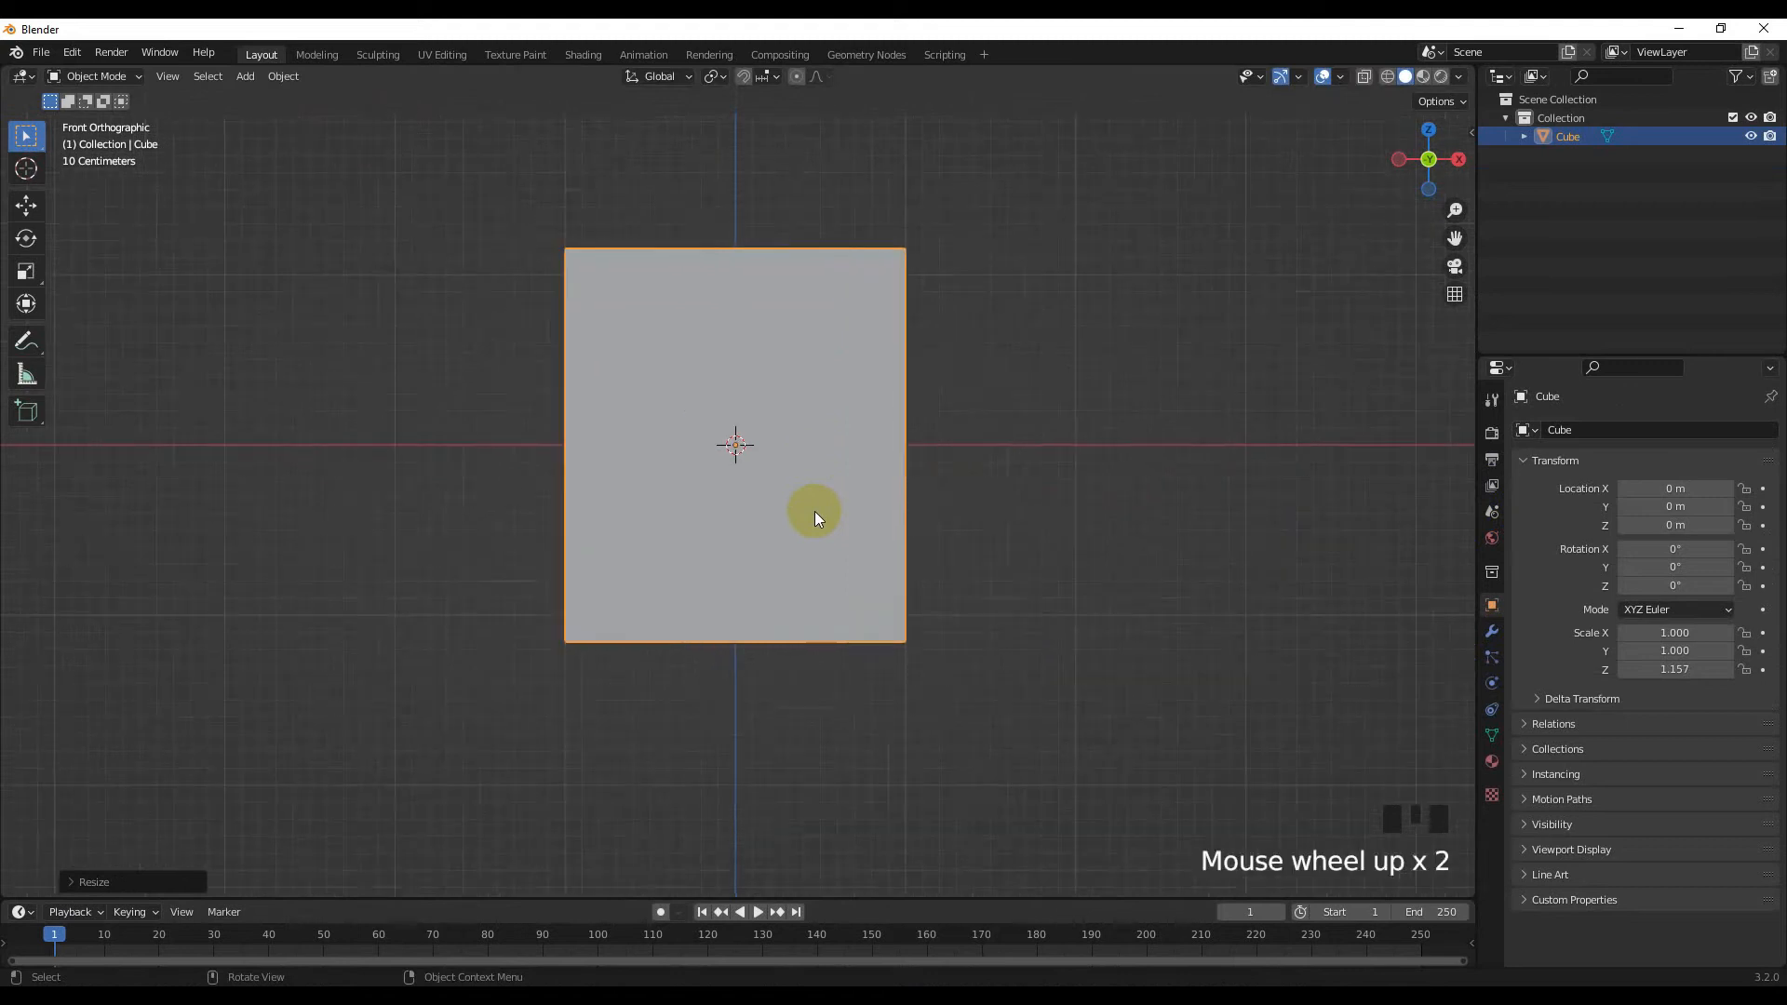
Apply the cube's scale and thin it along X to a scale of about 0.137, making a slab
key(ctrl+a)
click(791, 487)
middle_drag(791, 487, 893, 546)
key(KP_7)
key(s)
key(x)
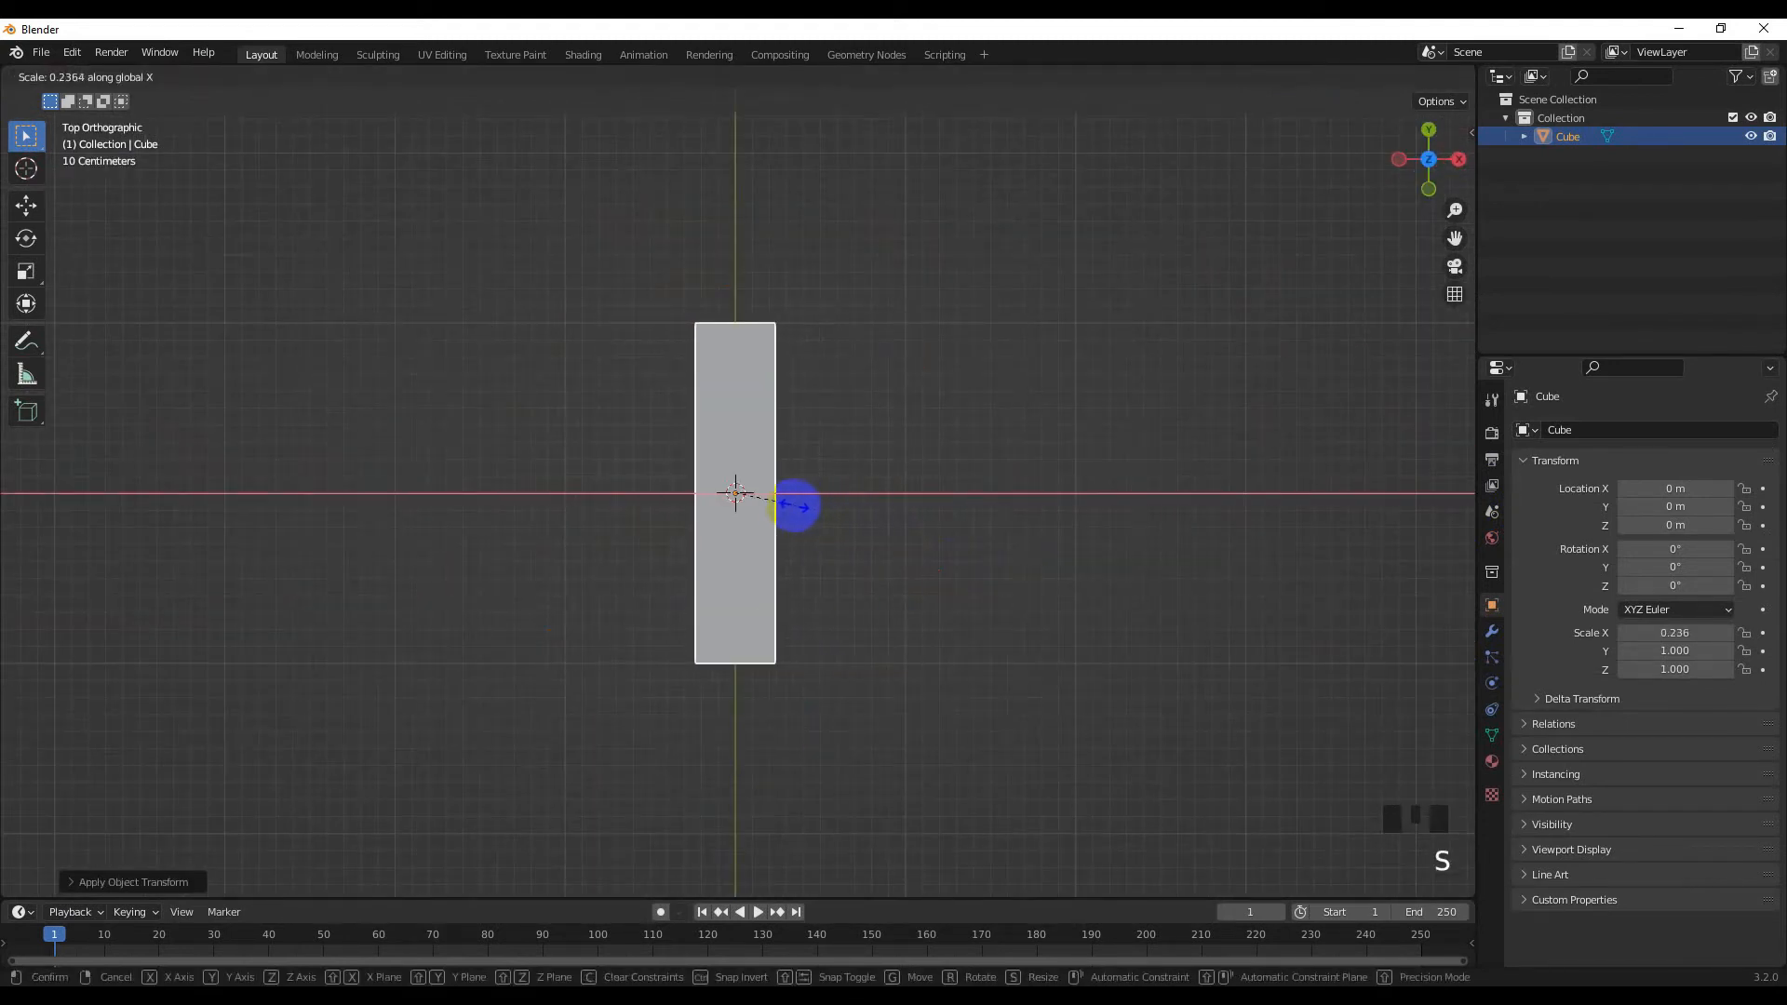
click(778, 507)
middle_drag(778, 506, 726, 435)
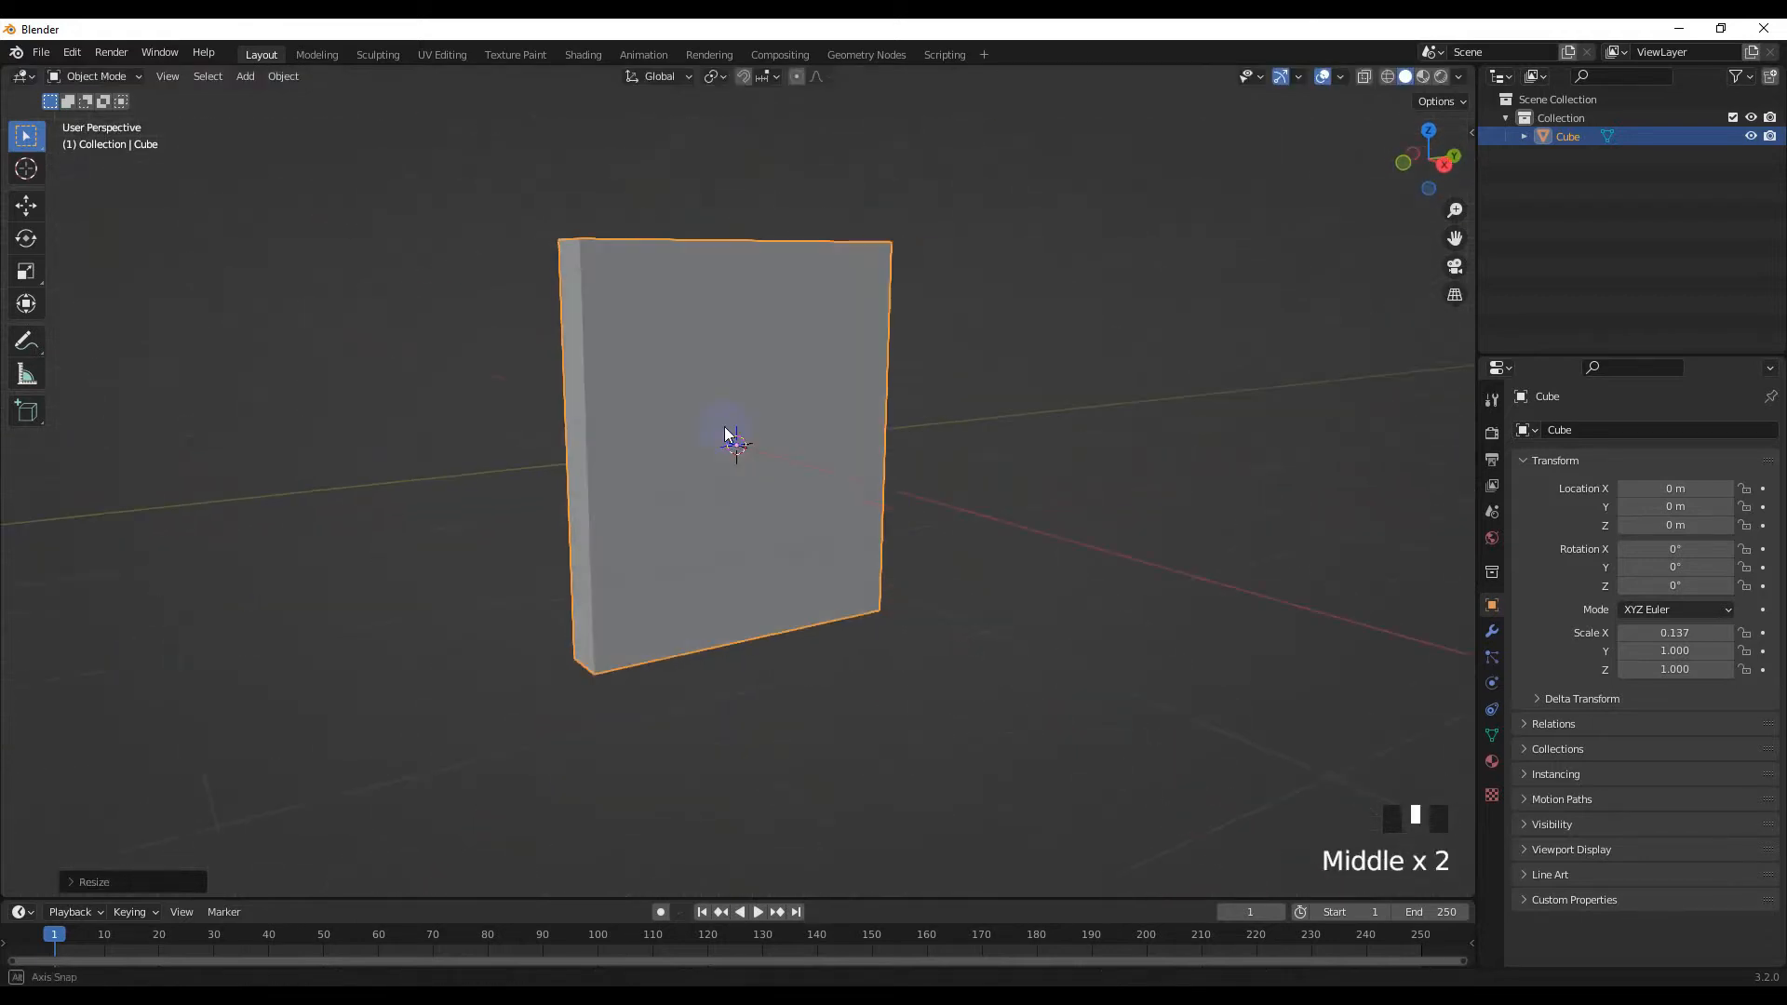
Rotate the slab 90° about the vertical axis so its broad face points to the front
key(KP_1)
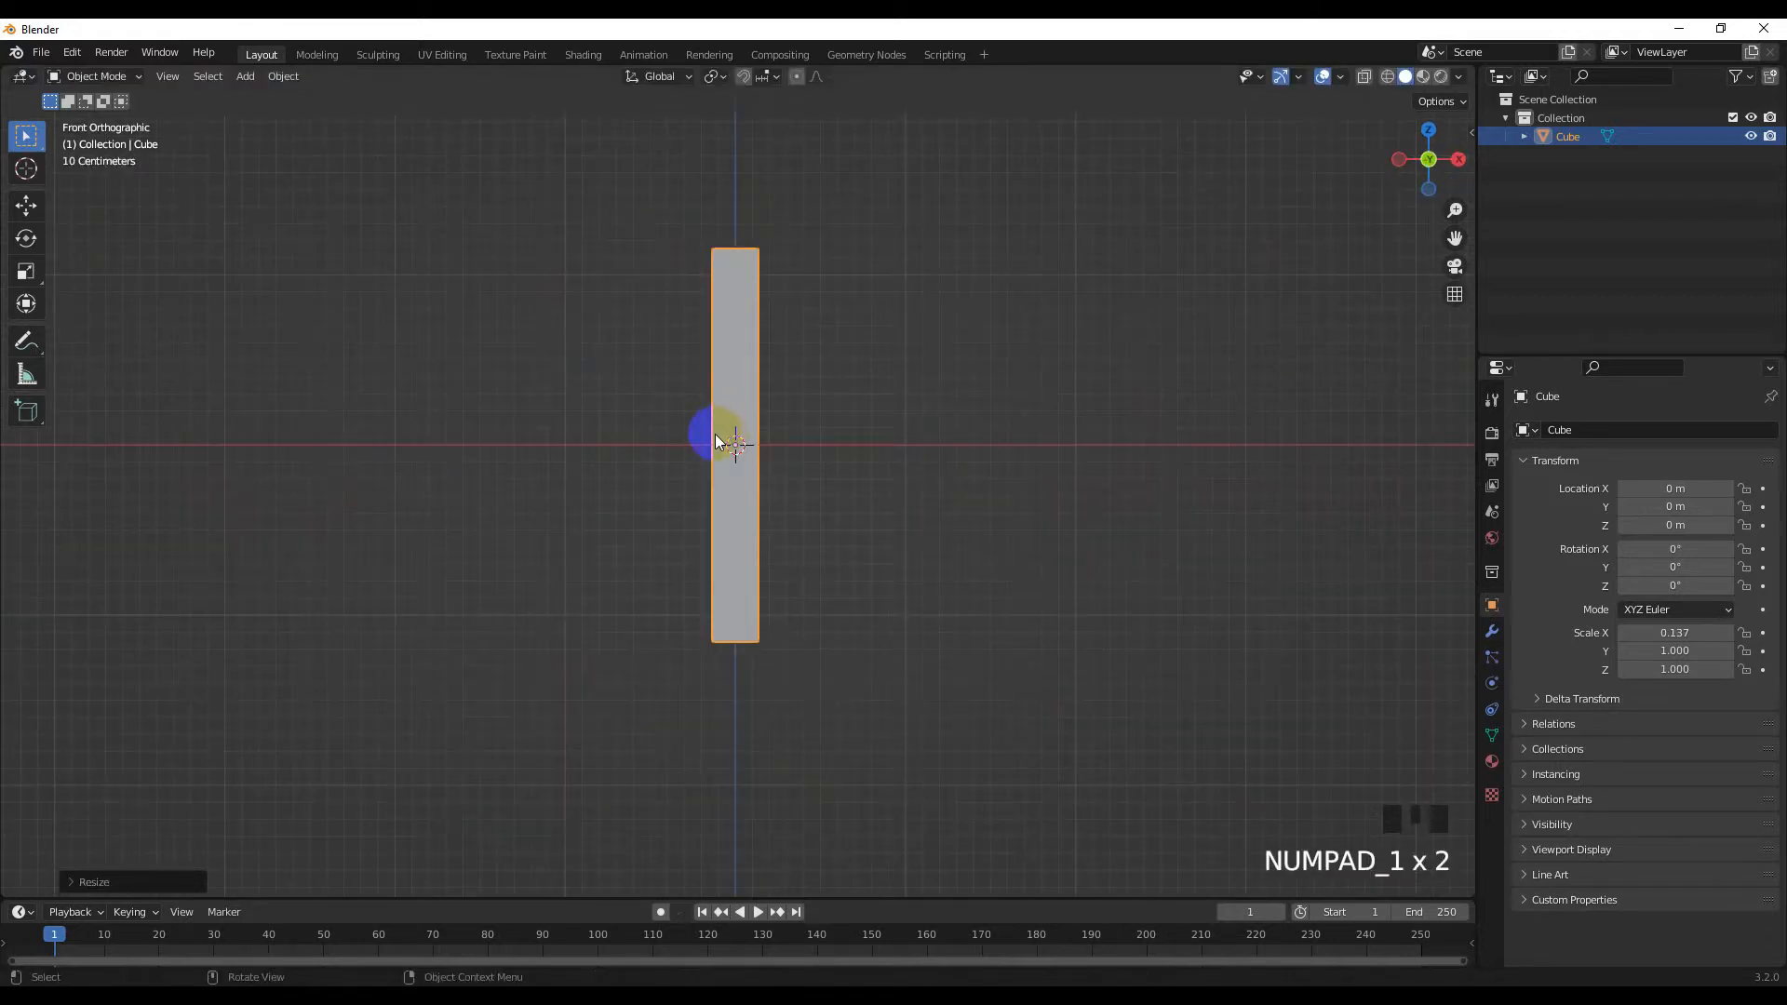
key(KP_7)
click(769, 450)
text(r90)
key(Return)
key(KP_1)
middle_drag(765, 454, 782, 544)
Bevel the slab's two upper corner edges by about 0.944 m with 11 segments to form a rounded arch
click(715, 421)
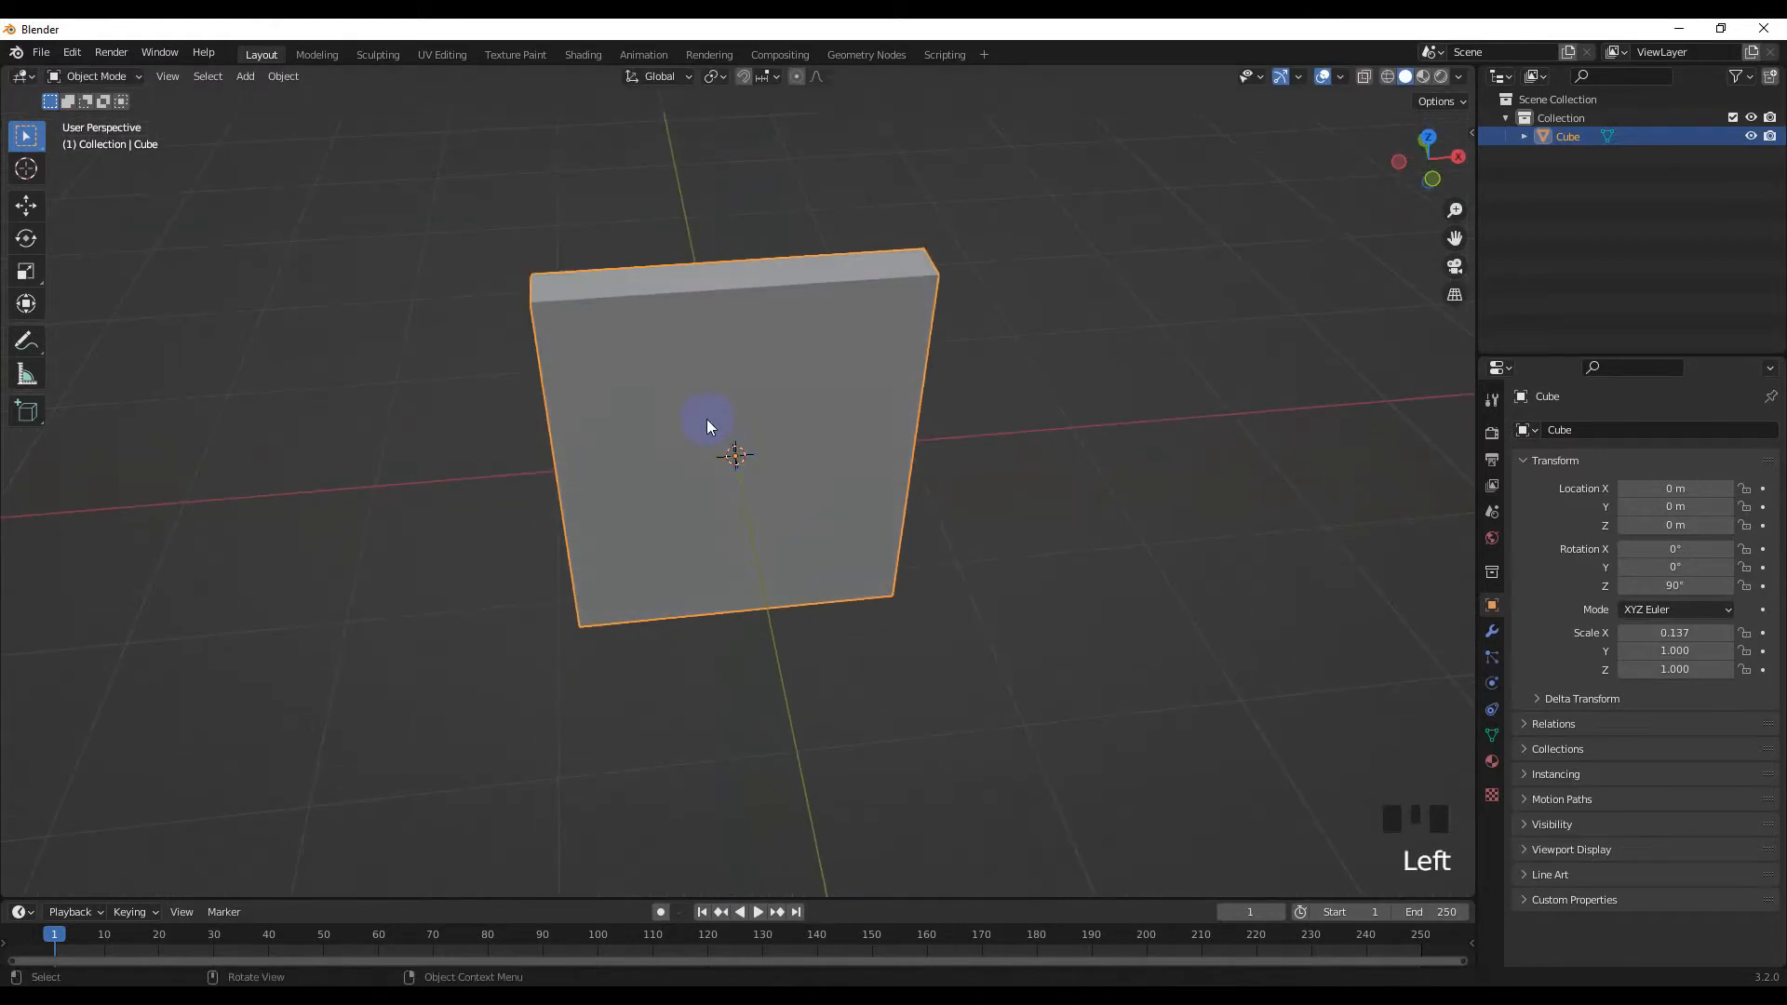
key(Tab)
middle_drag(706, 419, 689, 411)
click(546, 382)
middle_drag(546, 382, 975, 405)
key(KP_1)
click(873, 373)
key(ctrl+b)
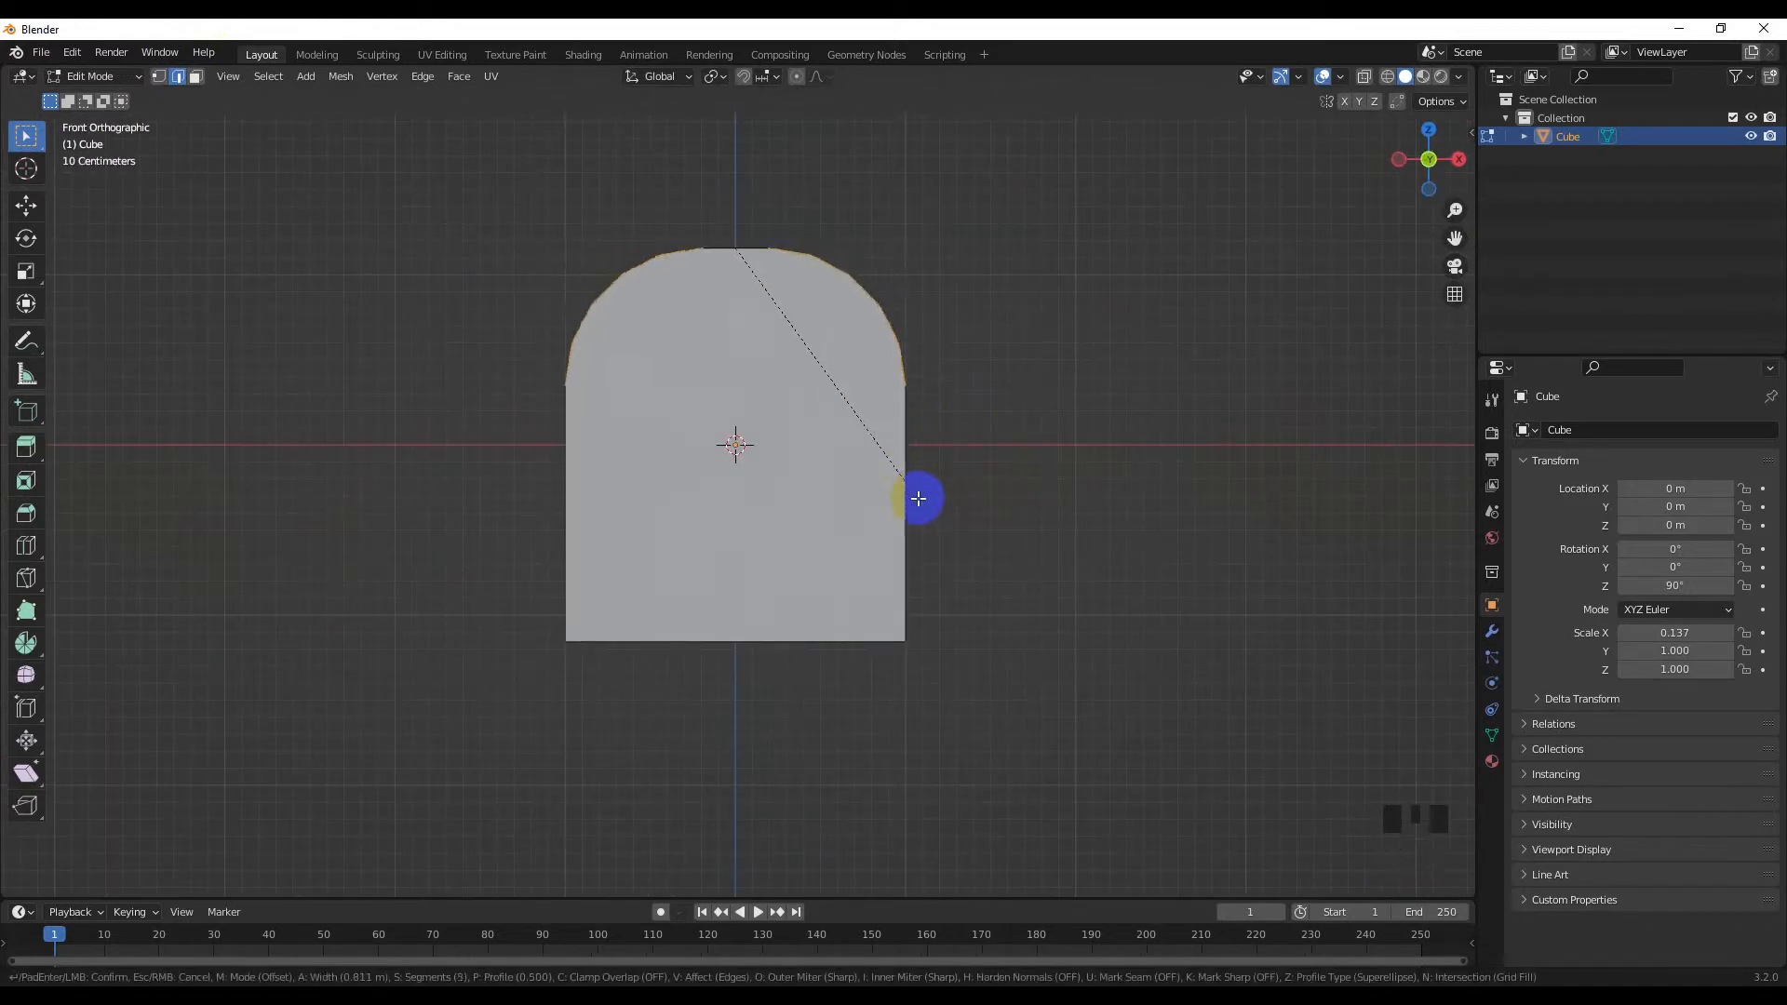
scroll(929, 513, up, 3)
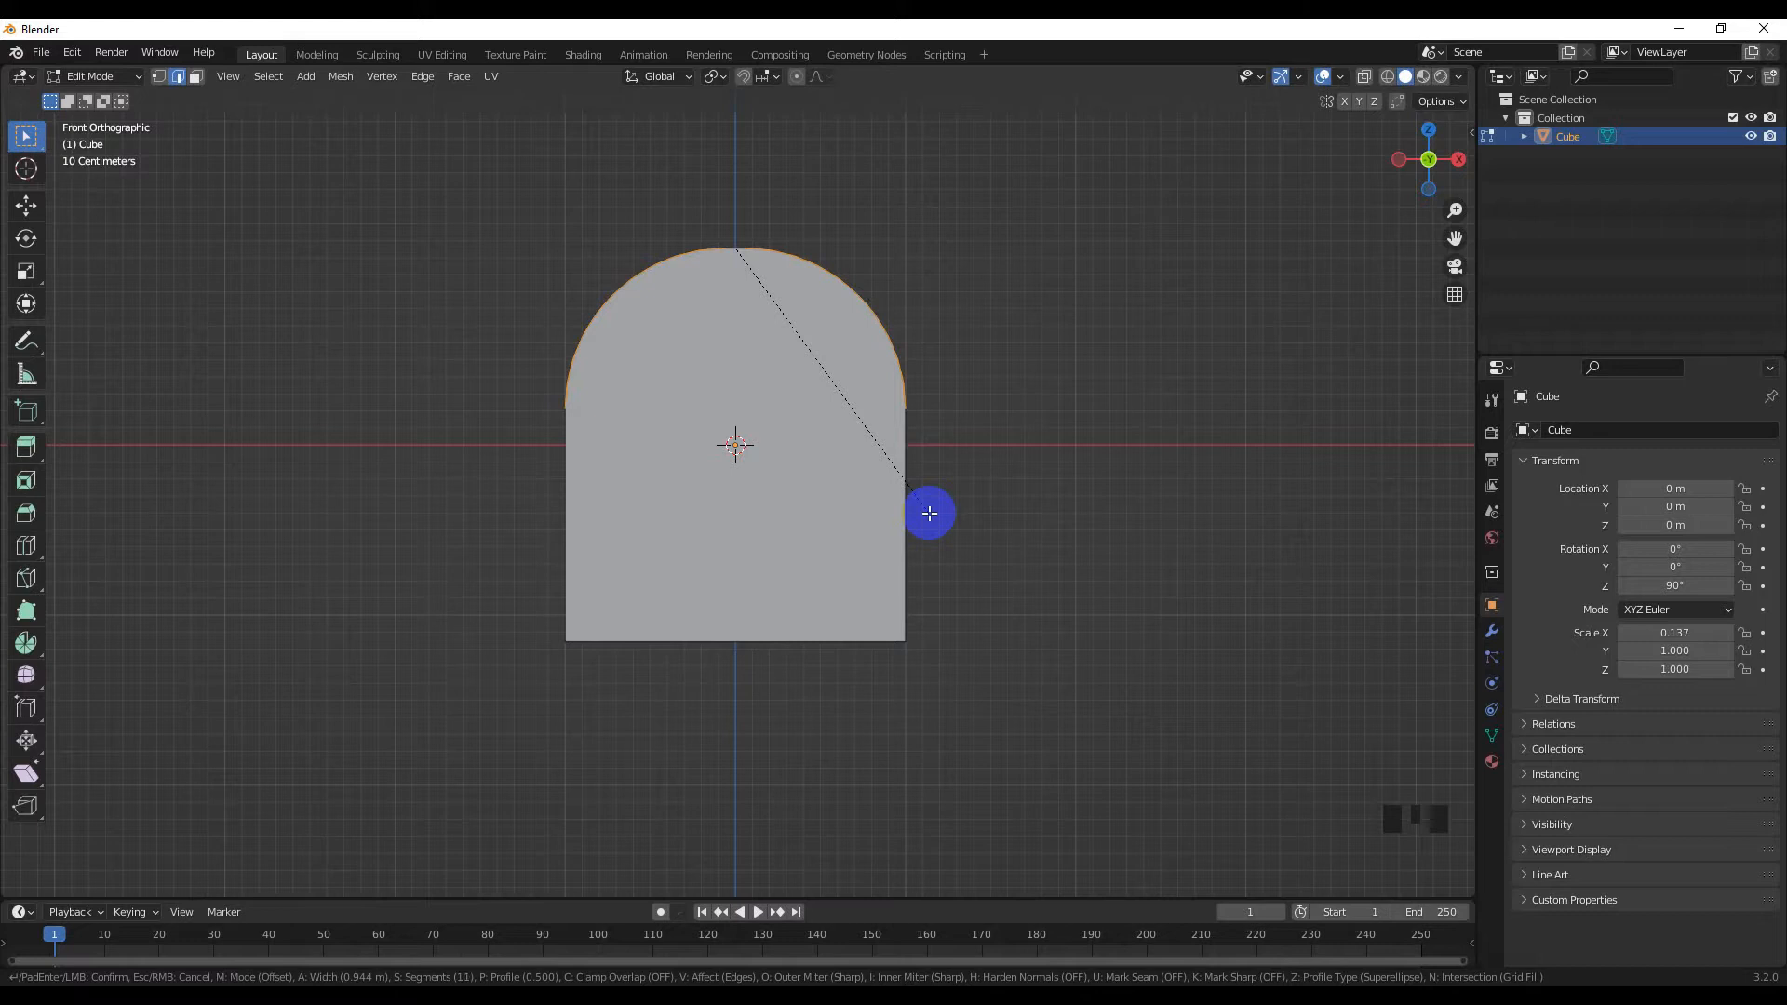
click(928, 513)
Move the beveled top of the arch up along Z by about 0.23 m
key(g)
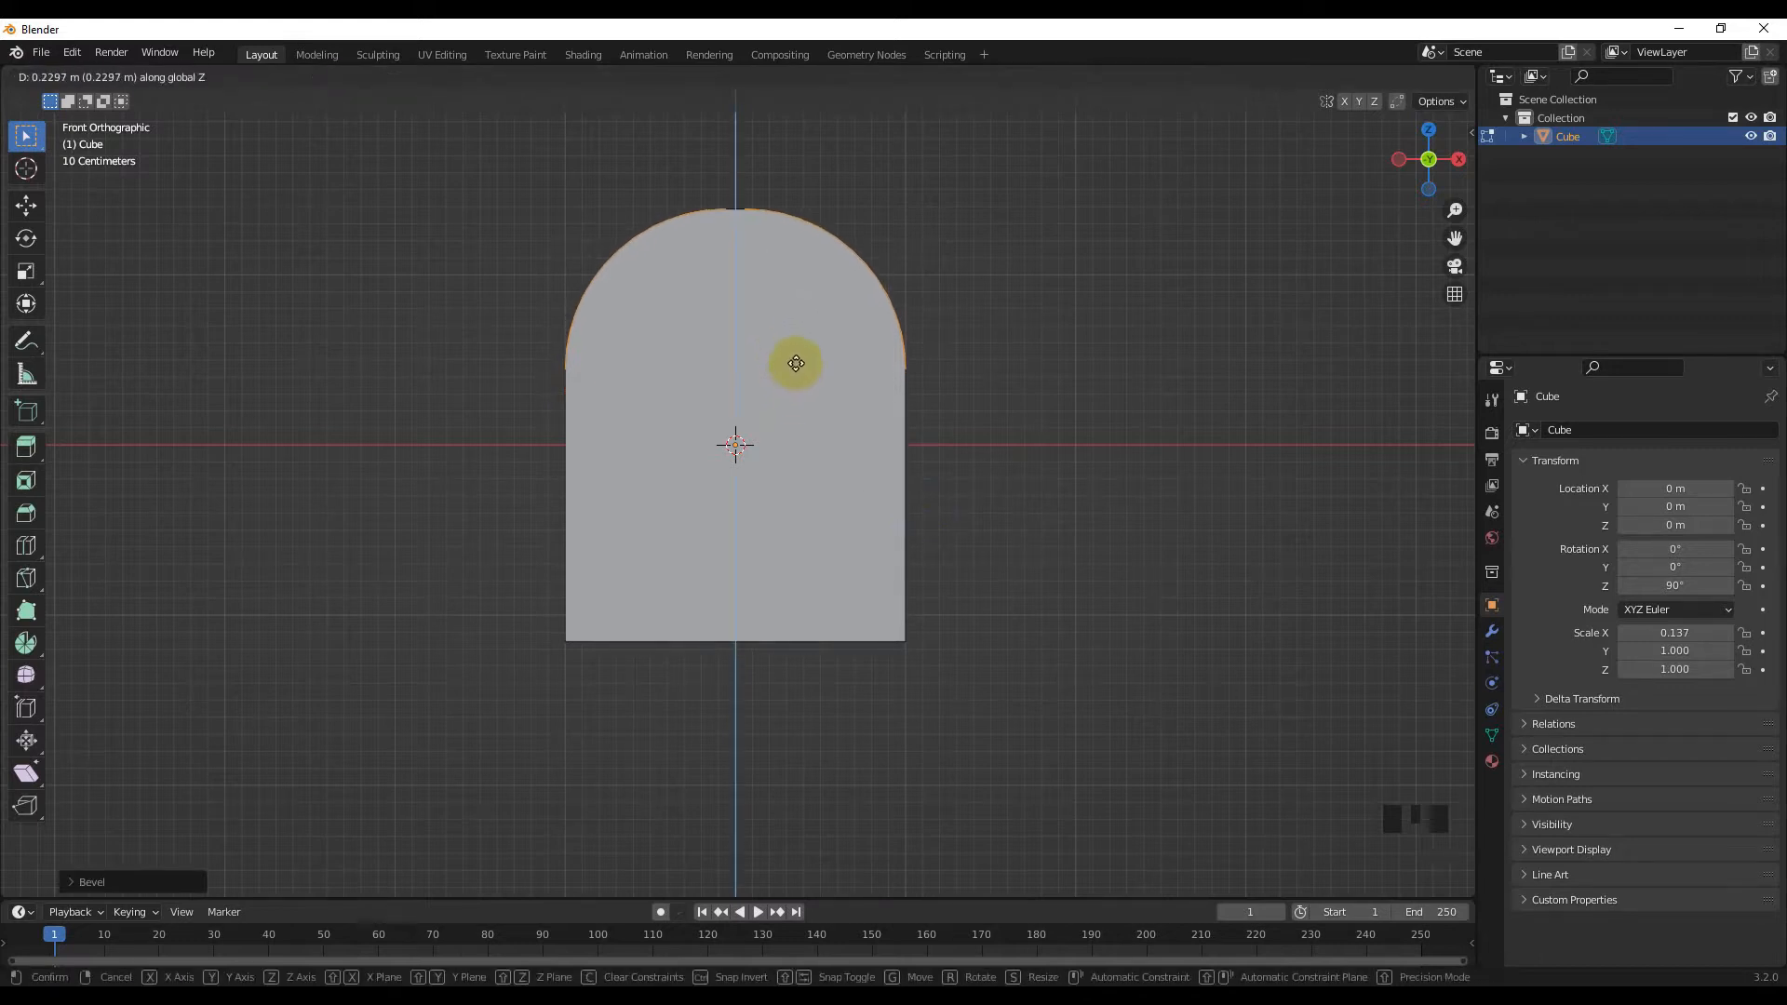
click(796, 363)
middle_drag(546, 459, 635, 588)
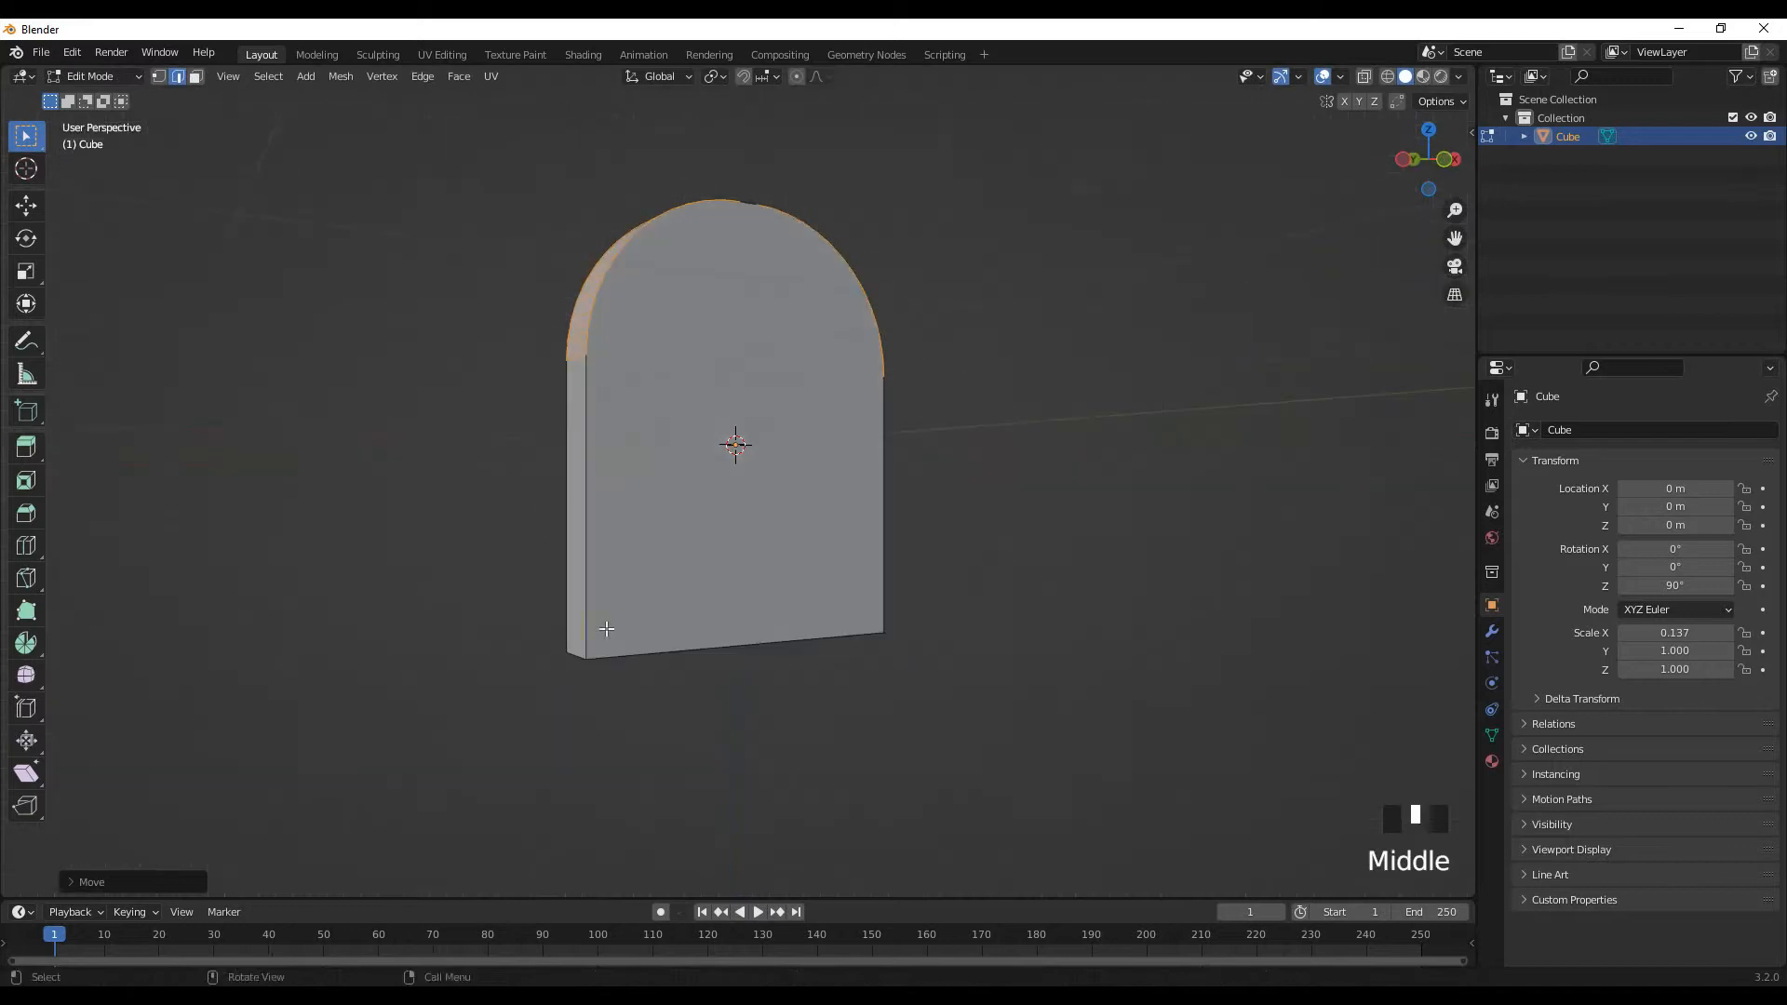
Add a horizontal loop cut across the straight lower part of the arch
key(ctrl+r)
click(598, 590)
key(KP_3)
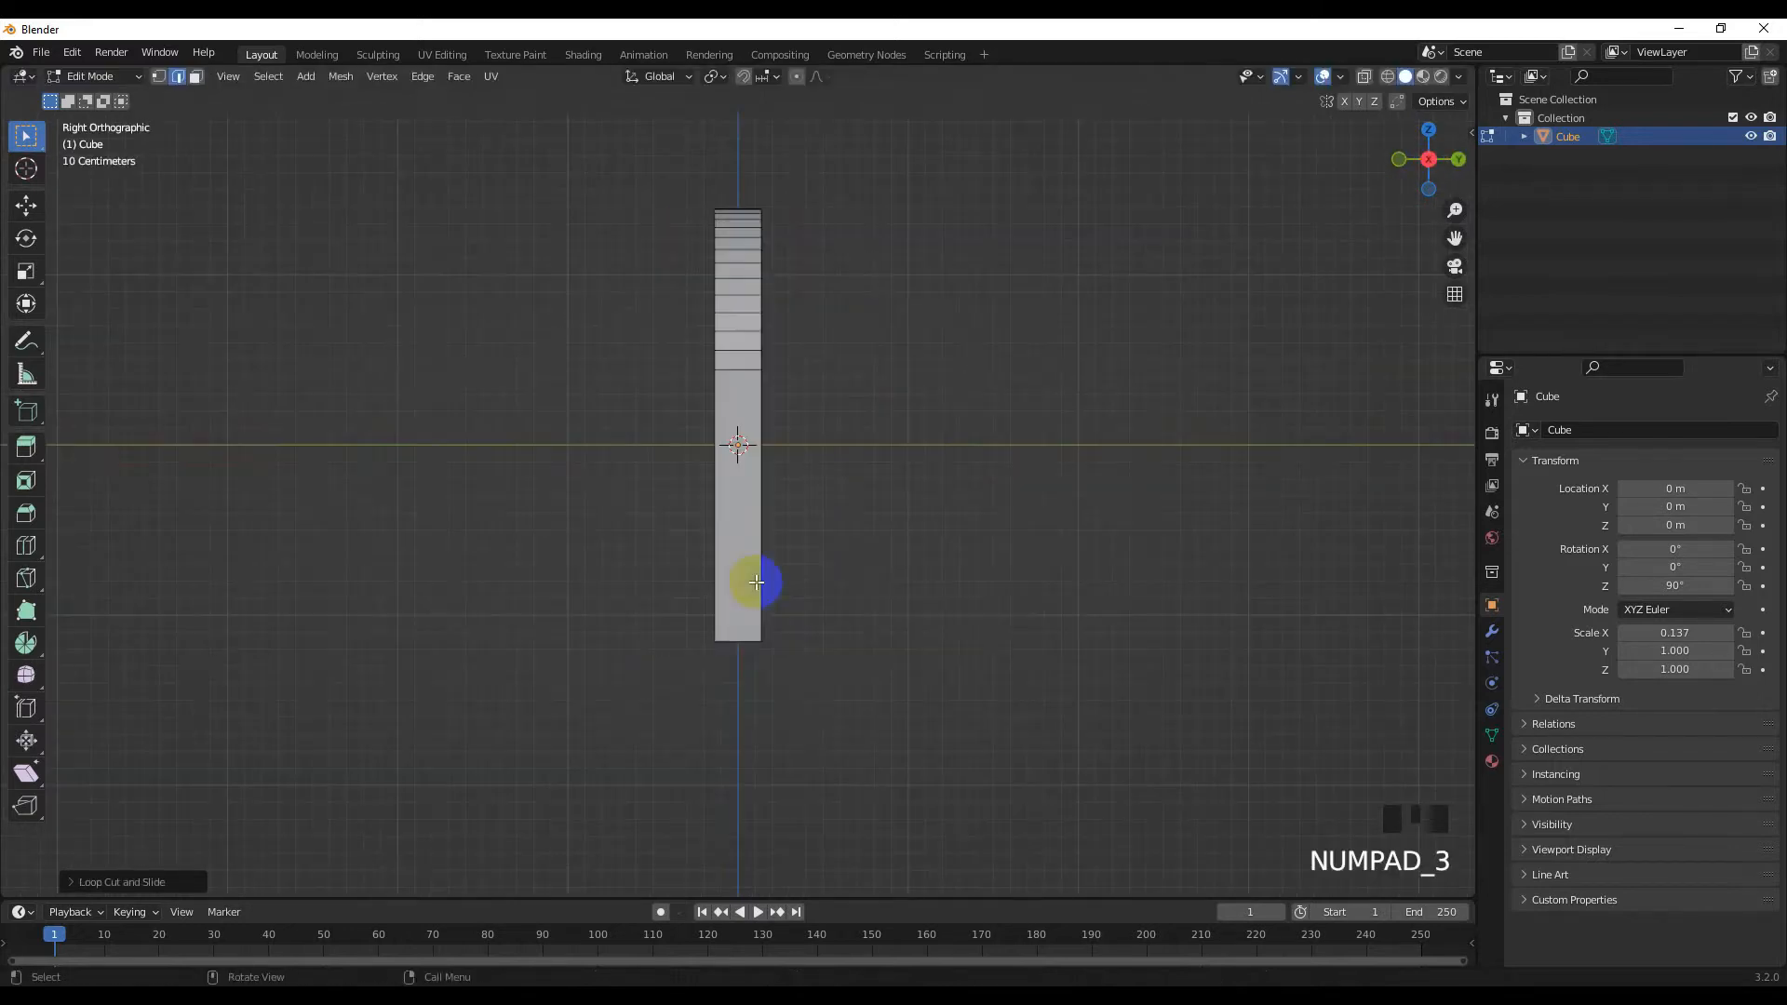
key(ctrl+r)
click(766, 503)
click(766, 503)
Move the loop cut's edges up along Z to roughly the level of the world origin
middle_drag(507, 557, 642, 517)
shift+click(598, 511)
key(KP_1)
key(g)
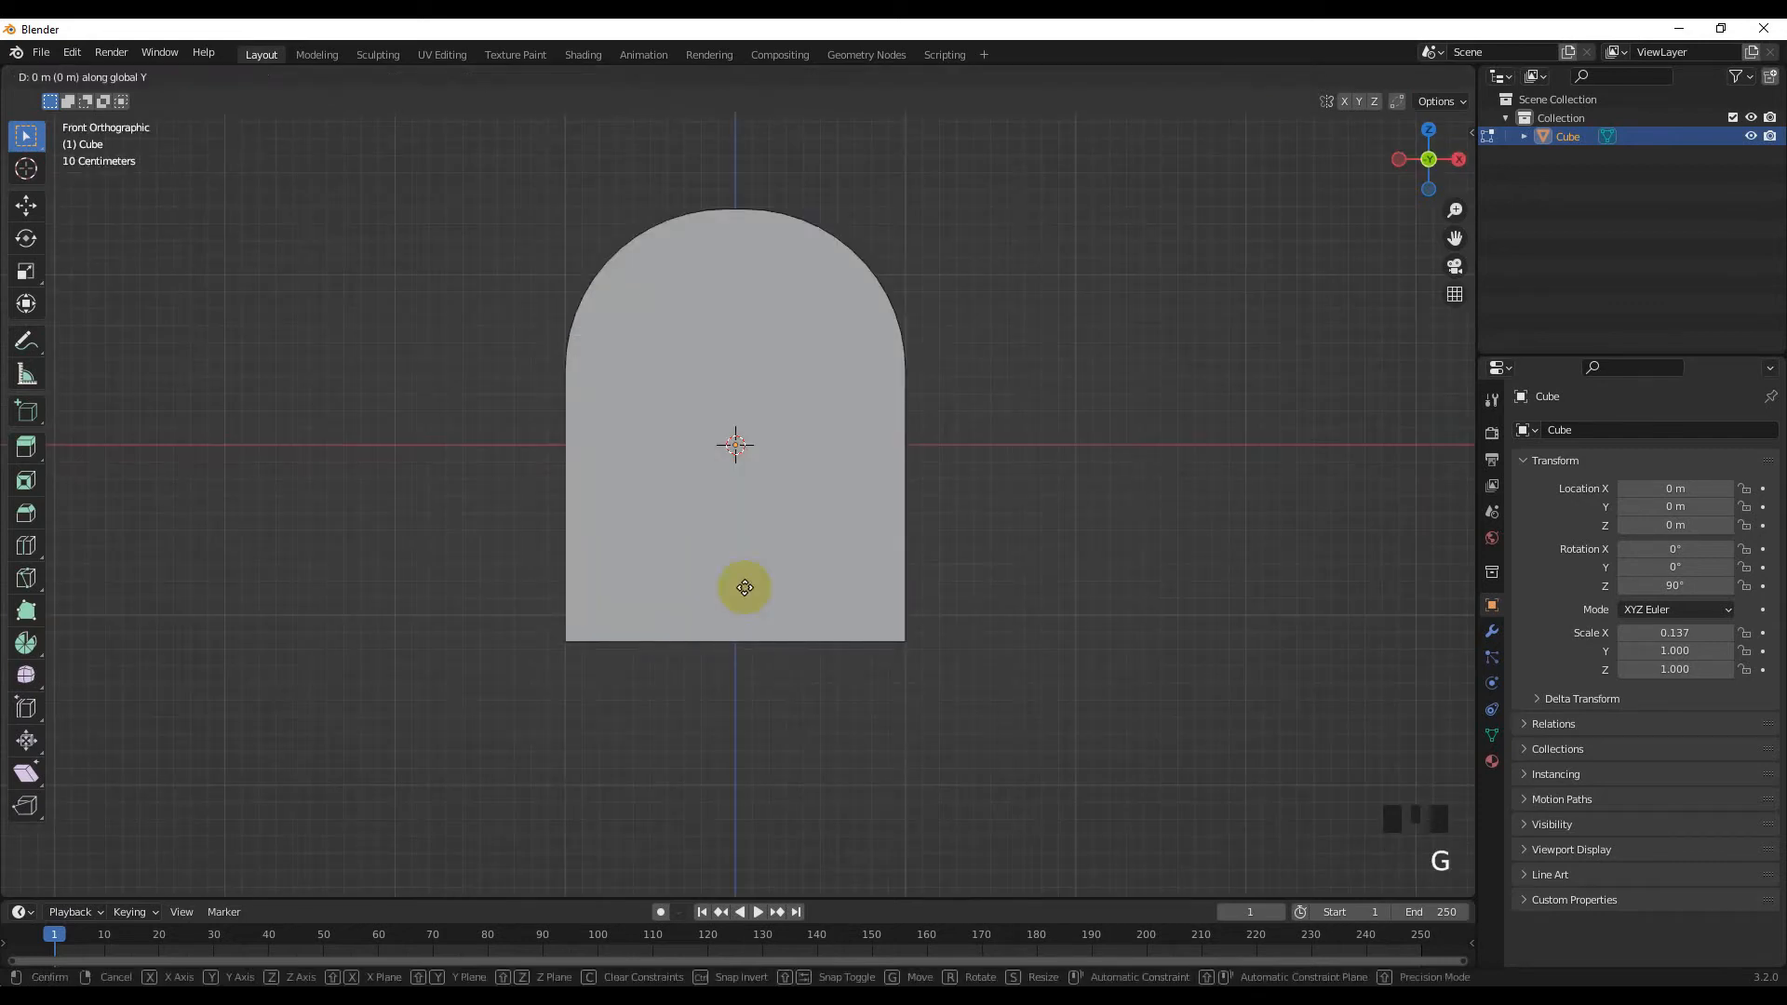
click(749, 541)
middle_drag(749, 542, 645, 515)
Select the arch's front and back faces and inset them by about 0.055 m
key(Tab)
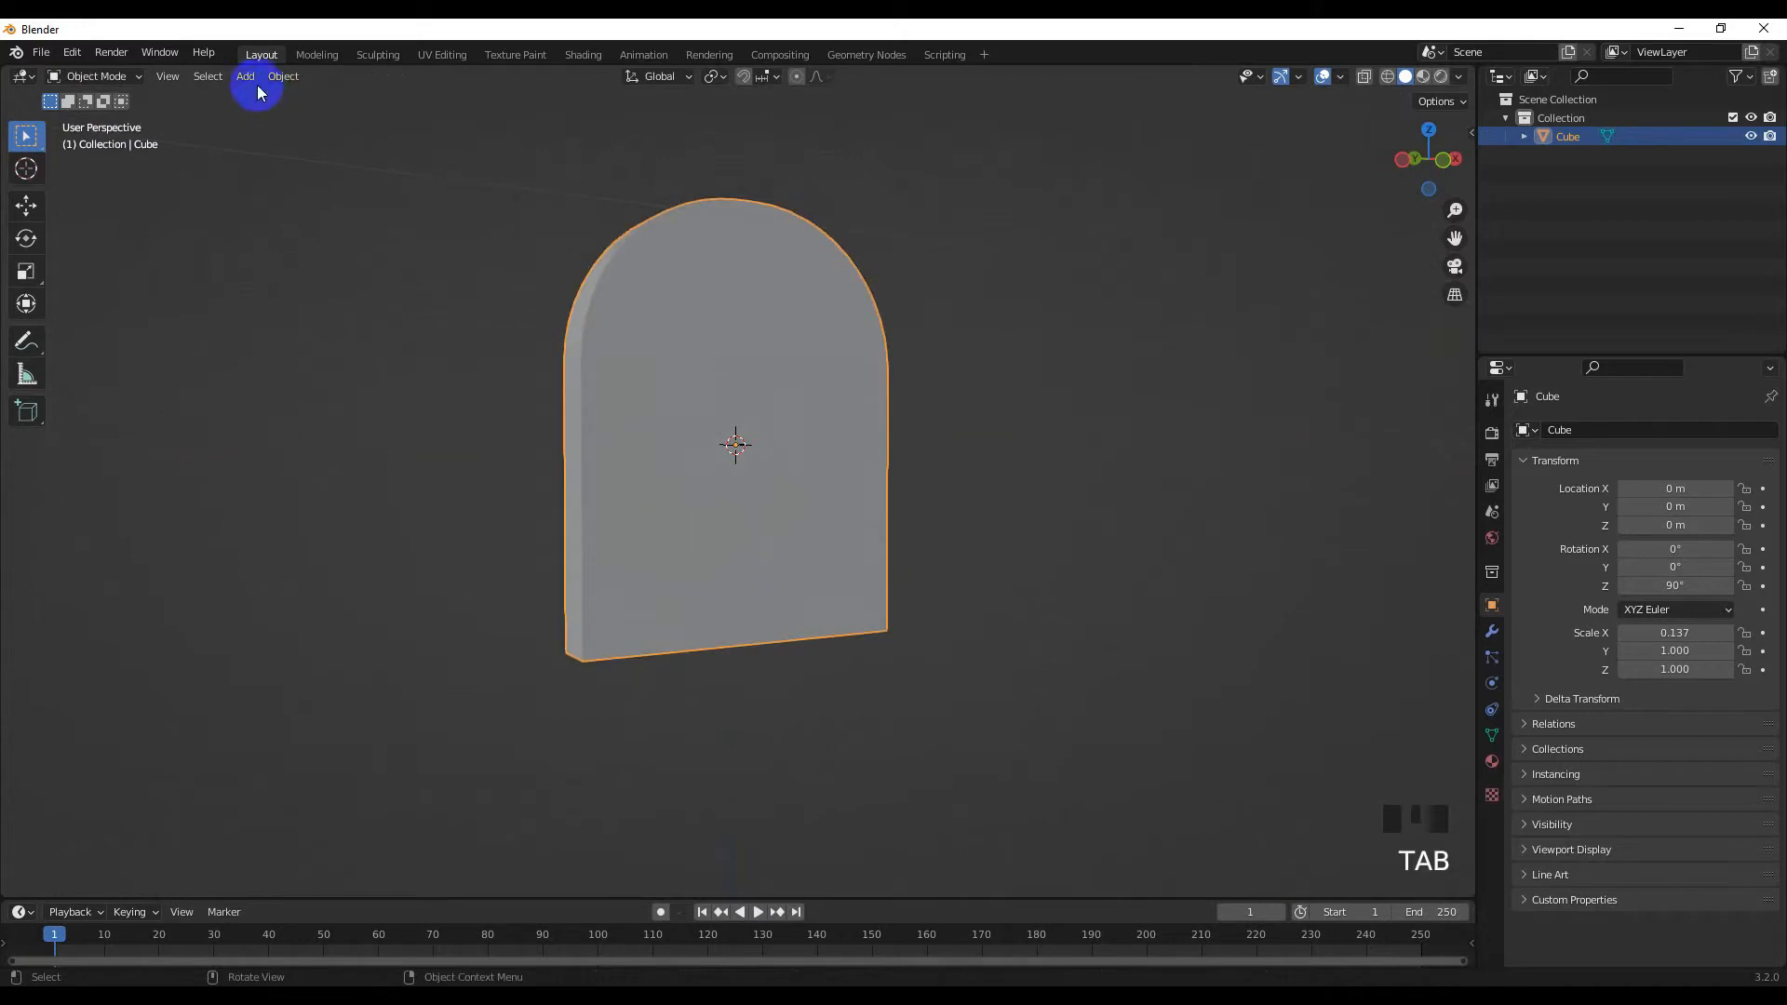
click(215, 107)
key(Tab)
click(196, 81)
click(842, 434)
middle_drag(968, 465, 822, 499)
shift+click(875, 512)
key(KP_1)
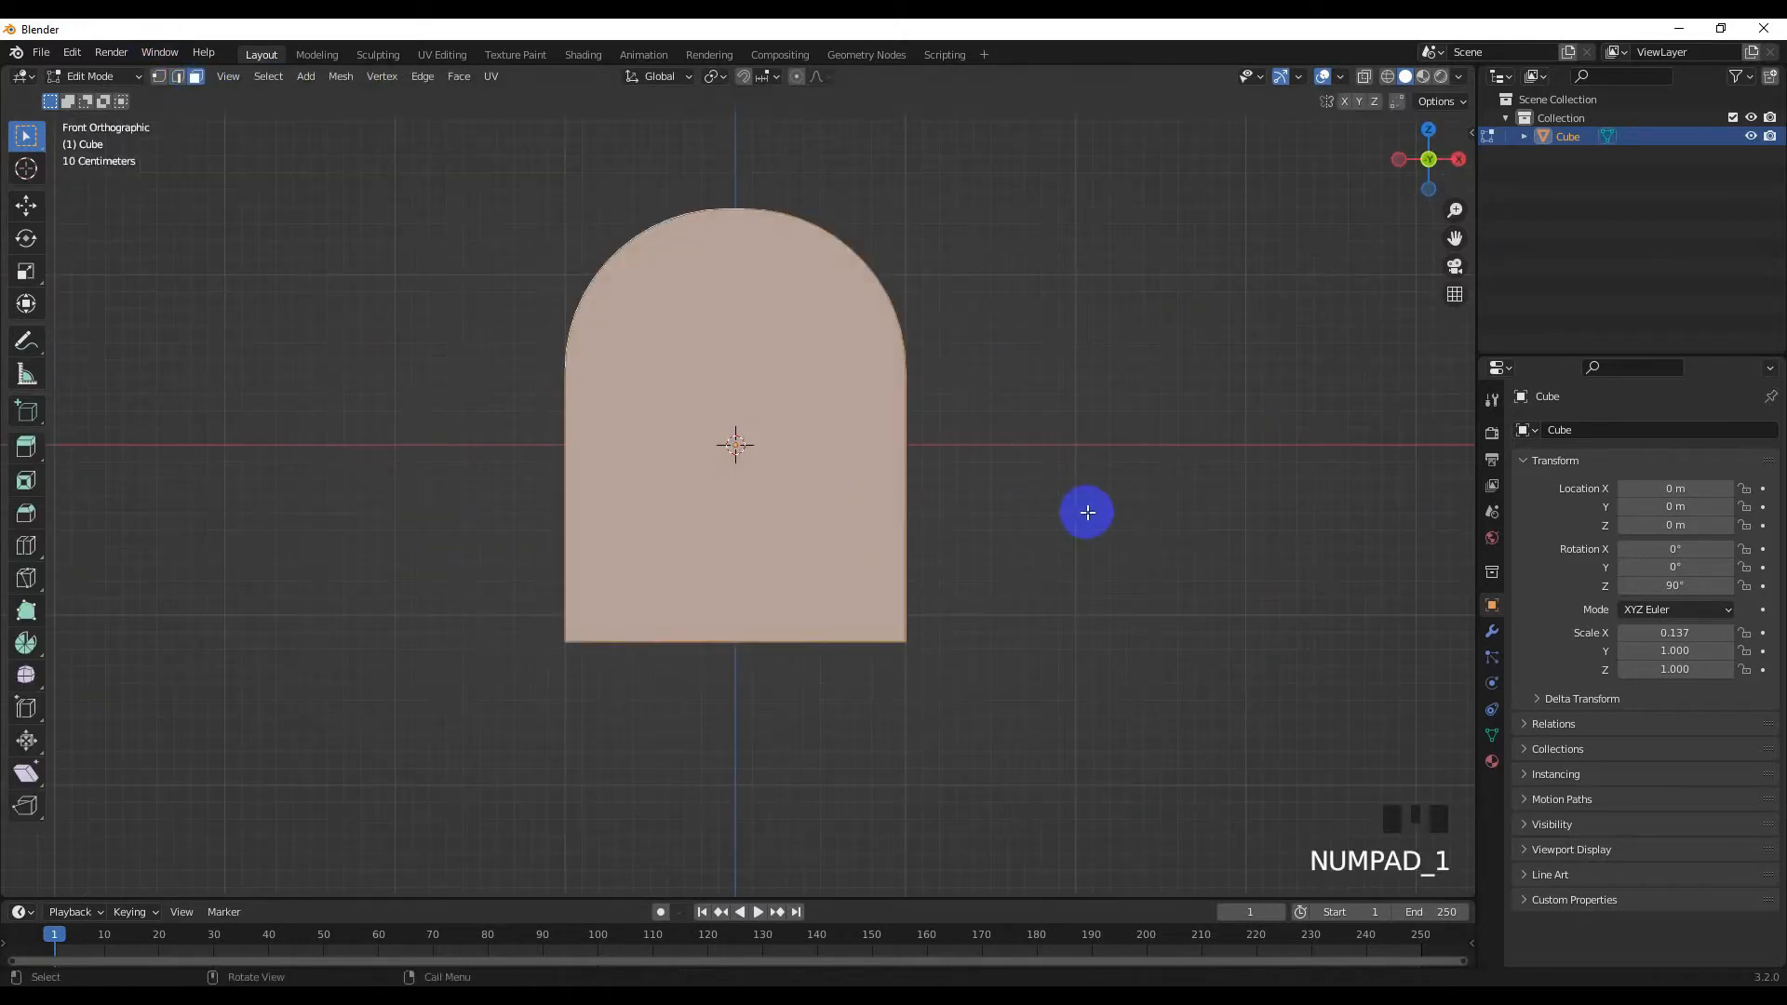
key(i)
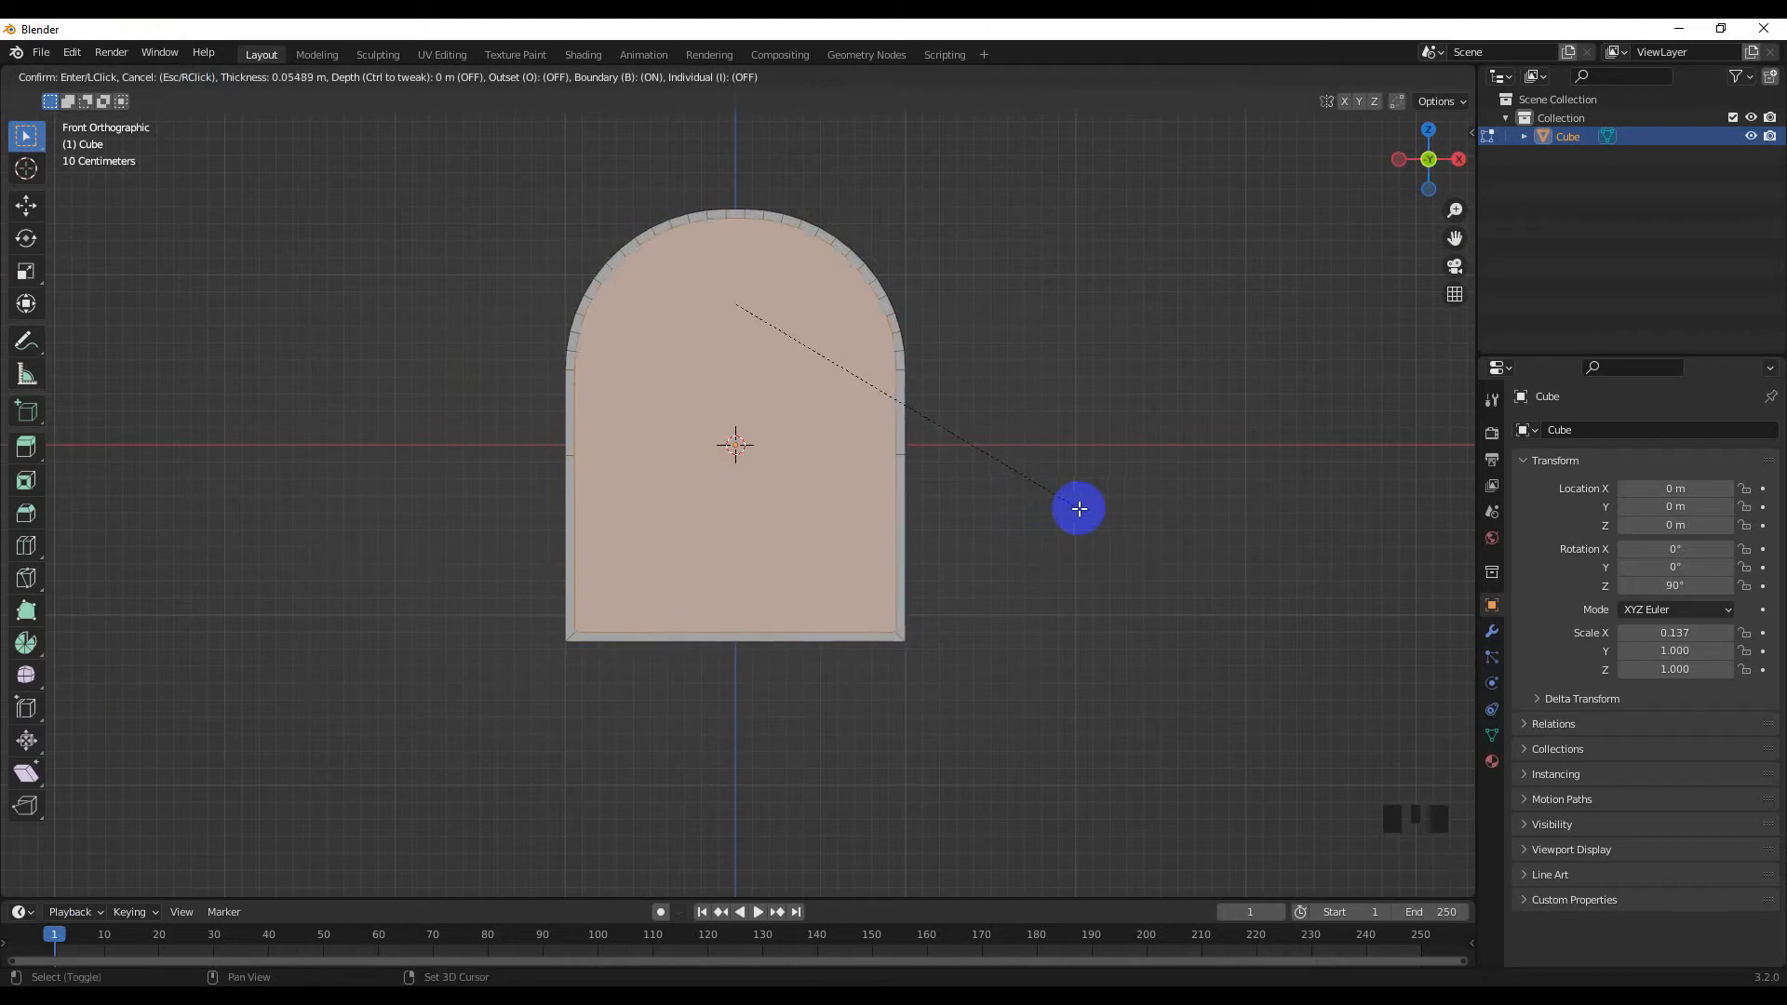
click(1078, 508)
Delete the inset front and back faces to open up the arch
click(193, 78)
key(Delete)
click(789, 546)
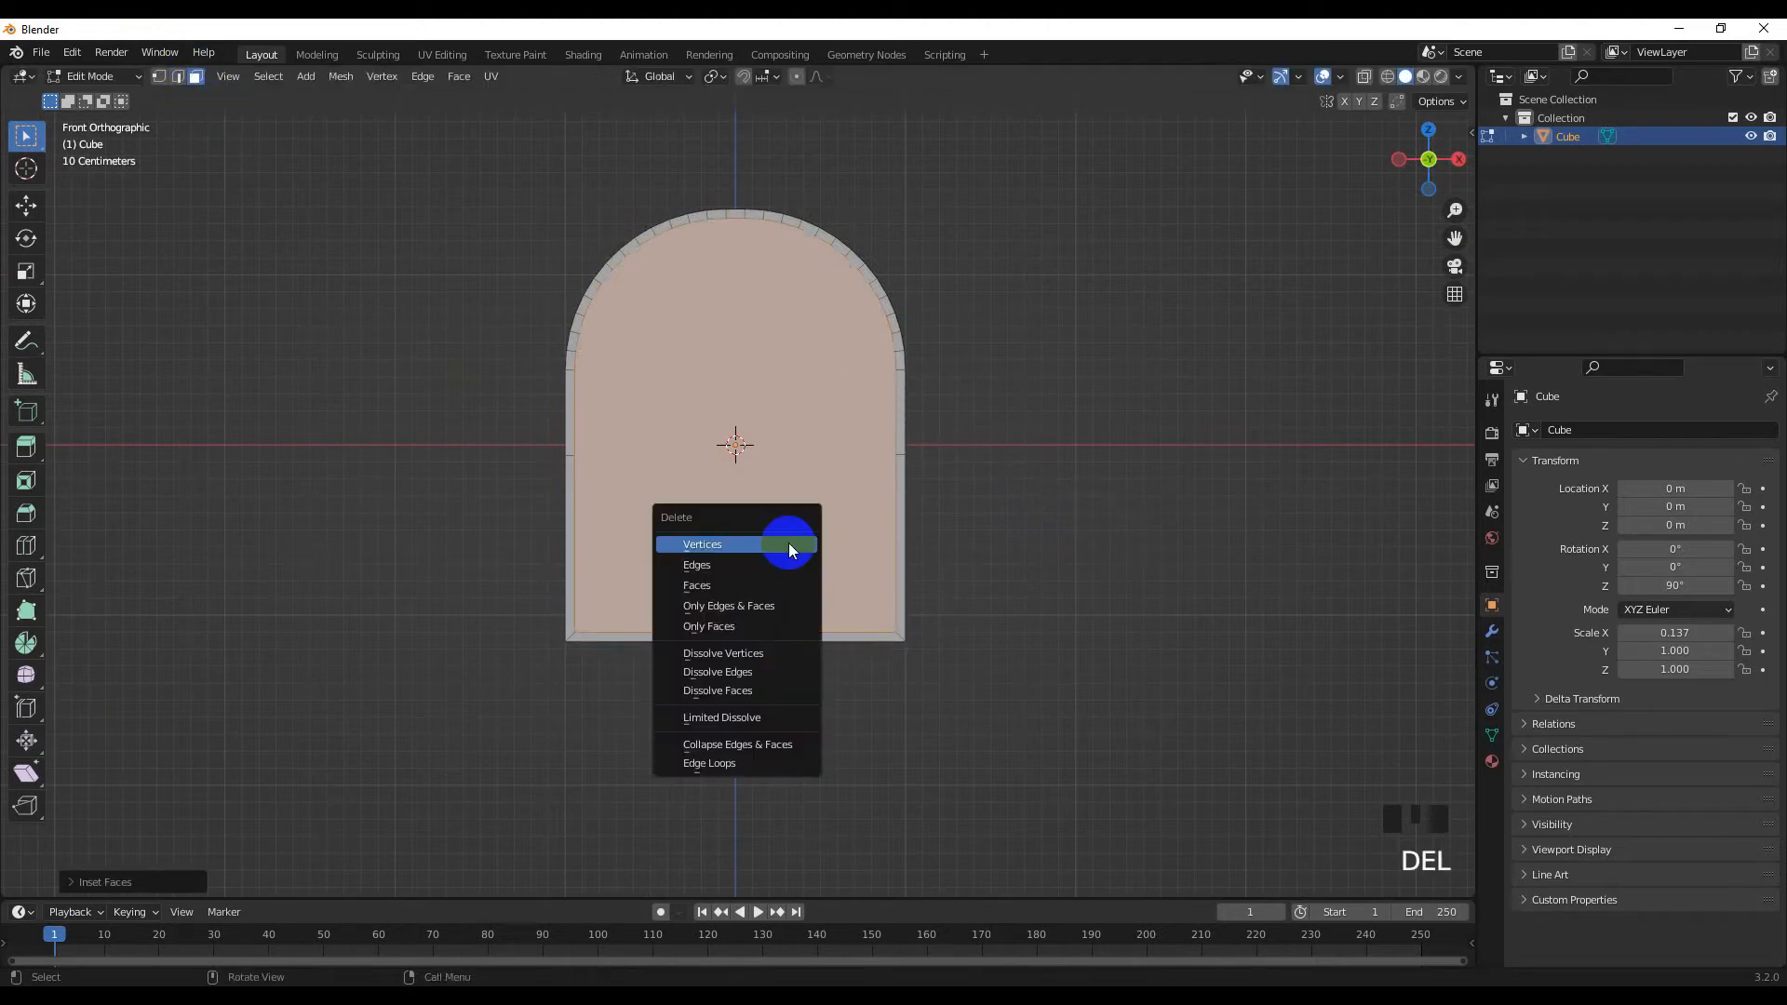
middle_drag(686, 581, 805, 546)
Delete the bottom of the frame and the side faces below the loop cut, keeping only the upper arch
drag(556, 550, 828, 712)
key(Delete)
click(708, 623)
key(Delete)
click(698, 630)
key(Delete)
click(828, 718)
key(Delete)
click(940, 591)
middle_drag(940, 592, 798, 610)
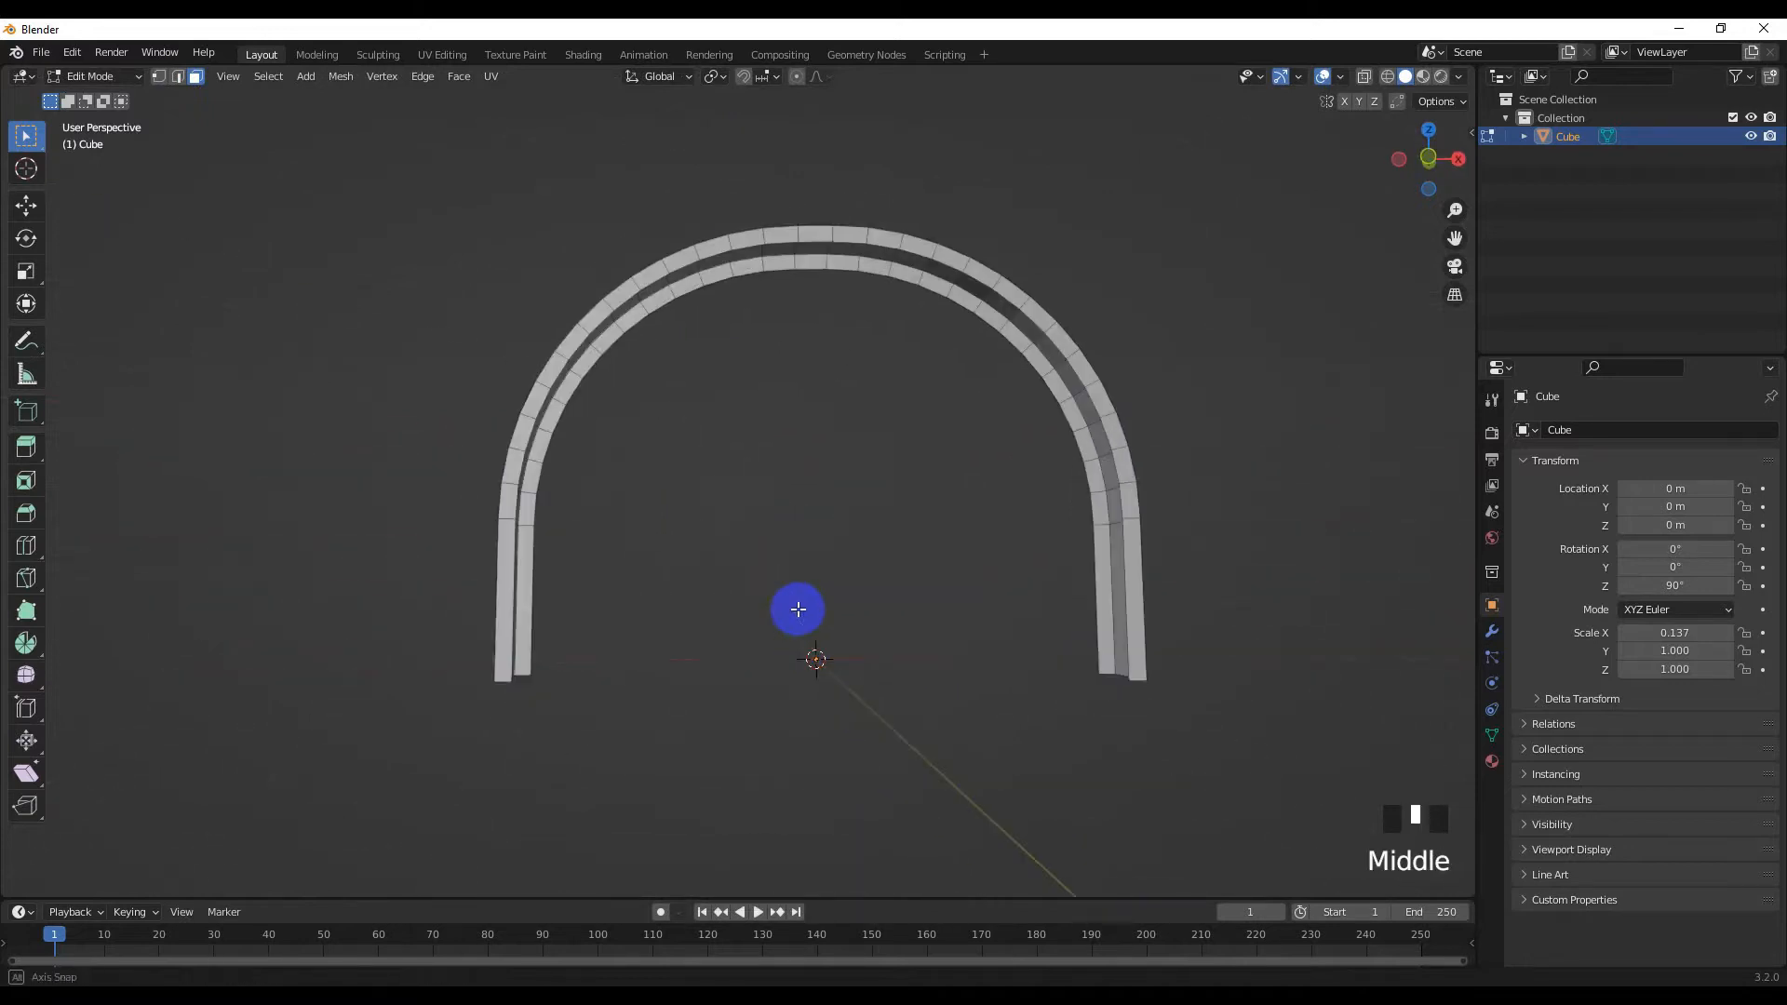
Select the inner edge loops of the front and back strips and bridge them to close the arch's inner side
click(176, 76)
scroll(545, 317, up, 3)
alt+shift+click(544, 317)
alt+shift+click(545, 317)
alt+shift+click(543, 315)
alt+shift+click(545, 374)
right_click(541, 372)
click(475, 438)
Fill the open bottom ends of both arch legs with faces
middle_drag(478, 431, 809, 468)
alt+shift+click(807, 464)
key(f)
middle_drag(1049, 486, 734, 467)
alt+shift+click(886, 507)
alt+shift+click(883, 509)
alt+shift+click(883, 509)
alt+shift+click(883, 509)
key(f)
Narrow the whole arch along global X to about 0.91 of its width in Object Mode
key(KP_1)
key(Tab)
key(s)
key(x)
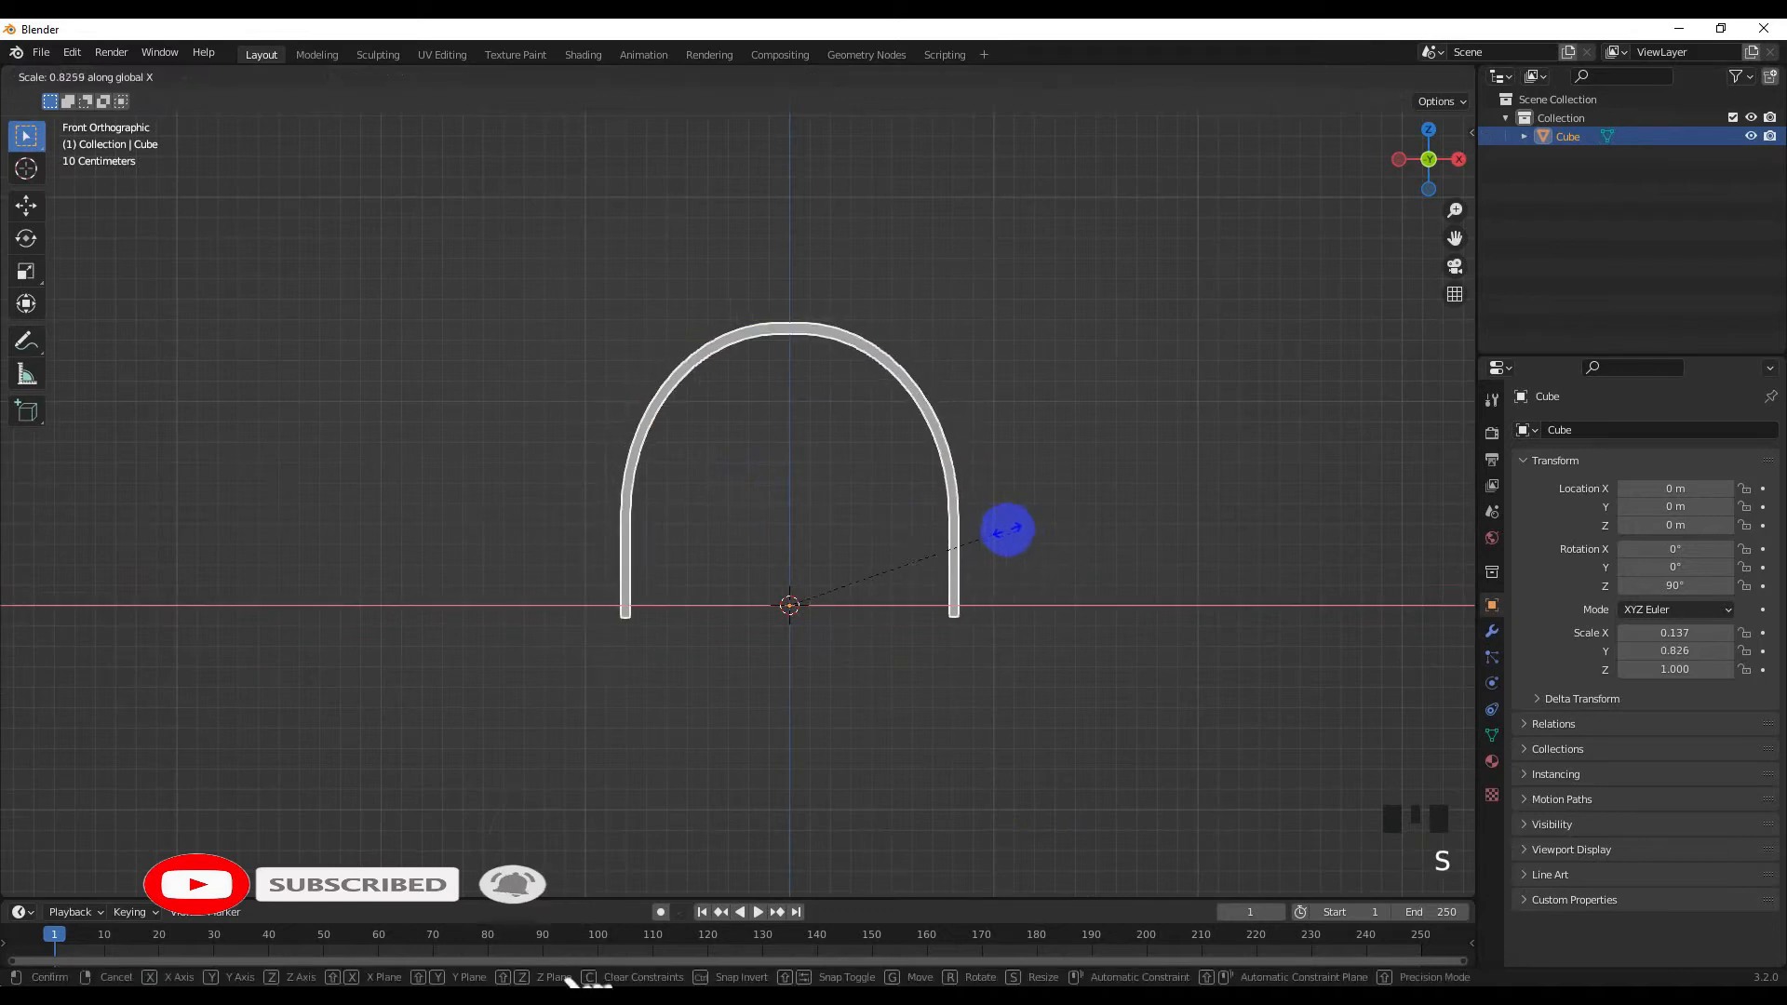
click(1031, 534)
click(986, 311)
Move the arch up along Z by about 0.055 m
scroll(805, 497, down, 1)
middle_drag(806, 497, 655, 353)
click(730, 387)
key(KP_1)
key(g)
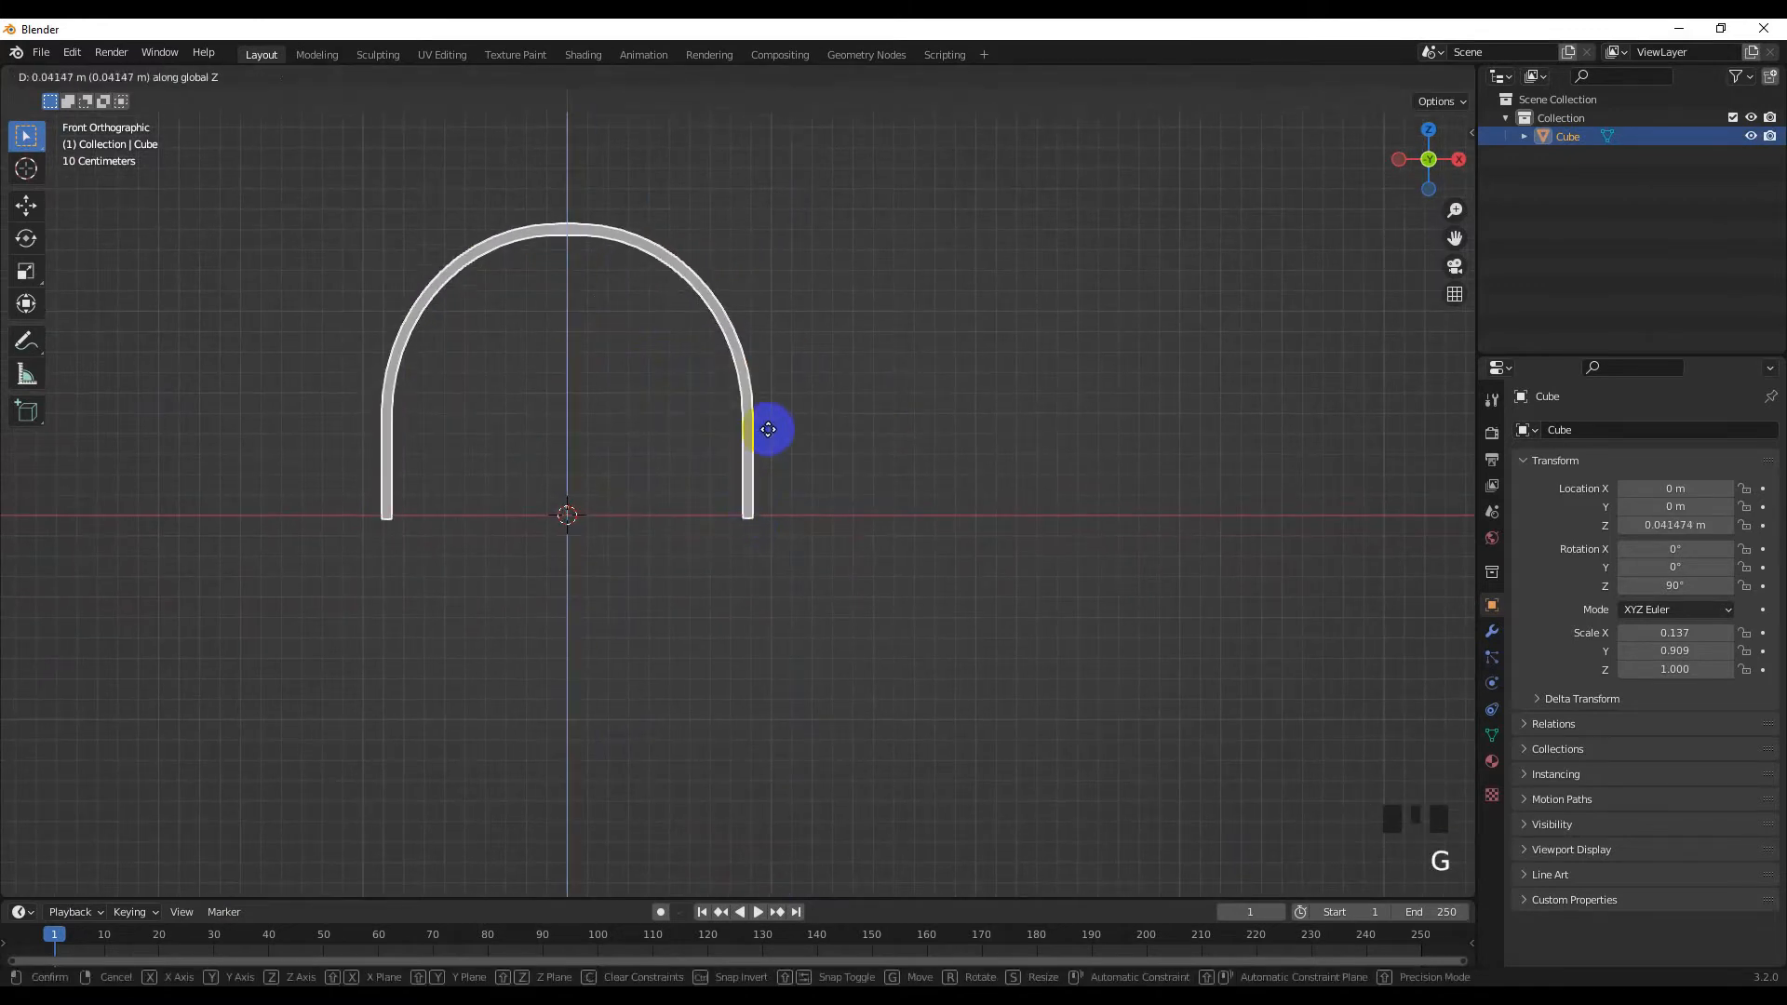
click(778, 406)
scroll(778, 482, up, 3)
shift+middle_drag(782, 483, 793, 470)
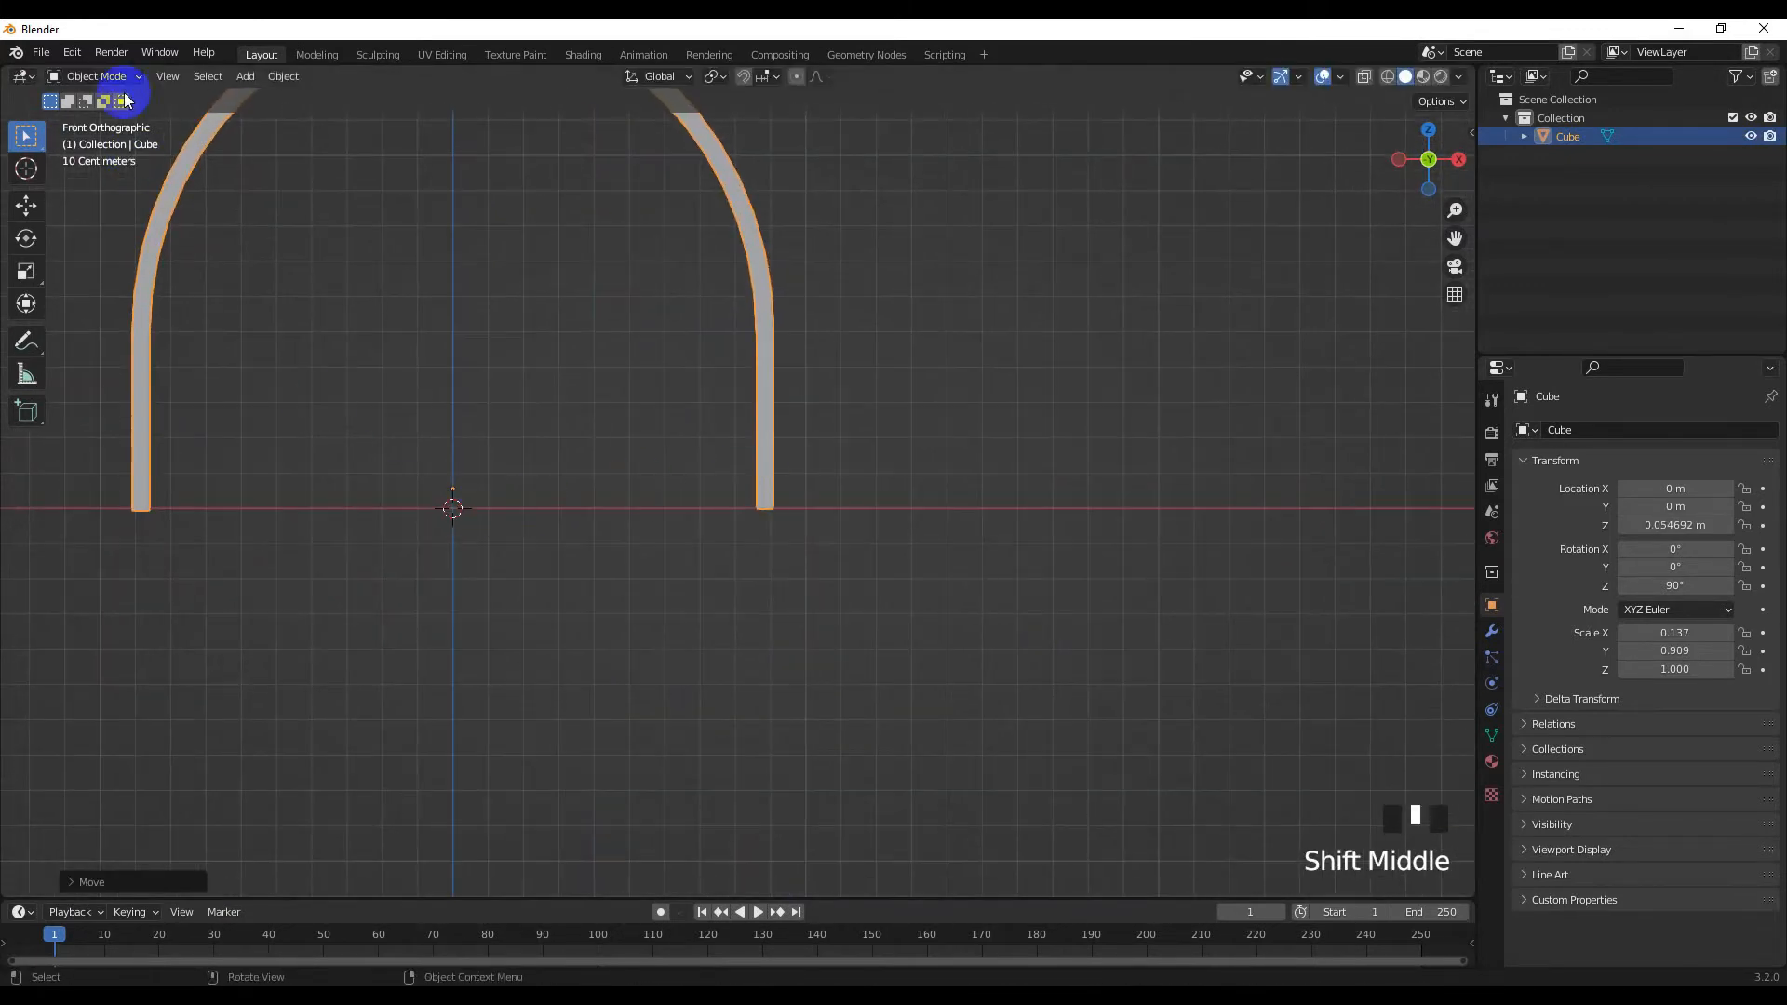
click(284, 76)
mouse_move(372, 115)
click(567, 177)
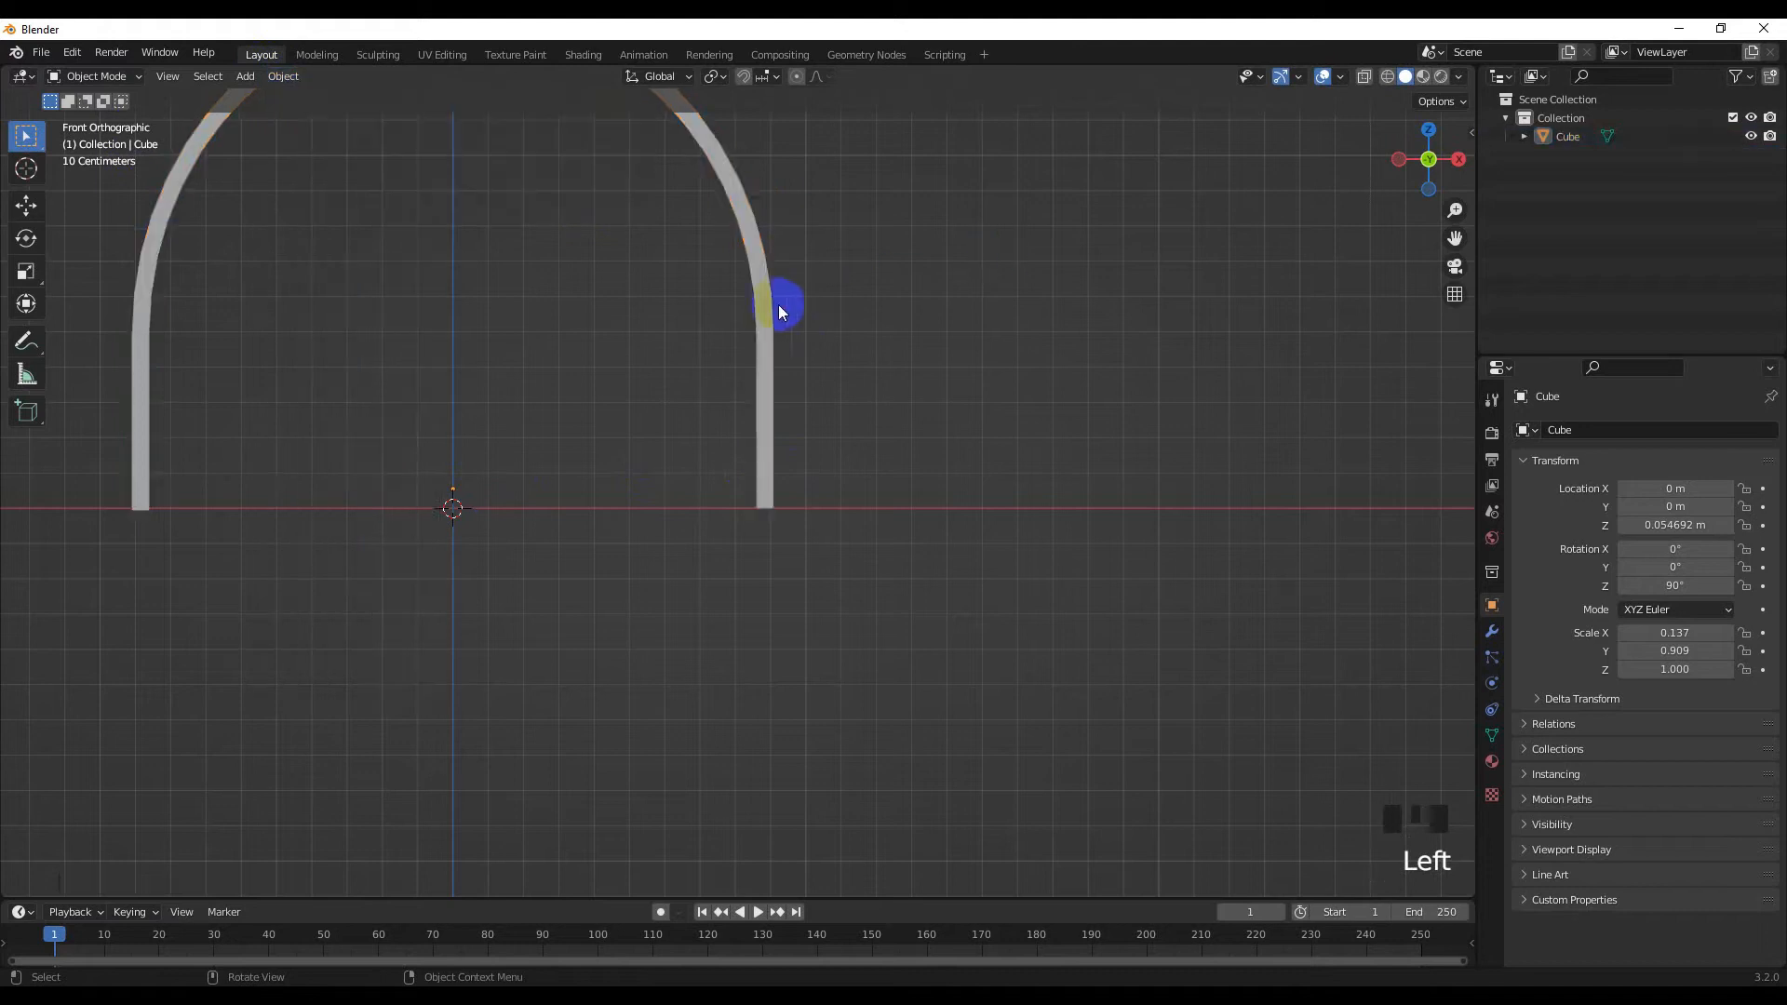
Lower the arch along Z to about -0.017 m and set its origin to the 3D cursor
key(g)
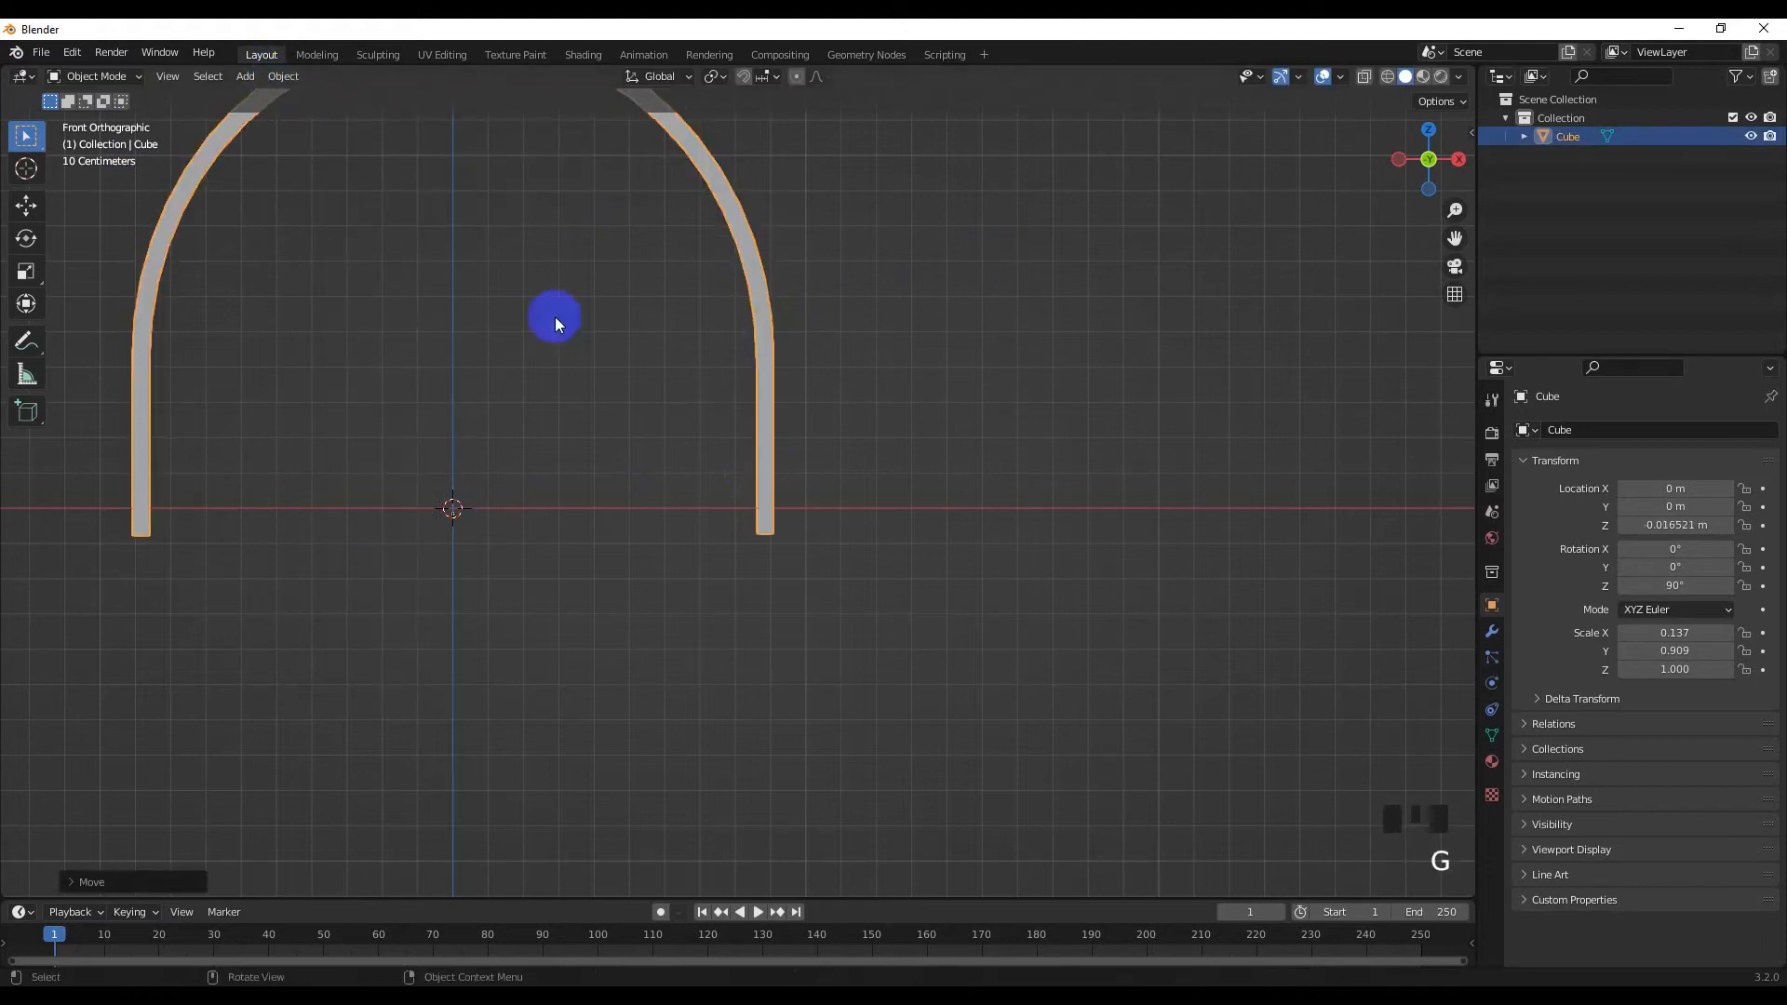
click(284, 77)
mouse_move(372, 116)
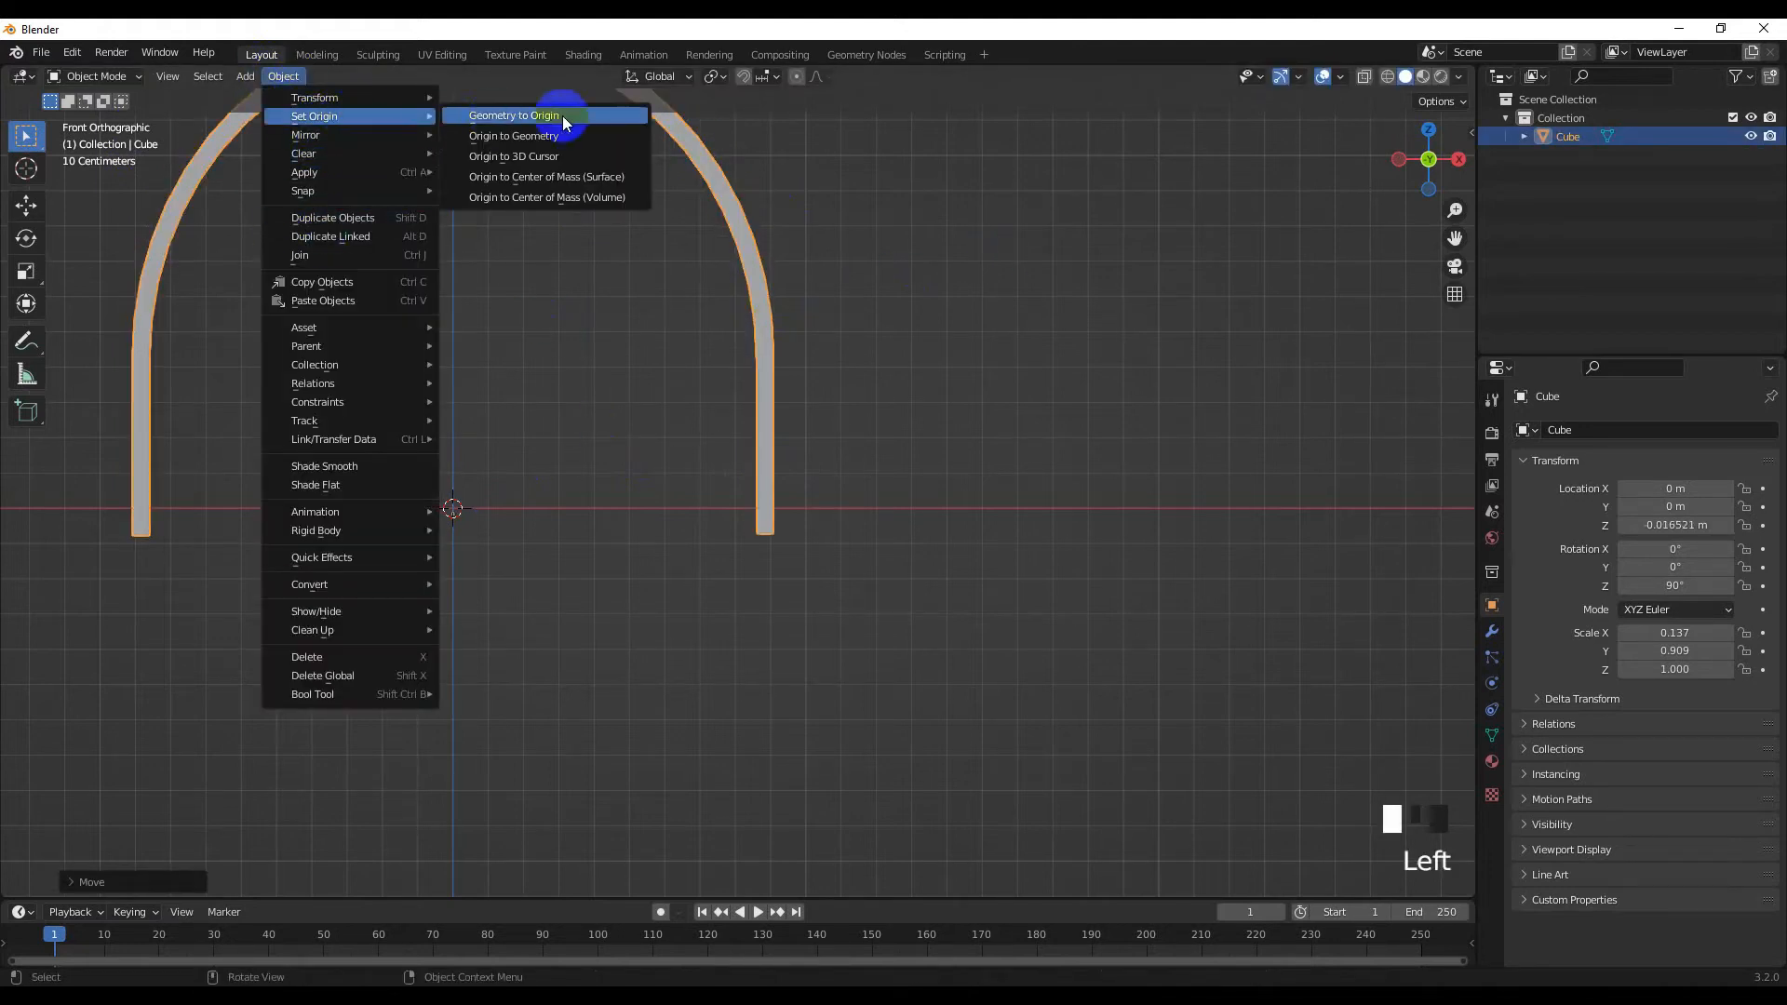
click(562, 152)
click(984, 456)
scroll(667, 406, down, 3)
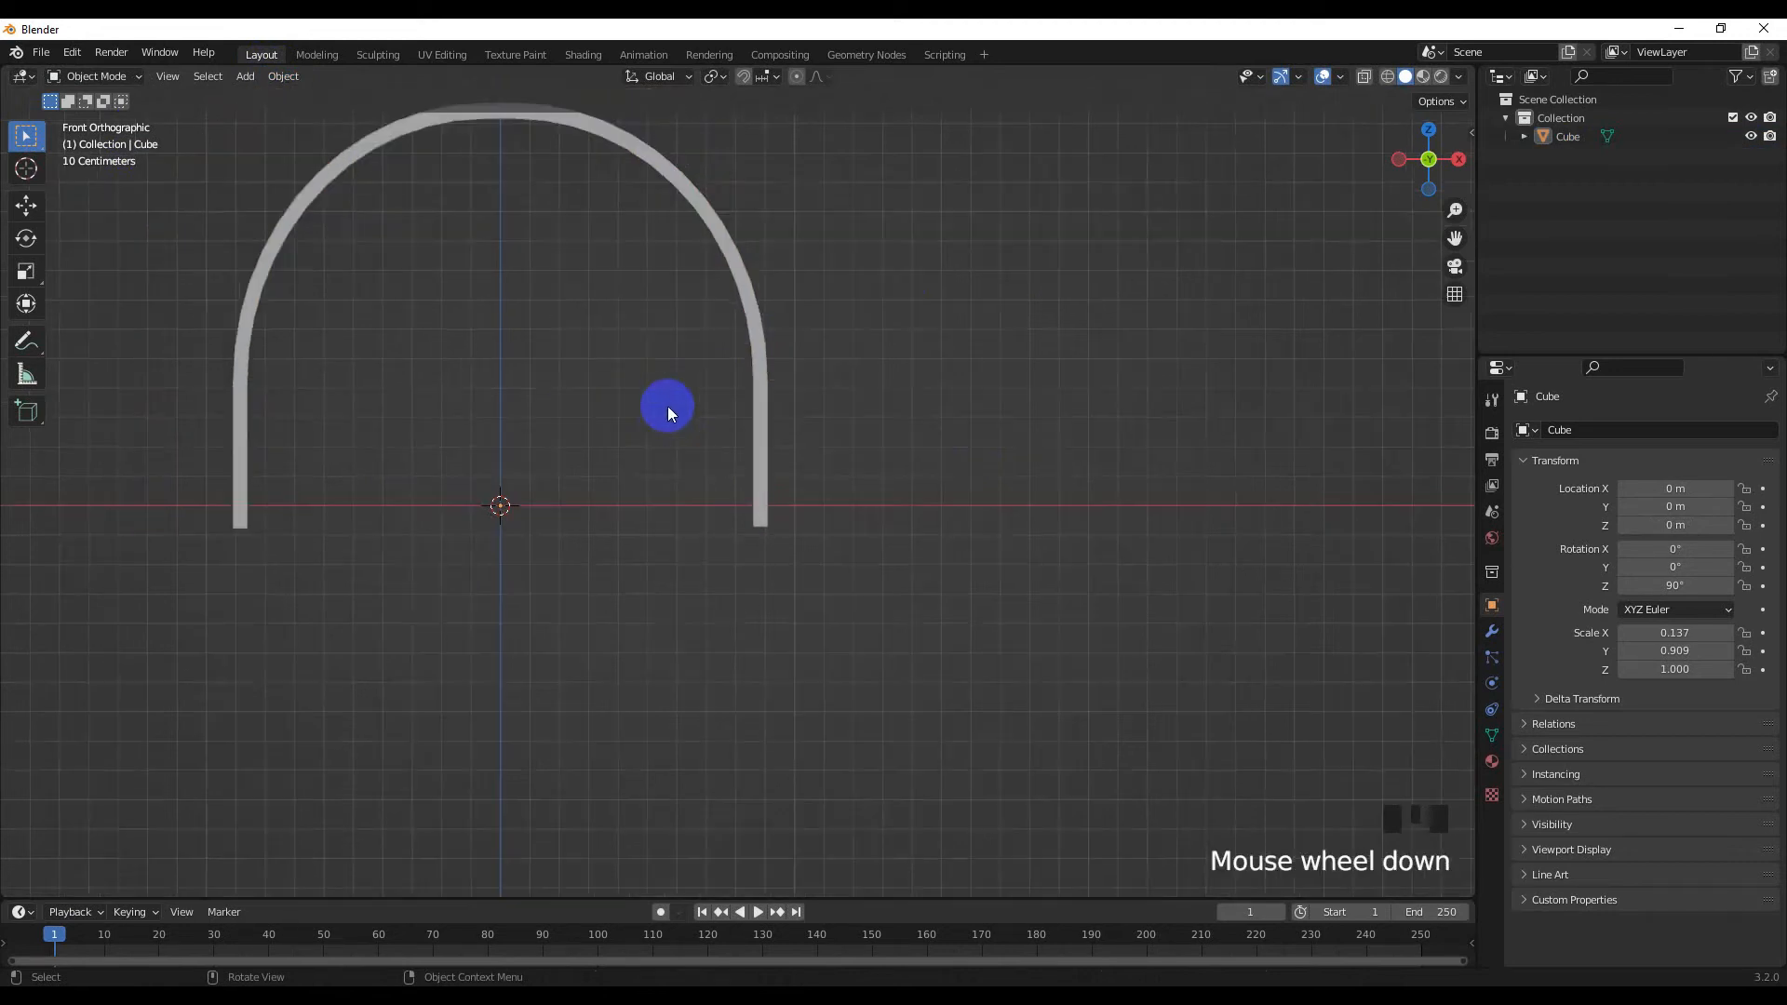
Add a mesh circle at the world origin
mouse_move(672, 404)
middle_down()
mouse_move(712, 413)
mouse_move(529, 415)
mouse_move(648, 428)
middle_up()
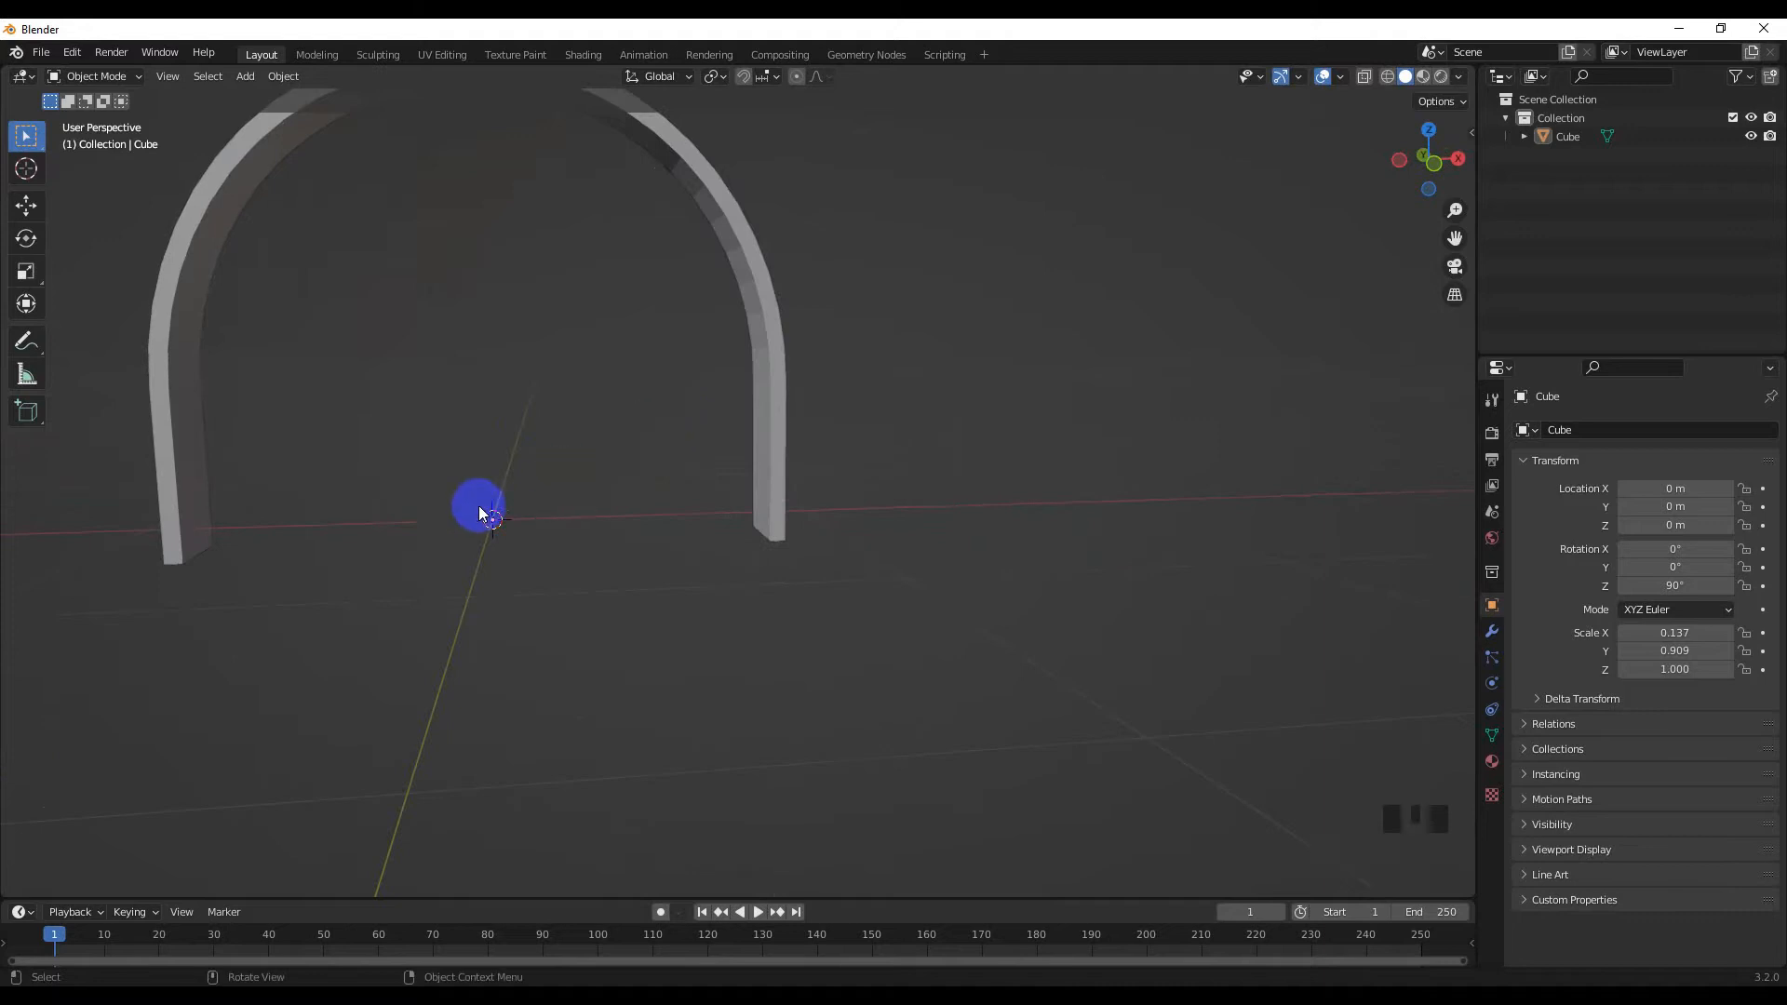
middle_drag(475, 506, 517, 493)
key(shift+a)
mouse_move(521, 488)
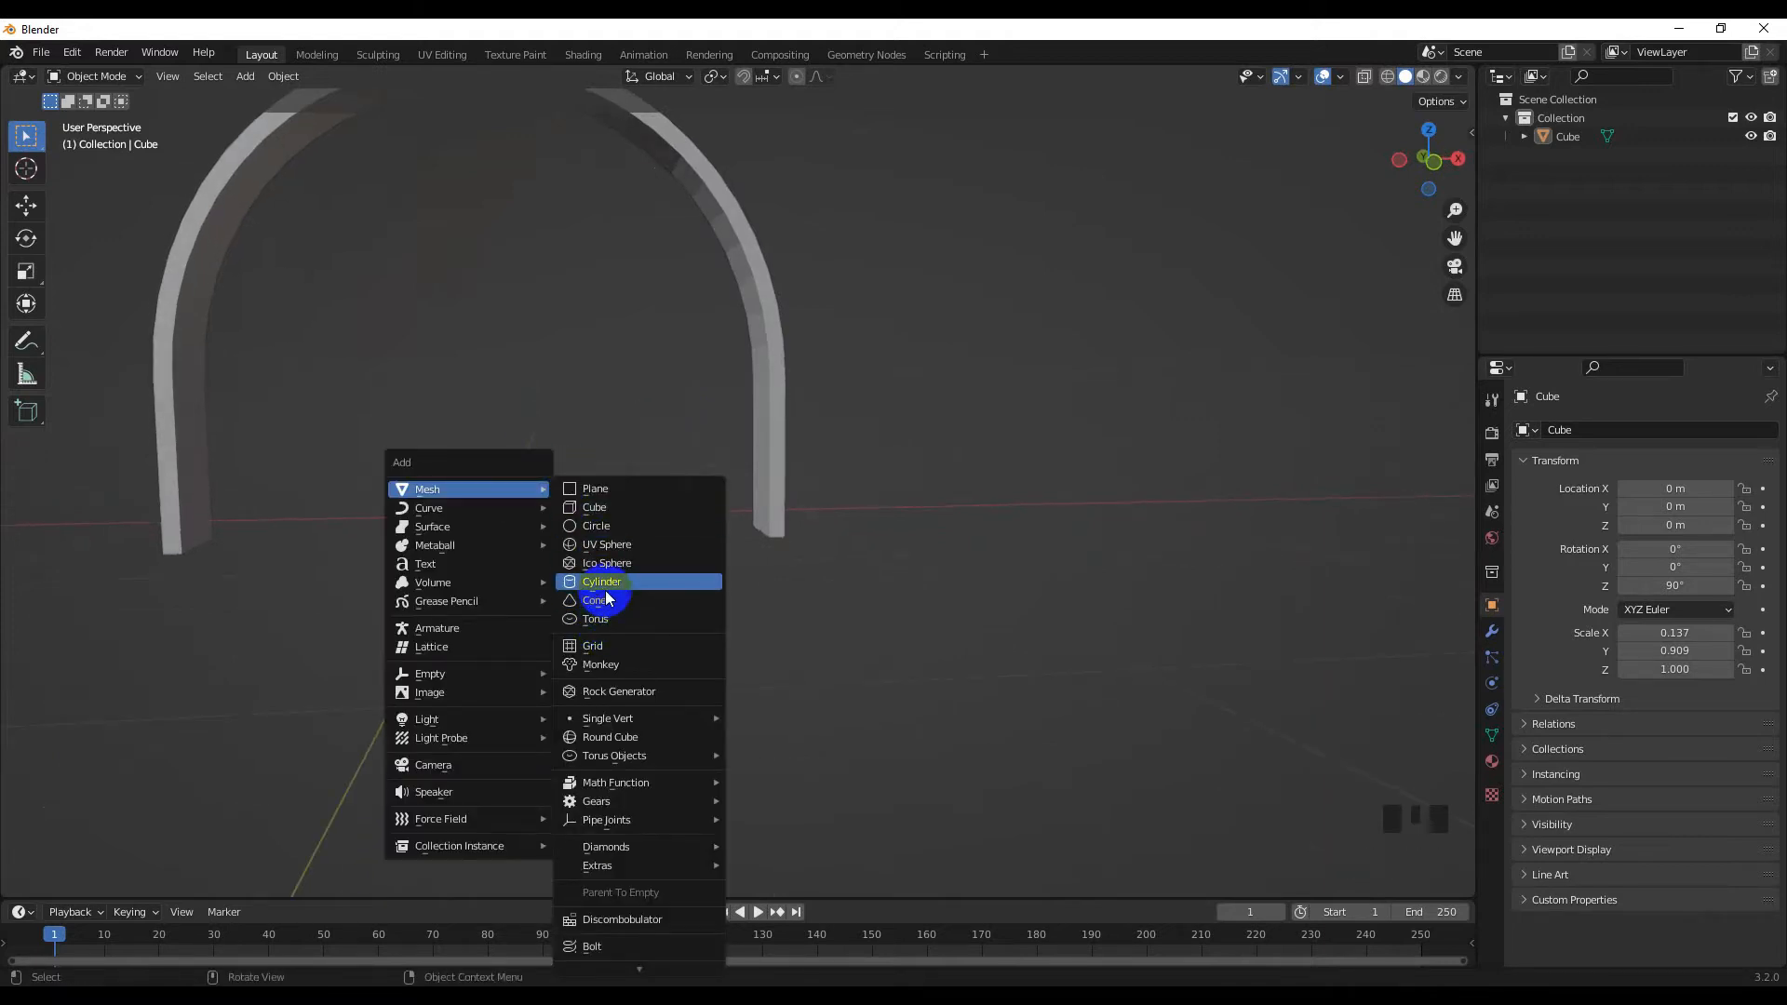
click(600, 525)
Rotate the circle 90° about X and 90° about Z so it stands facing along the X axis
scroll(666, 483, down, 2)
key(KP_1)
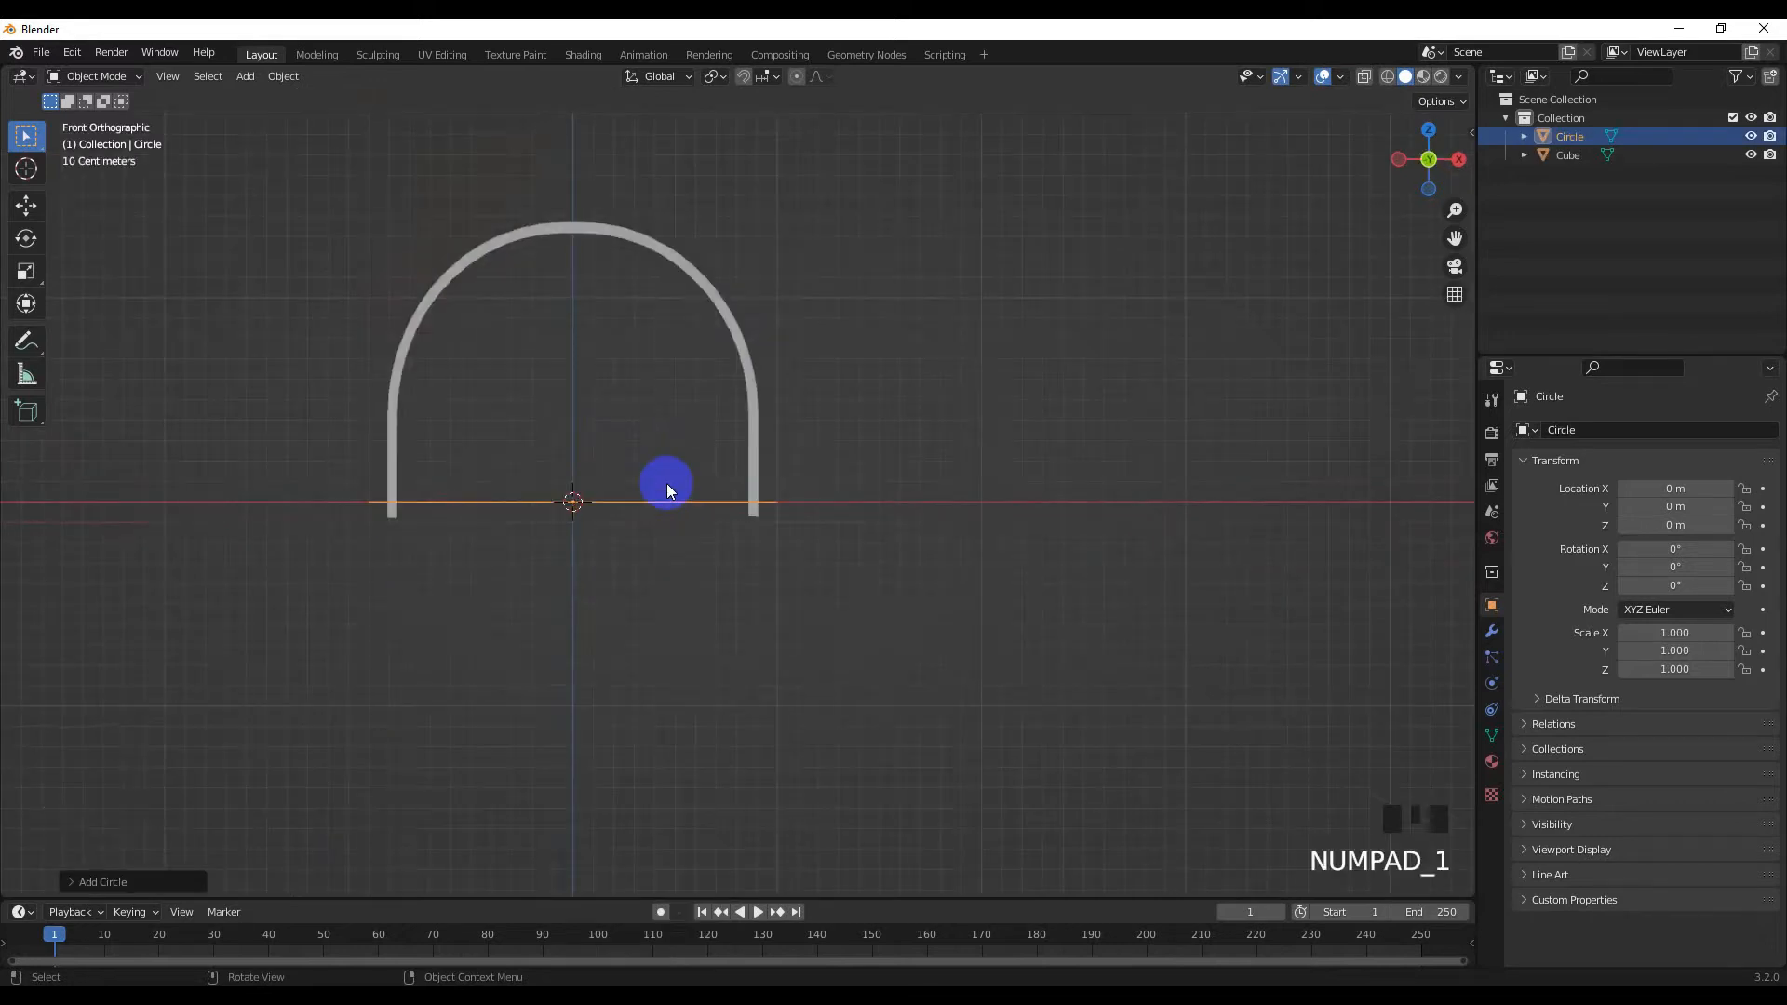
text(rx90)
key(Return)
text(rz90)
key(Return)
middle_drag(790, 547, 655, 588)
Scale the circle down to about 0.389 and move it along X to about 1.06 m, outside the arch leg
key(KP_1)
key(s)
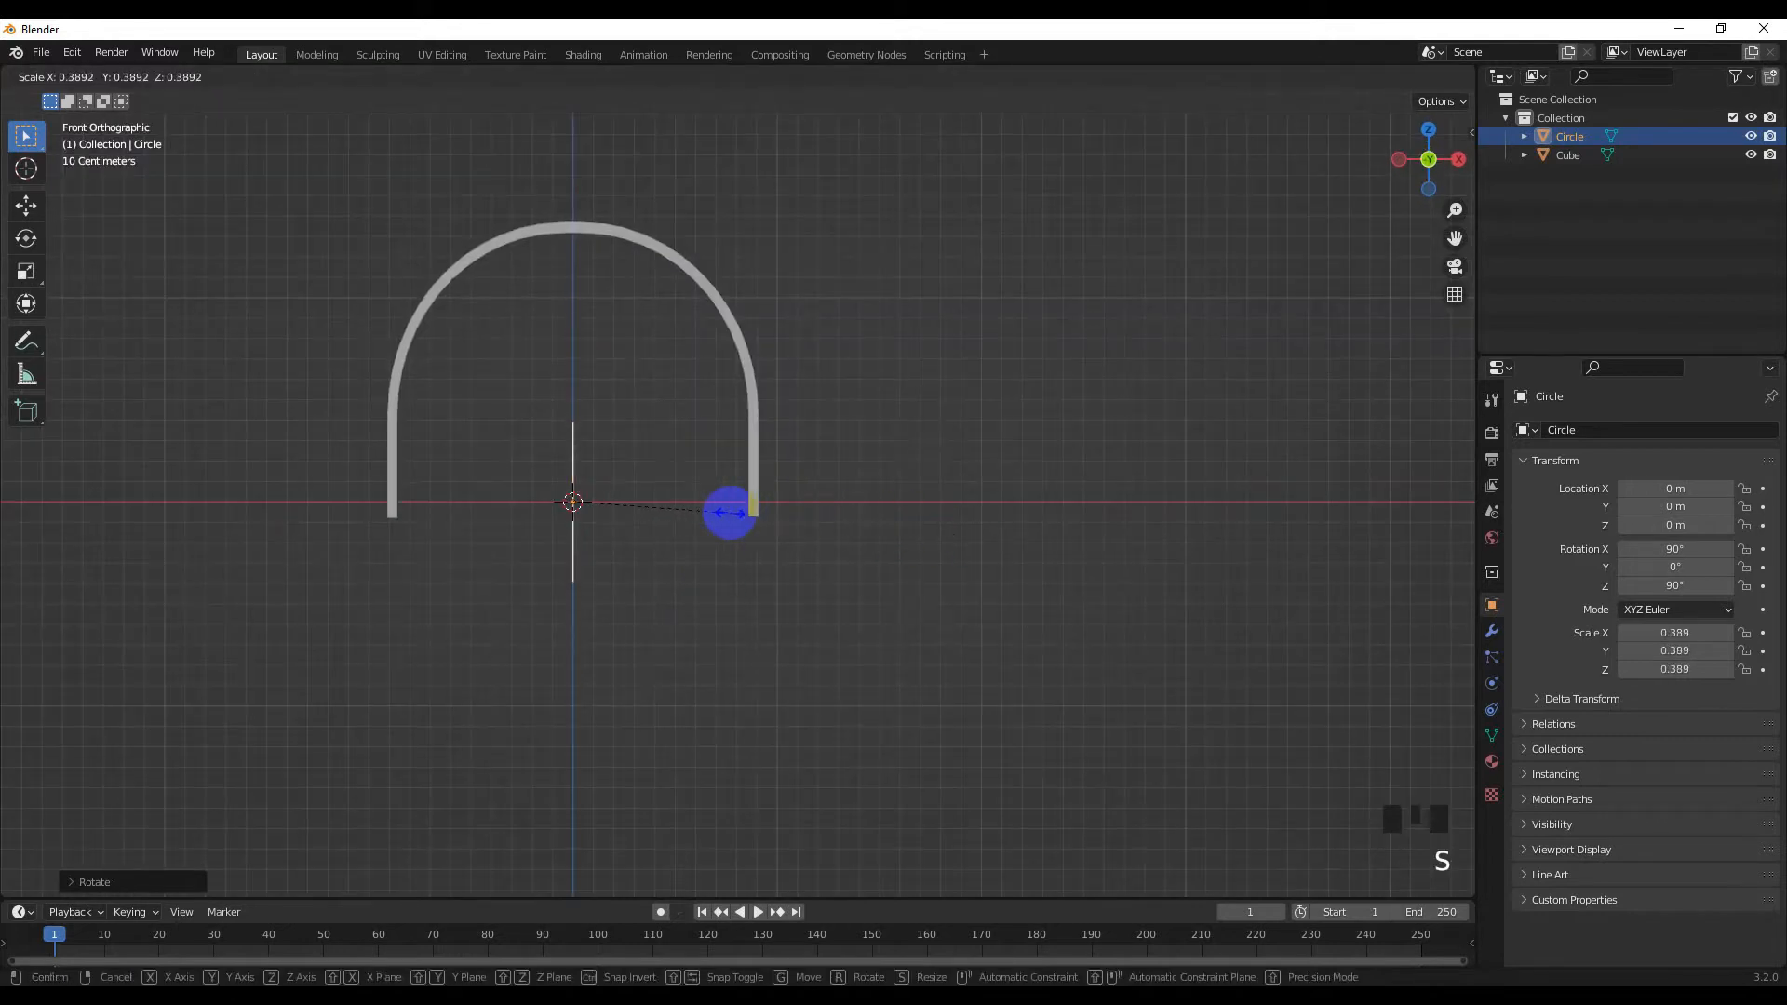
click(730, 512)
scroll(696, 551, up, 2)
key(g)
key(x)
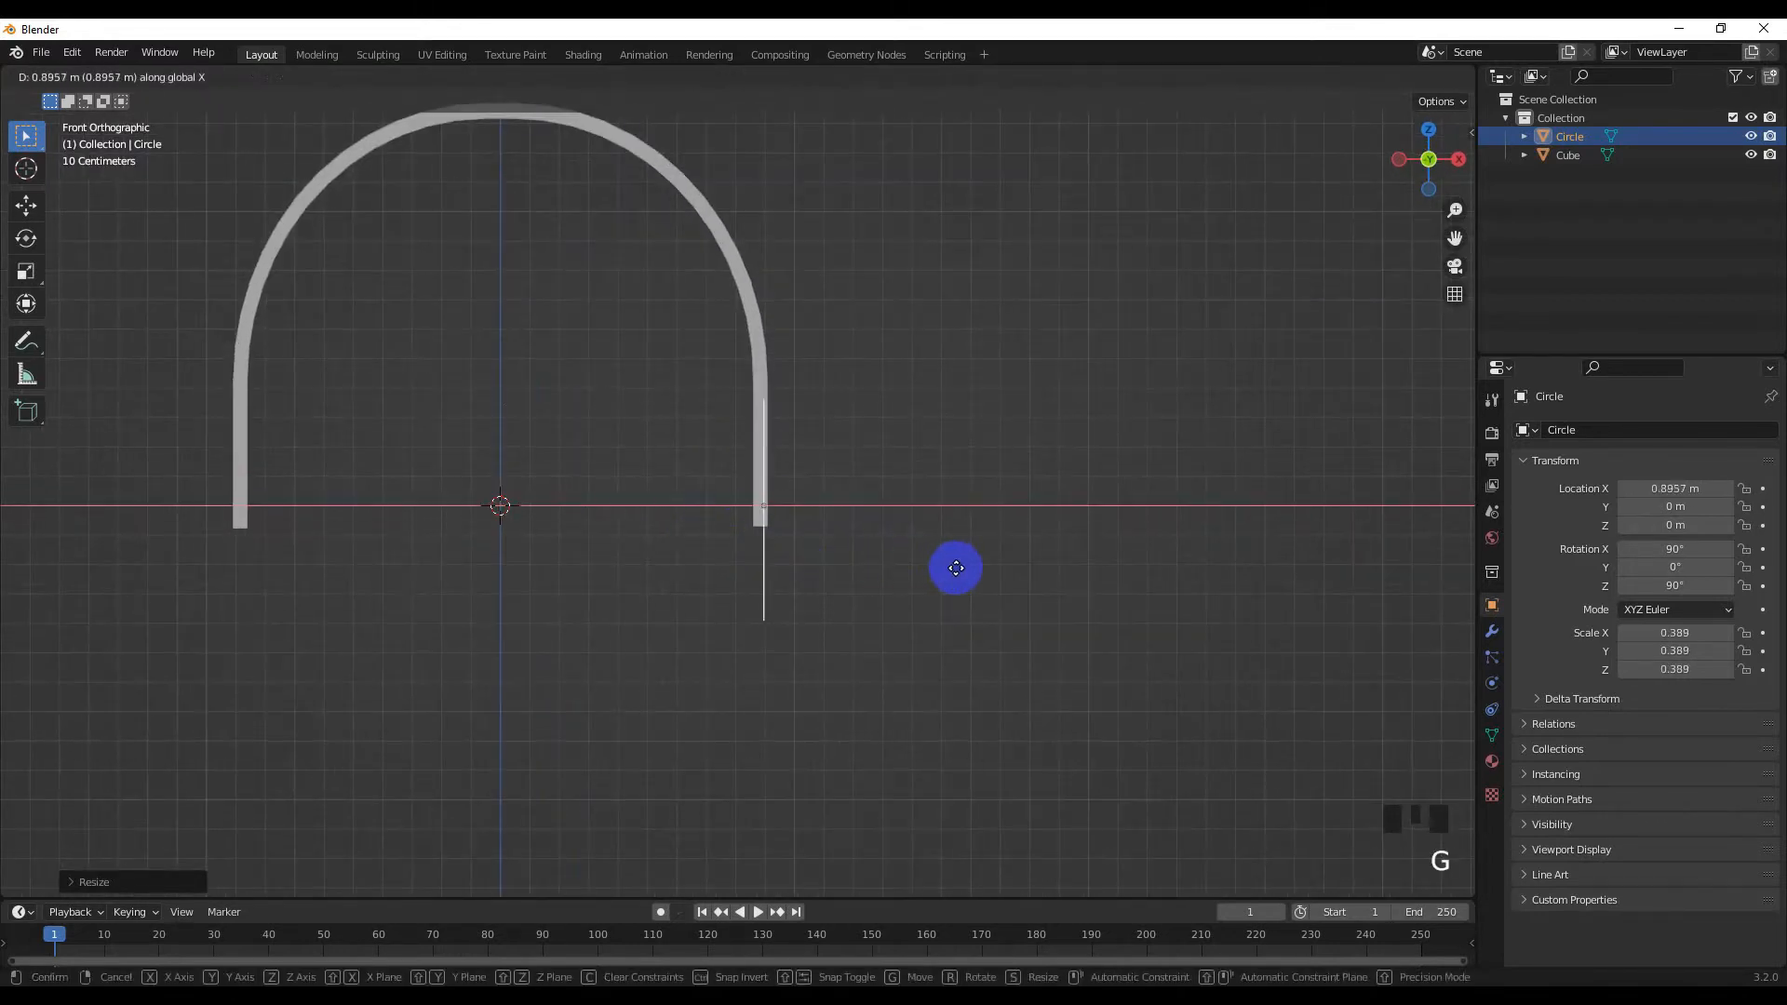
click(1003, 574)
Shrink the circle to a scale of about 0.247 and move it along X to about 1.01 m
key(s)
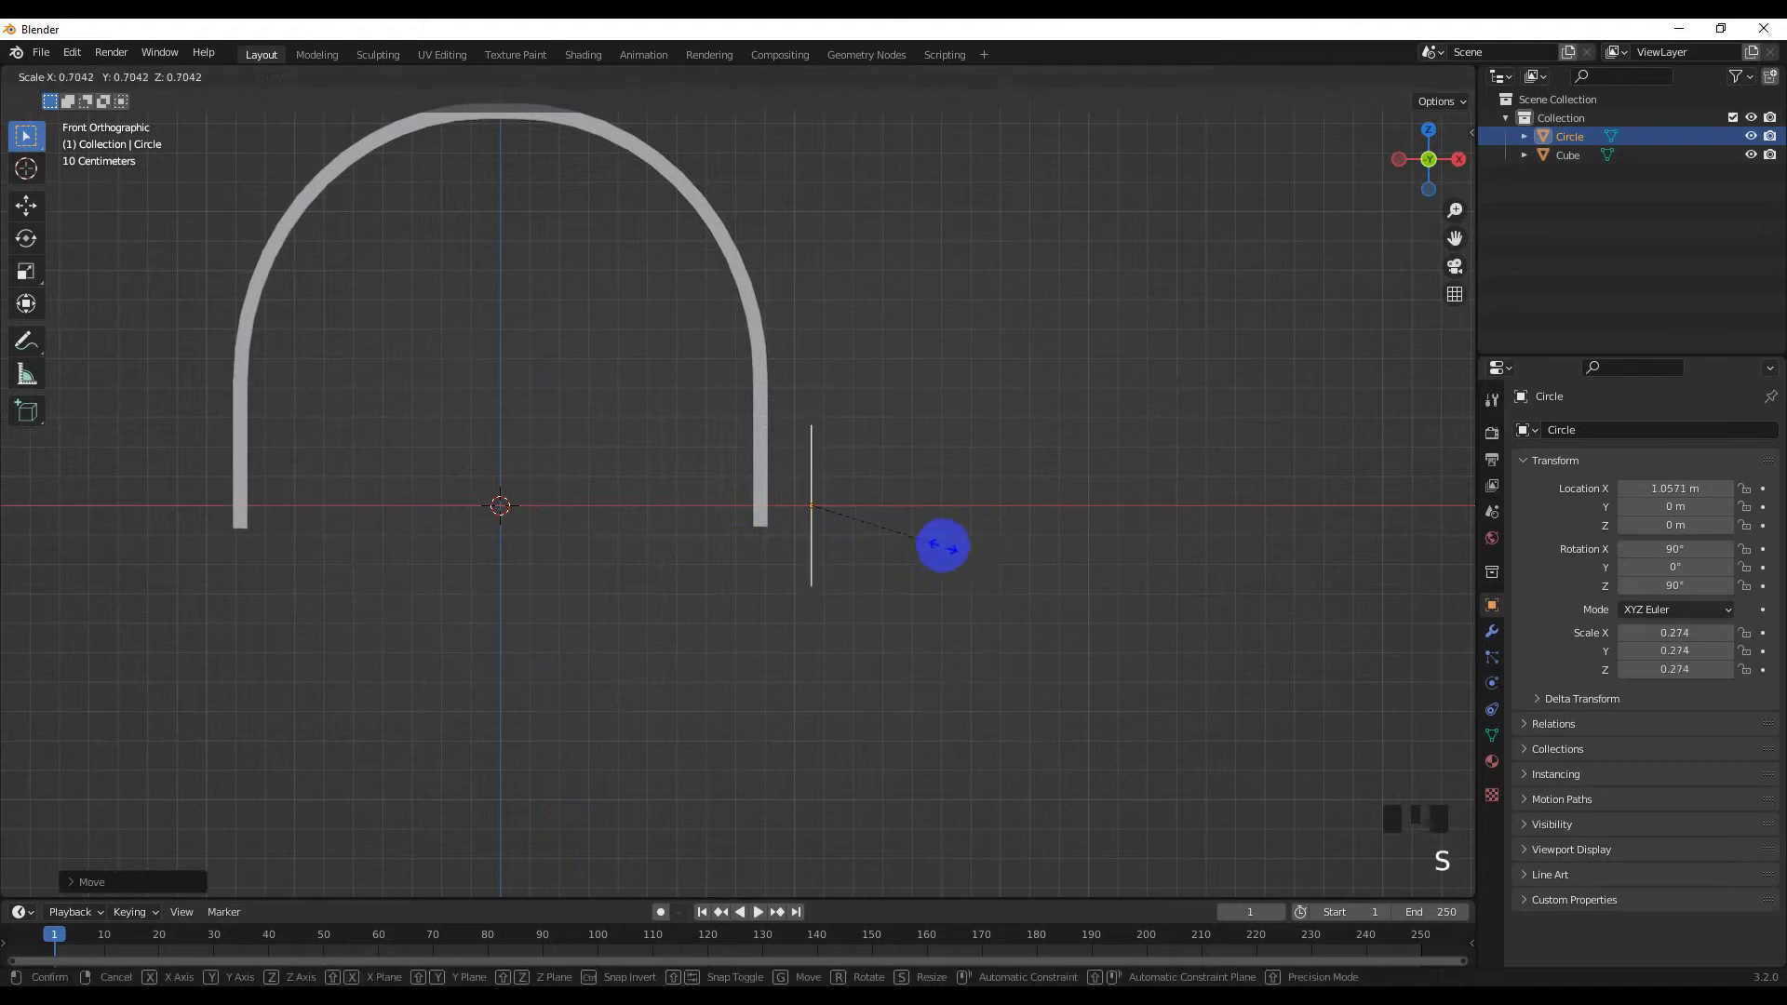
click(934, 544)
scroll(864, 554, up, 1)
key(g)
key(x)
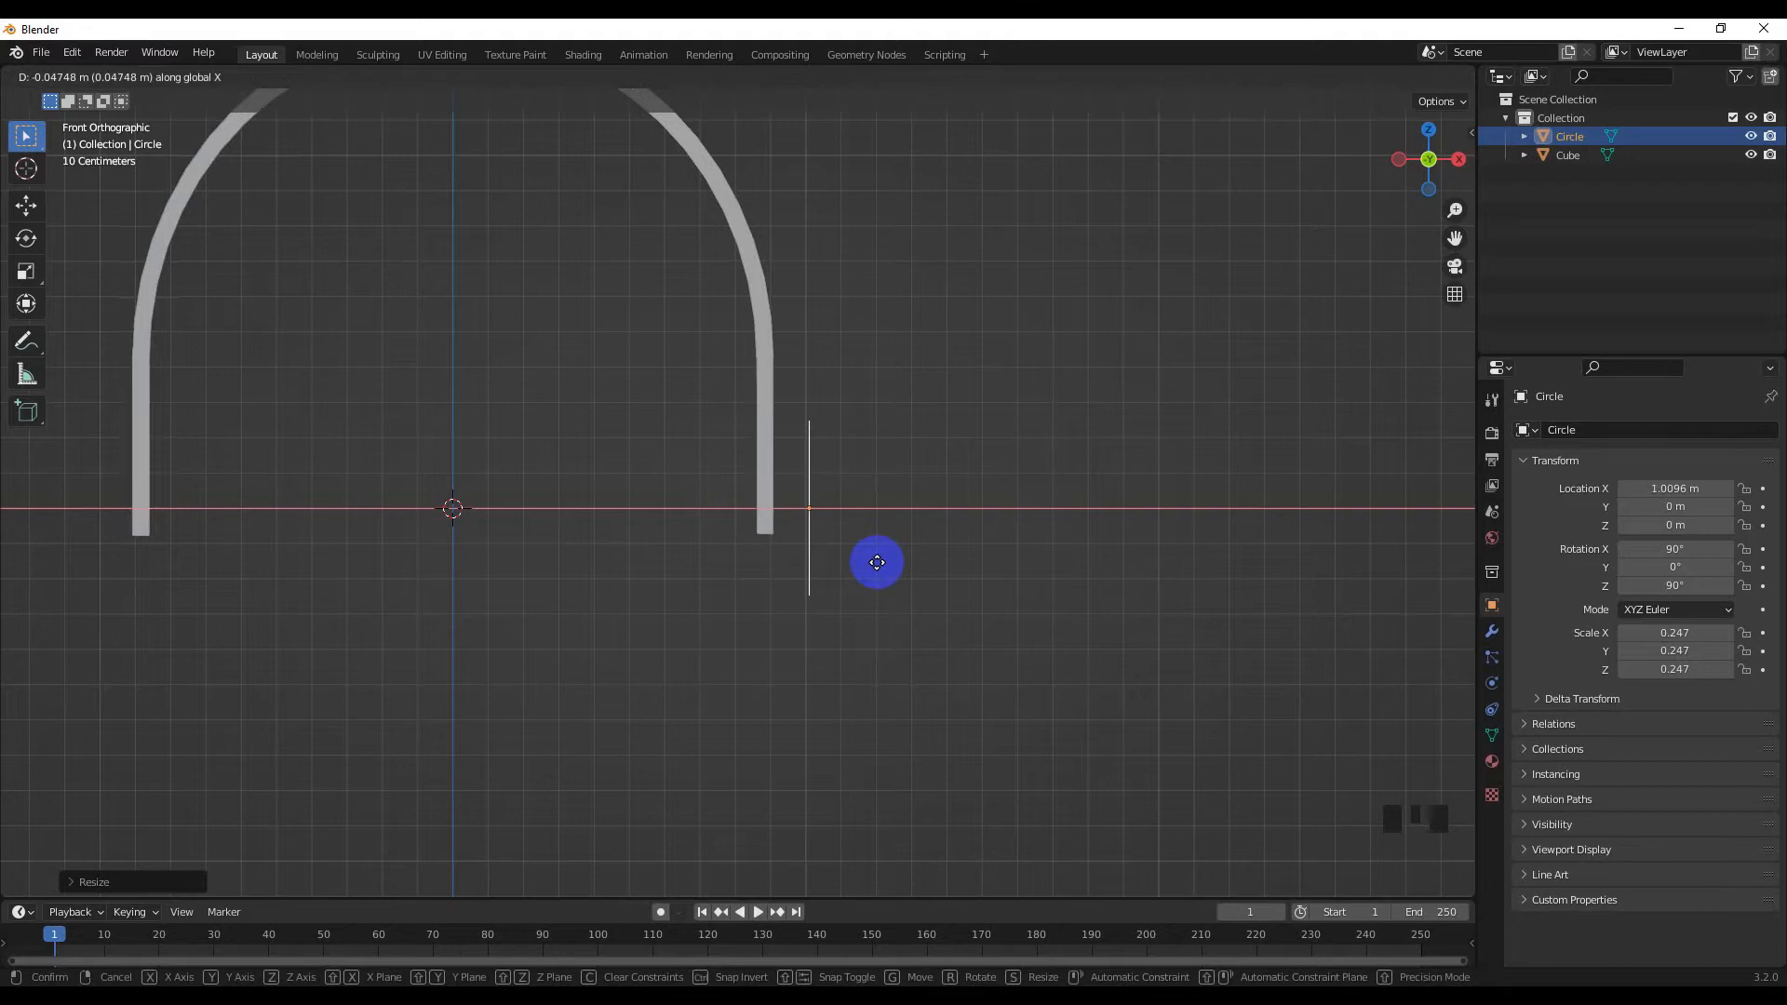
scroll(768, 577, down, 2)
Raise the arch along Z until its leg ends sit just above the X axis
click(757, 519)
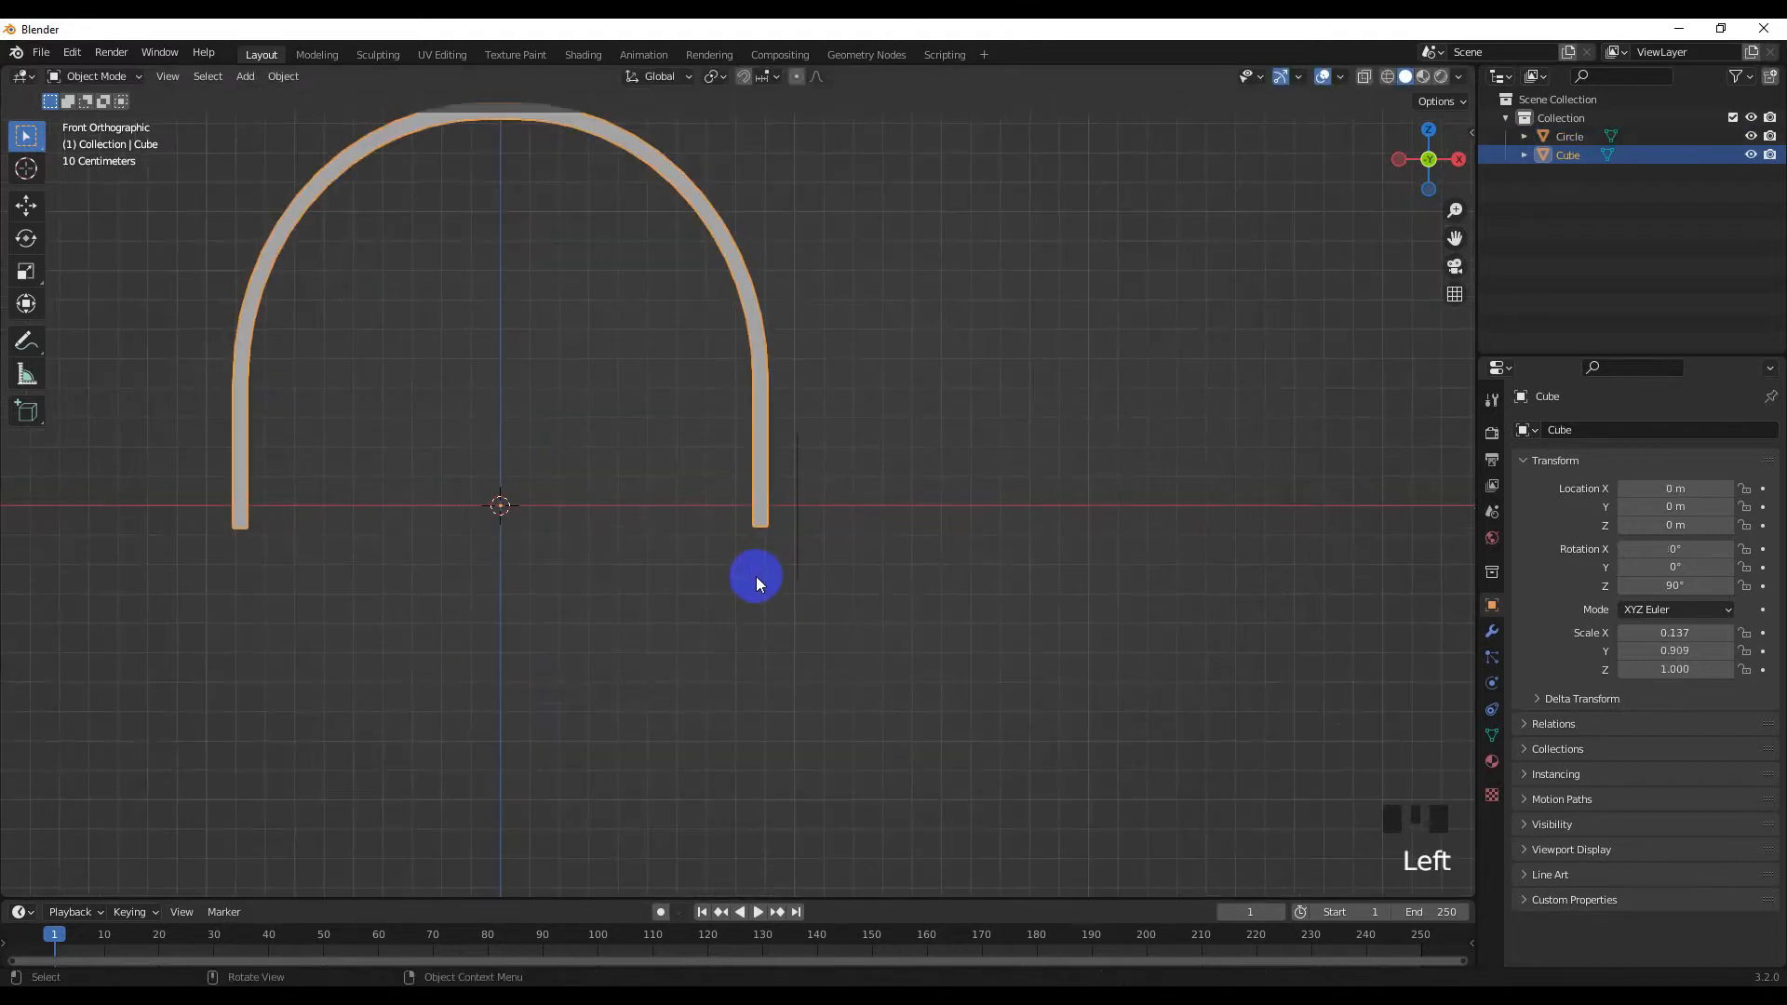
key(g)
key(z)
click(755, 539)
Set the circle's origin to the 3D cursor
click(791, 549)
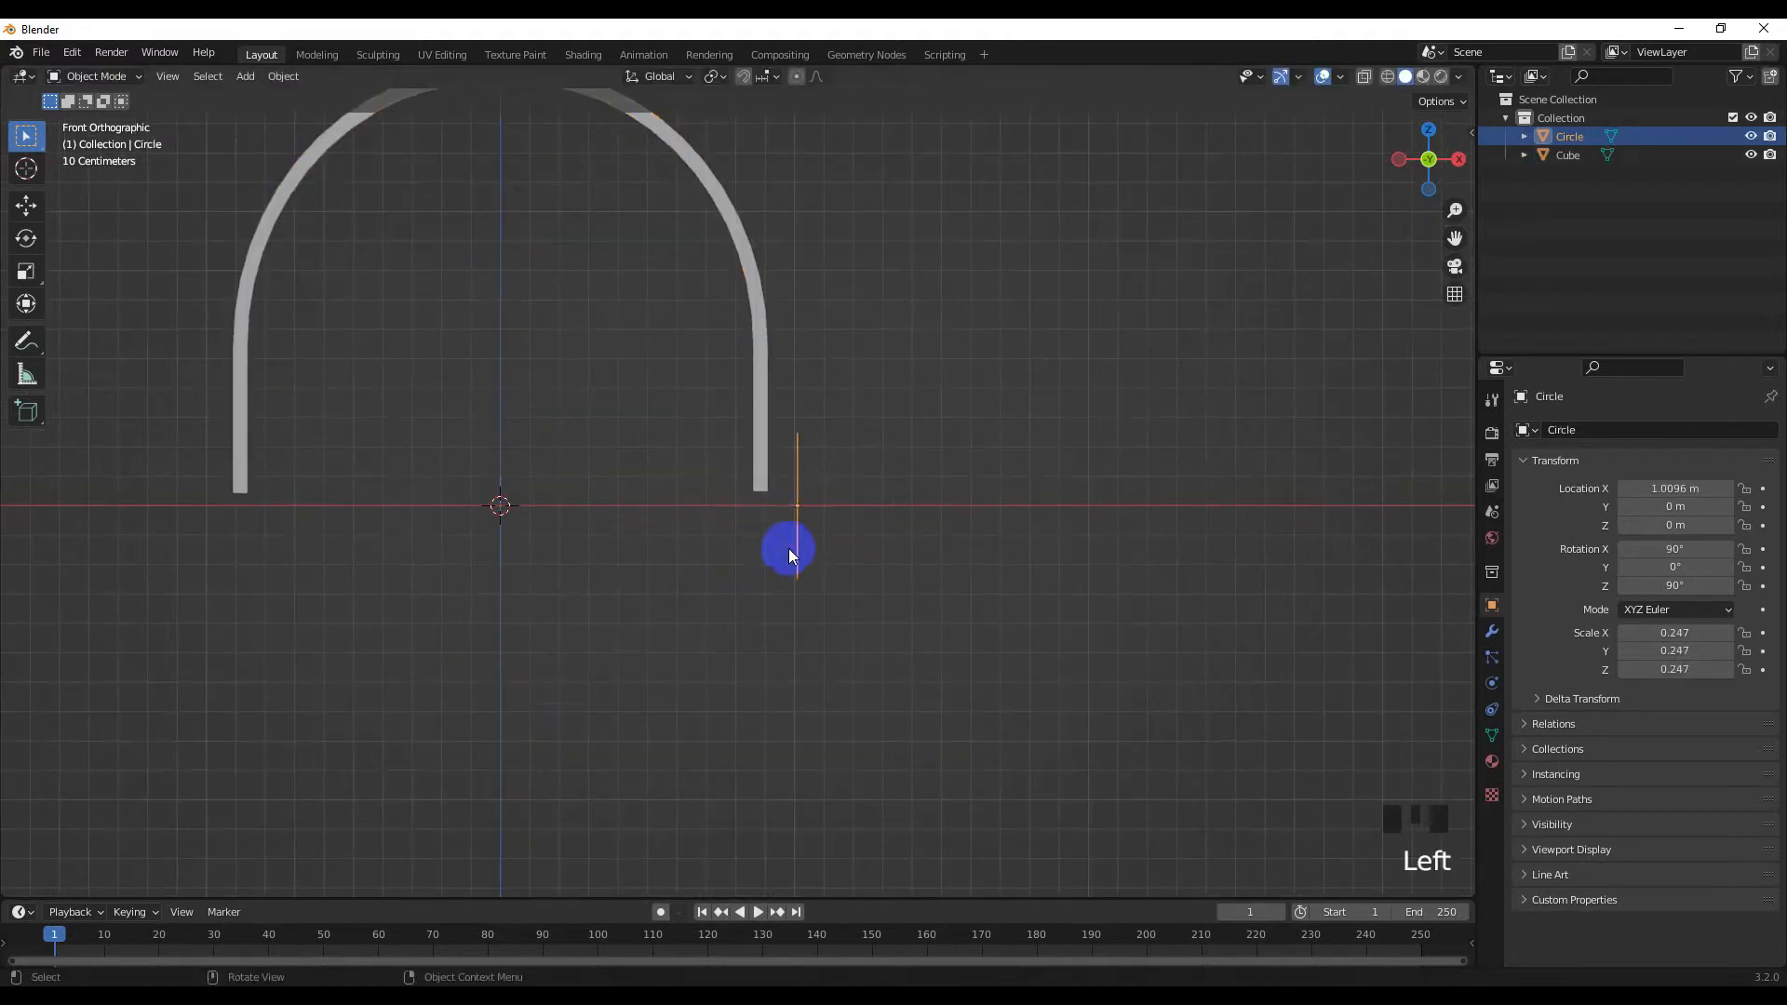
scroll(575, 540, up, 1)
click(283, 76)
mouse_move(315, 117)
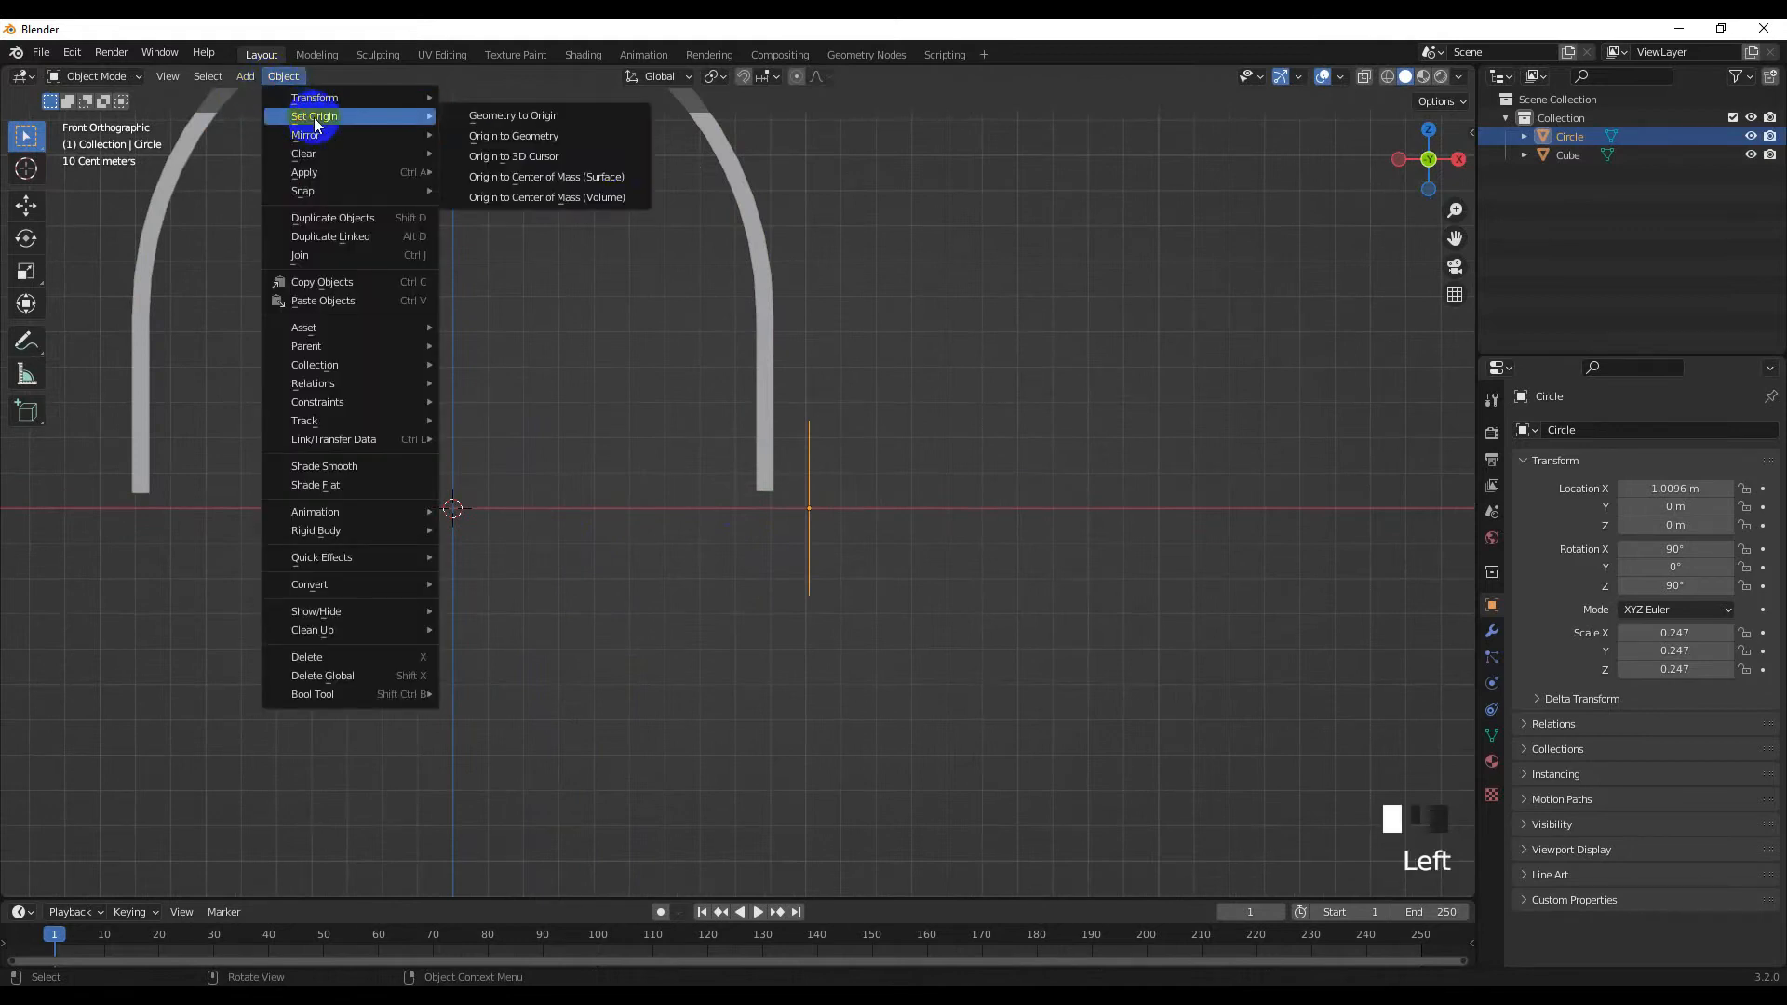
click(542, 156)
Add a Mirror modifier to the circle
click(1491, 631)
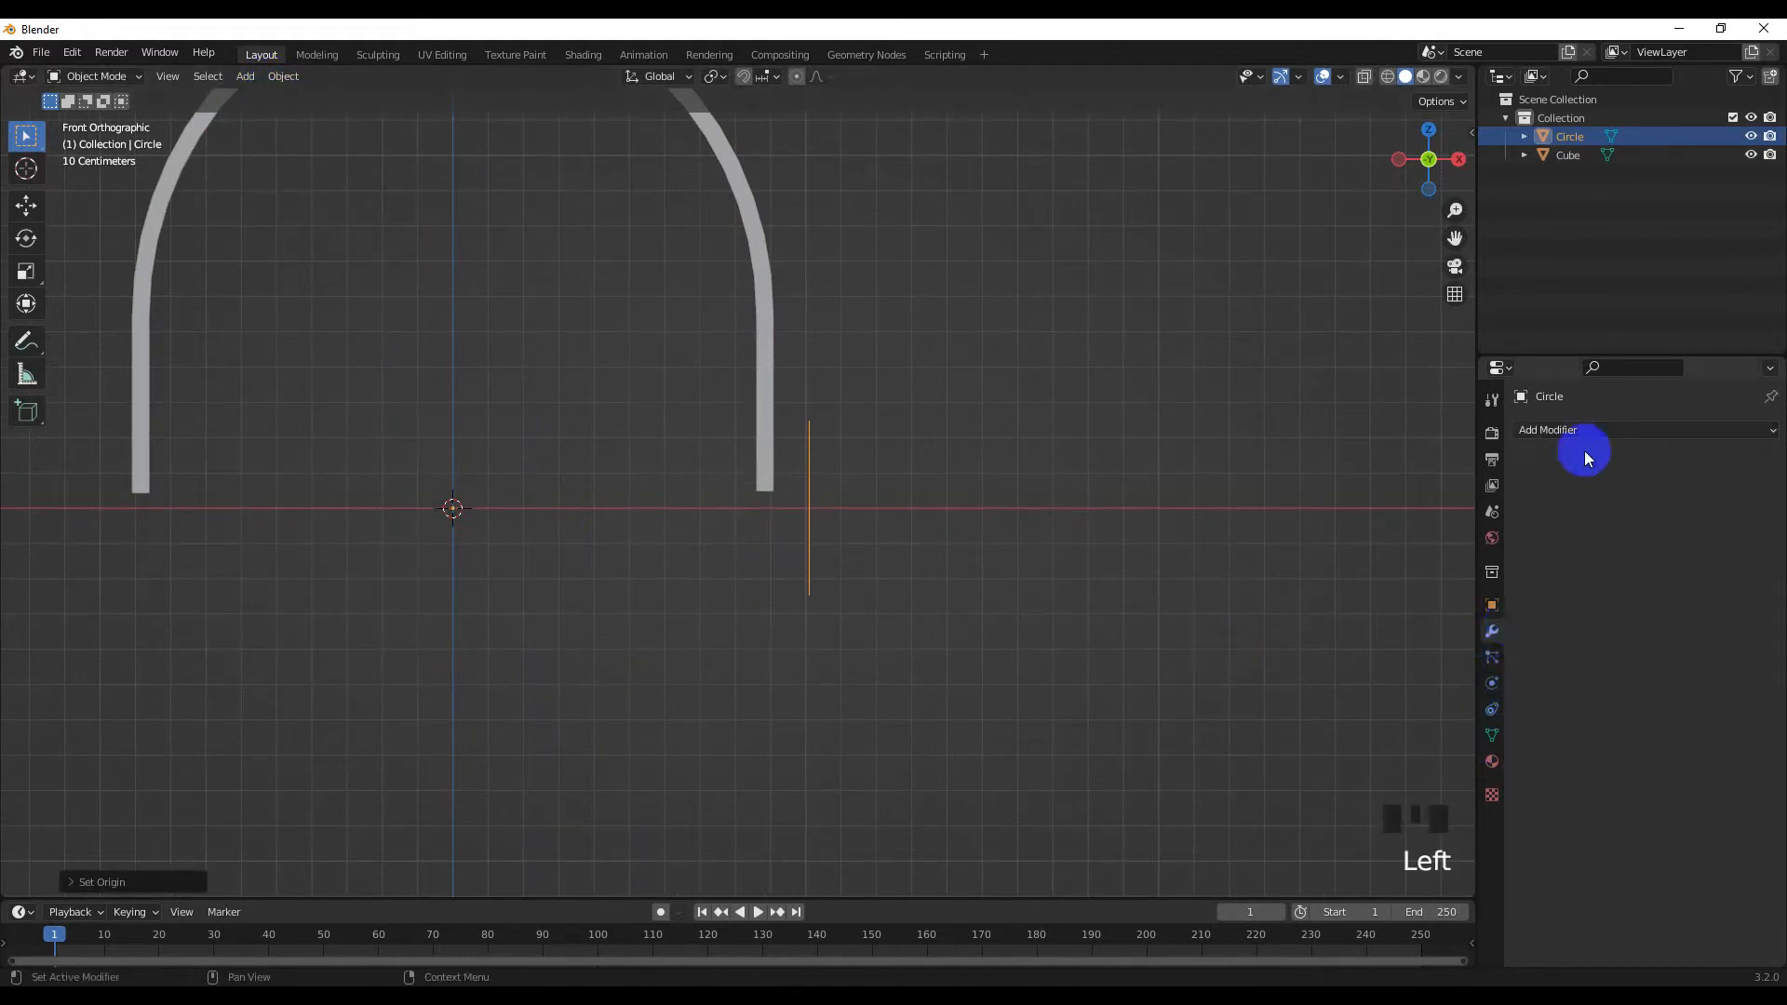
click(1582, 431)
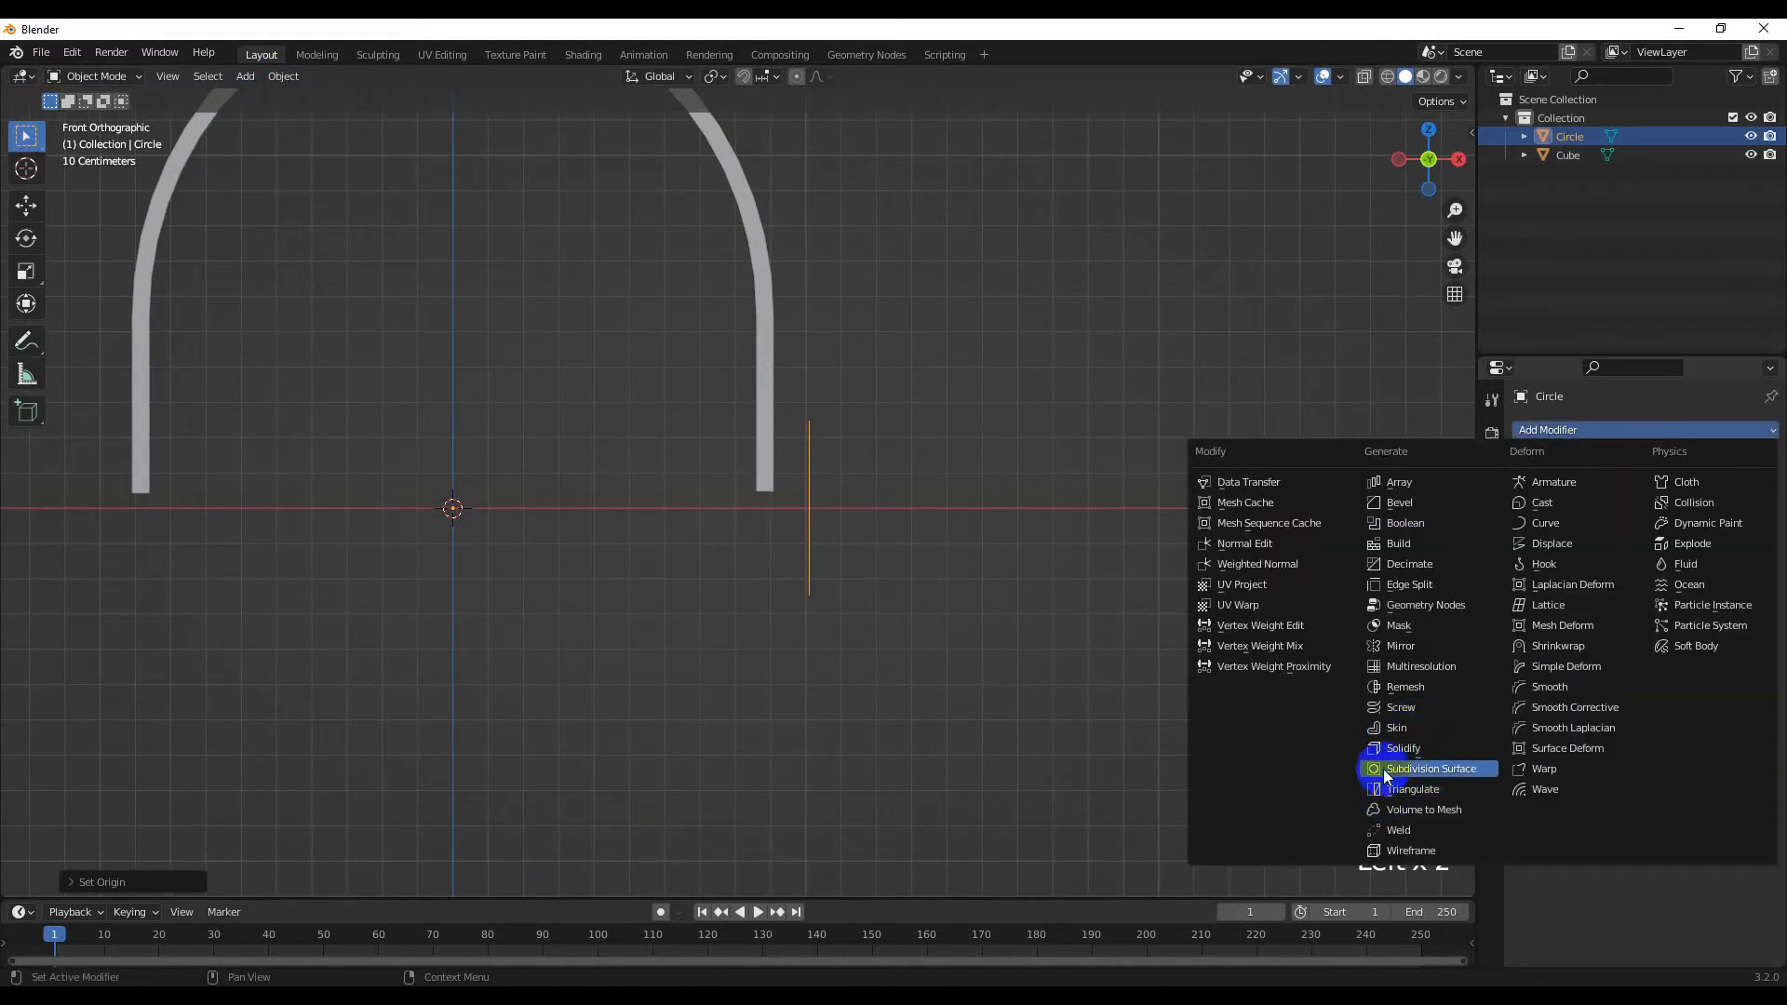
click(1395, 644)
scroll(682, 634, down, 1)
shift+middle_drag(681, 634, 788, 635)
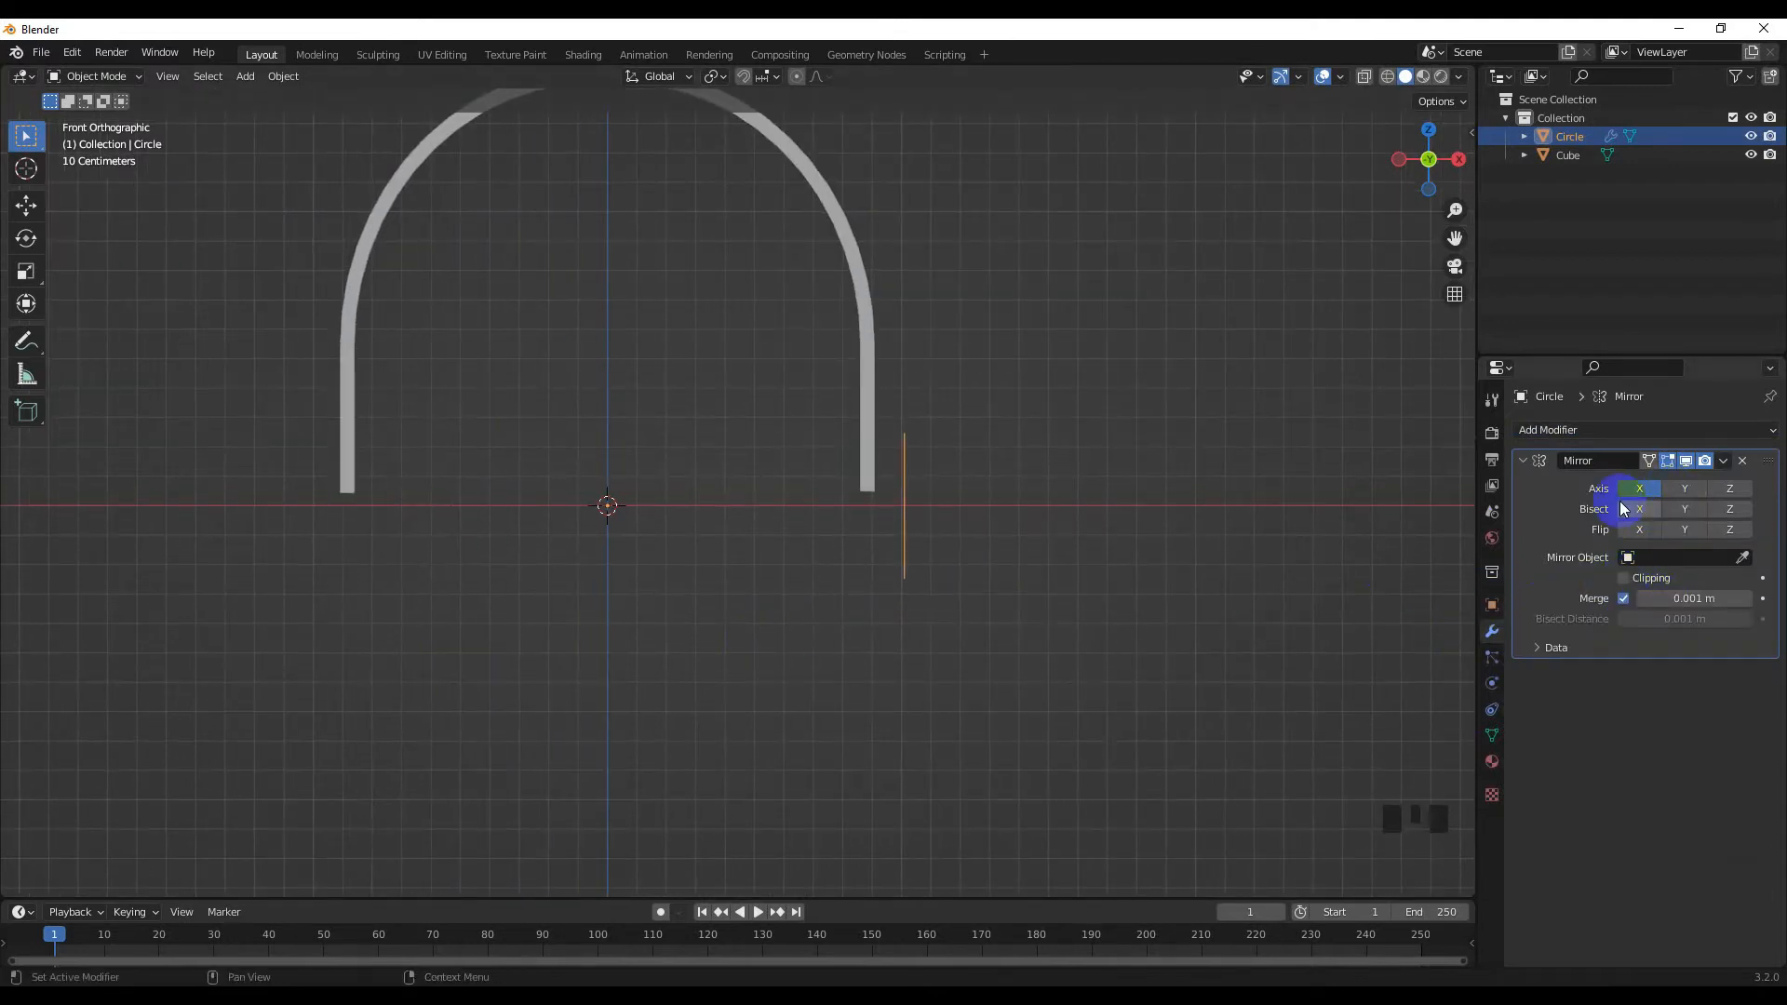
Try a merge distance of 0.149 m on the circle's Mirror modifier and remove the modifier
middle_drag(1116, 615, 879, 586)
scroll(878, 612, up, 4)
click(1688, 599)
mouse_move(1688, 599)
mouse_down()
mouse_move(1715, 598)
mouse_move(1594, 613)
mouse_move(1679, 611)
mouse_up()
scroll(945, 517, up, 3)
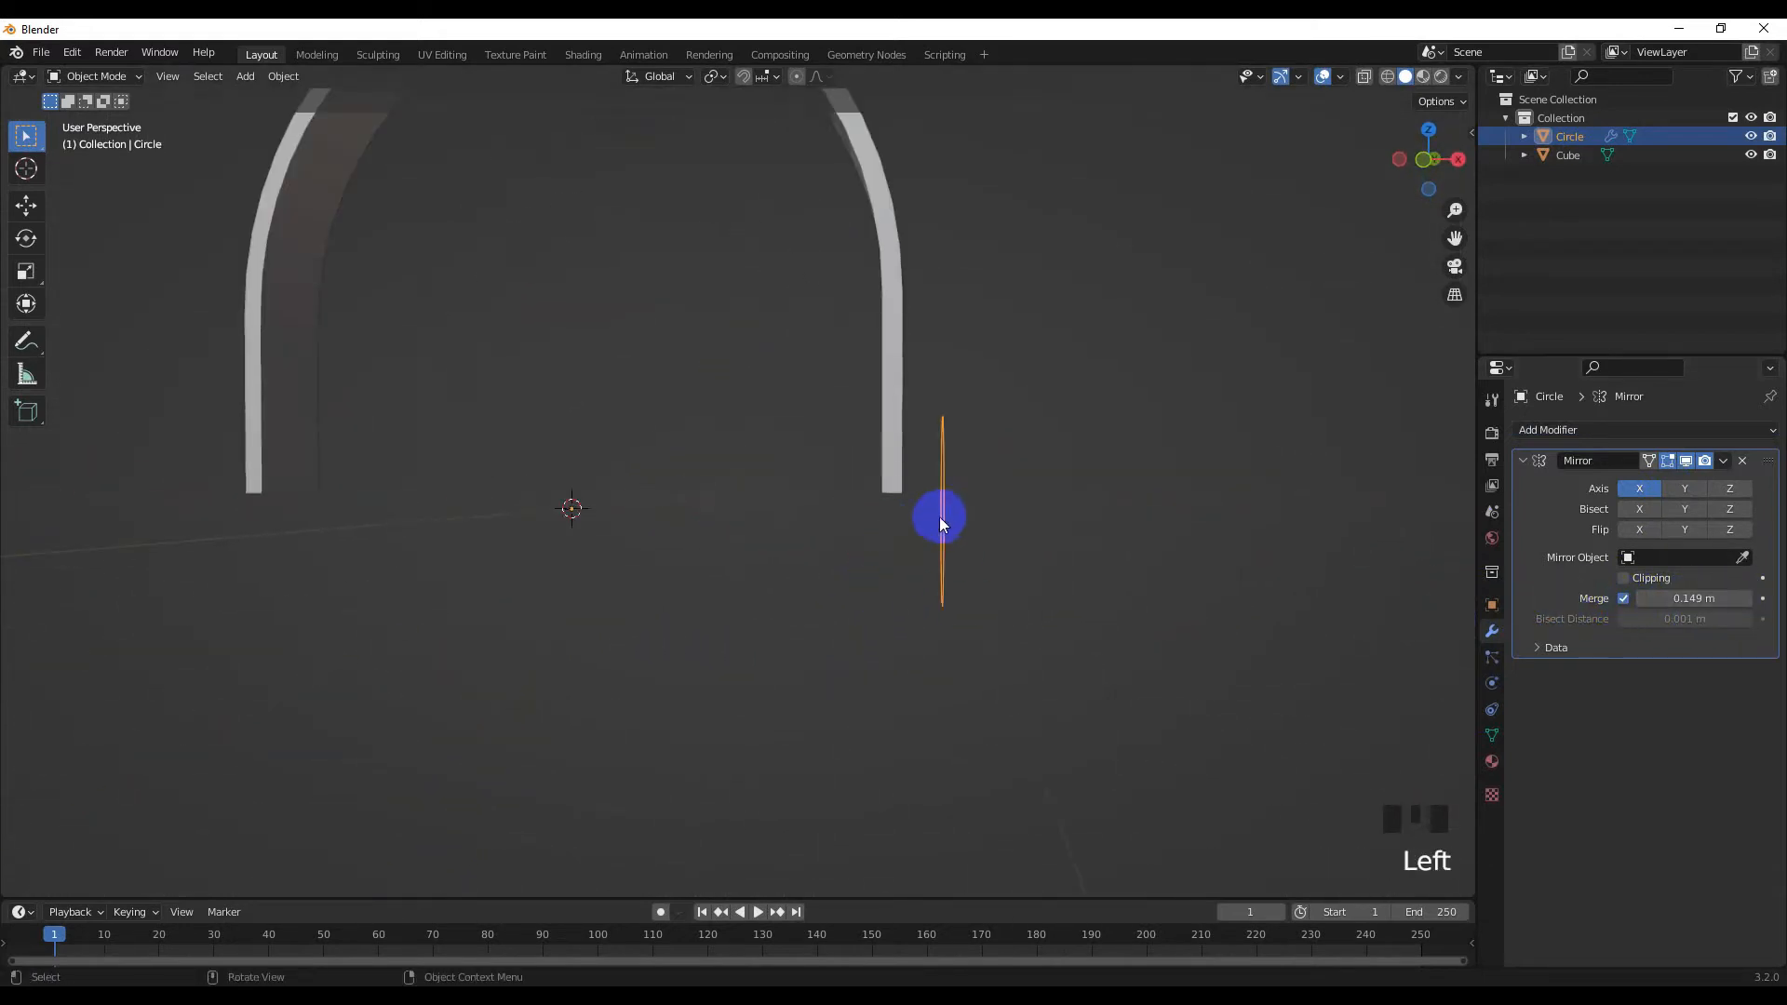
scroll(927, 562, down, 3)
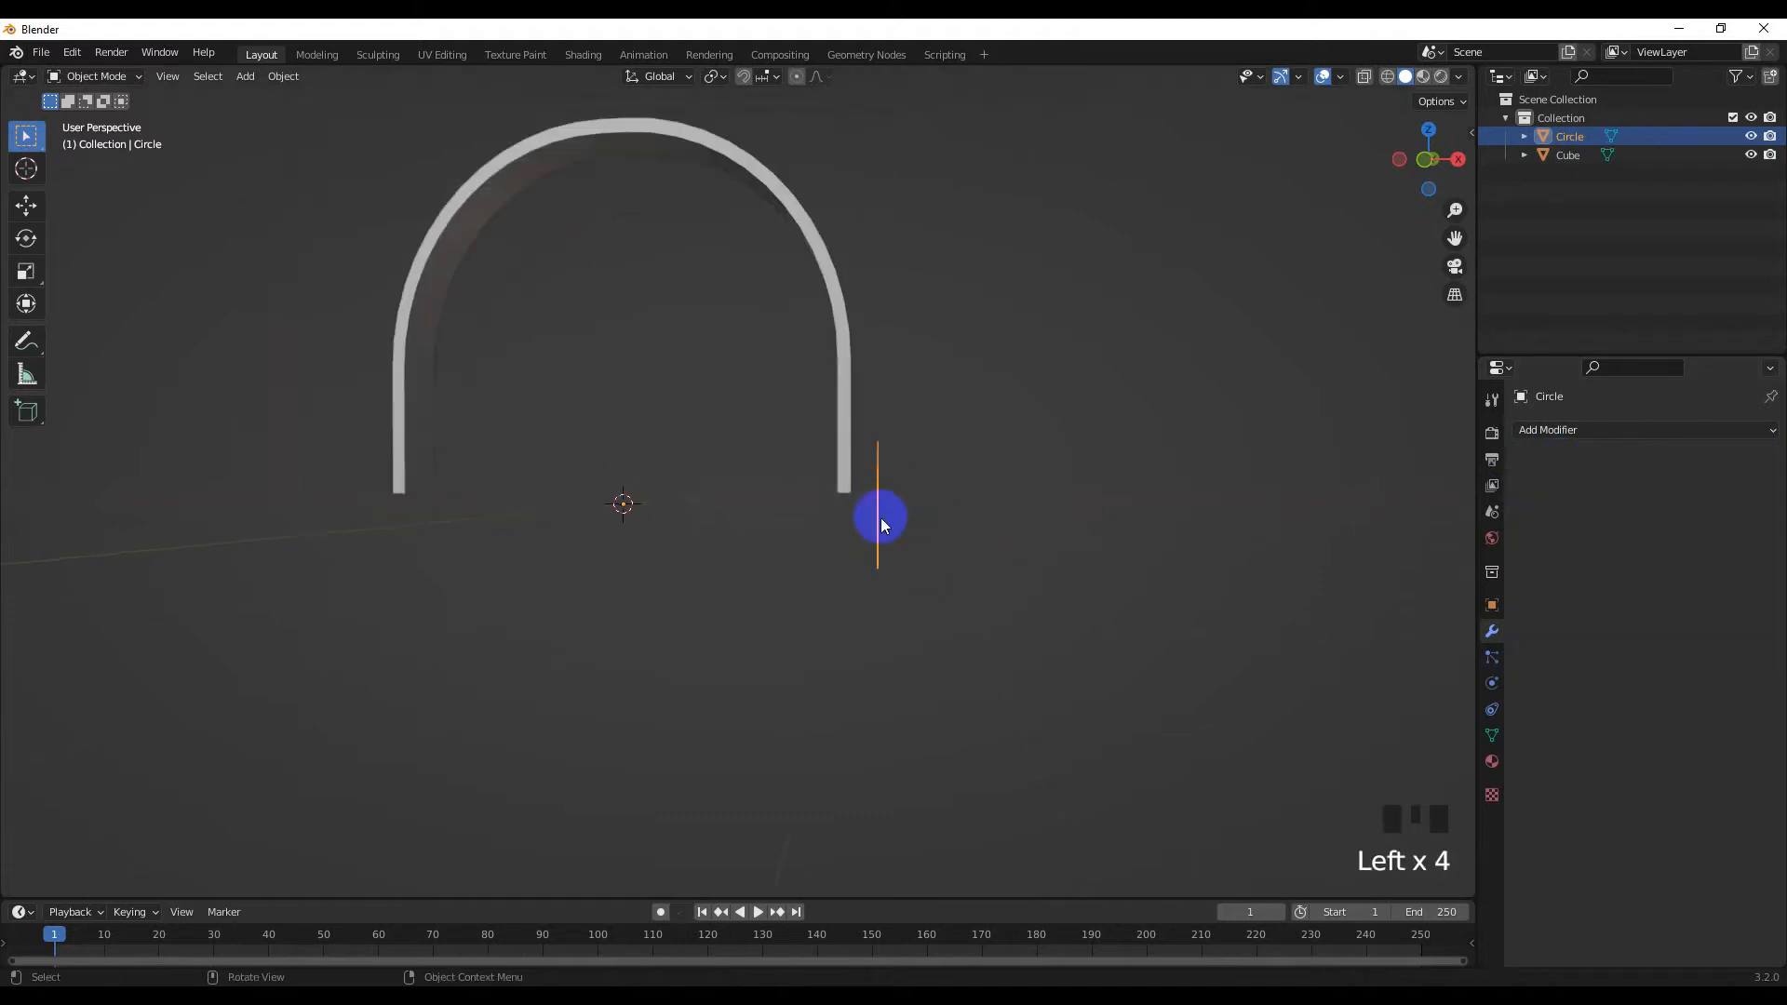
key(g)
click(1025, 519)
Add a Mirror modifier to the circle again and try its X axis, bisect and flip options
click(1559, 429)
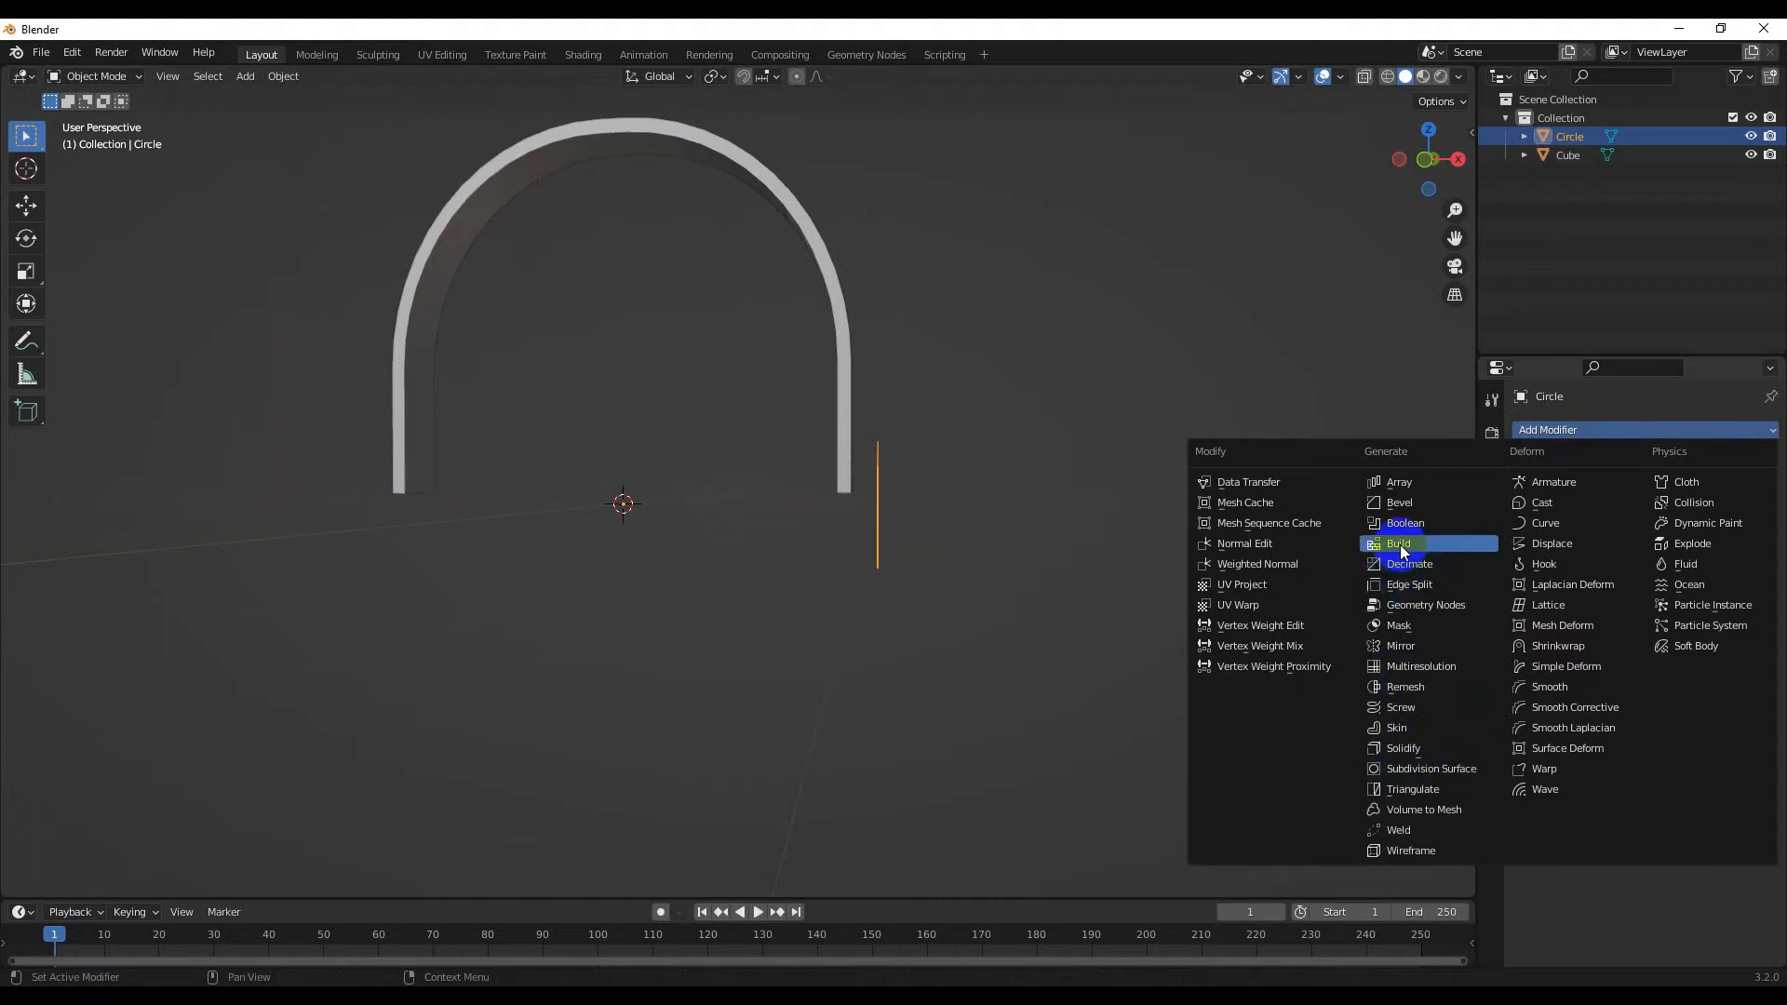
click(1398, 644)
click(1641, 510)
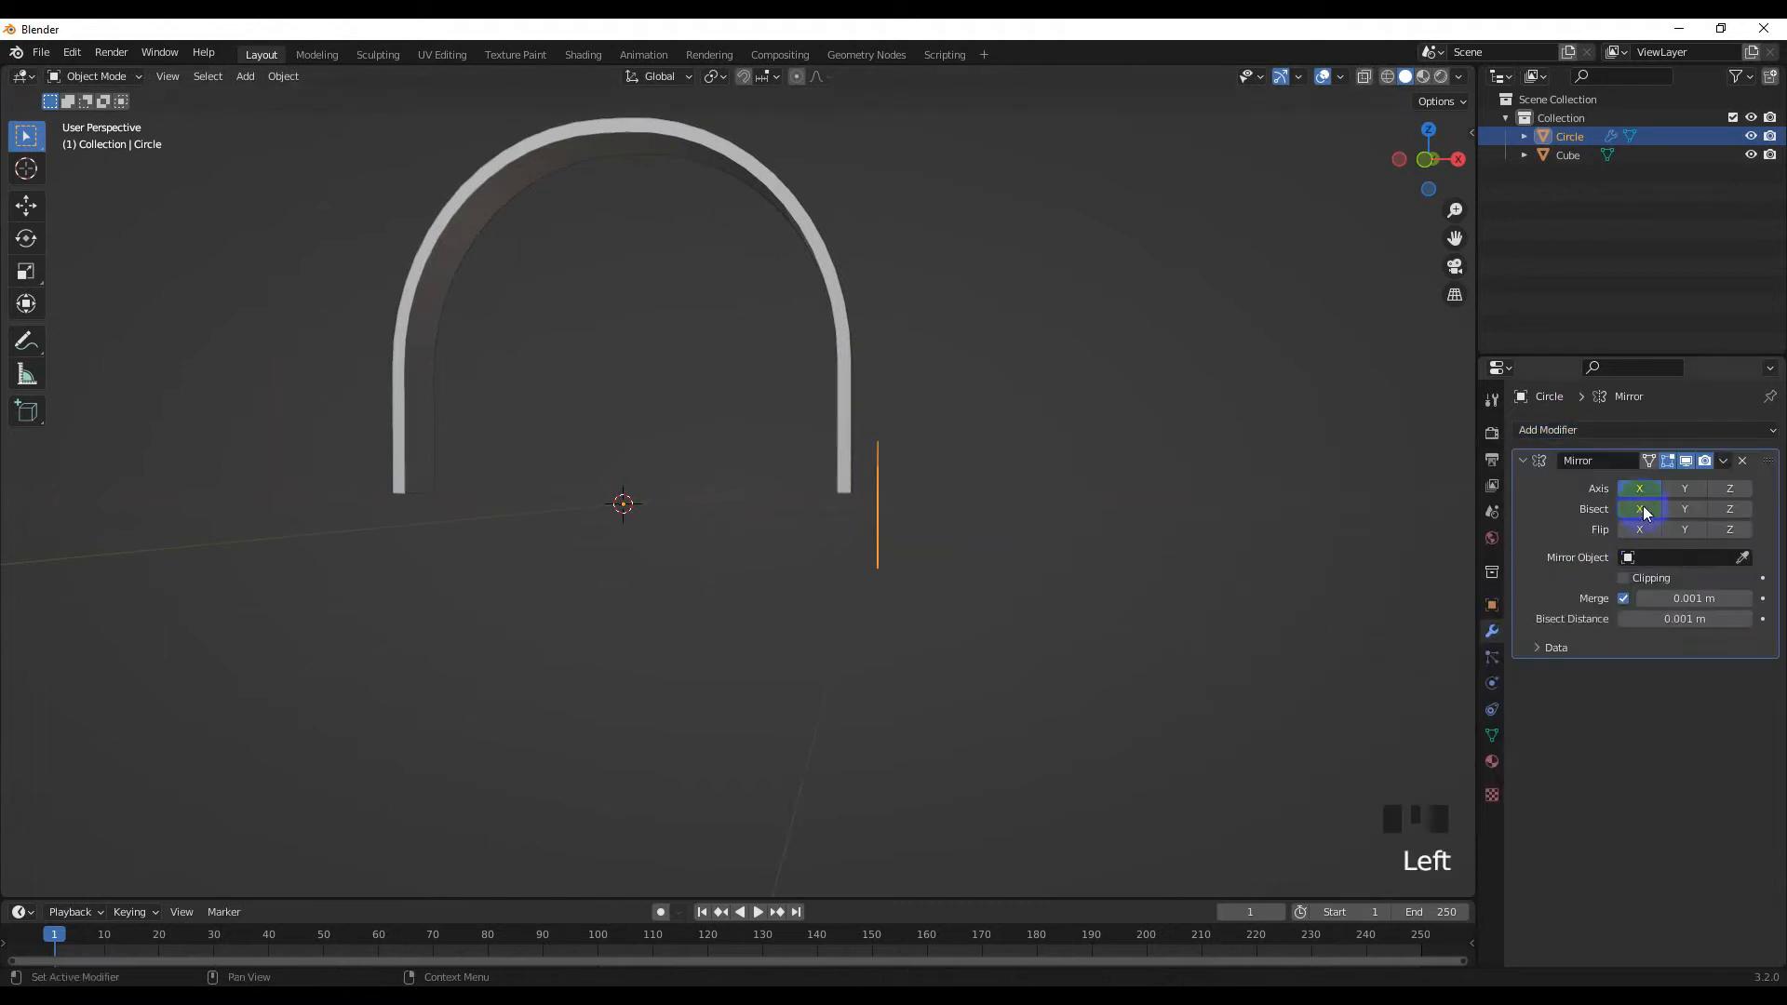
click(1640, 528)
click(1639, 509)
middle_drag(1077, 506, 1089, 523)
click(1649, 509)
click(1642, 530)
click(1644, 489)
click(1642, 508)
click(1644, 491)
click(1673, 507)
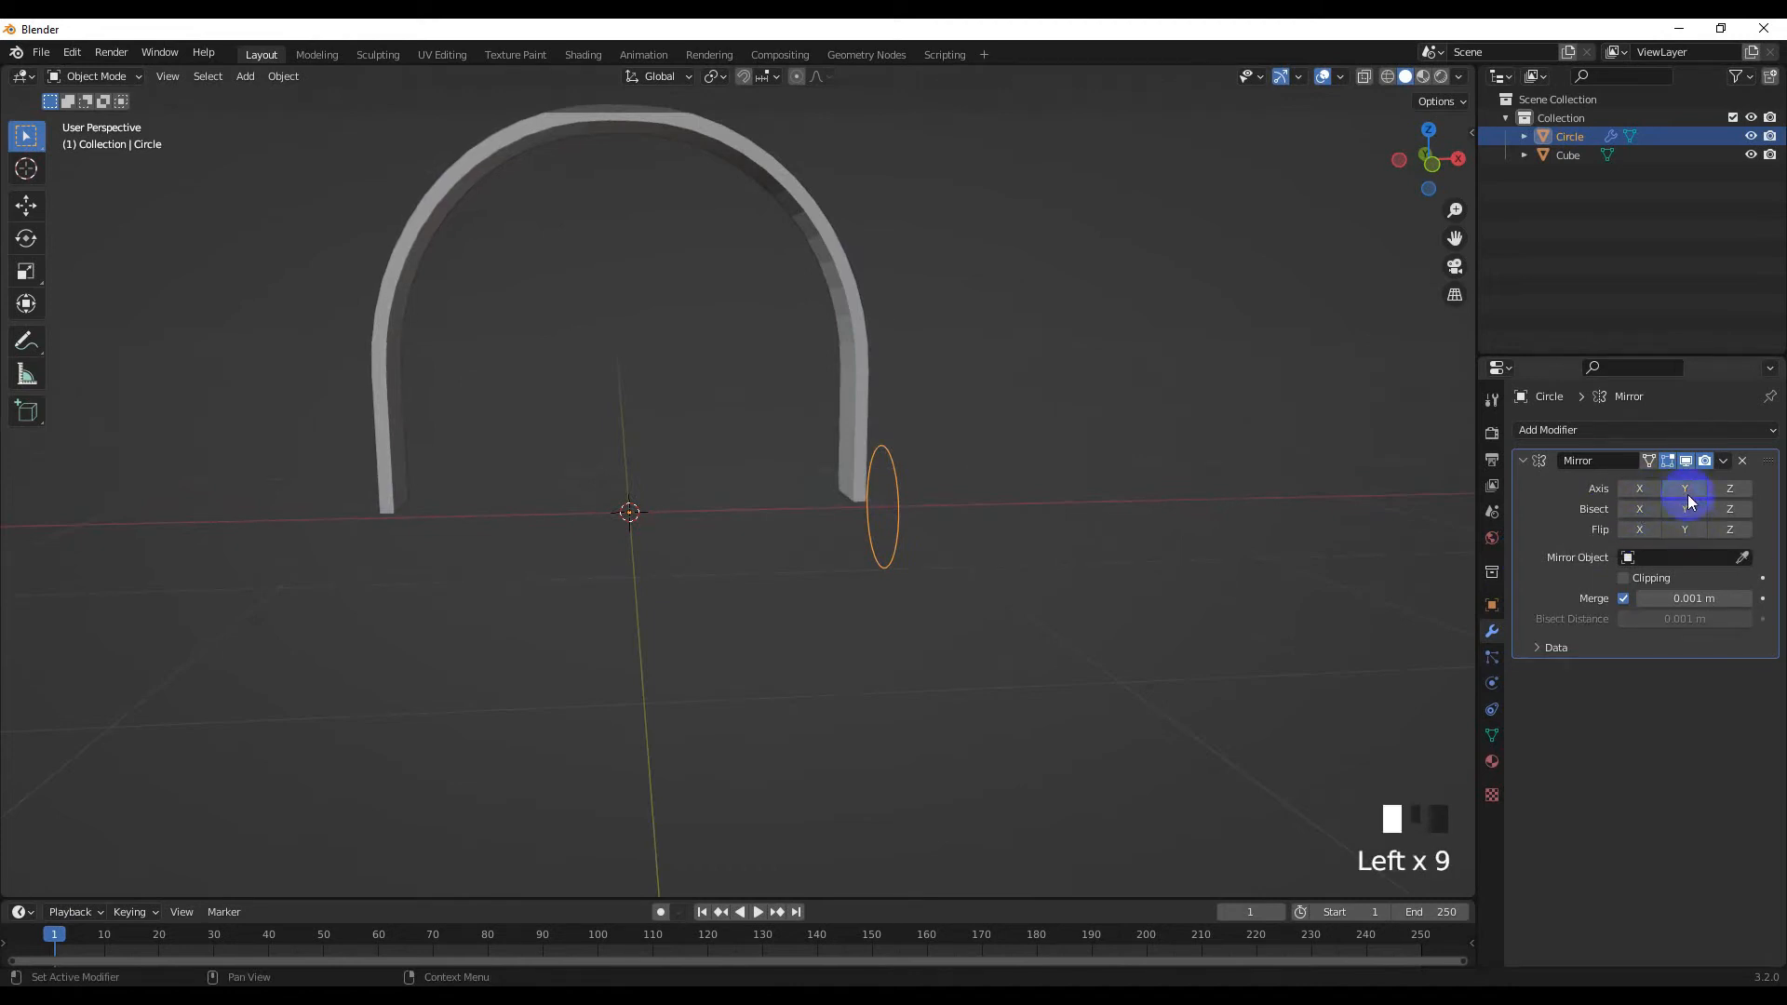
Try the Mirror modifier's Y axis and UV data options, and delete the modifier
click(1689, 491)
click(1562, 647)
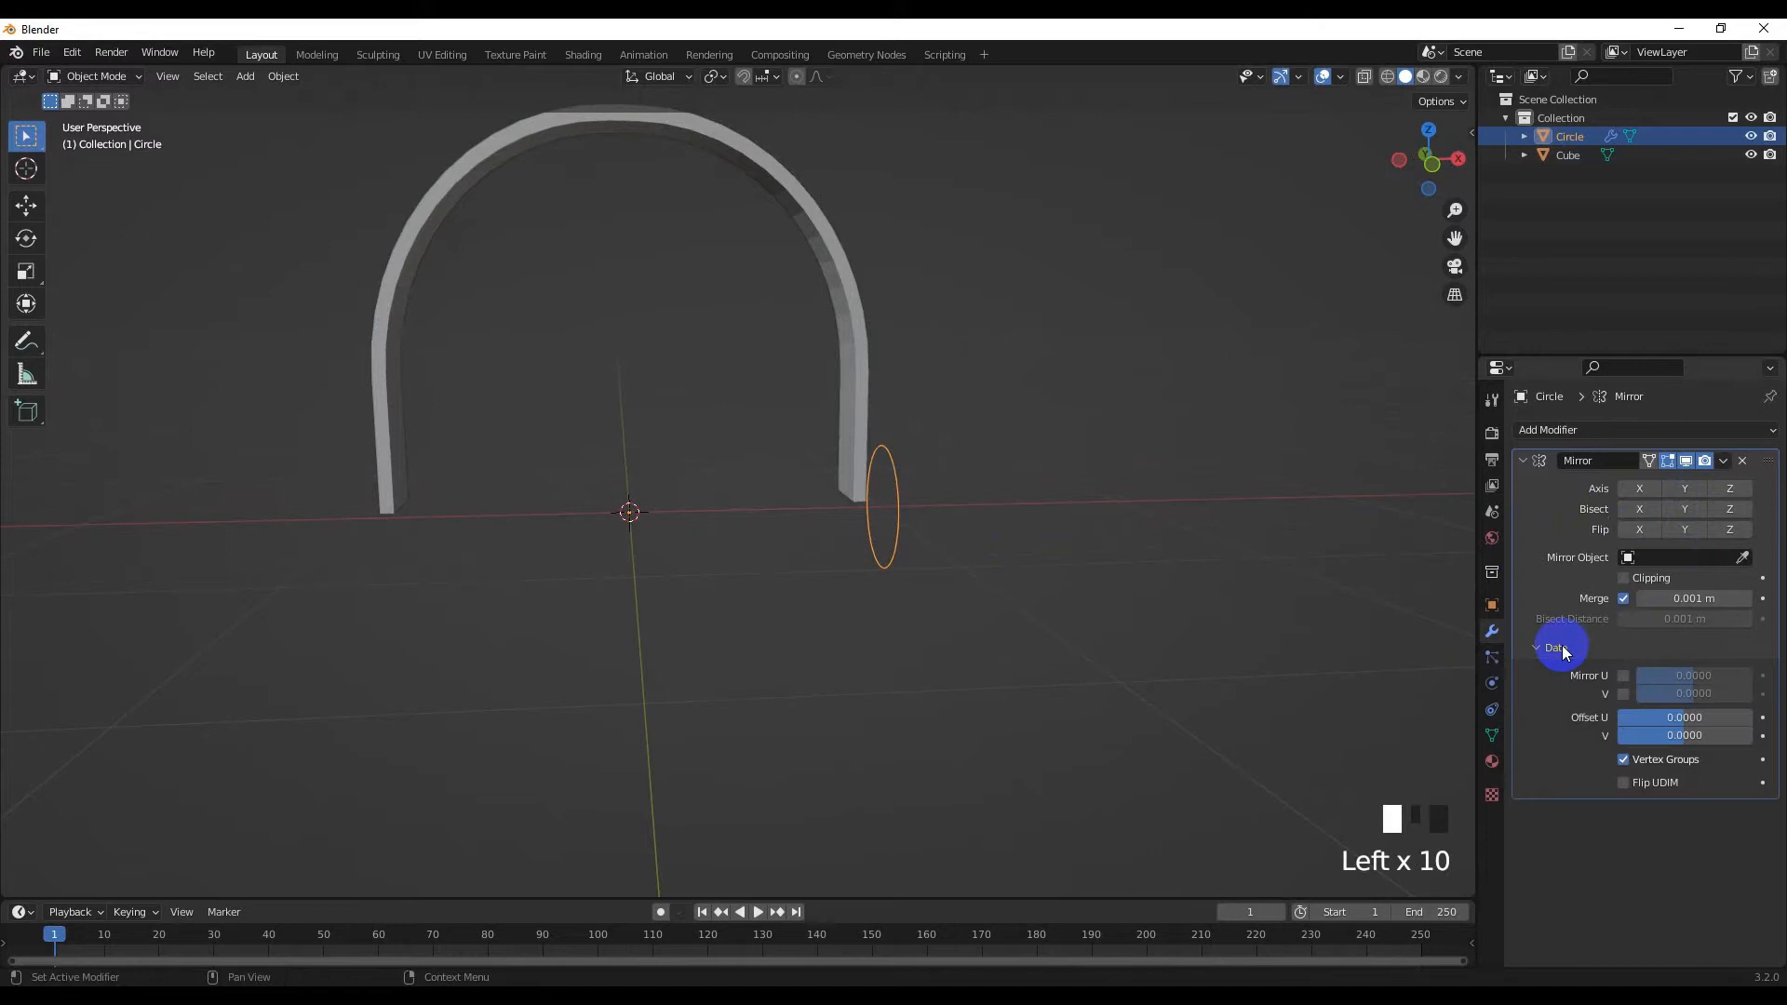
click(1623, 676)
click(1624, 694)
click(1643, 493)
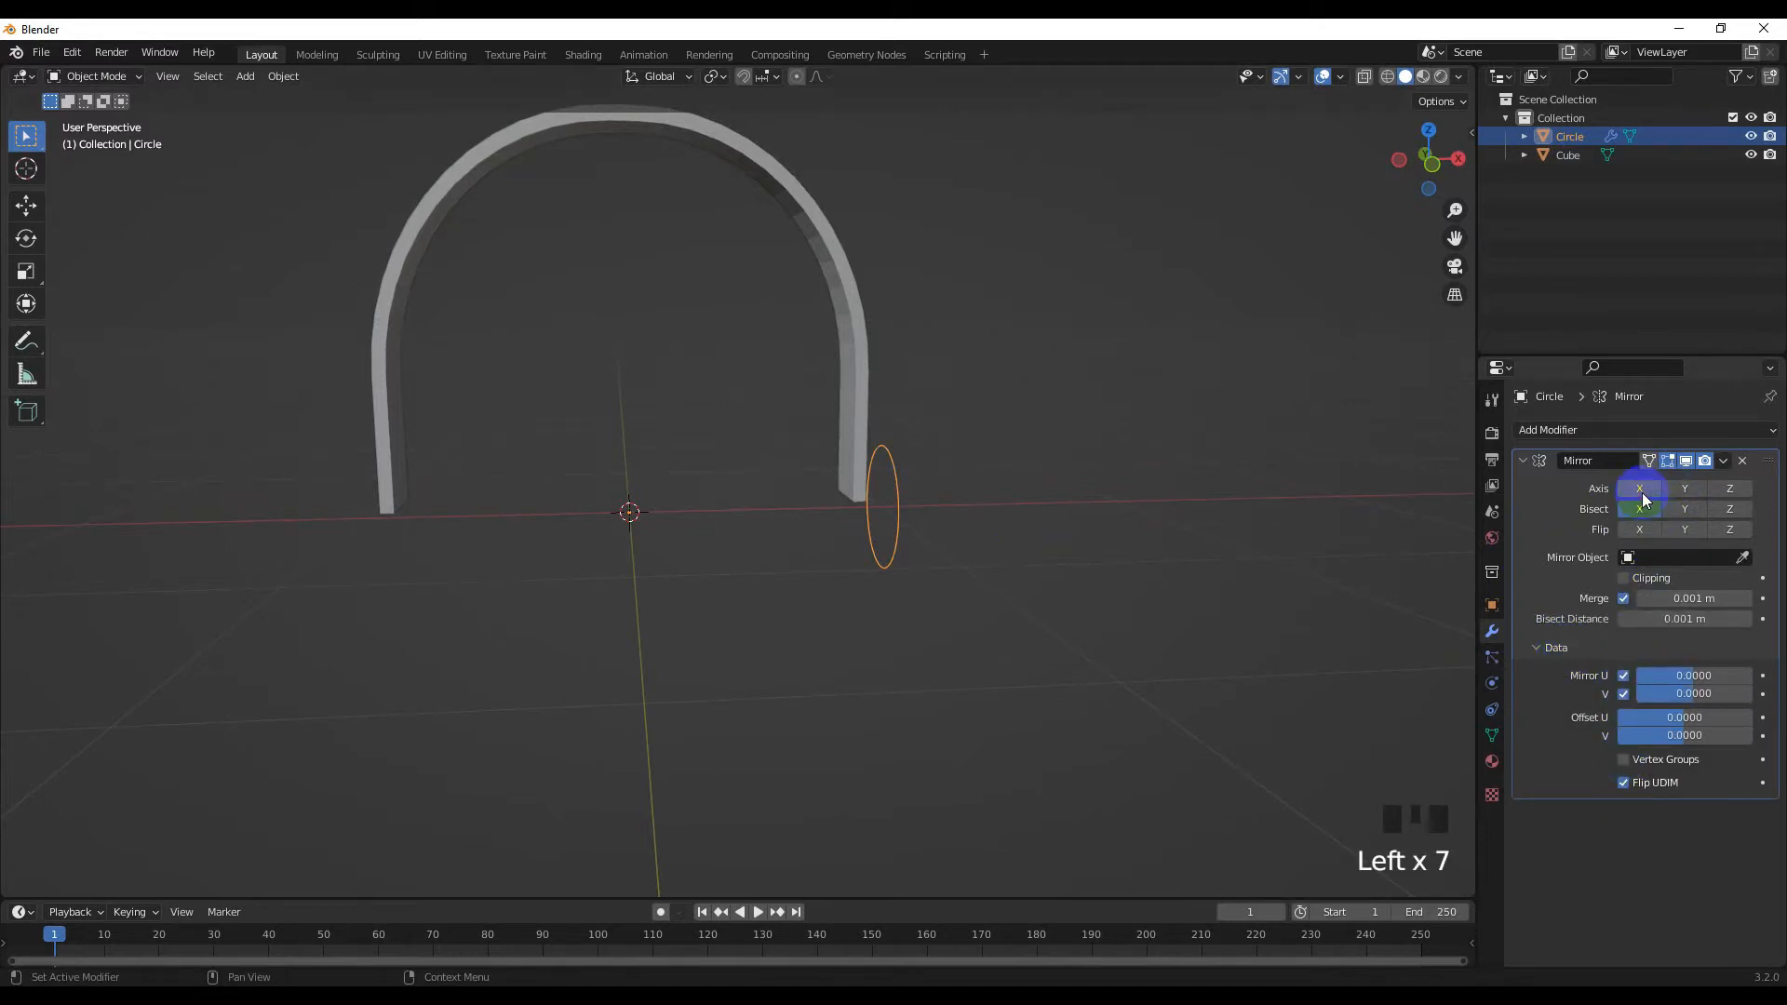
click(1742, 460)
Enter Edit Mode on the circle and fill its outline with a face
middle_drag(1094, 553, 1063, 558)
scroll(934, 538, up, 2)
middle_drag(934, 538, 475, 259)
click(968, 517)
key(KP_1)
scroll(964, 528, up, 2)
key(Tab)
click(502, 276)
key(f)
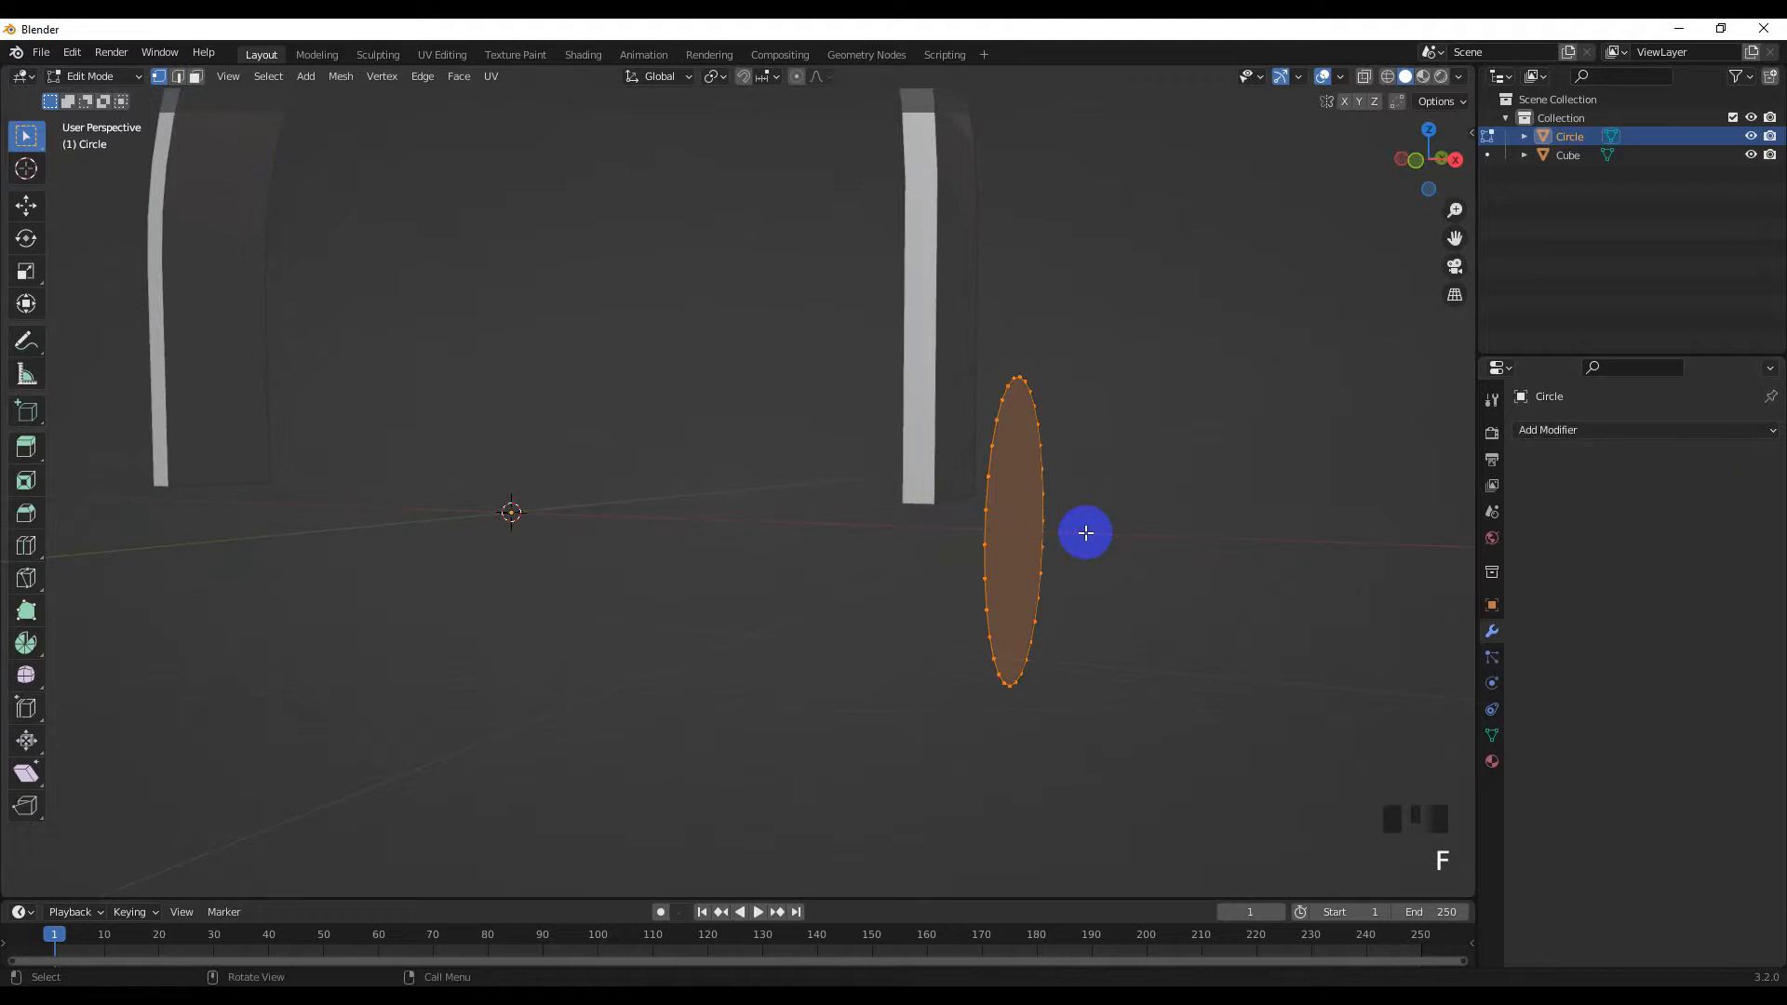
Extrude the circular face along X toward the arch and scale the new end up to about 1.19
key(KP_1)
key(e)
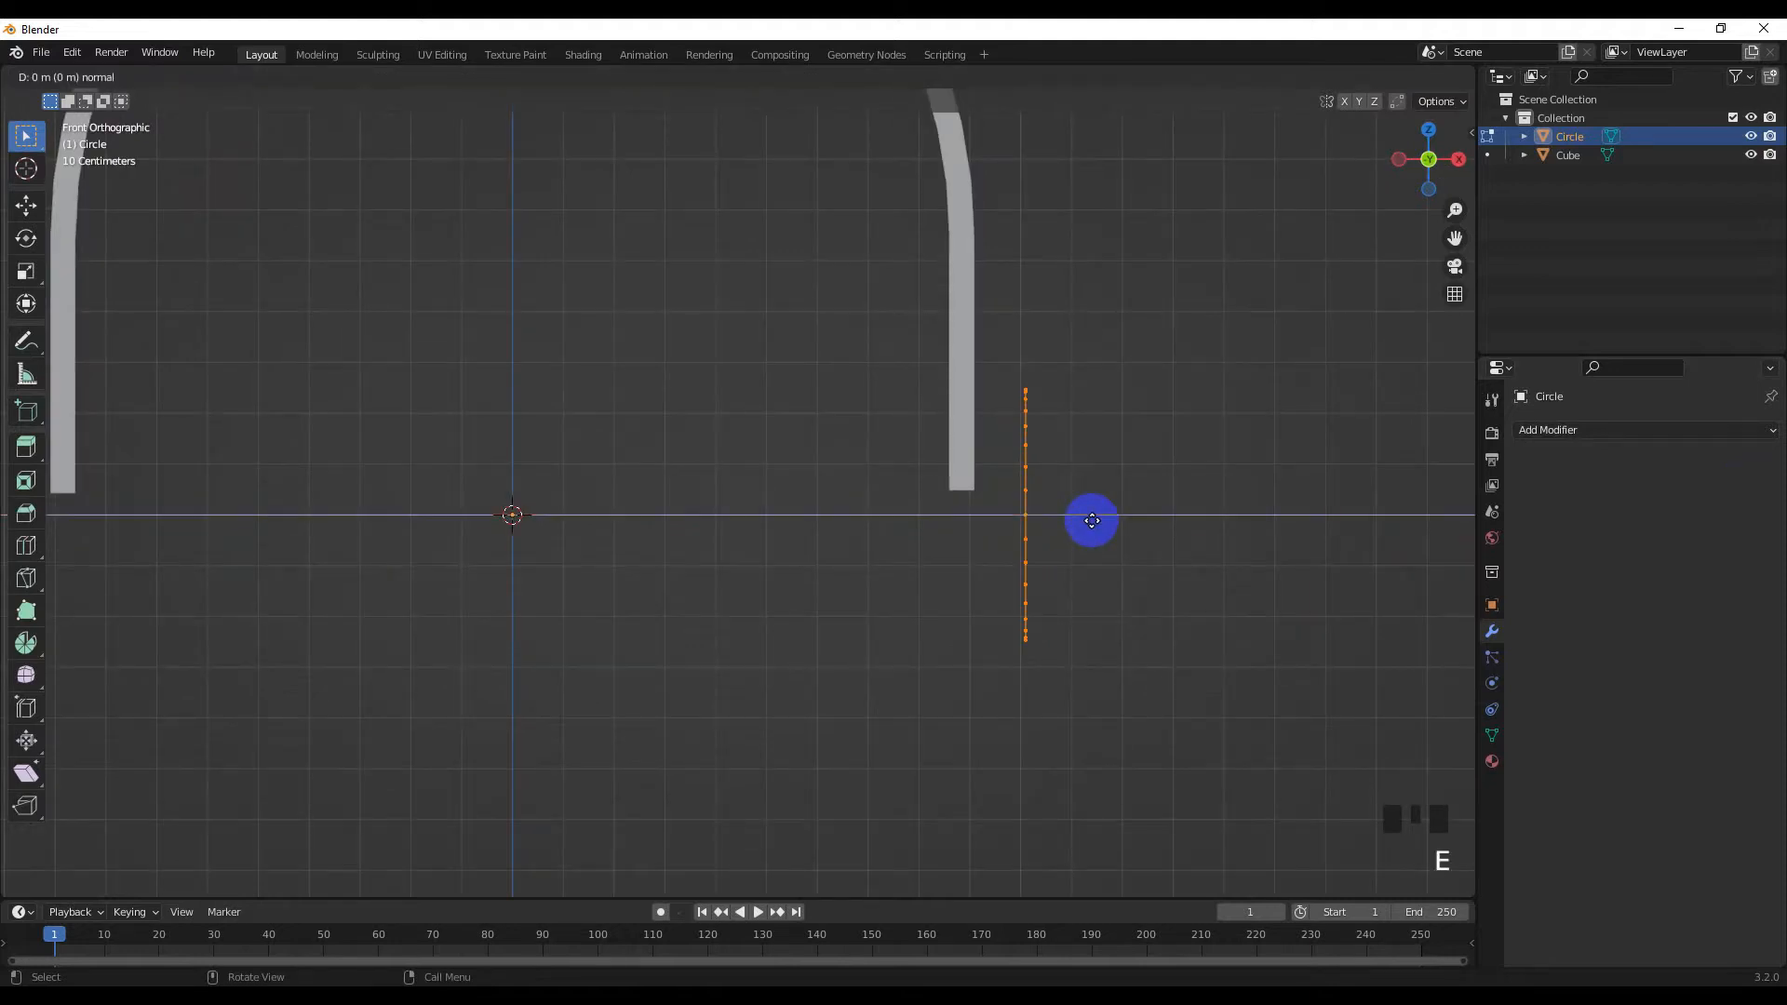
click(1057, 518)
key(s)
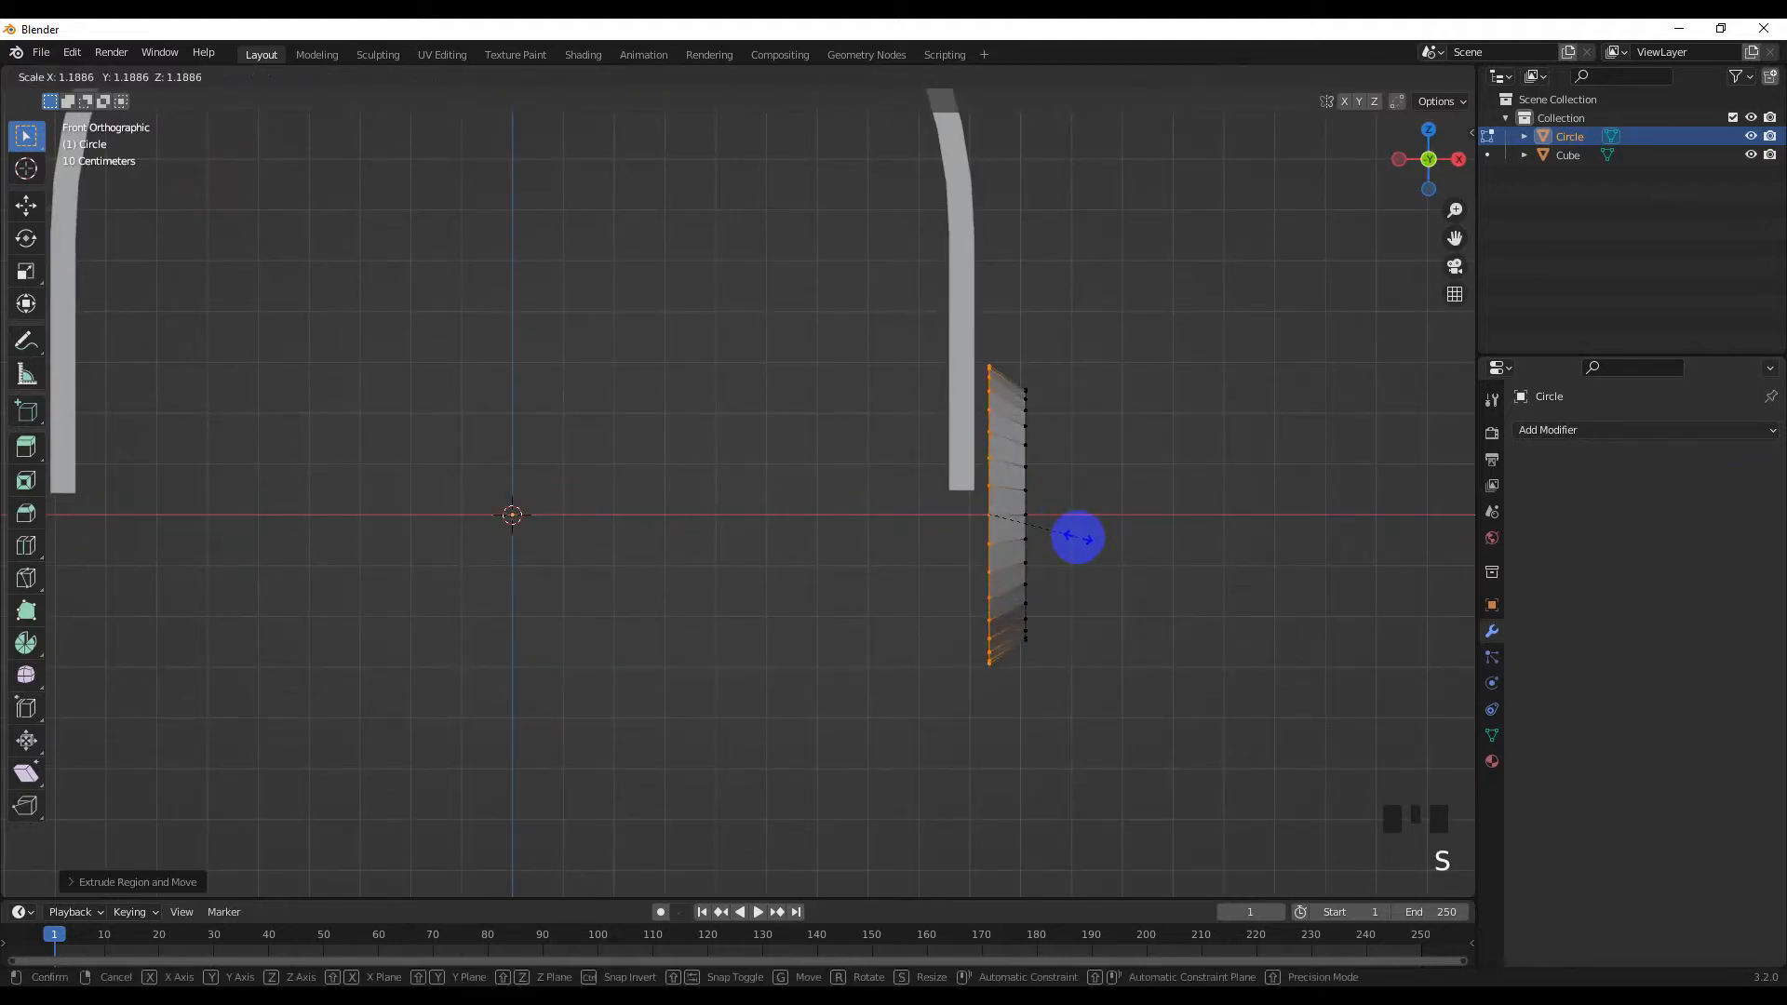
click(1076, 536)
Extrude the widened face about 0.05 m farther along X, and extrude a rim scaled to about 1.03
key(e)
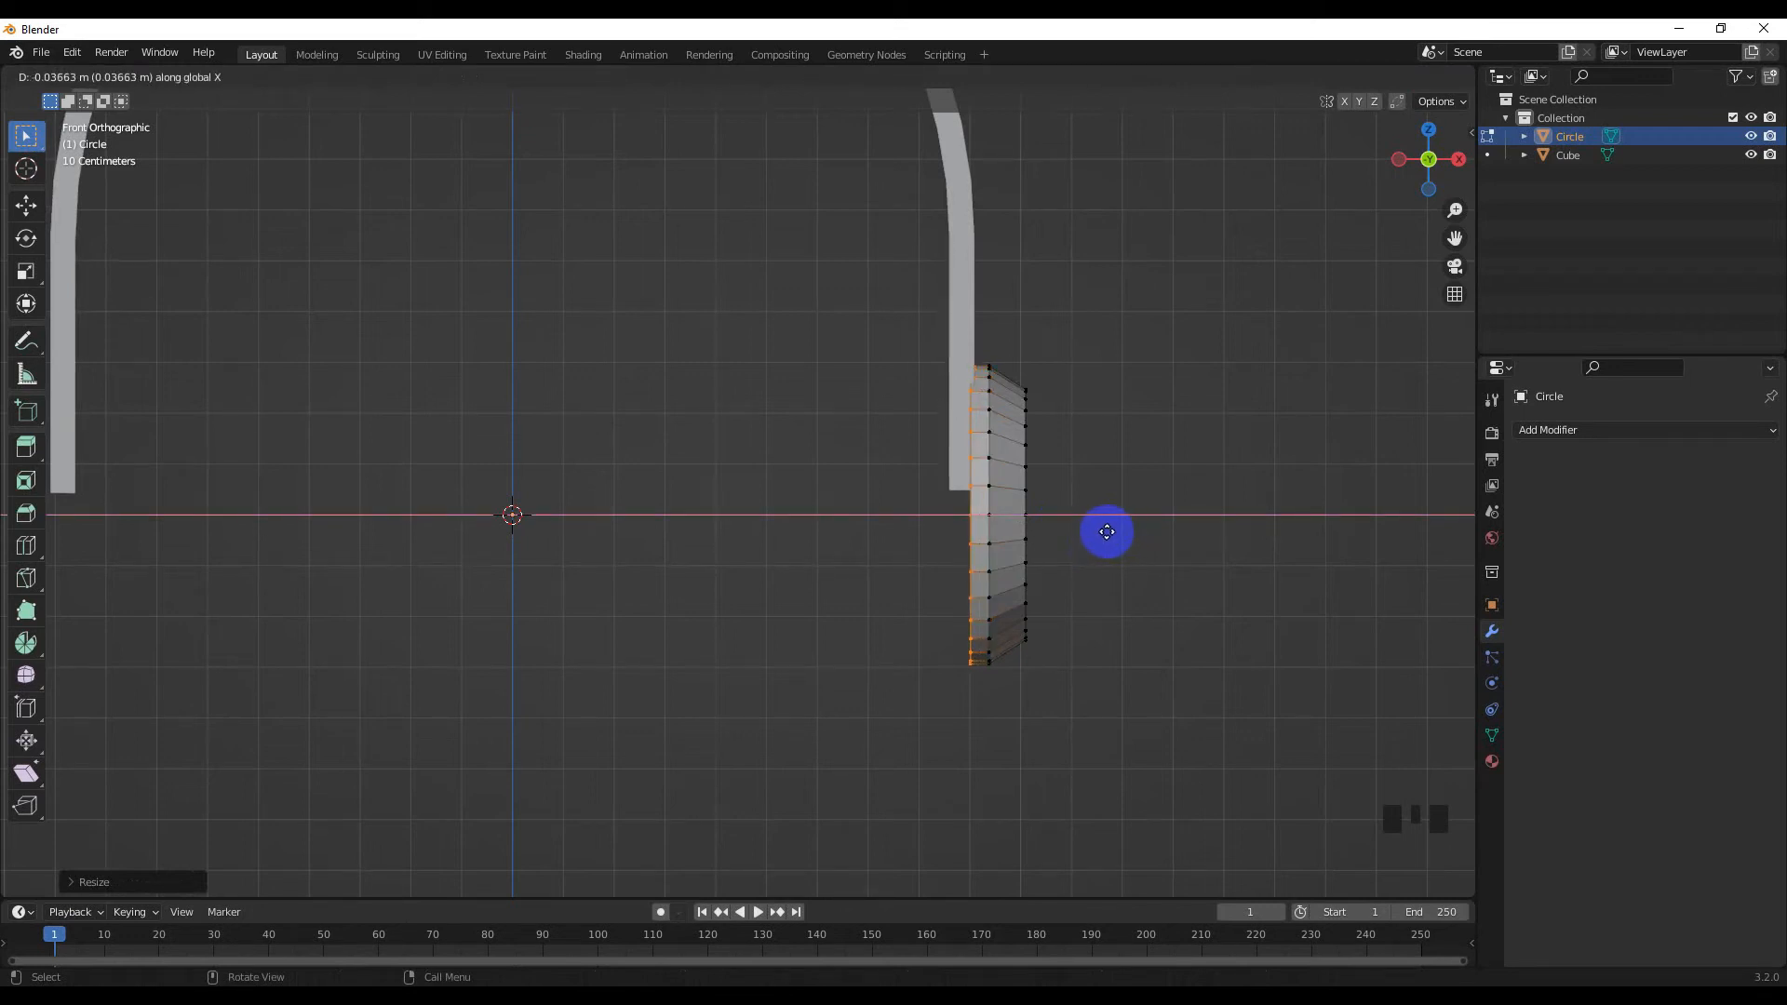
click(1095, 537)
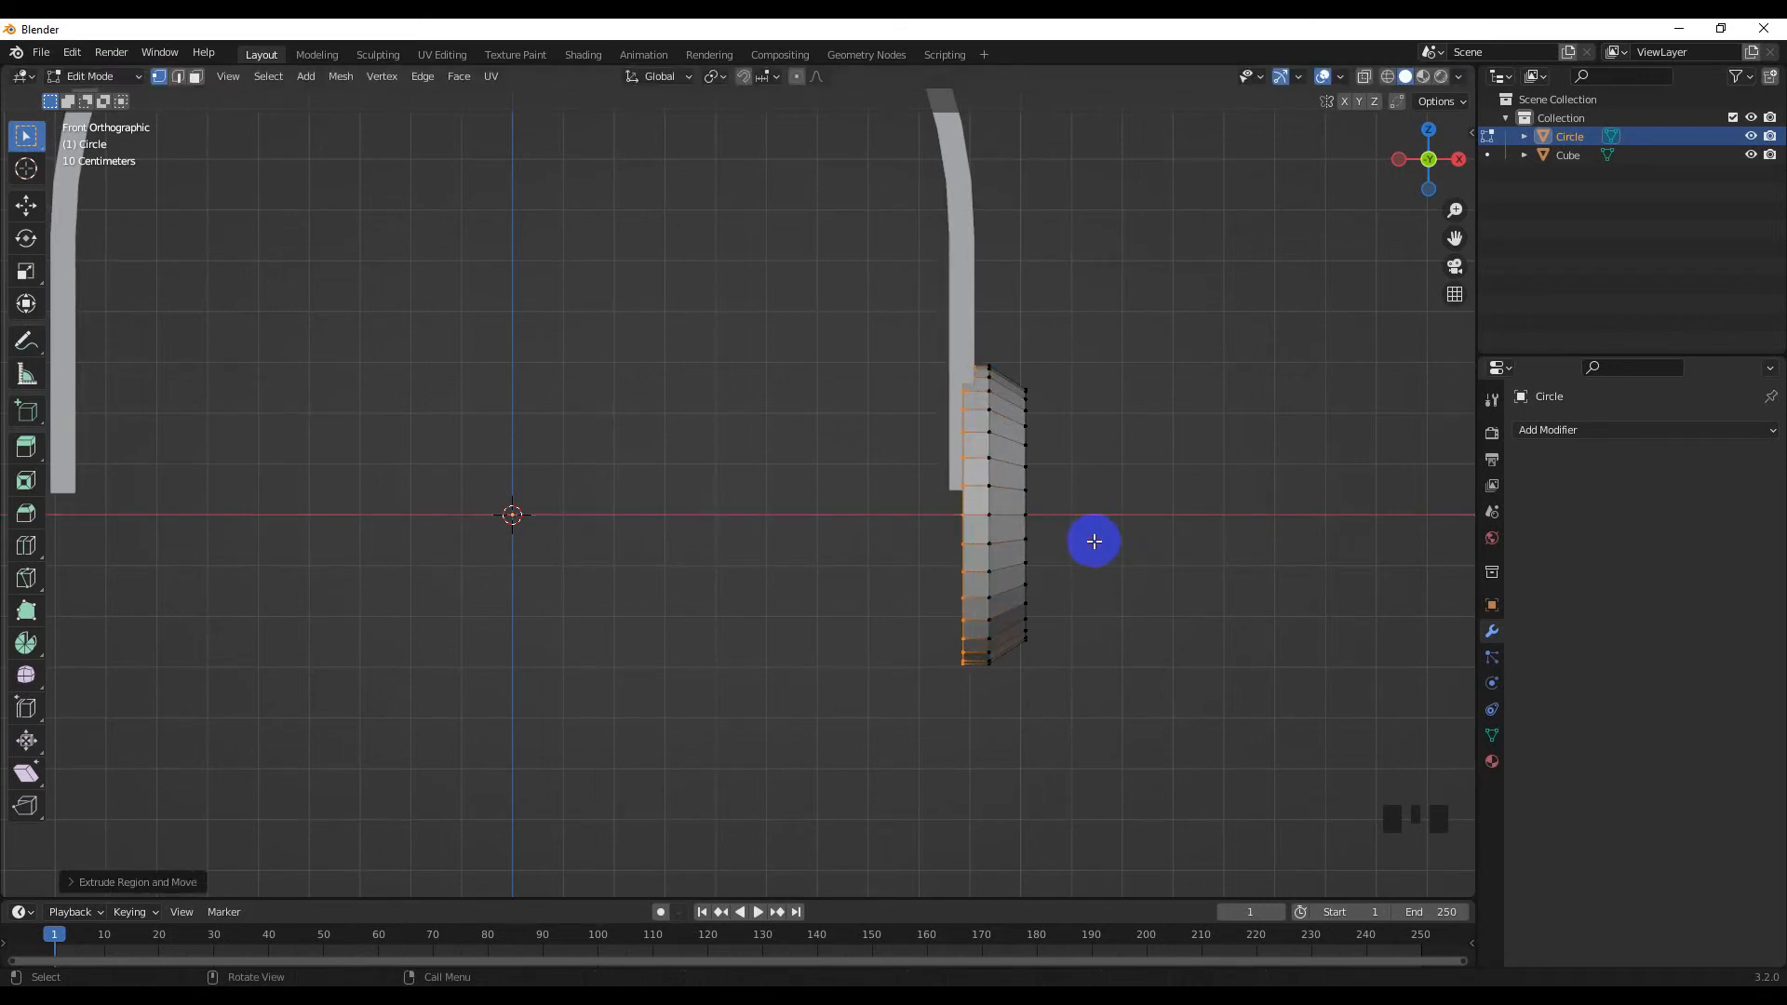
key(e)
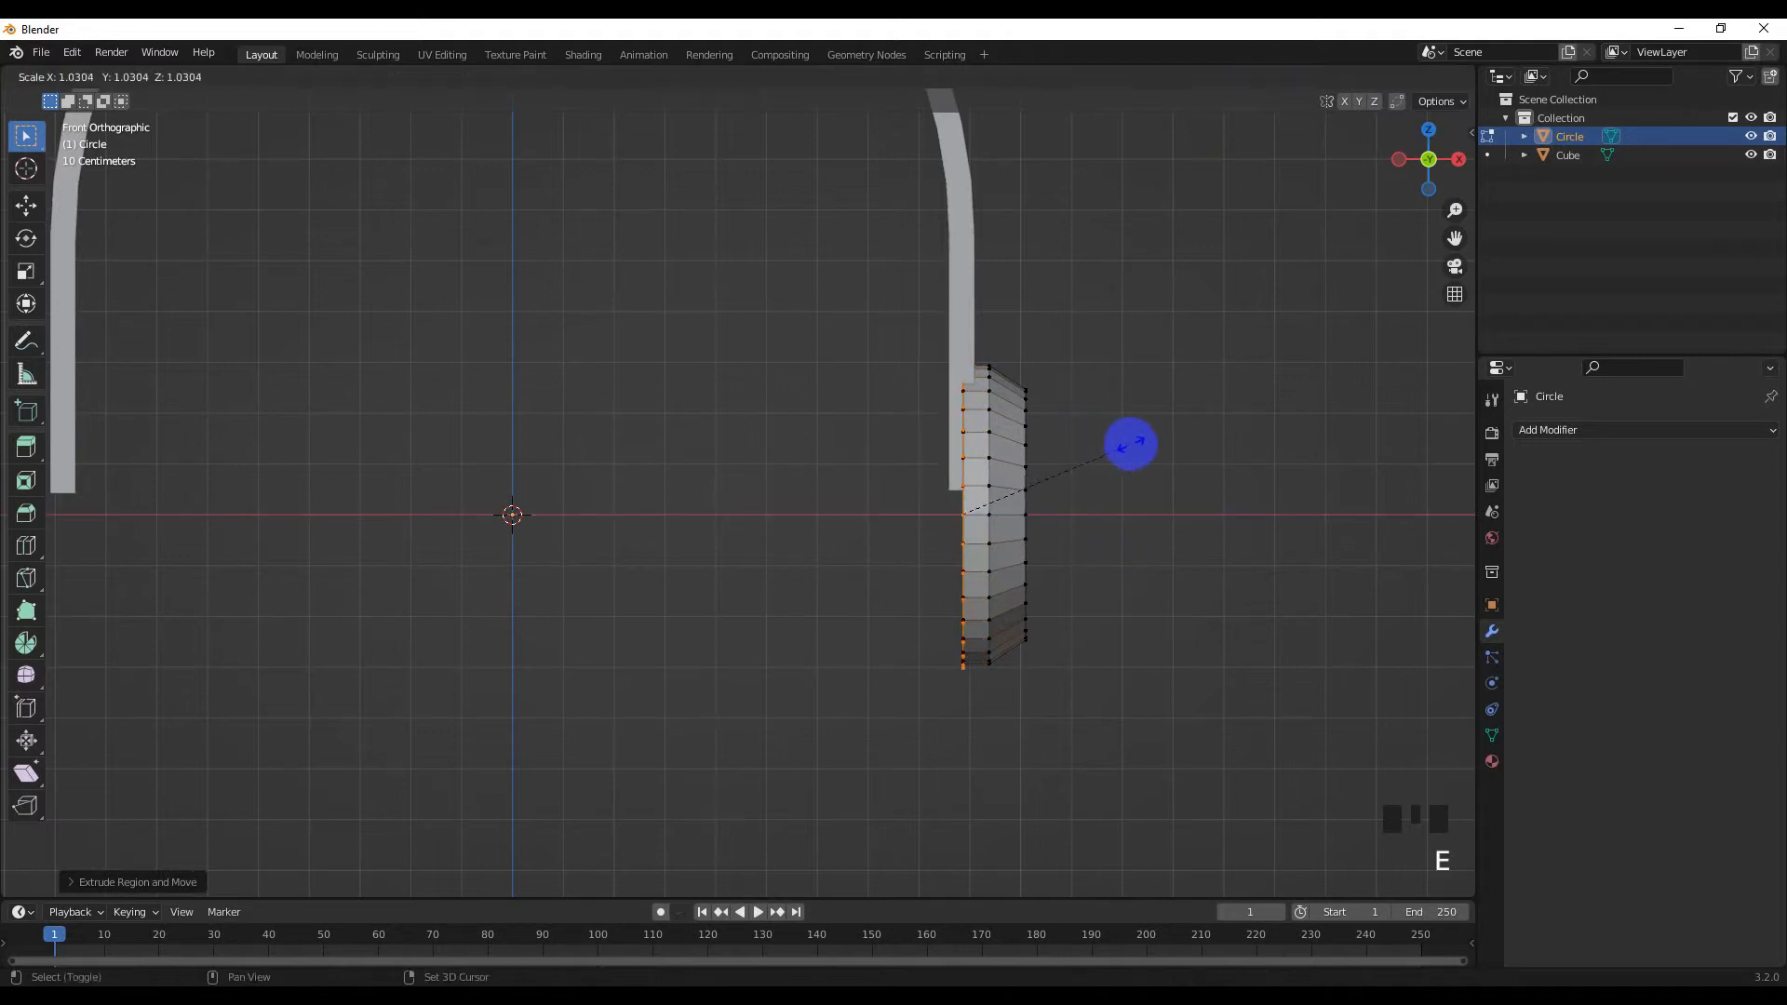
click(1140, 445)
Extrude the rim a short way back along X and scale it up to about 1.15
key(e)
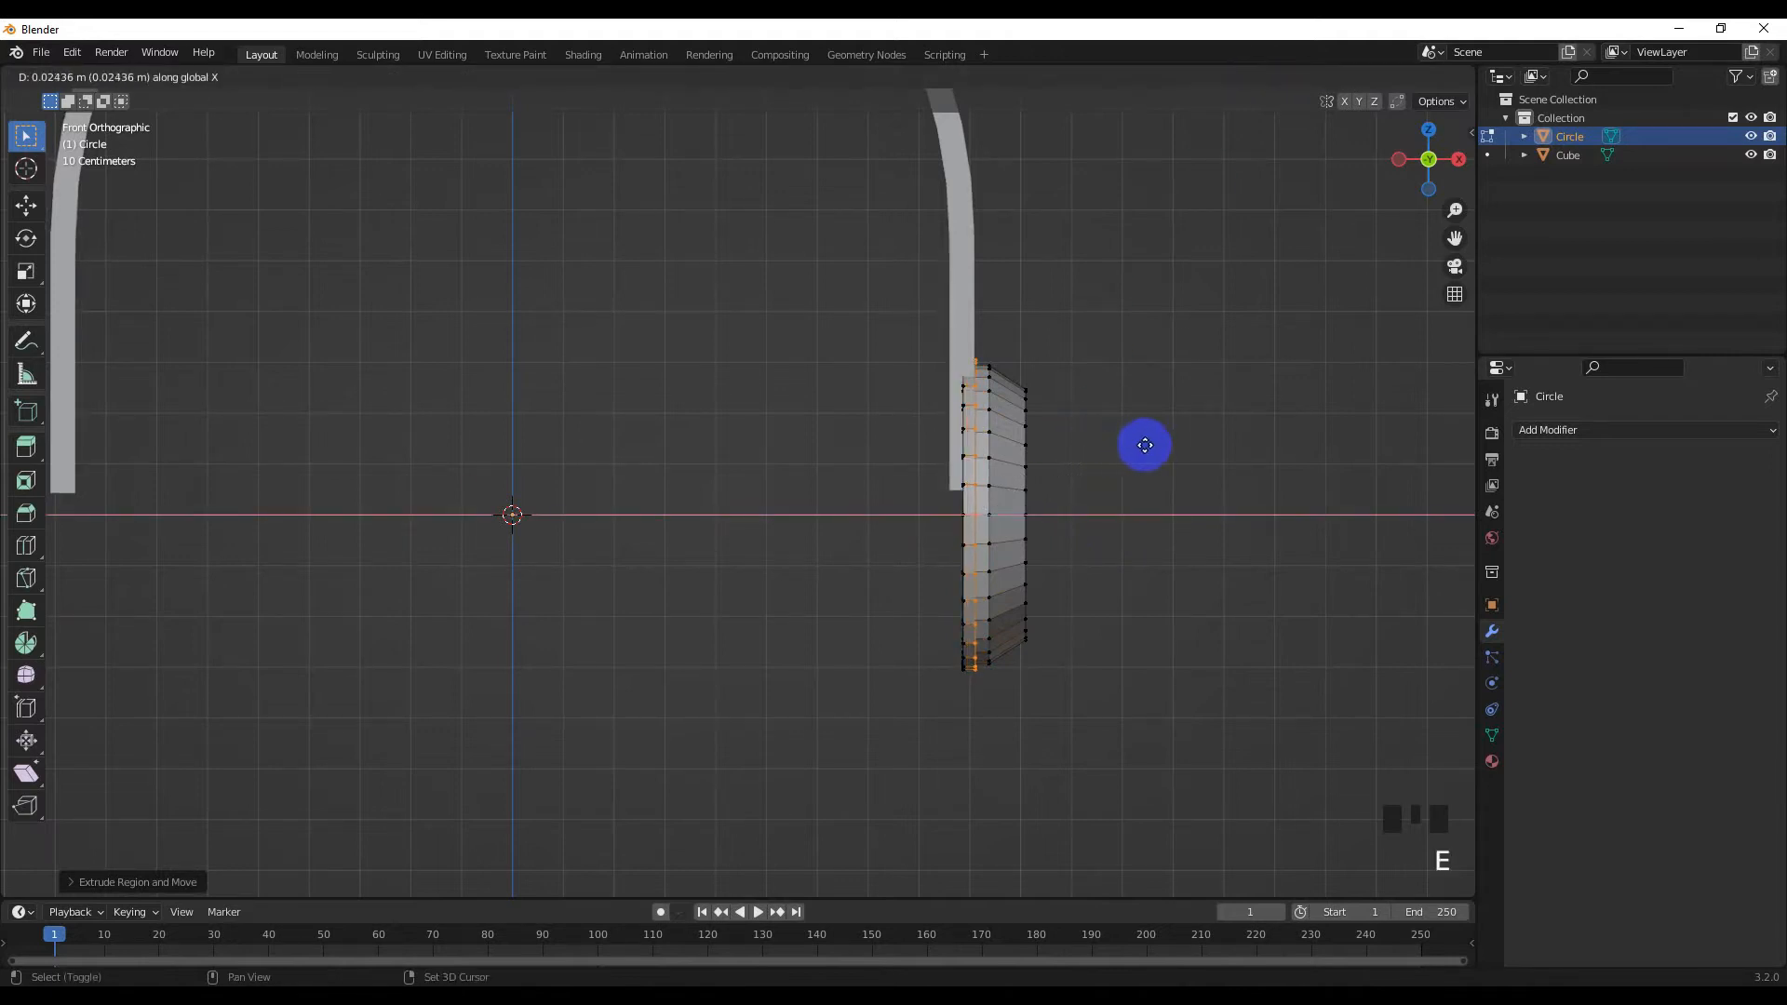
click(1182, 445)
key(s)
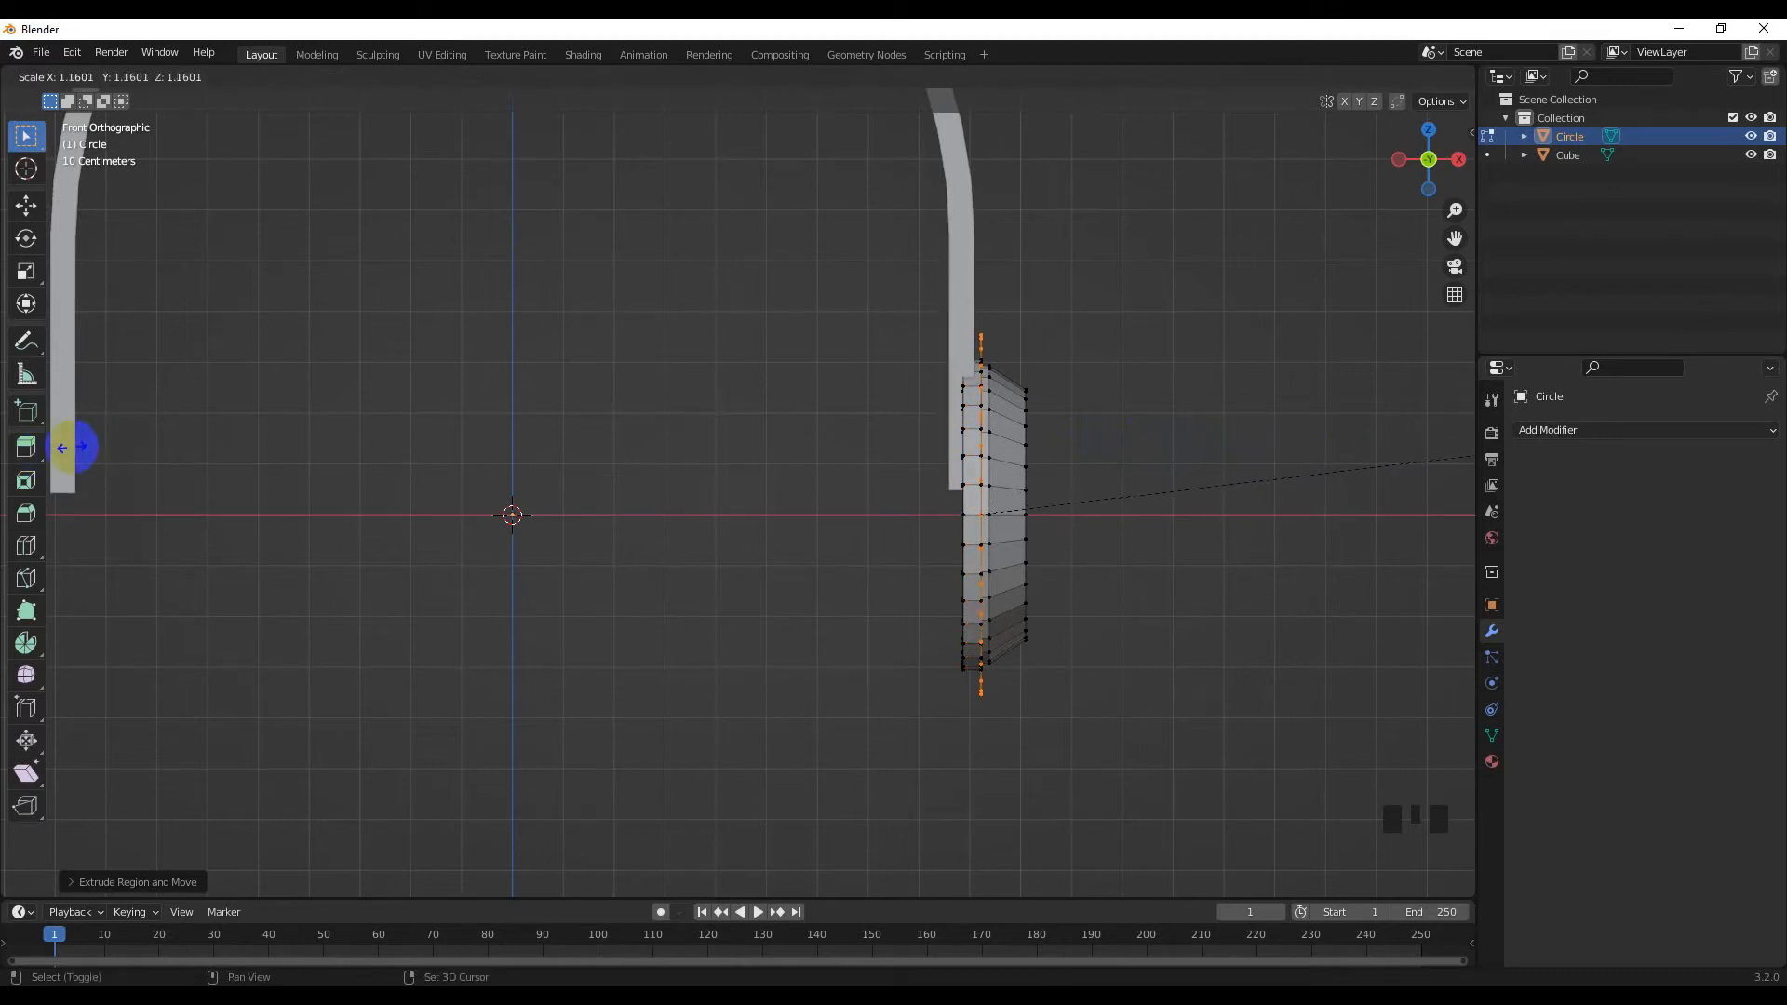
click(415, 459)
Extrude the wide face about 0.16 m along negative X and extrude a smaller concentric face inside it
key(e)
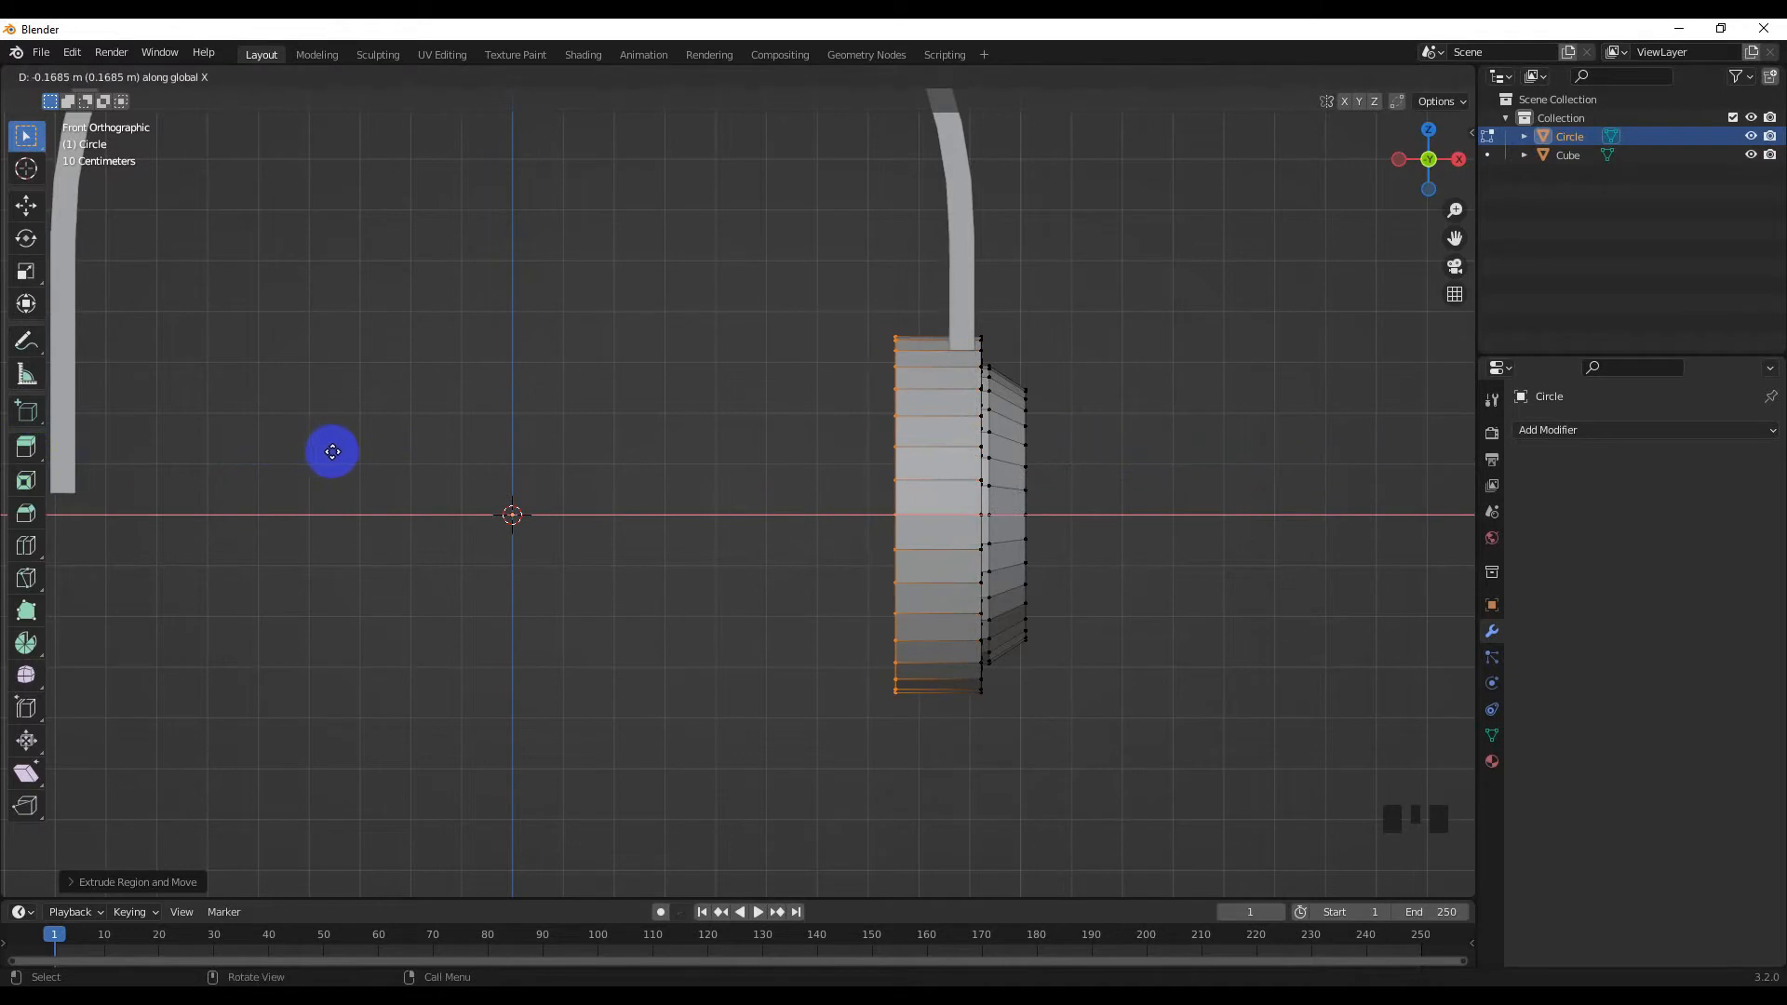
click(331, 451)
key(s)
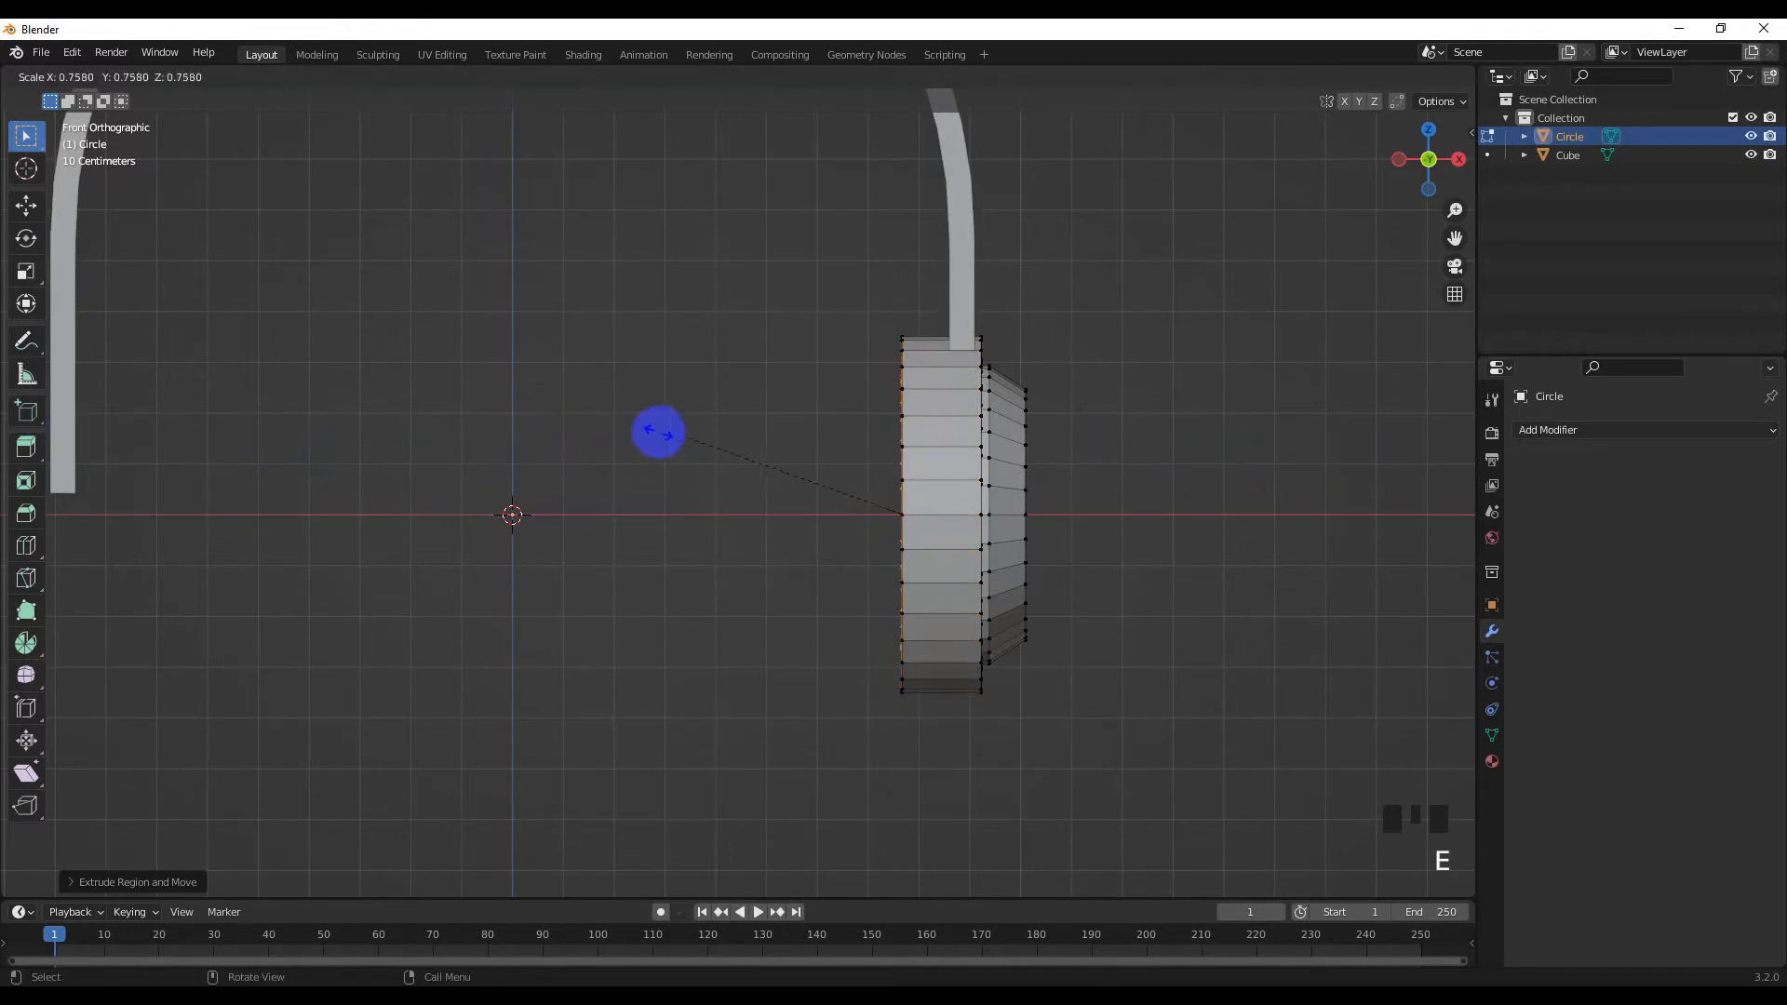
click(574, 446)
Extrude the smaller inner face a short distance along negative X to form a neck
middle_drag(574, 447, 623, 463)
key(e)
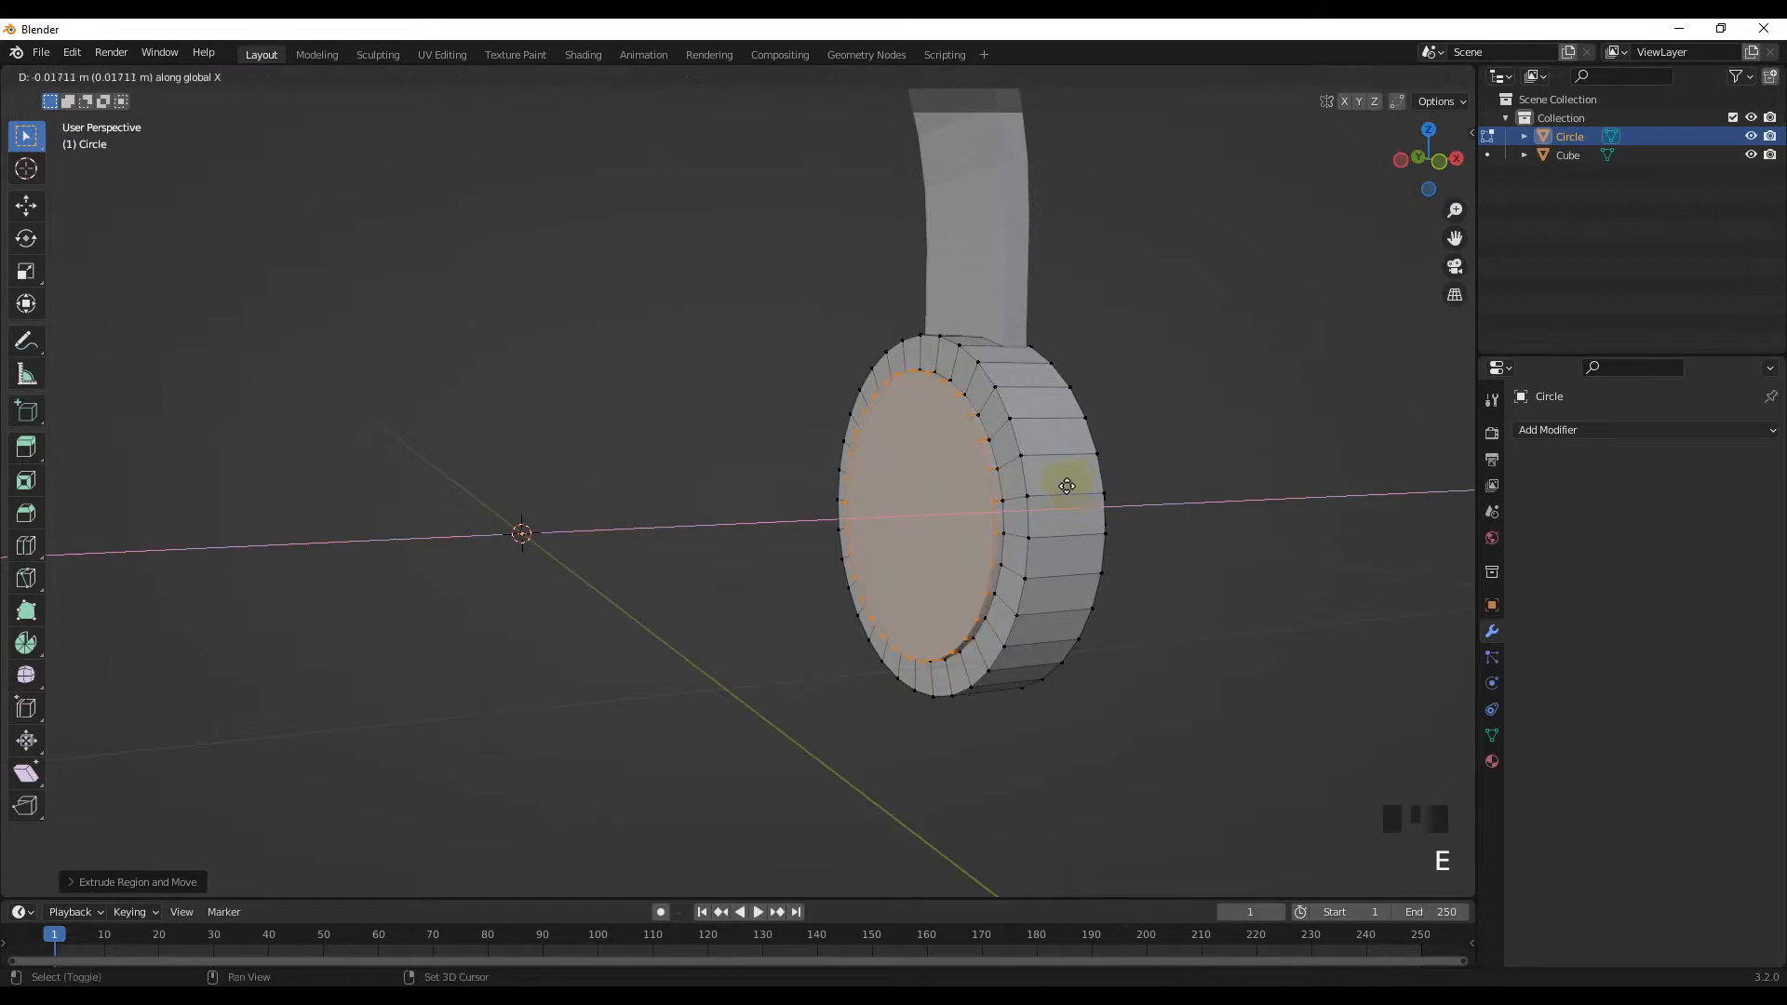
click(1015, 485)
mouse_move(1015, 485)
middle_down()
mouse_move(929, 509)
mouse_move(985, 485)
middle_up()
scroll(985, 495, up, 2)
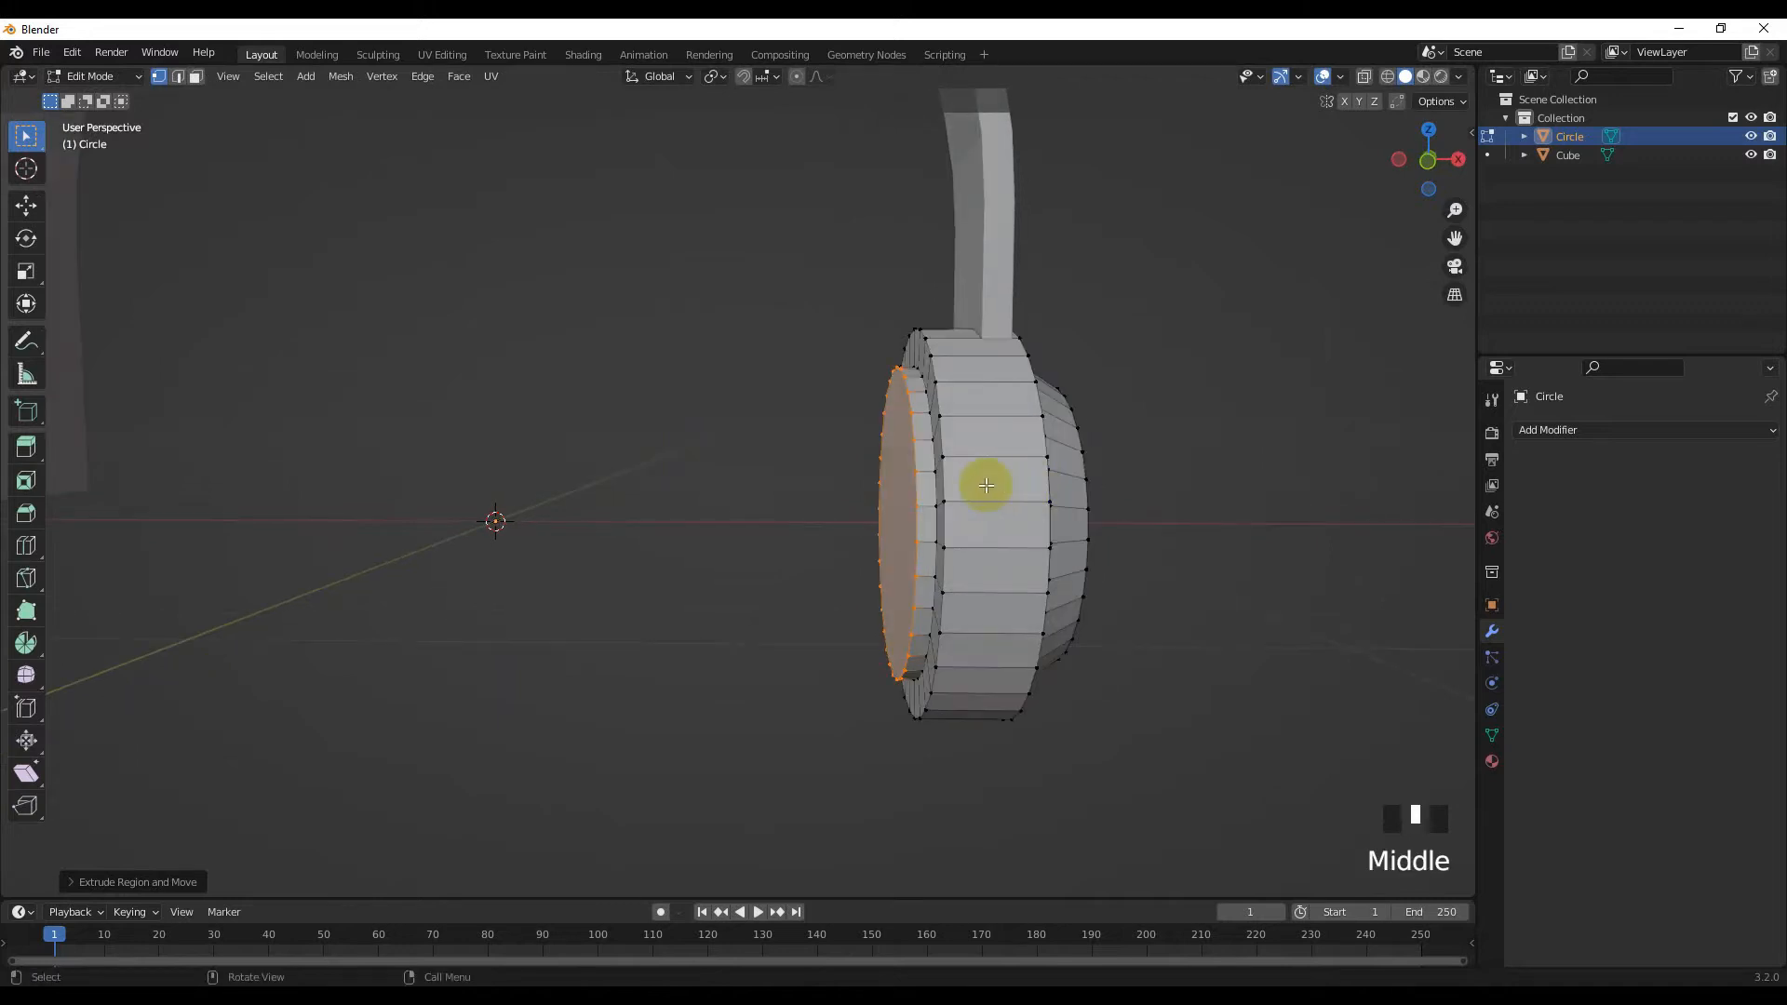
key(e)
key(x)
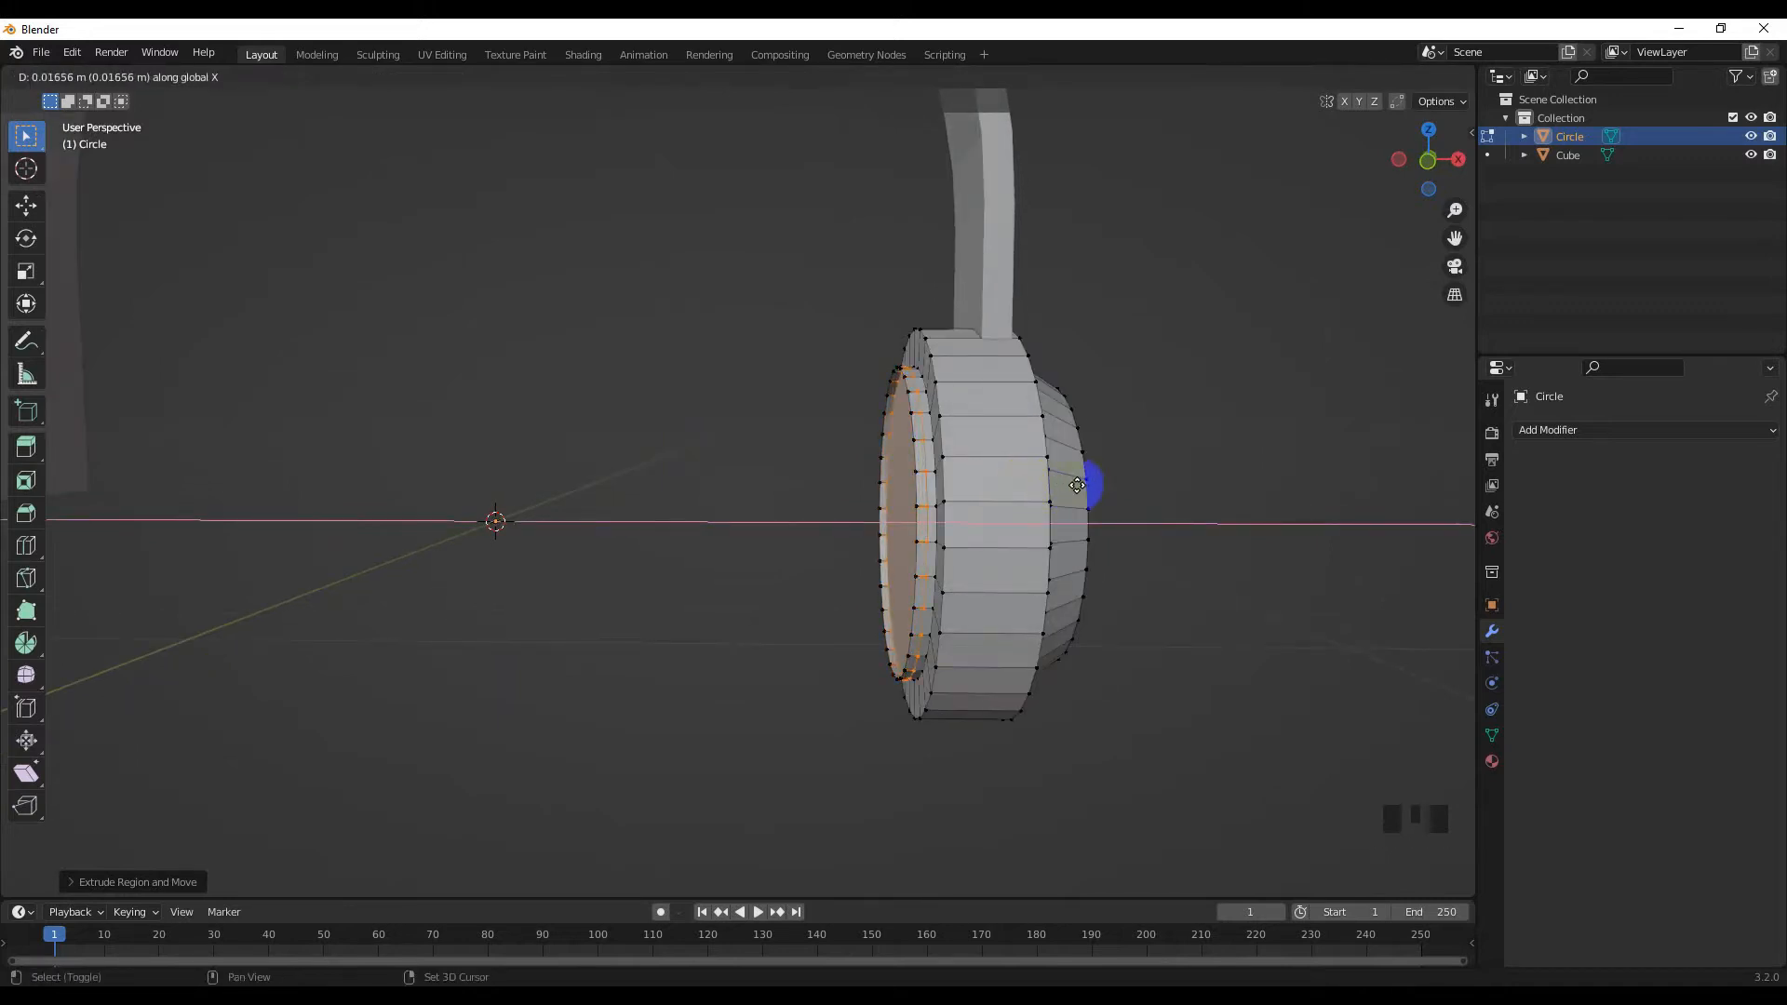
key(ctrl+z)
Move the neck's end face slightly back along X and extrude it outward wider than the cup
key(g)
key(x)
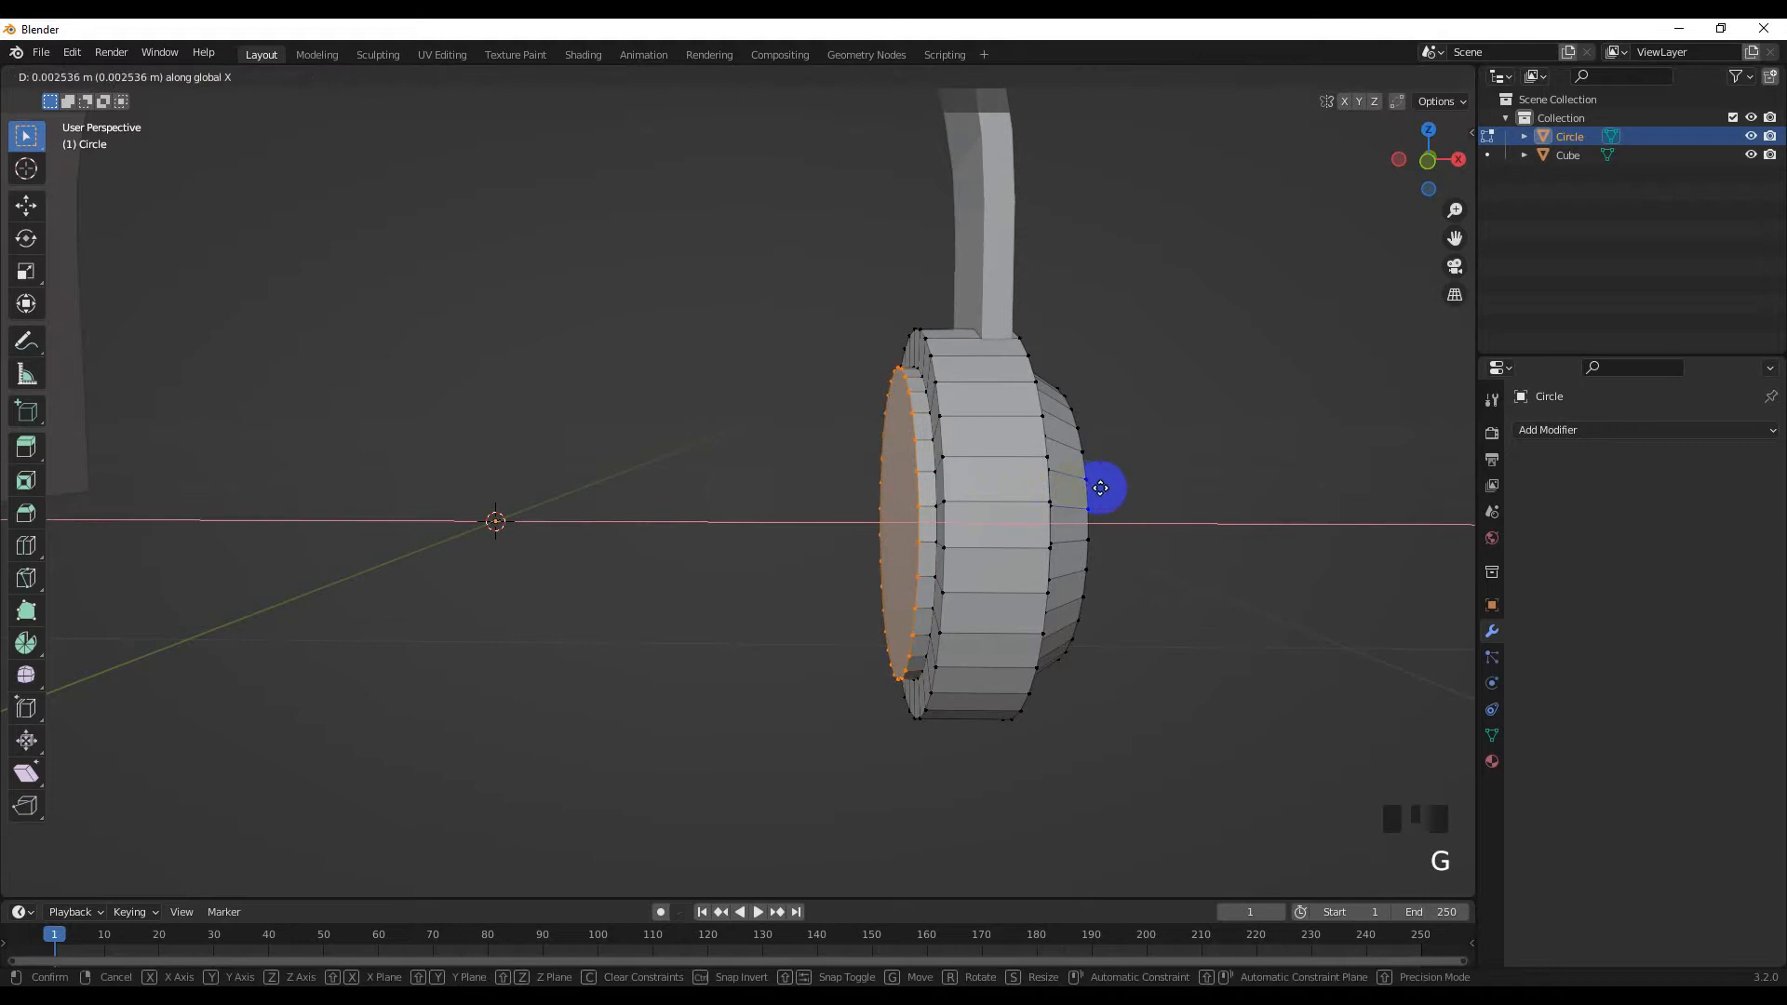
click(1168, 488)
key(e)
key(s)
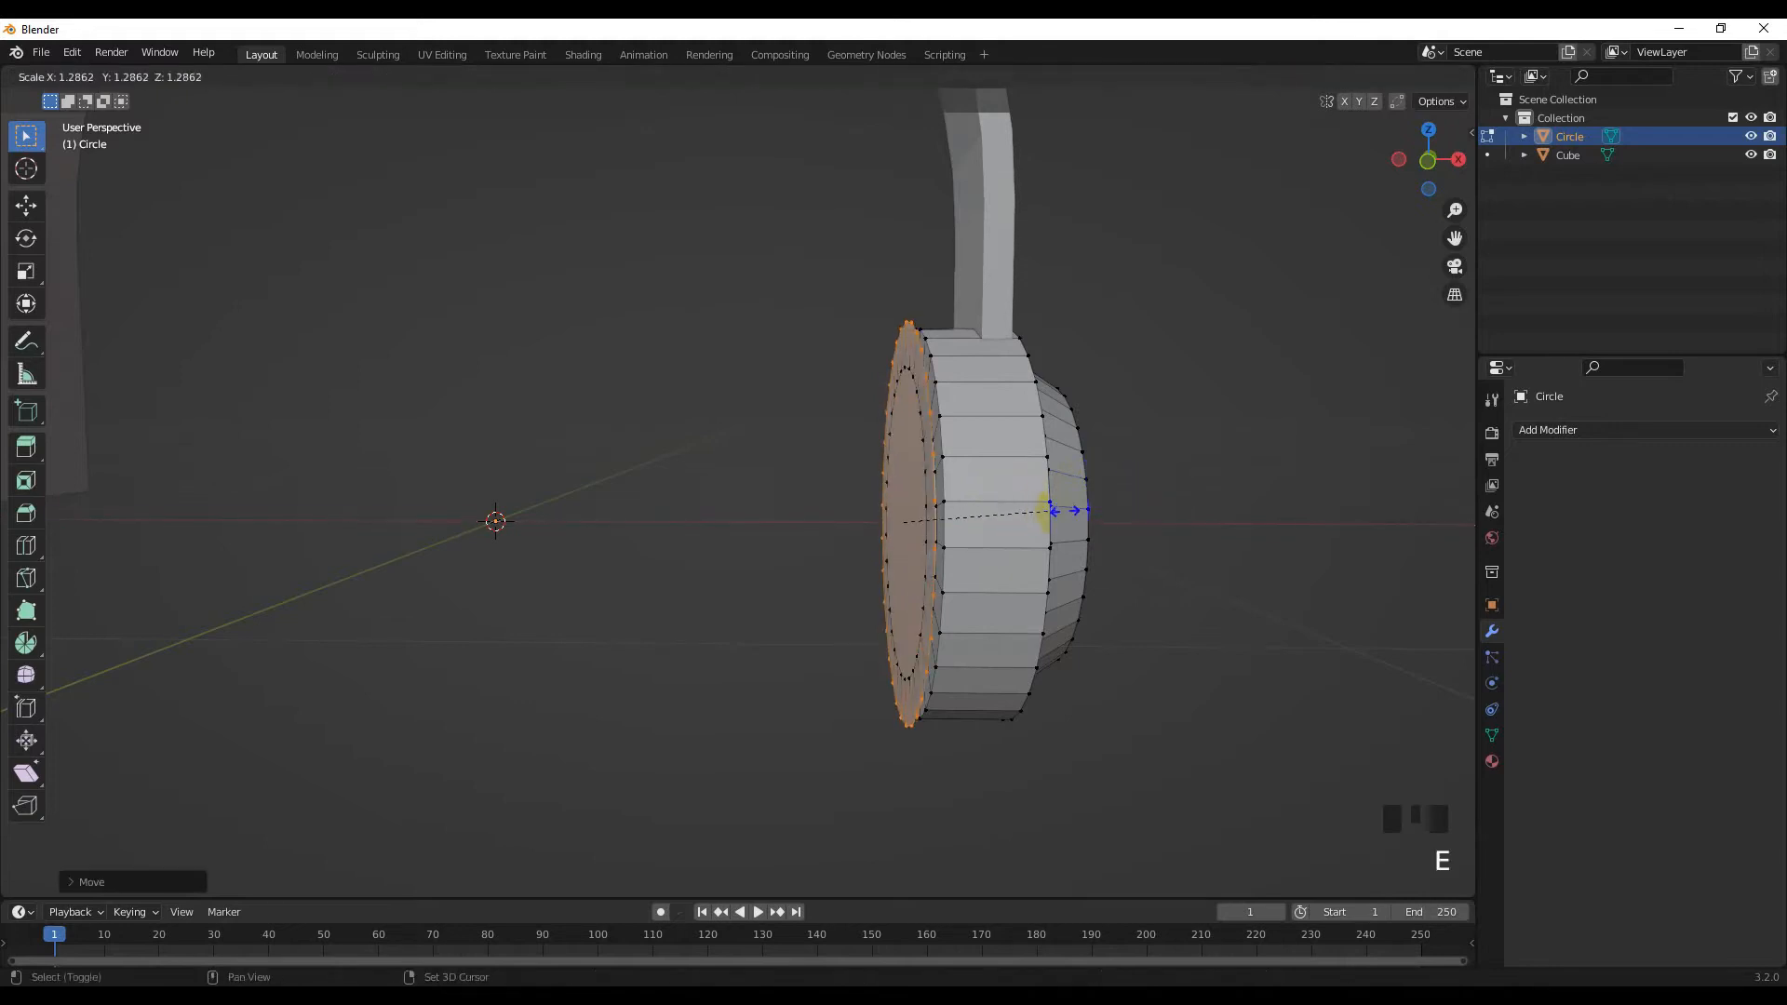
click(1198, 519)
Extrude the wide end face about 0.17 m along negative X to form the ear cushion
scroll(1021, 511, down, 3)
middle_drag(1021, 511, 965, 518)
key(KP_1)
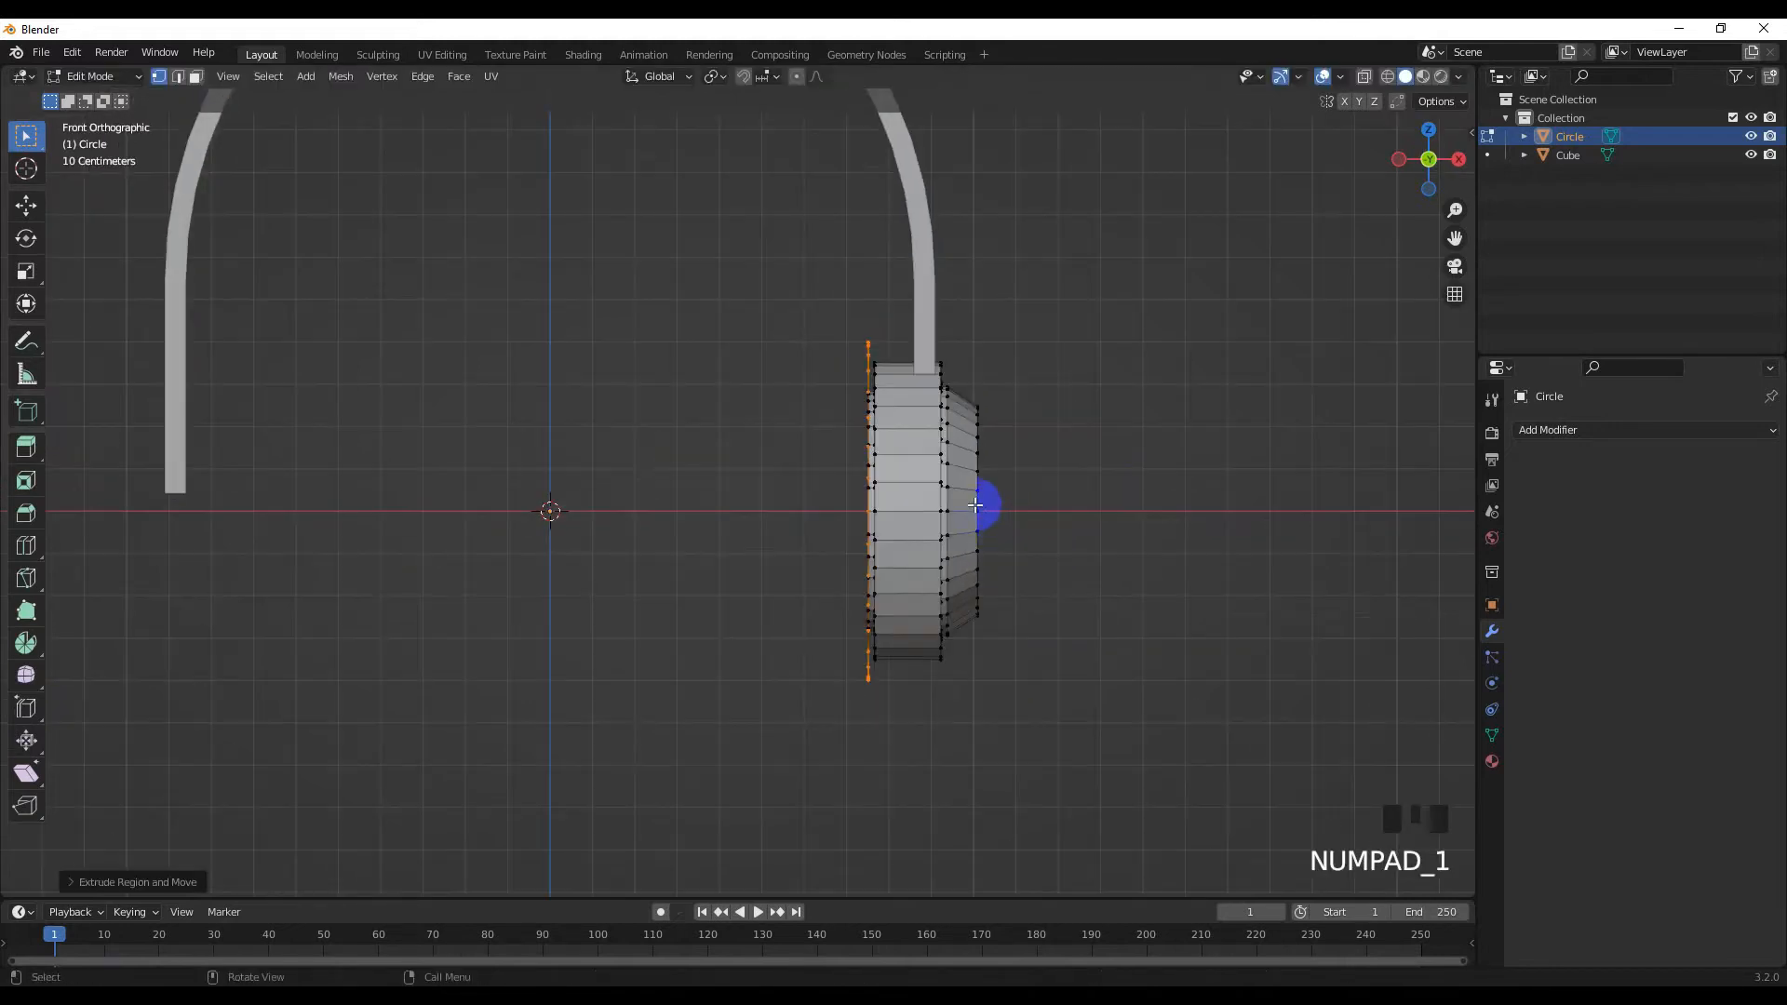
key(e)
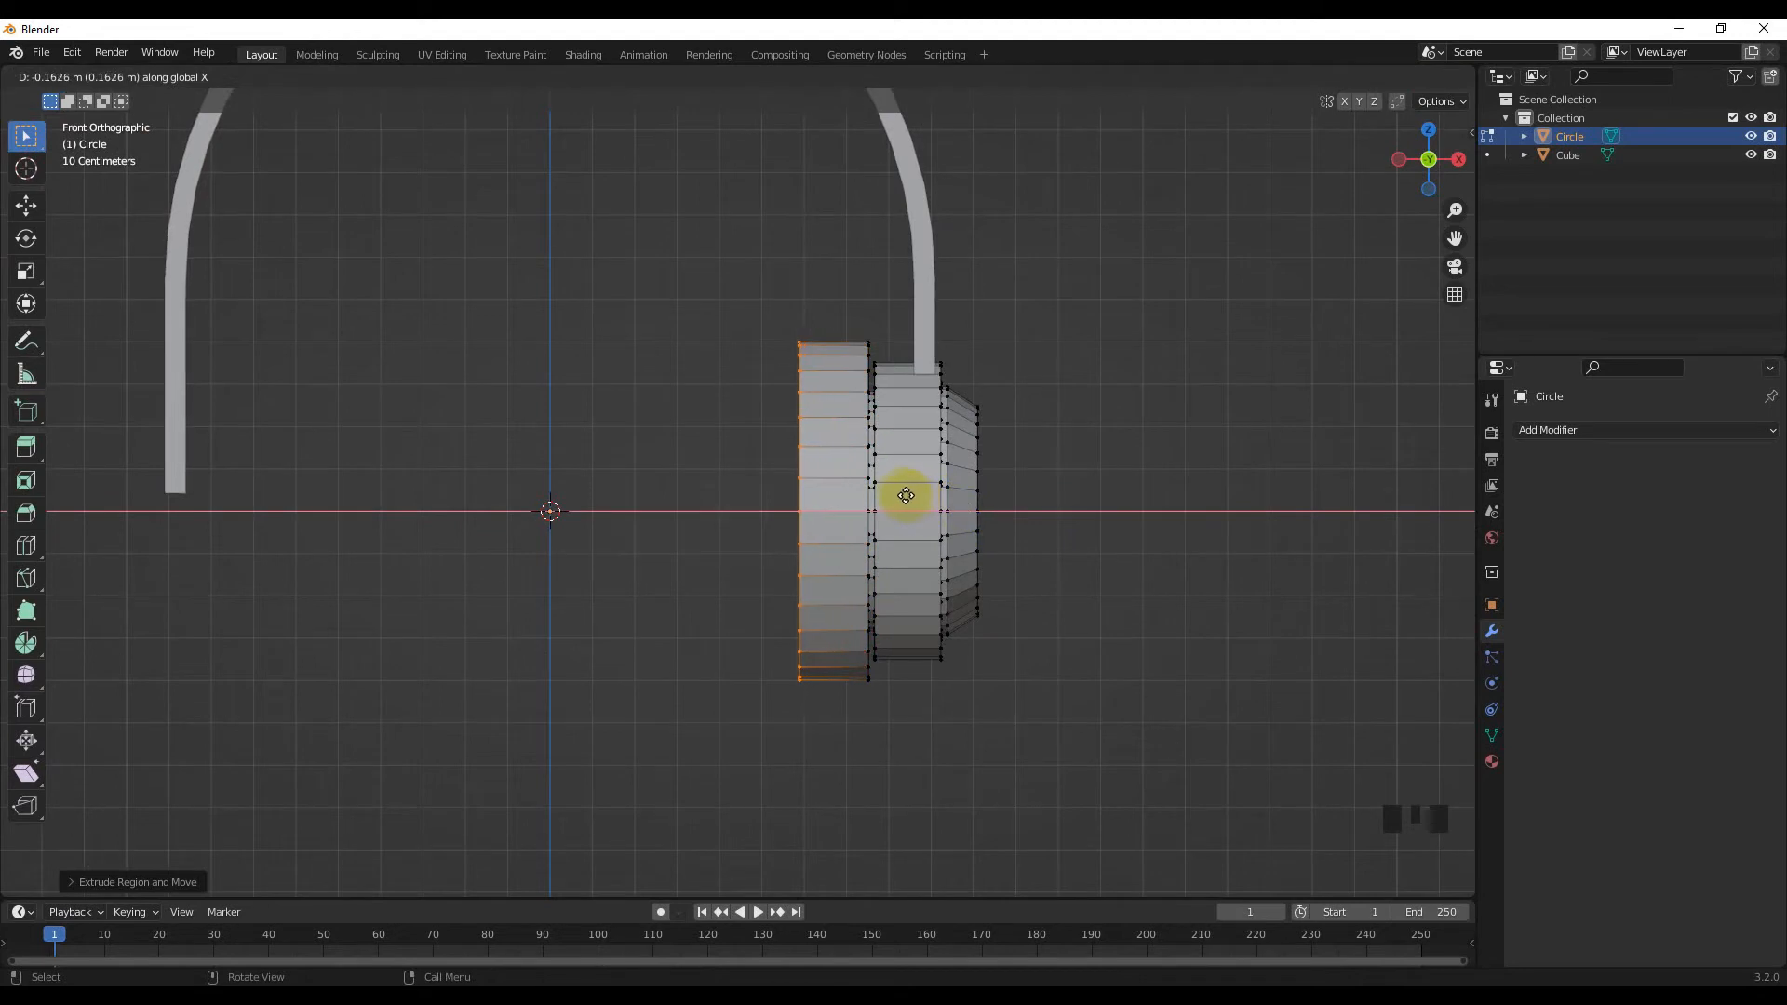
click(900, 494)
Inset the ear cushion's inner face and extrude it inward to form a recess
mouse_move(900, 494)
middle_down()
mouse_move(1042, 506)
mouse_move(961, 527)
mouse_move(1065, 519)
mouse_move(925, 499)
middle_up()
key(e)
key(s)
click(961, 508)
key(e)
Add the recess's rim loop to the selection and scale the recess slightly wider
alt+shift+click(919, 493)
key(s)
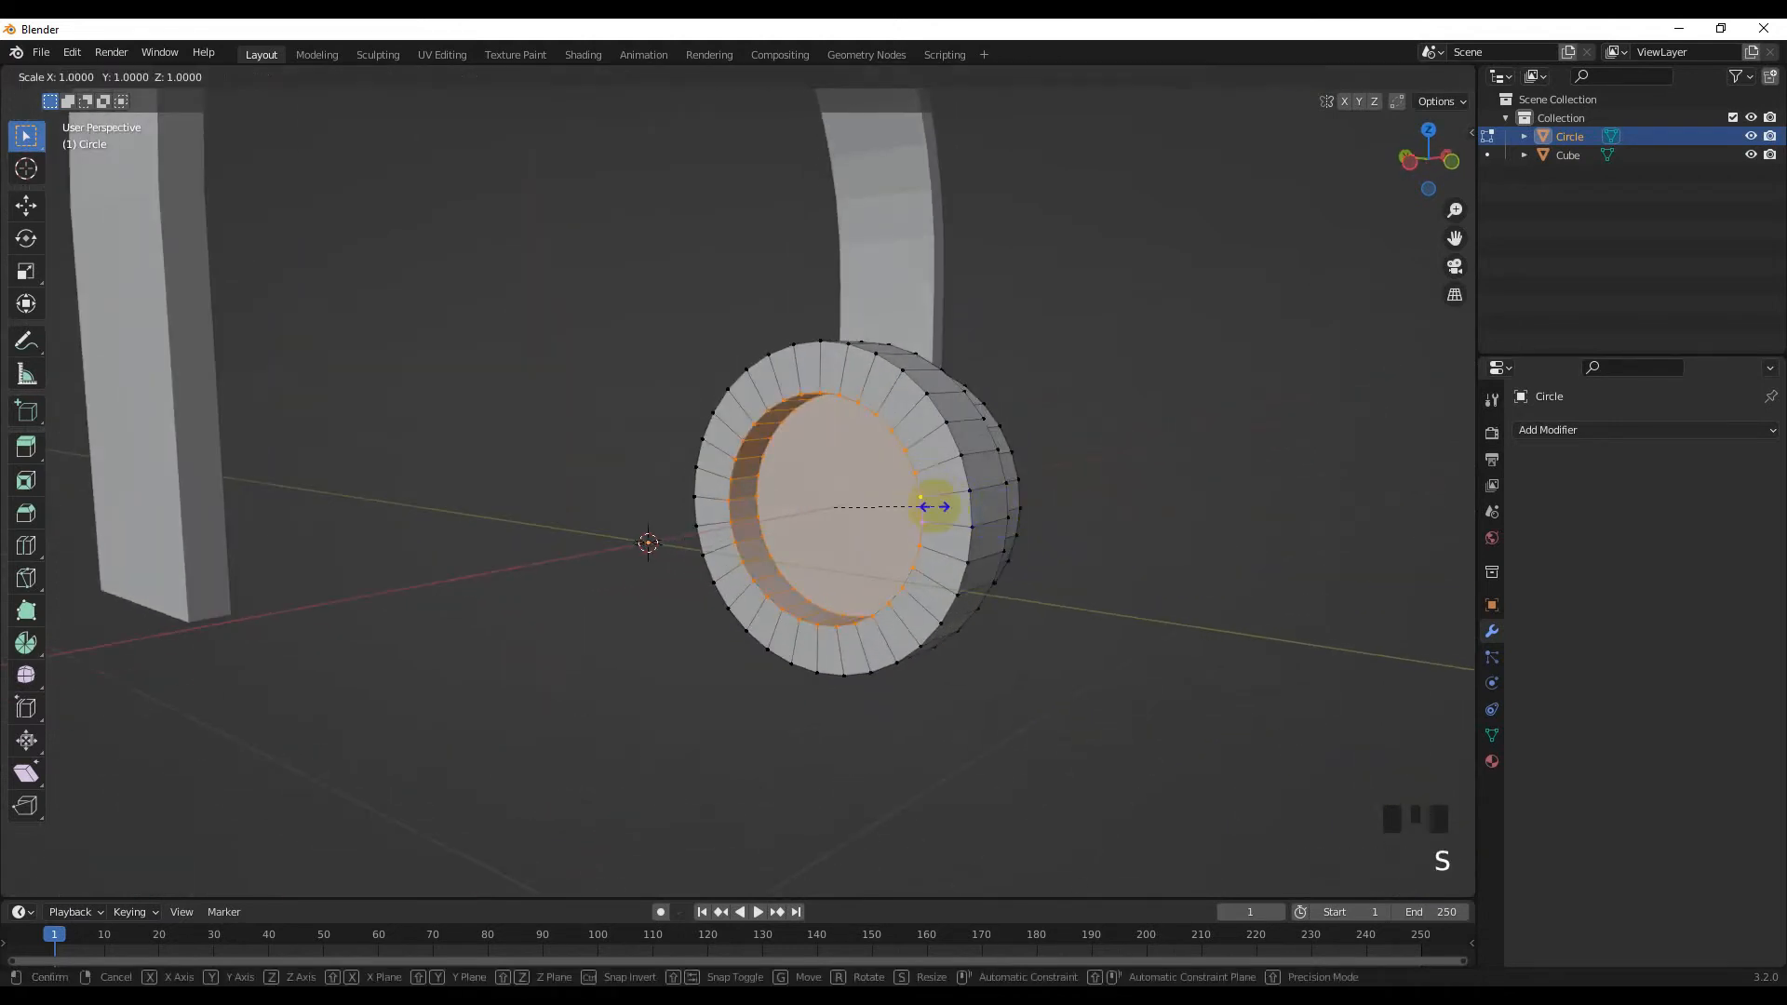
click(934, 507)
key(s)
key(s)
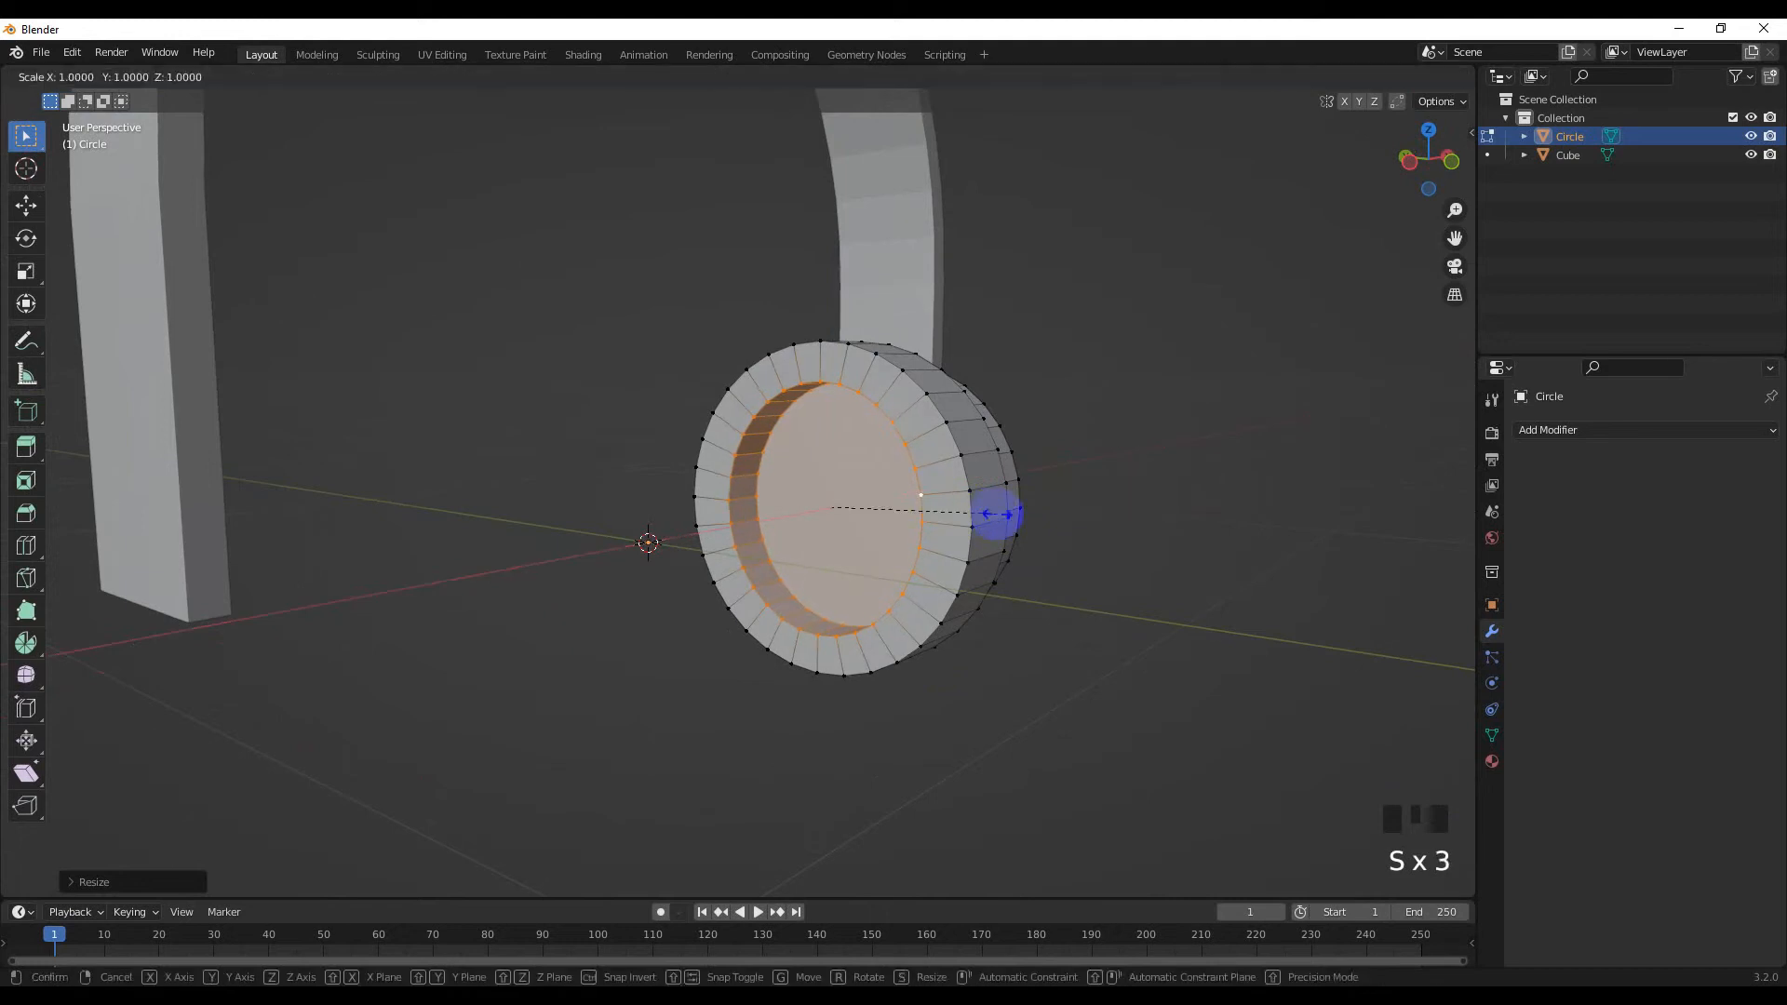
click(1014, 511)
key(s)
key(s)
click(1024, 513)
Reposition the selected recess loops on the ear cushion and try adding an edge loop
middle_drag(1024, 514, 969, 451)
key(g)
click(894, 525)
scroll(813, 485, up, 2)
key(ctrl+r)
click(851, 461)
Switch to edge selection and bevel both rim edges of the ear cup's middle ring with 13 segments
click(177, 76)
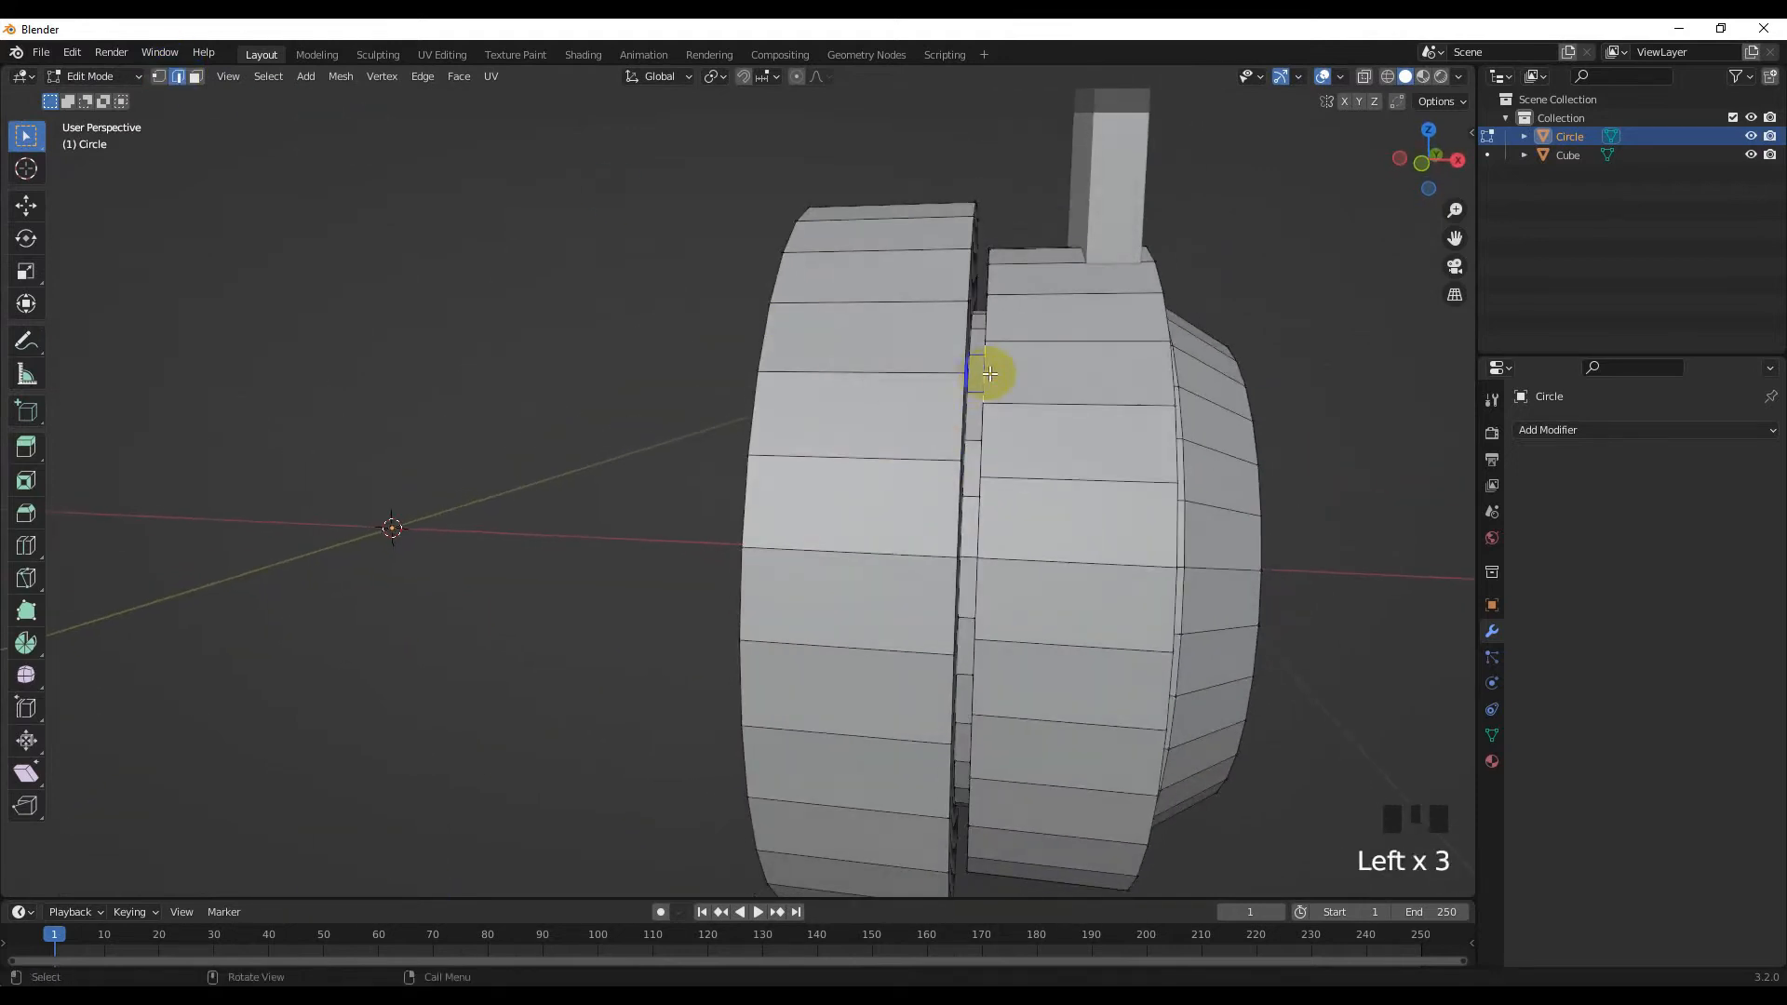
key(ctrl+b)
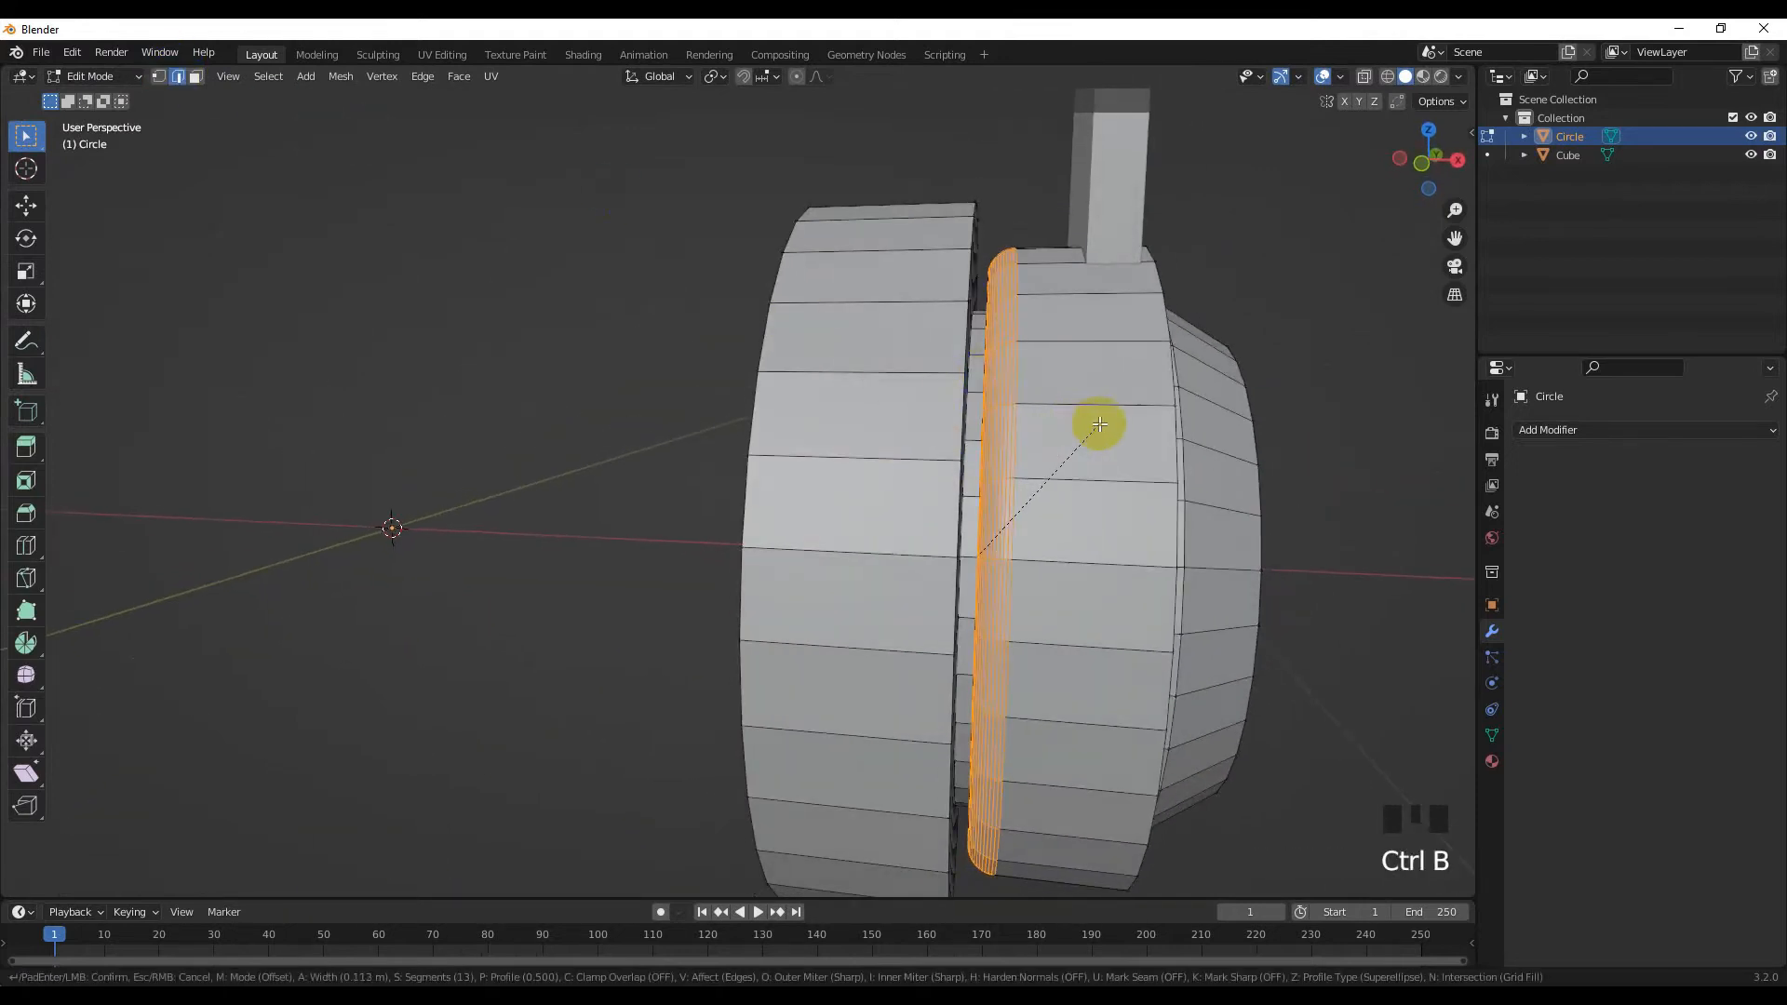
middle_drag(1084, 424, 980, 396)
click(980, 395)
key(ctrl+b)
Round the outer end cap with a narrow bevel near its base and a wide bevel on its outer edge
alt+shift+click(1017, 434)
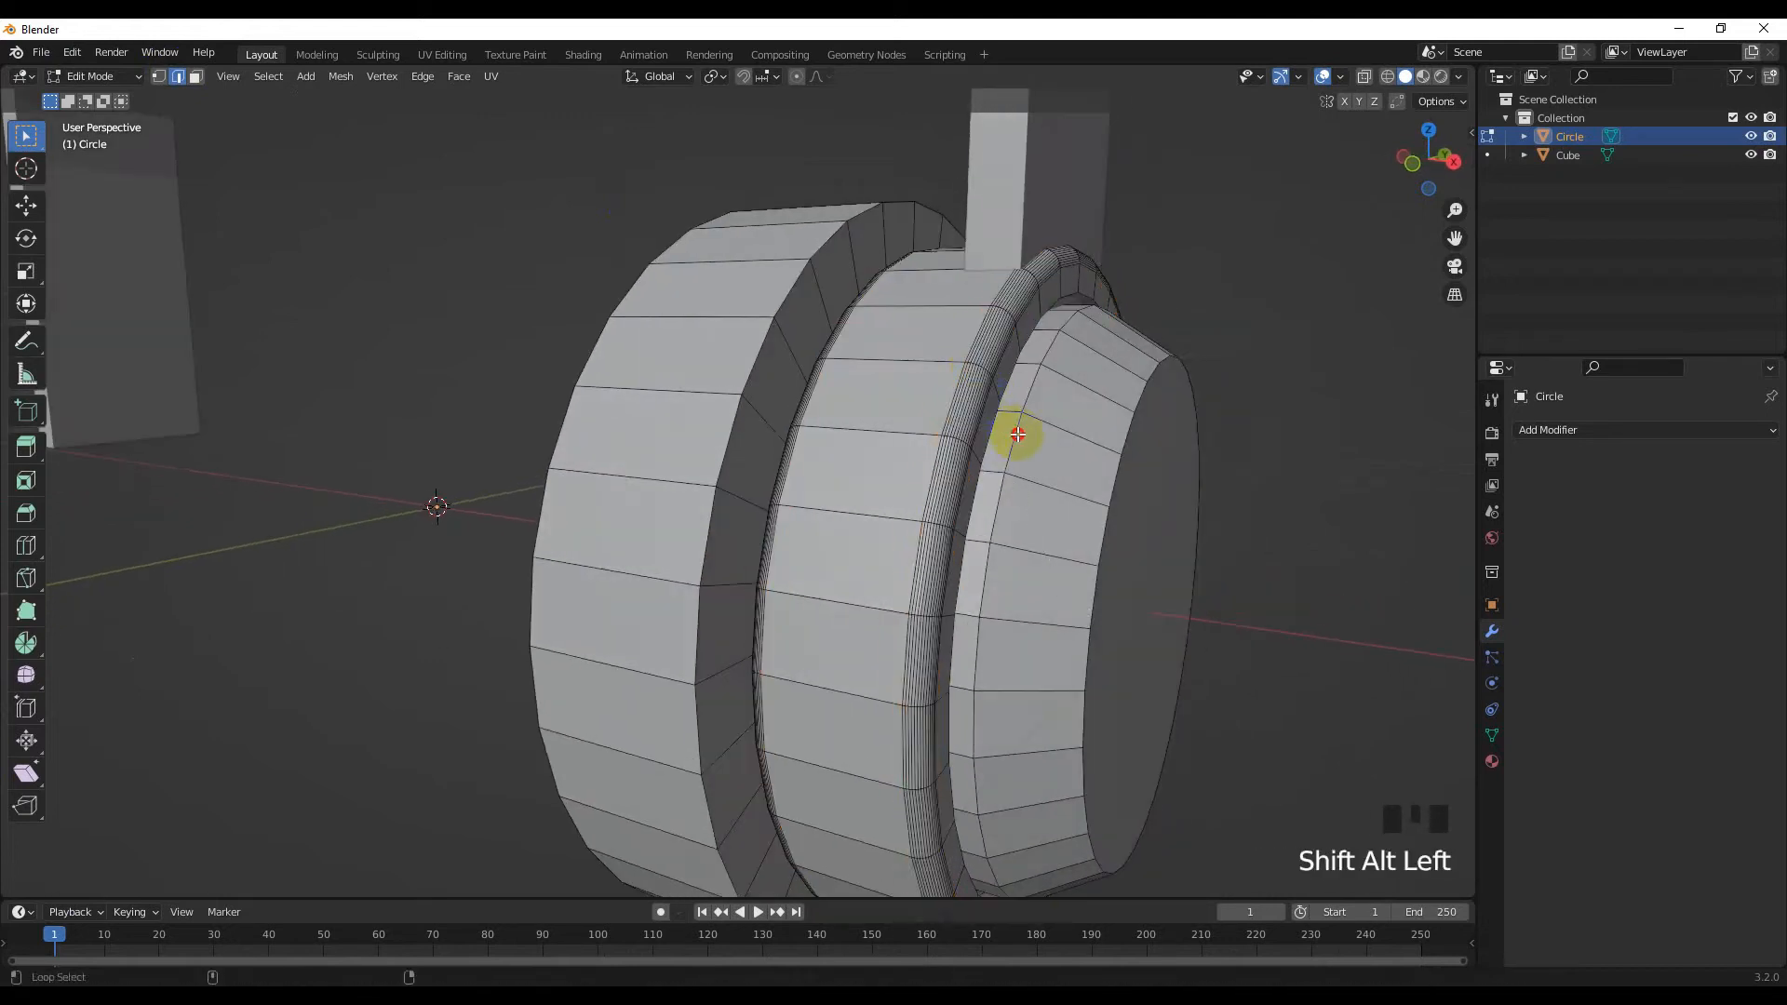
key(ctrl+b)
click(1109, 482)
alt+shift+click(1114, 487)
key(ctrl+b)
click(1075, 443)
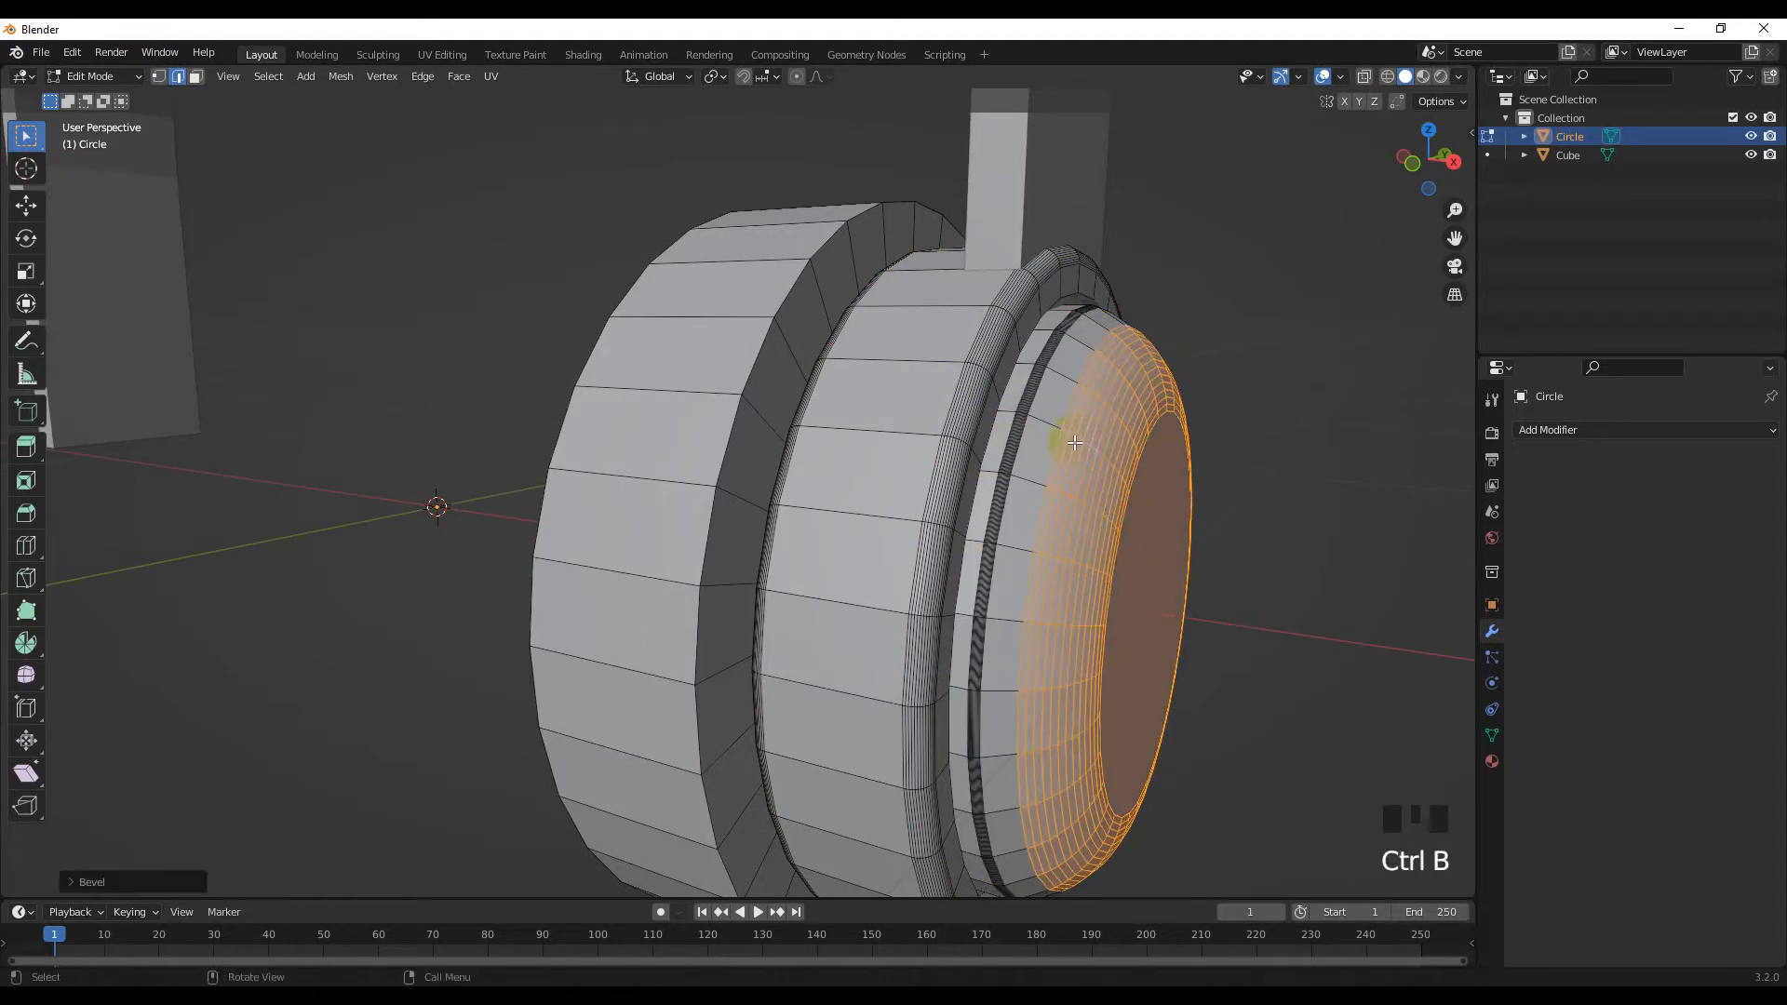
Bevel the edge loop at the end cap's base beside the middle ring narrowly with 13 segments
key(ctrl+b)
click(977, 421)
click(983, 447)
key(ctrl+b)
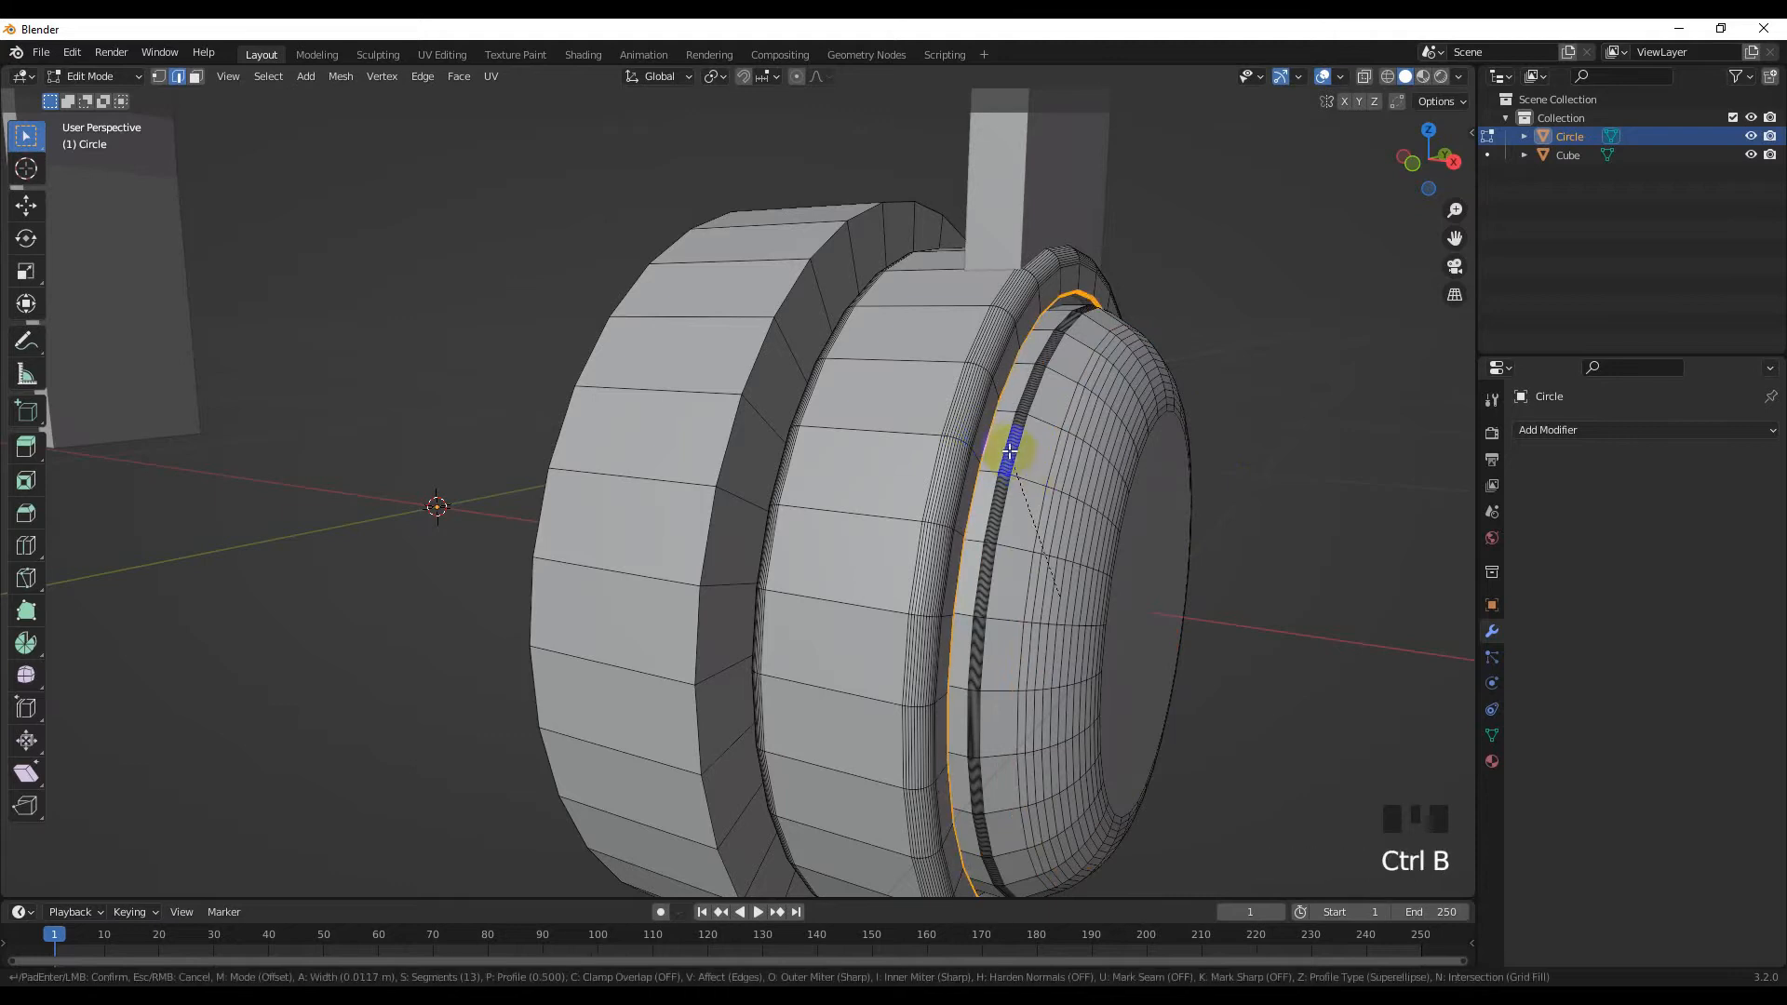
click(1004, 423)
middle_drag(1004, 423, 968, 435)
scroll(935, 456, up, 2)
click(784, 318)
middle_drag(785, 318, 284, 241)
key(ctrl+b)
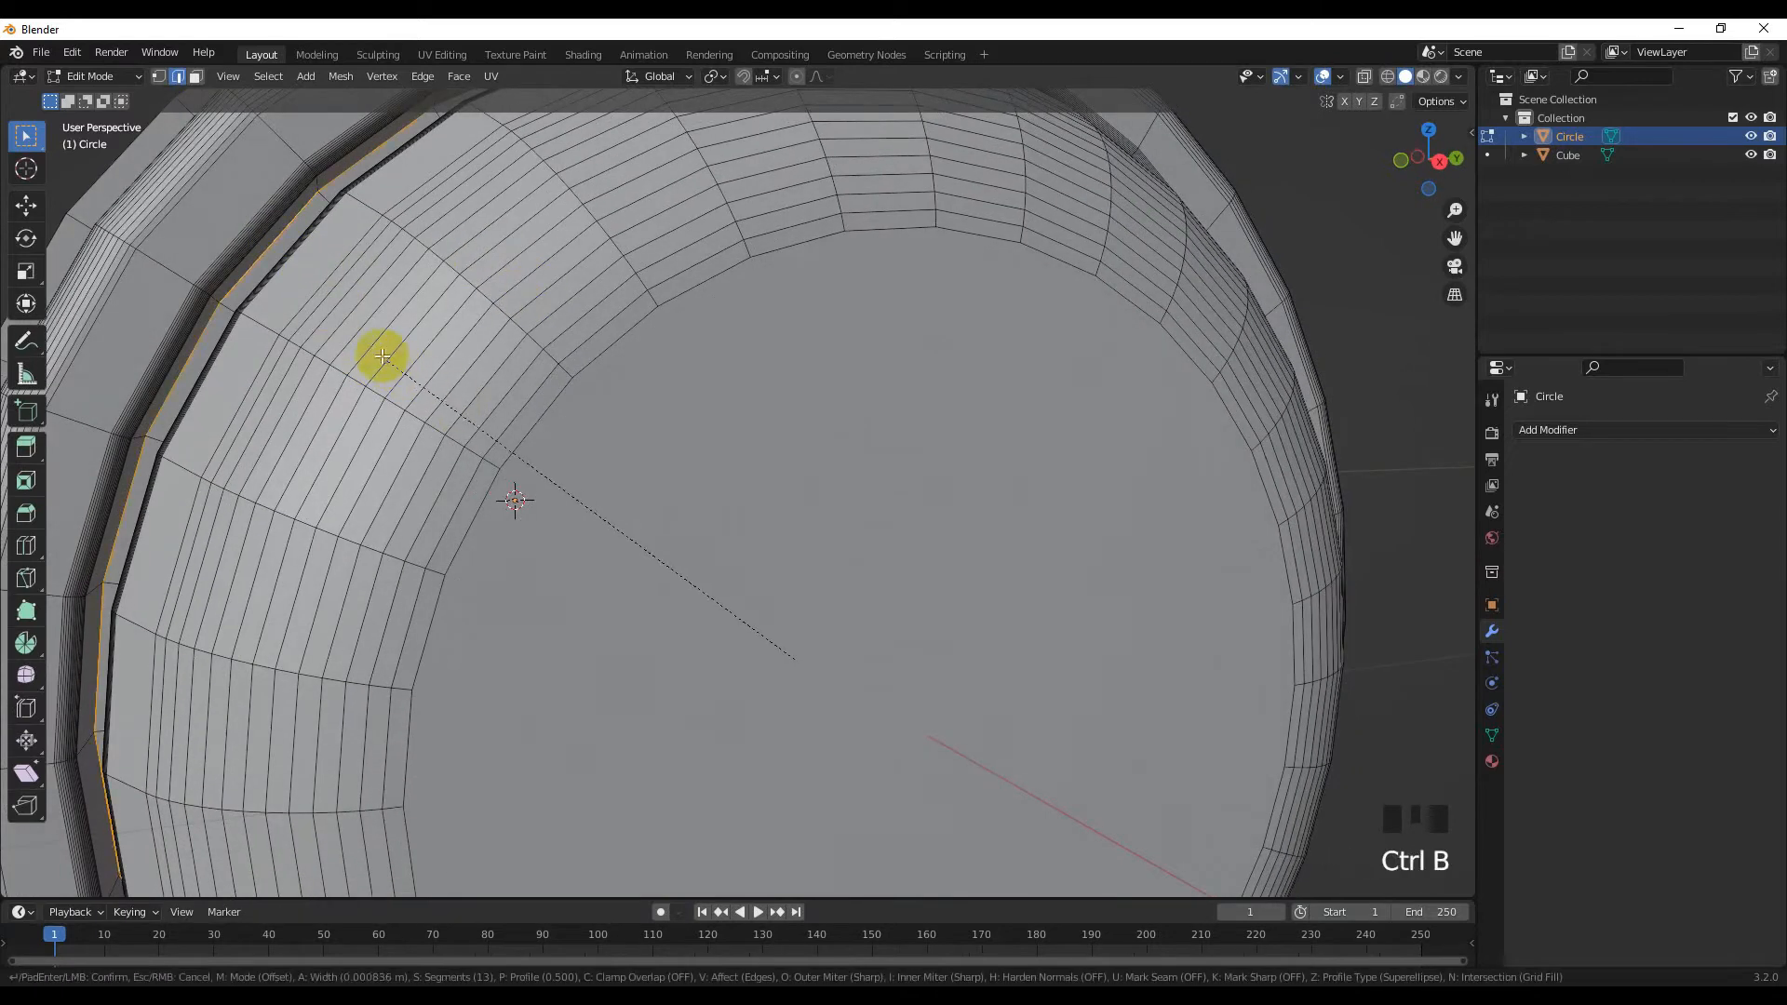
click(343, 311)
Return to Object Mode and add a level 2 Subdivision modifier to the ear cup
middle_drag(343, 311, 862, 520)
key(Tab)
click(992, 527)
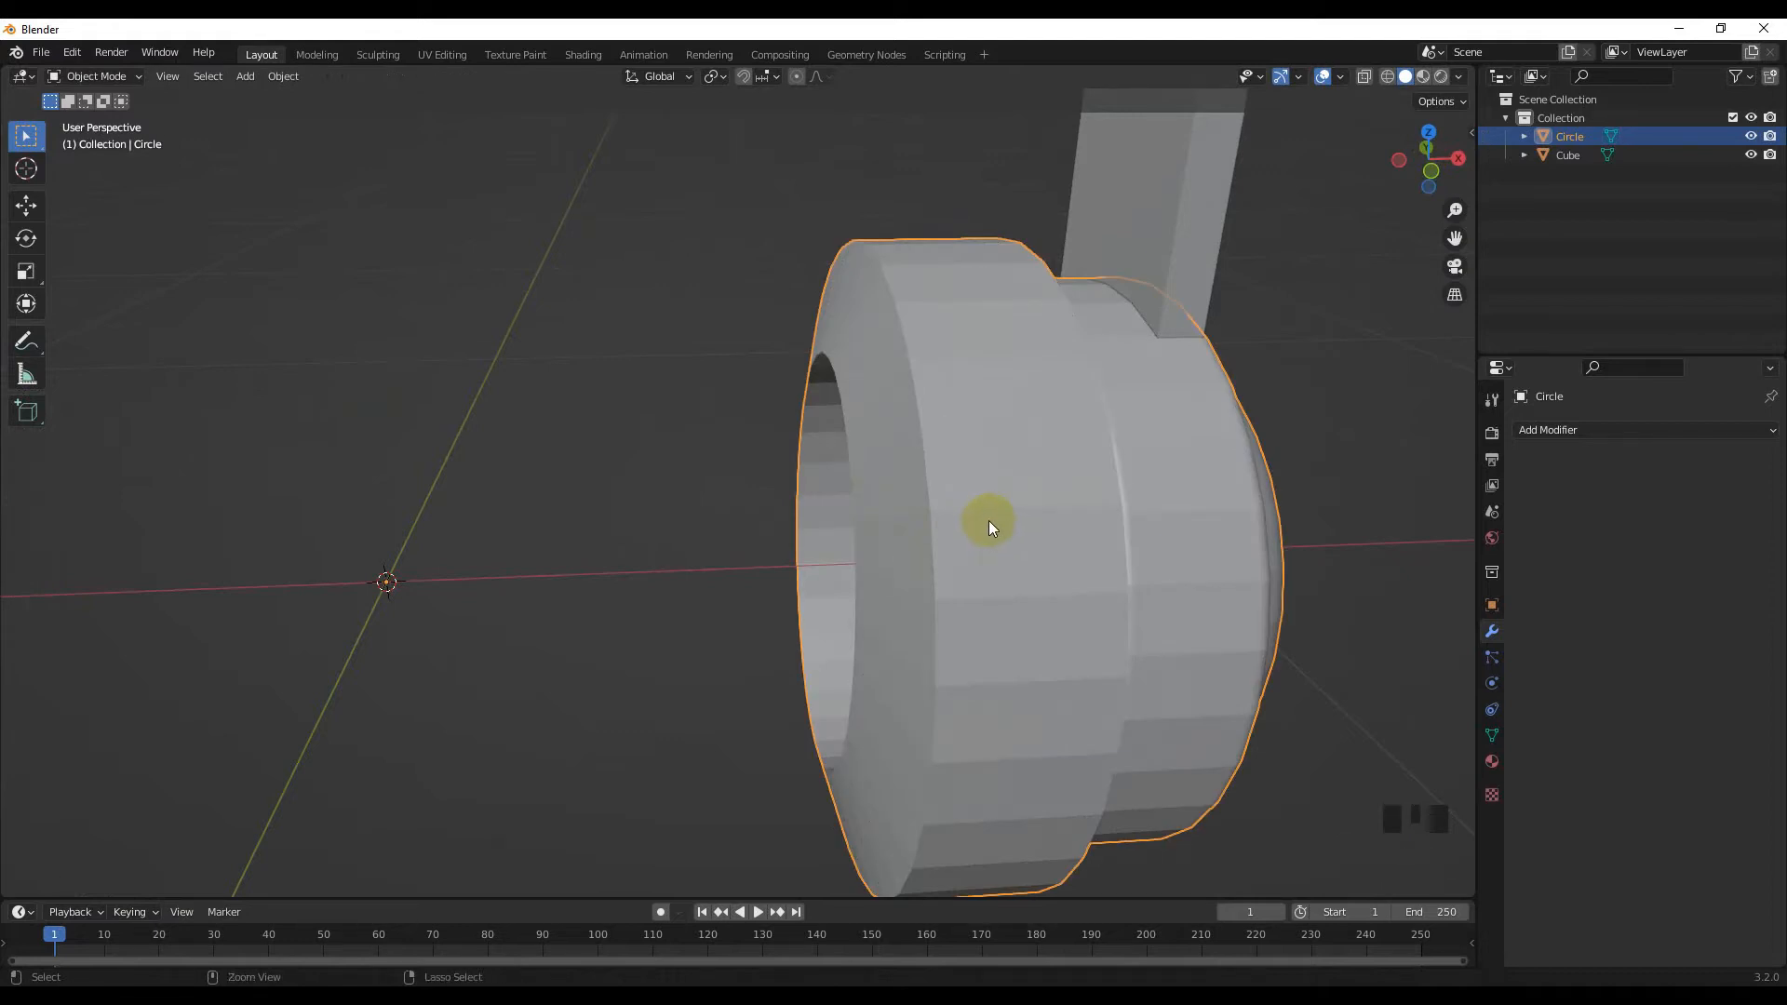
key(ctrl+2)
middle_drag(932, 521, 910, 590)
scroll(876, 605, up, 3)
scroll(910, 590, up, 2)
Scale the whole ear cup up uniformly and check it from the front
click(909, 590)
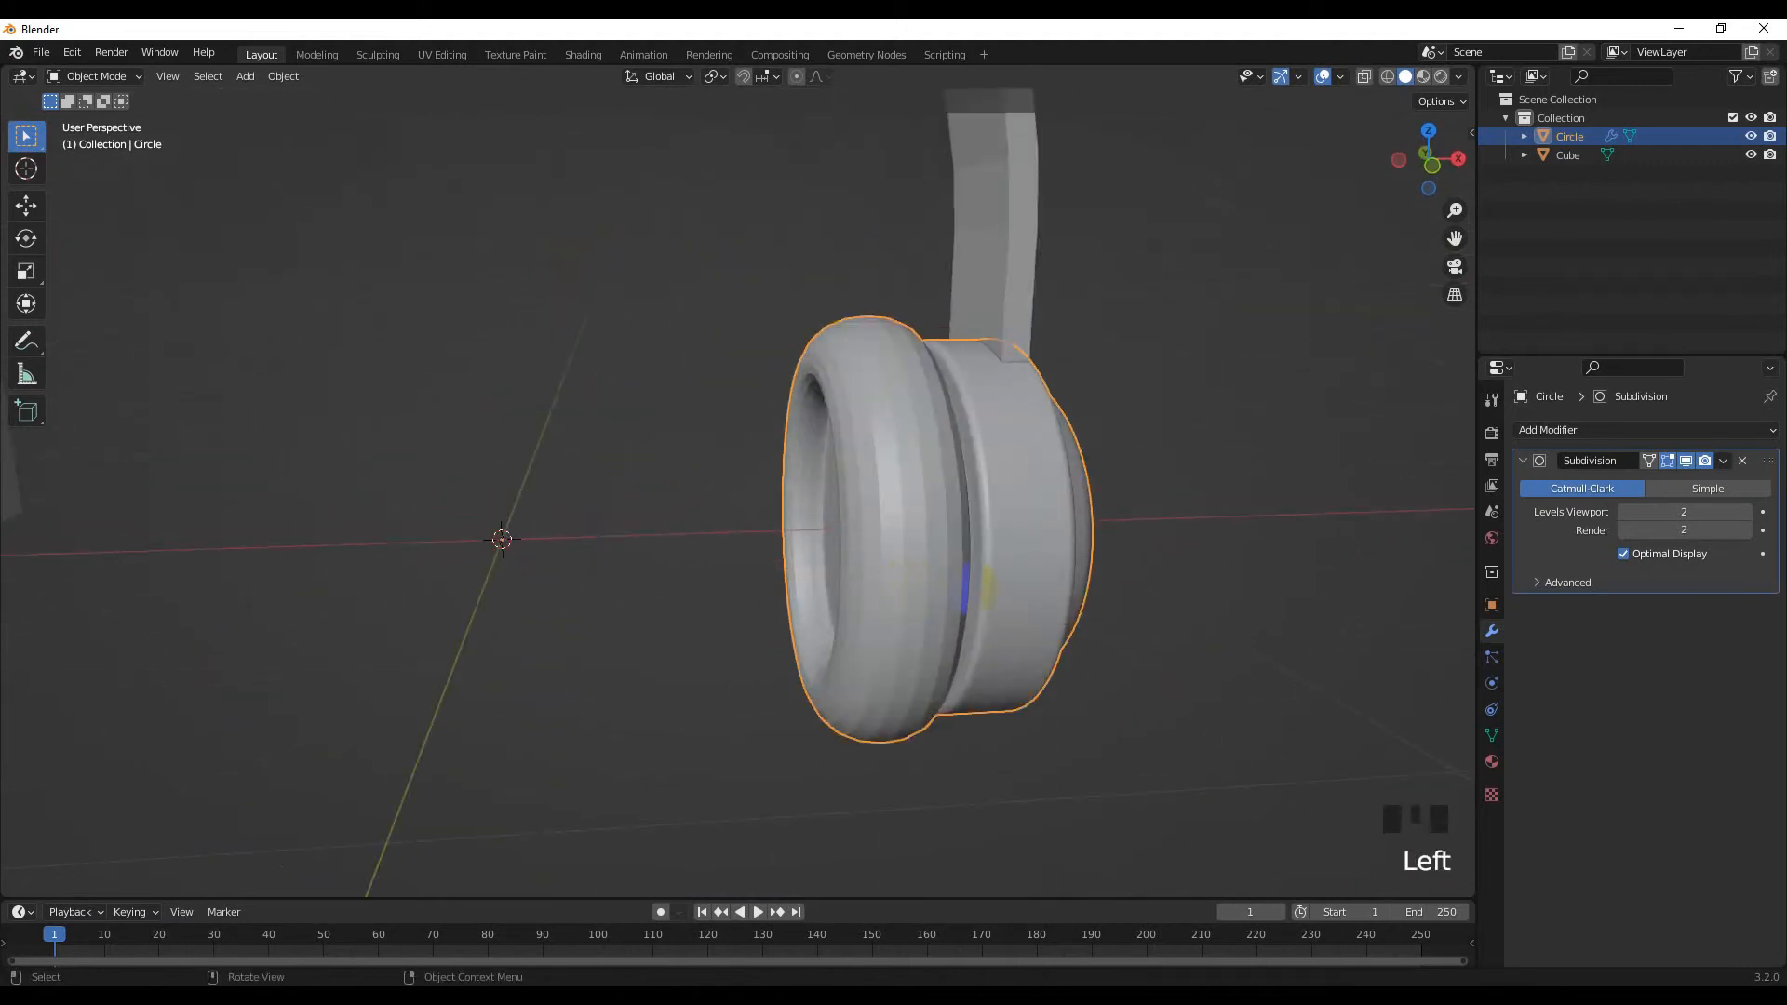
key(s)
click(1054, 614)
key(KP_3)
key(KP_1)
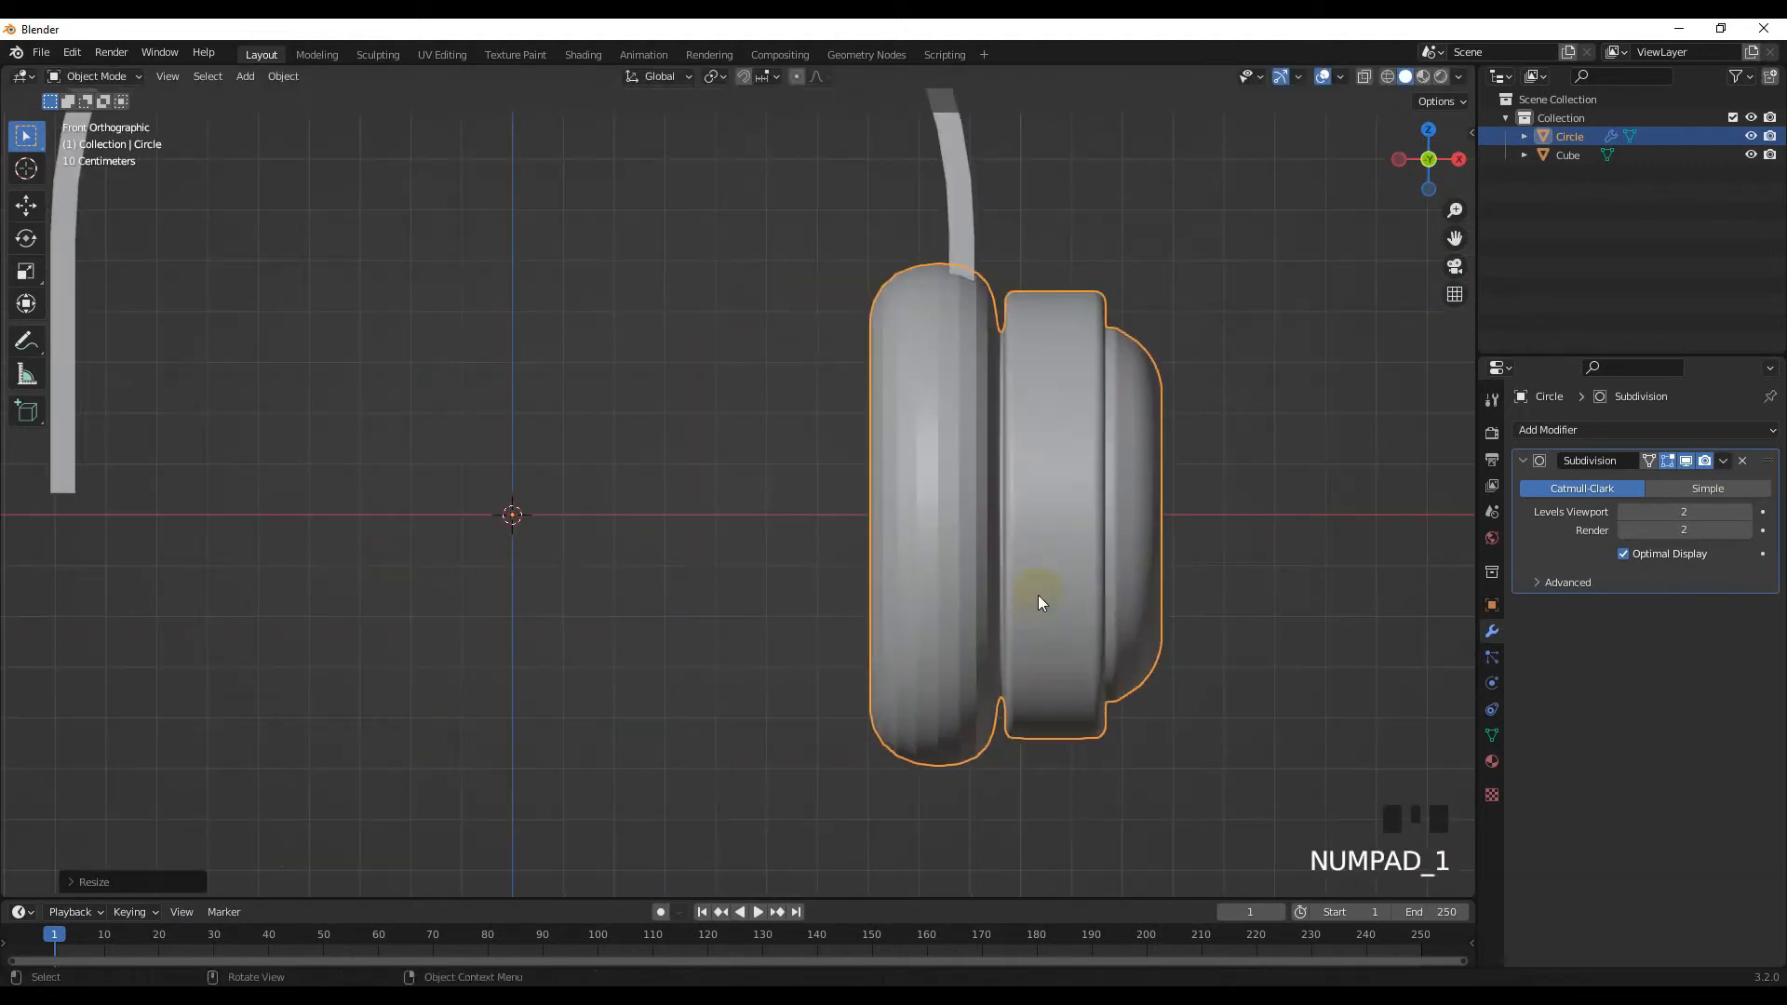
Move the ear cup along X so its middle ring sits under the band's end
key(g)
key(x)
click(974, 577)
middle_drag(973, 577, 910, 483)
Add a loop cut around the cushion's outer side and scale it up to bulge the cushion
key(Tab)
drag(917, 485, 920, 491)
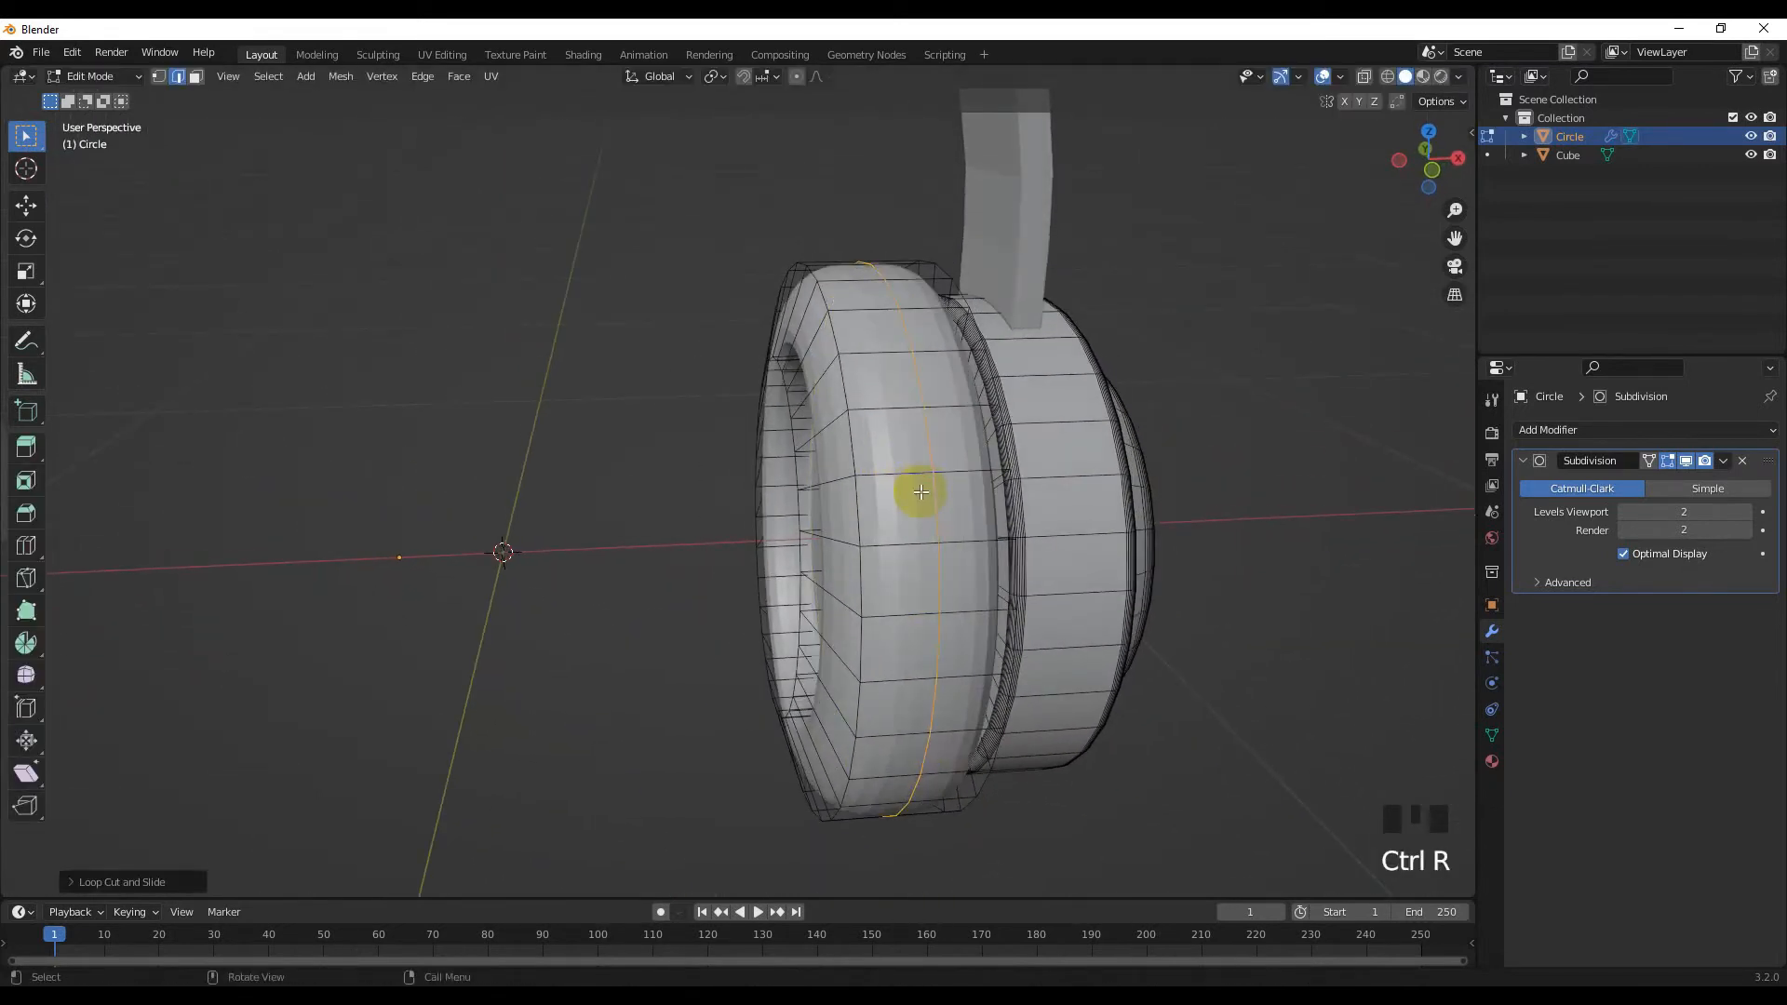
key(s)
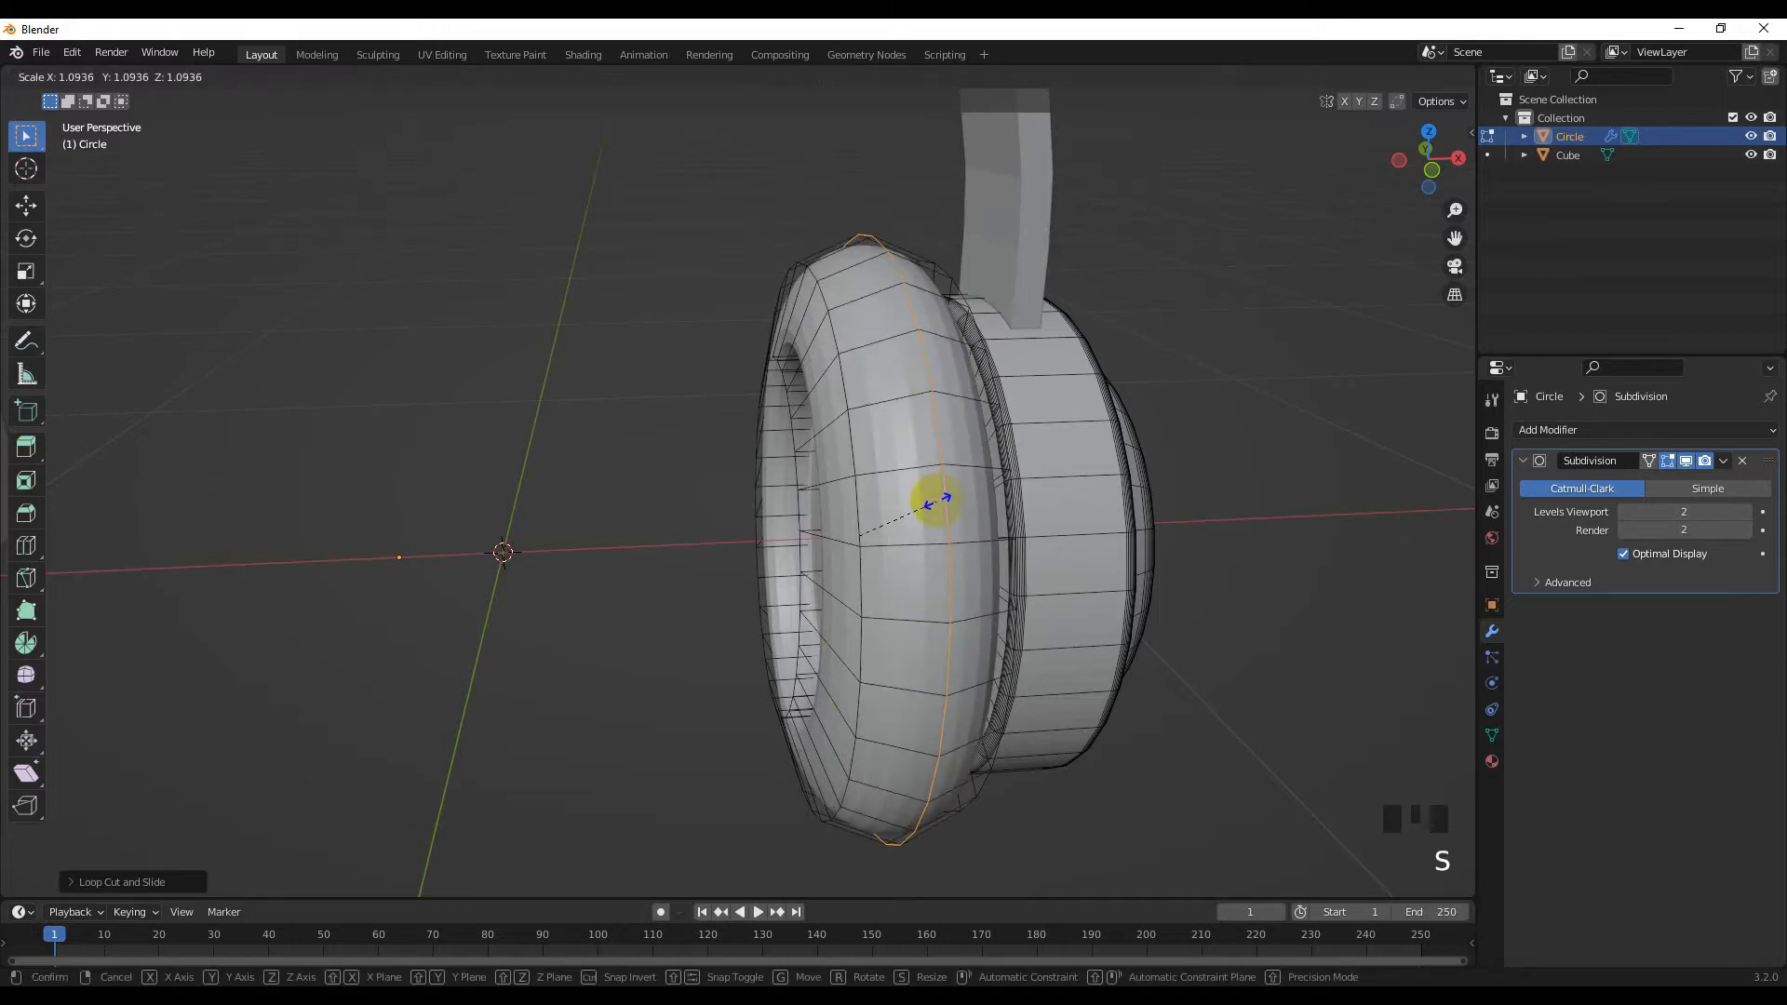
click(937, 503)
middle_drag(937, 502, 873, 514)
Pull the edge loop on the cushion's open face away from the middle ring and scale it up
click(887, 470)
key(KP_3)
key(KP_1)
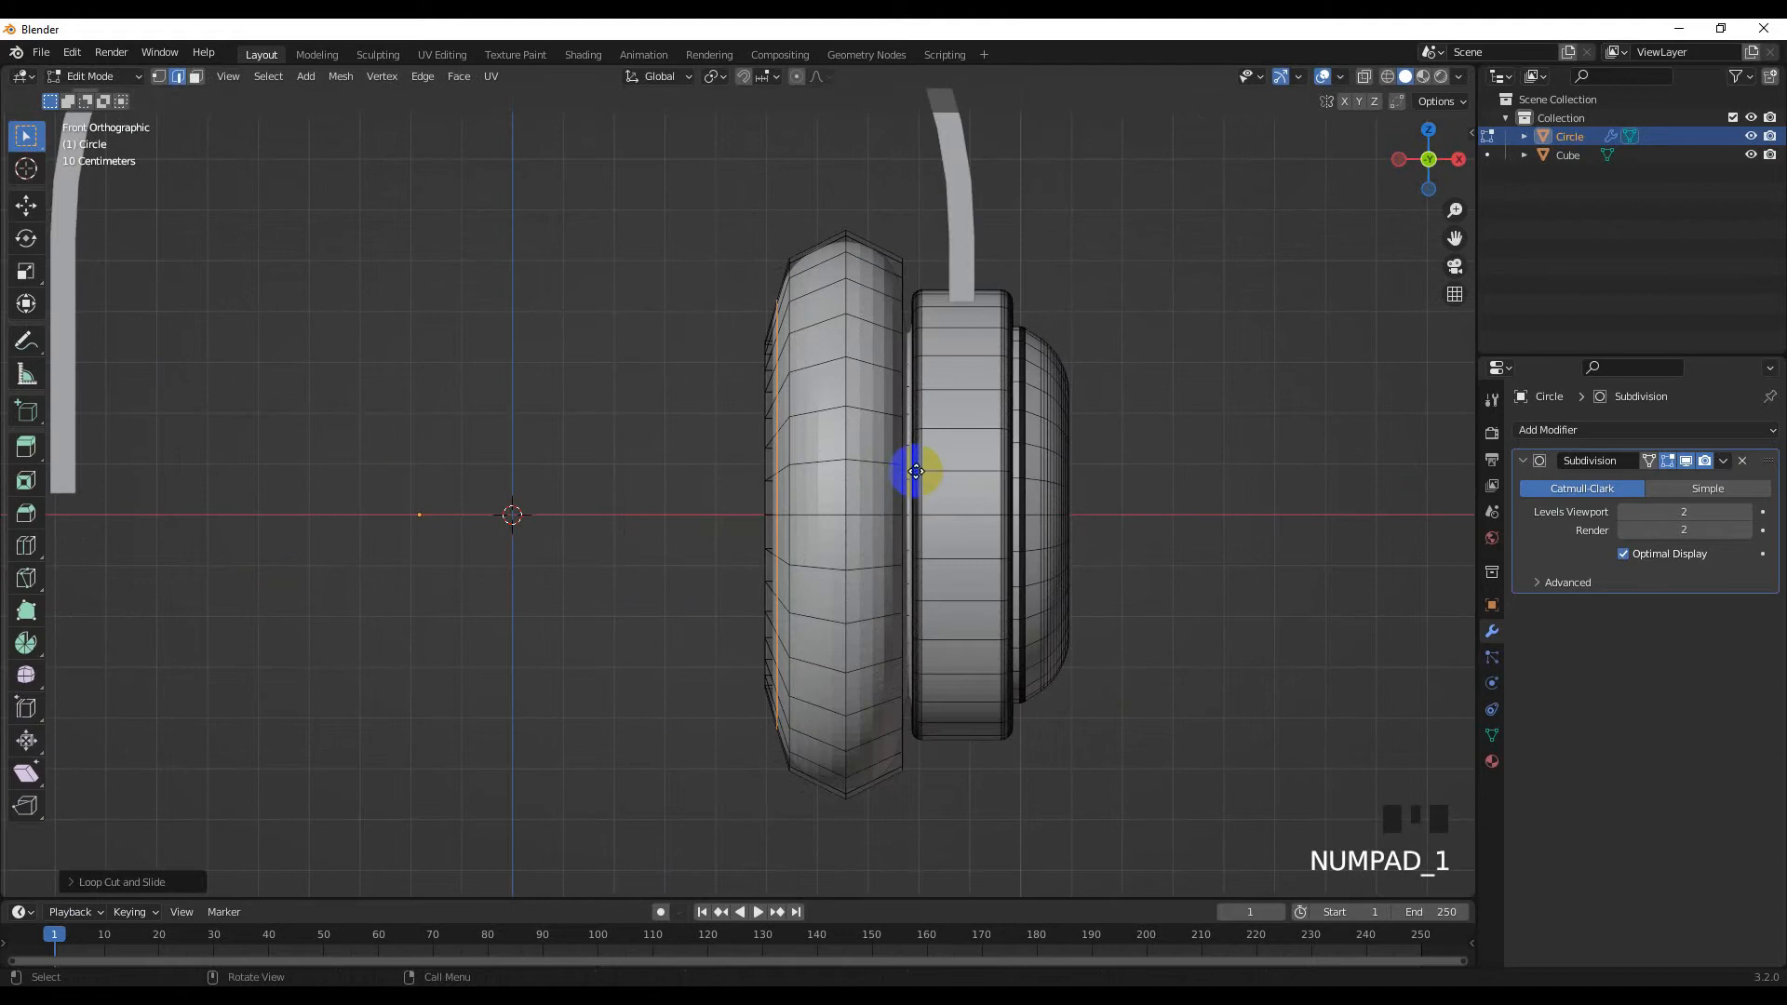
key(g)
click(871, 483)
middle_drag(871, 483, 941, 478)
key(s)
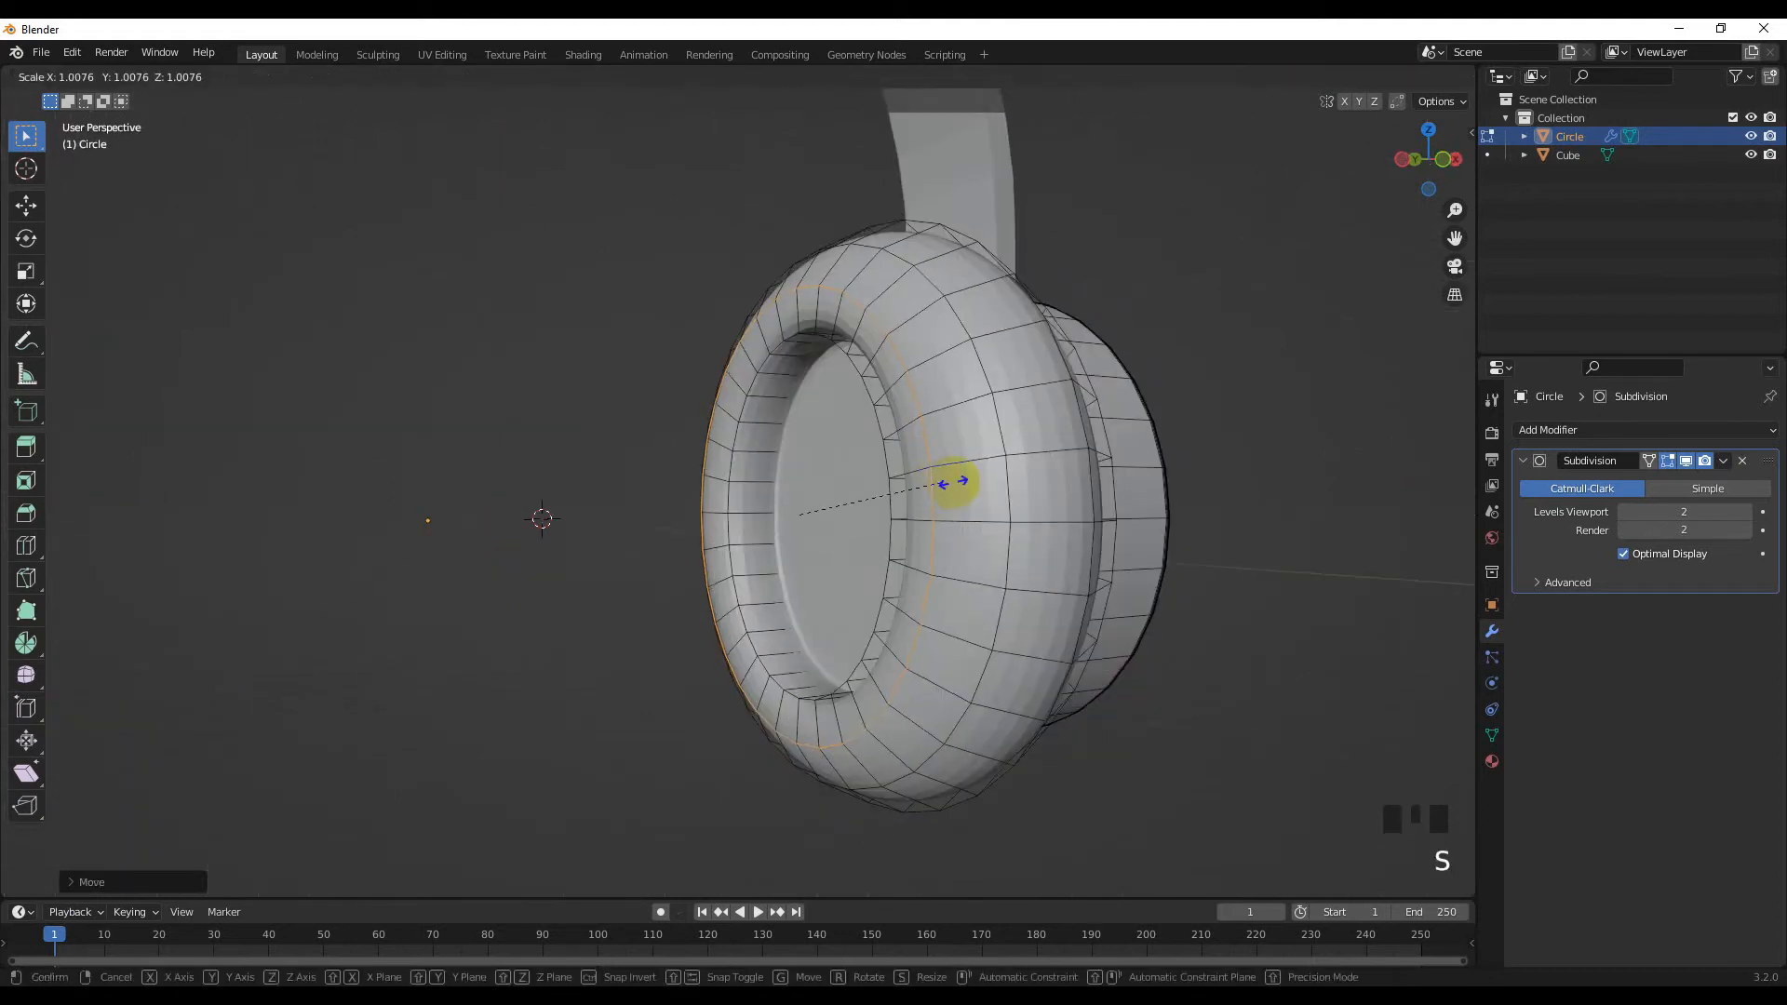
click(980, 498)
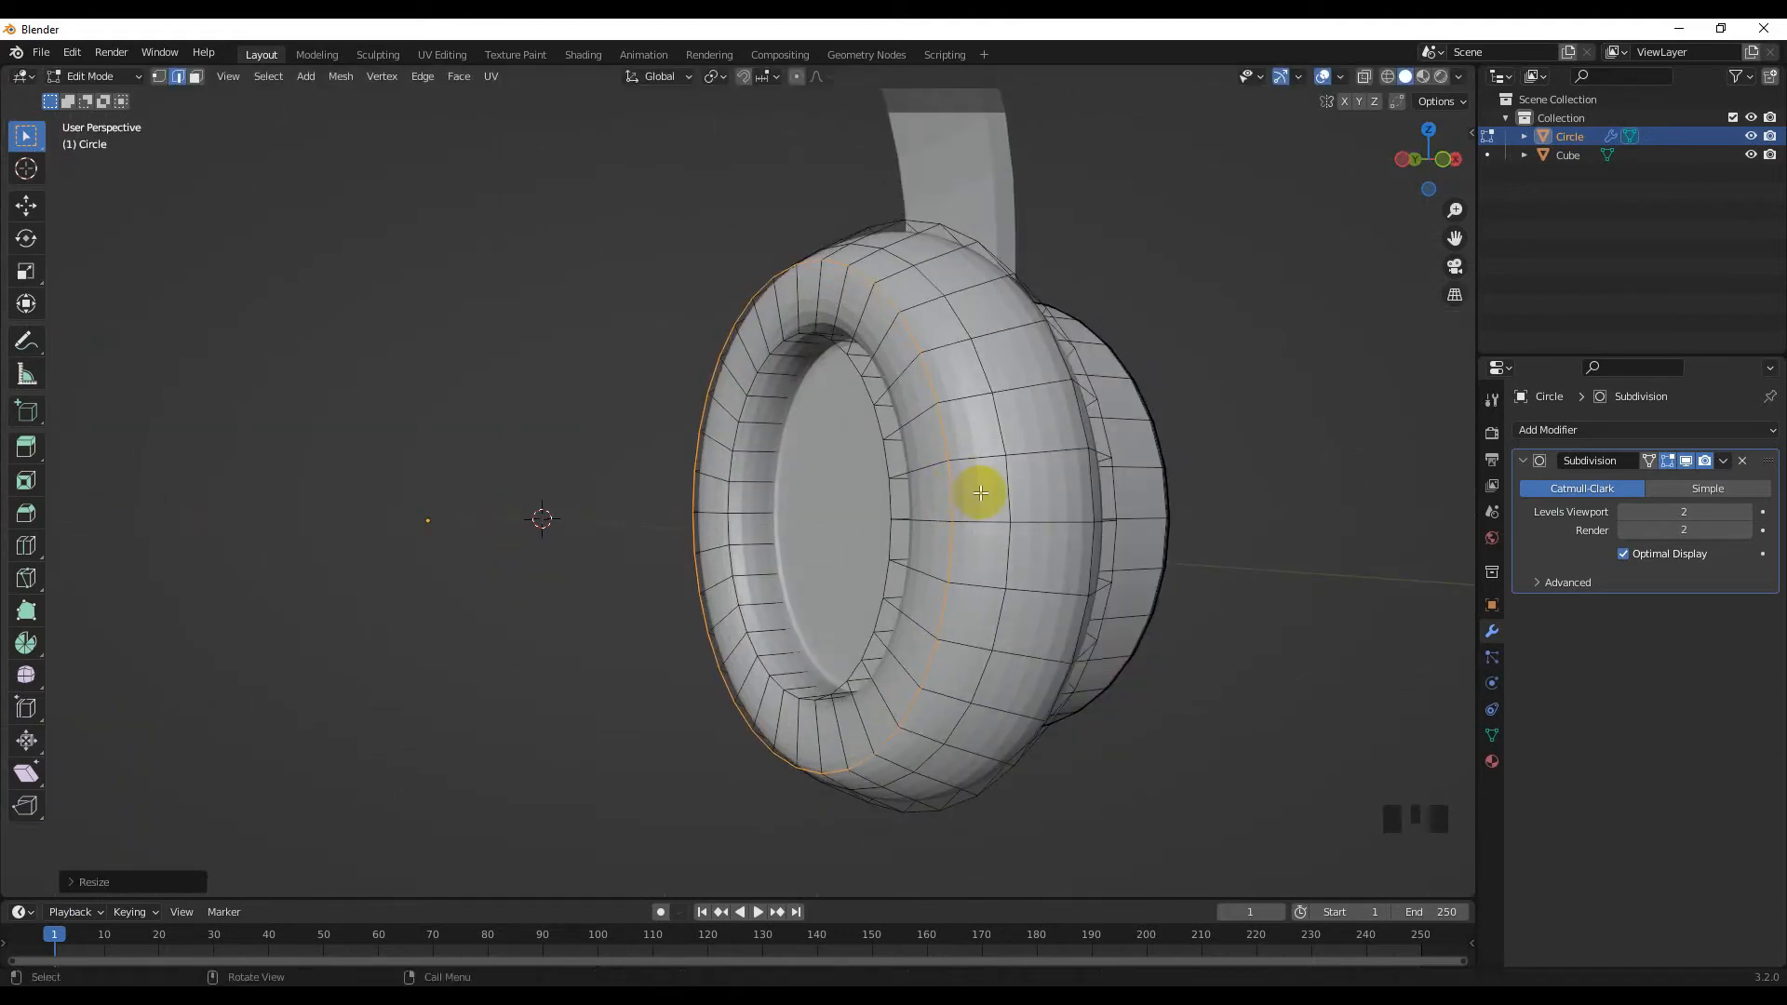
Slide the cushion's front rim loop along X and enlarge it to round the rim
key(g)
key(x)
click(957, 489)
middle_drag(958, 490, 852, 444)
key(s)
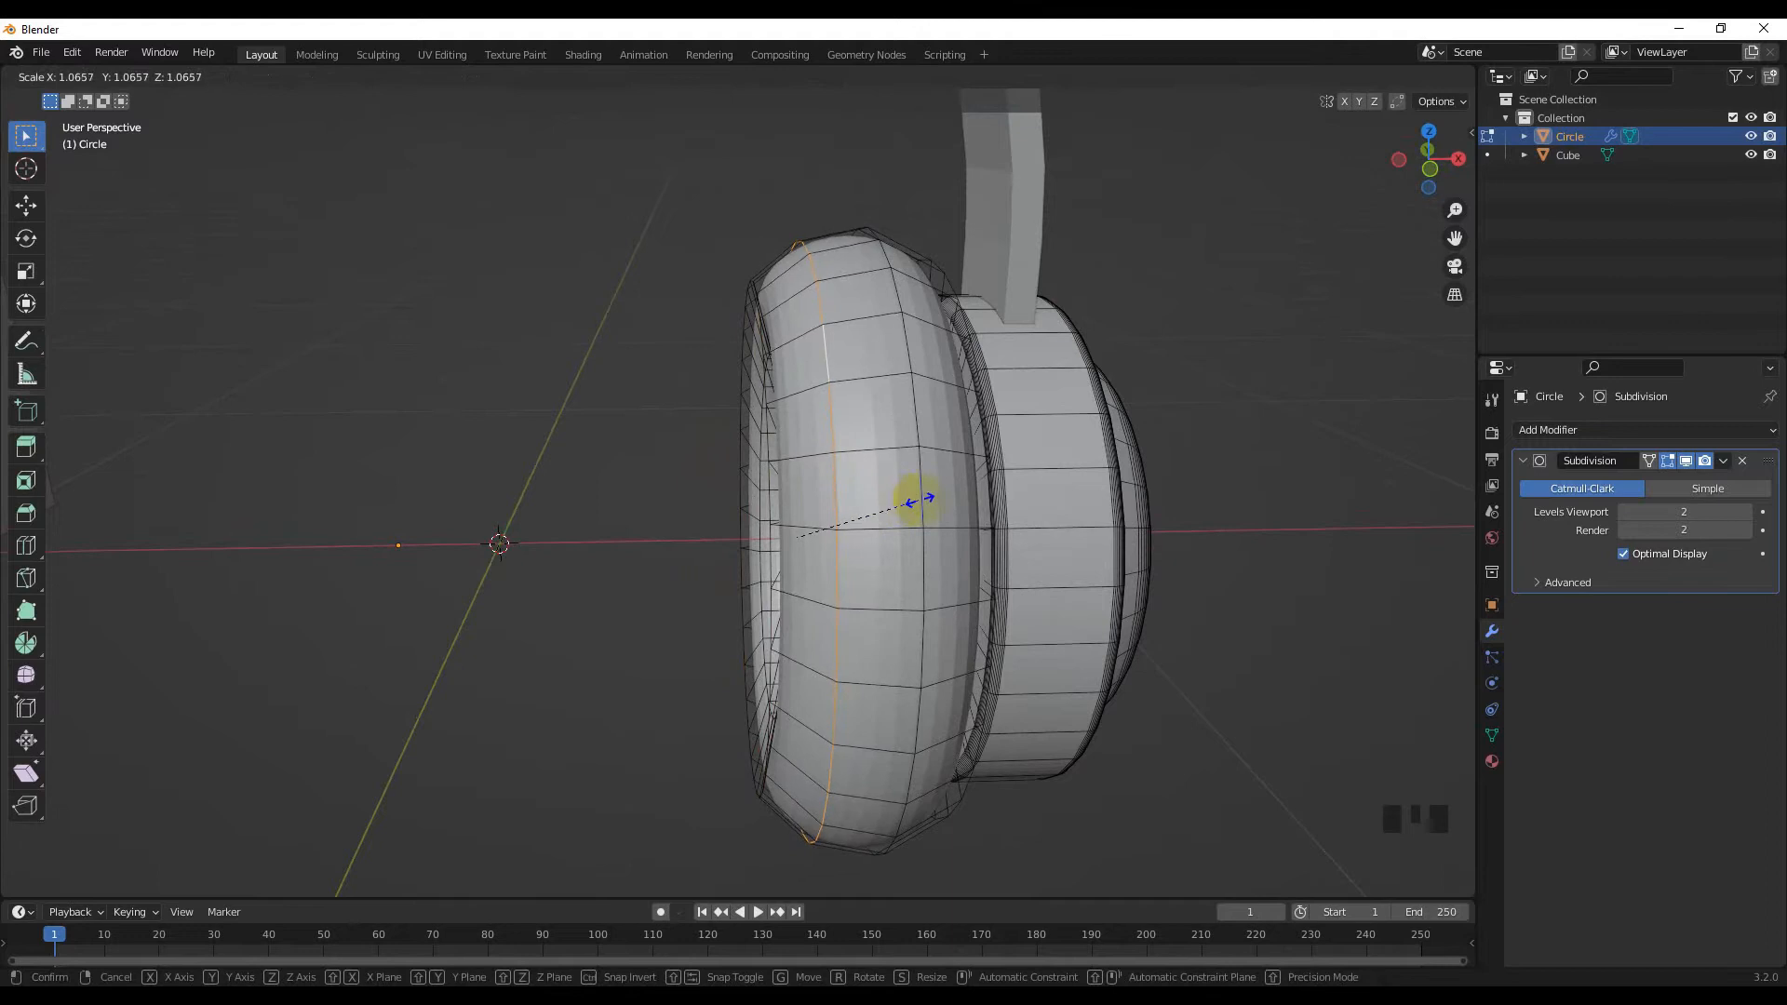
click(926, 500)
mouse_move(926, 500)
middle_down()
mouse_move(969, 494)
mouse_move(977, 531)
mouse_move(1182, 527)
mouse_move(996, 530)
mouse_move(850, 598)
mouse_move(1117, 537)
mouse_move(940, 567)
mouse_move(986, 574)
mouse_move(710, 522)
mouse_move(983, 413)
mouse_move(885, 459)
mouse_move(940, 499)
middle_up()
Adjust the cushion's edge loops along X, pulling the front ones further from the middle ring to deepen it
key(g)
key(x)
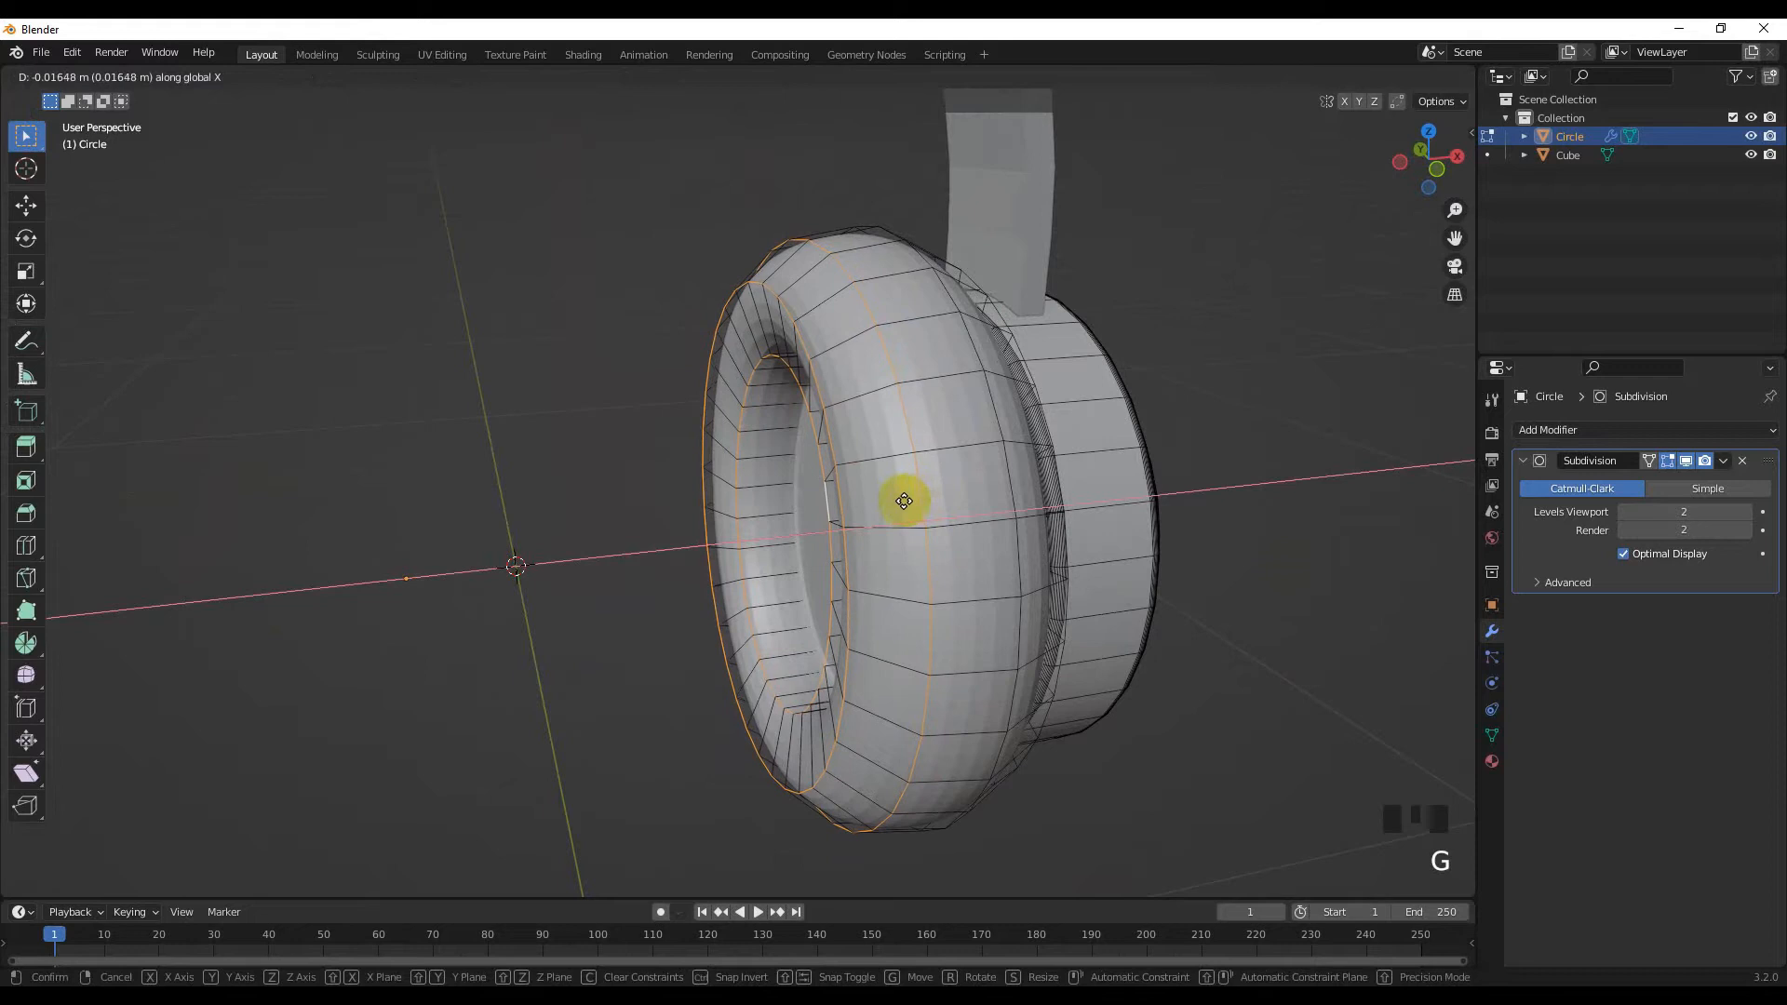
click(826, 509)
middle_drag(826, 509, 855, 524)
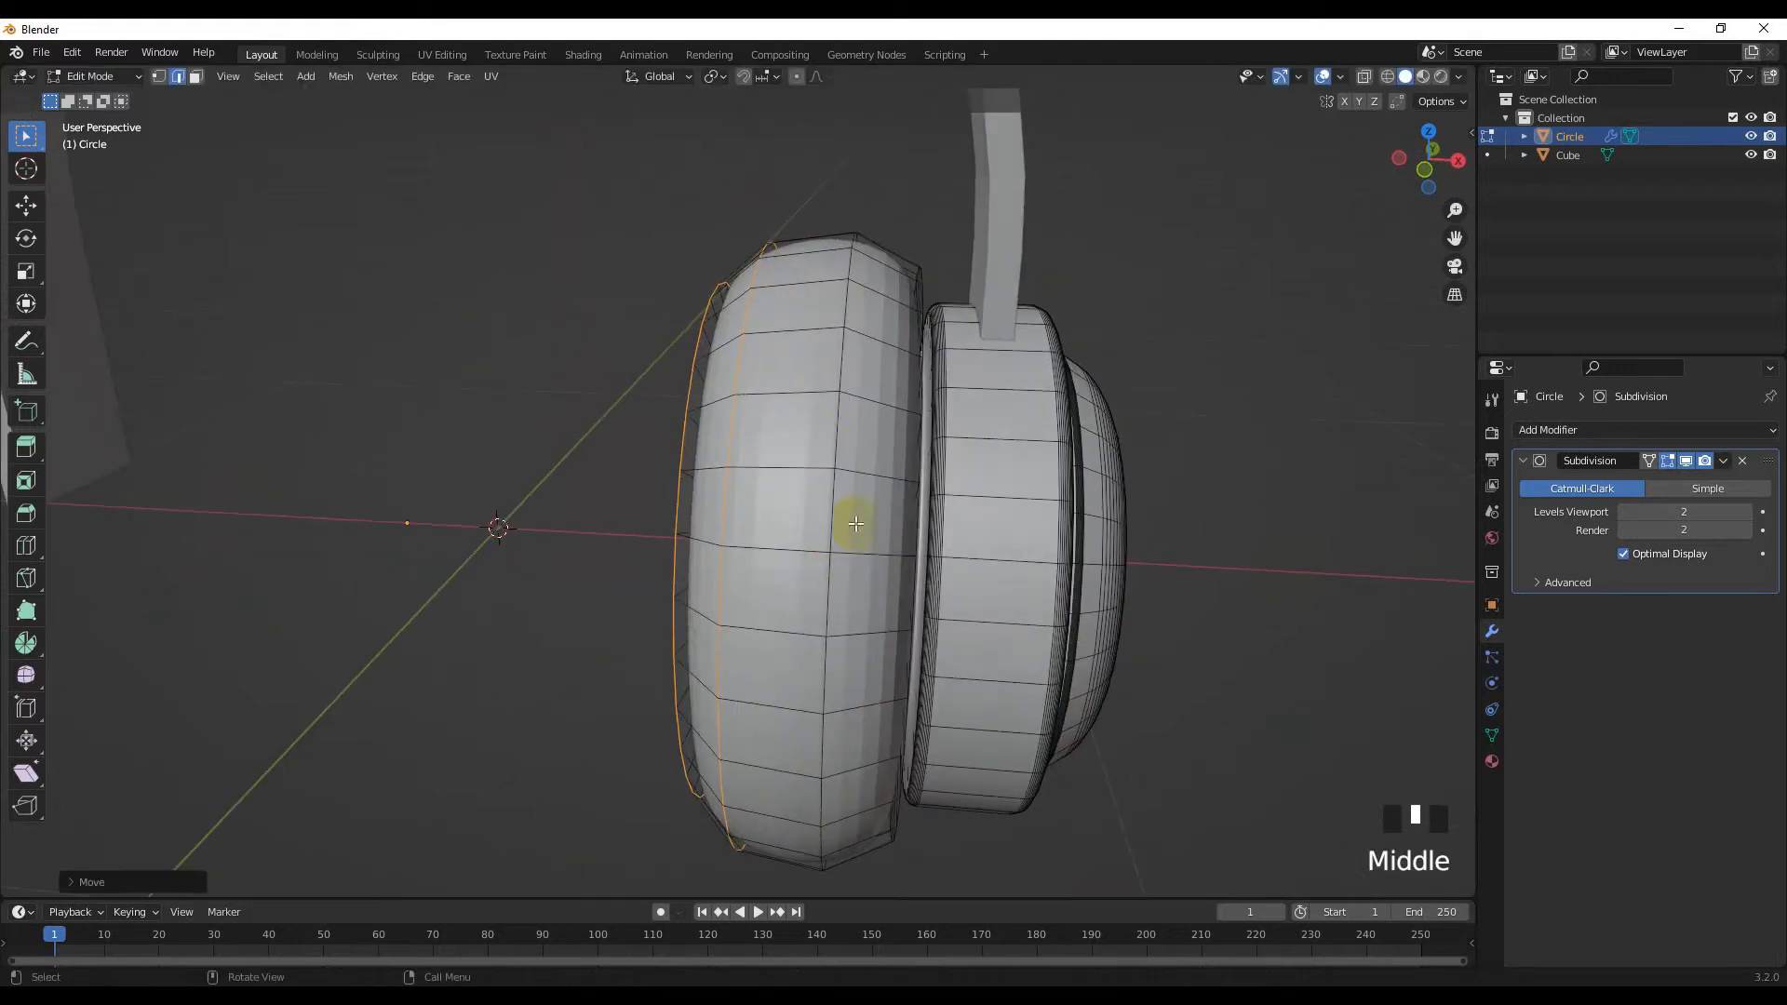
key(g)
key(x)
click(860, 503)
mouse_move(860, 503)
middle_down()
mouse_move(885, 478)
mouse_move(1057, 471)
mouse_move(909, 483)
mouse_move(931, 507)
mouse_move(857, 530)
middle_up()
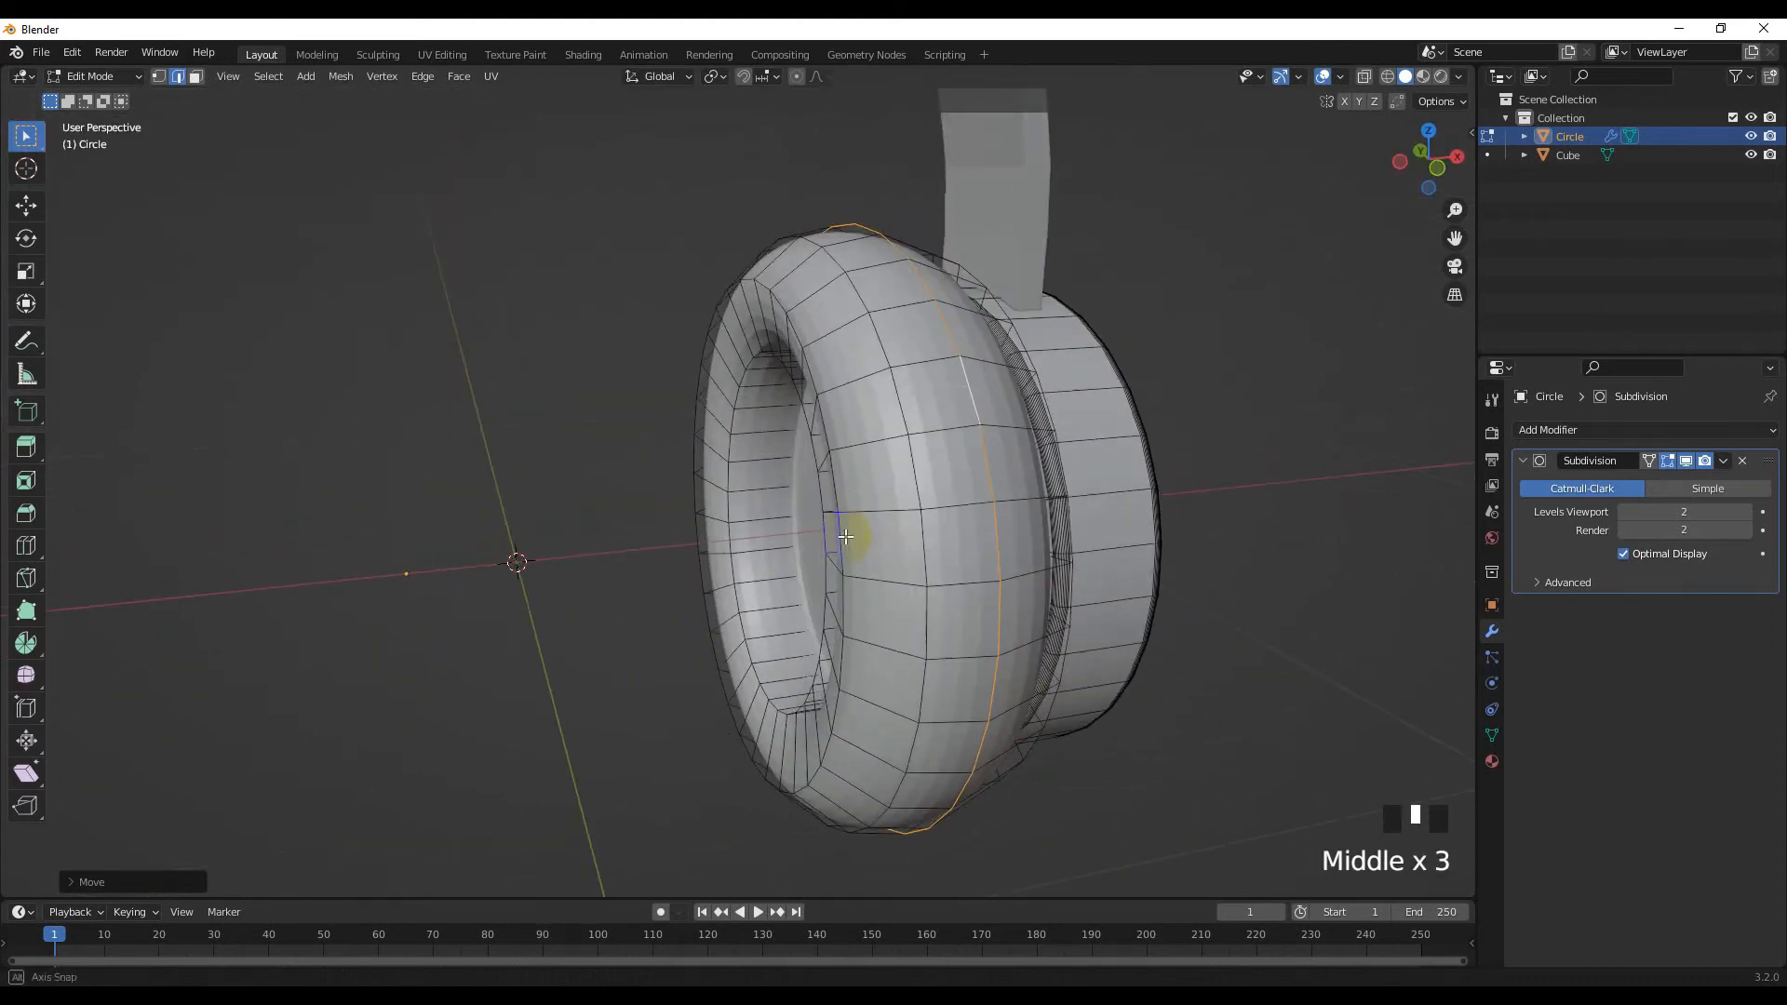
Return to Object Mode, shade the ear cup smooth and enable Auto Smooth at 30°
key(Tab)
right_click(912, 495)
click(912, 496)
click(1492, 735)
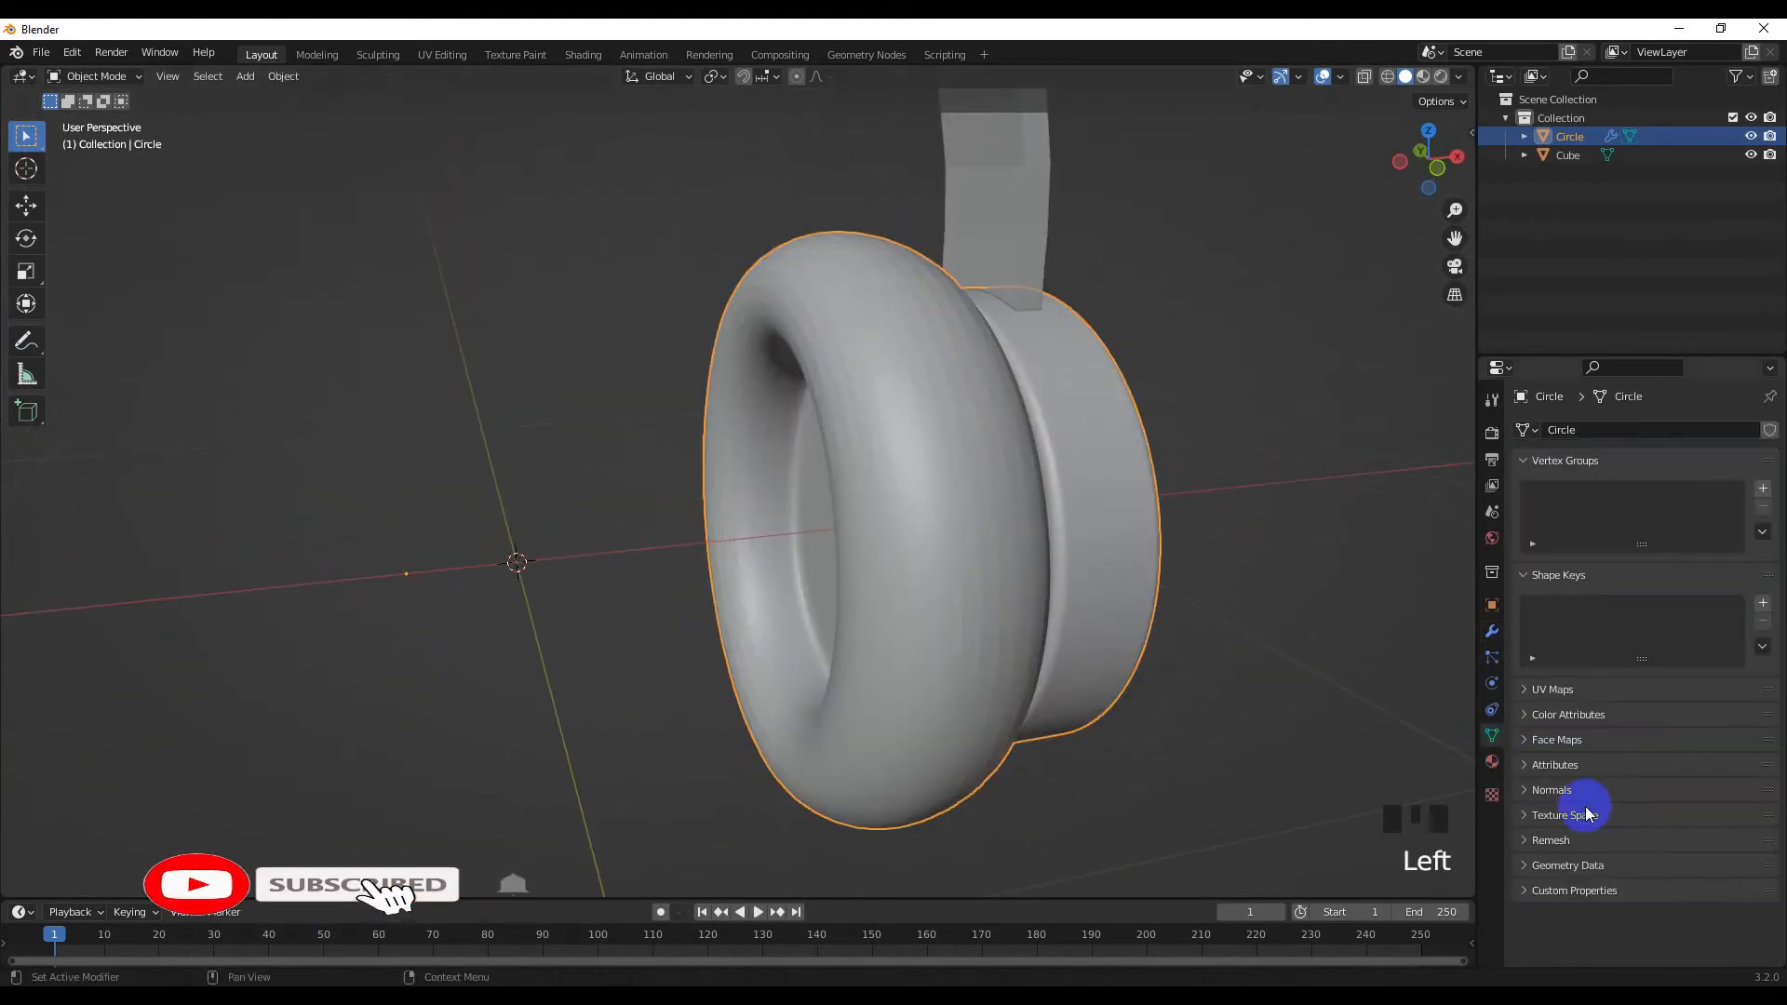
click(1552, 790)
Cut a centred edge loop around the ear cup's middle ring and separate it into its own object
middle_drag(1397, 701, 978, 494)
key(Tab)
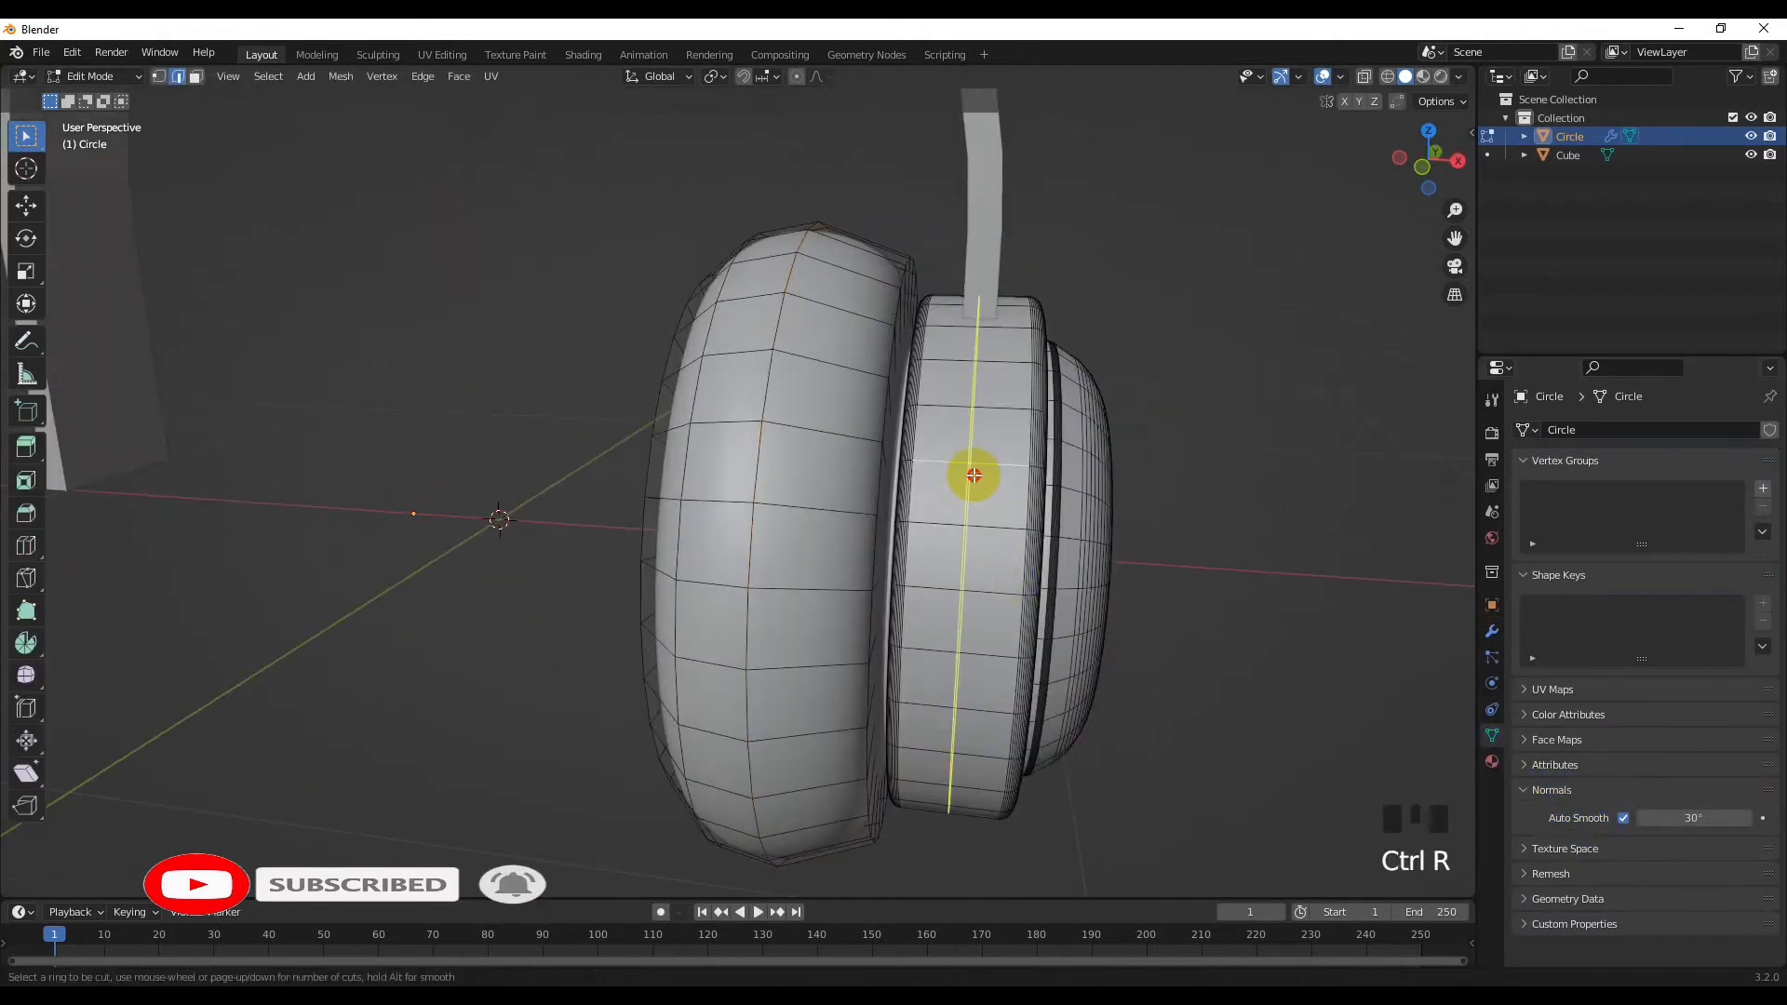
click(973, 475)
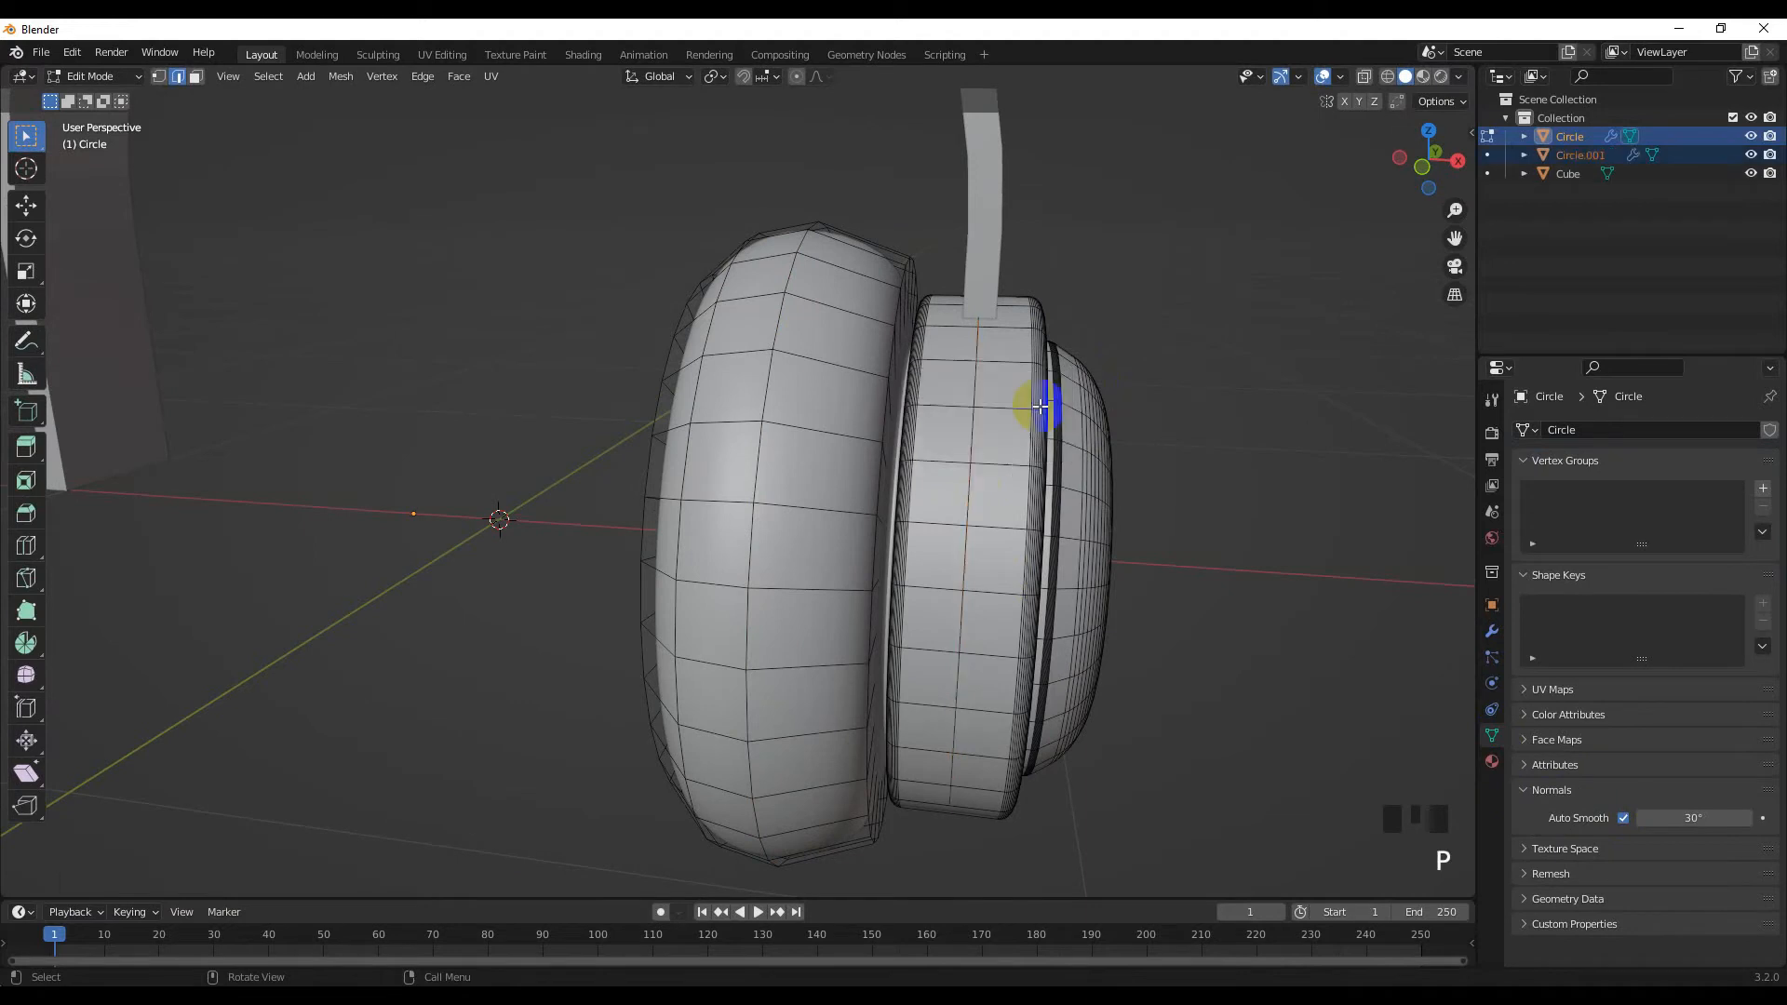
key(Tab)
click(994, 410)
click(971, 410)
click(970, 410)
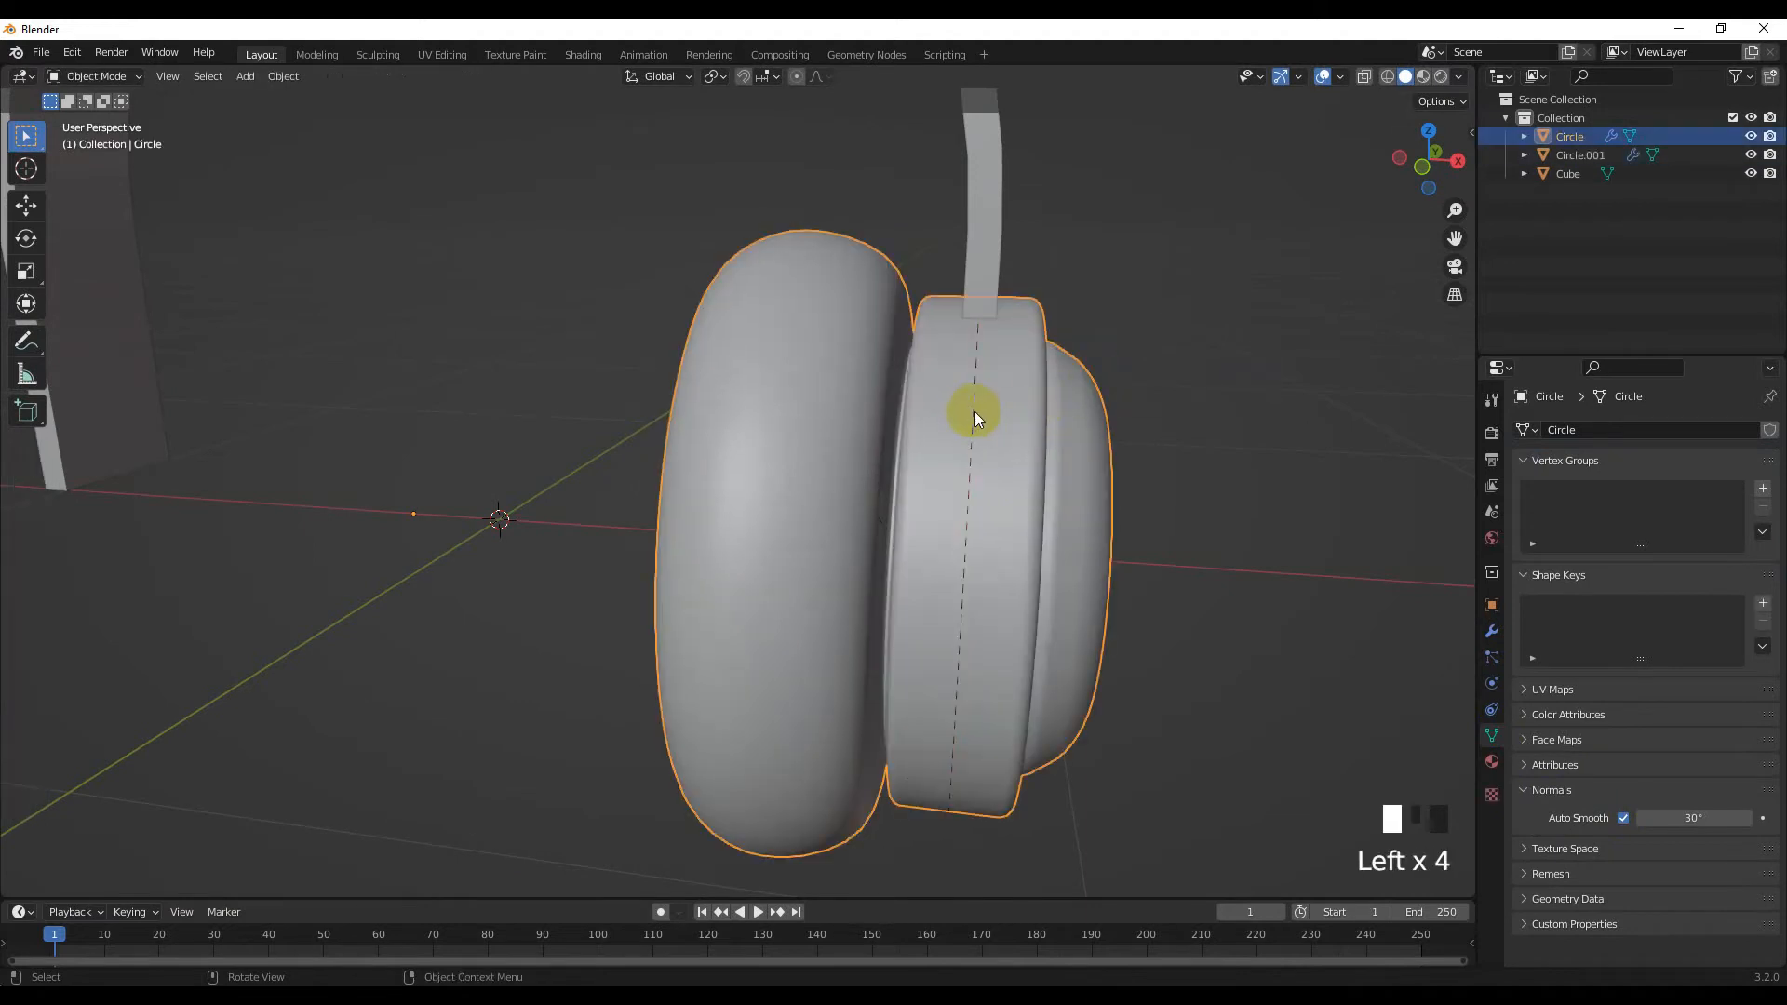
scroll(972, 426, down, 4)
scroll(964, 439, up, 4)
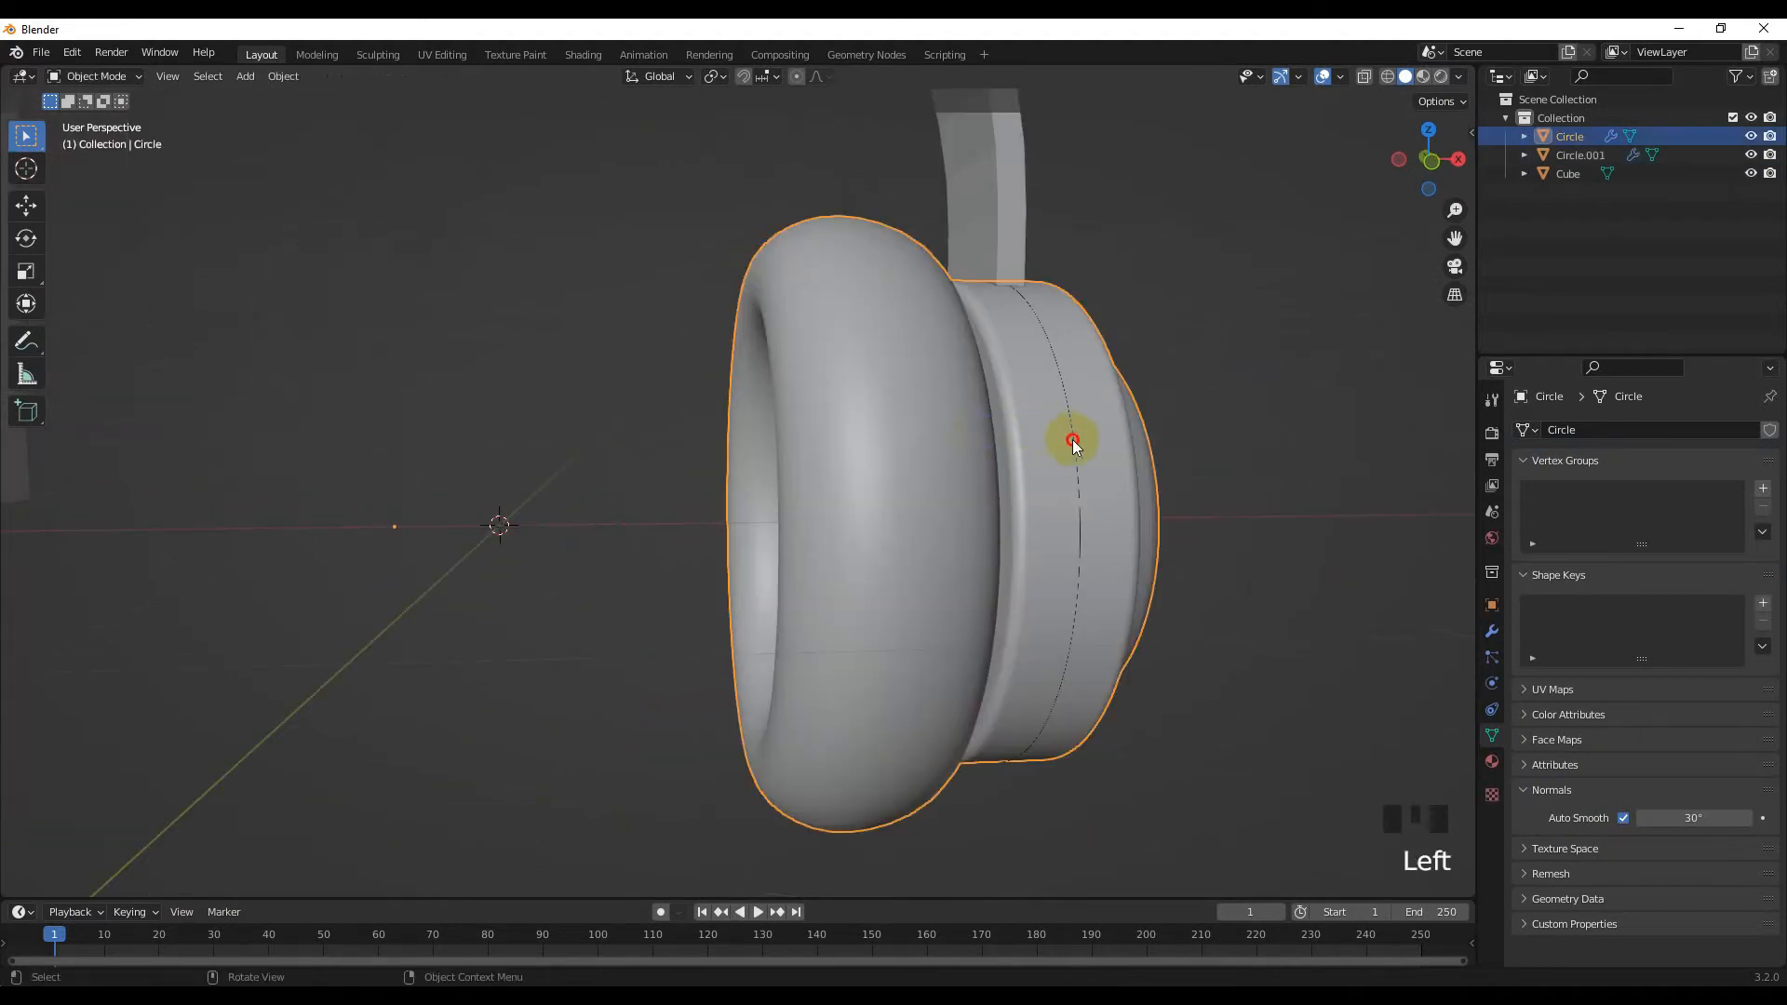
Select the separated ring loop and convert it to a curve
click(1073, 443)
right_click(1075, 479)
mouse_move(1024, 523)
click(1185, 522)
Give the ring curve a round bevel with depth 0.164 m and resolution 8, and shade it smooth
click(1555, 735)
scroll(1605, 770, down, 3)
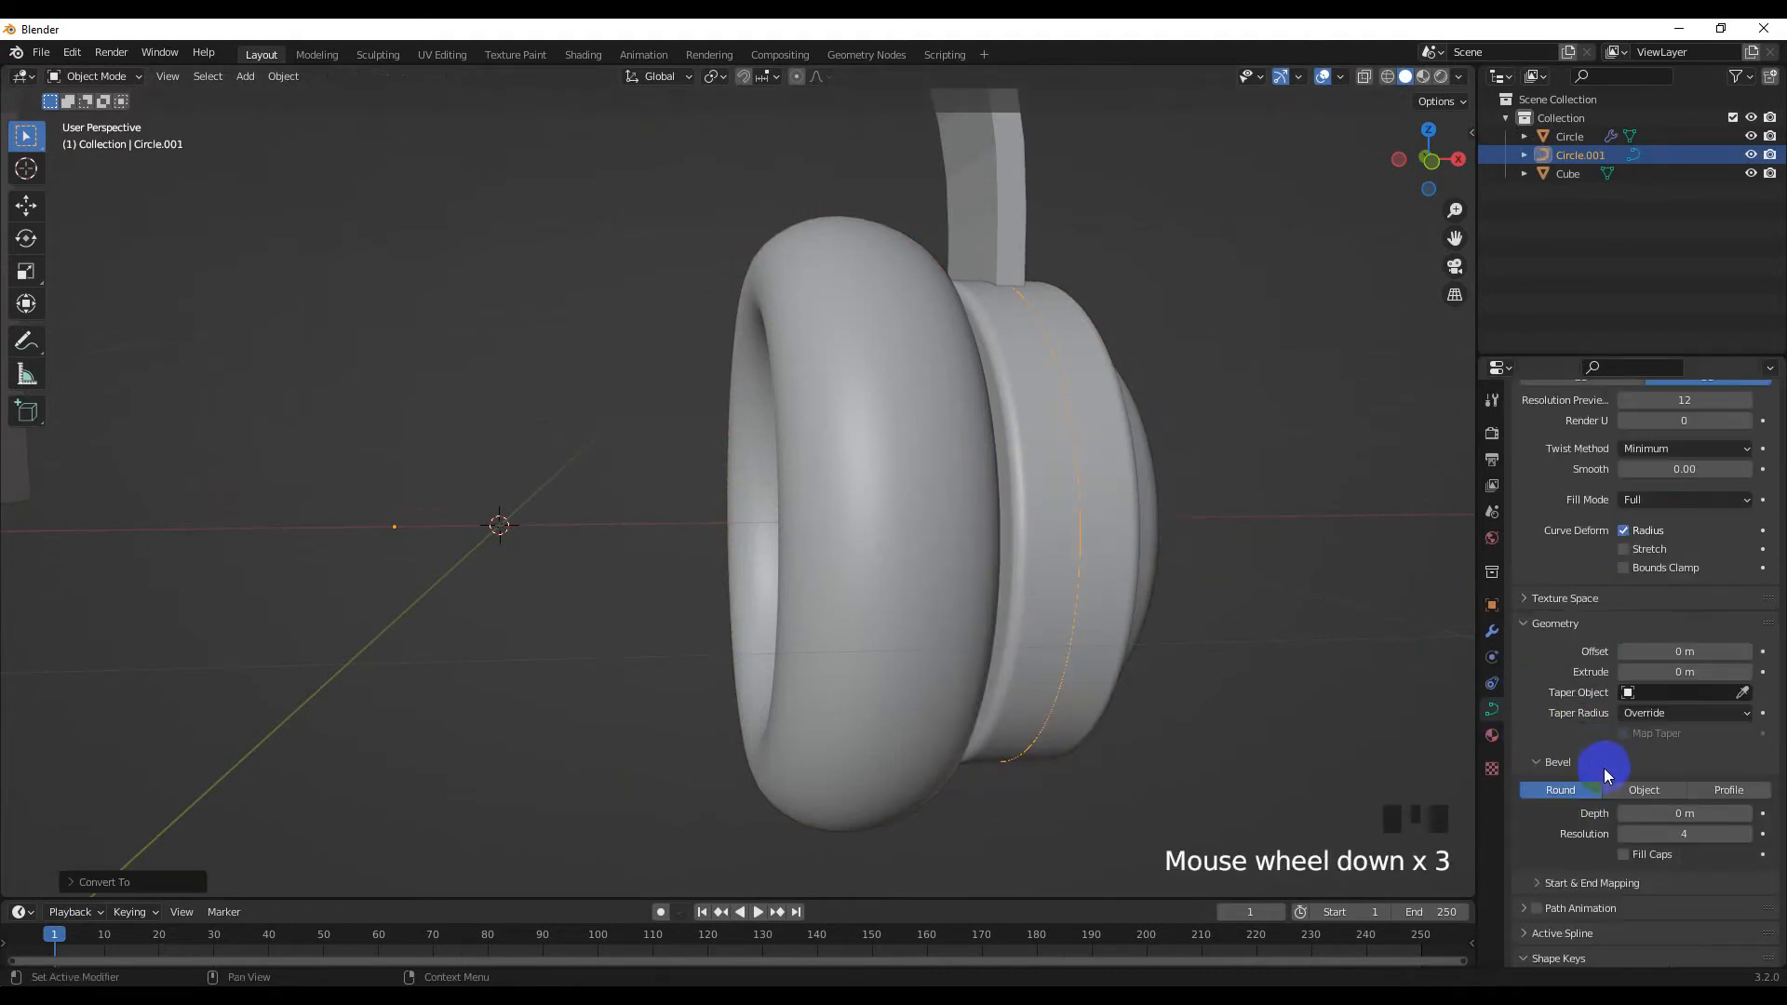
shift+drag(1686, 813, 1321, 746)
middle_drag(1321, 747, 1291, 740)
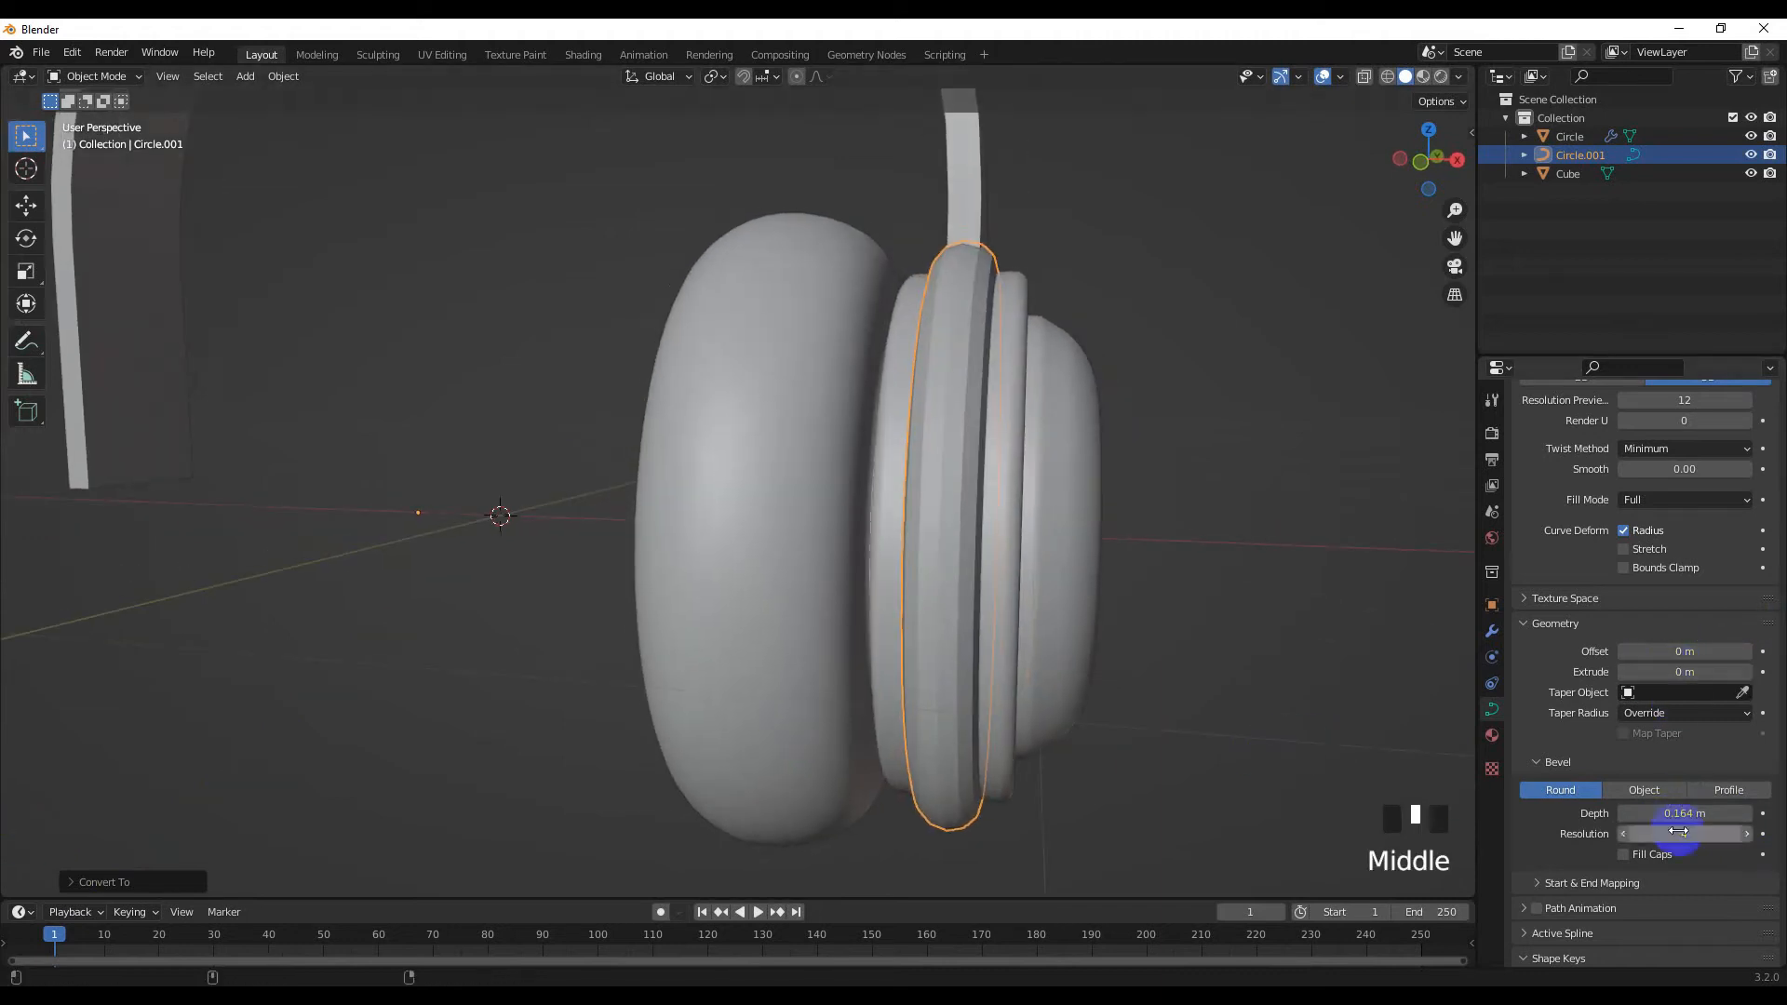
shift+drag(1677, 831, 1710, 831)
right_click(921, 532)
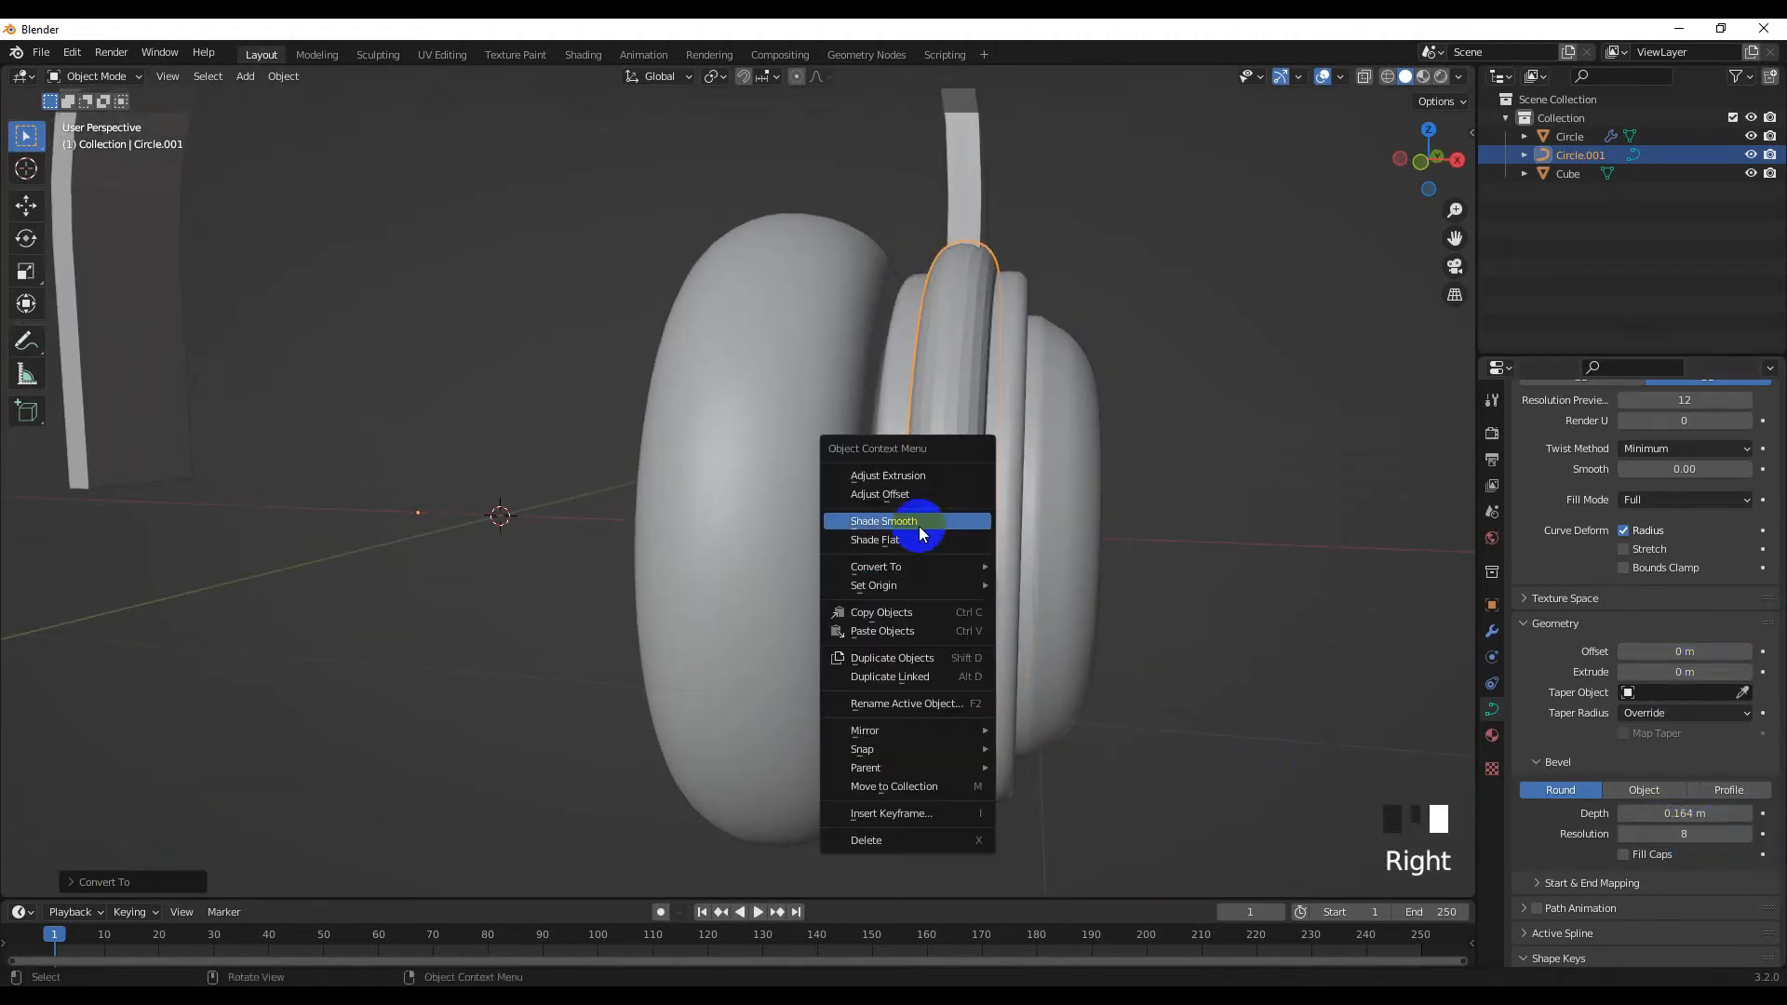
click(888, 540)
right_click(887, 540)
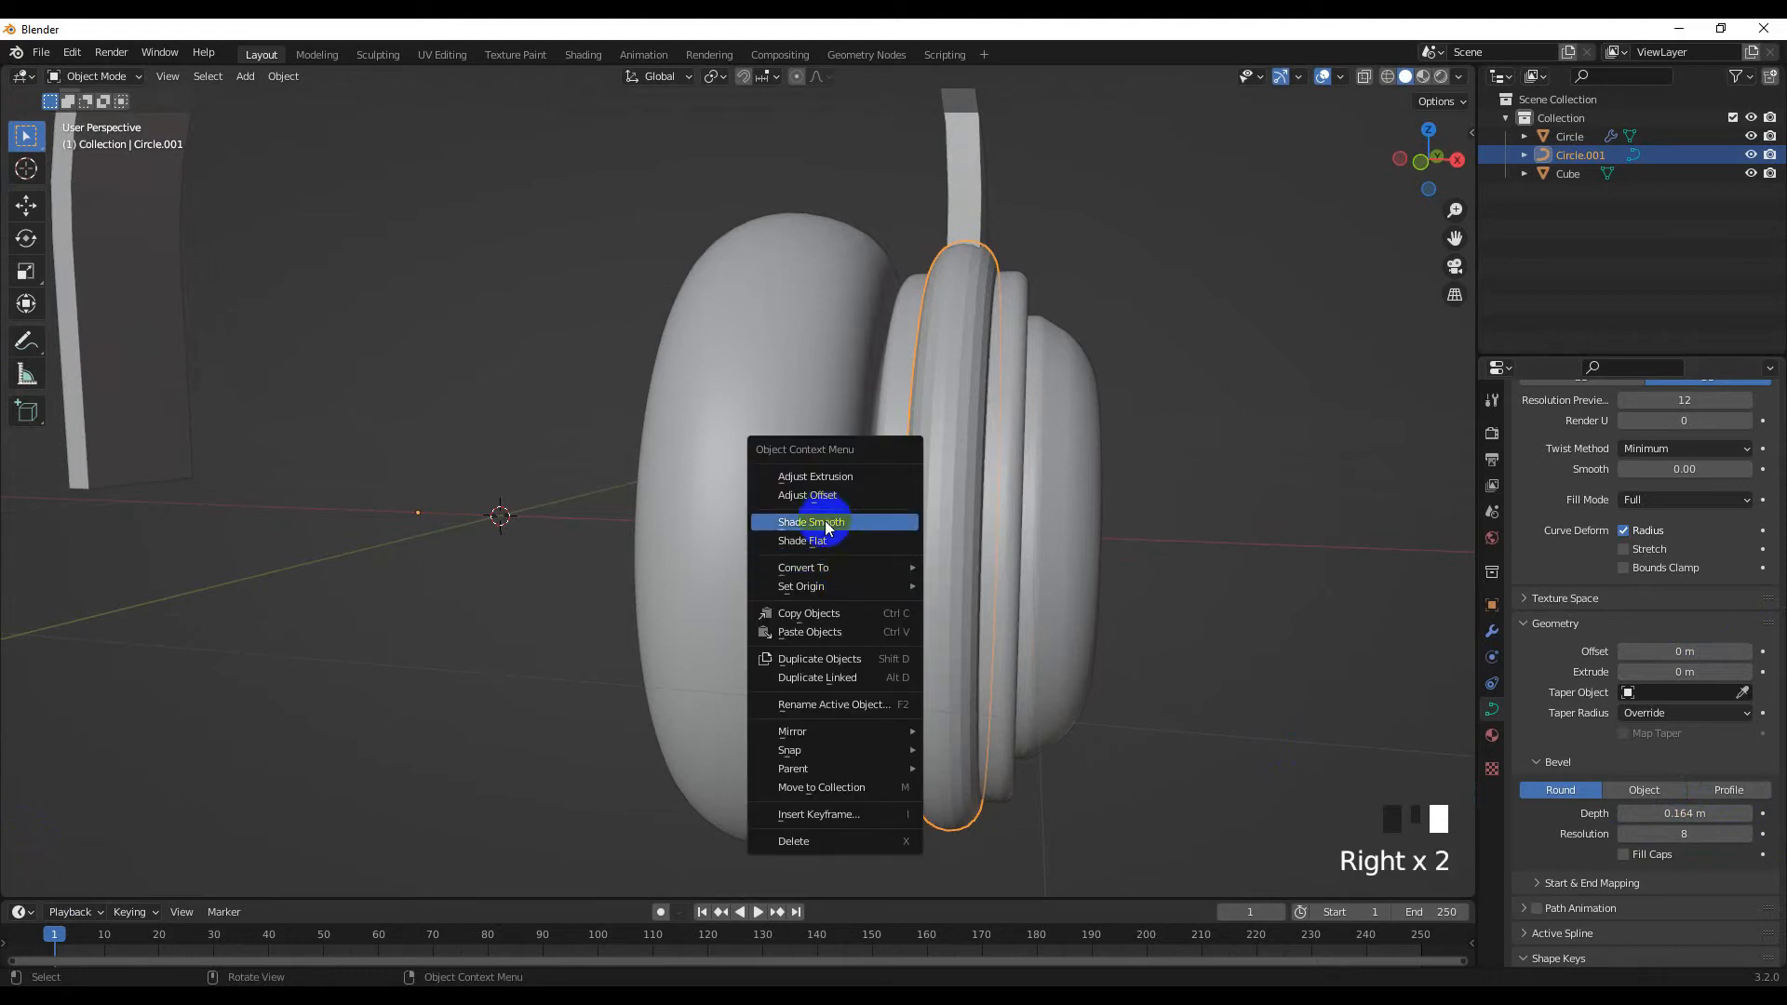
middle_drag(1013, 539, 802, 687)
Lower the headband along Z so that its end sinks further into the ear cup
click(1075, 637)
click(970, 574)
click(895, 546)
middle_drag(895, 546, 701, 609)
scroll(874, 568, down, 3)
key(g)
key(z)
click(858, 596)
Turn on X-ray in Edit Mode and widen both bottom ends of the band along Y into a flare
key(Tab)
scroll(701, 609, up, 3)
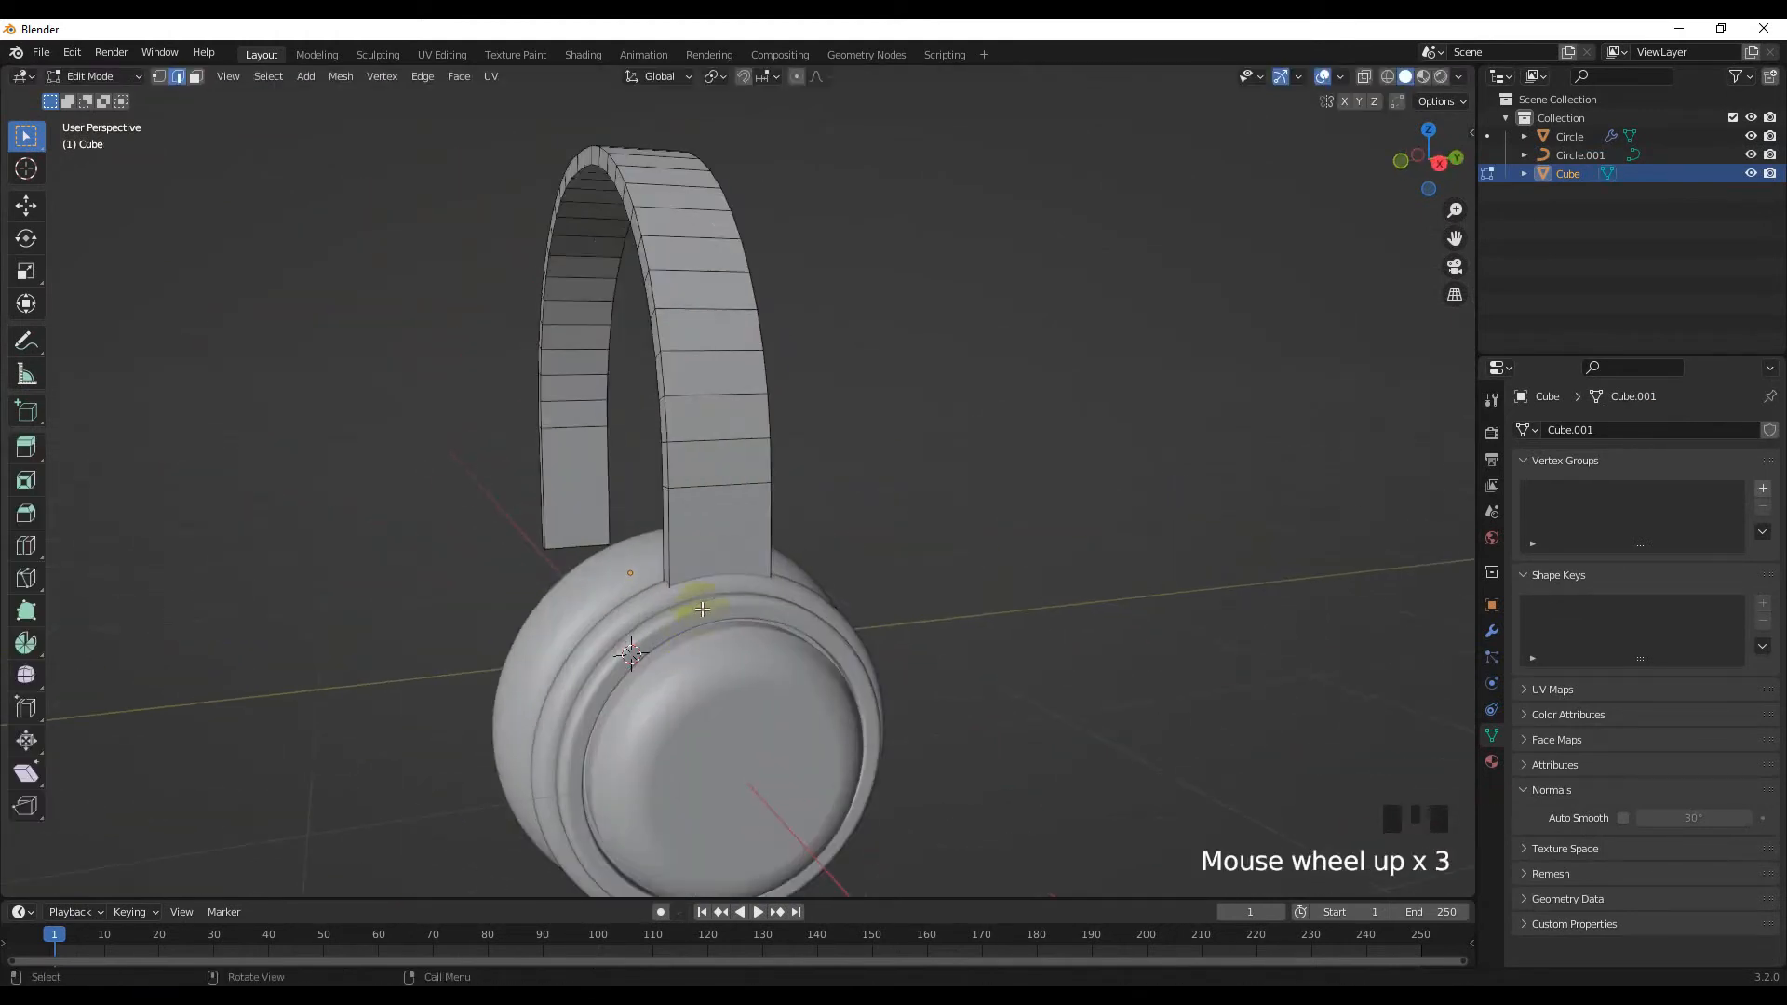
click(1363, 78)
key(KP_1)
middle_drag(850, 559, 650, 570)
drag(606, 611, 799, 703)
middle_drag(798, 703, 995, 645)
scroll(466, 550, down, 4)
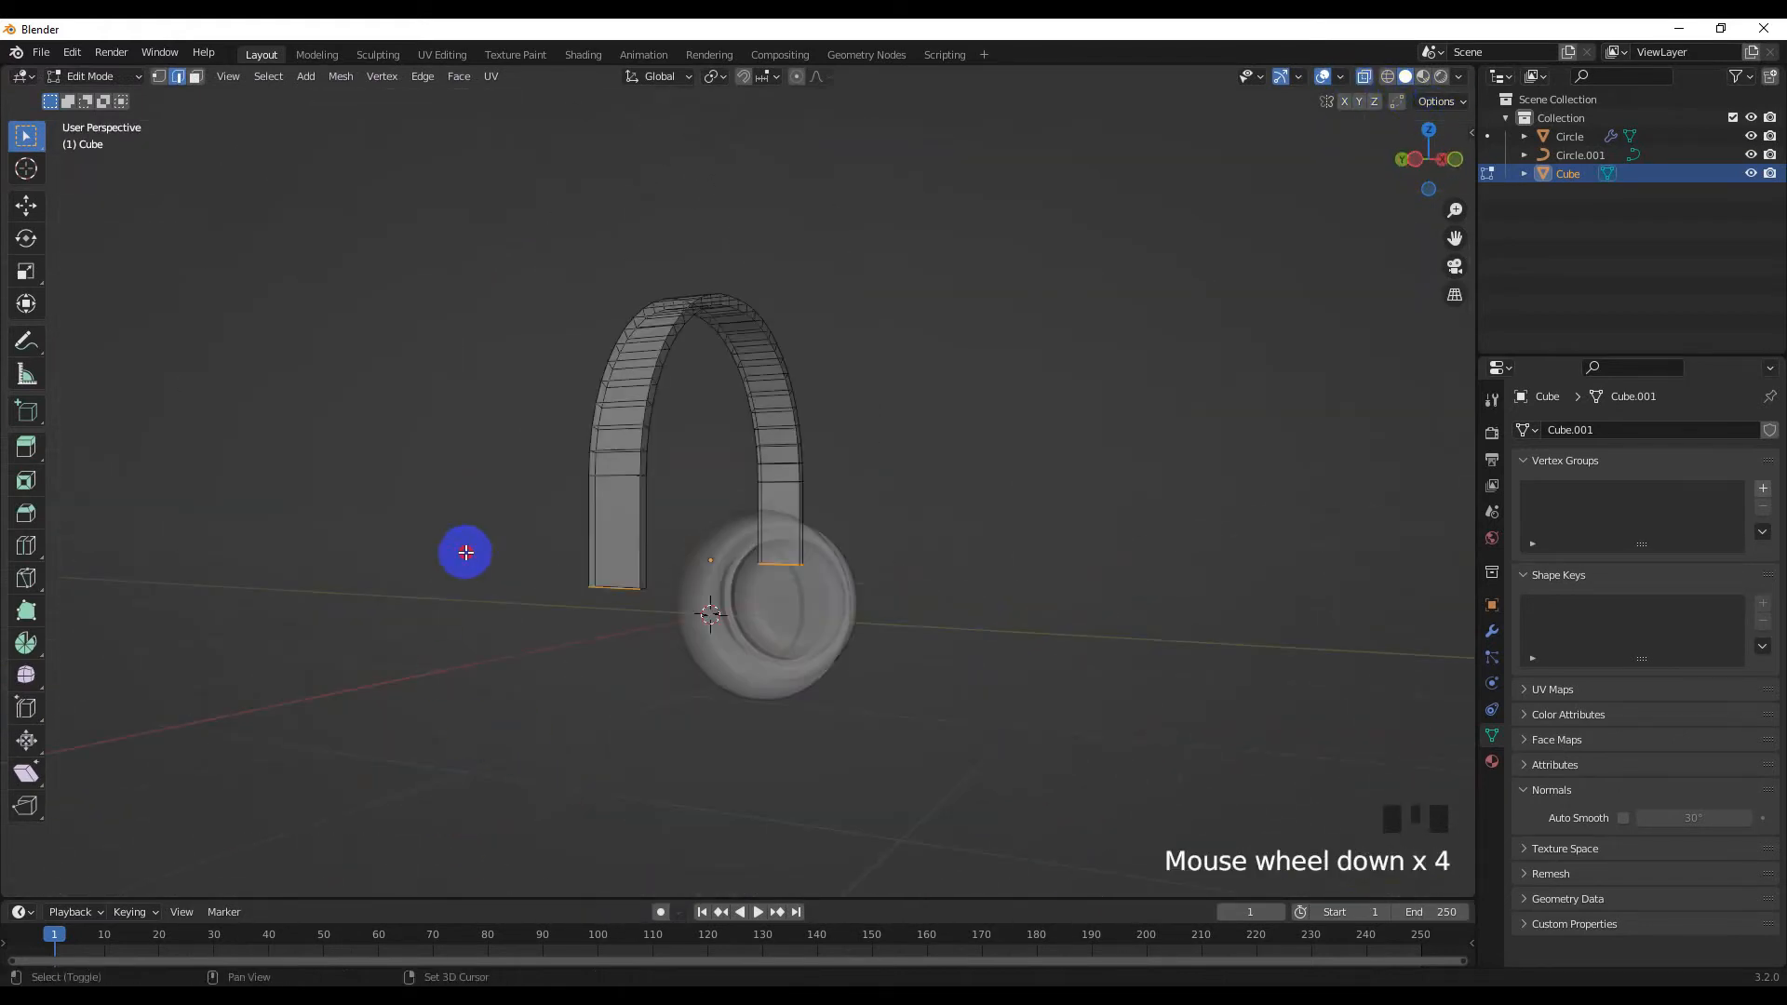
scroll(790, 658, up, 2)
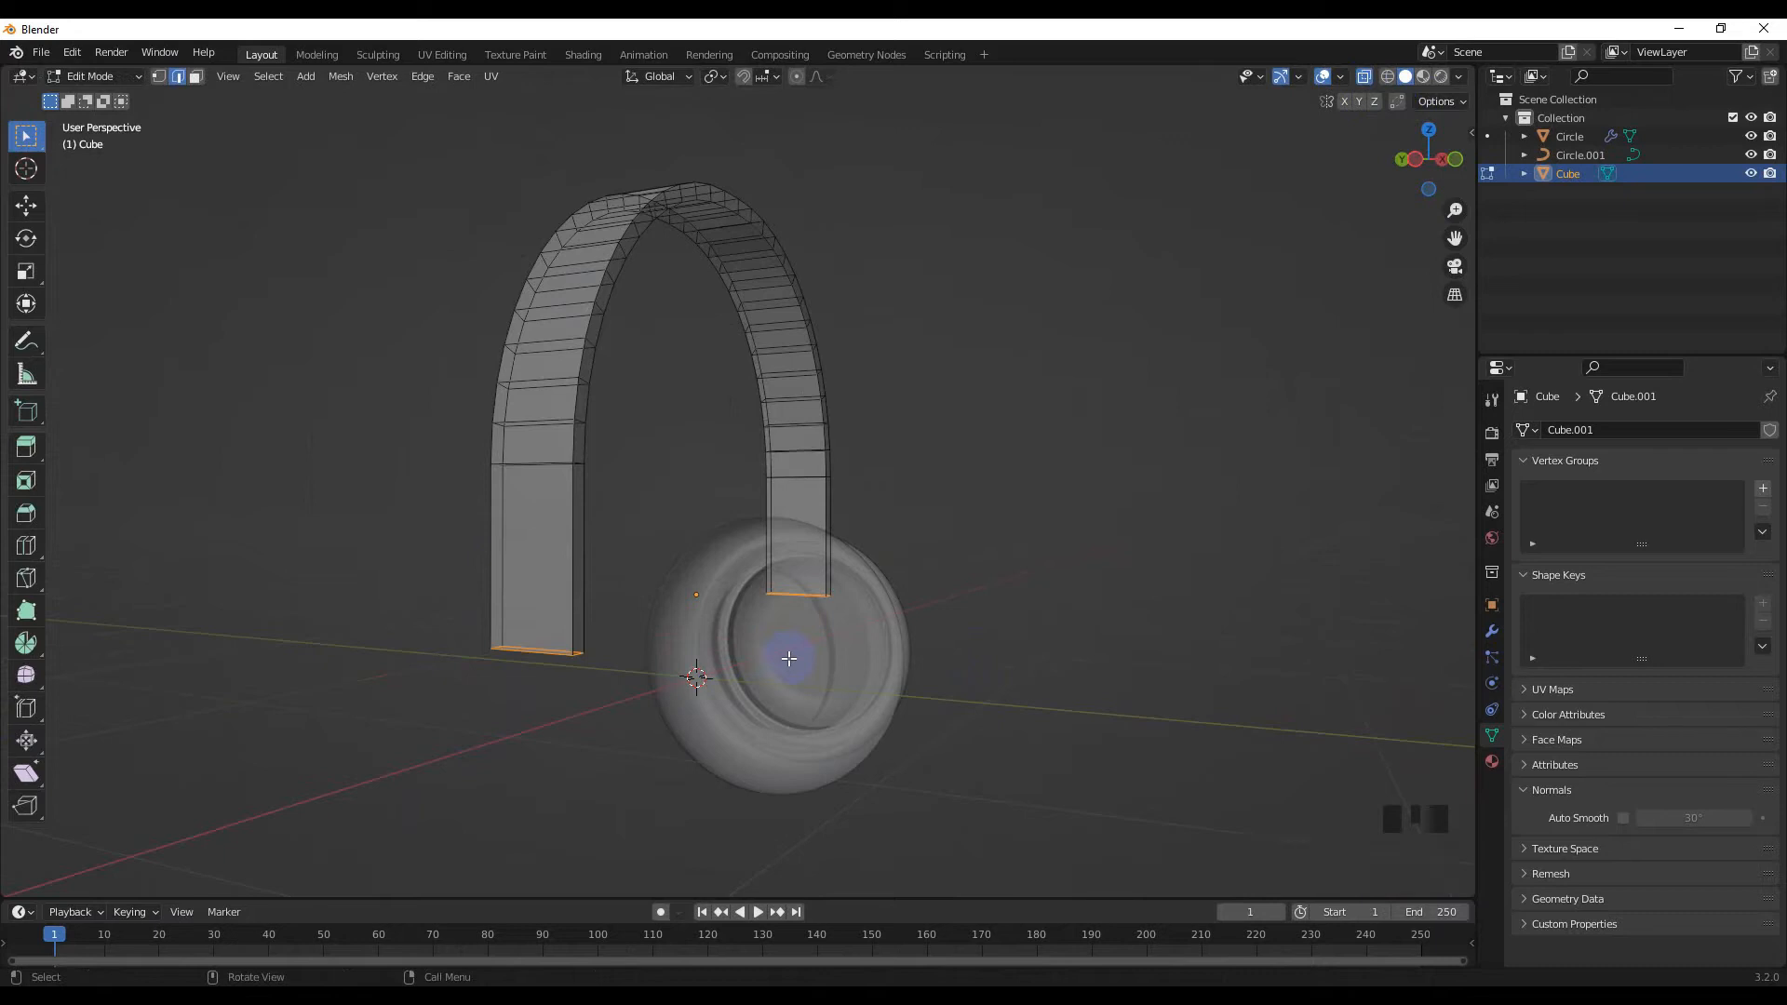
key(s)
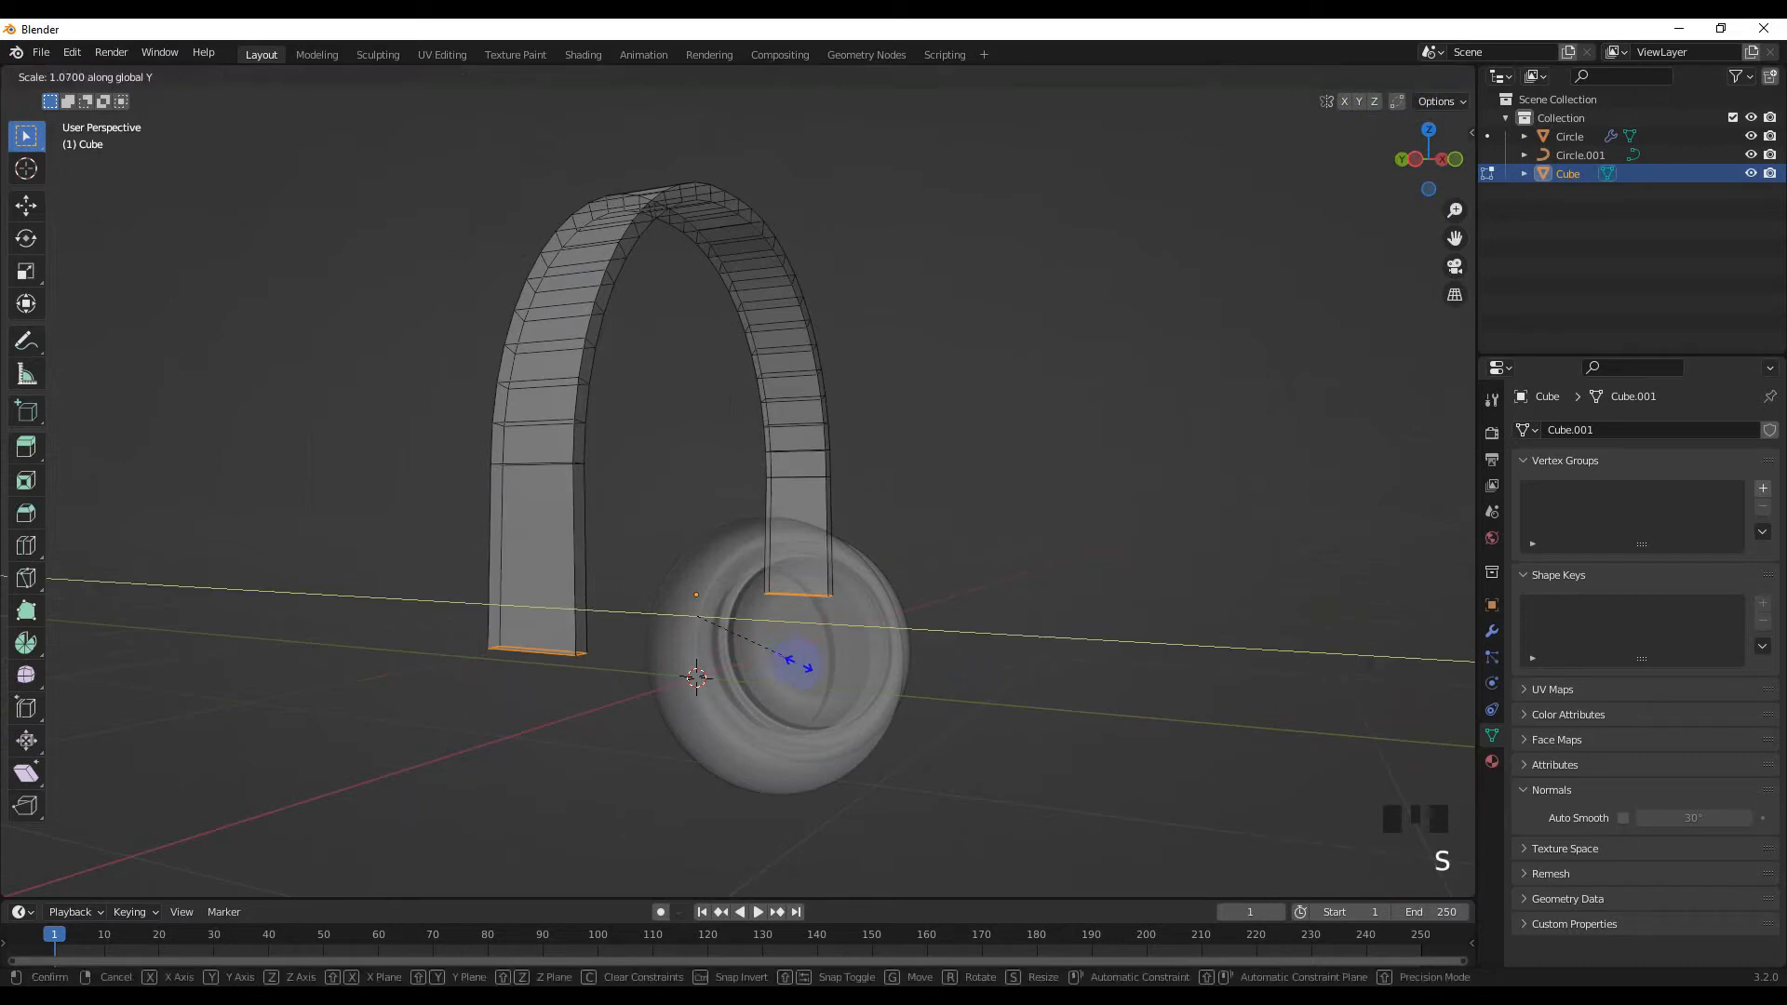
click(845, 686)
key(KP_3)
key(s)
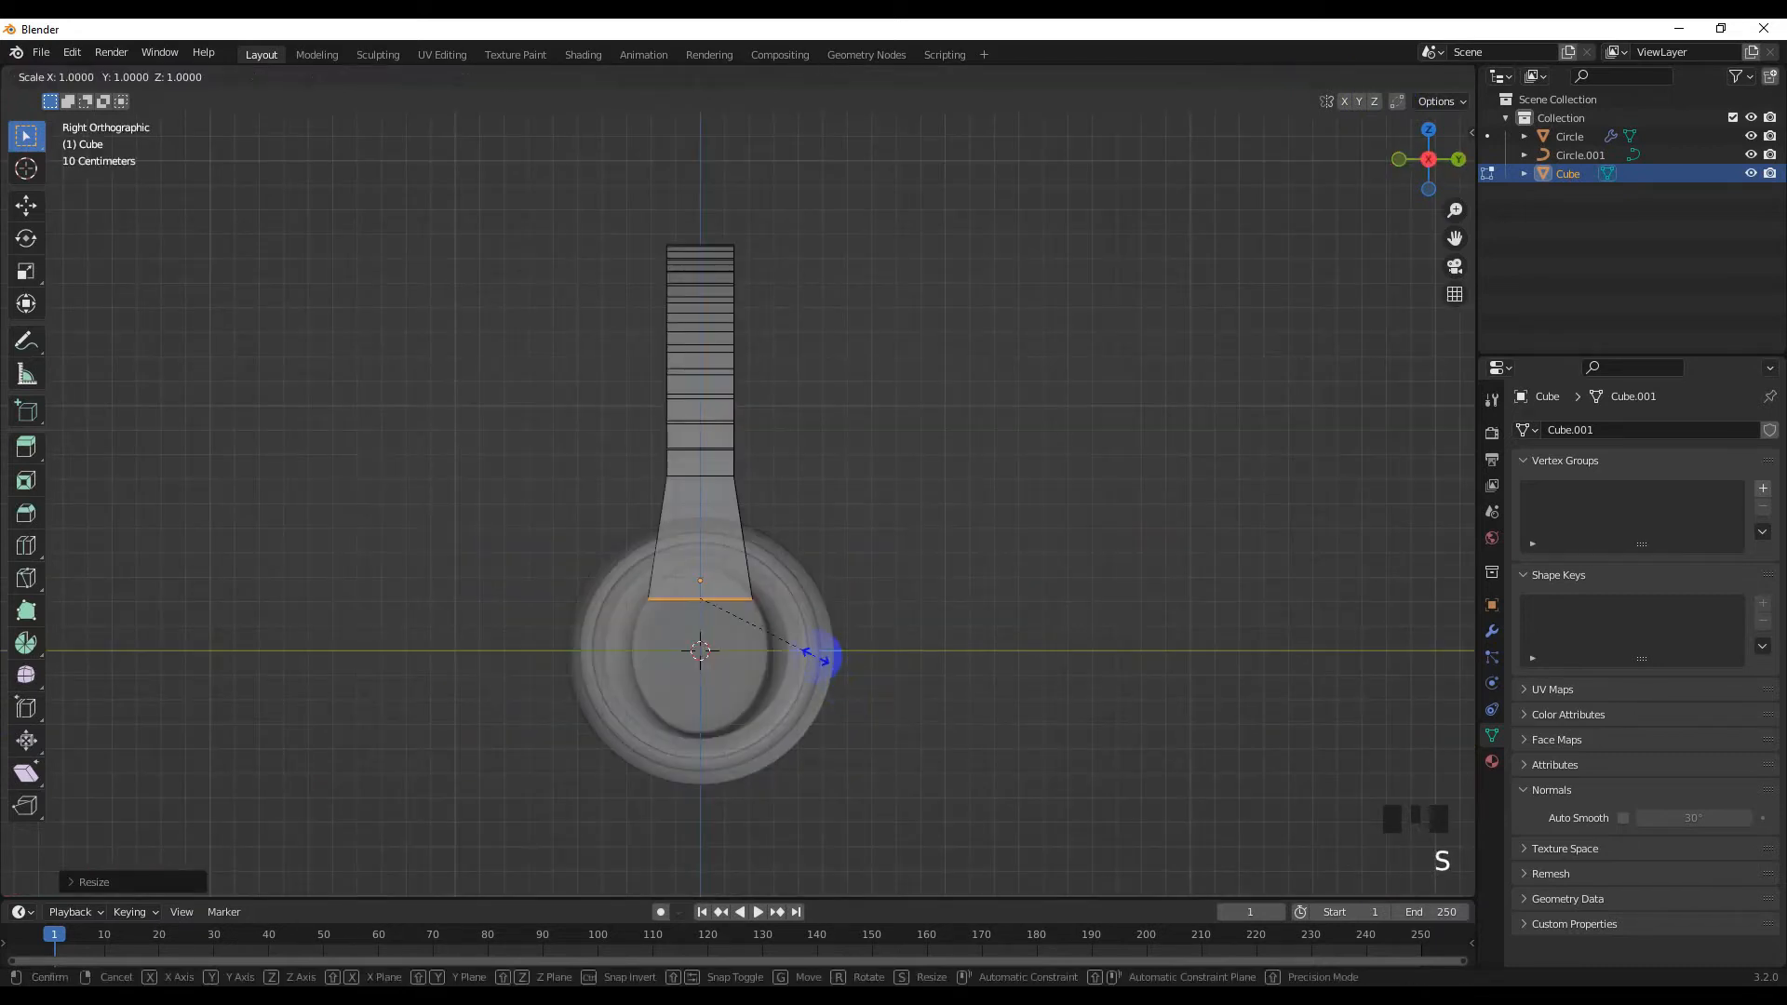
click(842, 672)
Lower the band's edge loops just above the flared ends along Z and widen them slightly
scroll(715, 485, up, 2)
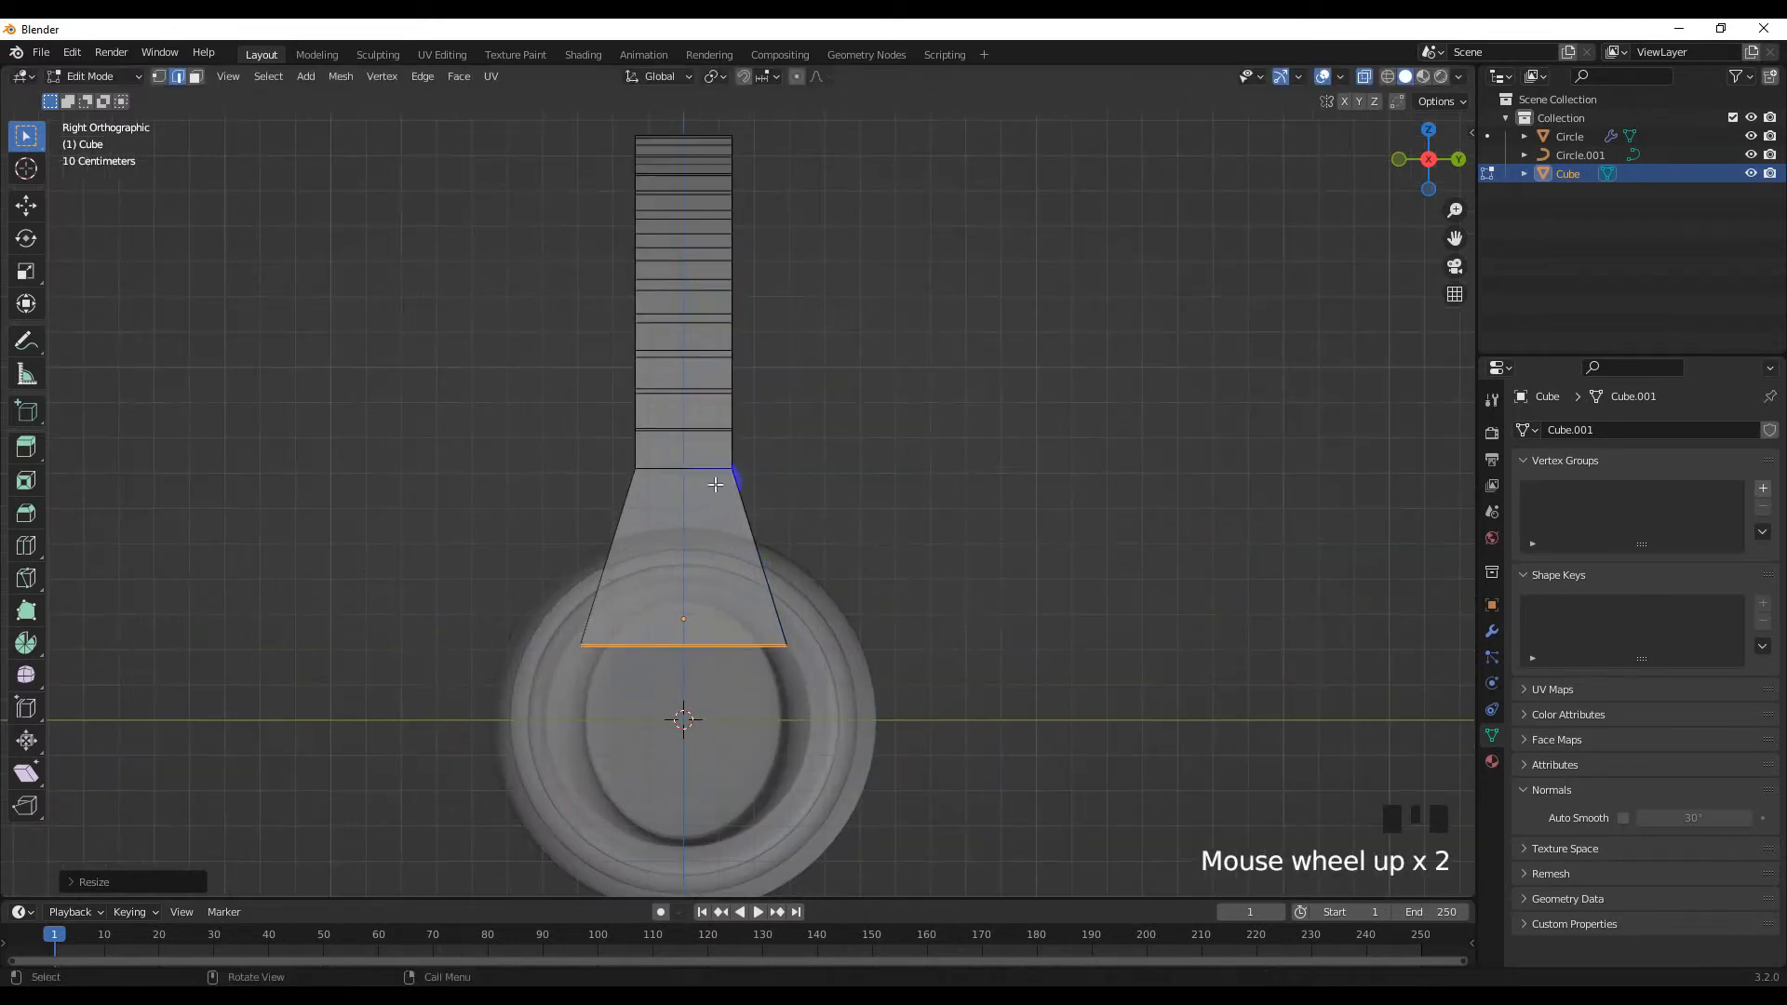
click(770, 494)
key(g)
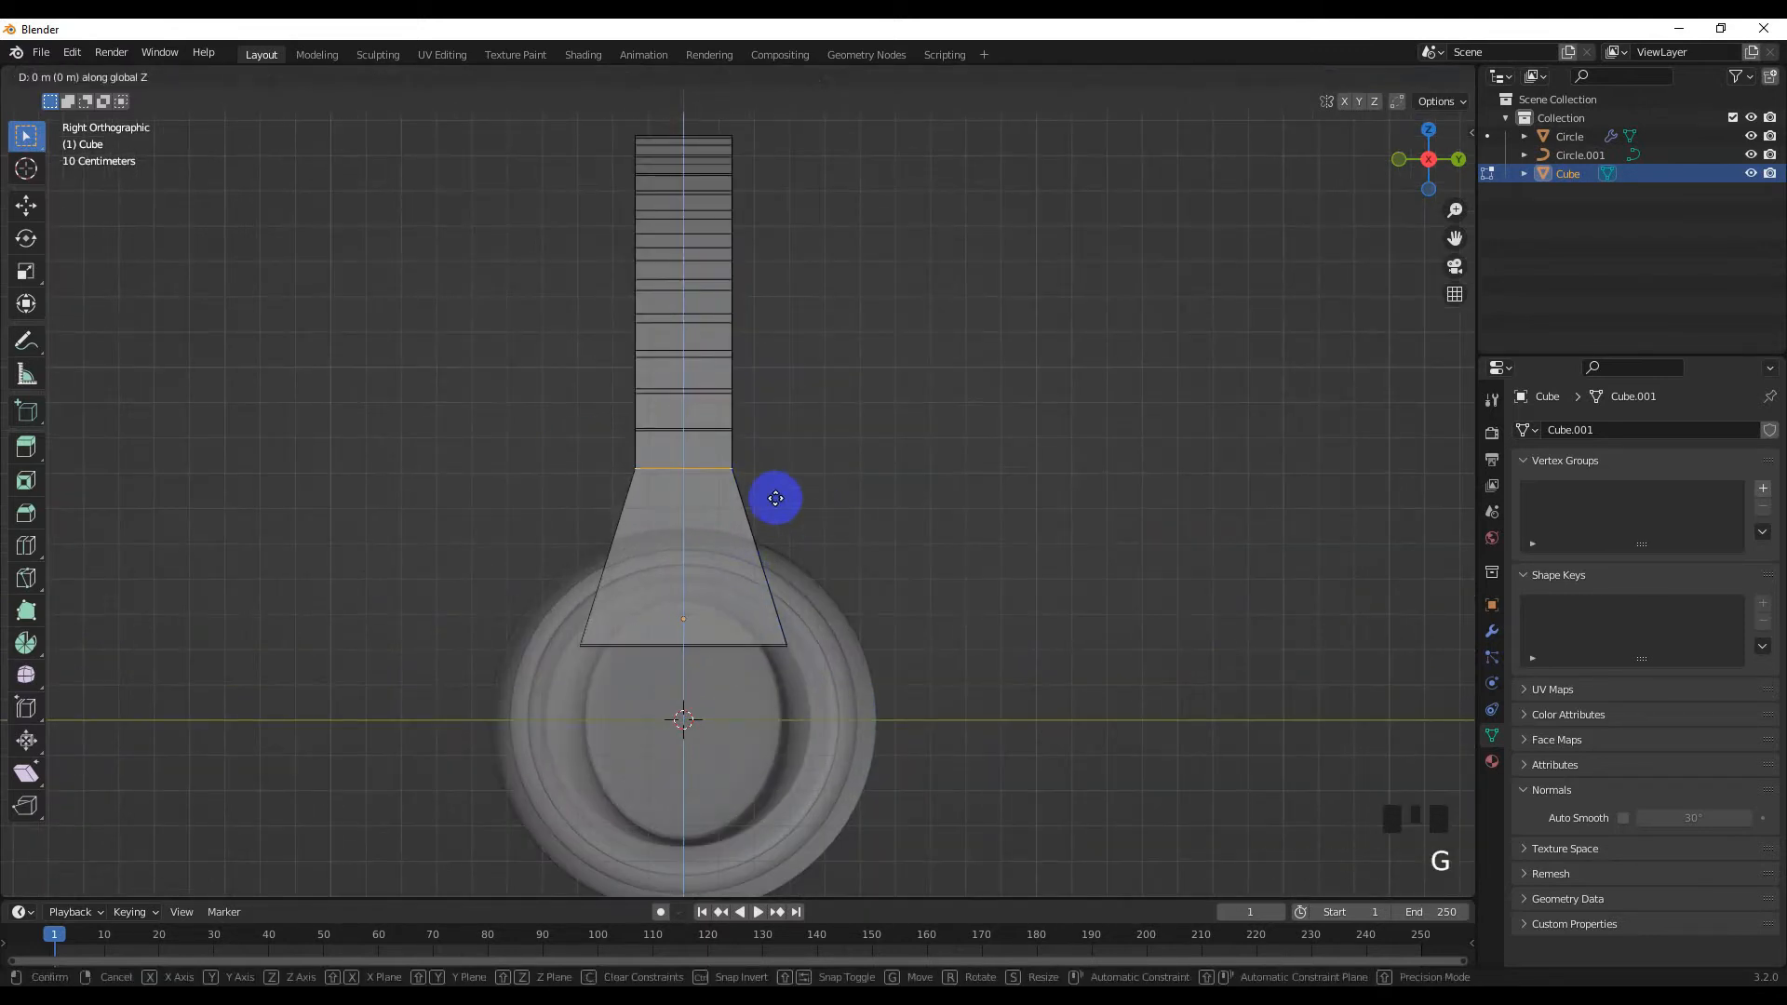
right_click(779, 520)
key(s)
click(790, 522)
Bevel the edge loops above the flares with 13 segments, return to Object Mode and turn off X-ray
key(ctrl+b)
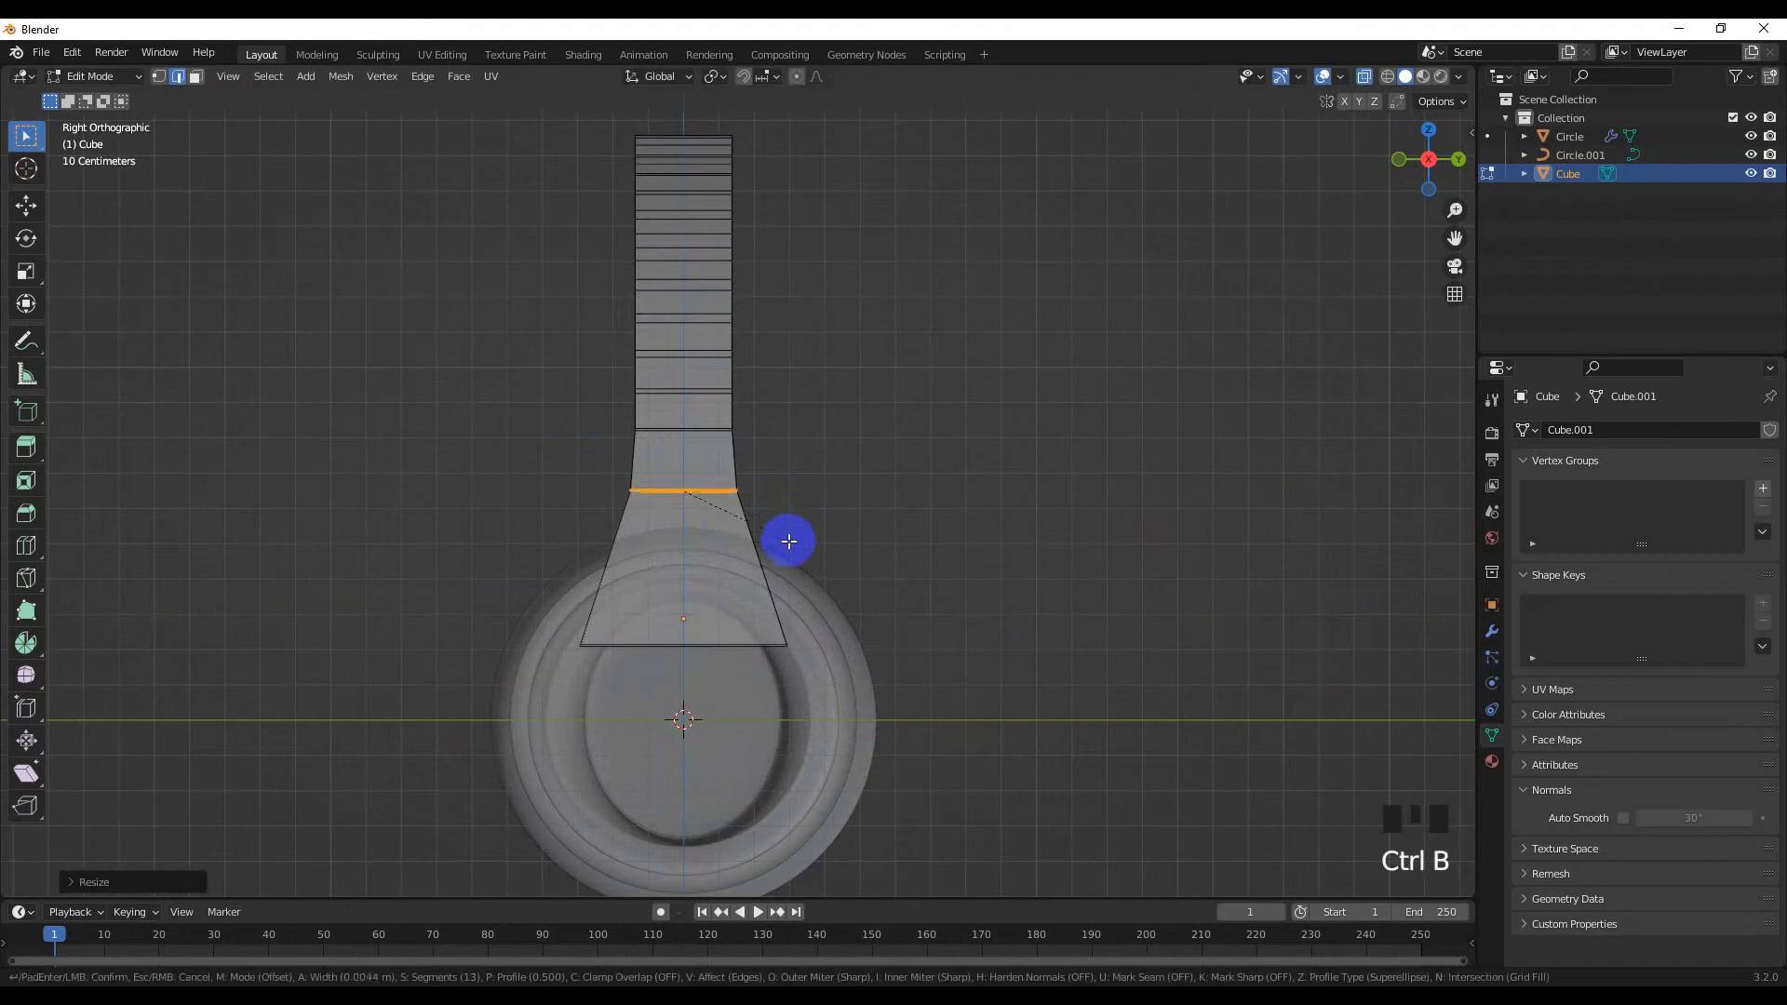
click(804, 583)
middle_drag(804, 583, 828, 557)
scroll(745, 558, down, 4)
key(Tab)
click(835, 493)
scroll(744, 511, up, 3)
shift+middle_drag(615, 404, 730, 390)
click(709, 464)
click(1364, 76)
middle_drag(885, 344, 547, 443)
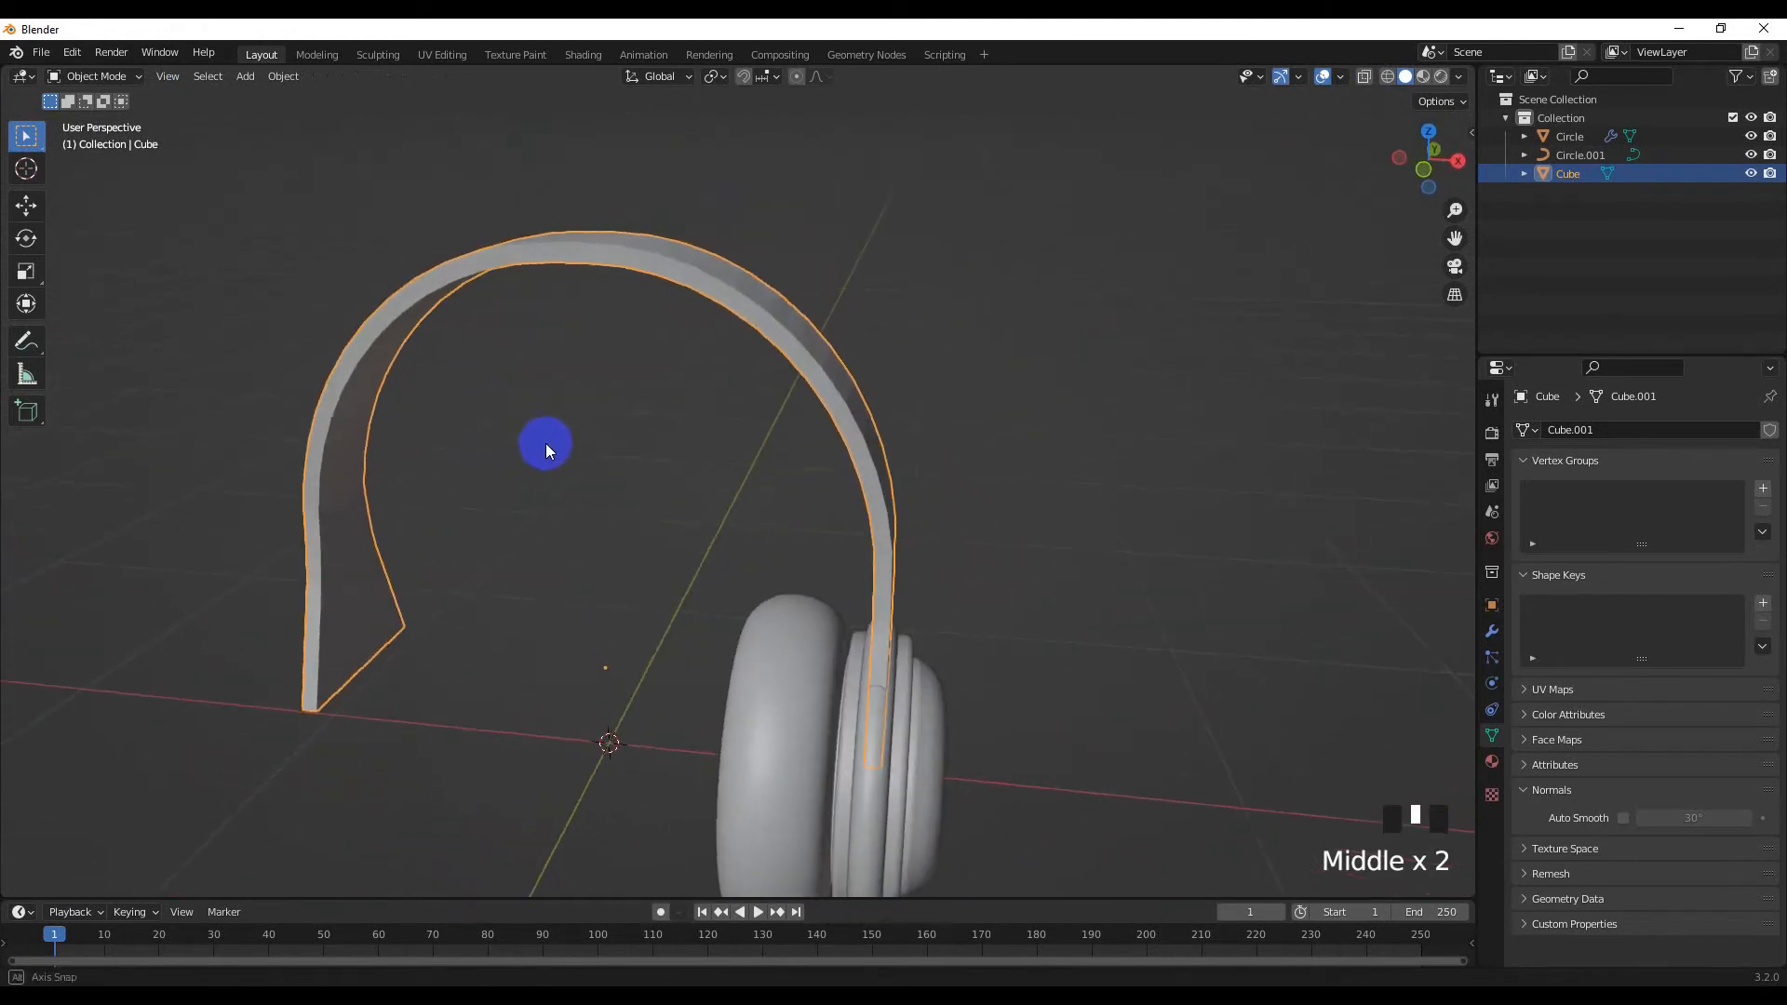
Cut a centred edge loop along the band's full length, separate it into its own object and select it
click(968, 487)
middle_drag(969, 486, 826, 458)
click(817, 490)
key(Tab)
key(ctrl+r)
click(827, 459)
key(p)
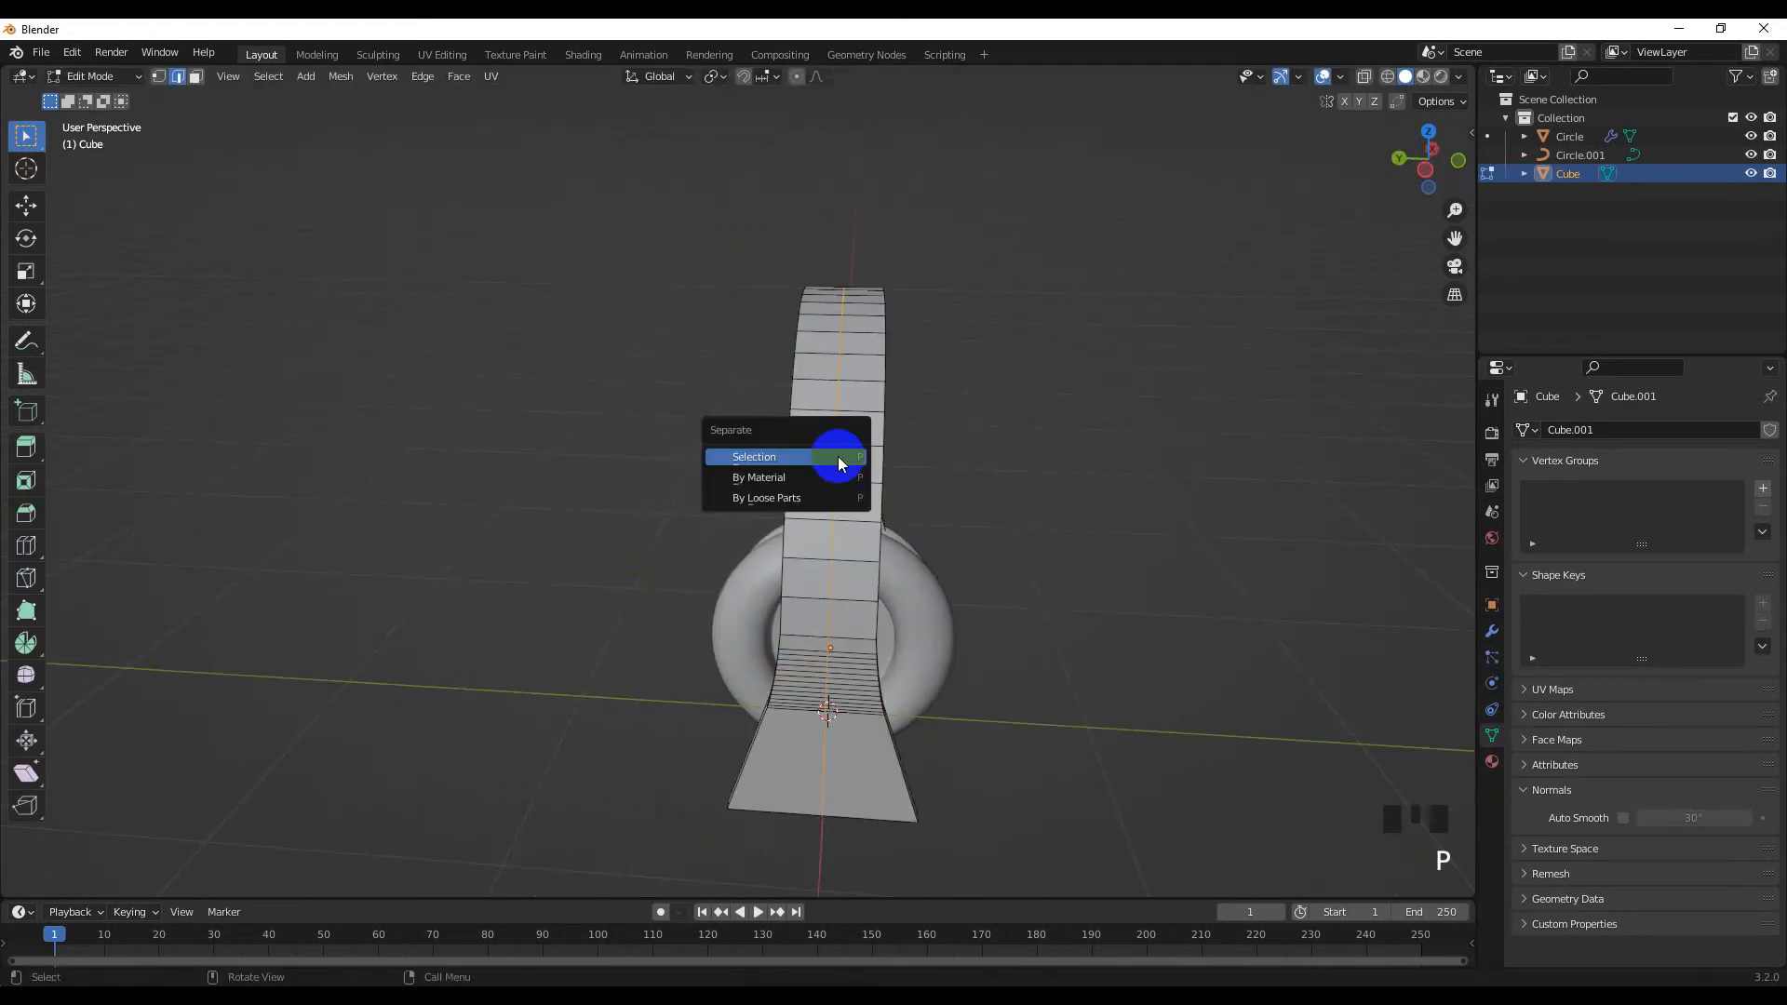
key(Tab)
click(834, 469)
click(835, 471)
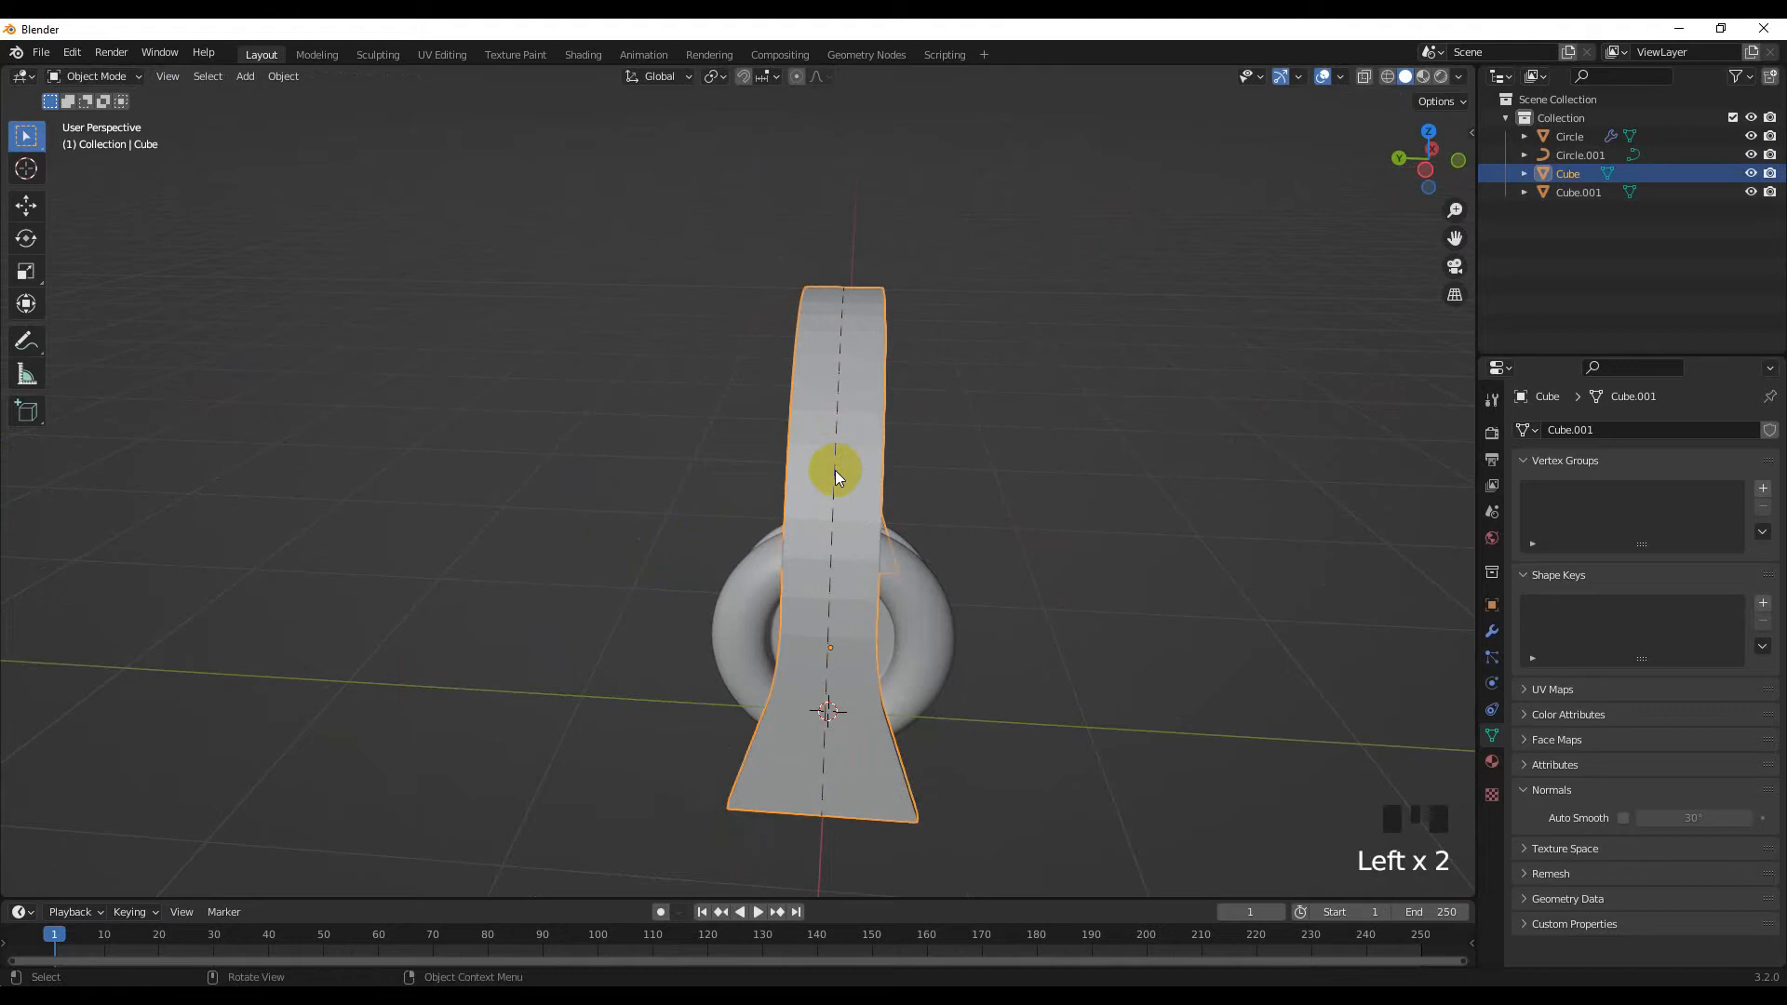
click(834, 471)
Try converting the separated band loop to a curve and giving it a bevel depth
right_click(786, 556)
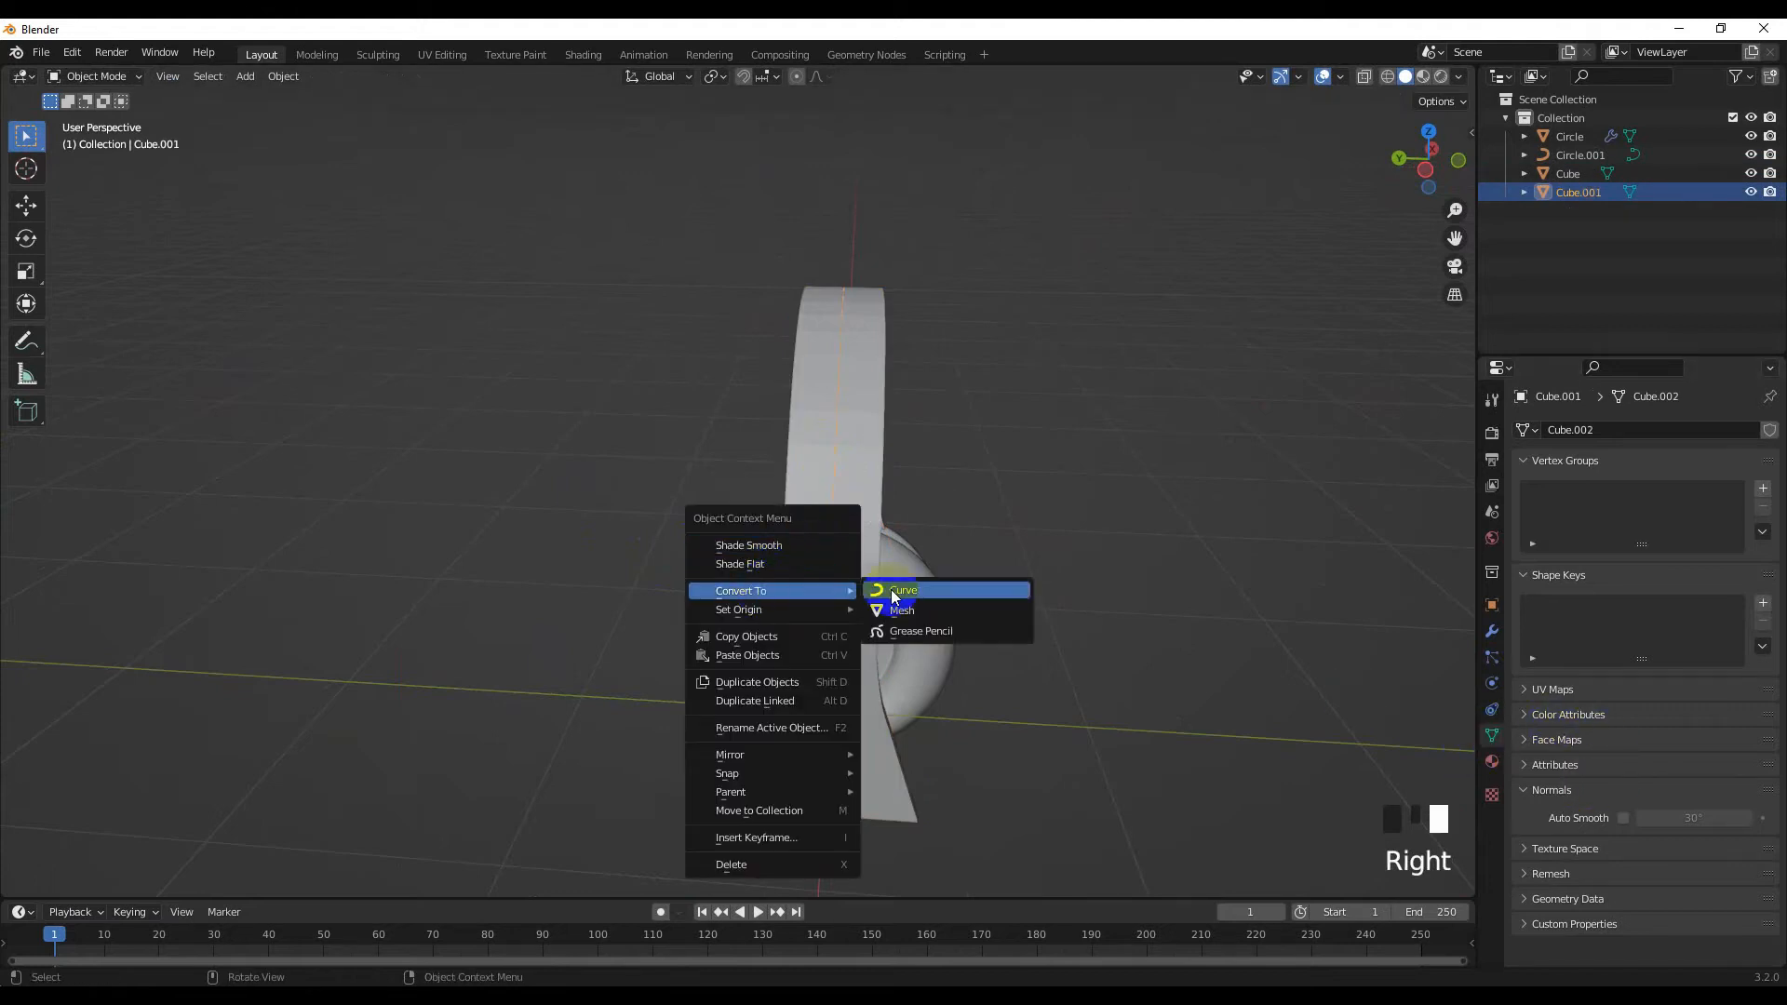
click(893, 590)
scroll(1686, 763, down, 3)
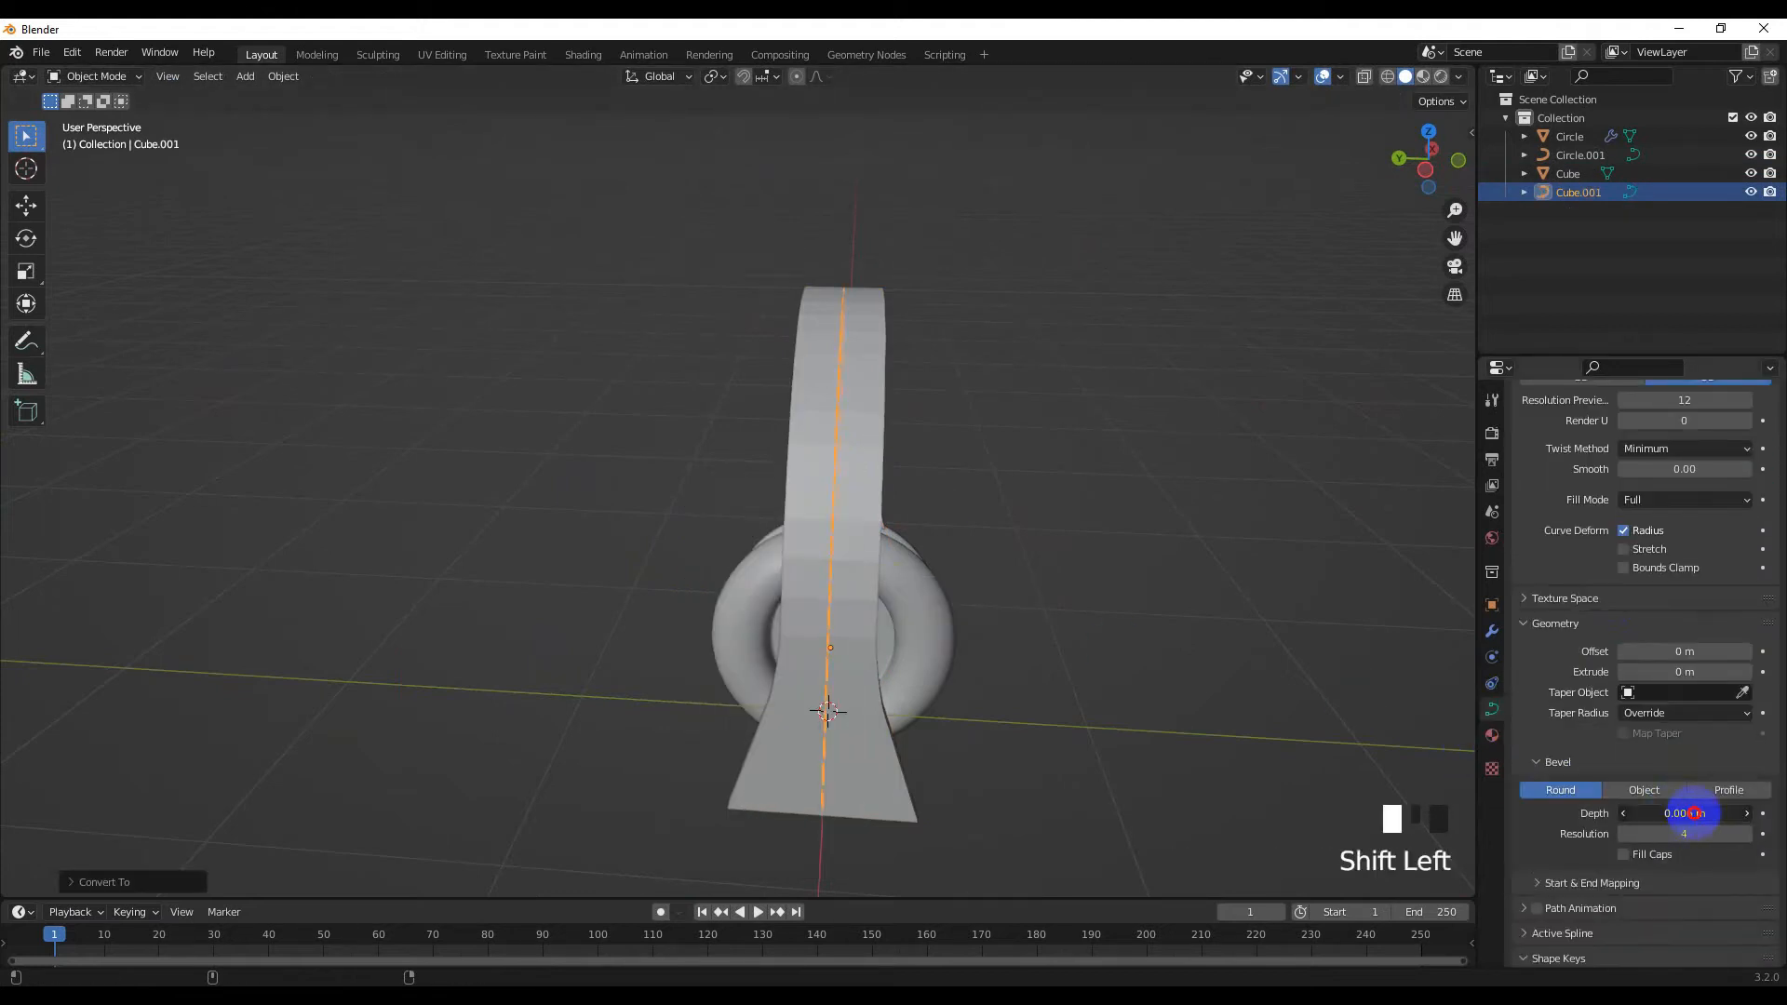
middle_drag(1396, 763, 1264, 732)
key(ctrl+z)
click(1331, 635)
Undo the trial edits to the separated band loop, including its conversion to a curve
middle_drag(1420, 739, 973, 485)
double_click(735, 423)
click(757, 391)
key(g)
right_click(817, 444)
key(ctrl+z)
key(ctrl+z)
key(ctrl+z)
key(ctrl+z)
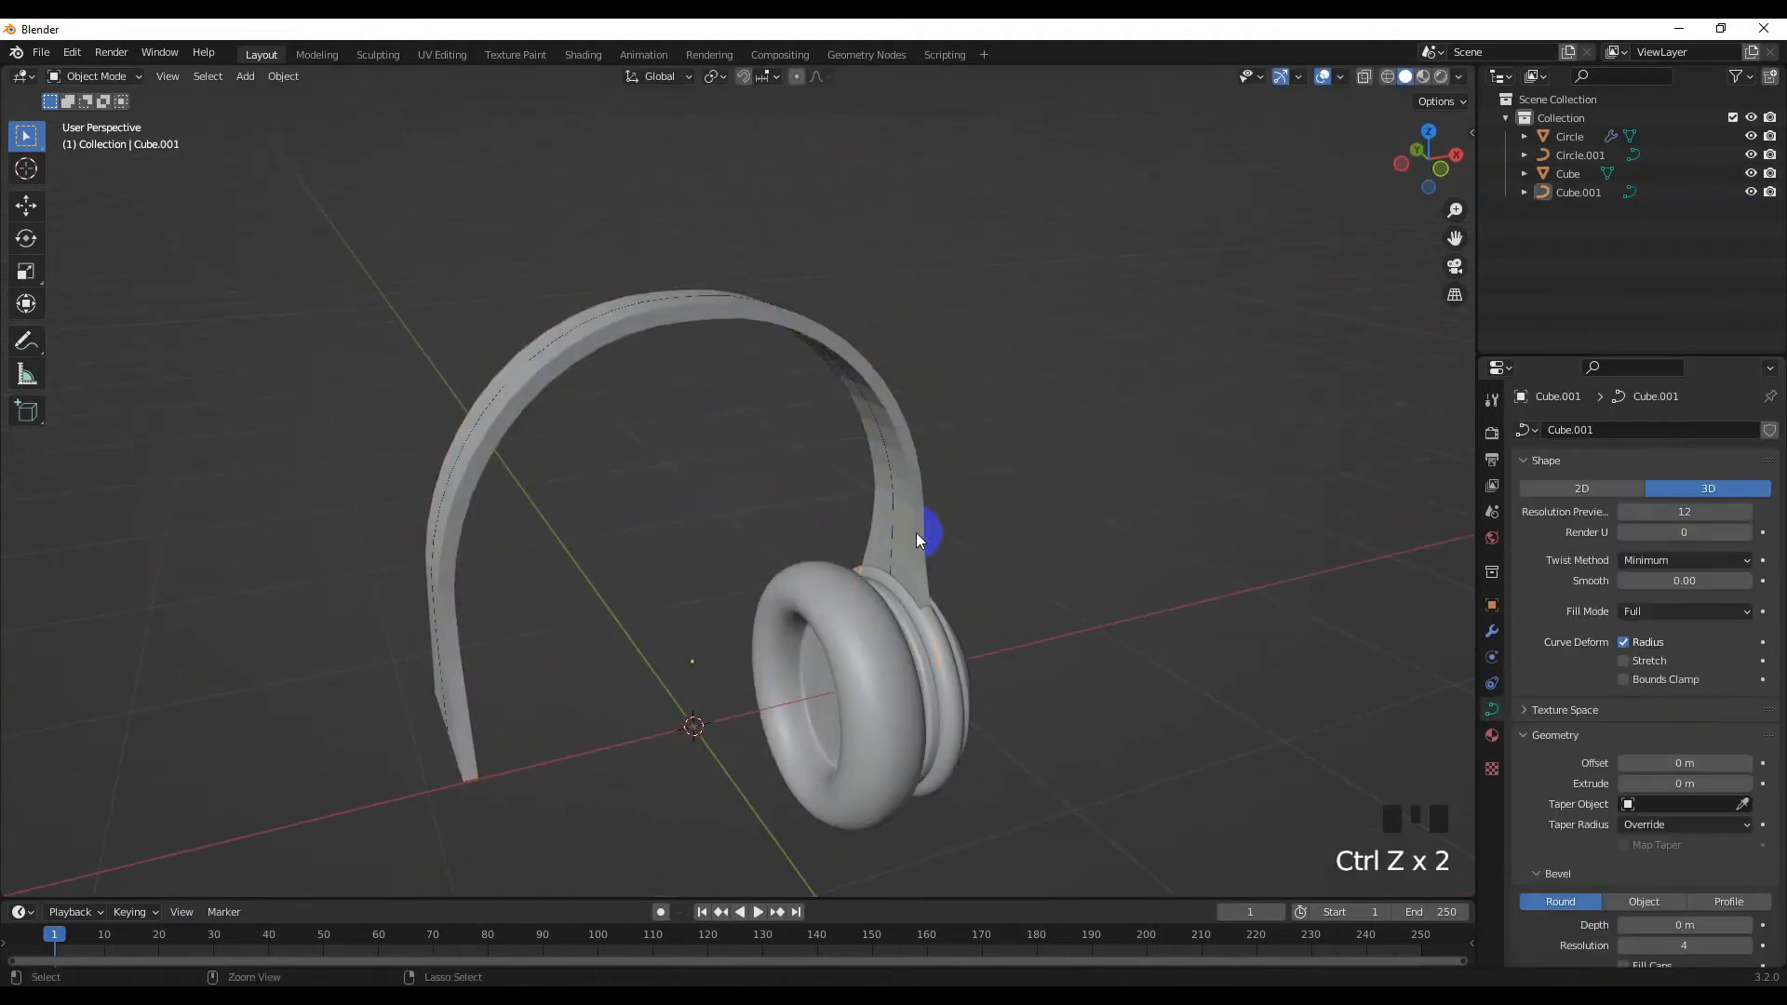
Isolate the separated band loop in local view and select all of its mesh in Edit Mode
middle_drag(898, 542, 731, 572)
key(slash)
key(Tab)
key(a)
middle_drag(538, 350, 650, 354)
scroll(686, 379, up, 3)
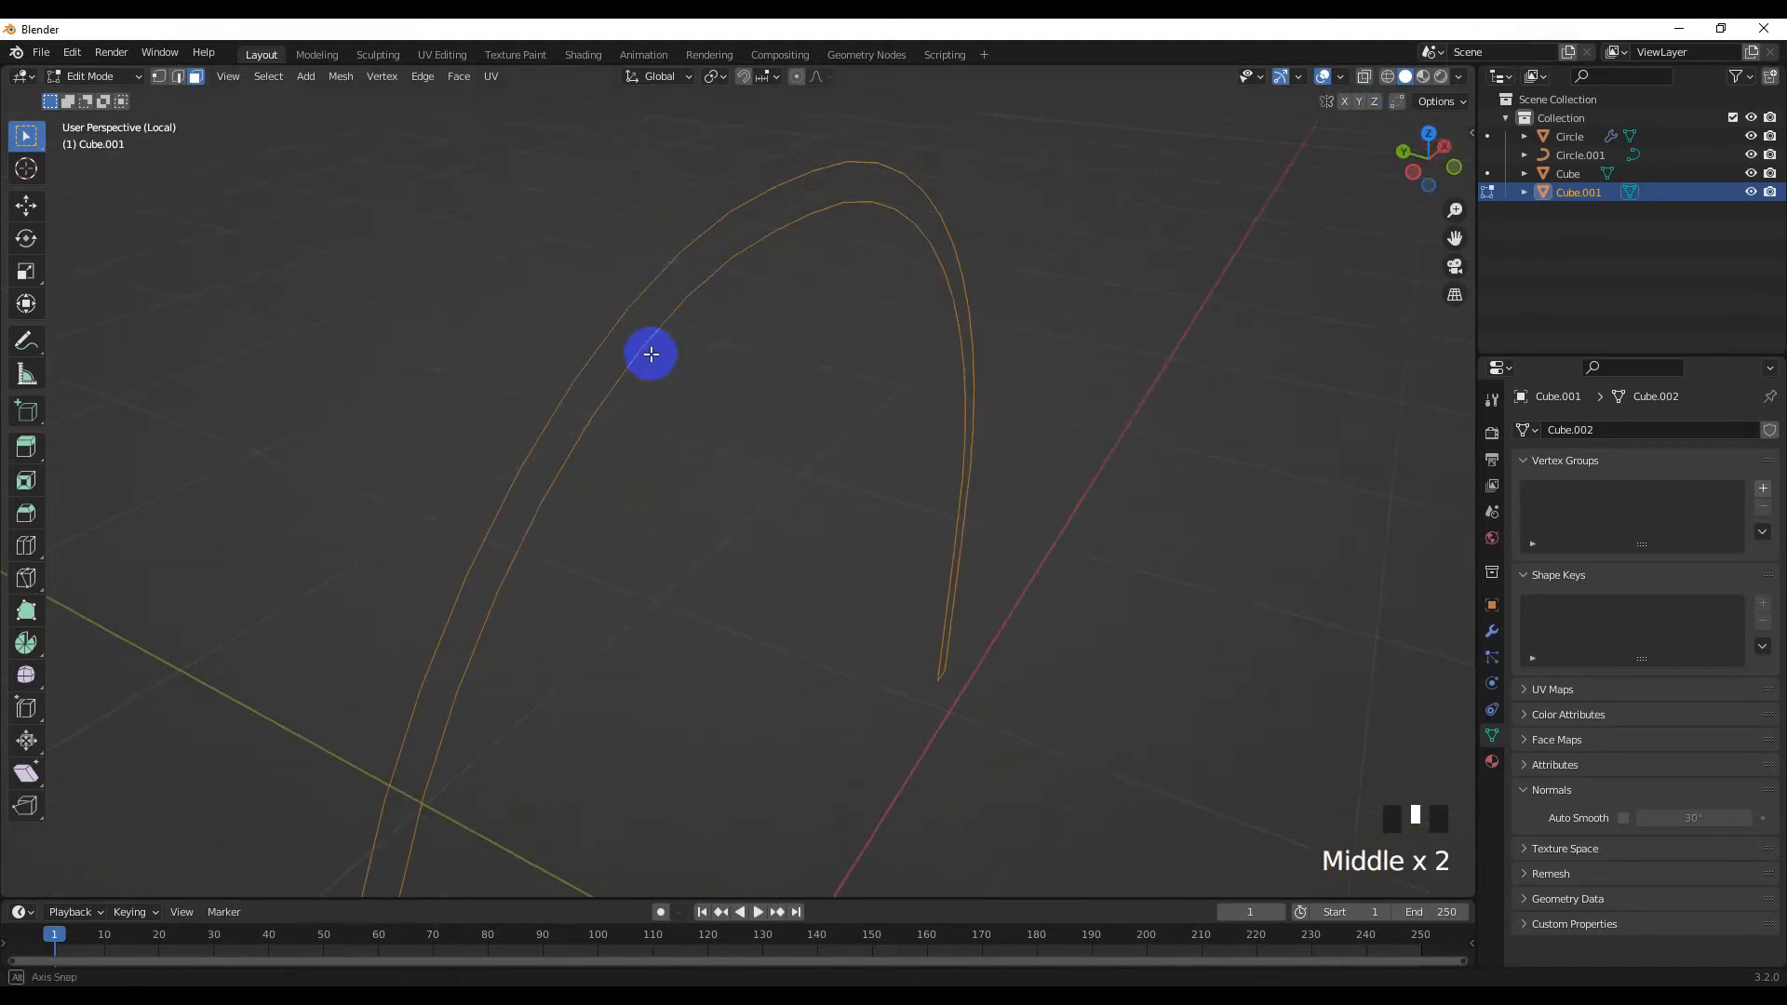
Return to Object Mode and convert the isolated band loop to a curve
key(Tab)
scroll(675, 372, down, 3)
right_click(711, 358)
mouse_move(717, 375)
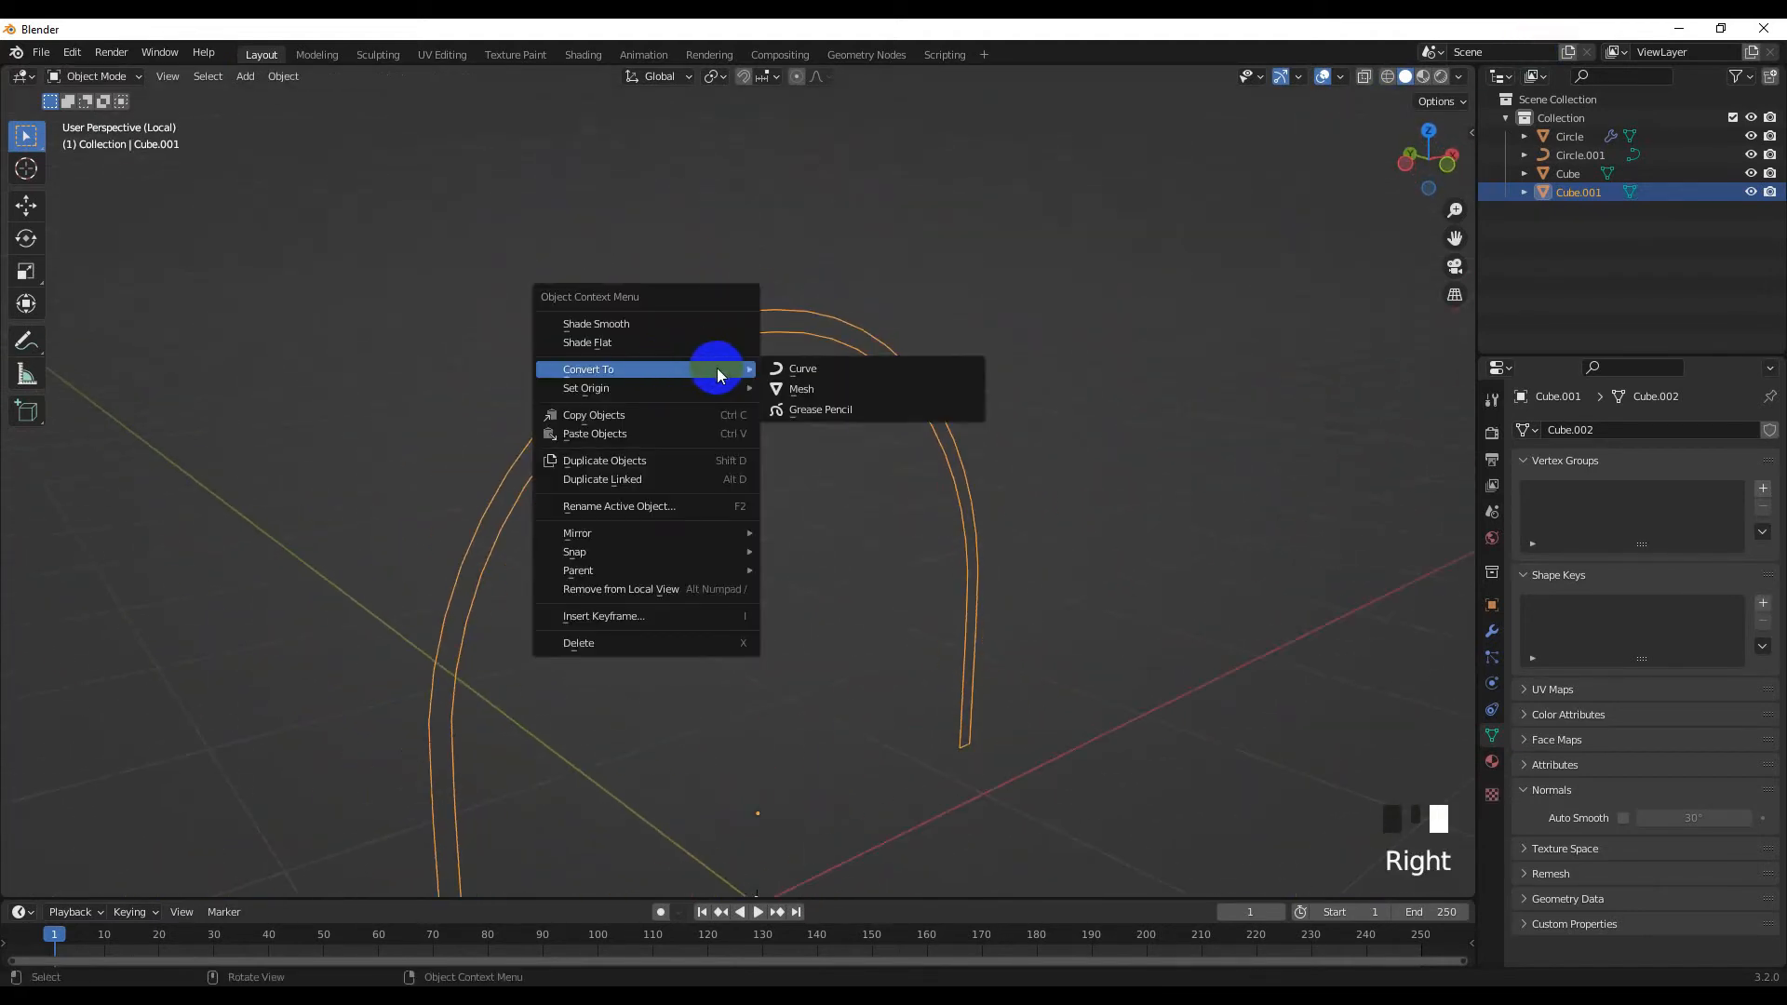
click(795, 371)
scroll(1669, 765, down, 2)
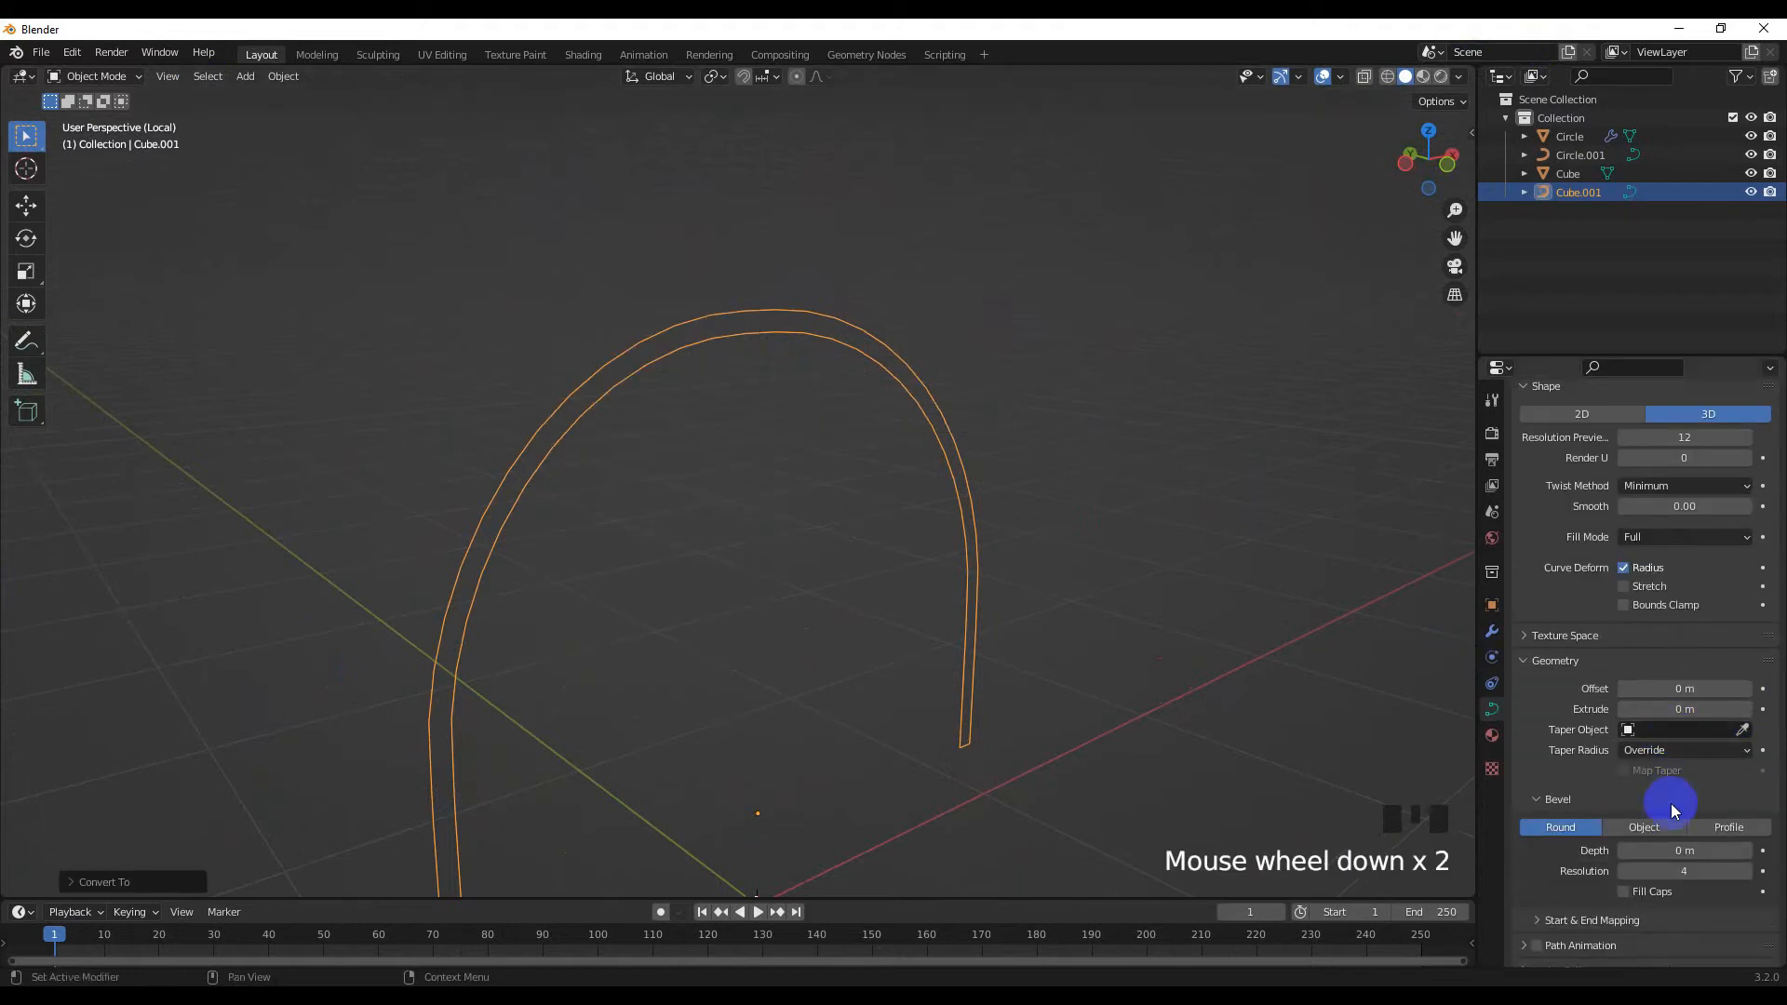
Try a 0.031 m bevel depth and a 0.268 m offset on the isolated band curve
shift+drag(1684, 850, 1734, 850)
middle_drag(735, 638, 940, 607)
scroll(940, 606, up, 3)
scroll(1671, 698, down, 1)
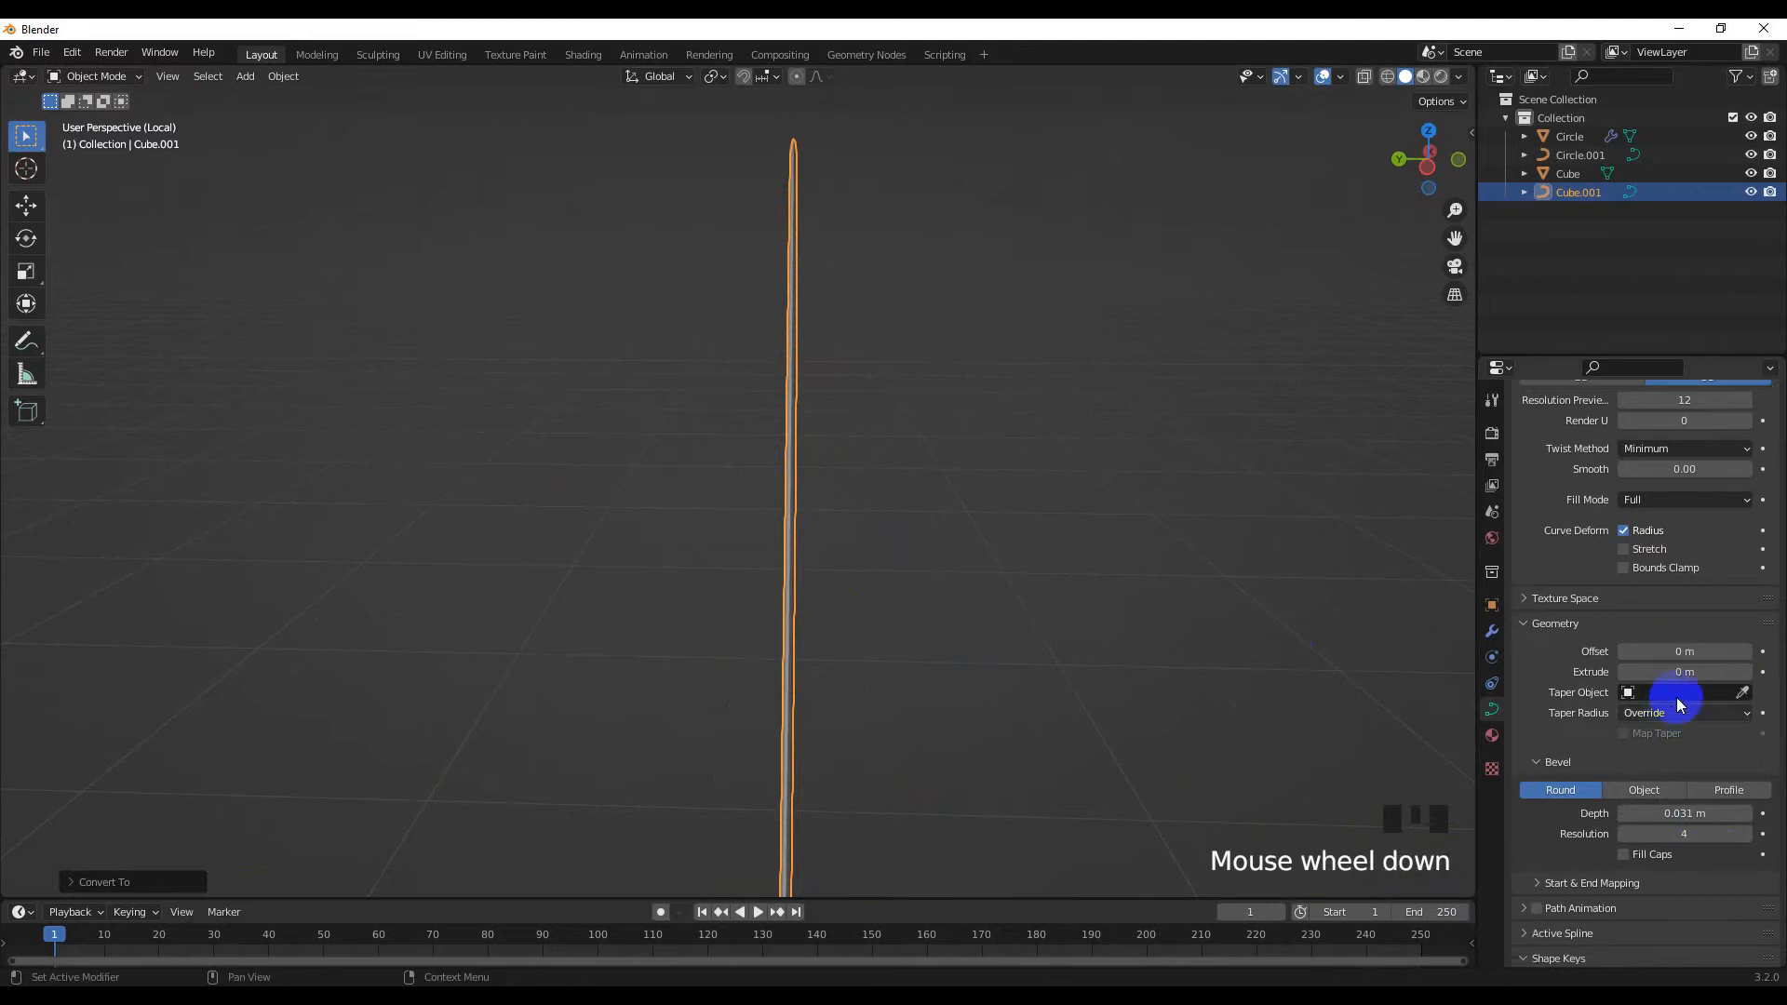
shift+drag(1684, 651, 112, 654)
middle_drag(111, 655, 839, 557)
scroll(1617, 819, down, 2)
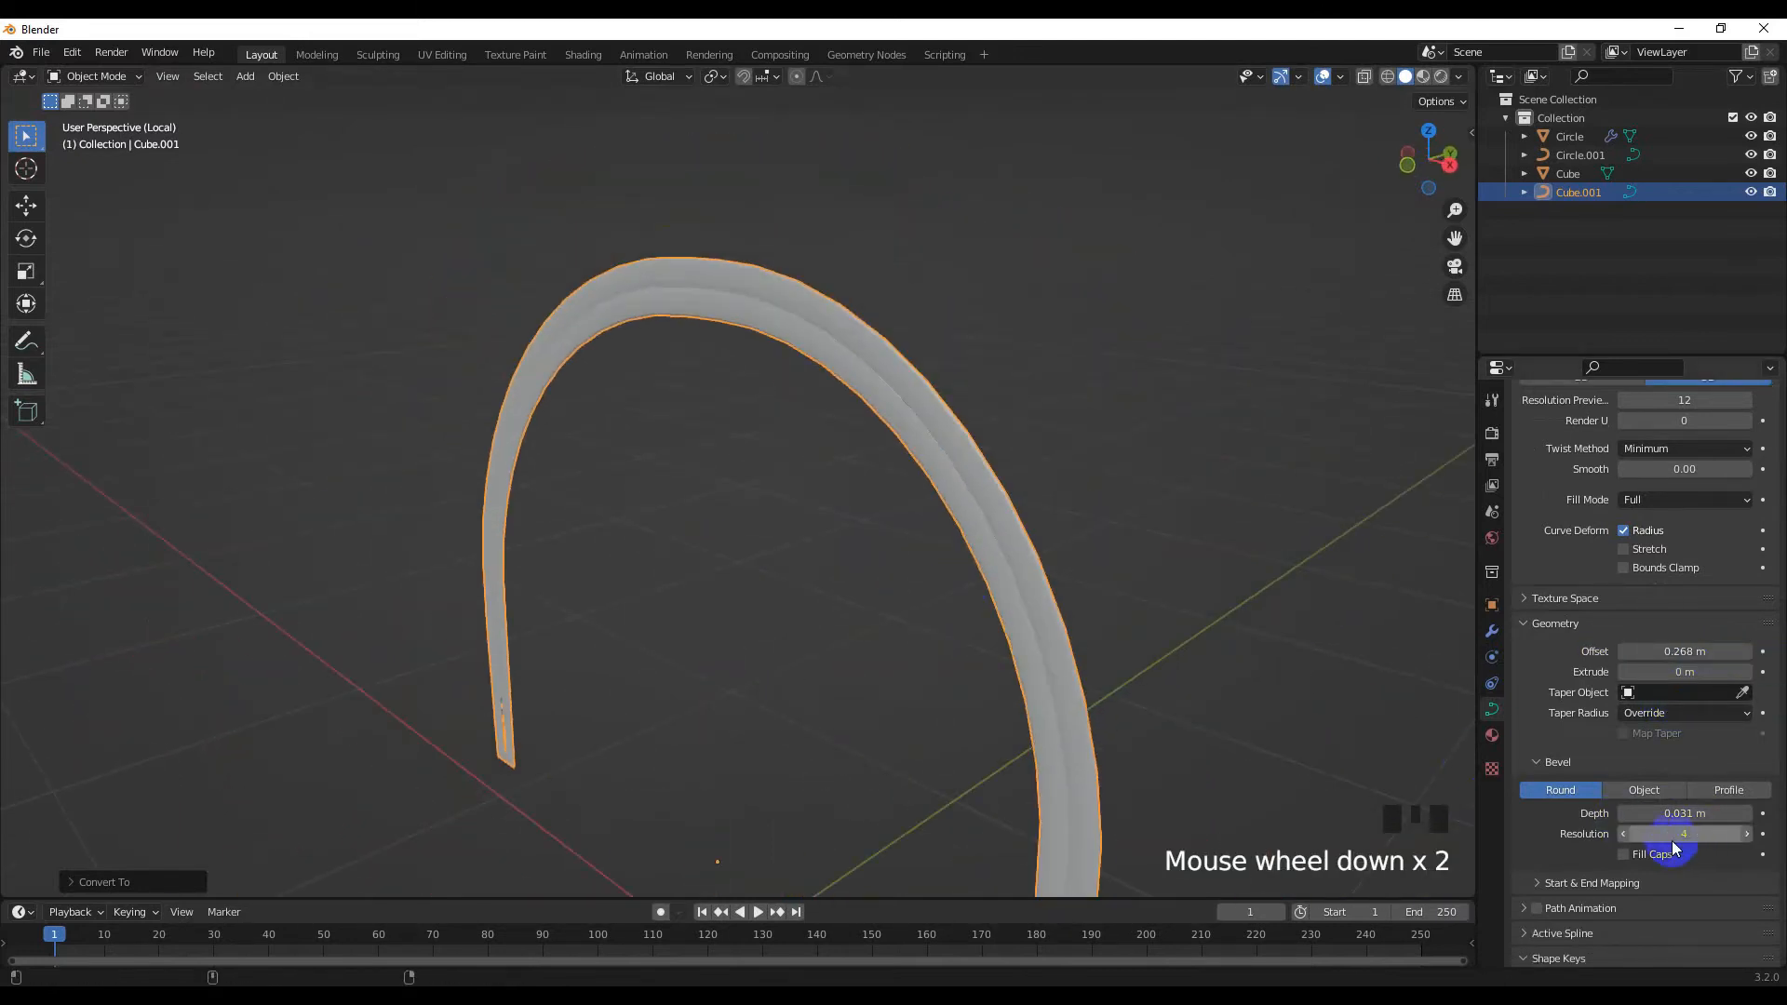
Undo the offset, the bevel depth and the curve conversion of the isolated band loop
key(ctrl+z)
key(ctrl+z)
key(ctrl+z)
middle_drag(1053, 723, 698, 690)
click(698, 689)
click(646, 426)
middle_drag(646, 426, 718, 505)
scroll(717, 507, up, 1)
key(ctrl+z)
key(ctrl+z)
key(ctrl+z)
key(ctrl+z)
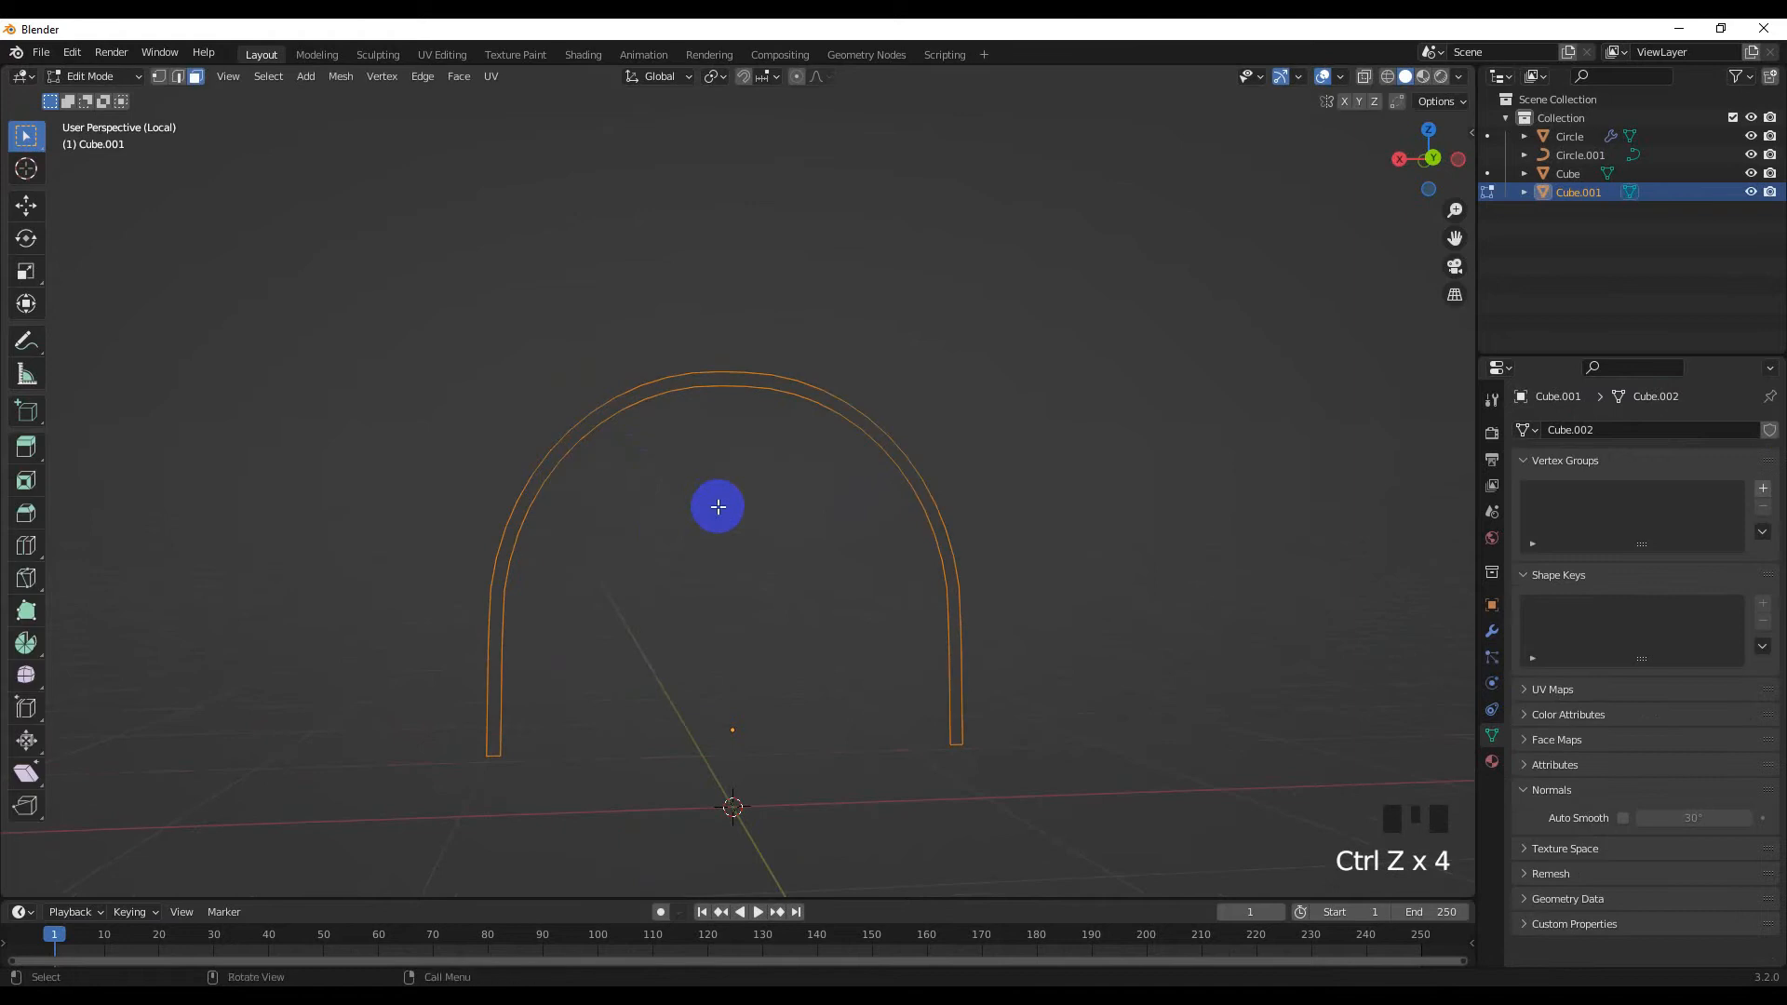
Delete the short edges joining the two long arcs at both ends of the isolated band loop
click(706, 388)
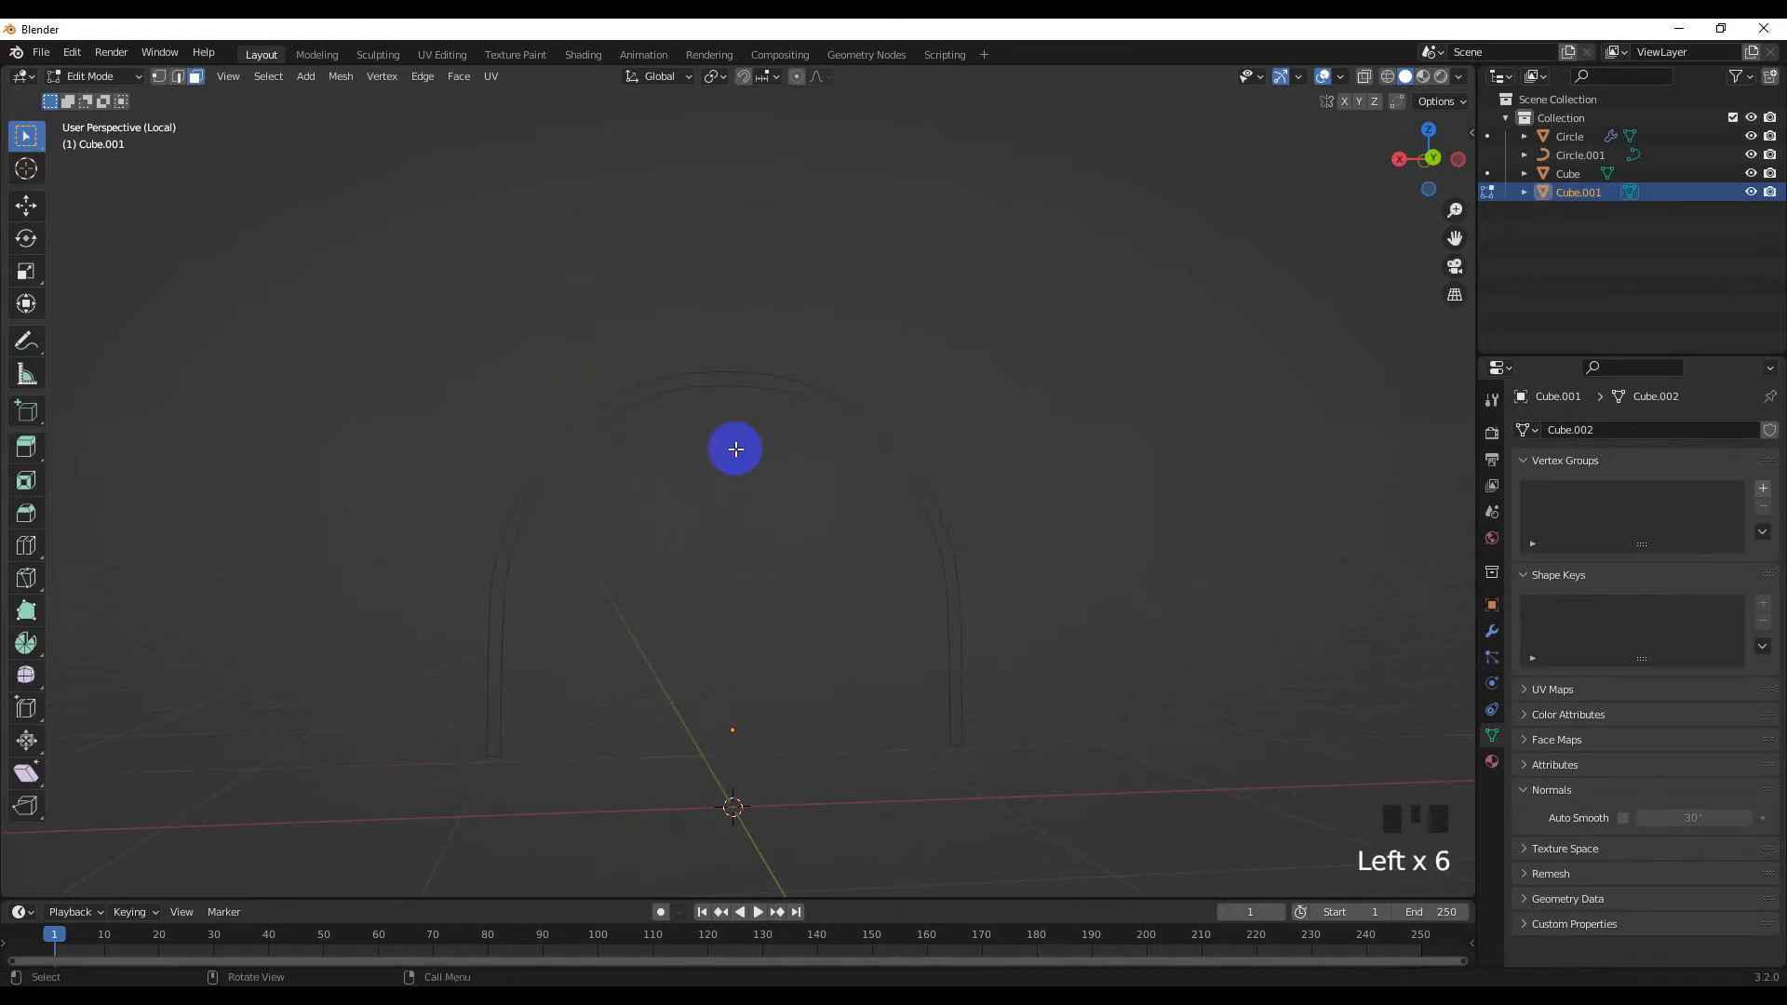
key(Tab)
key(Tab)
key(Tab)
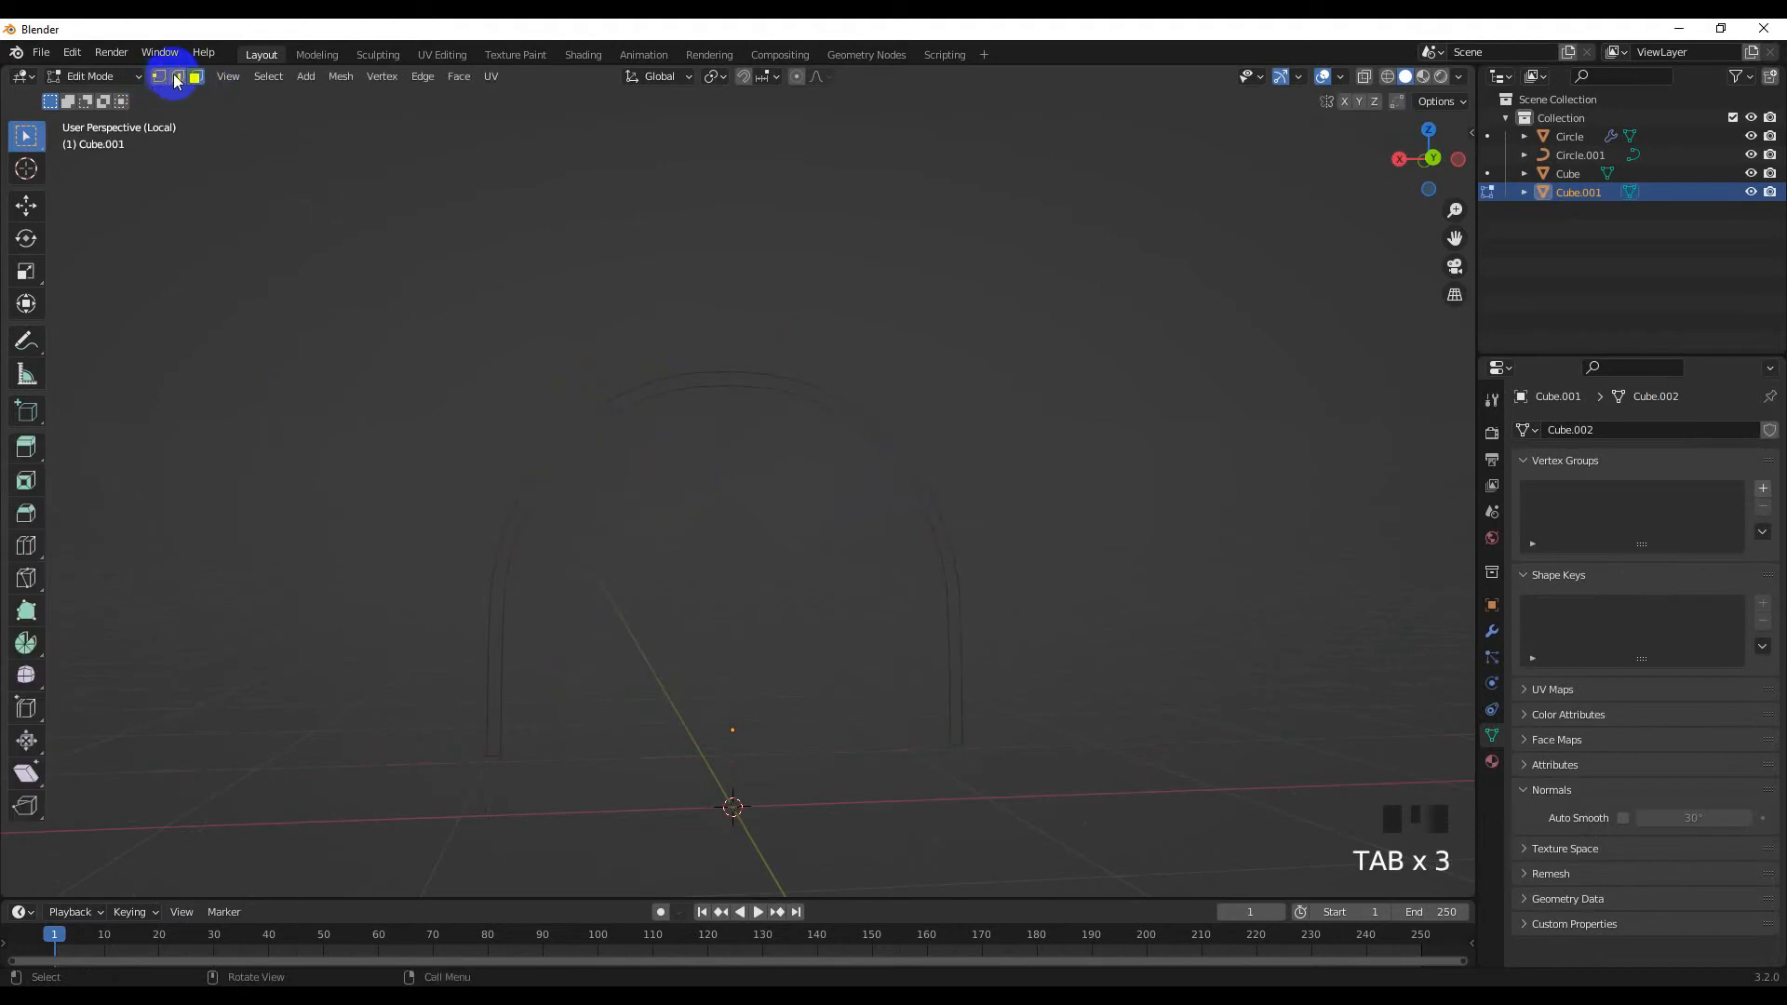
drag(282, 234, 1041, 838)
scroll(940, 789, up, 2)
middle_drag(894, 751, 1028, 802)
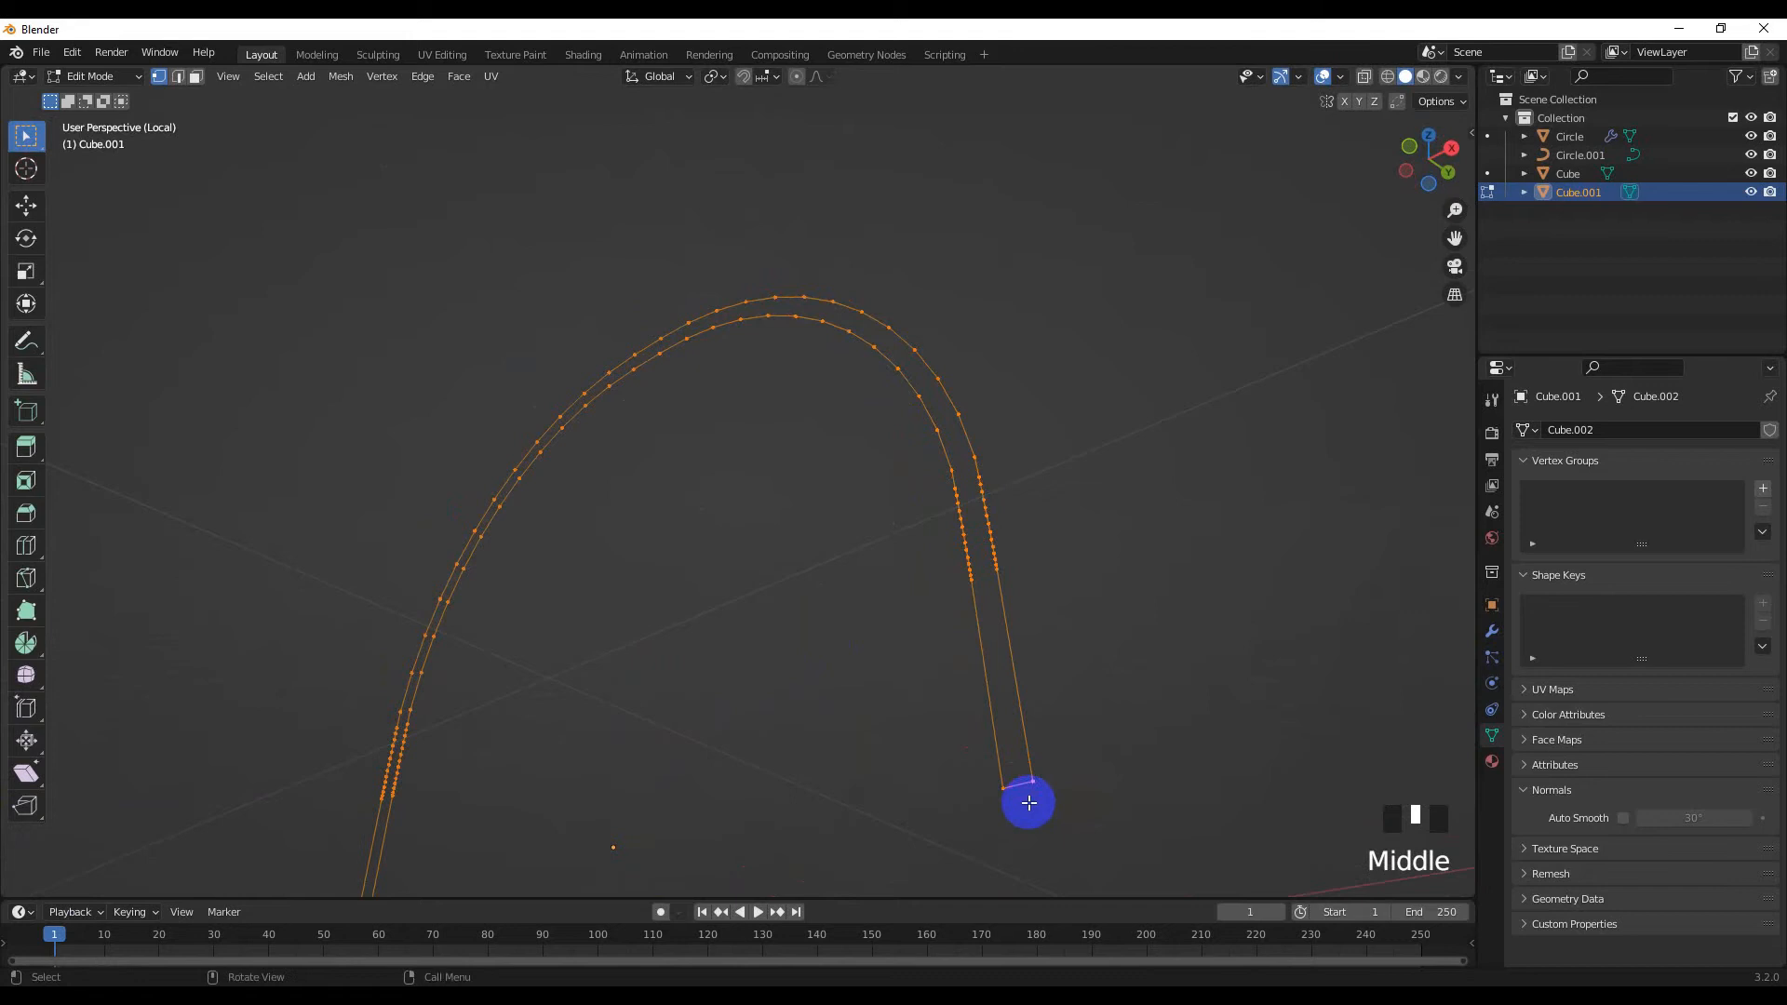
middle_drag(682, 731, 892, 719)
key(Delete)
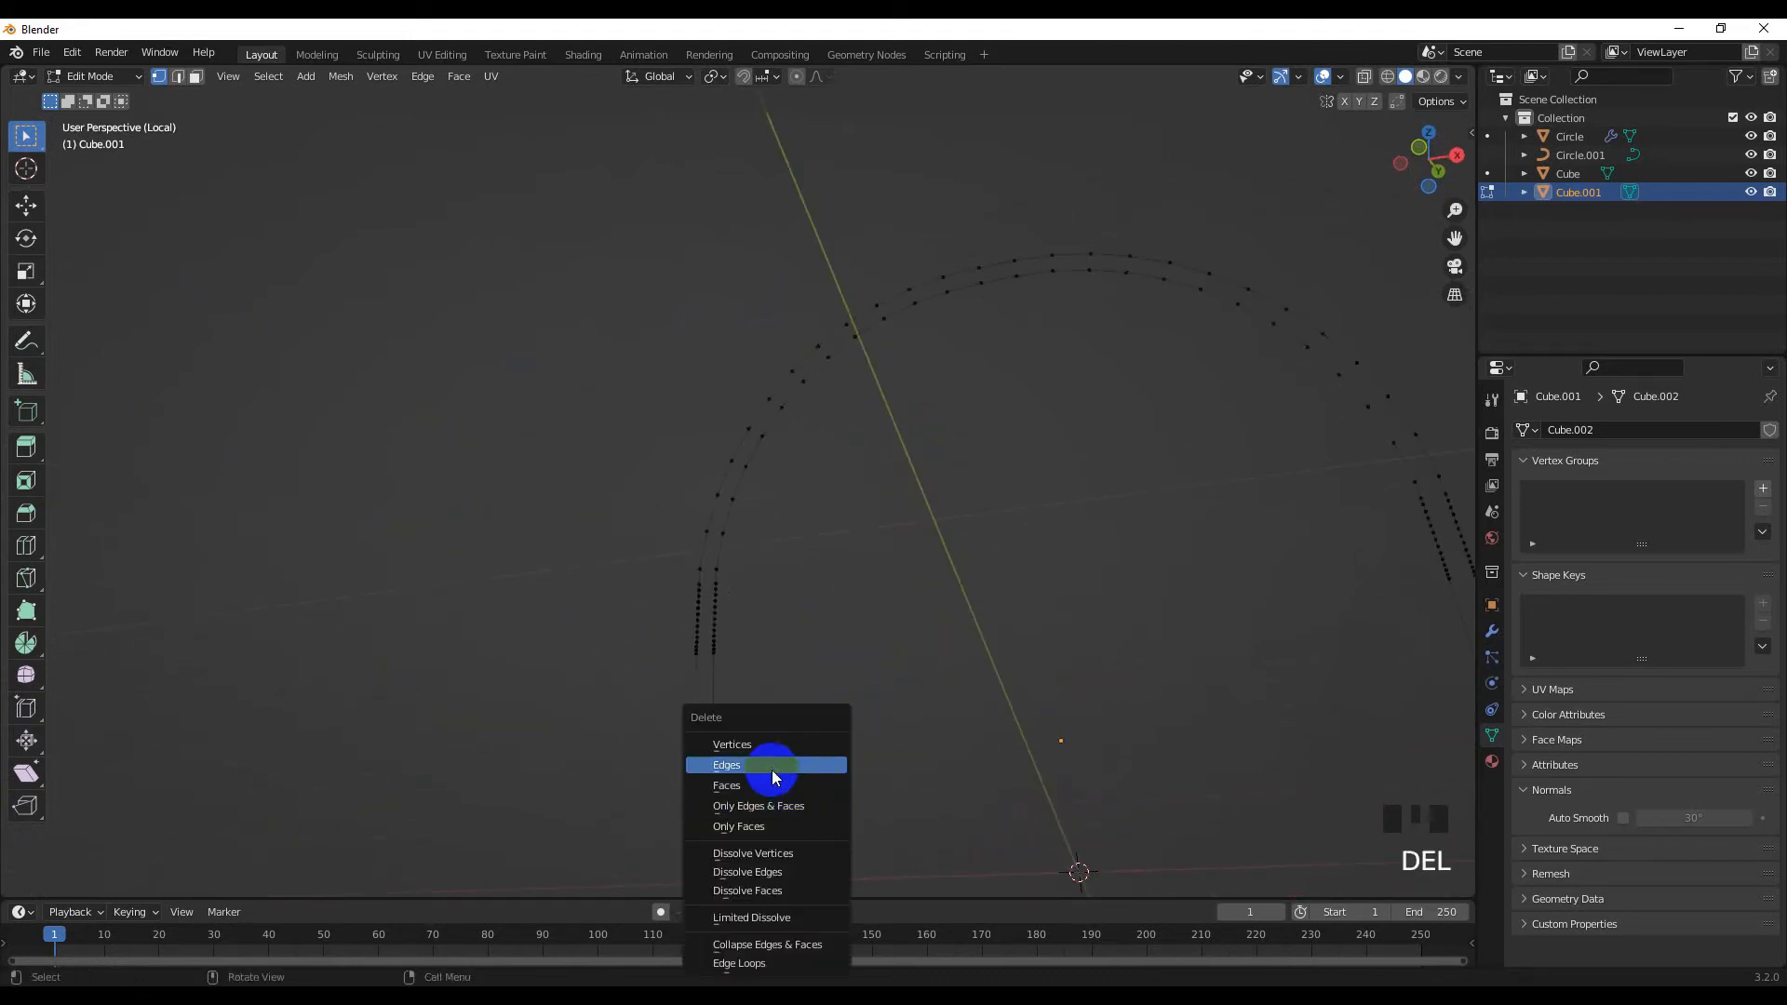
middle_drag(758, 748, 924, 818)
Delete one of the two long arcs from the isolated loop mesh, keeping a single arch
key(Tab)
click(504, 583)
click(504, 583)
key(Tab)
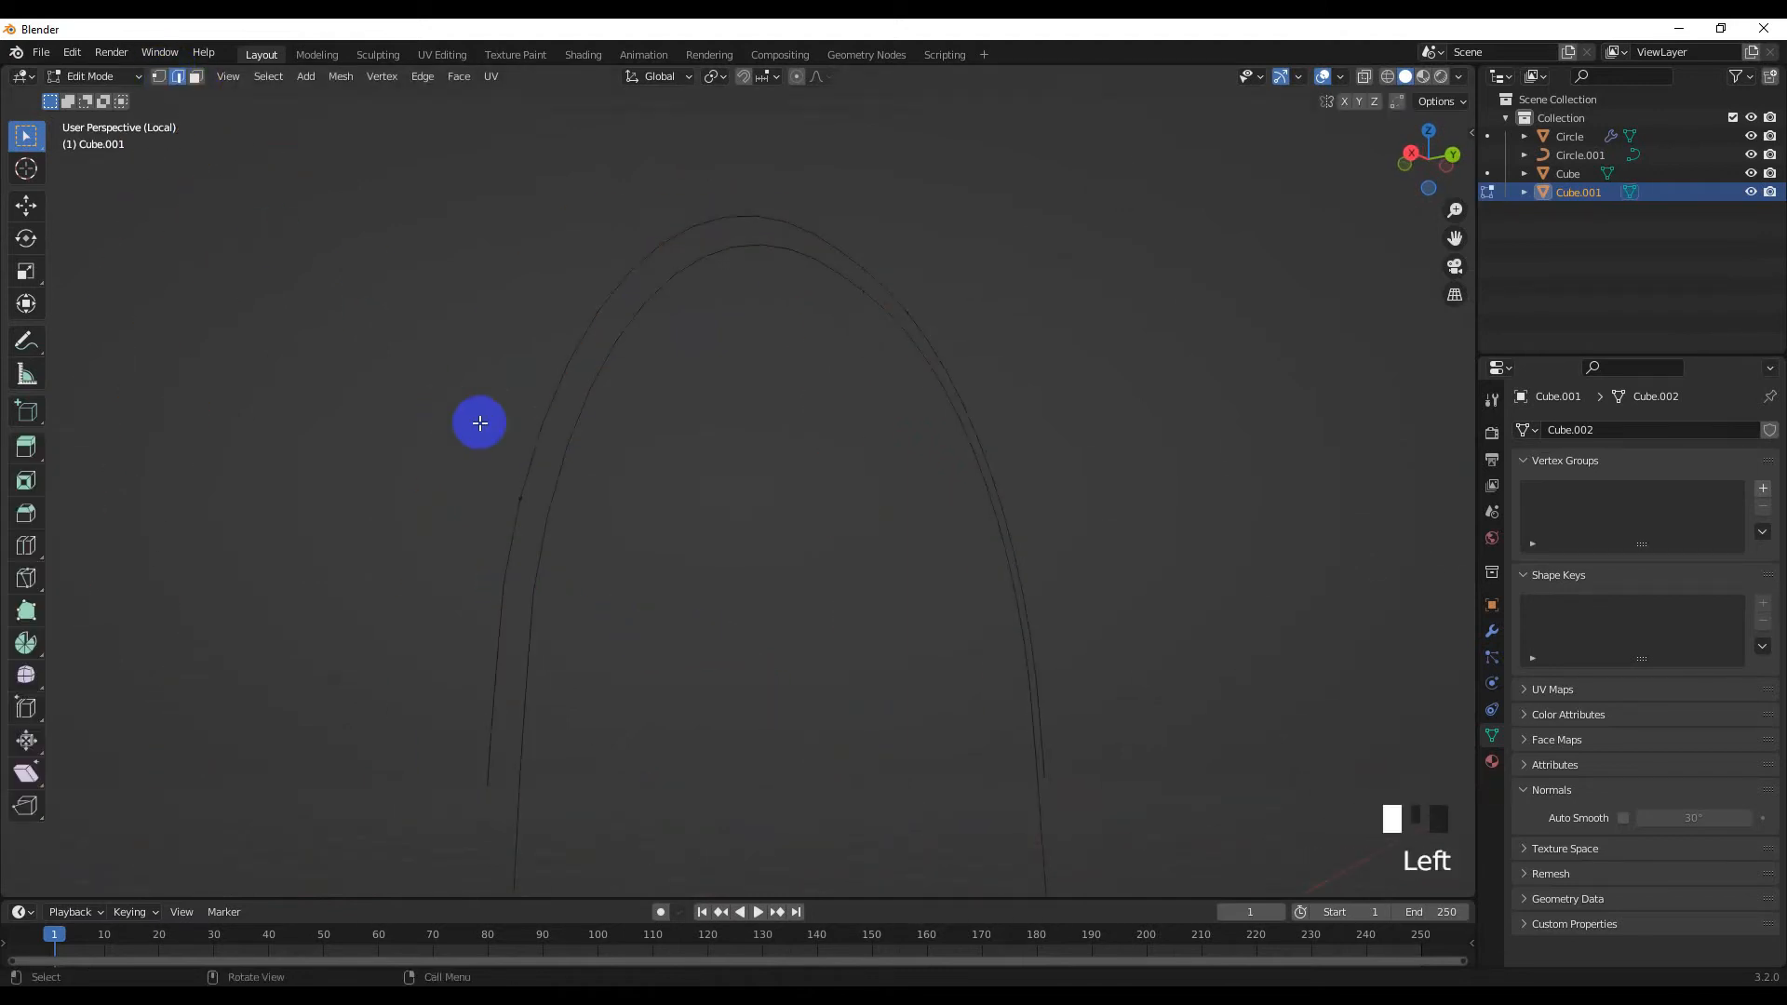
key(Delete)
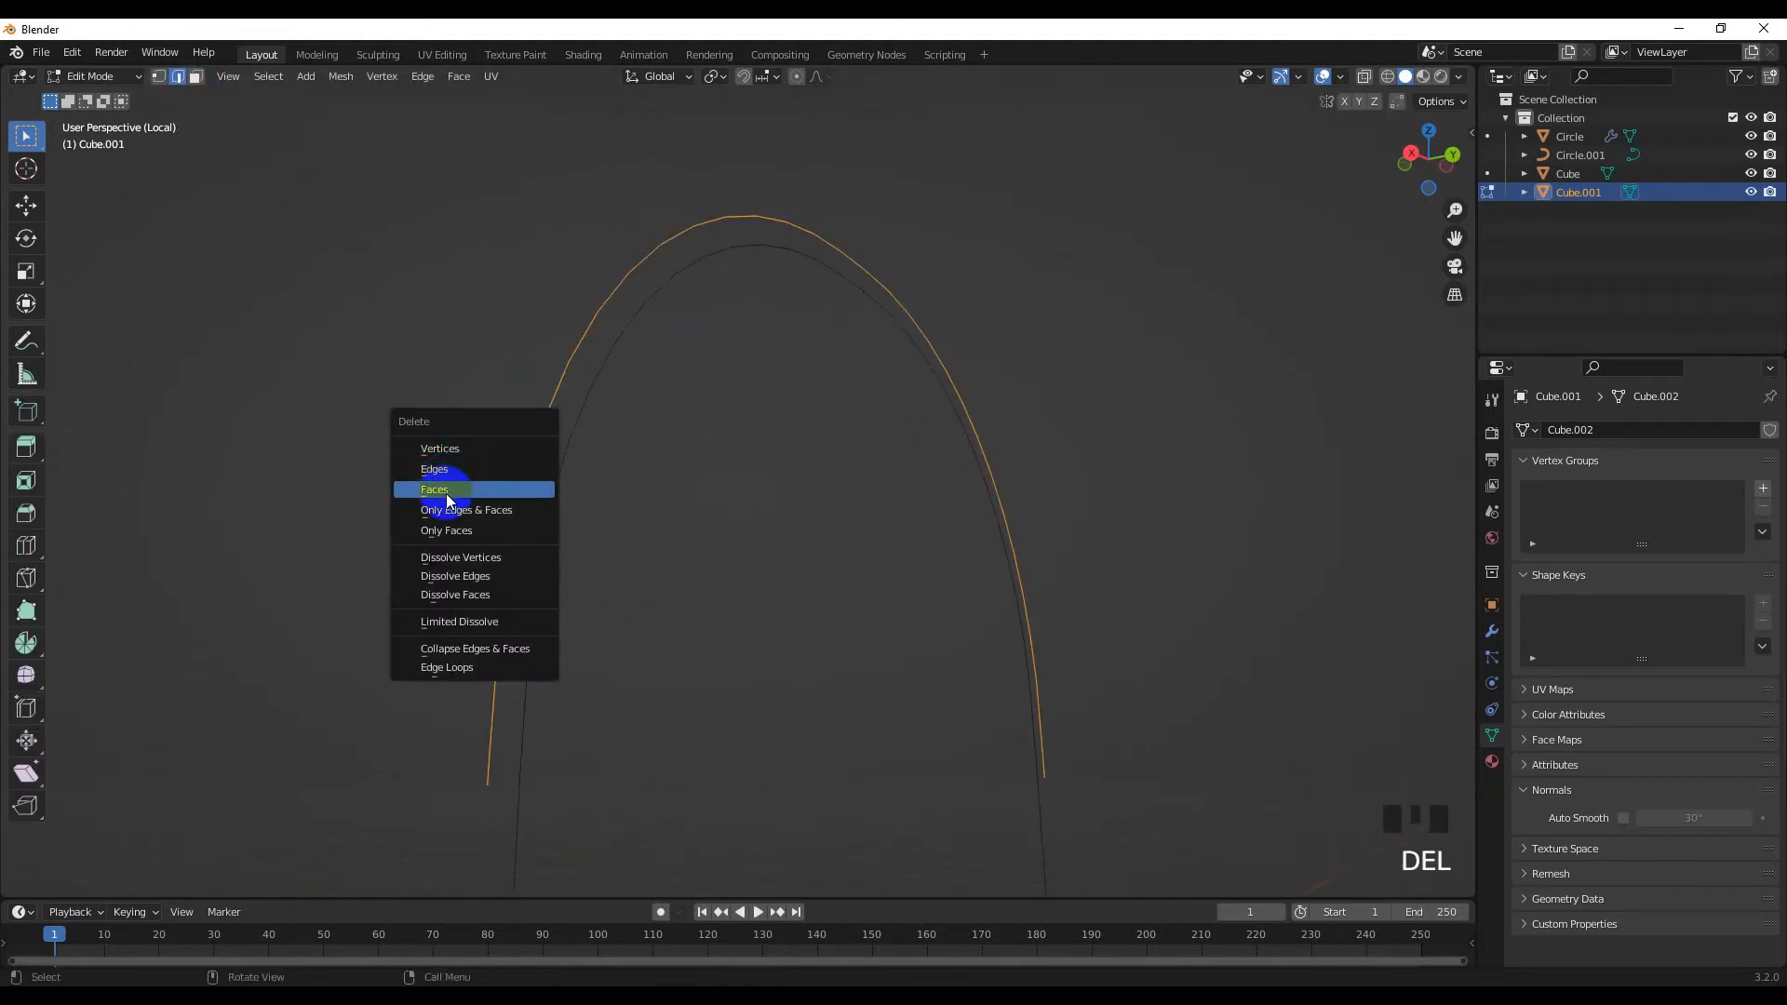
click(472, 452)
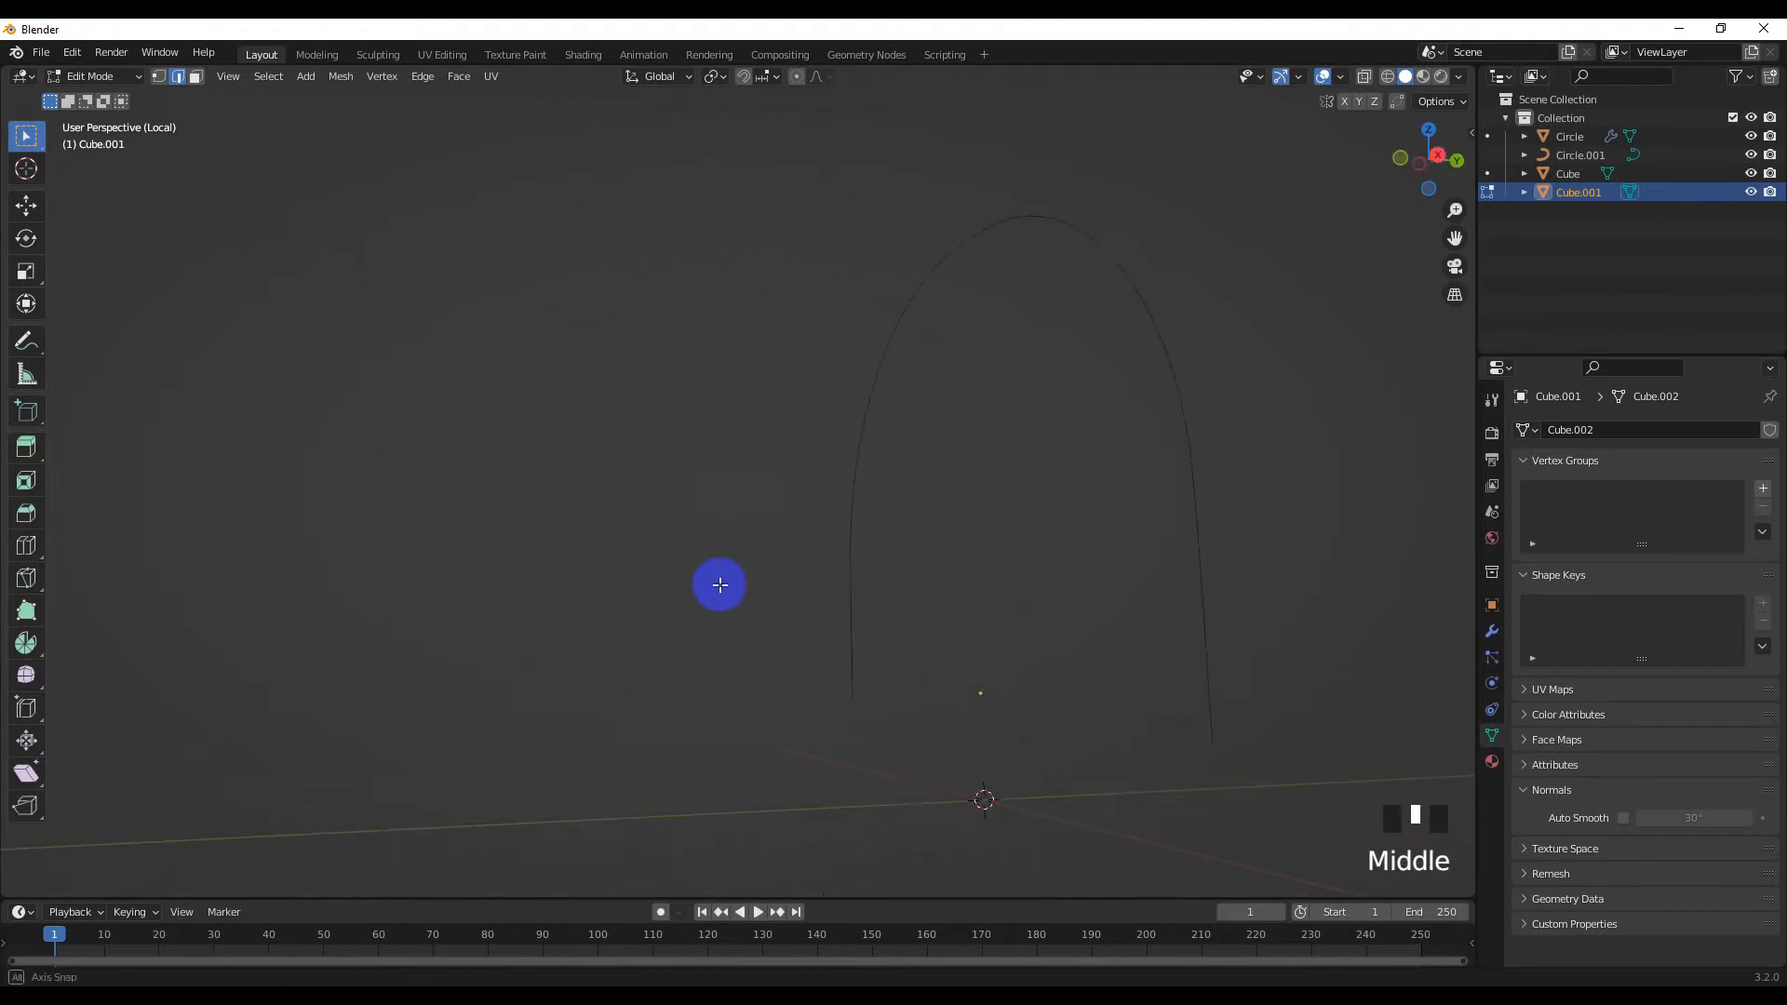
Convert the single isolated arch to a curve and give it a 0.032 m bevel depth
key(Tab)
middle_drag(785, 611, 484, 460)
right_click(478, 447)
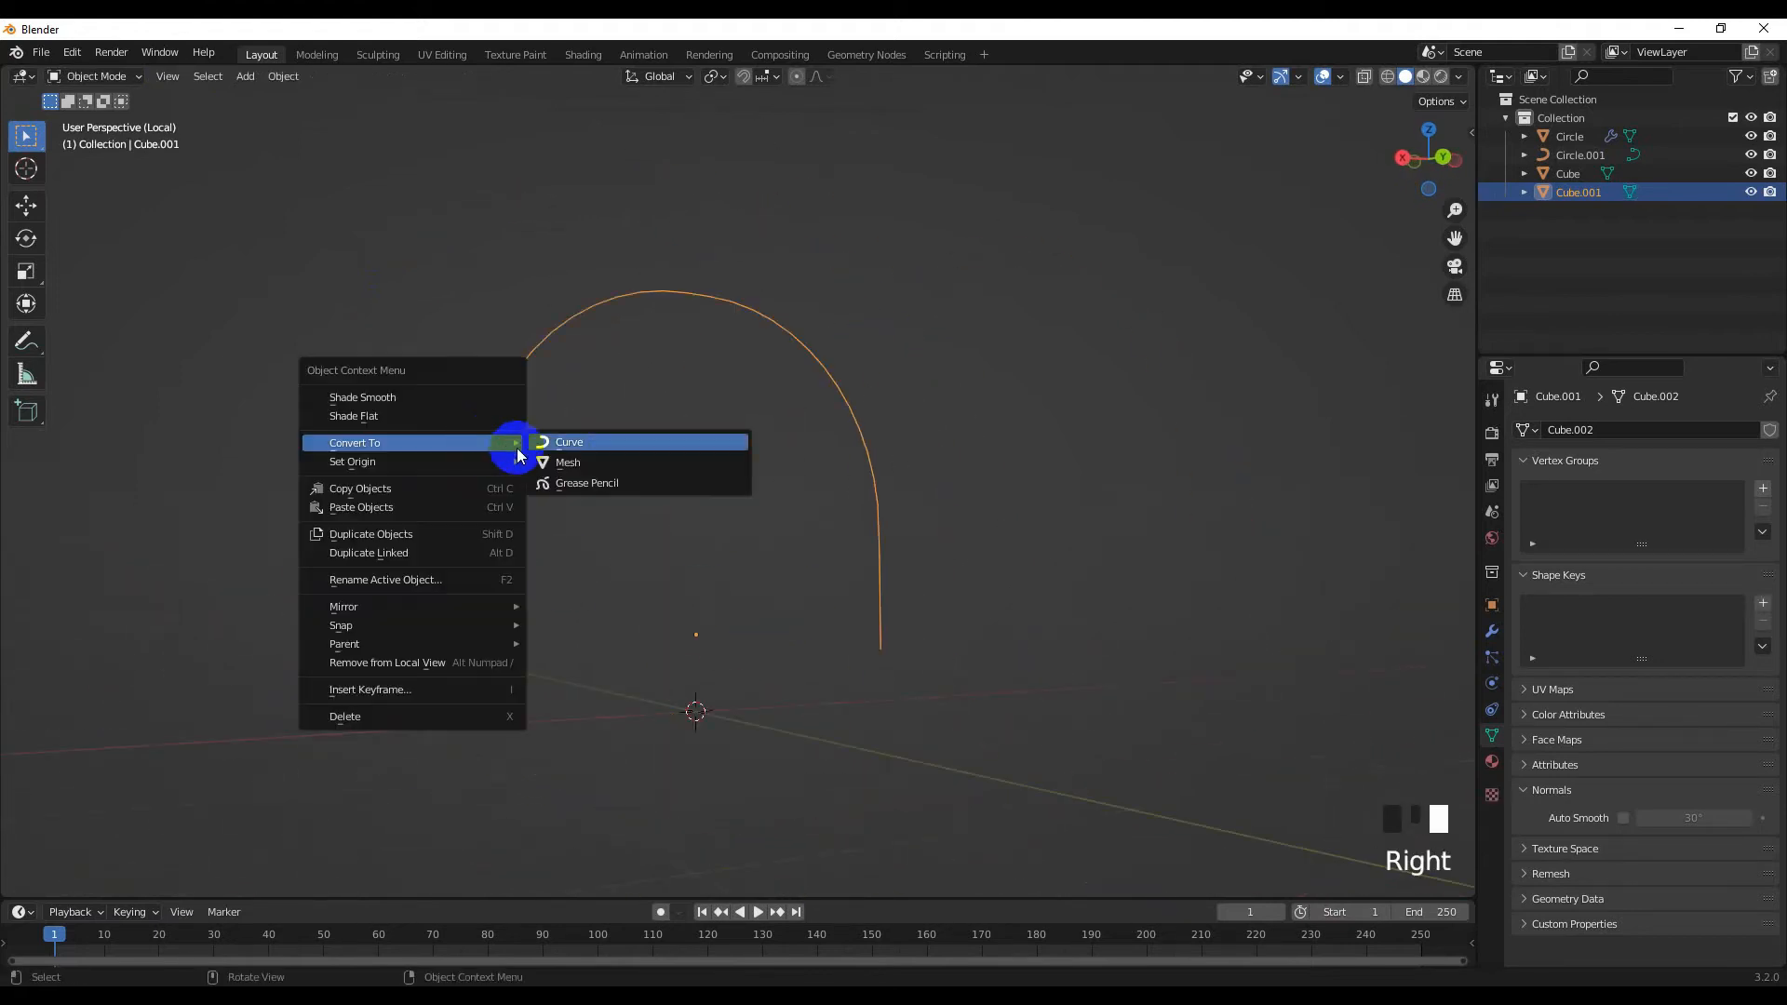
click(569, 442)
scroll(1635, 826, down, 2)
shift+drag(1684, 887, 1722, 887)
middle_drag(944, 681, 744, 653)
scroll(545, 678, down, 1)
middle_drag(575, 667, 431, 690)
scroll(590, 644, up, 1)
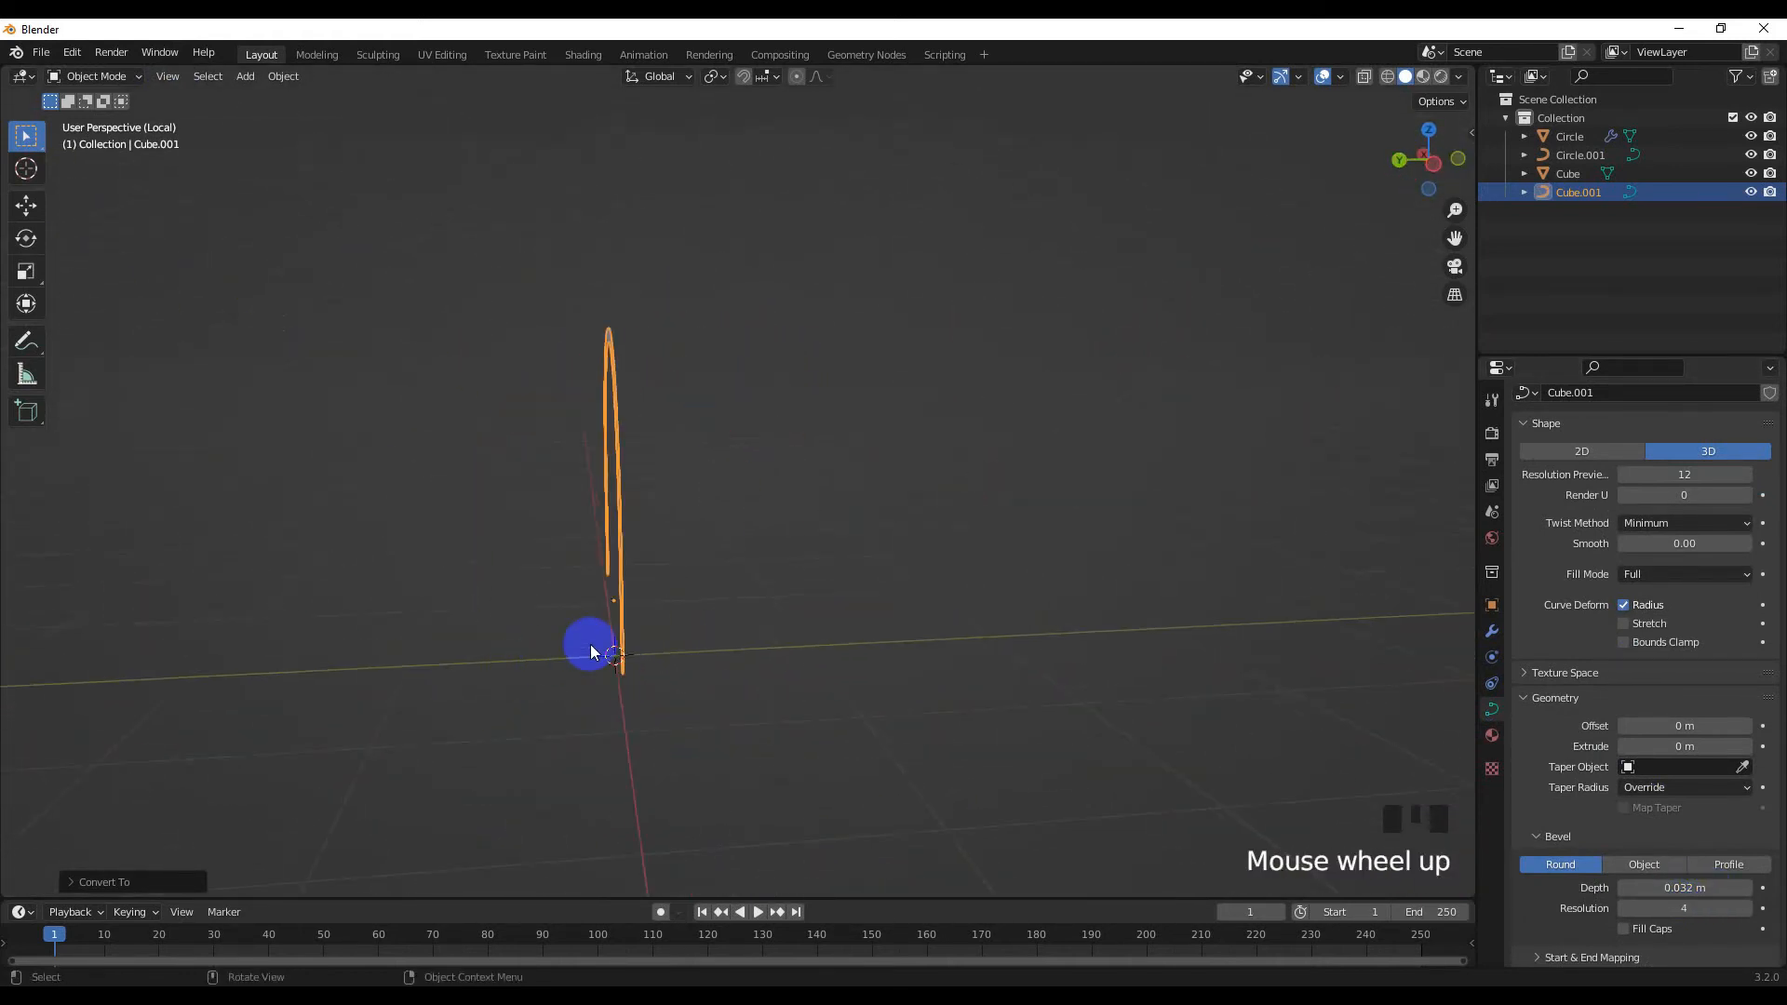
Delete the bevelled trial arch and return to the view of the whole headphones
key(Delete)
middle_drag(590, 644, 643, 556)
scroll(666, 651, down, 1)
Duplicate the headband in place and hide the duplicate as a backup
click(657, 660)
key(Tab)
key(Tab)
key(shift+d)
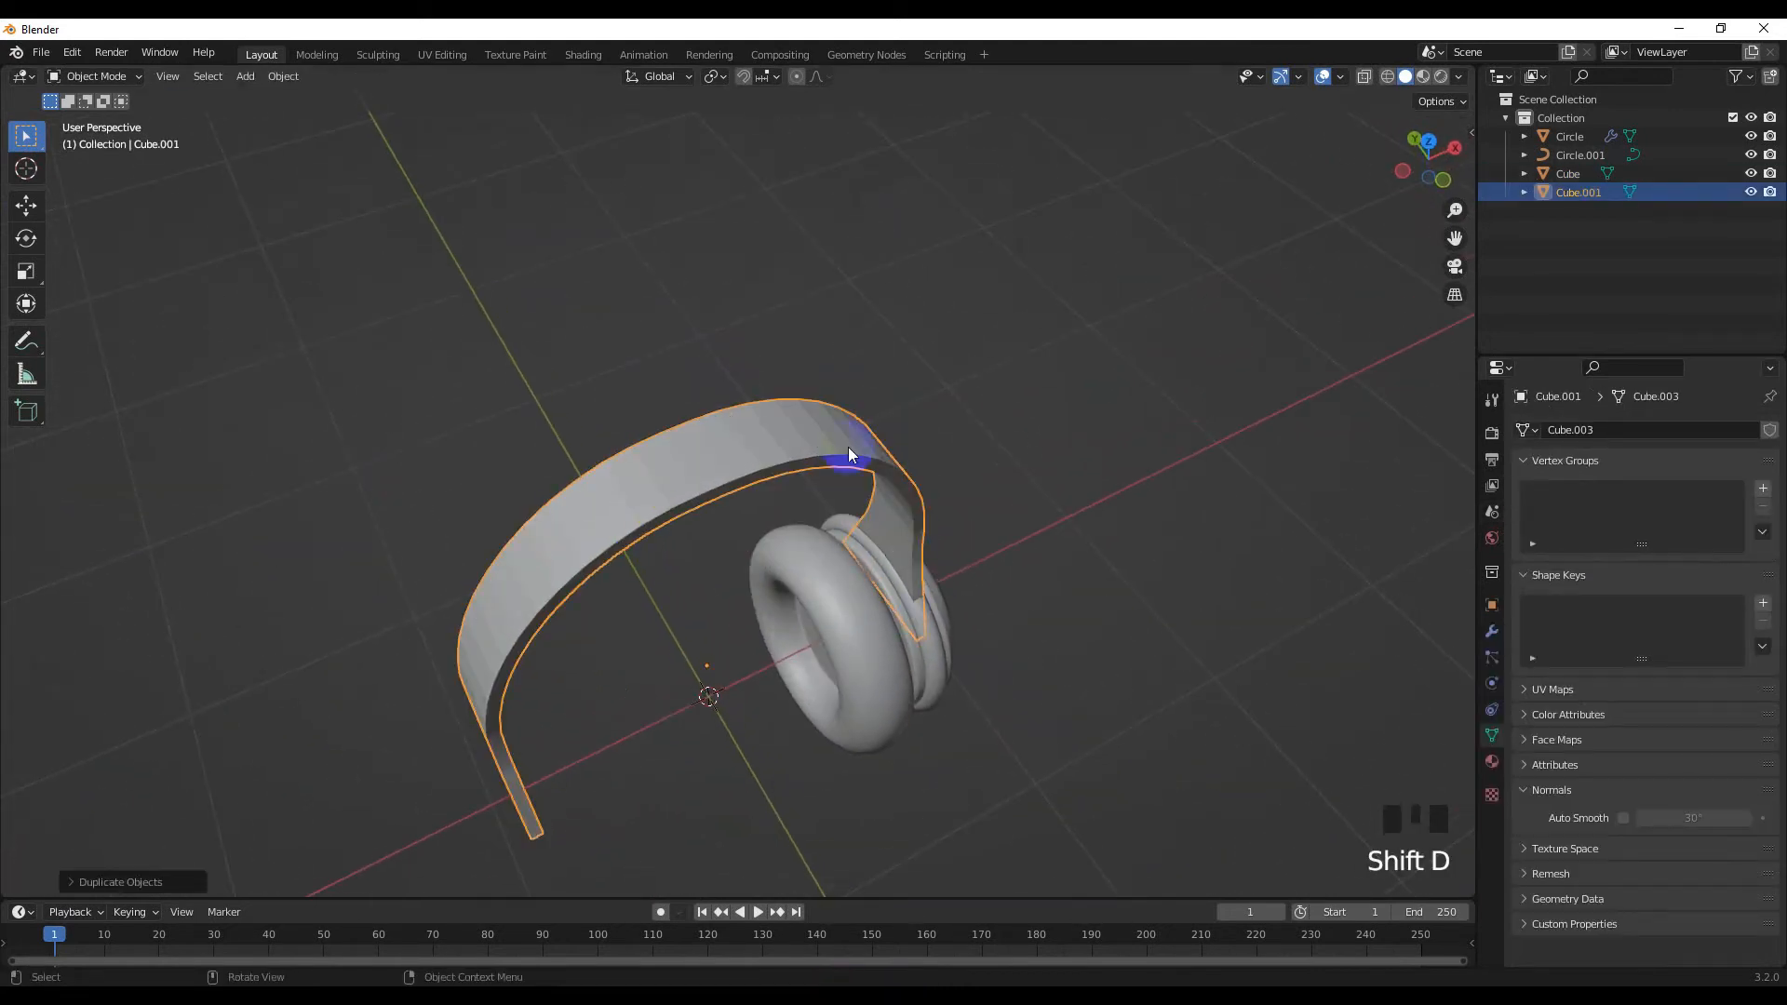
click(1750, 193)
Duplicate the ear cup together with its ring curve and rotate the copies 180° about the Z axis
scroll(666, 551, down, 3)
middle_drag(666, 551, 784, 627)
scroll(851, 634, up, 2)
click(851, 635)
click(871, 649)
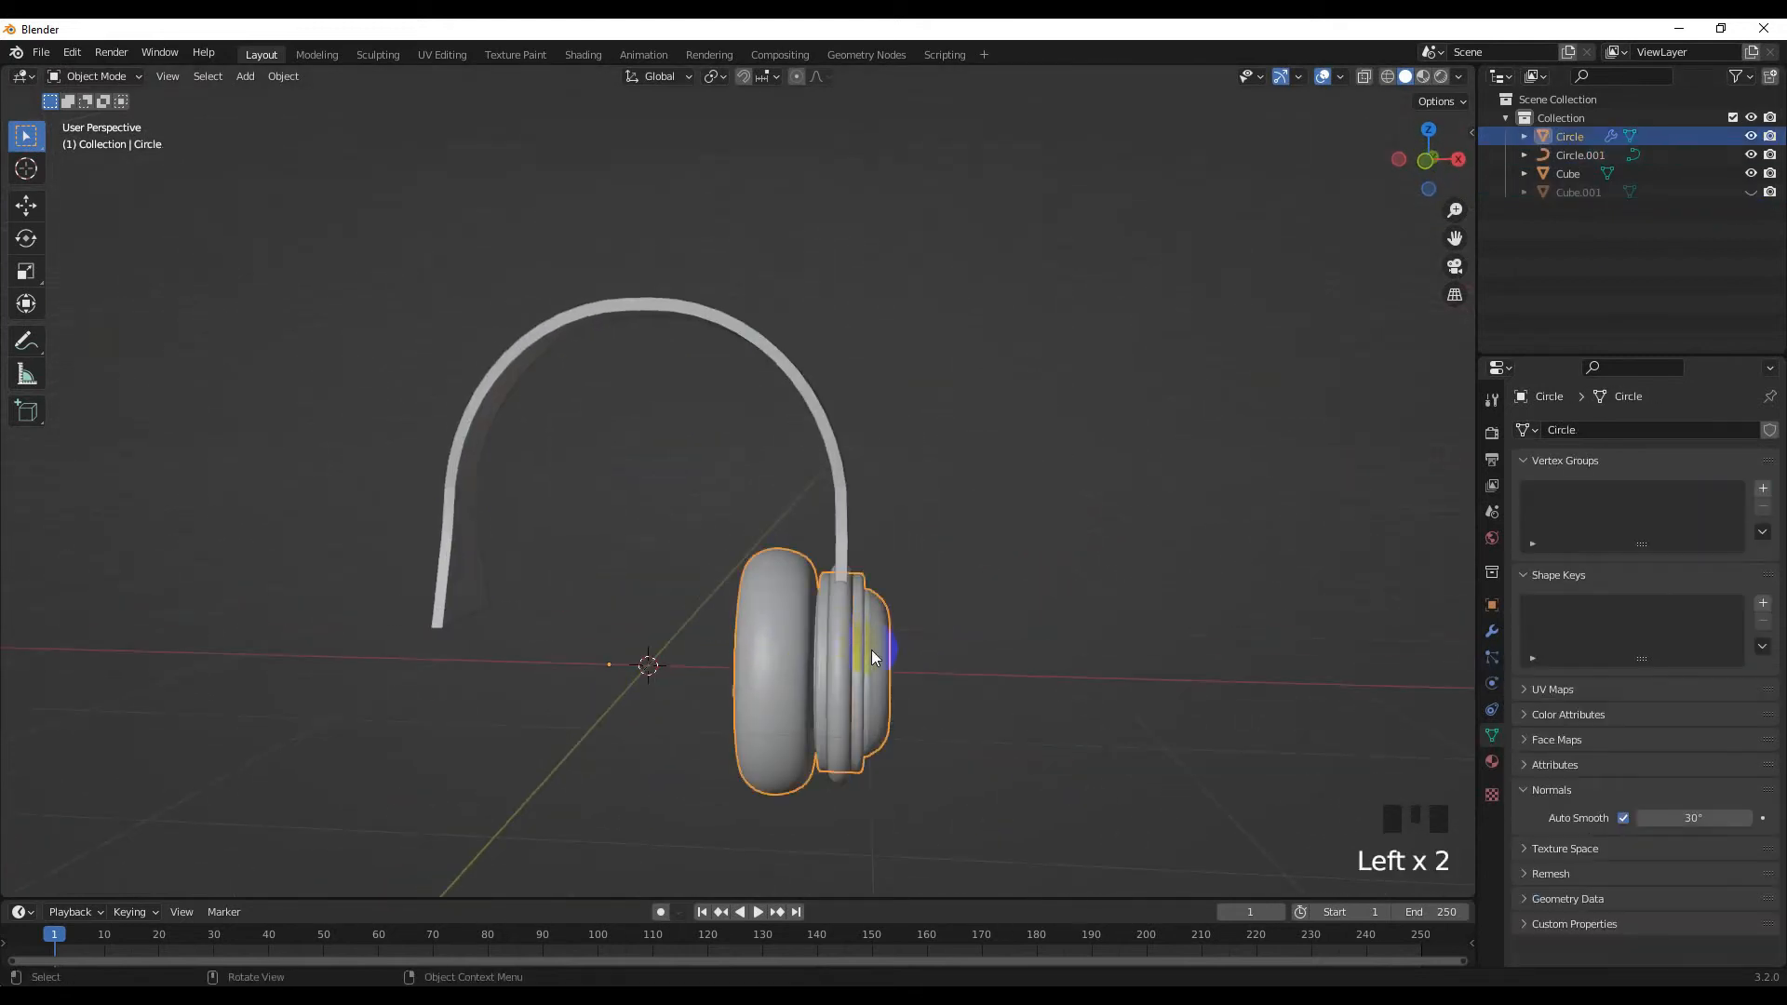
shift+click(840, 640)
key(KP_1)
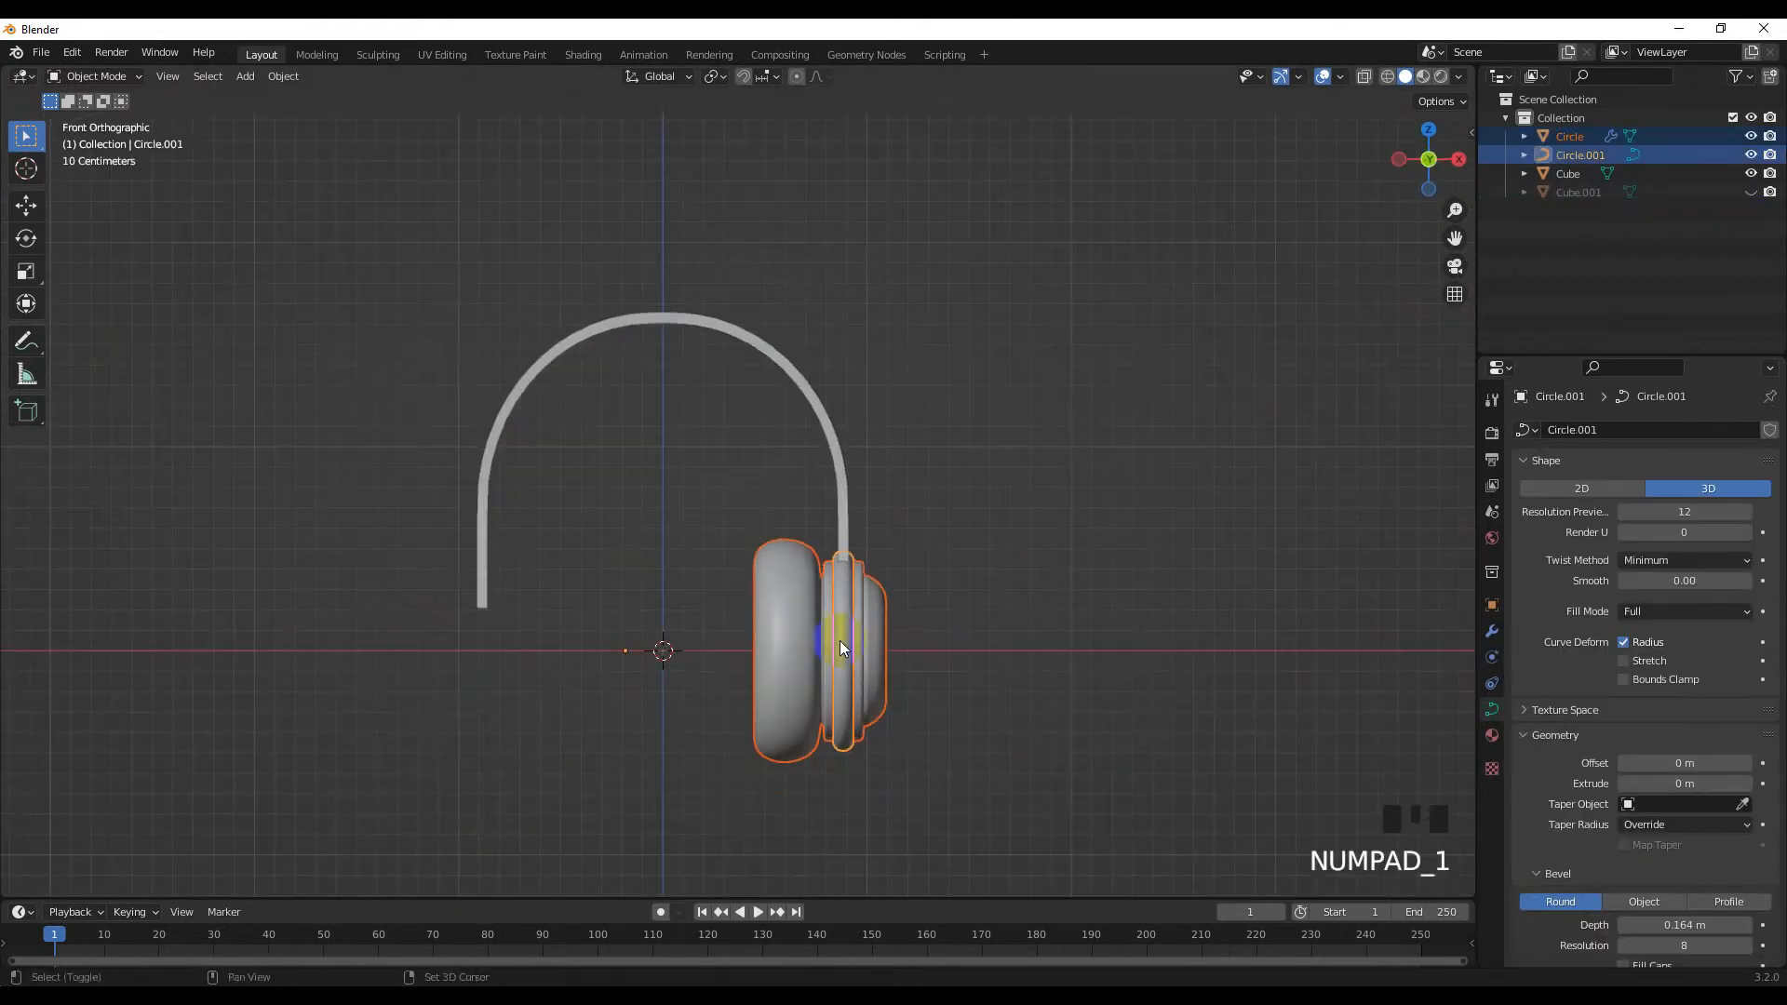
key(shift+d)
text(r)
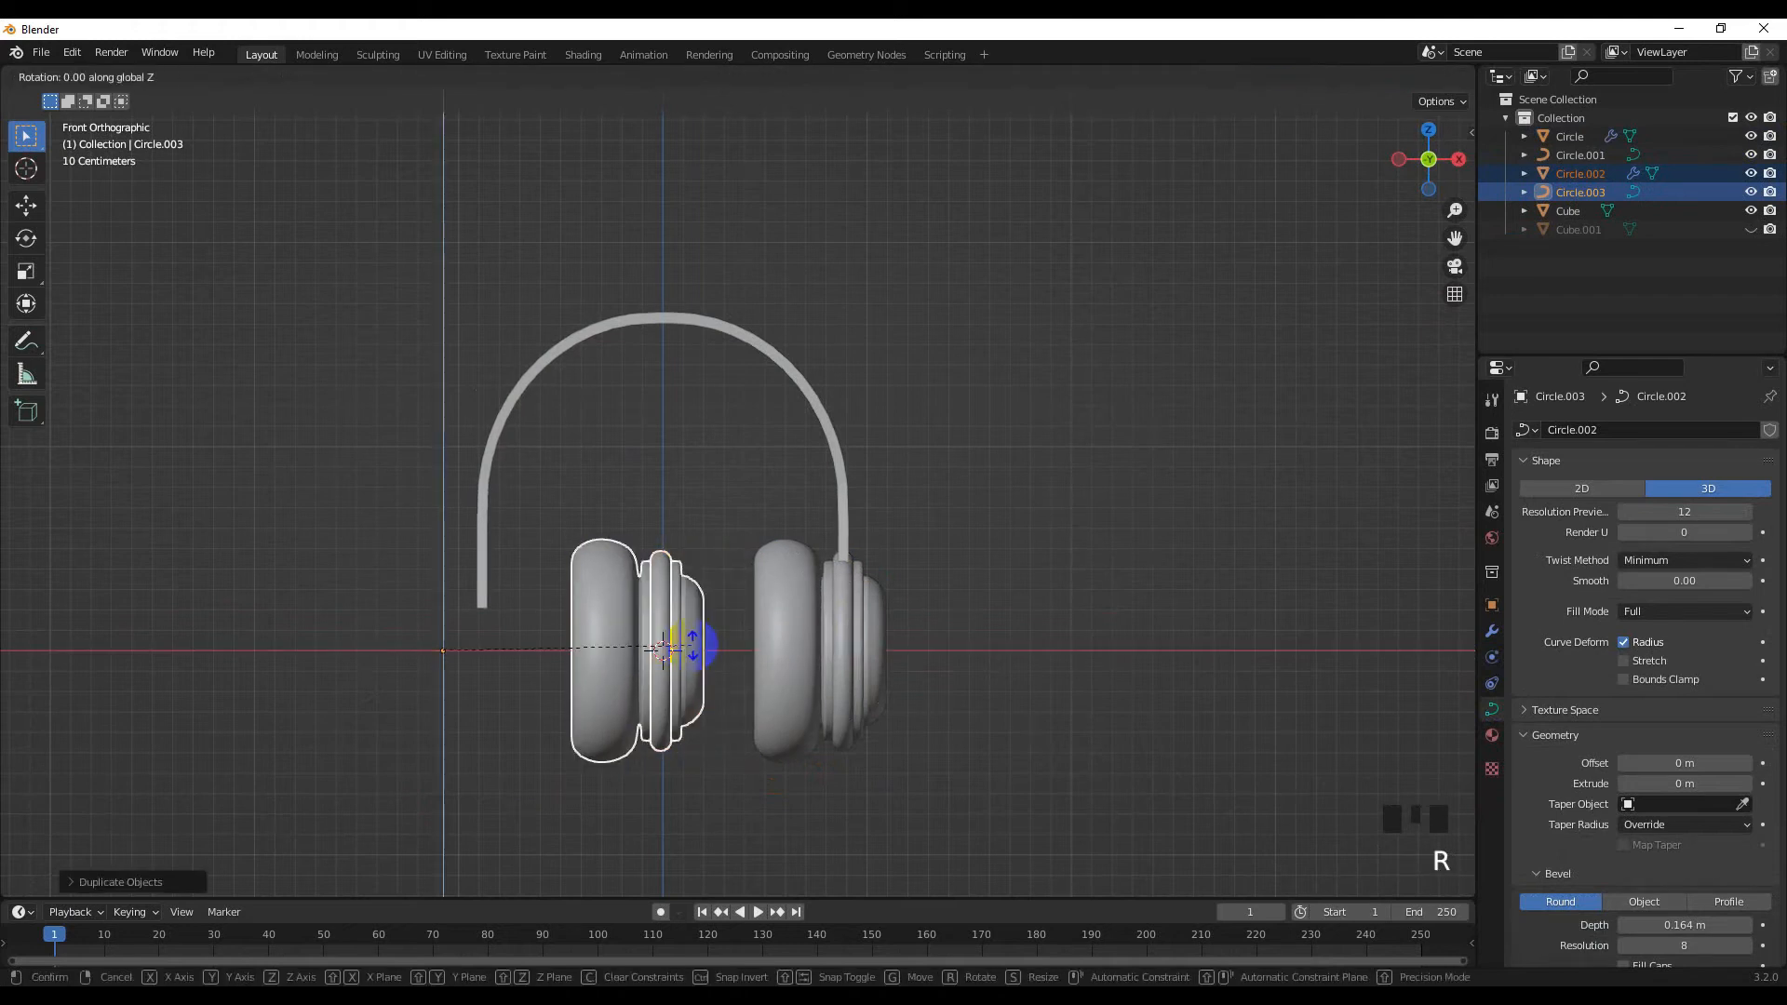
text(180)
key(Return)
Move the duplicated ear cup and ring along X until they line up with the band's free end
key(g)
key(x)
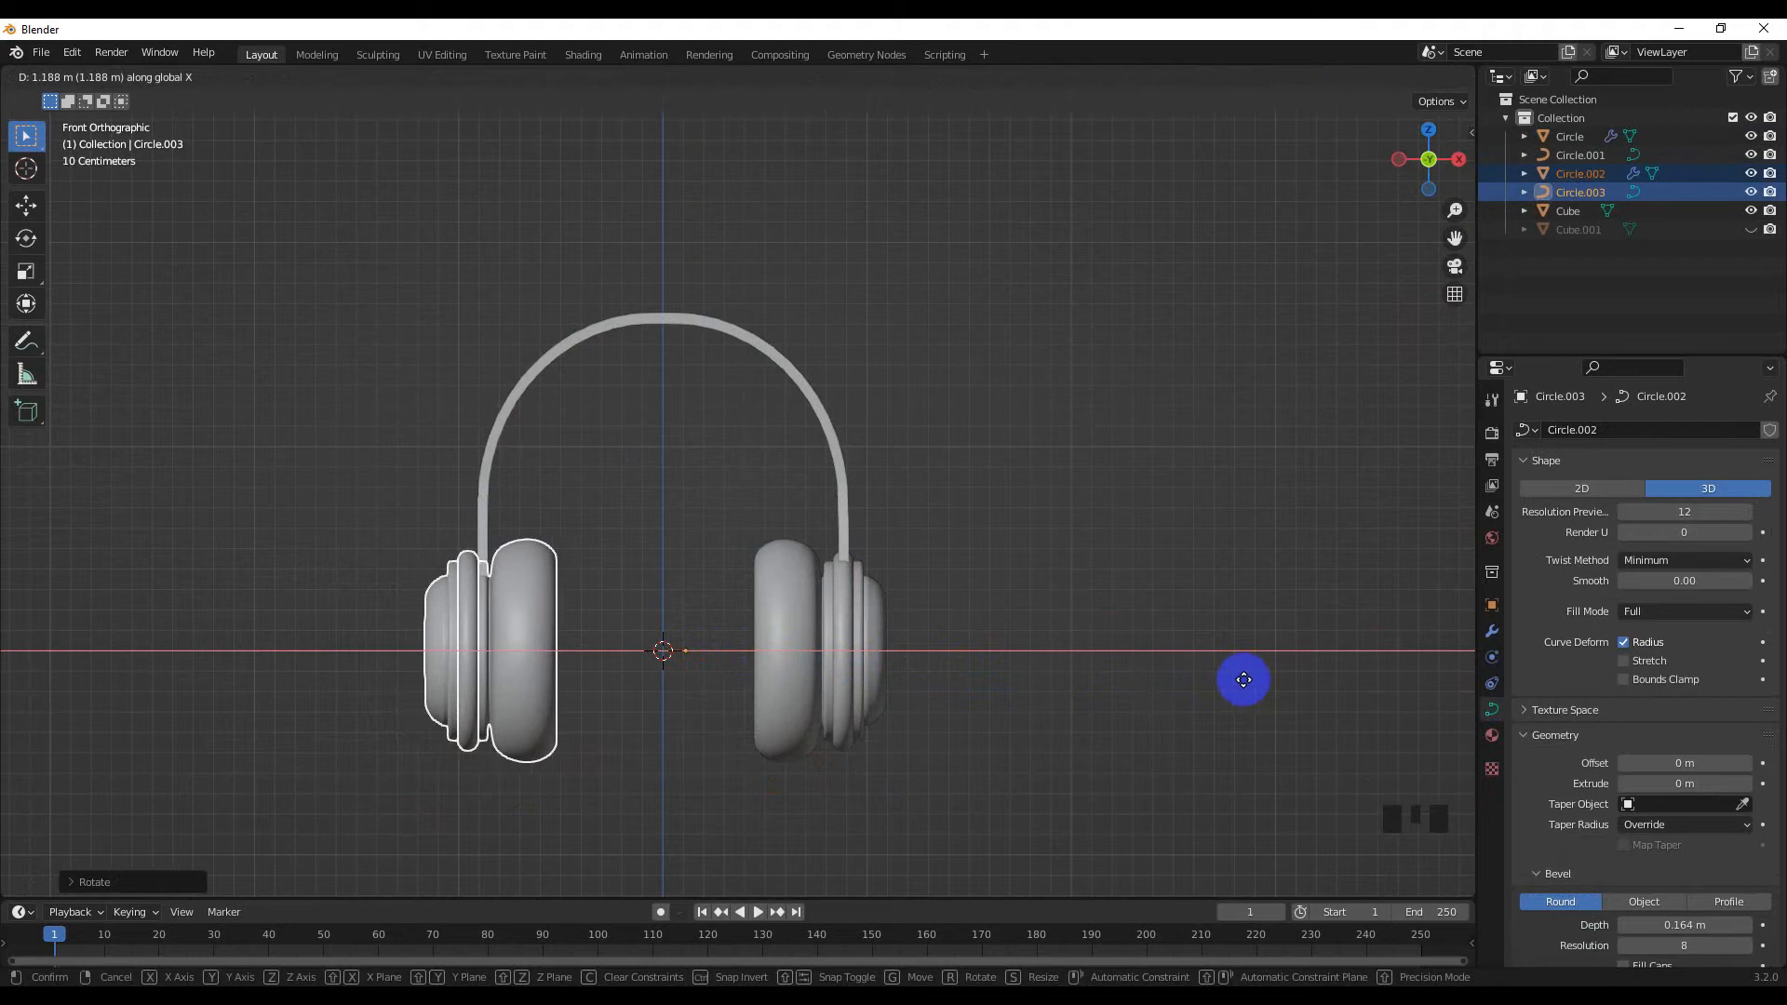
click(1377, 681)
scroll(569, 636, up, 5)
shift+middle_drag(569, 638, 670, 617)
key(g)
key(x)
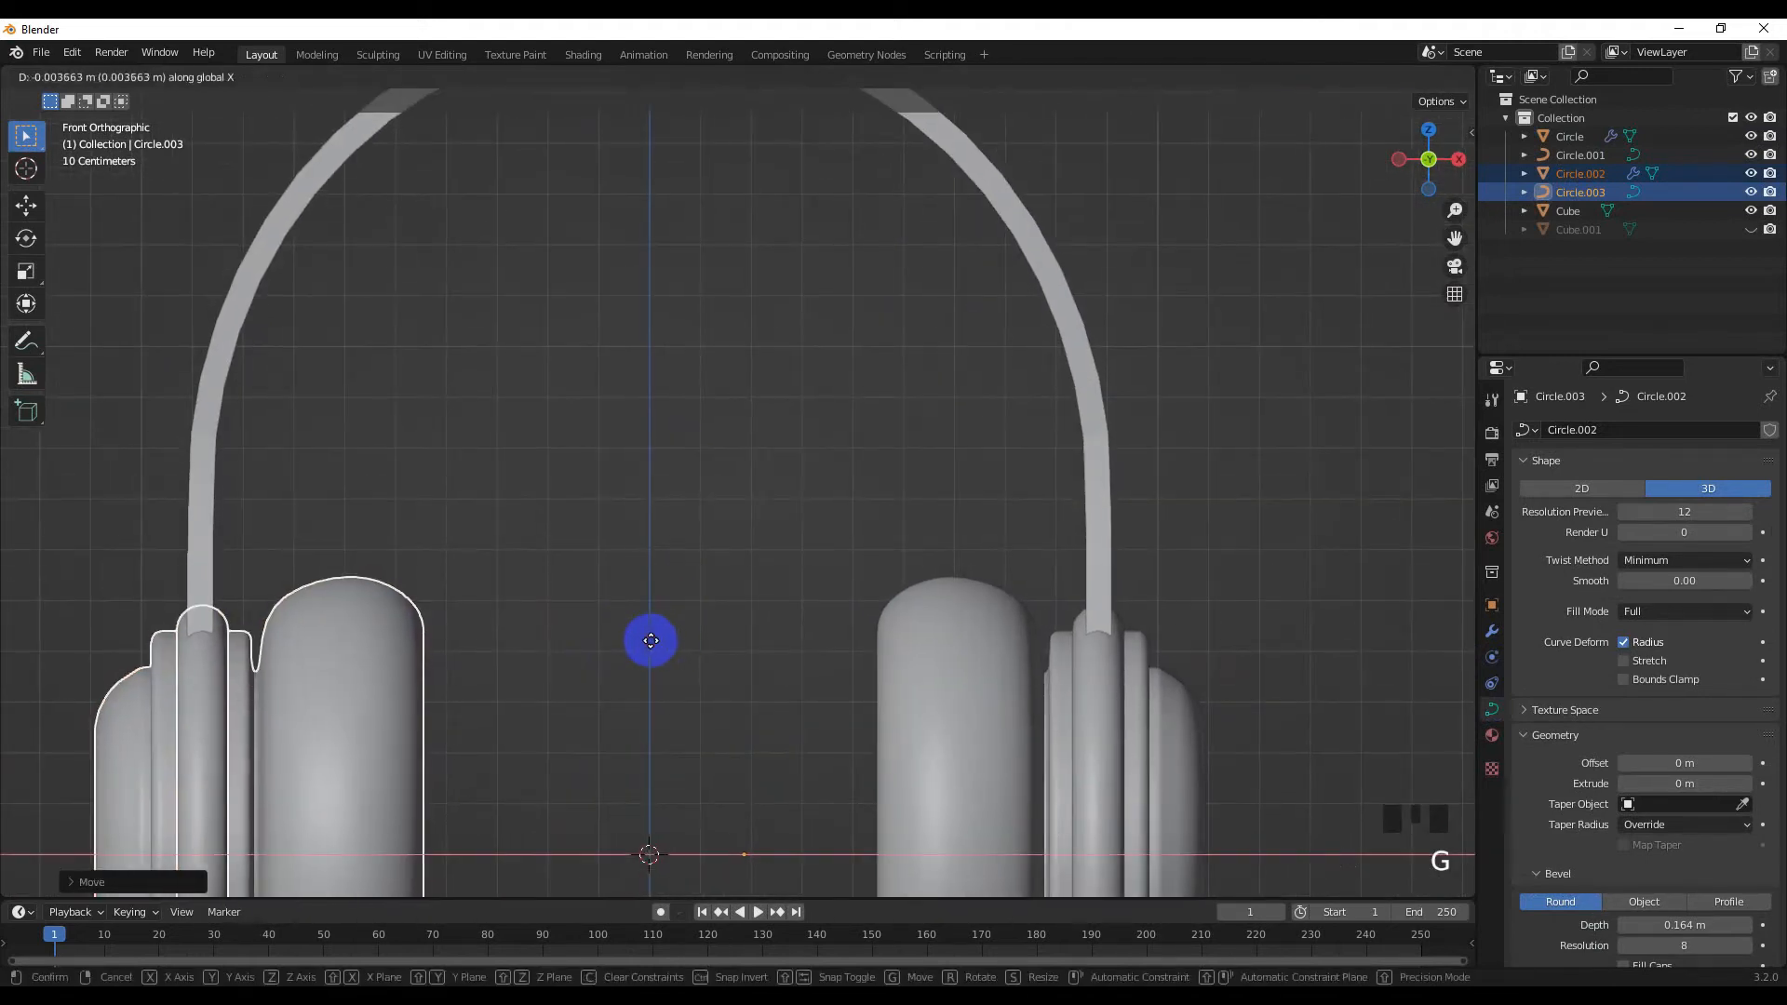
click(650, 638)
scroll(1030, 590, down, 5)
middle_drag(1030, 589, 521, 647)
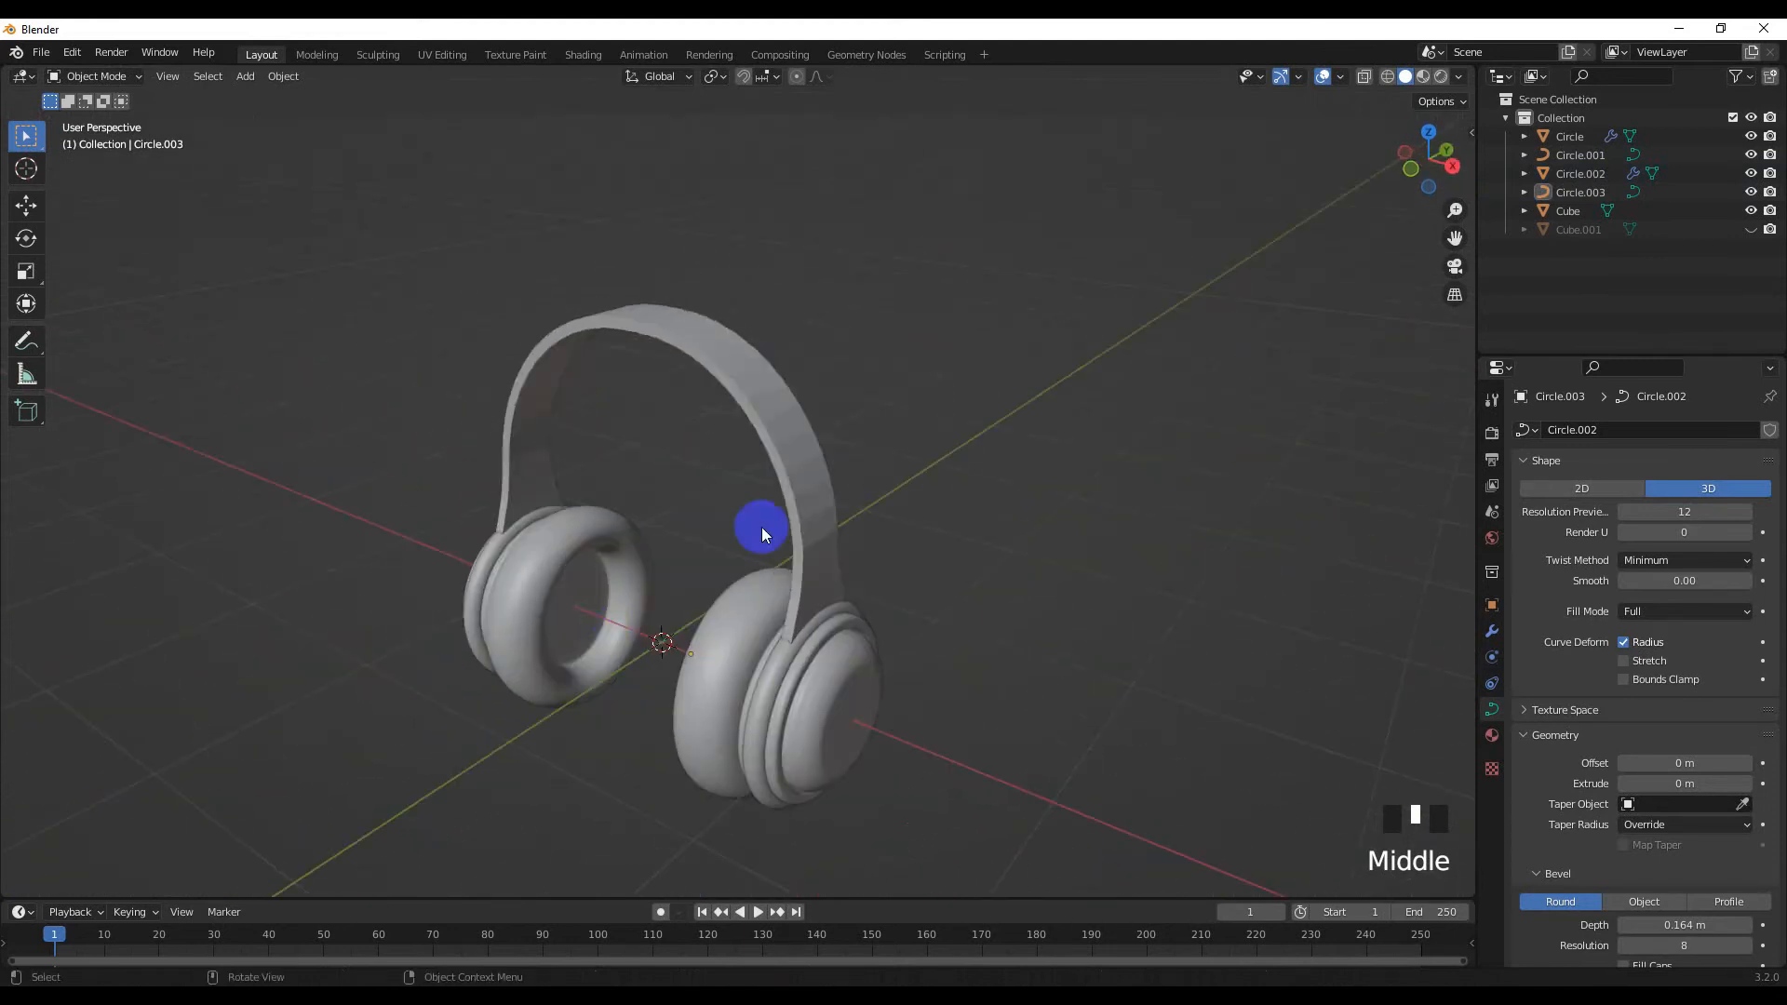
Cut an edge loop along the middle of the band's narrow side and separate it into its own object
click(771, 523)
middle_drag(735, 527, 701, 605)
scroll(644, 555, up, 2)
middle_drag(642, 535, 641, 310)
key(Tab)
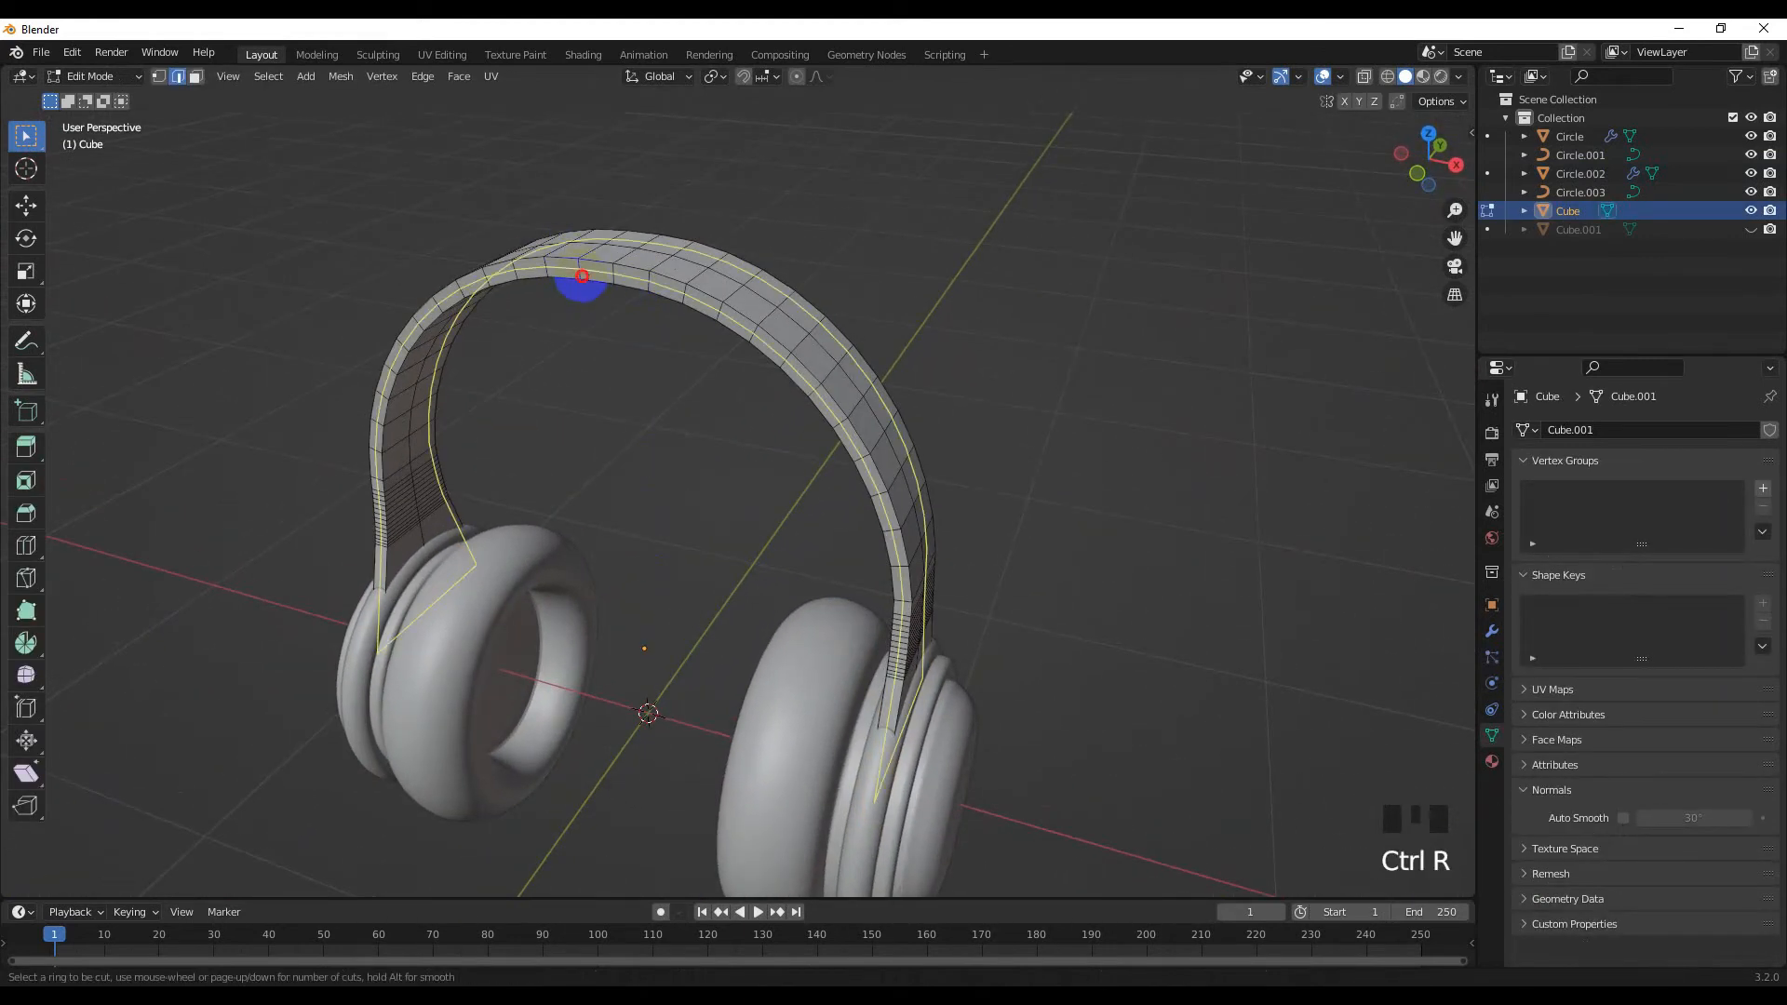
key(Tab)
click(583, 274)
click(580, 270)
click(717, 253)
click(632, 275)
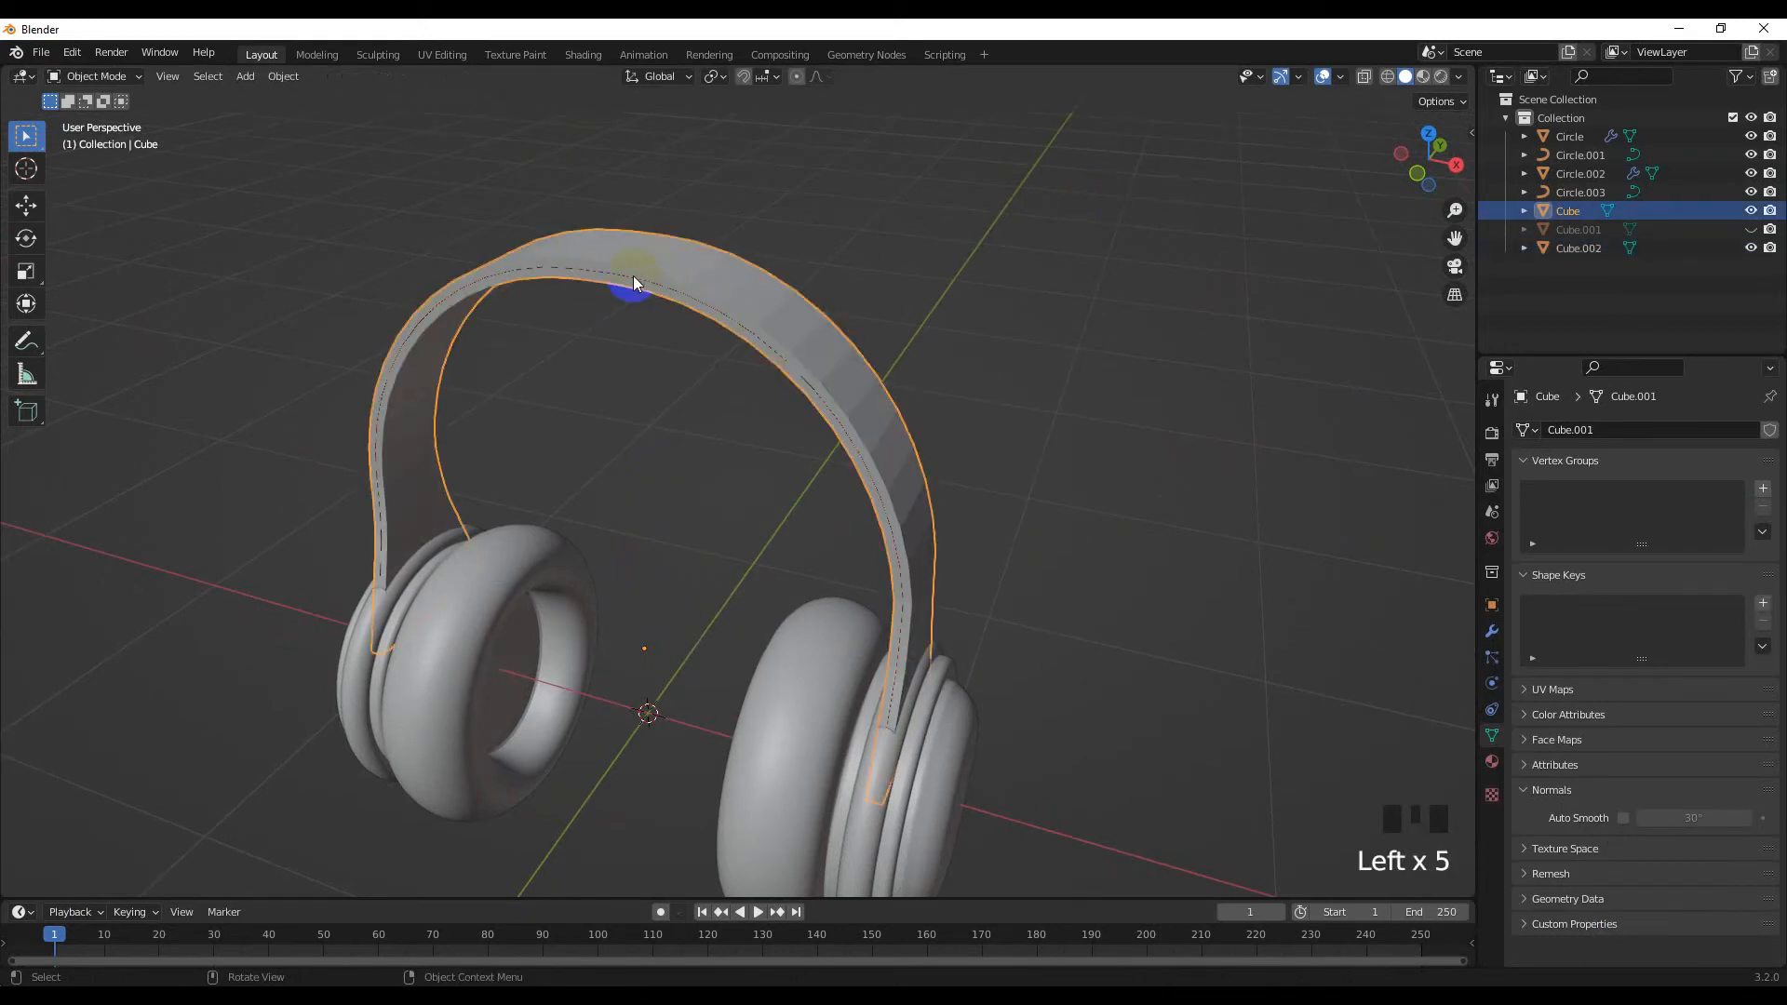
Try converting the separated centre loop to a curve with a bevel depth, and delete that object
click(633, 275)
right_click(633, 275)
mouse_move(634, 277)
click(734, 277)
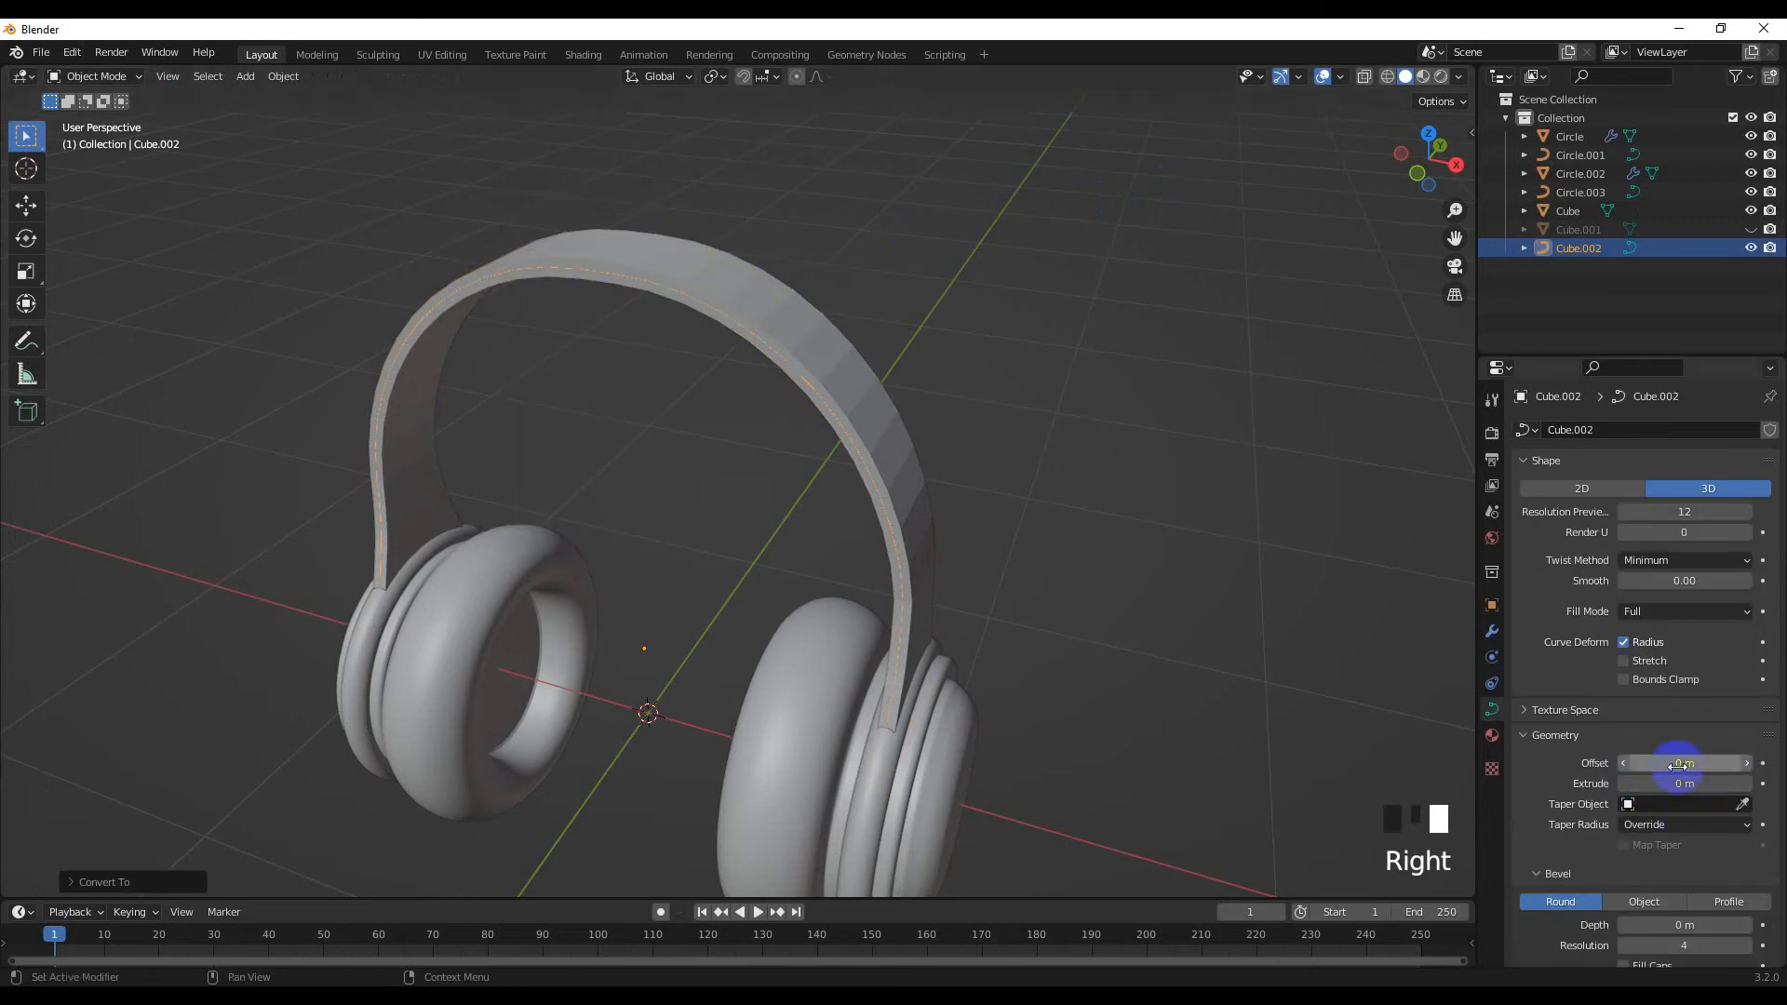
scroll(1675, 786, down, 3)
shift+drag(1670, 812, 1683, 811)
middle_drag(967, 670, 1065, 562)
key(Delete)
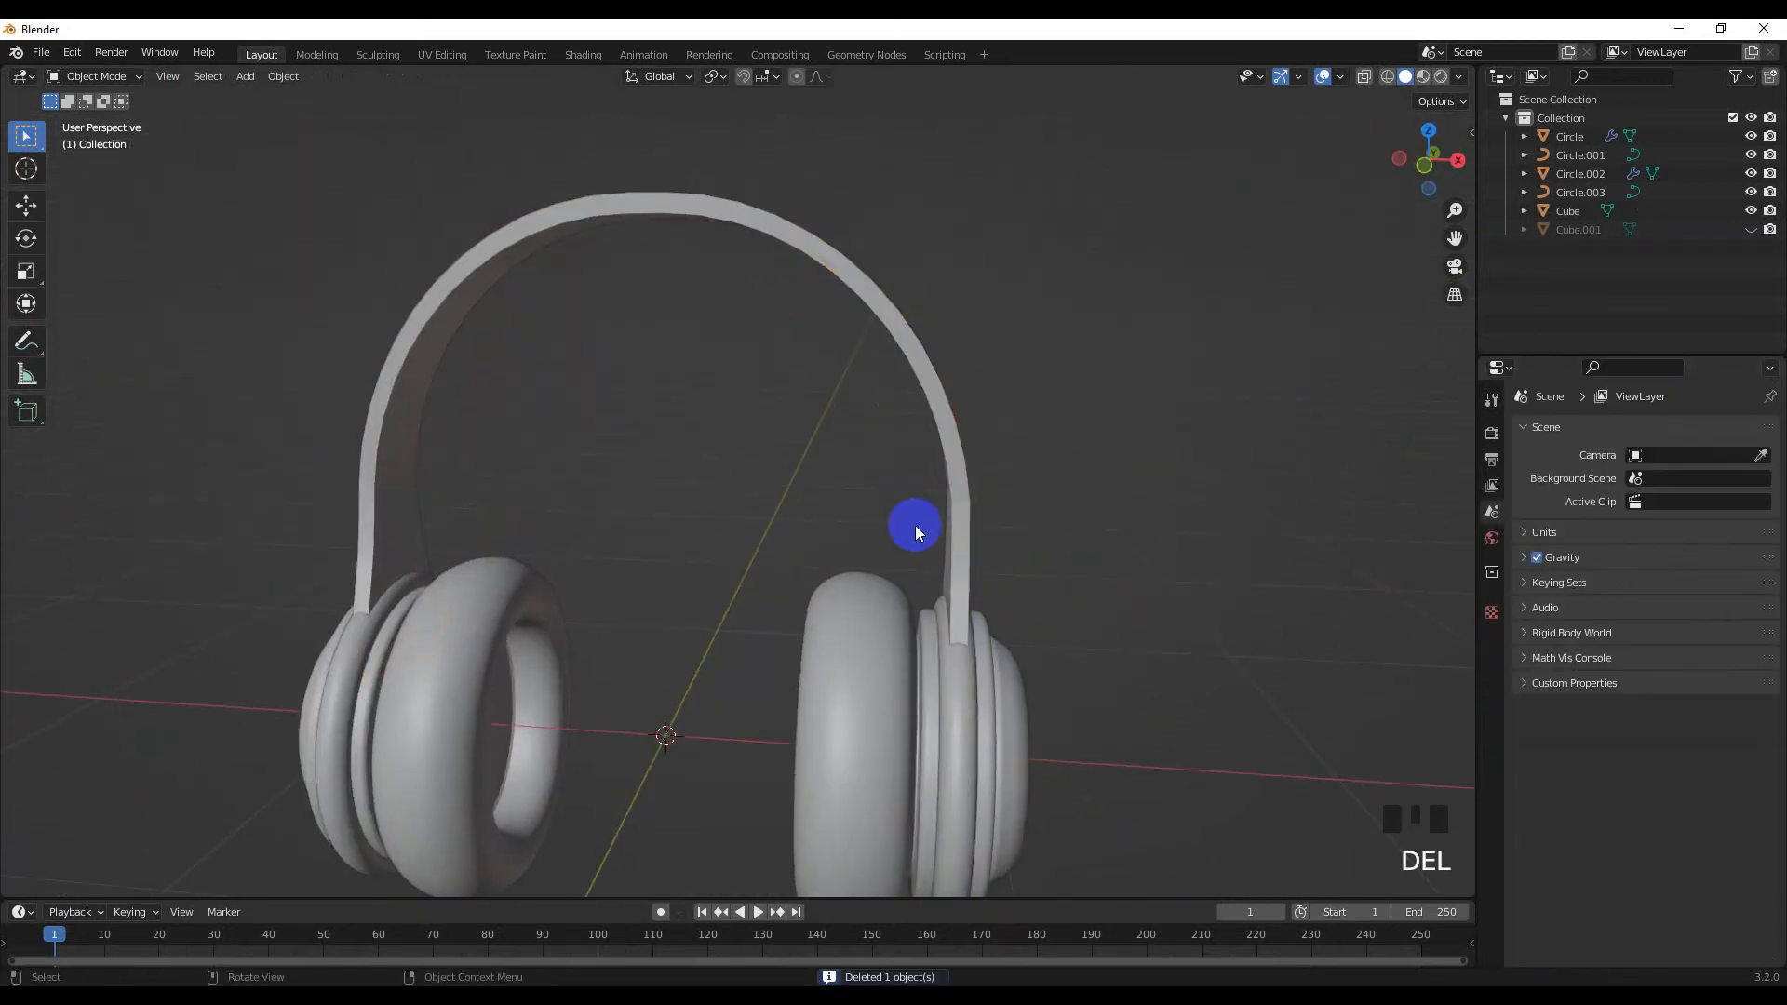
Select the long edge loops bordering the band's narrow sides in Edit Mode and try a bevel on them
click(826, 294)
middle_drag(826, 294, 673, 361)
key(Tab)
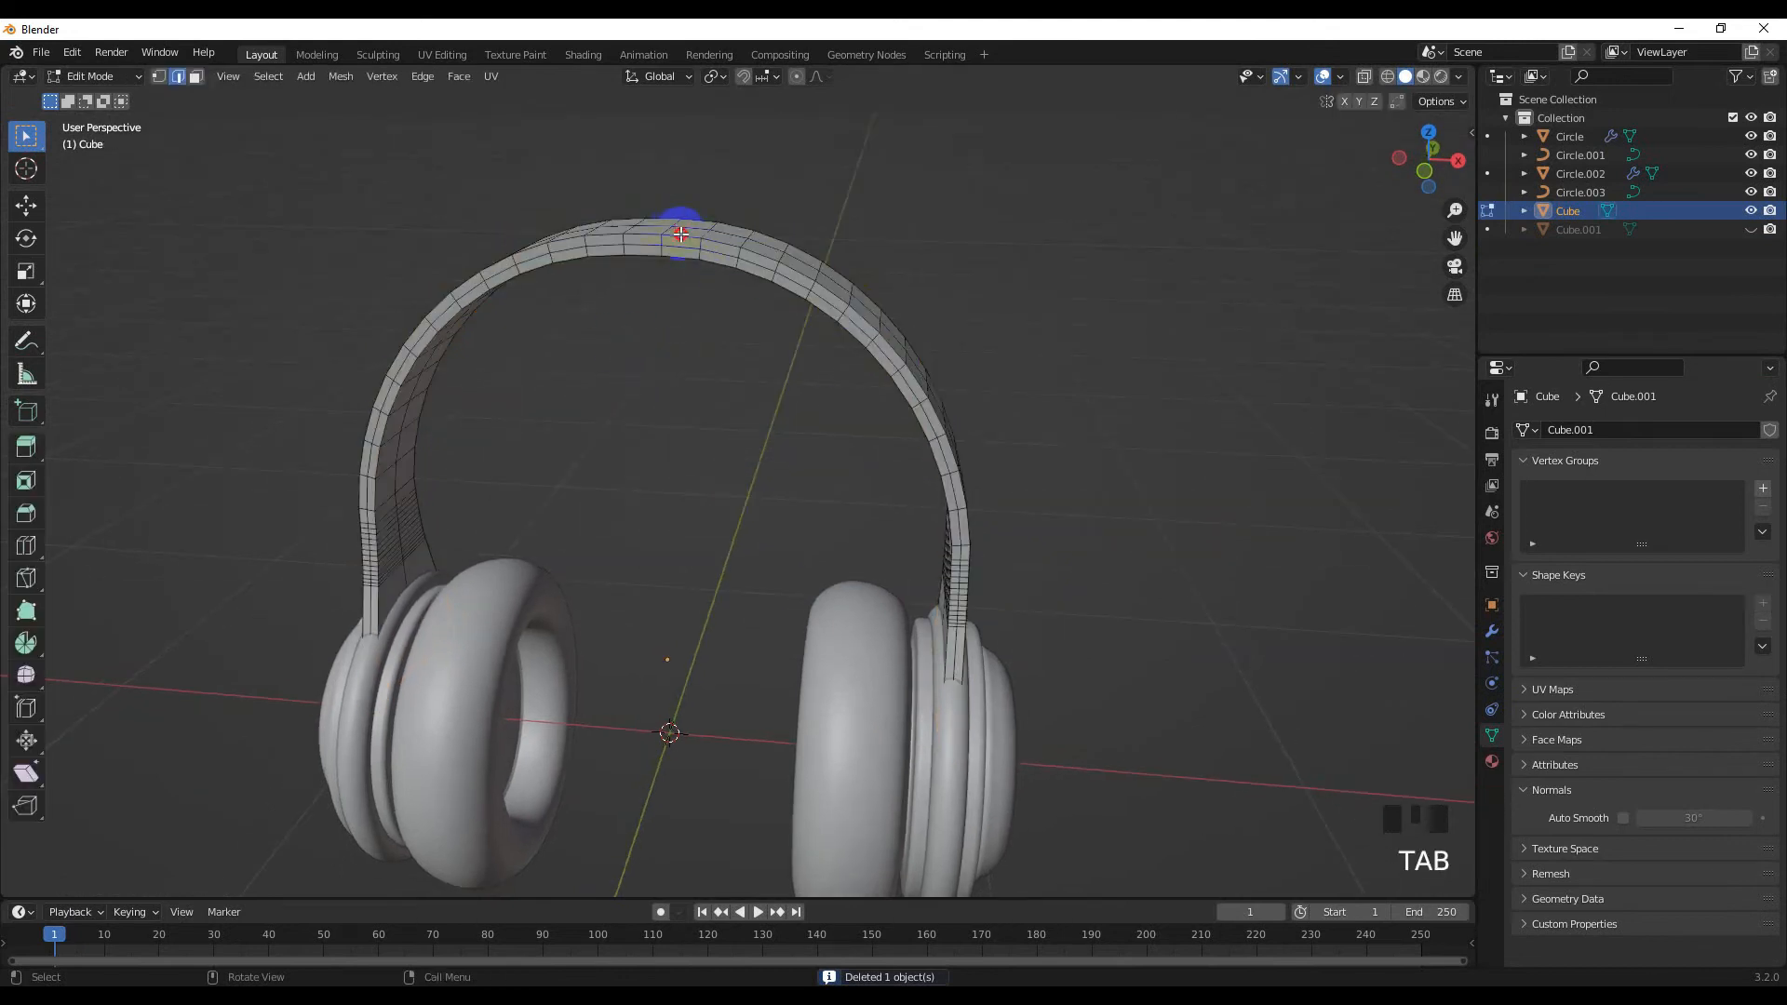
middle_drag(677, 257, 623, 271)
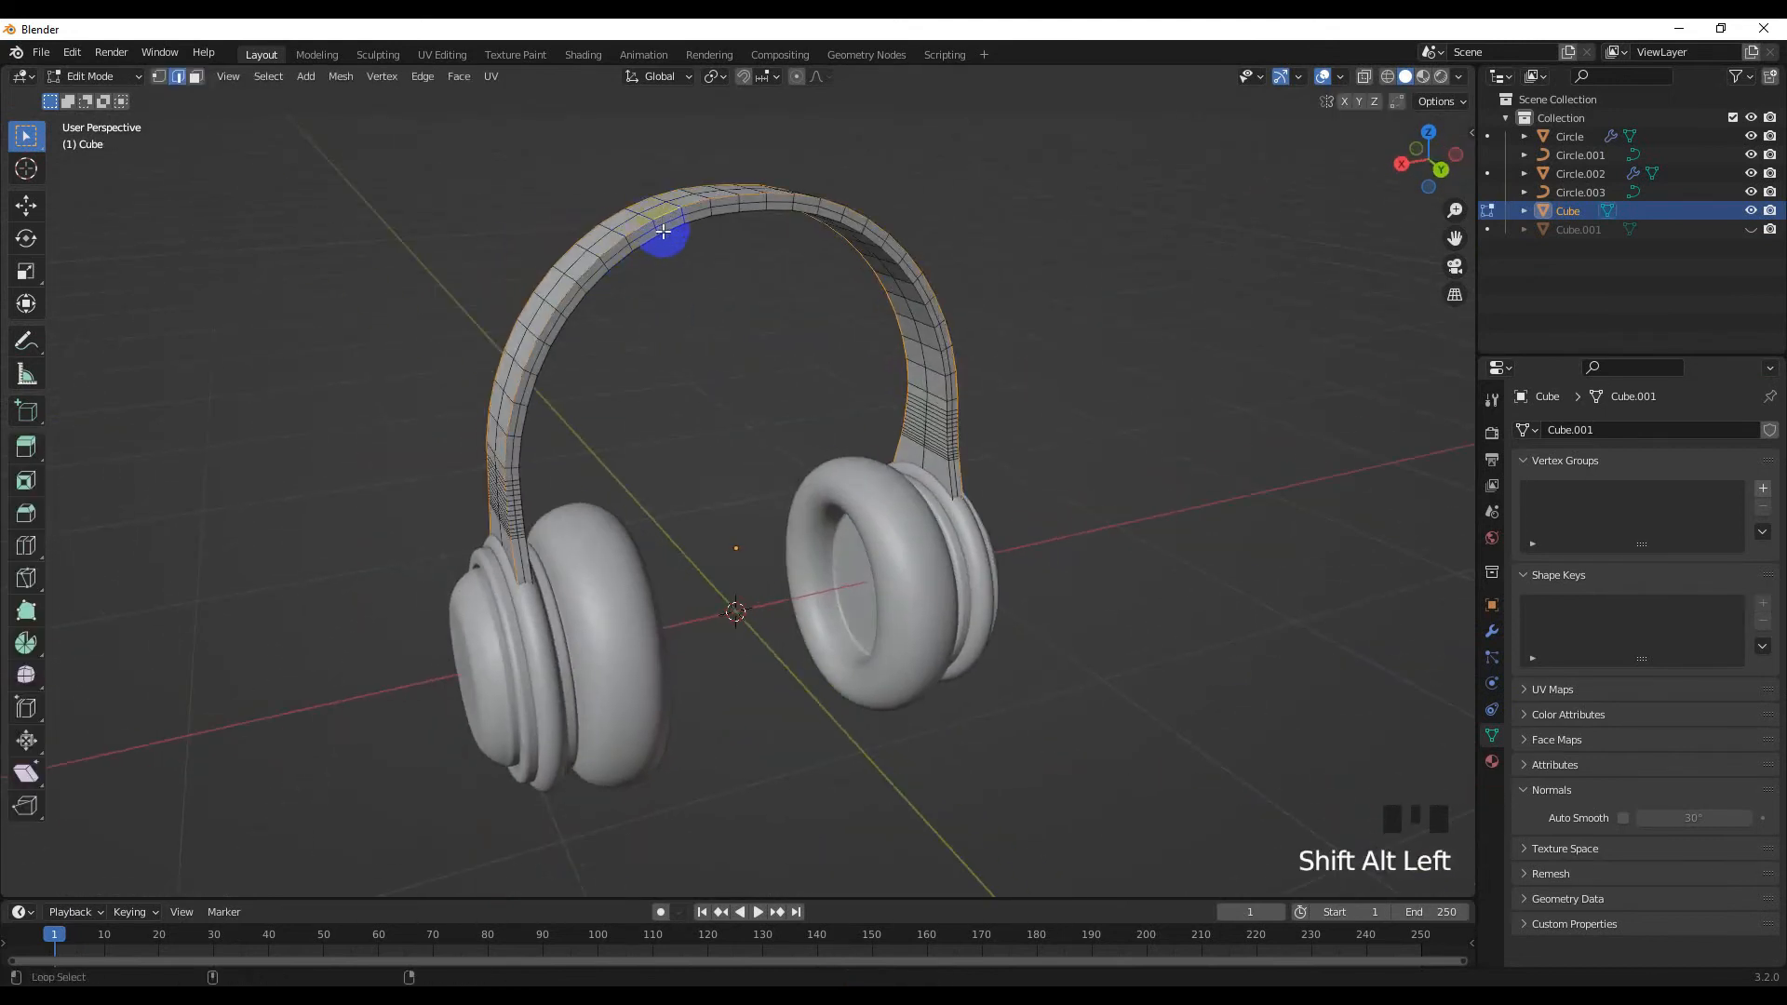
scroll(673, 403, up, 3)
right_click(929, 392)
Apply the band's transforms and bevel its selected border edge loops with 13 segments
key(Tab)
key(ctrl+a)
click(771, 382)
key(Tab)
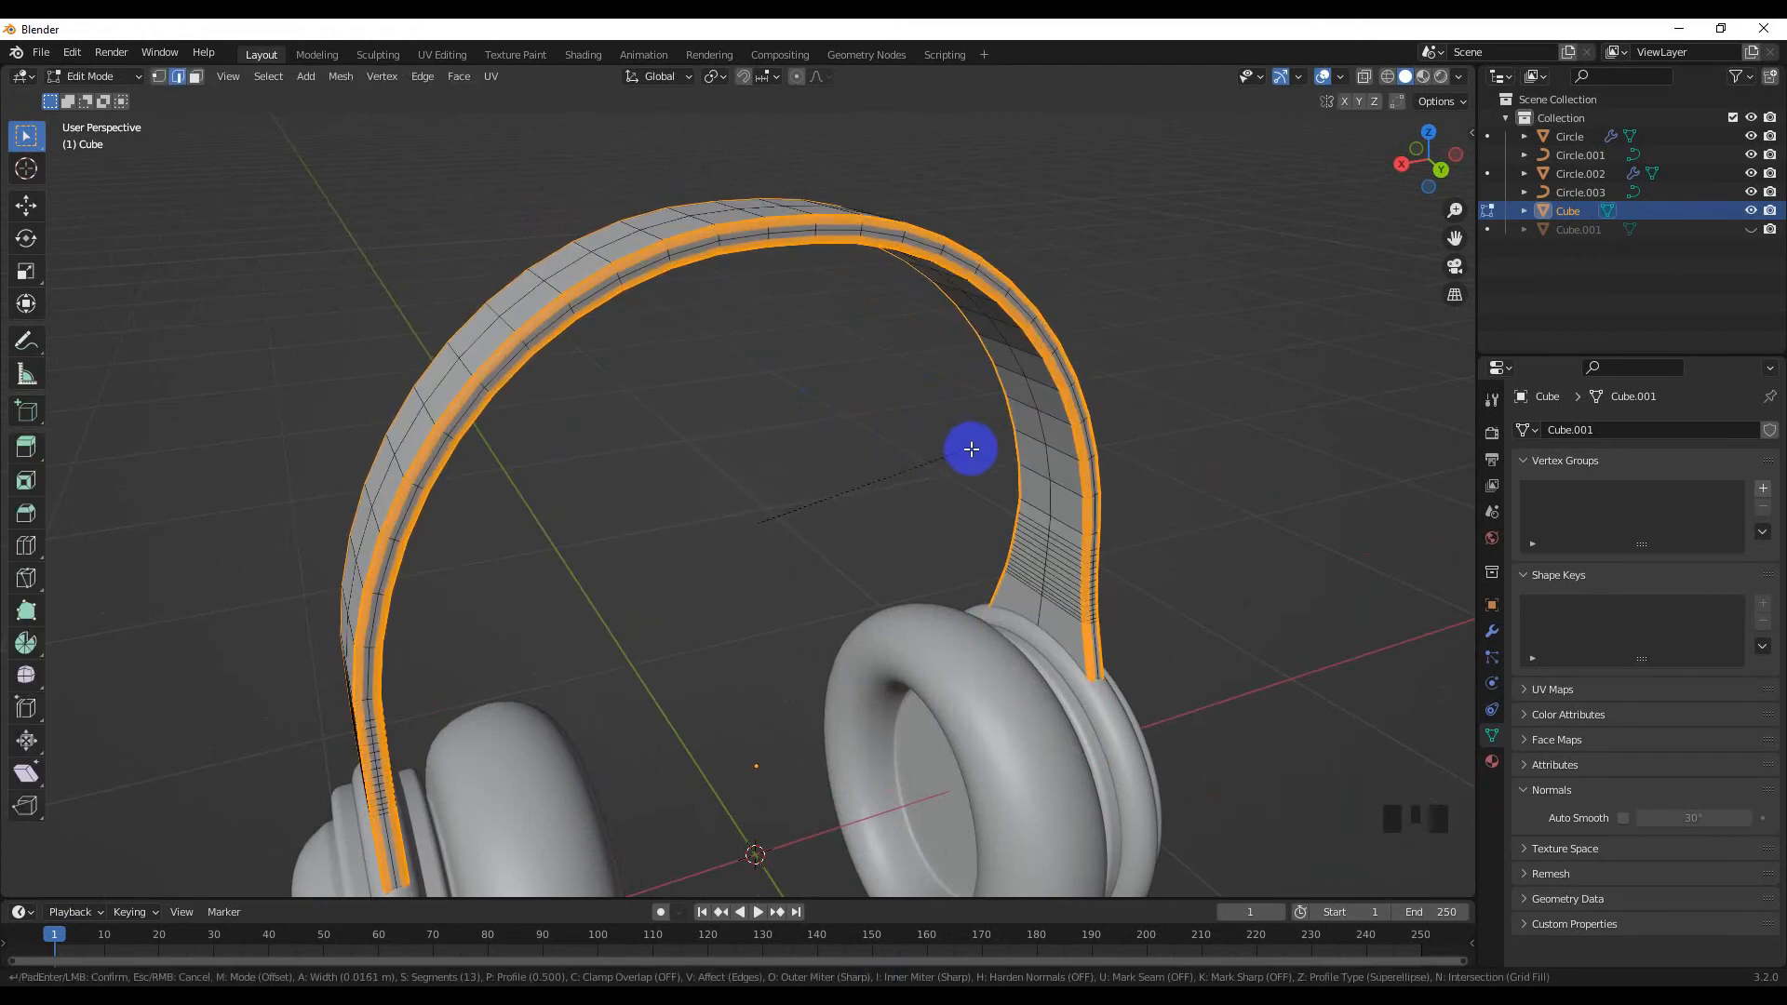
click(1001, 484)
middle_drag(1001, 487, 814, 402)
Scale up the centre edge loop on the band's outer surface slightly and bevel it into a rounded profile
click(619, 322)
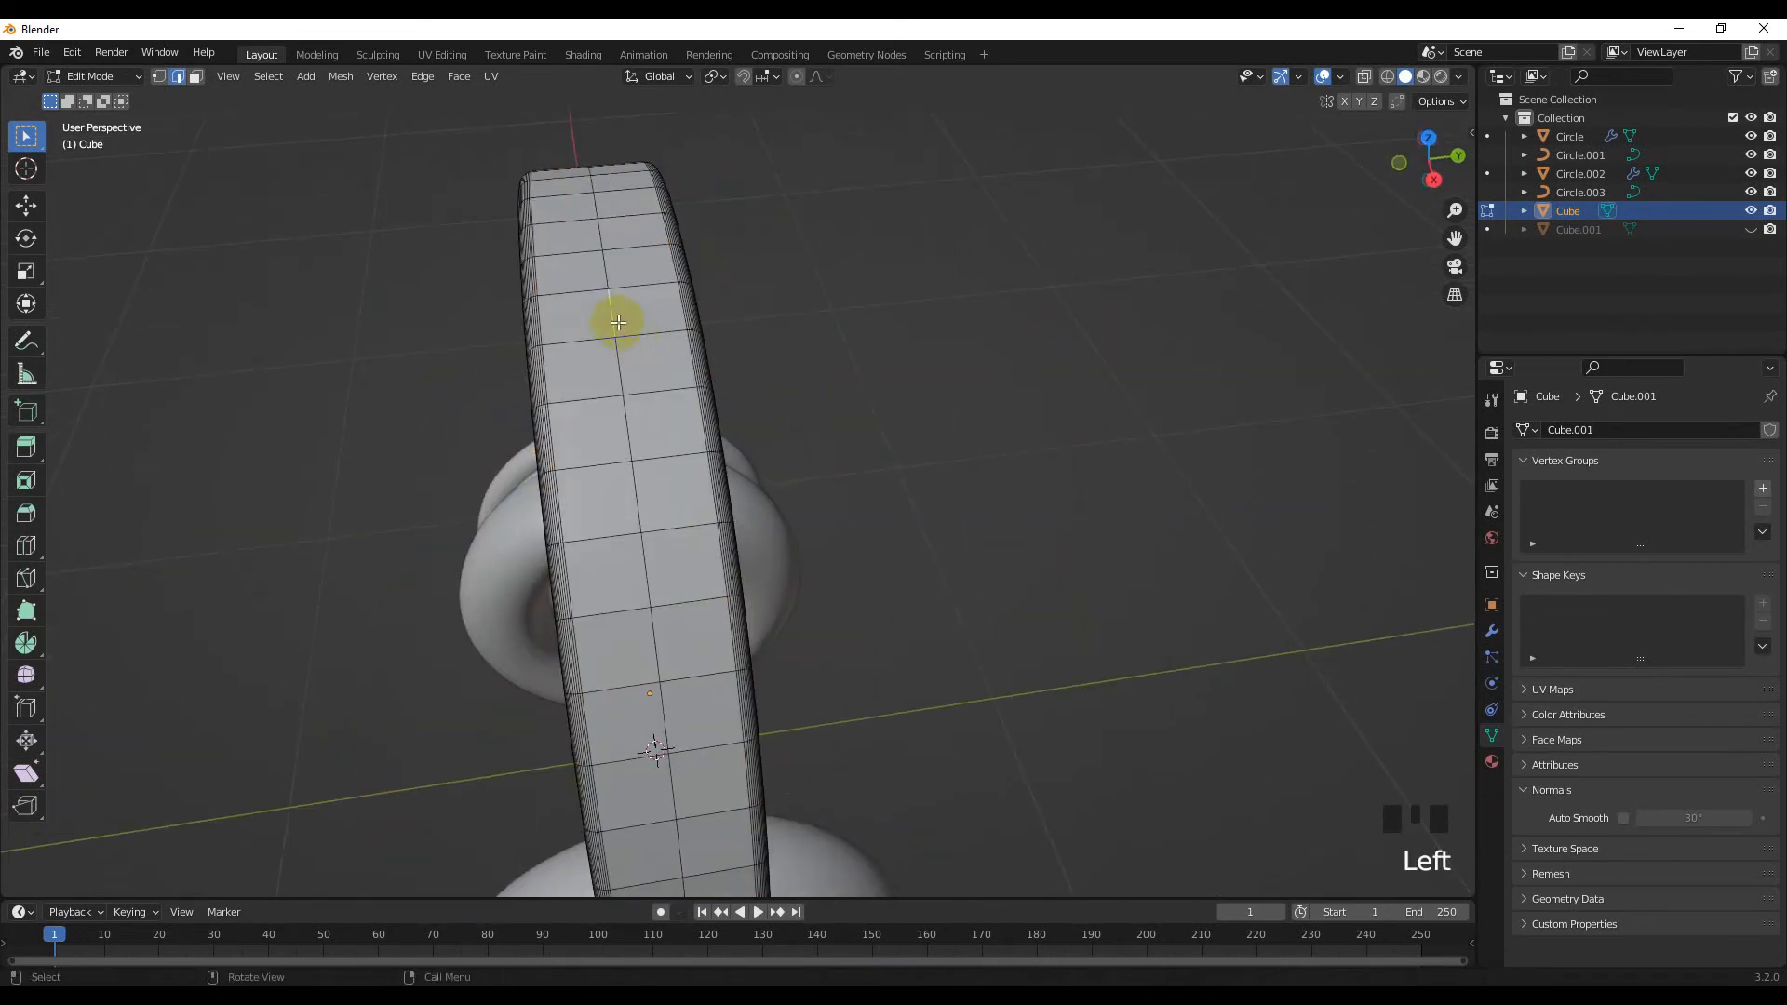
middle_drag(609, 322, 757, 291)
key(KP_1)
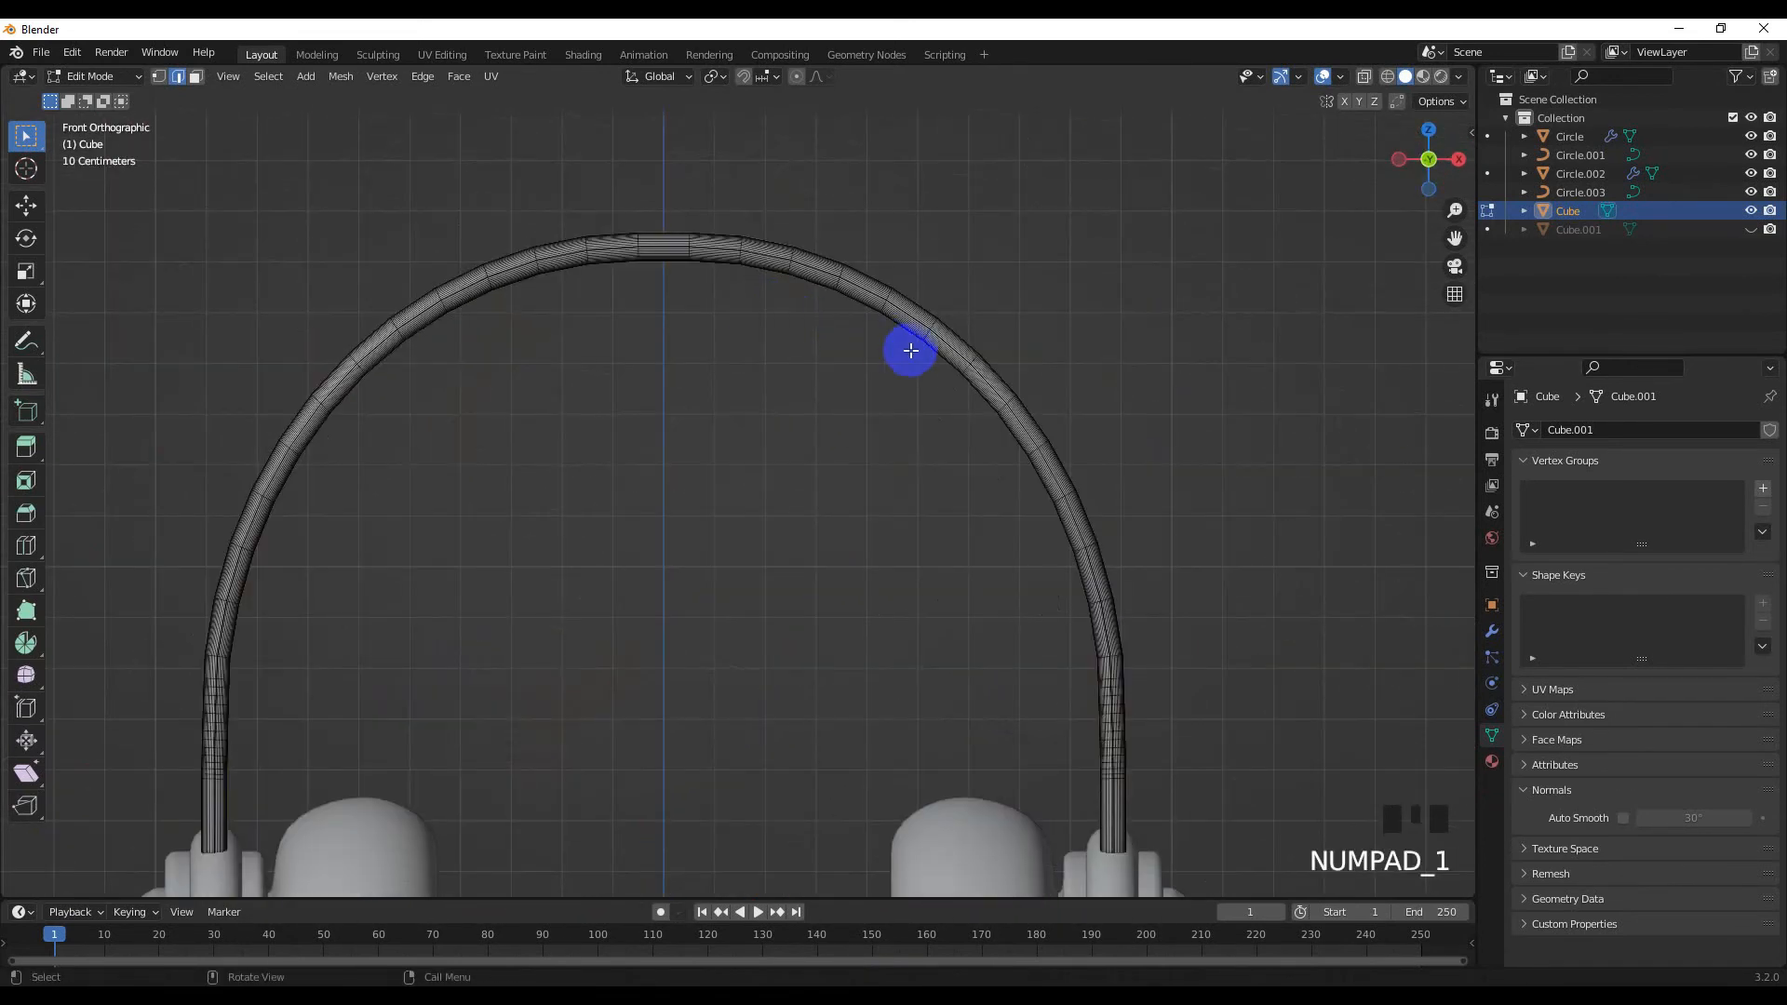
key(s)
click(1009, 341)
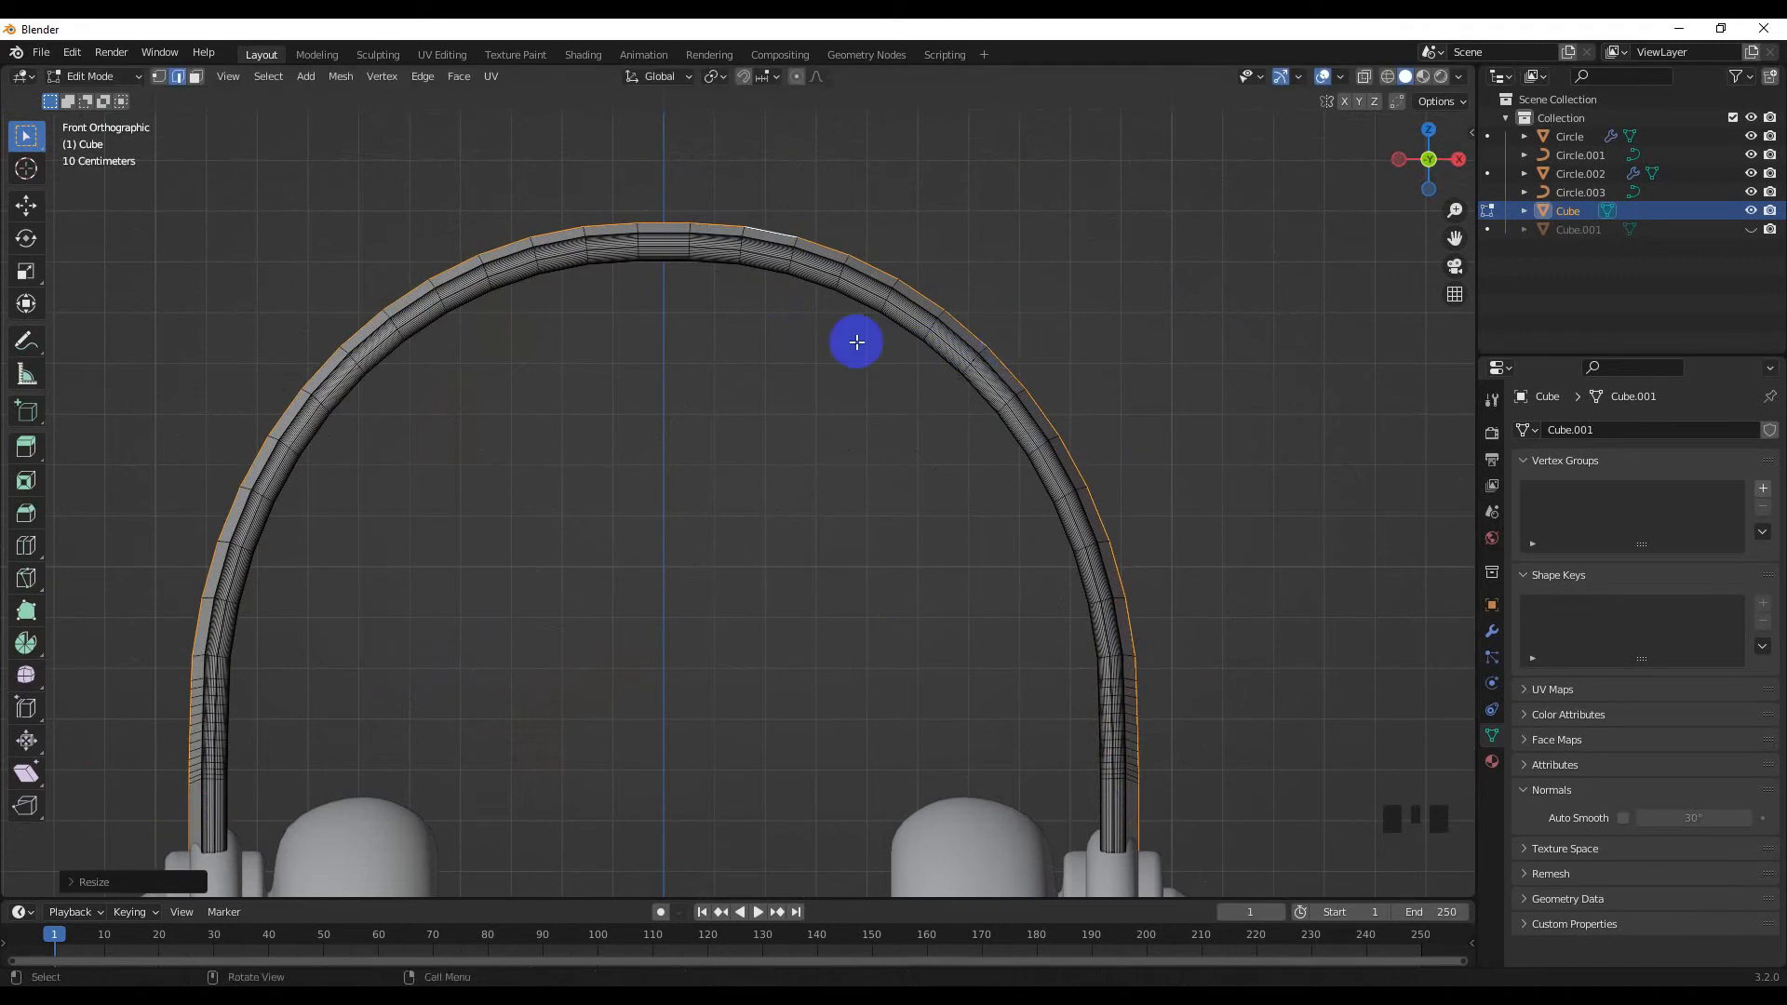
middle_drag(853, 335, 864, 391)
key(ctrl+b)
click(1380, 331)
middle_drag(1287, 334, 765, 389)
Shade the headband smooth in Object Mode, with Auto Smooth enabled at 30°
key(Tab)
right_click(765, 389)
click(735, 342)
click(1133, 479)
middle_drag(1133, 479, 572, 501)
click(577, 636)
mouse_move(577, 637)
middle_down()
mouse_move(454, 651)
mouse_move(703, 667)
mouse_move(590, 650)
middle_up()
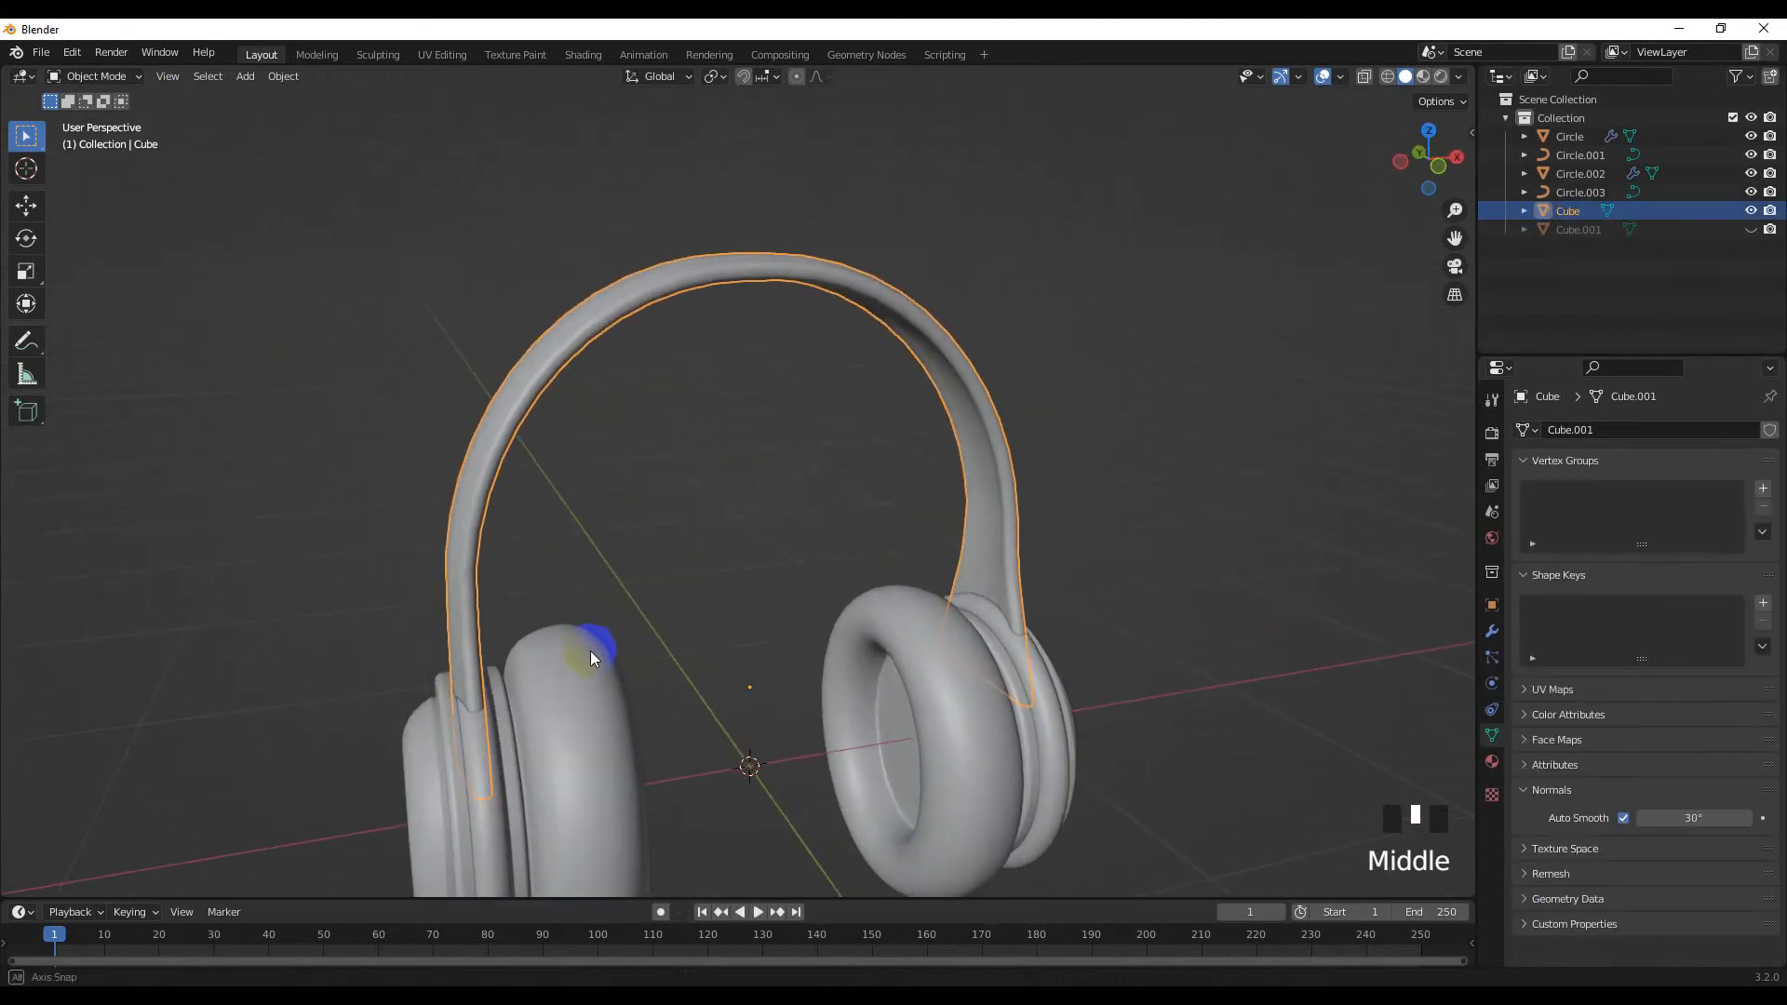
Move the duplicated ear cup's ring curve slightly inward, towards its cushion
click(480, 741)
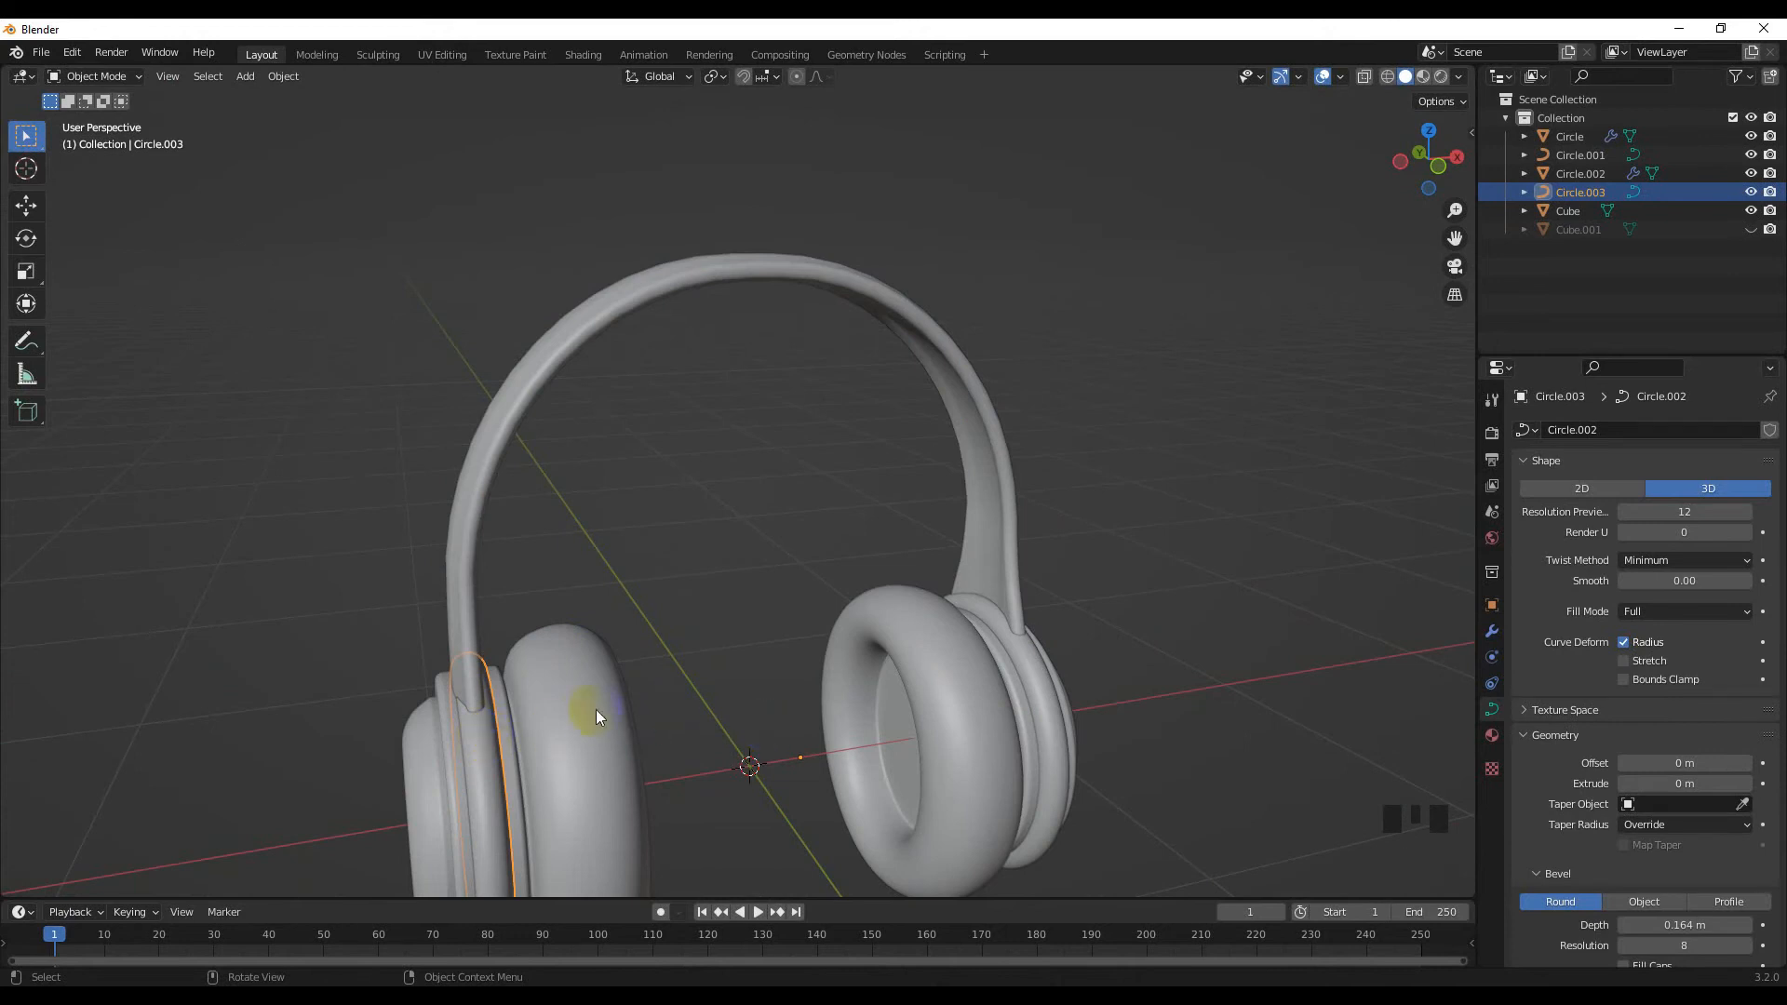
key(g)
click(642, 712)
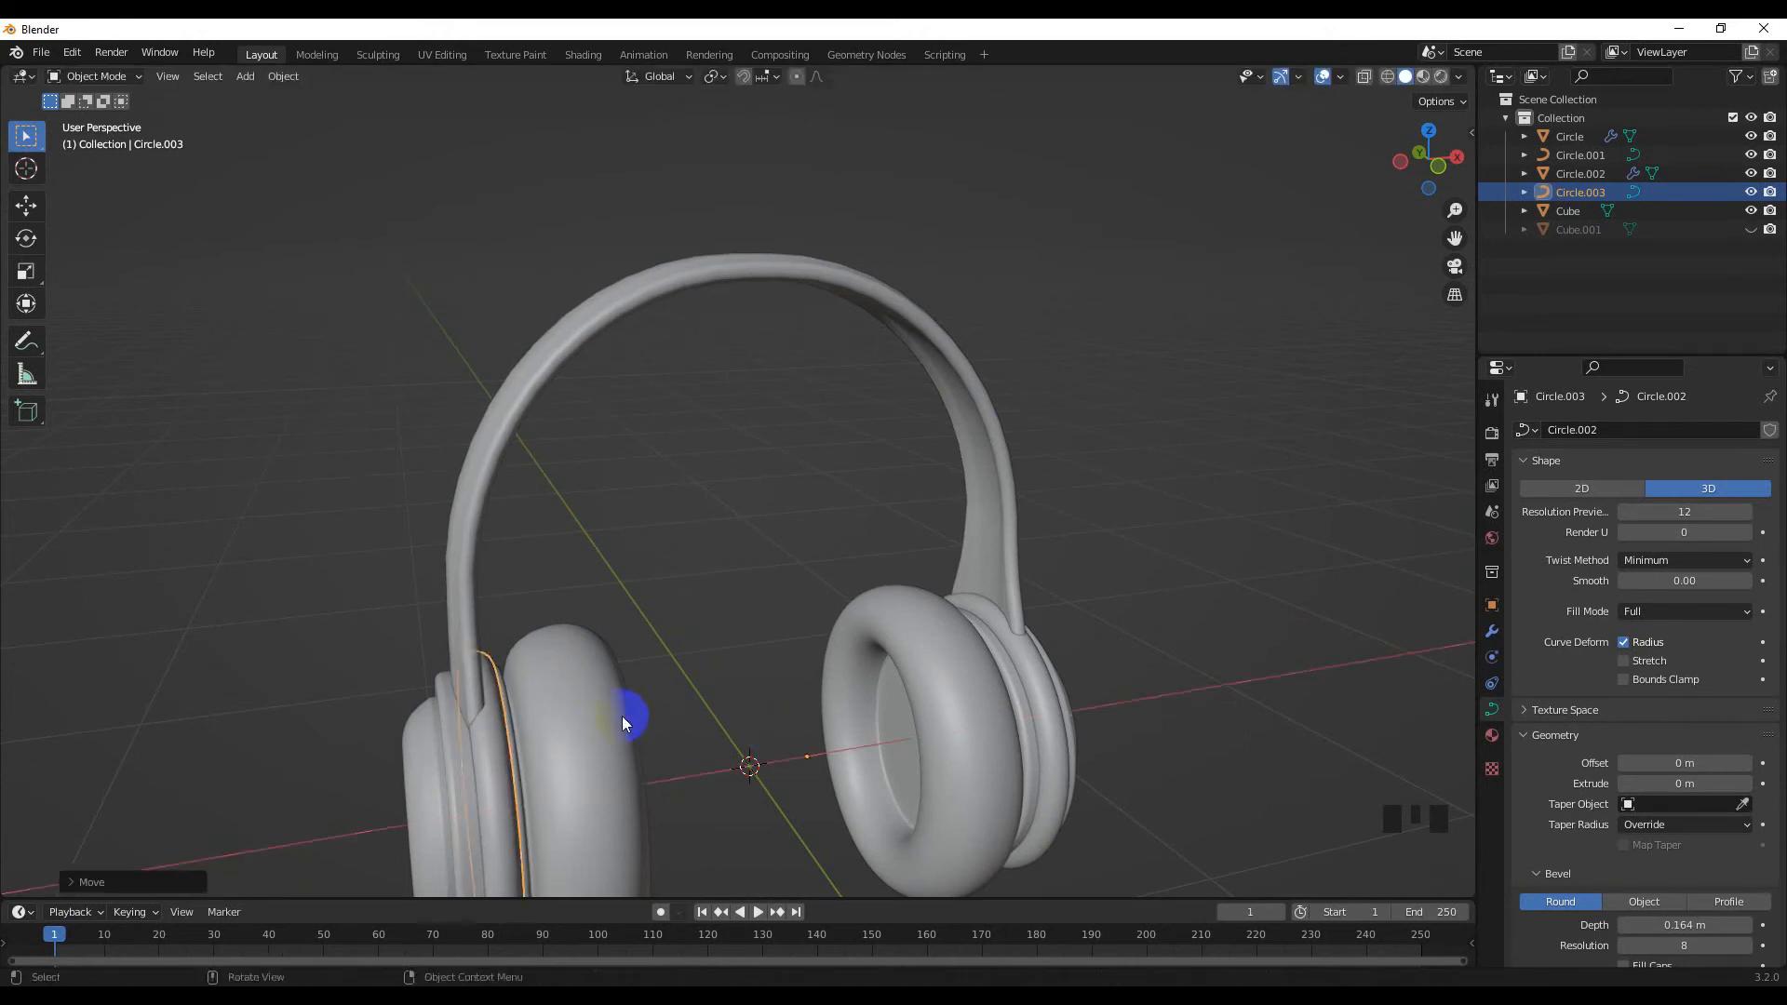
middle_drag(621, 717, 603, 707)
Move the original ear cup's ring curve slightly inward along X, towards its cushion
click(1035, 671)
middle_drag(1035, 671, 975, 683)
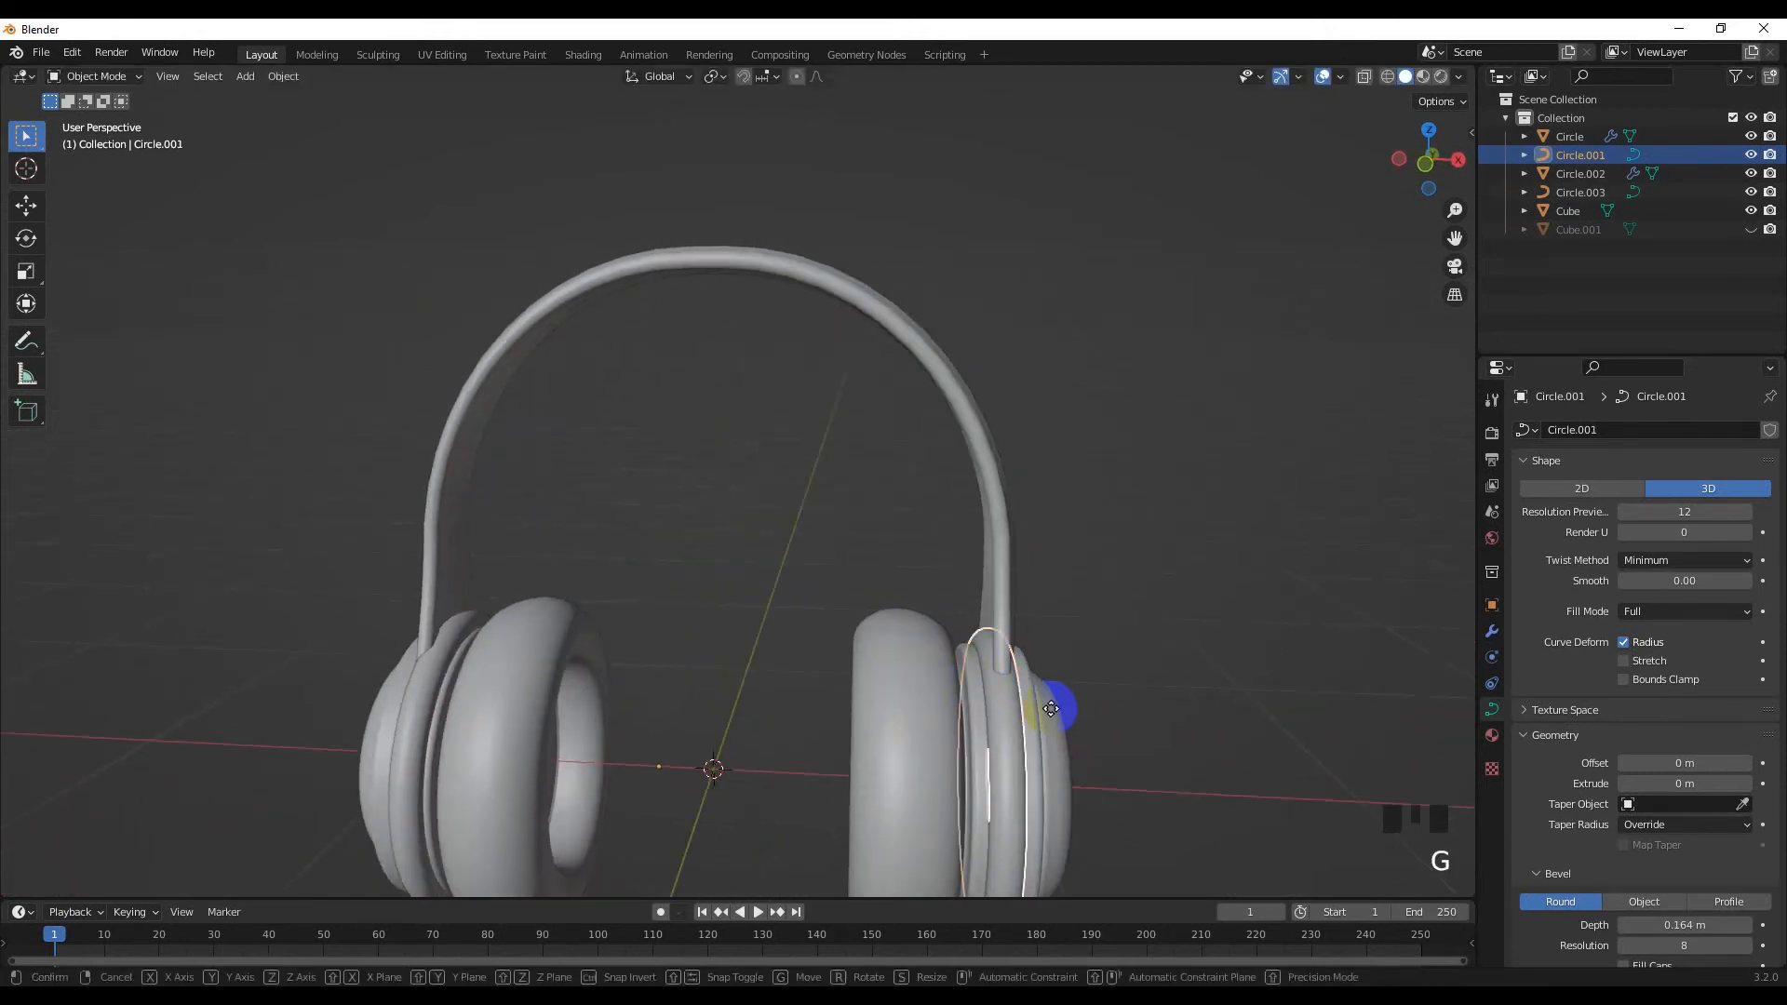
key(x)
click(967, 701)
middle_drag(966, 701, 383, 645)
shift+middle_drag(428, 718, 478, 671)
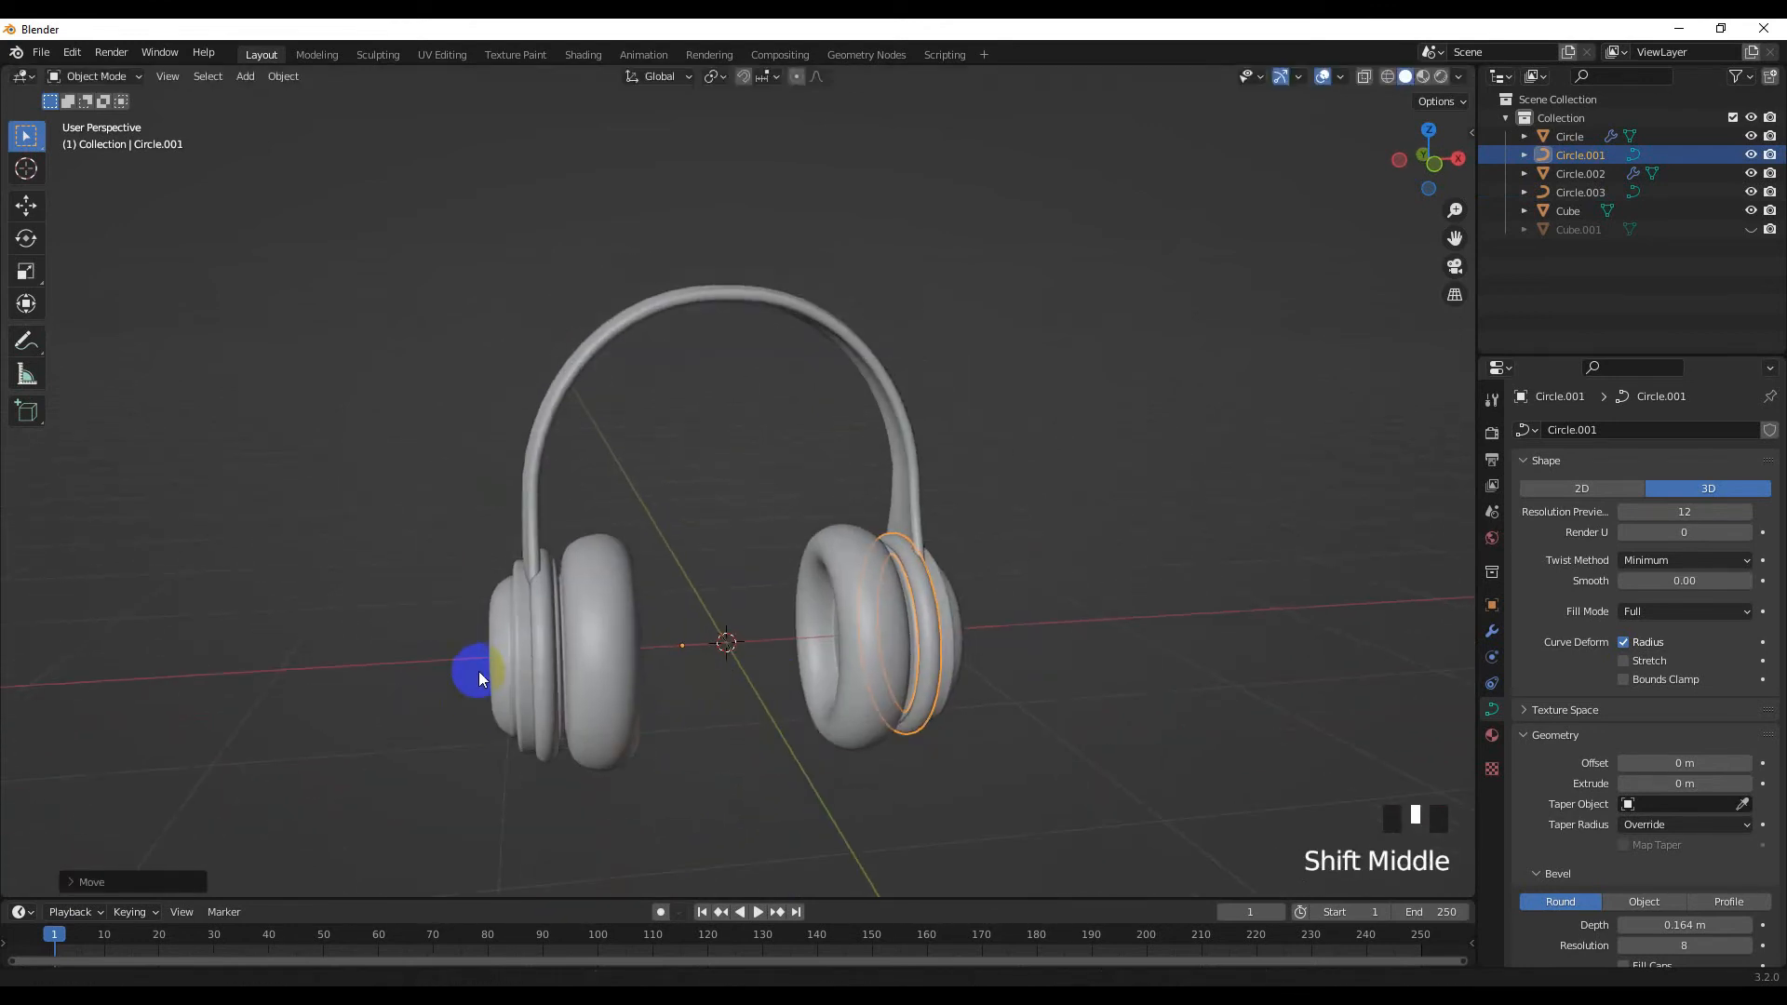
Move the duplicated ear cup together with its ring curve slightly inward along X in front view
key(KP_1)
click(612, 673)
scroll(555, 660, up, 3)
key(g)
key(x)
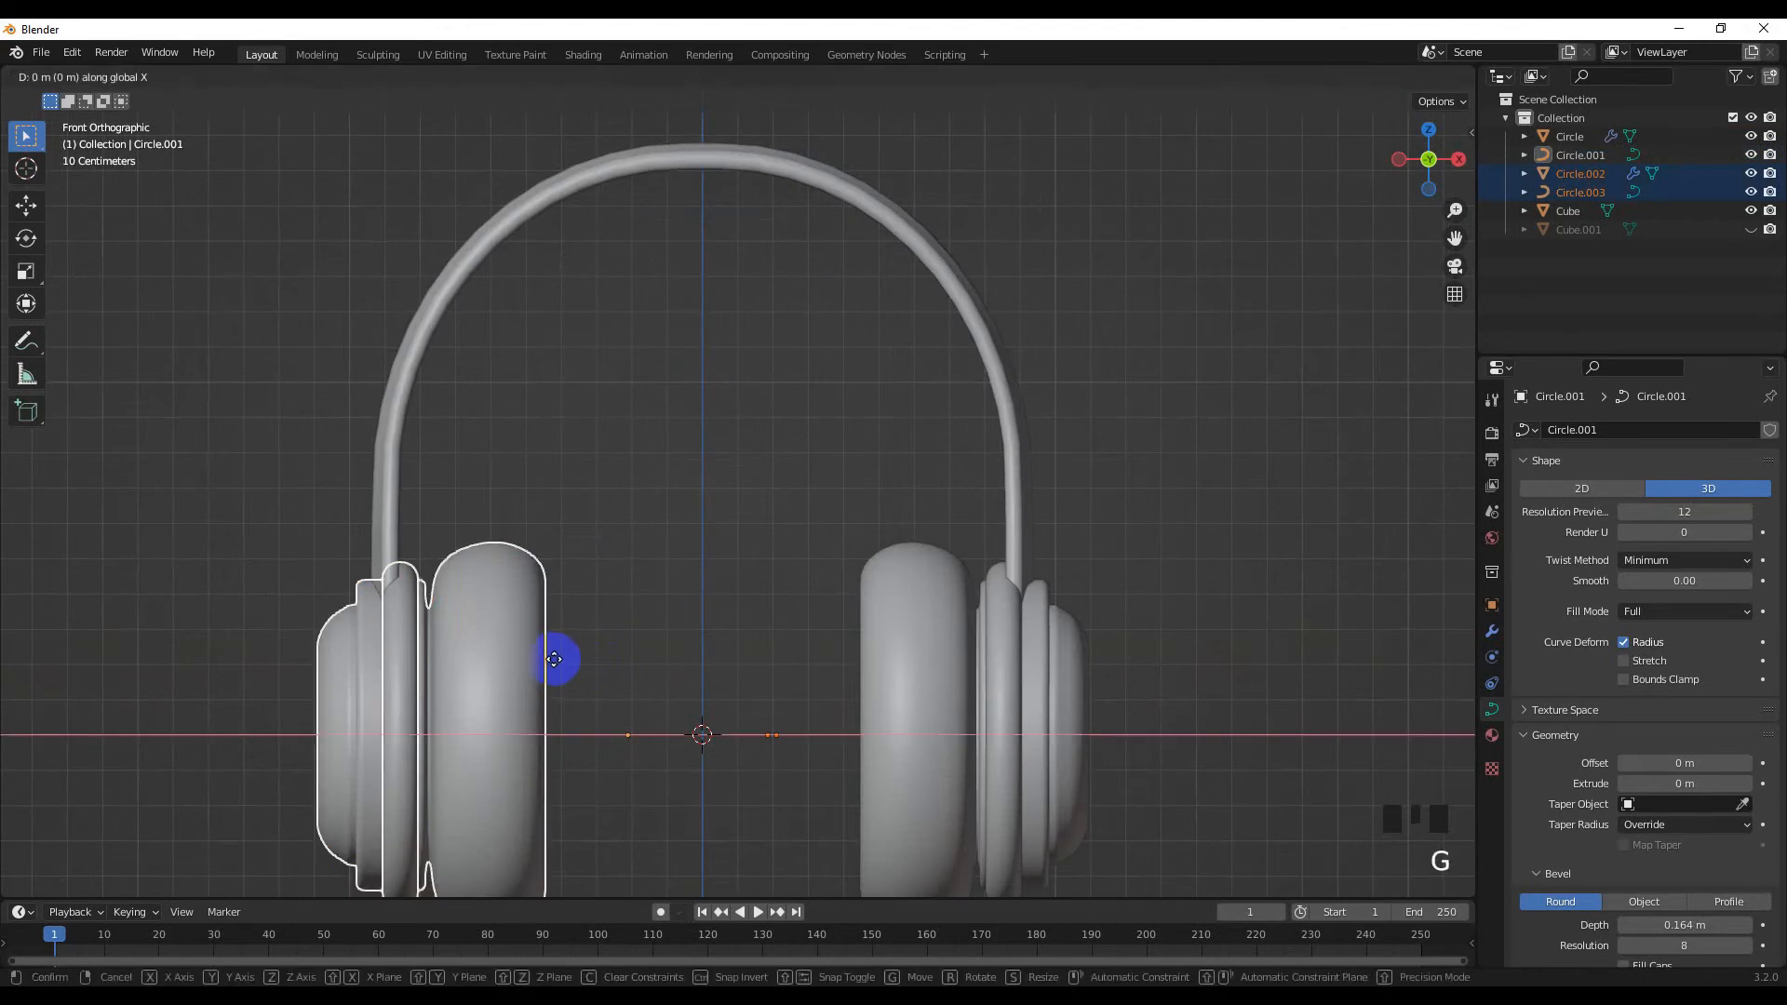
click(631, 659)
Move the original ear cup together with its ring curve slightly inward along X
drag(1009, 688, 1057, 709)
click(1057, 709)
key(g)
key(x)
click(984, 759)
Shift the original ear cup and its ring back outward along X by about 0.07 m
middle_drag(988, 760, 836, 596)
scroll(1018, 784, down, 3)
scroll(972, 776, up, 1)
scroll(972, 776, up, 2)
key(KP_1)
key(g)
key(x)
right_click(905, 600)
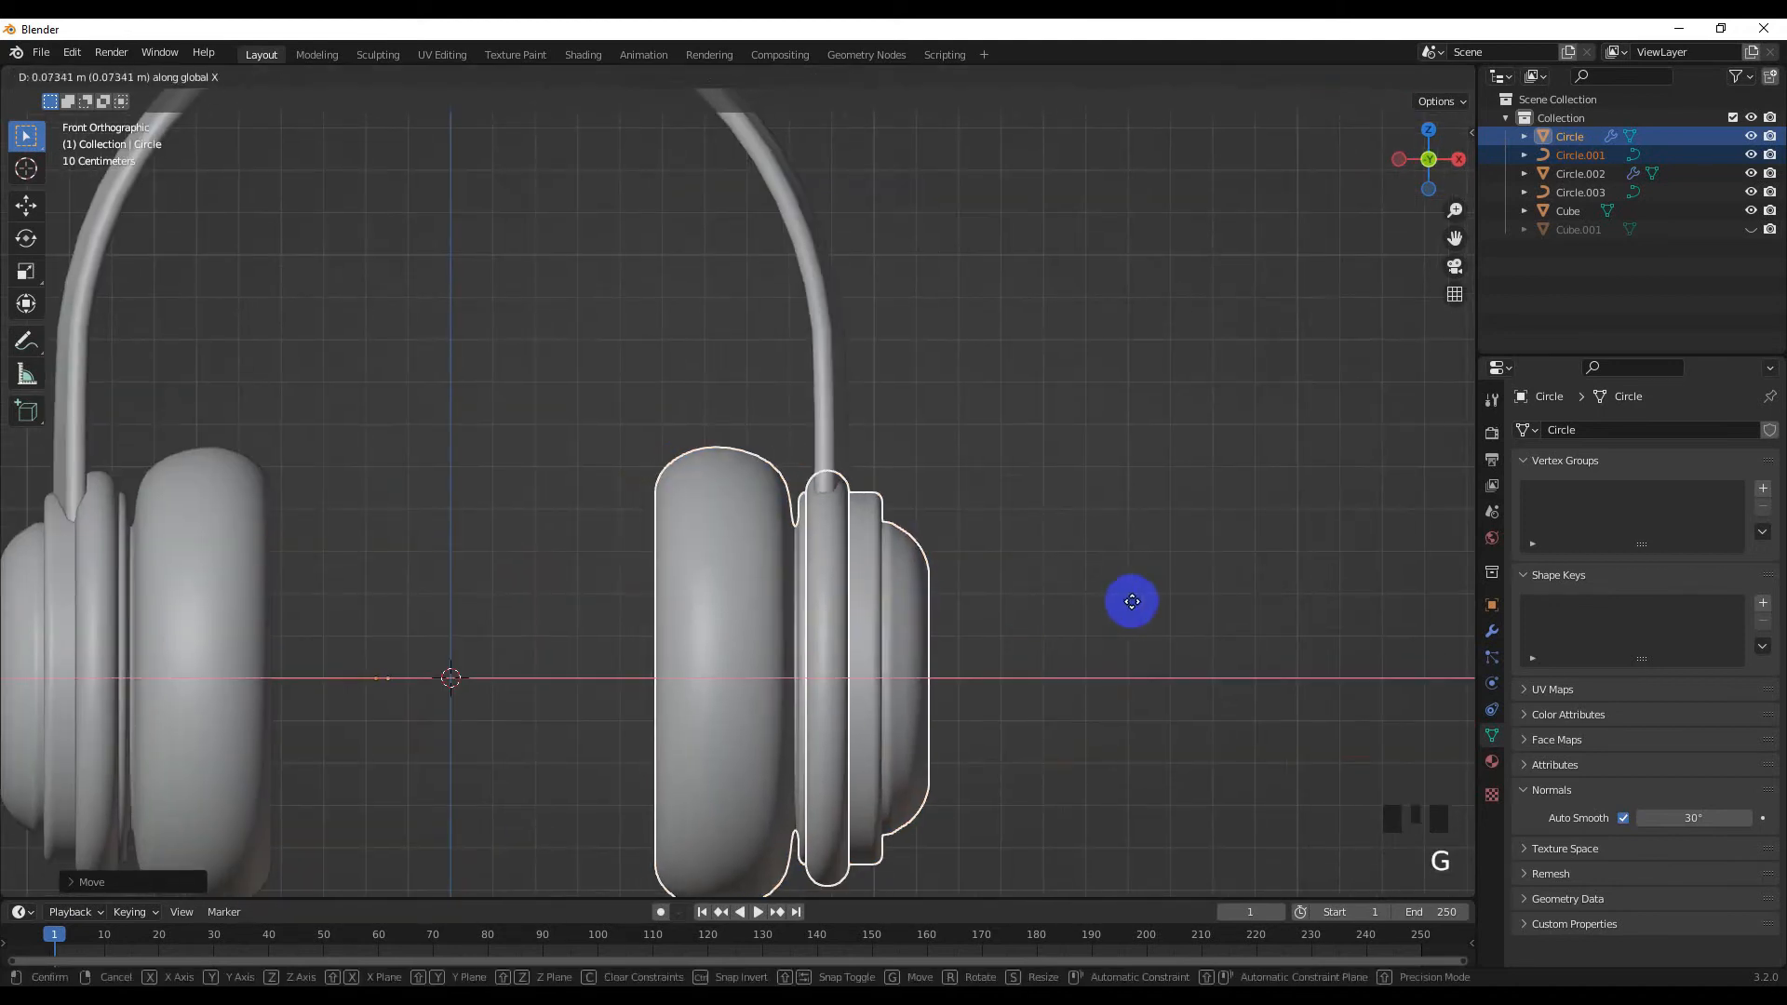
Move only the original ear cup's ring curve outward along X, over the end of the headband
click(841, 607)
key(g)
key(x)
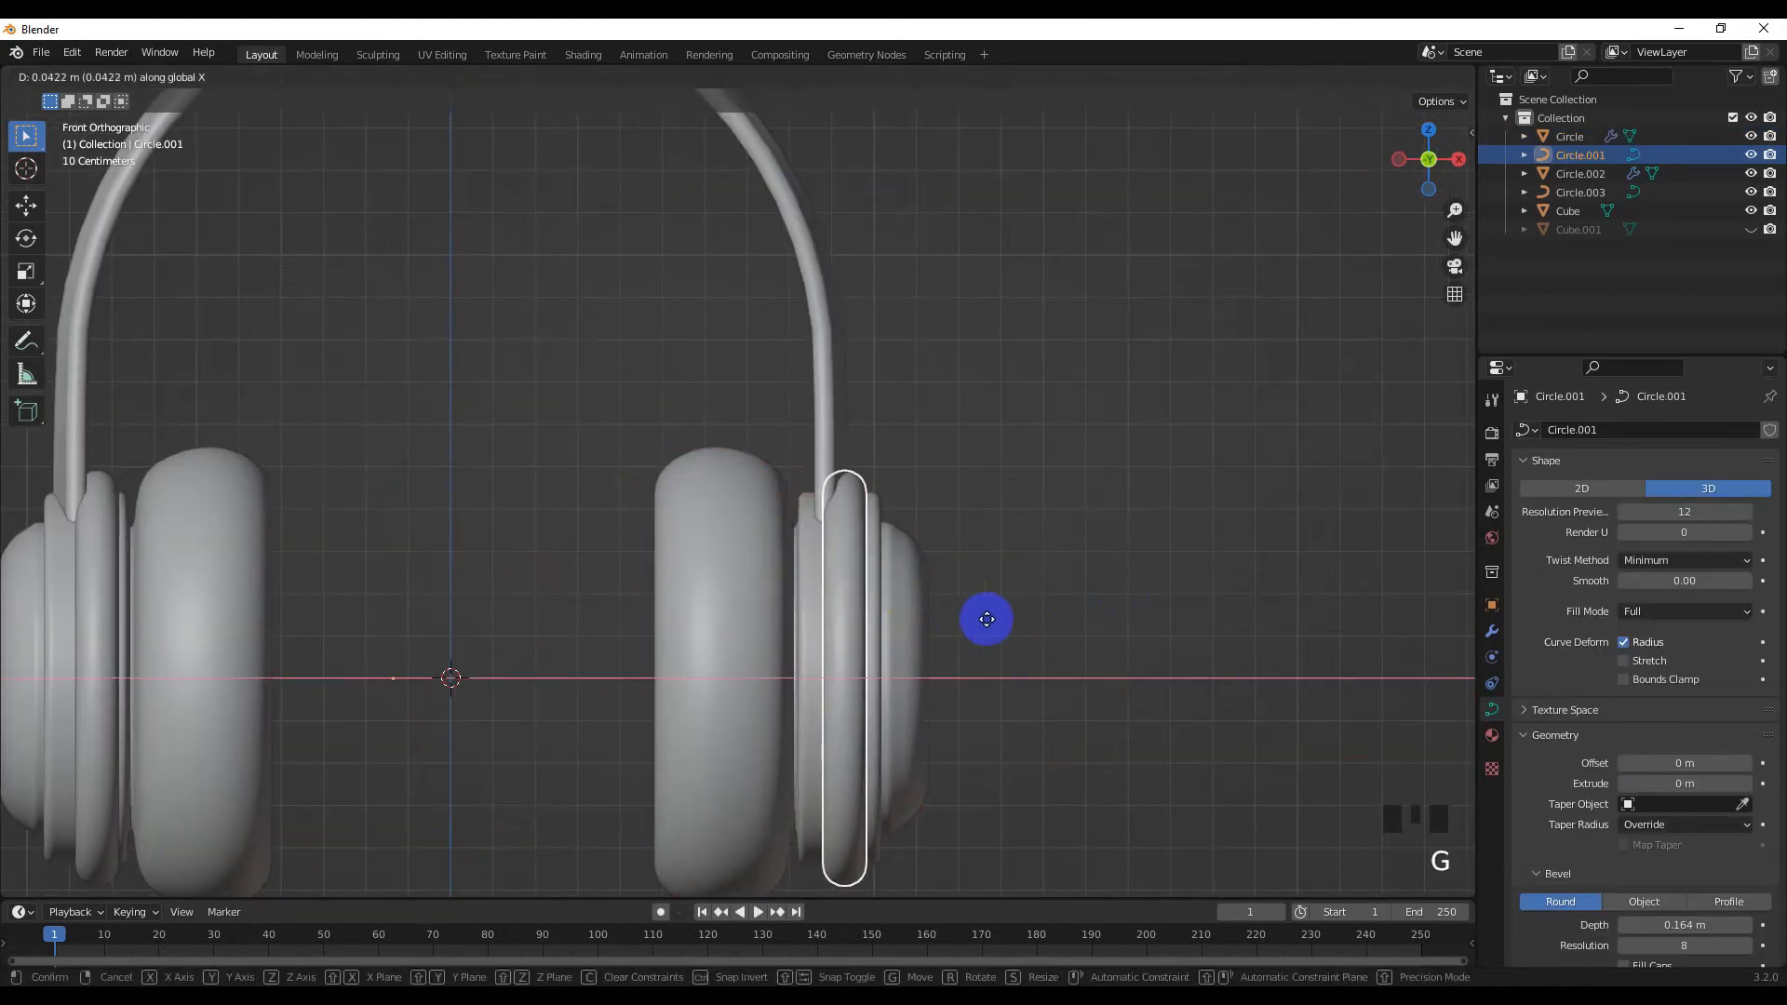
click(1036, 626)
shift+middle_drag(111, 598, 473, 599)
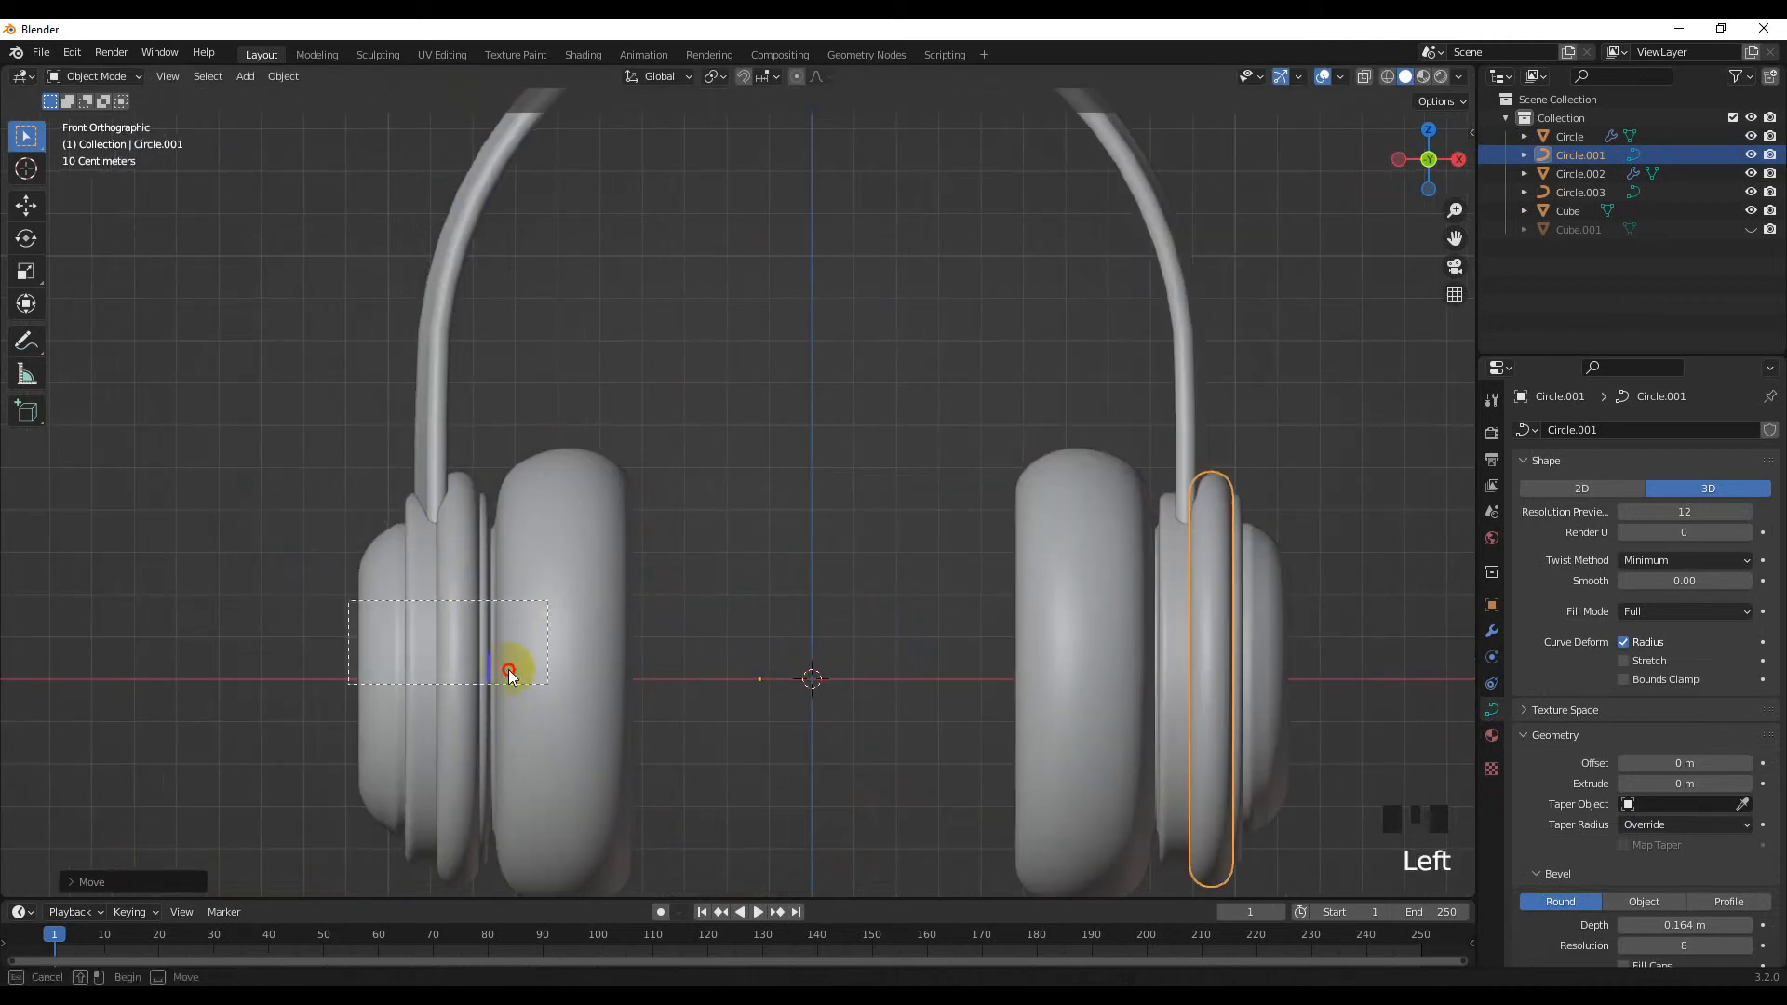
Move the duplicated ear cup and its ring outward along X to mirror the opposite cup
drag(509, 672, 548, 683)
drag(361, 743, 707, 786)
key(g)
key(x)
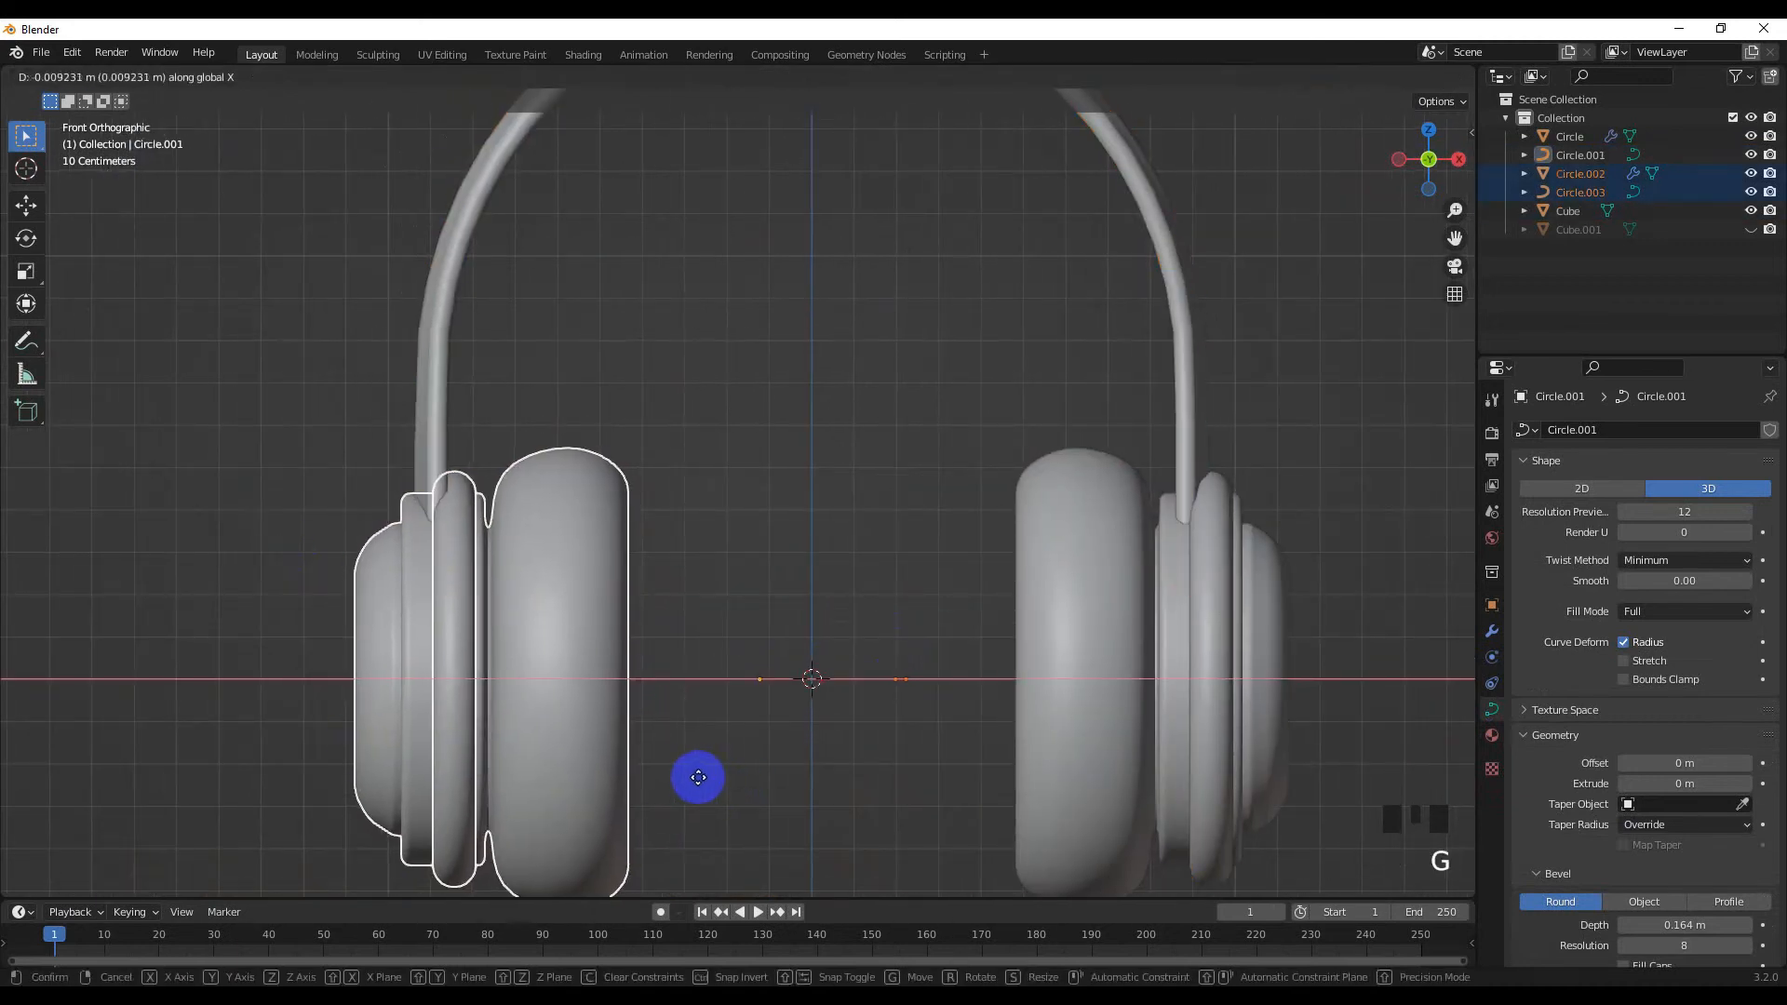
click(483, 773)
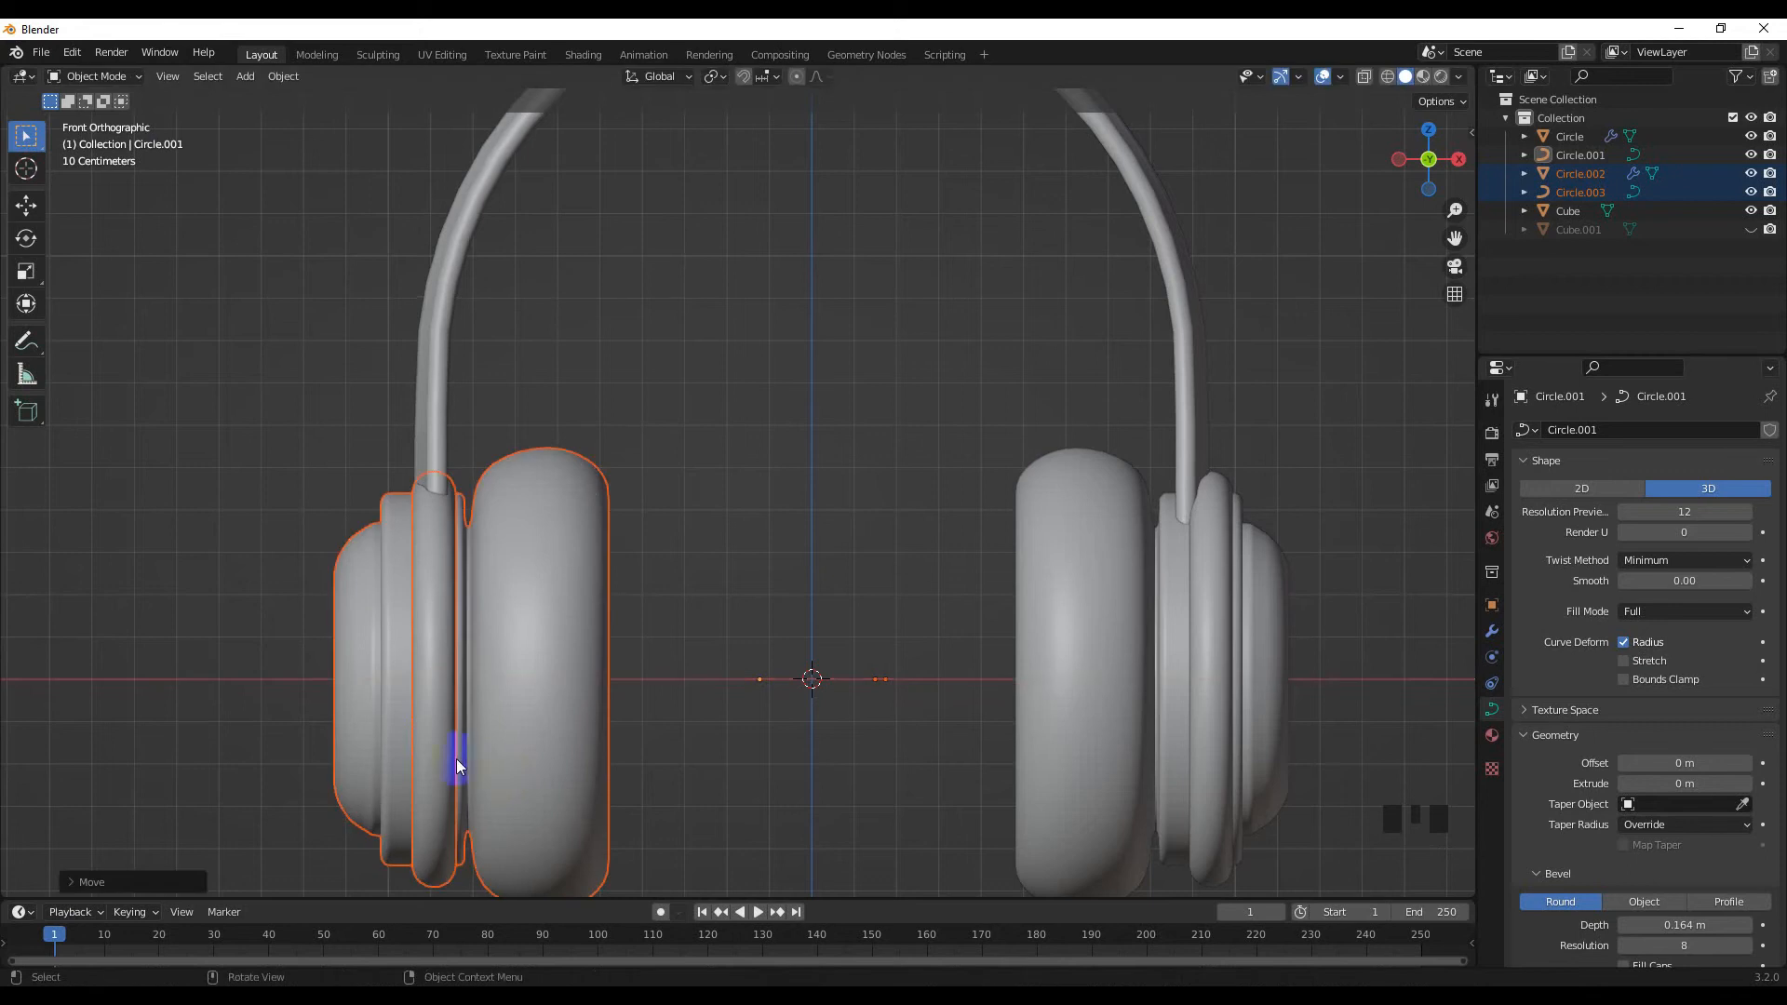
Move only the duplicated ear cup's ring curve outward along X by about 0.05 m
click(449, 757)
key(g)
key(x)
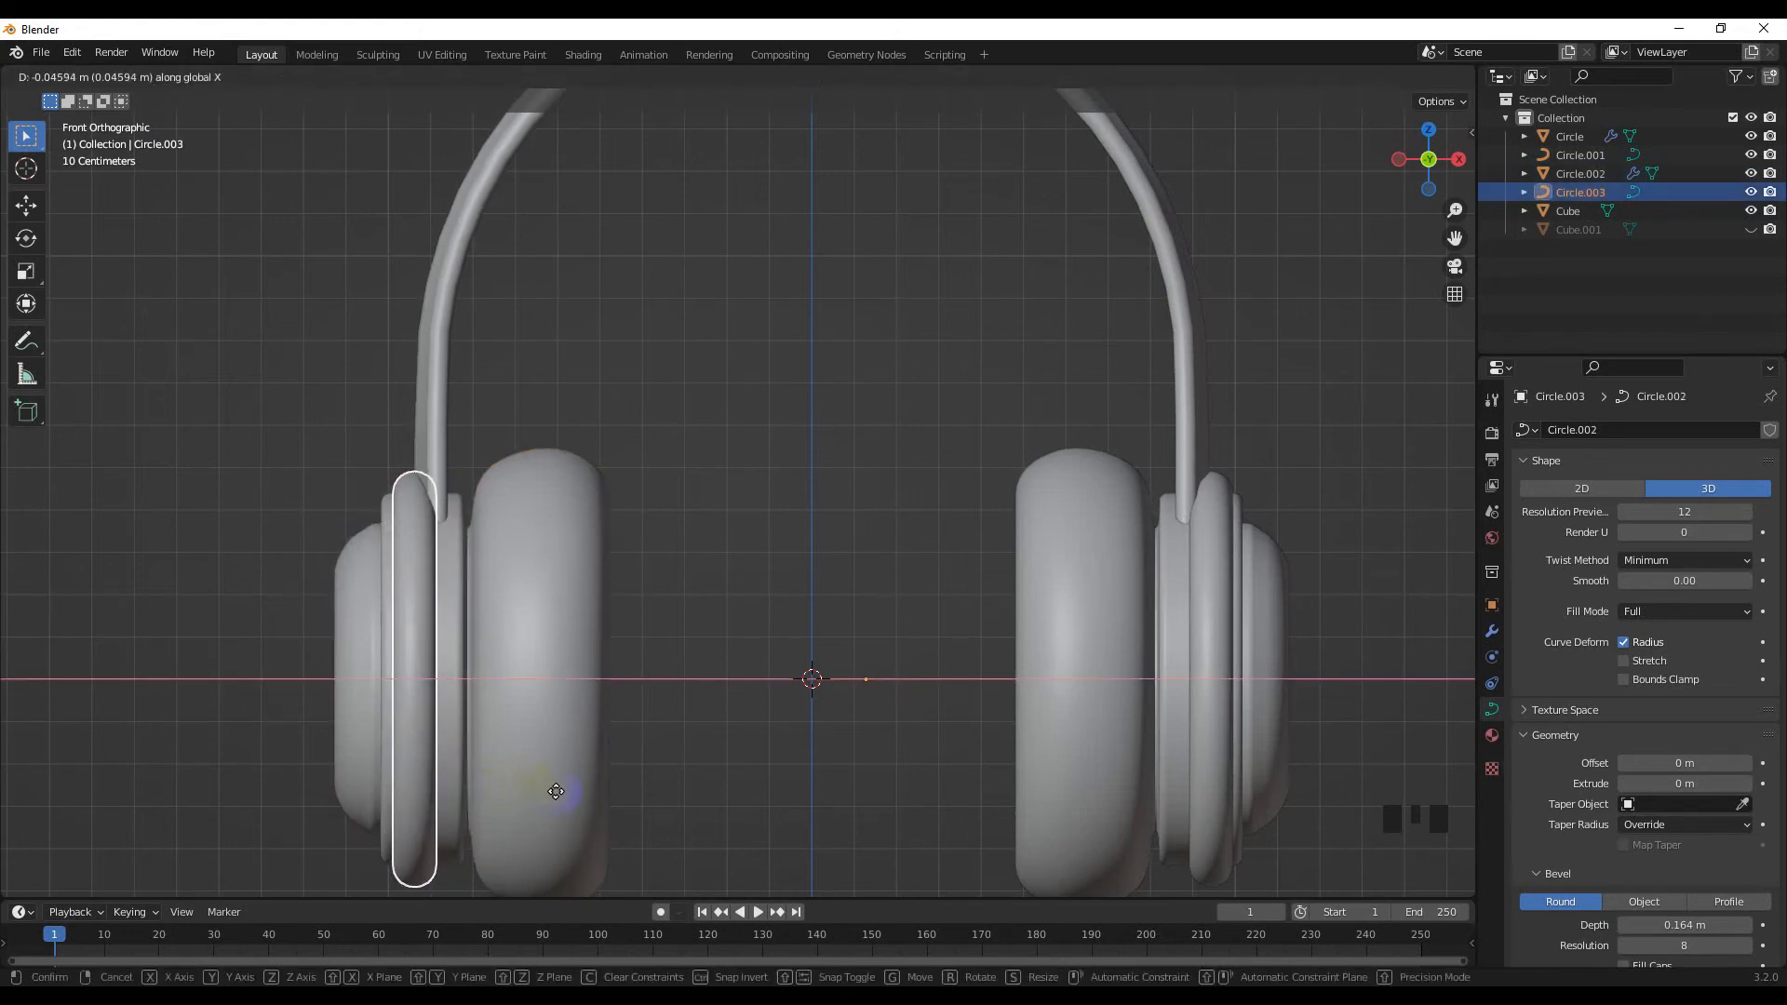
click(543, 792)
Add a level 2 Subdivision Surface modifier to the headband
scroll(644, 684, down, 4)
middle_drag(643, 684, 1140, 717)
scroll(651, 721, up, 2)
middle_drag(507, 723, 449, 696)
middle_drag(621, 752, 573, 808)
click(674, 790)
middle_drag(731, 784, 824, 428)
click(784, 380)
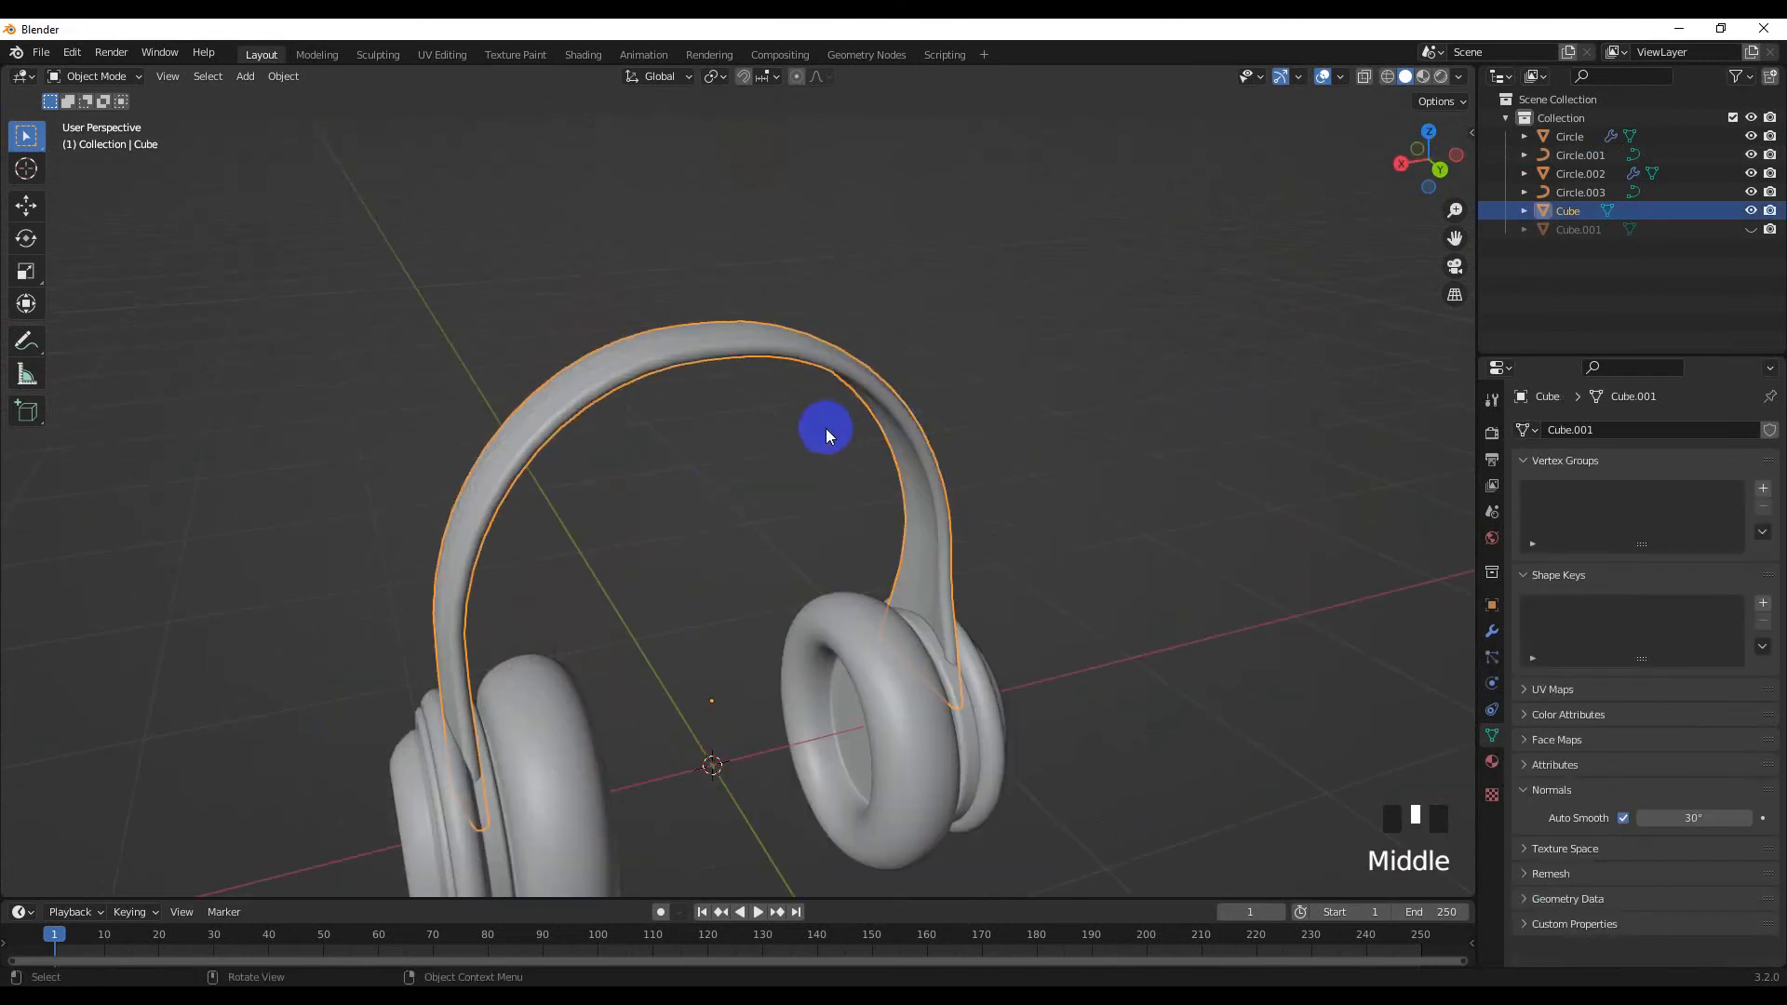
key(ctrl+2)
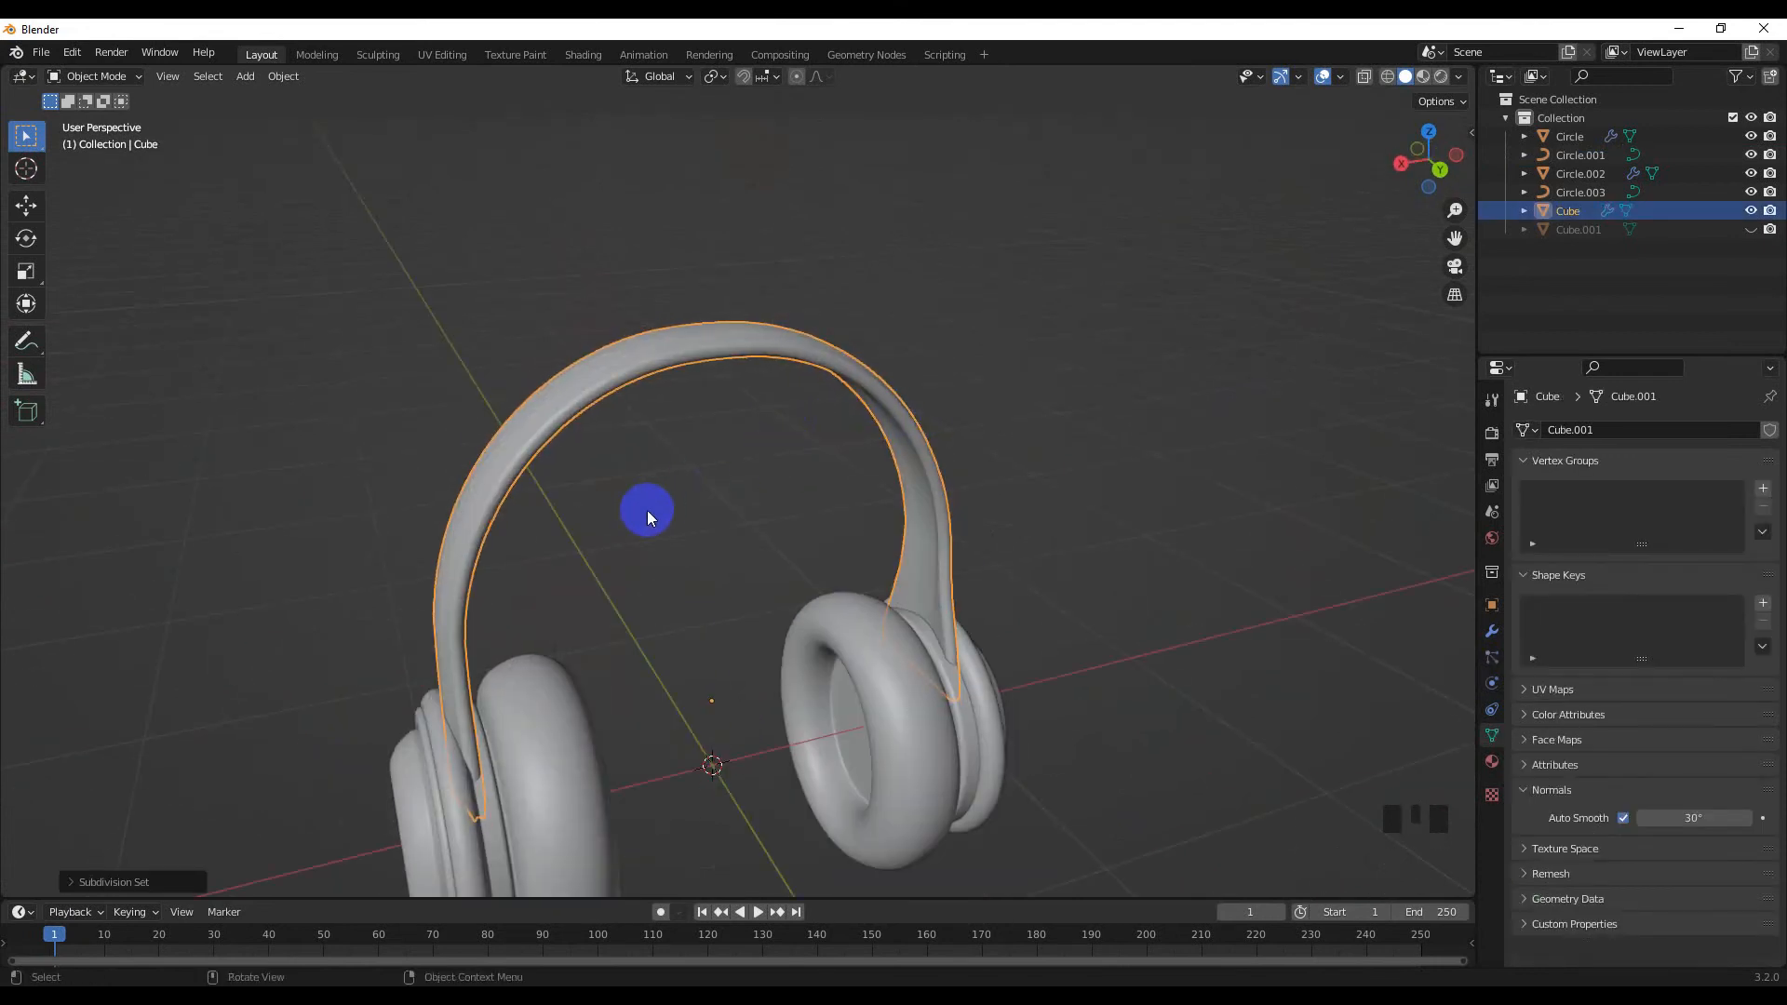
Unhide the duplicate headband Cube.001 and open it in Edit Mode
middle_drag(645, 511, 980, 528)
shift+middle_drag(748, 441, 744, 559)
scroll(744, 559, down, 5)
middle_drag(968, 511, 992, 566)
click(997, 570)
scroll(838, 568, up, 3)
middle_drag(828, 568, 772, 561)
click(746, 512)
key(Tab)
scroll(773, 560, up, 4)
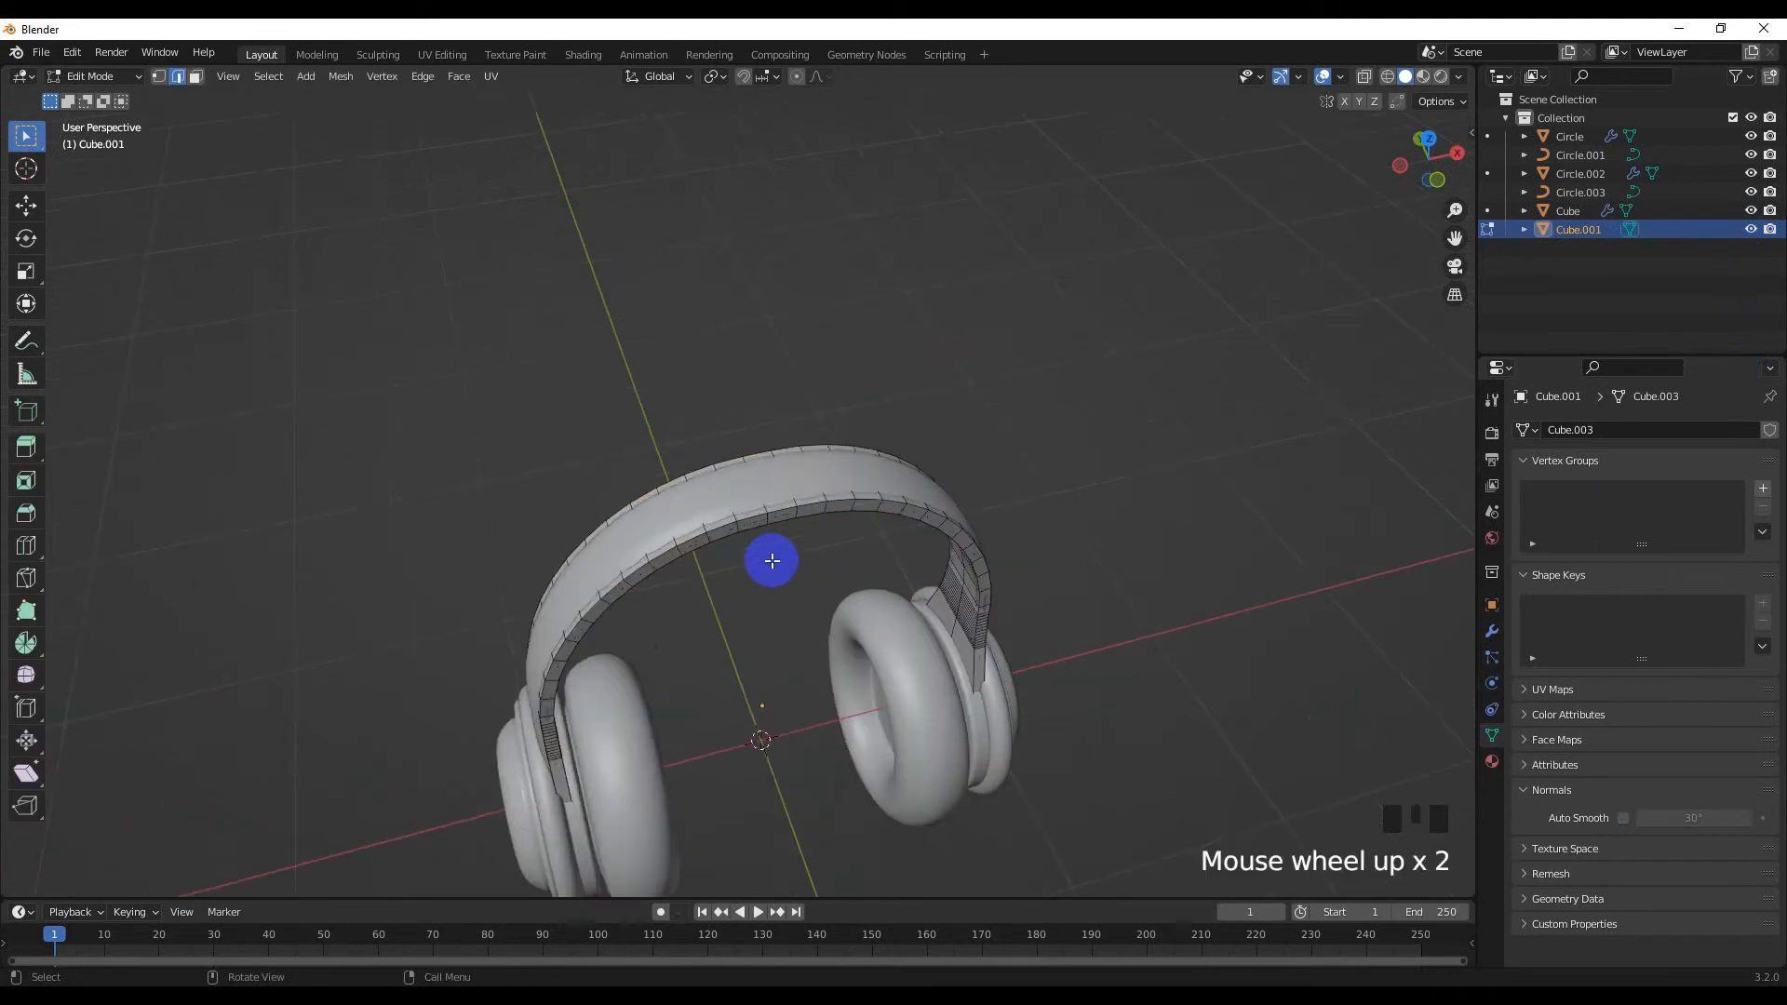
Separate the top arc of faces of the duplicate headband into its own object, working in local view
click(1364, 76)
key(KP_1)
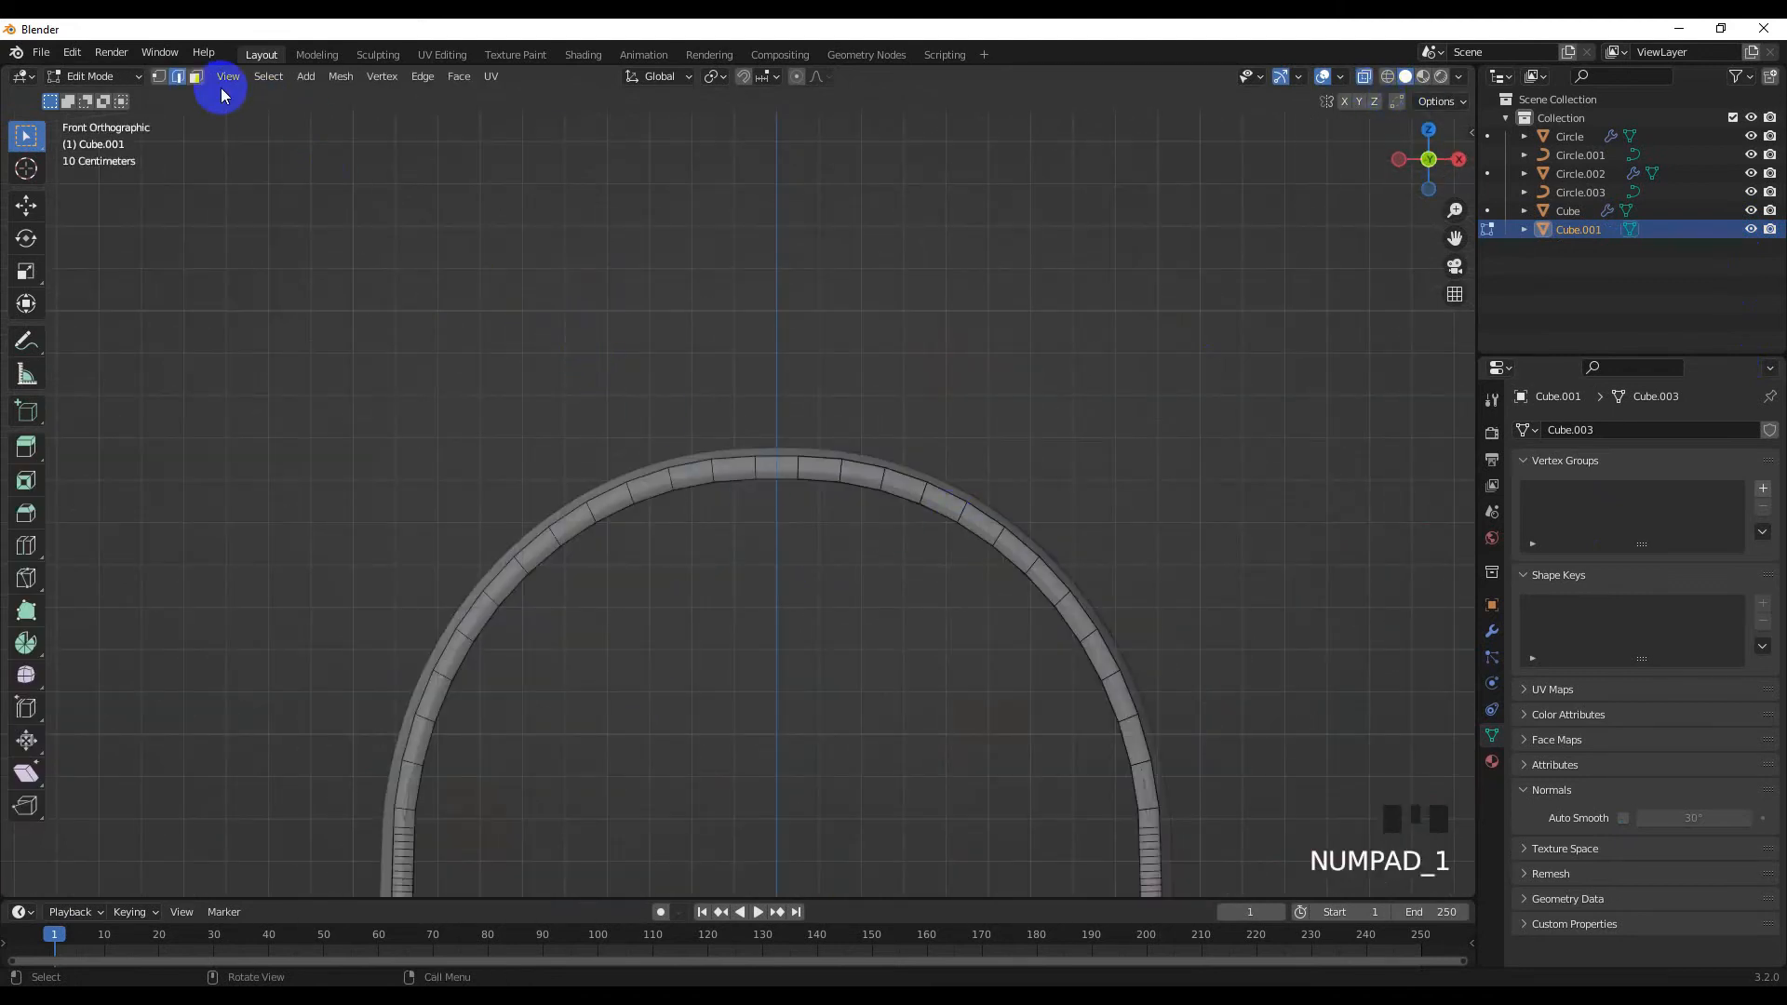
drag(472, 279, 987, 549)
middle_drag(986, 549, 890, 610)
middle_drag(614, 661, 780, 686)
key(Tab)
key(slash)
key(Tab)
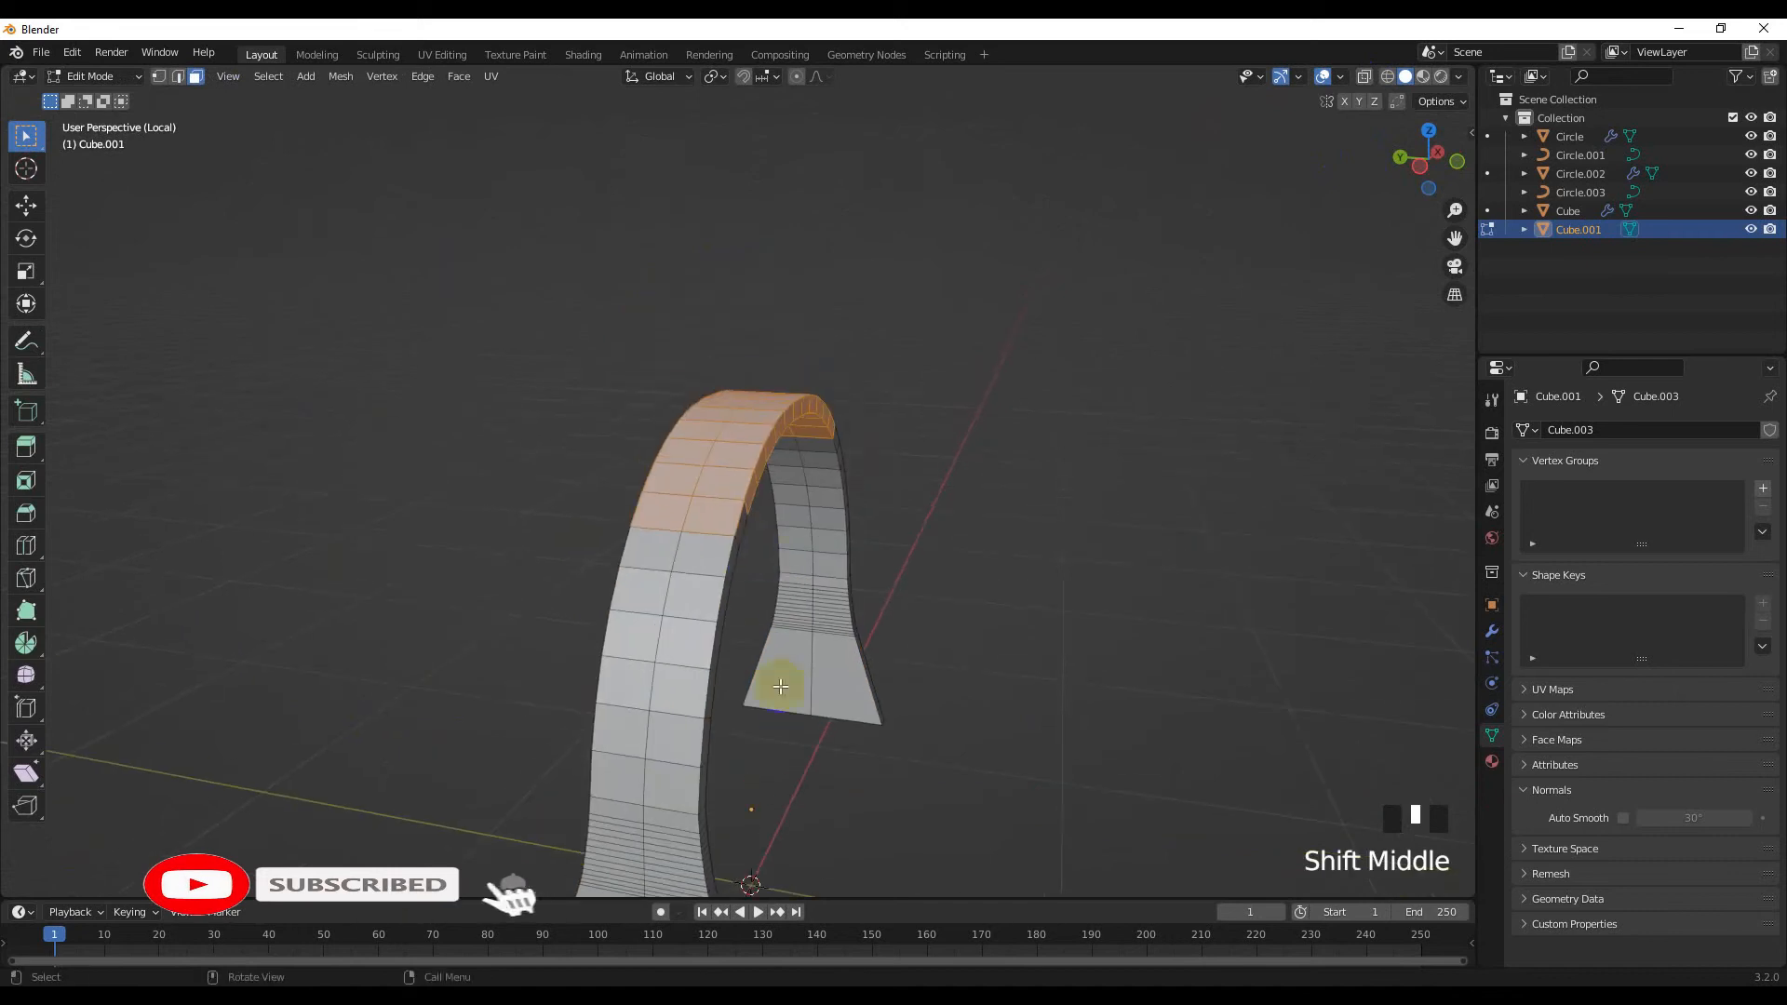
middle_drag(677, 510, 759, 636)
key(KP_7)
scroll(758, 637, up, 2)
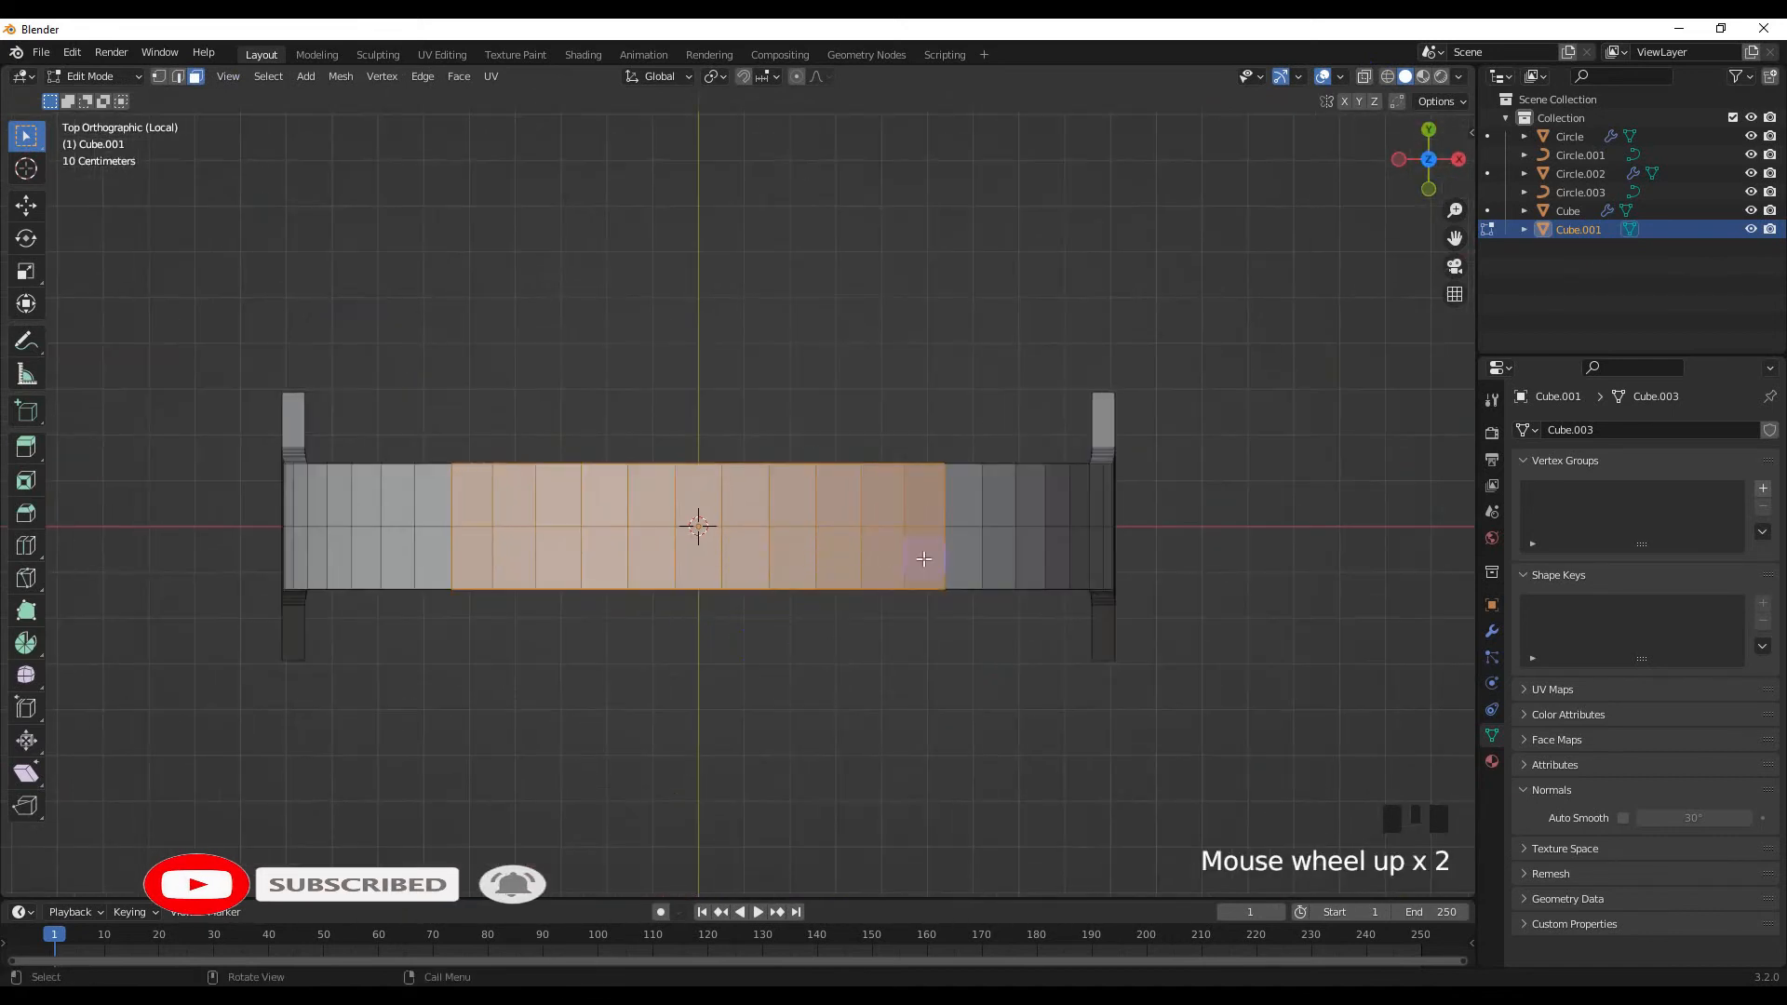
middle_drag(776, 689, 773, 583)
key(p)
click(776, 583)
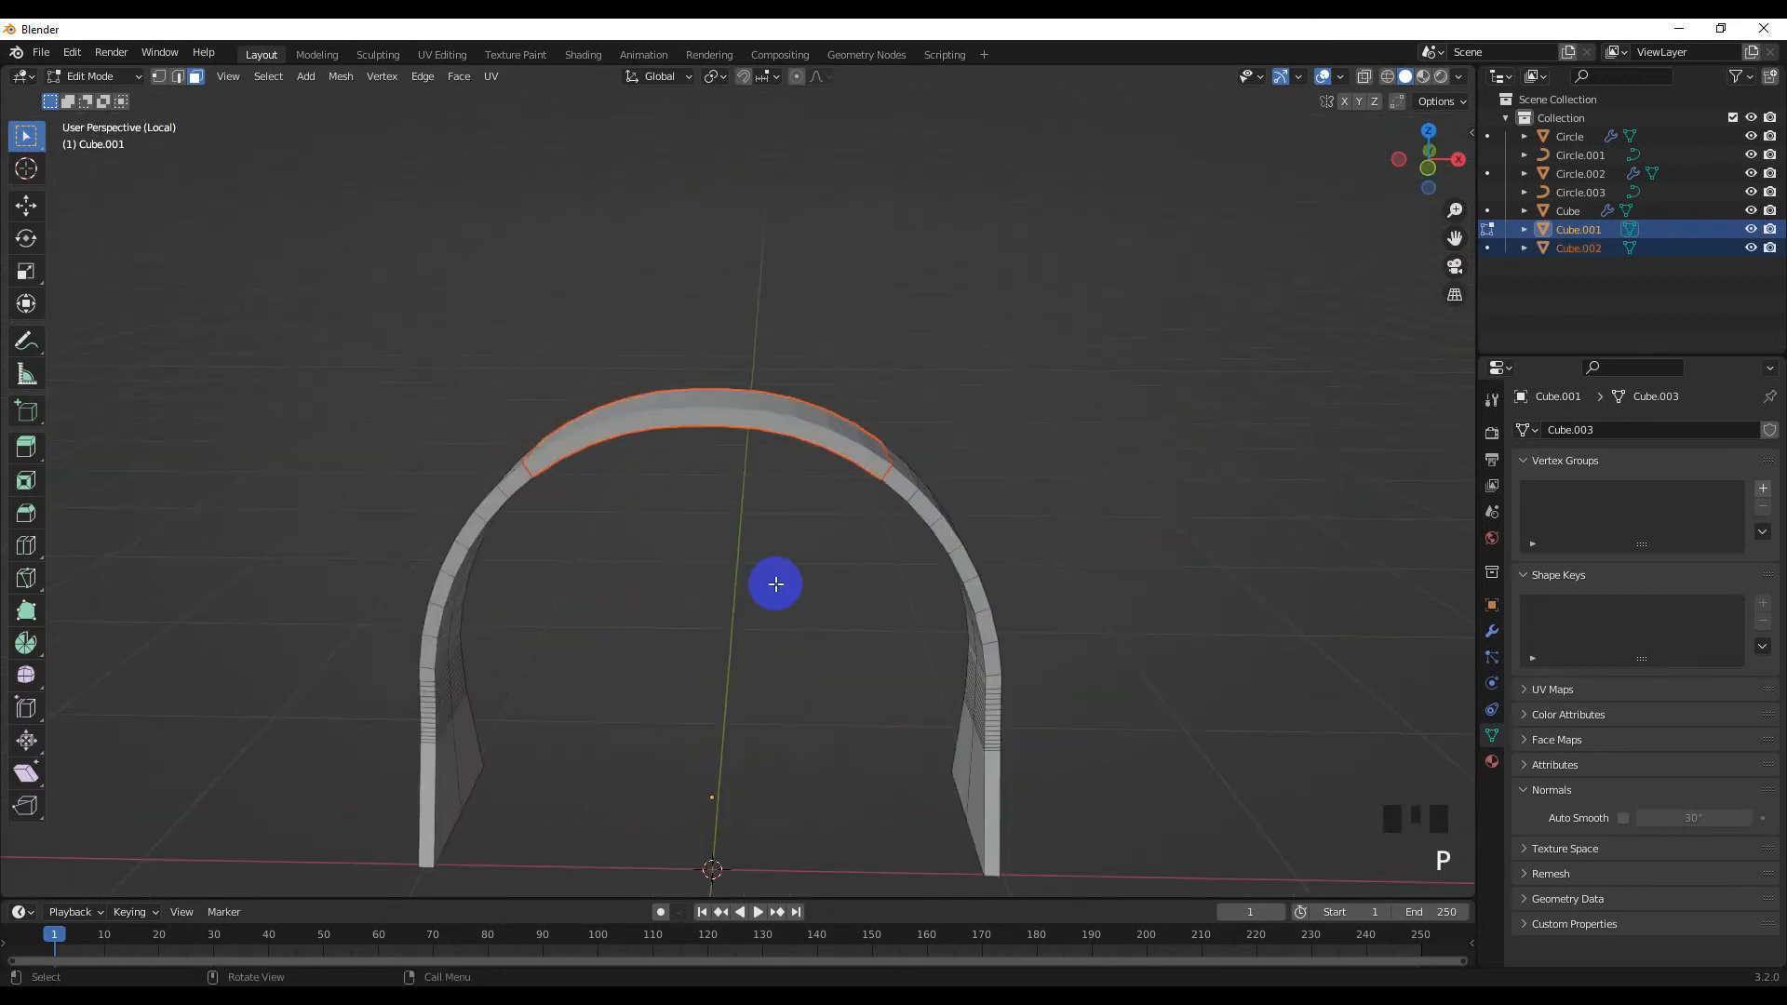
Delete the remainder of the duplicate headband, keeping only the separated top arc piece
key(Tab)
key(Delete)
middle_drag(802, 436, 824, 600)
key(Tab)
click(753, 540)
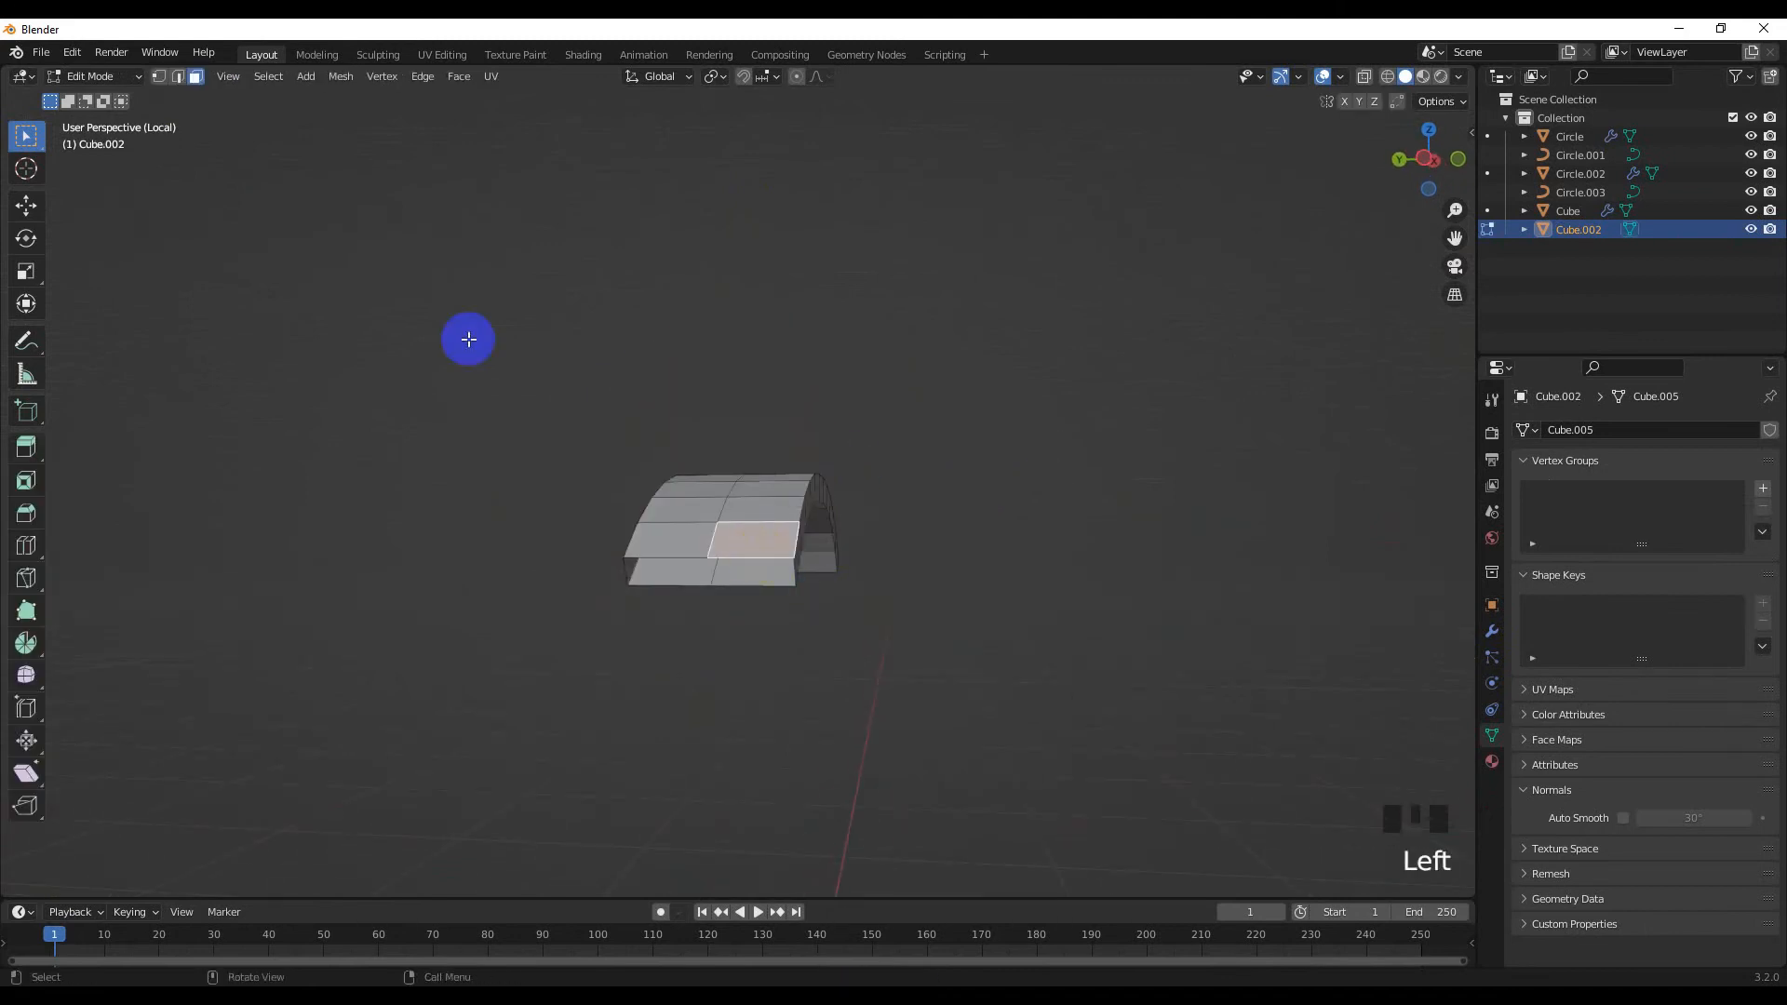
middle_drag(753, 559, 1045, 610)
key(Tab)
scroll(818, 606, up, 2)
middle_drag(818, 606, 779, 623)
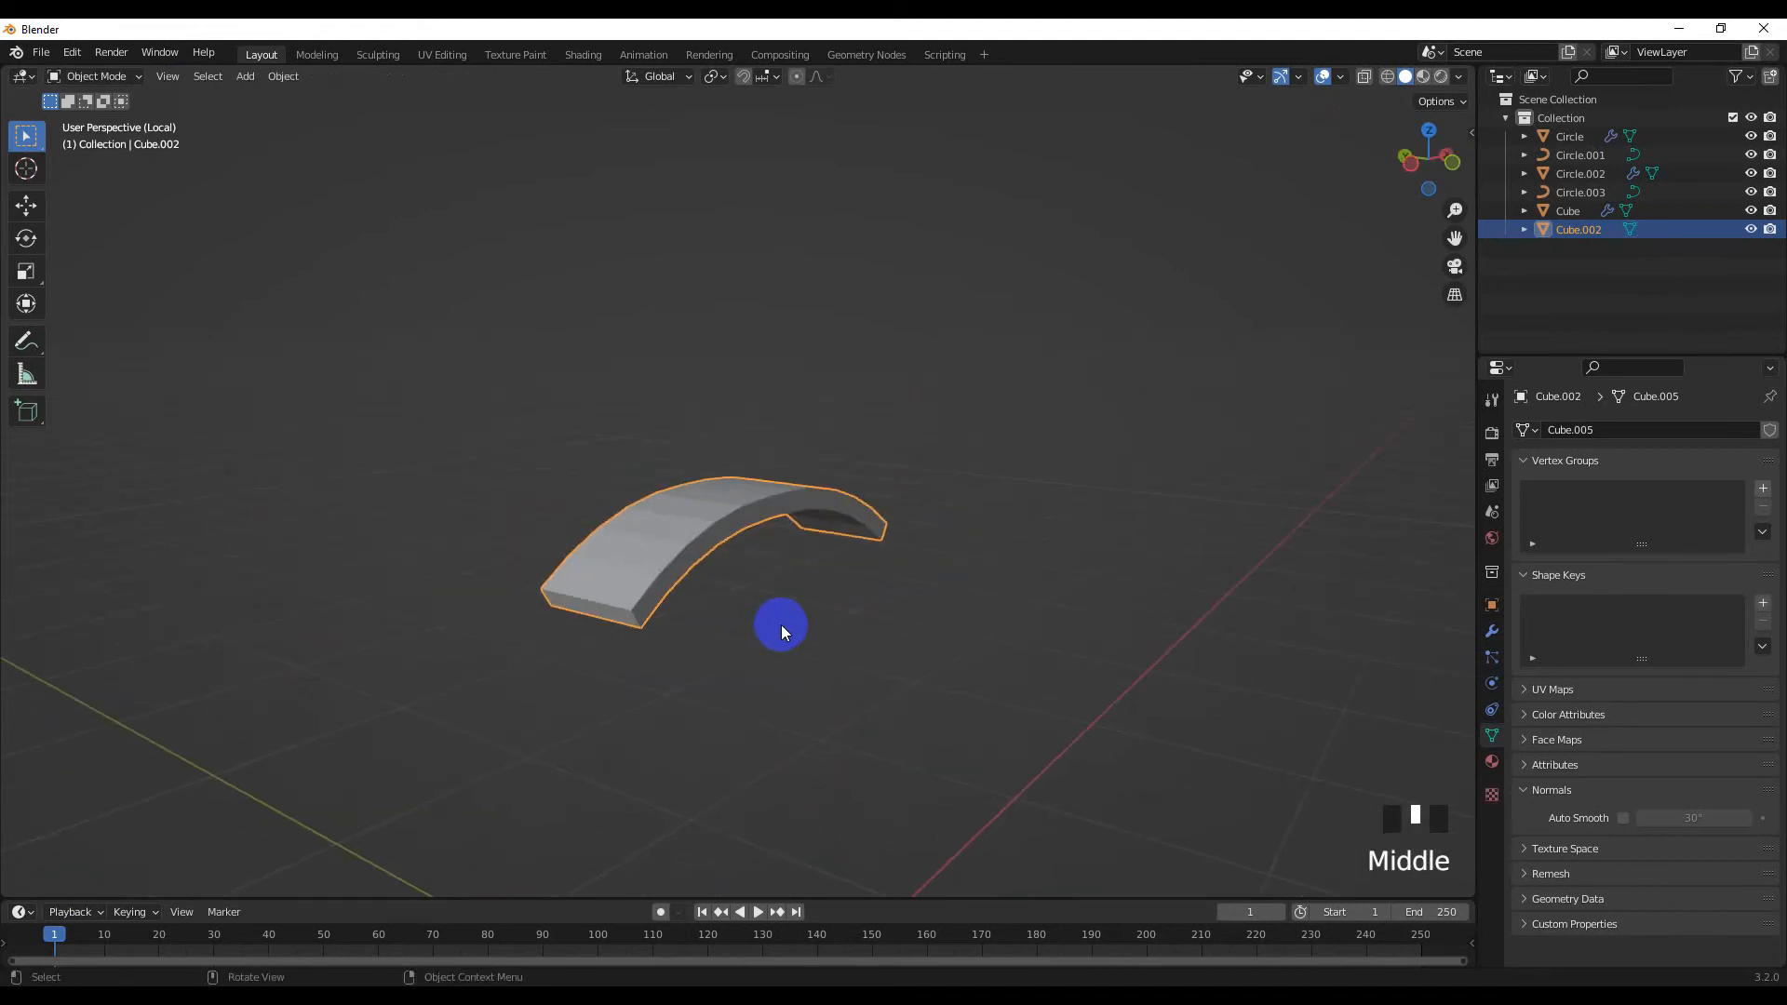
Leave local view and add a Solidify modifier with a 0.114 m thickness to the top arc piece
key(slash)
click(1491, 636)
click(1613, 430)
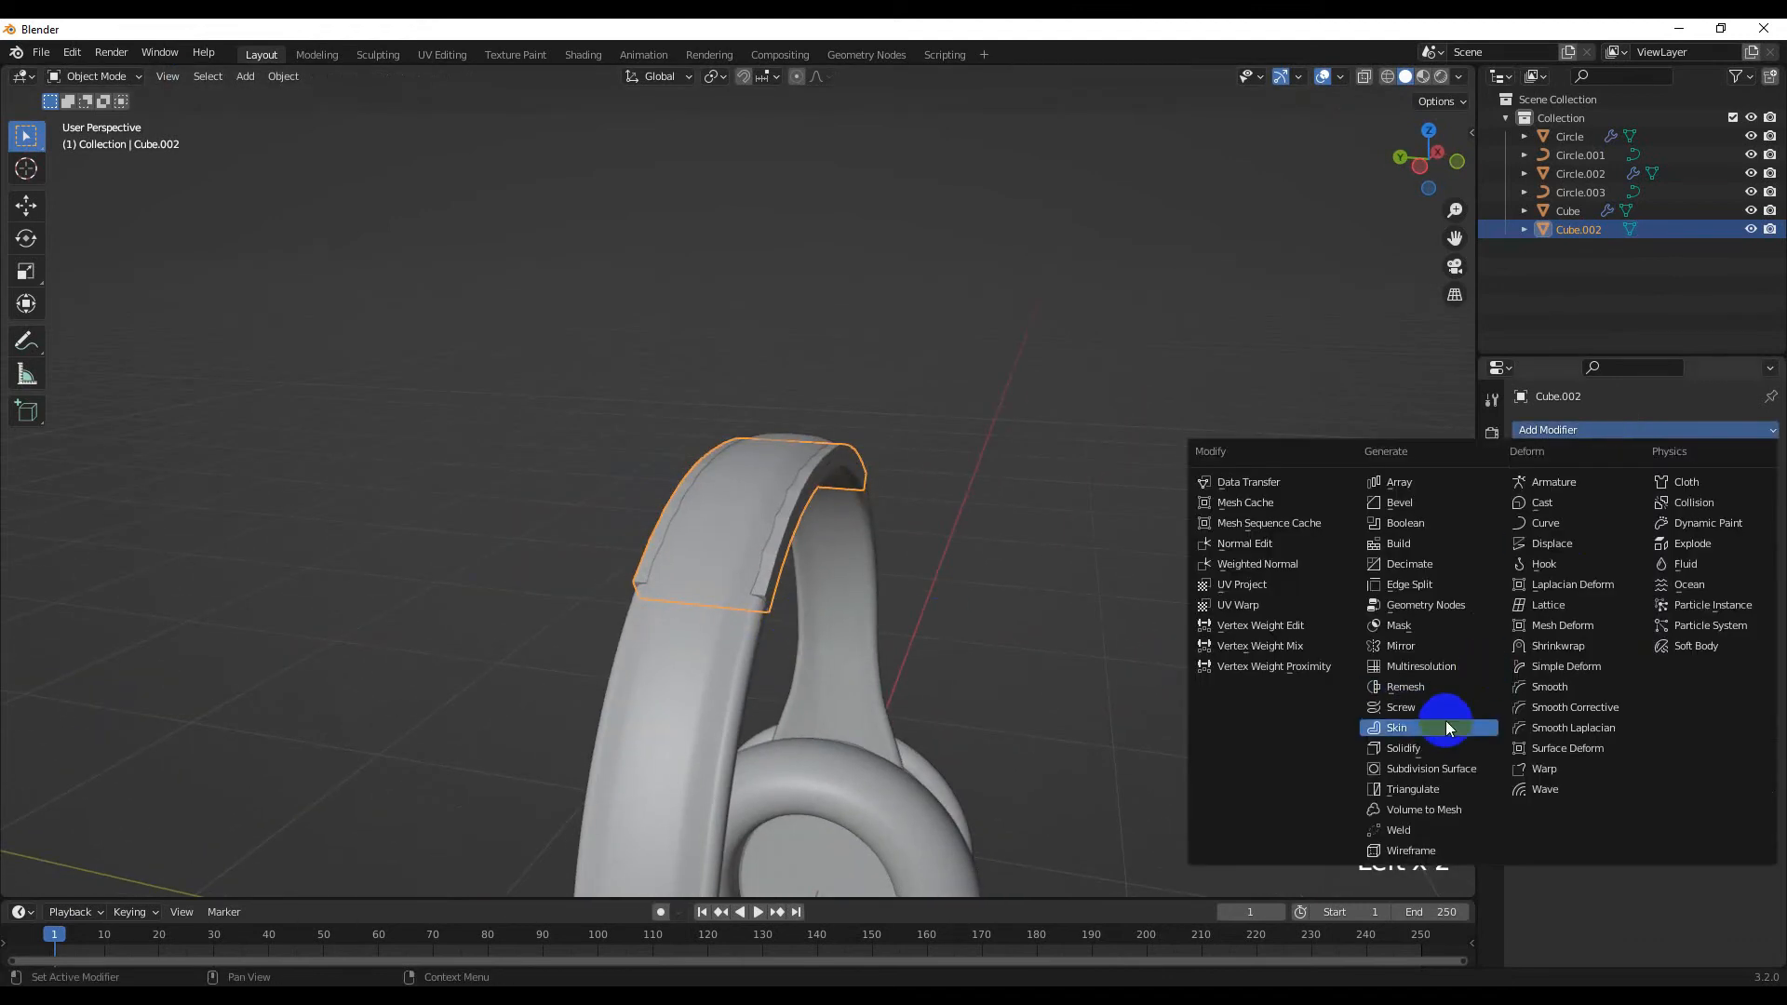
click(1424, 748)
shift+drag(1672, 512, 1755, 510)
middle_drag(986, 559, 1644, 532)
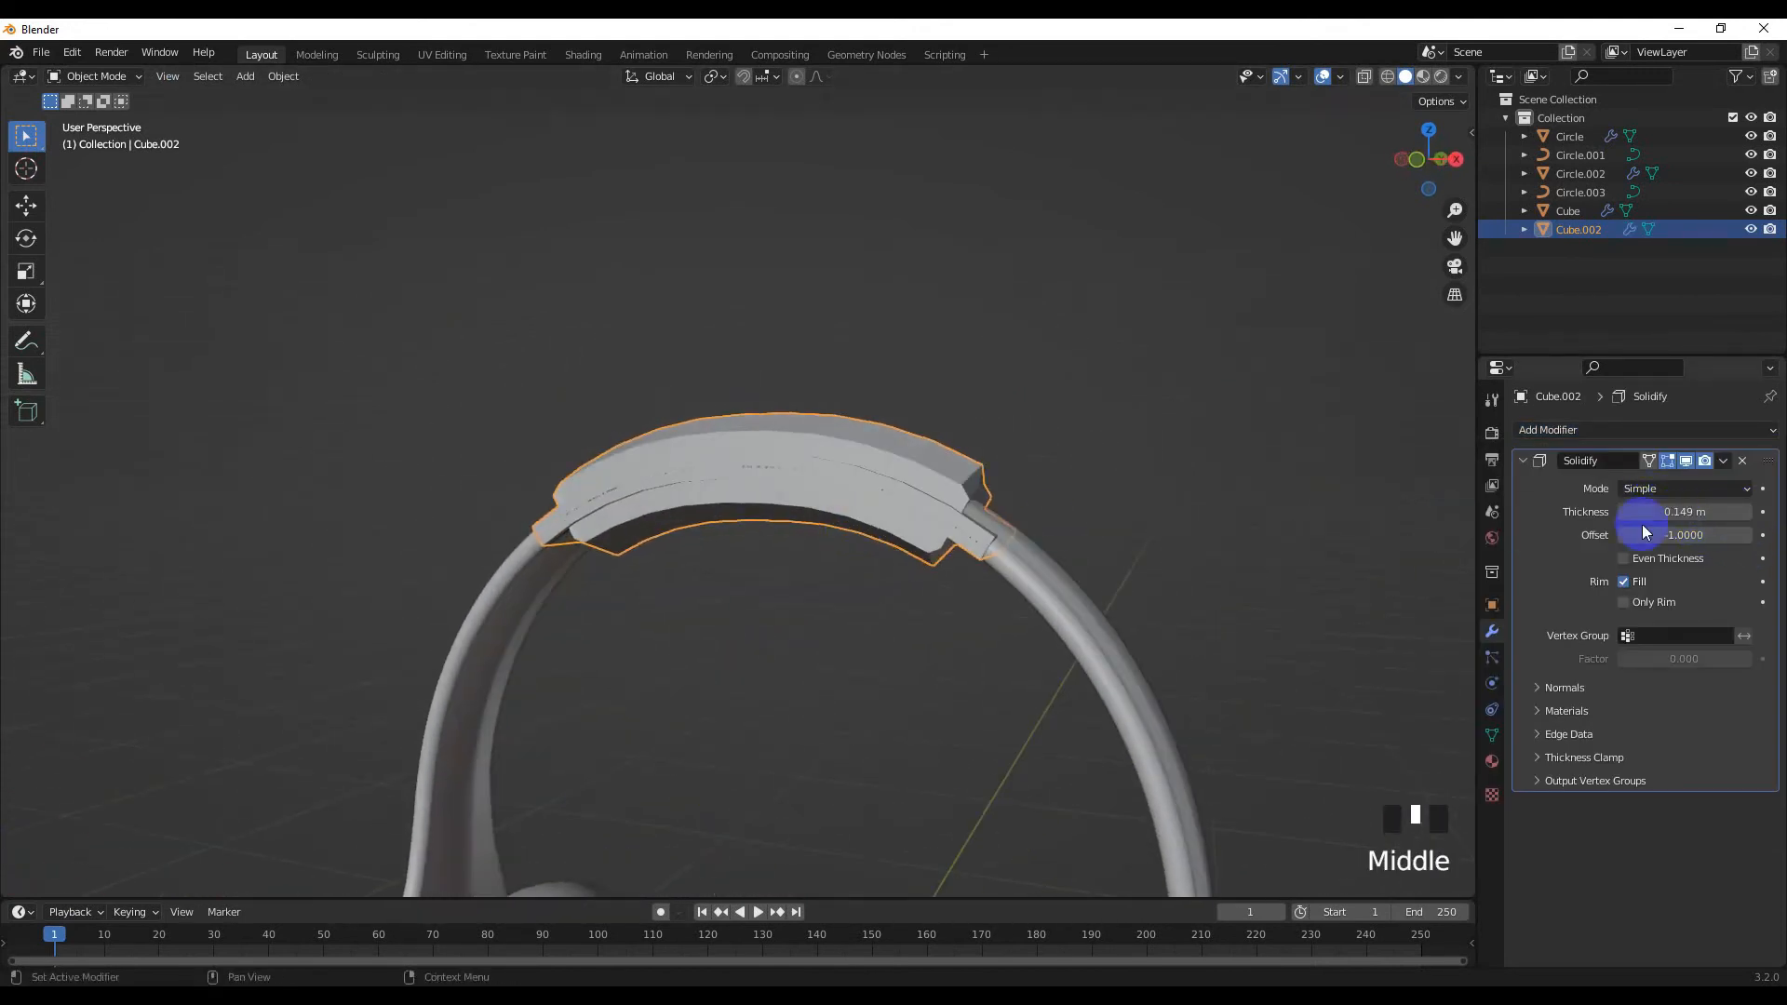
shift+drag(1643, 511, 1629, 511)
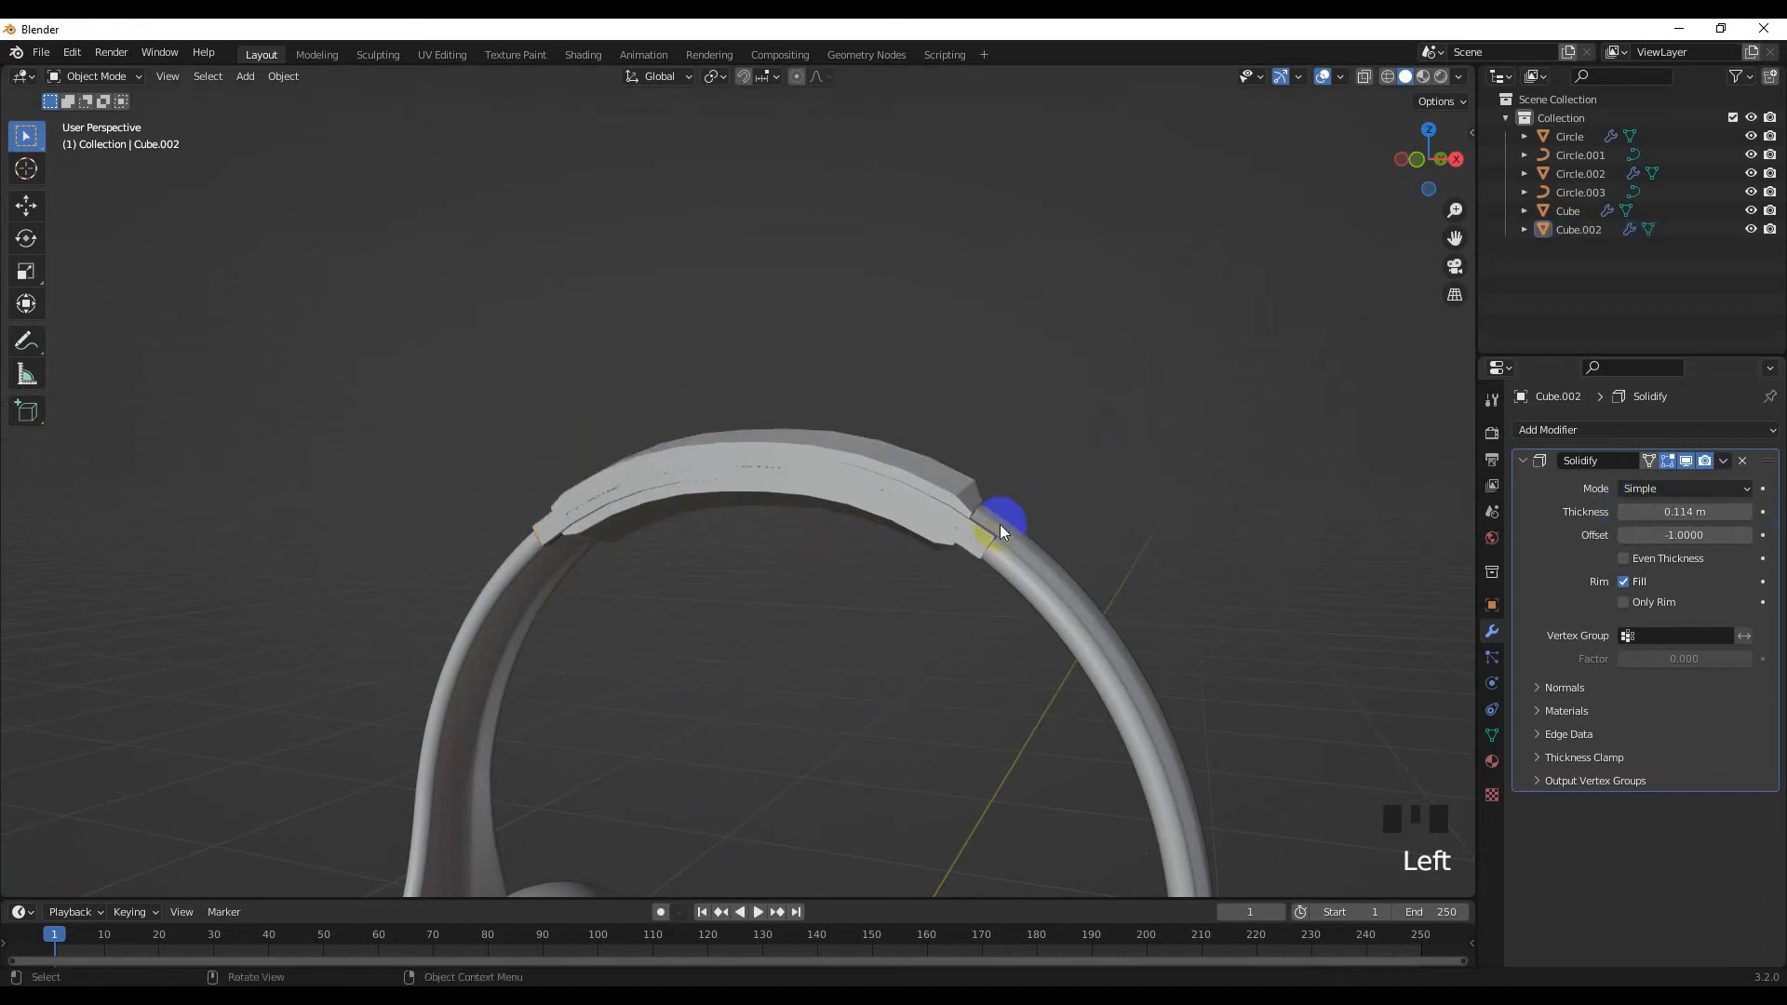
Scale up the solidified top pad slightly so it stands out from the headband
key(g)
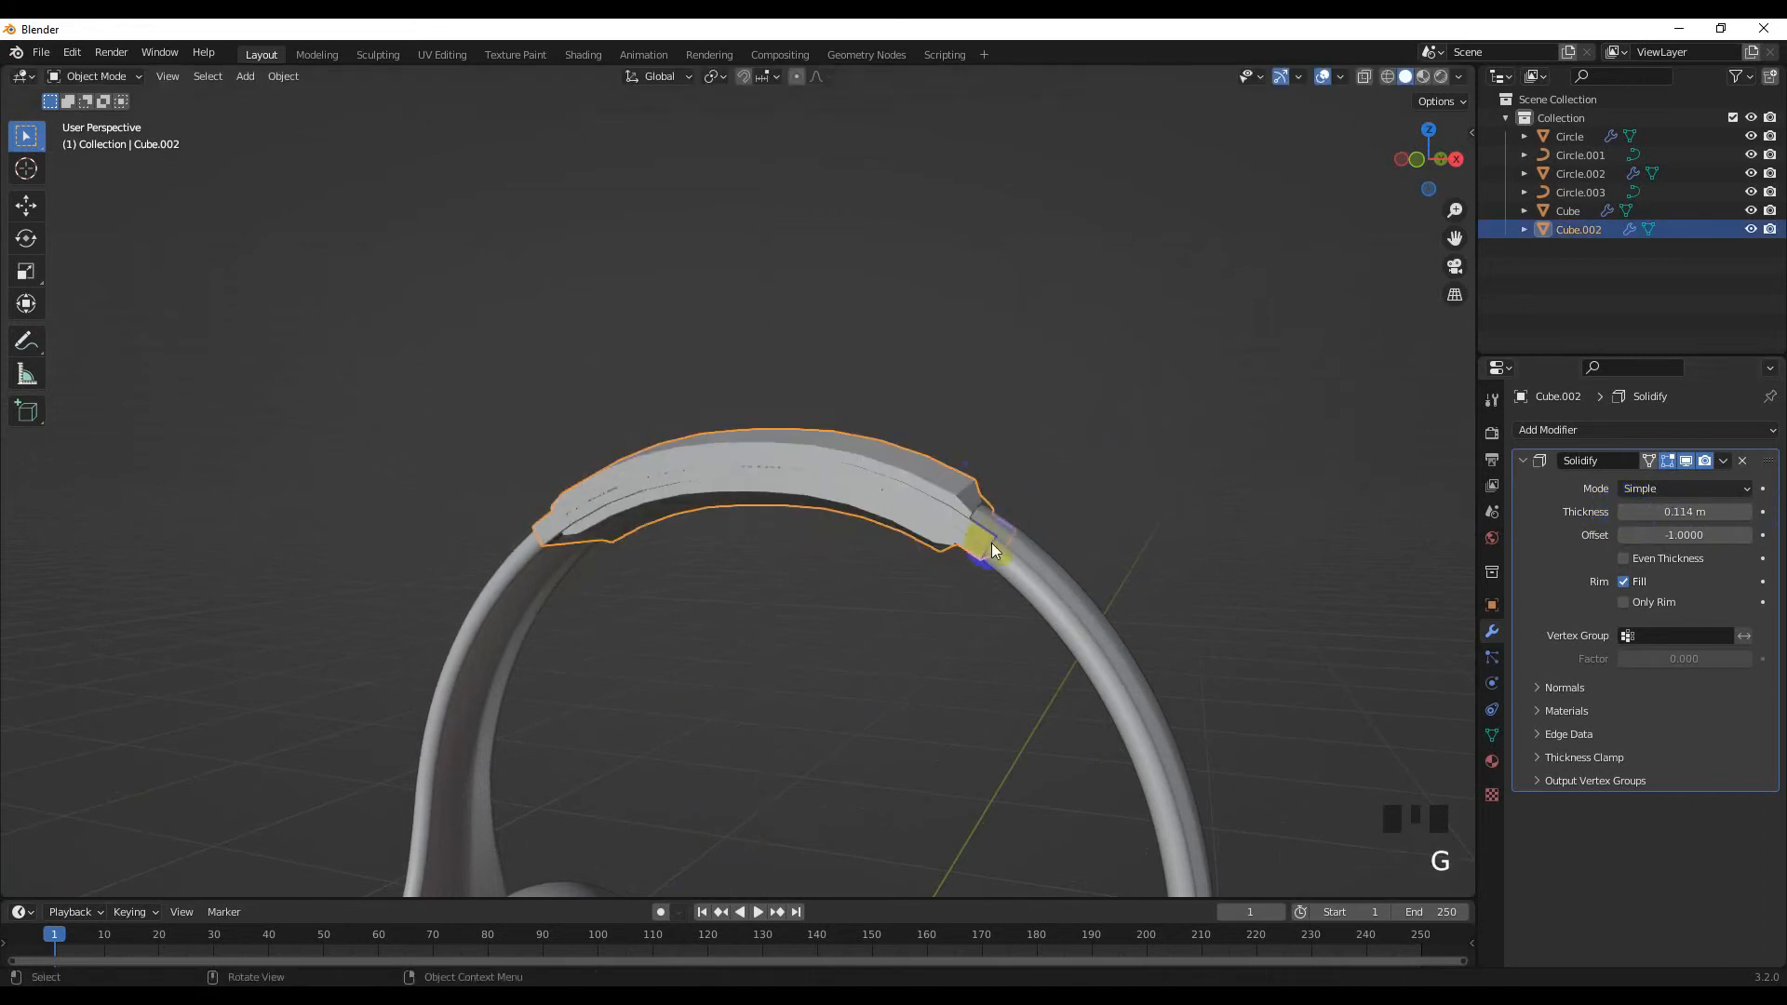
click(832, 603)
key(slash)
middle_drag(832, 603, 675, 557)
key(slash)
click(1249, 441)
middle_drag(1249, 441, 785, 512)
click(718, 507)
key(s)
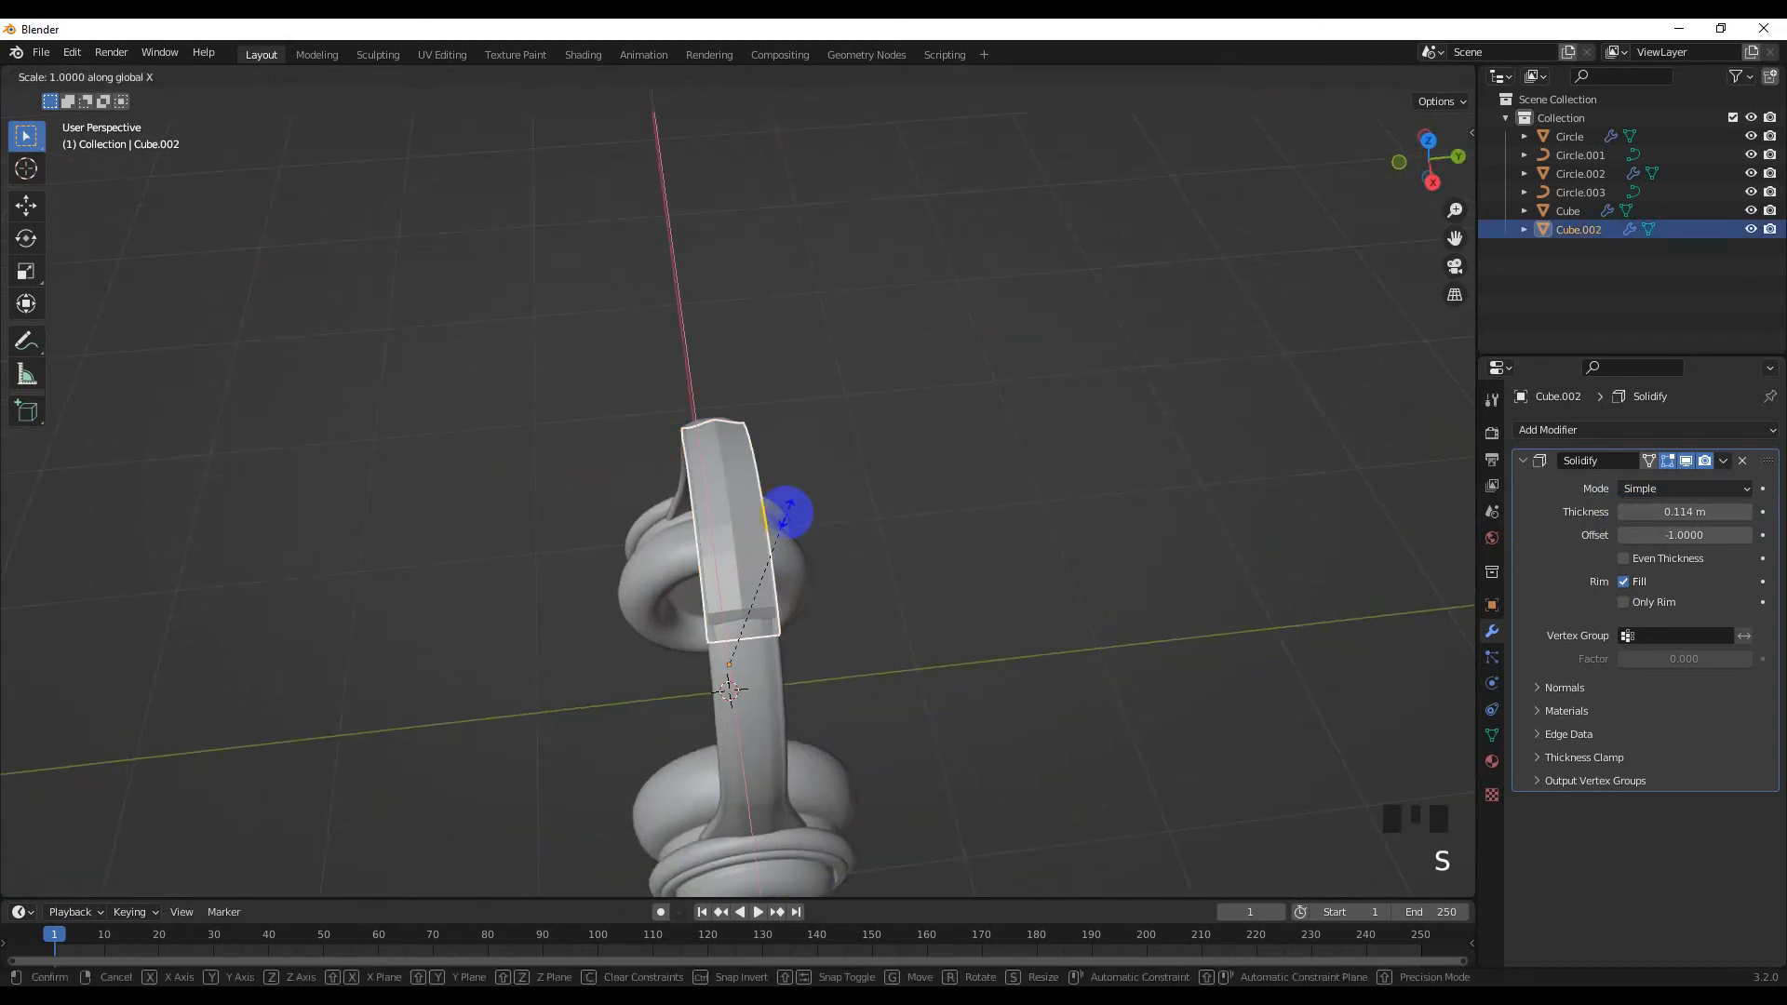
click(1409, 527)
Try the Solidify modifier's Only Rim option on the top pad
middle_drag(1049, 563, 953, 590)
scroll(906, 606, down, 2)
scroll(791, 575, up, 3)
click(791, 575)
middle_drag(791, 575, 505, 475)
scroll(829, 519, up, 2)
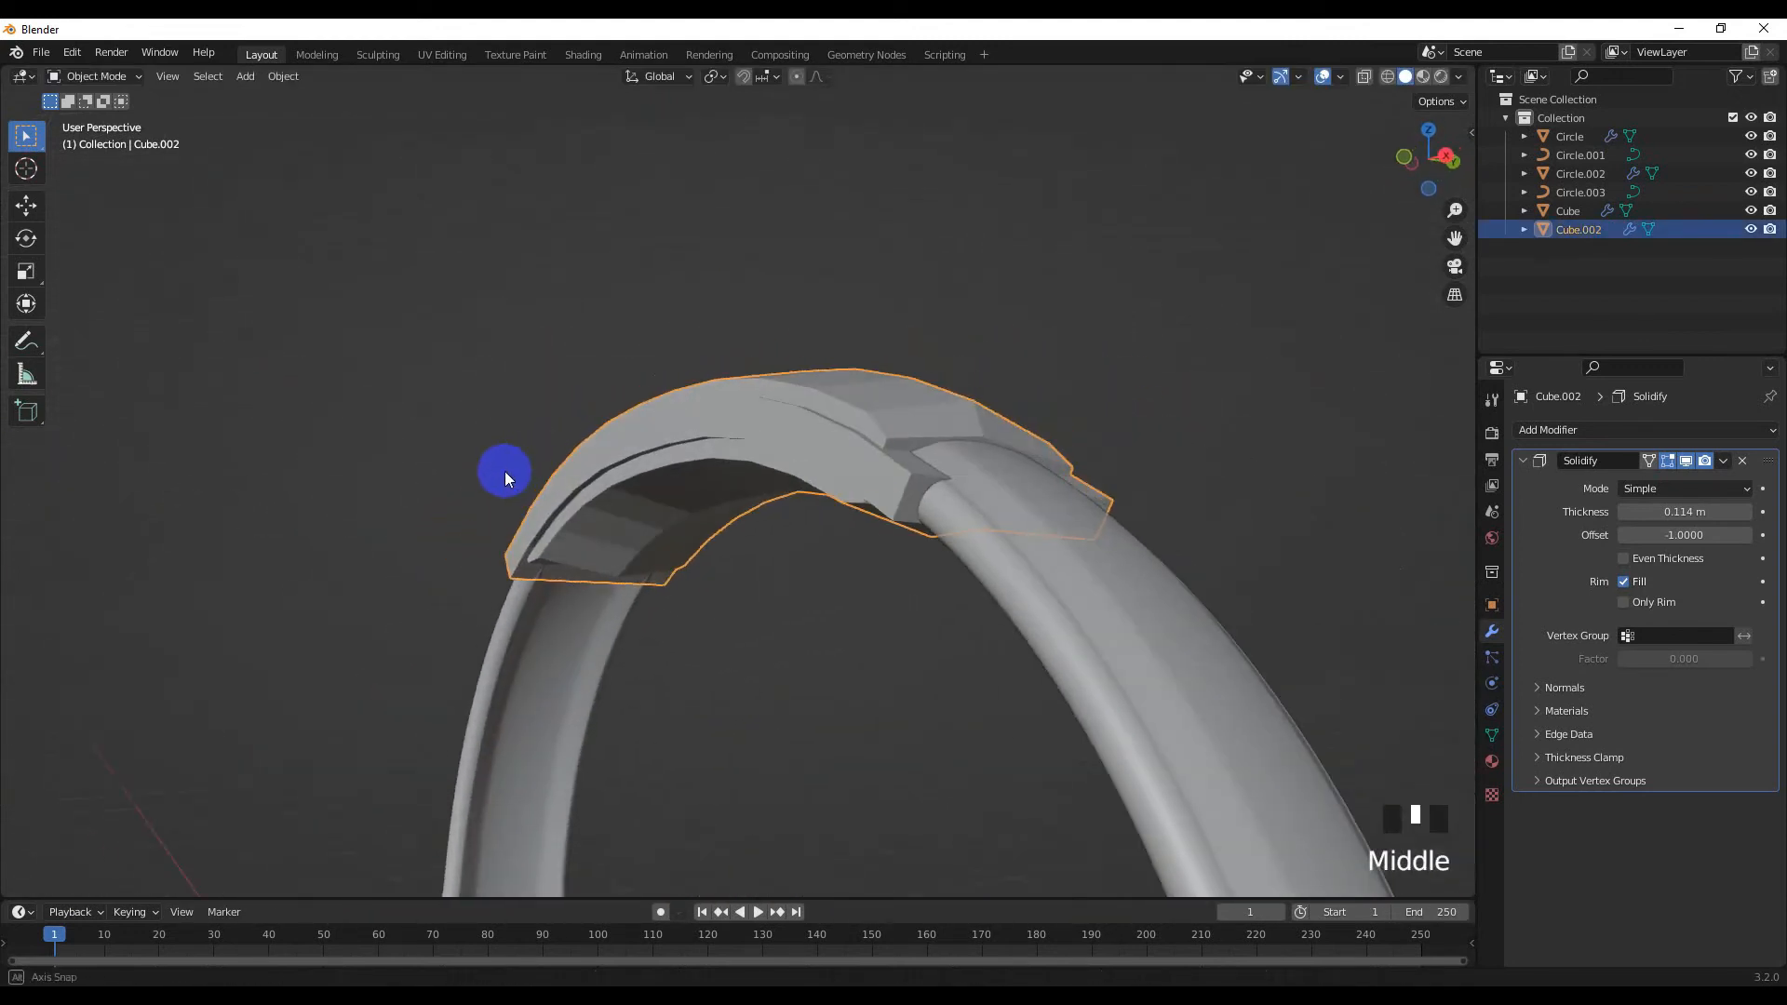
scroll(506, 477, down, 2)
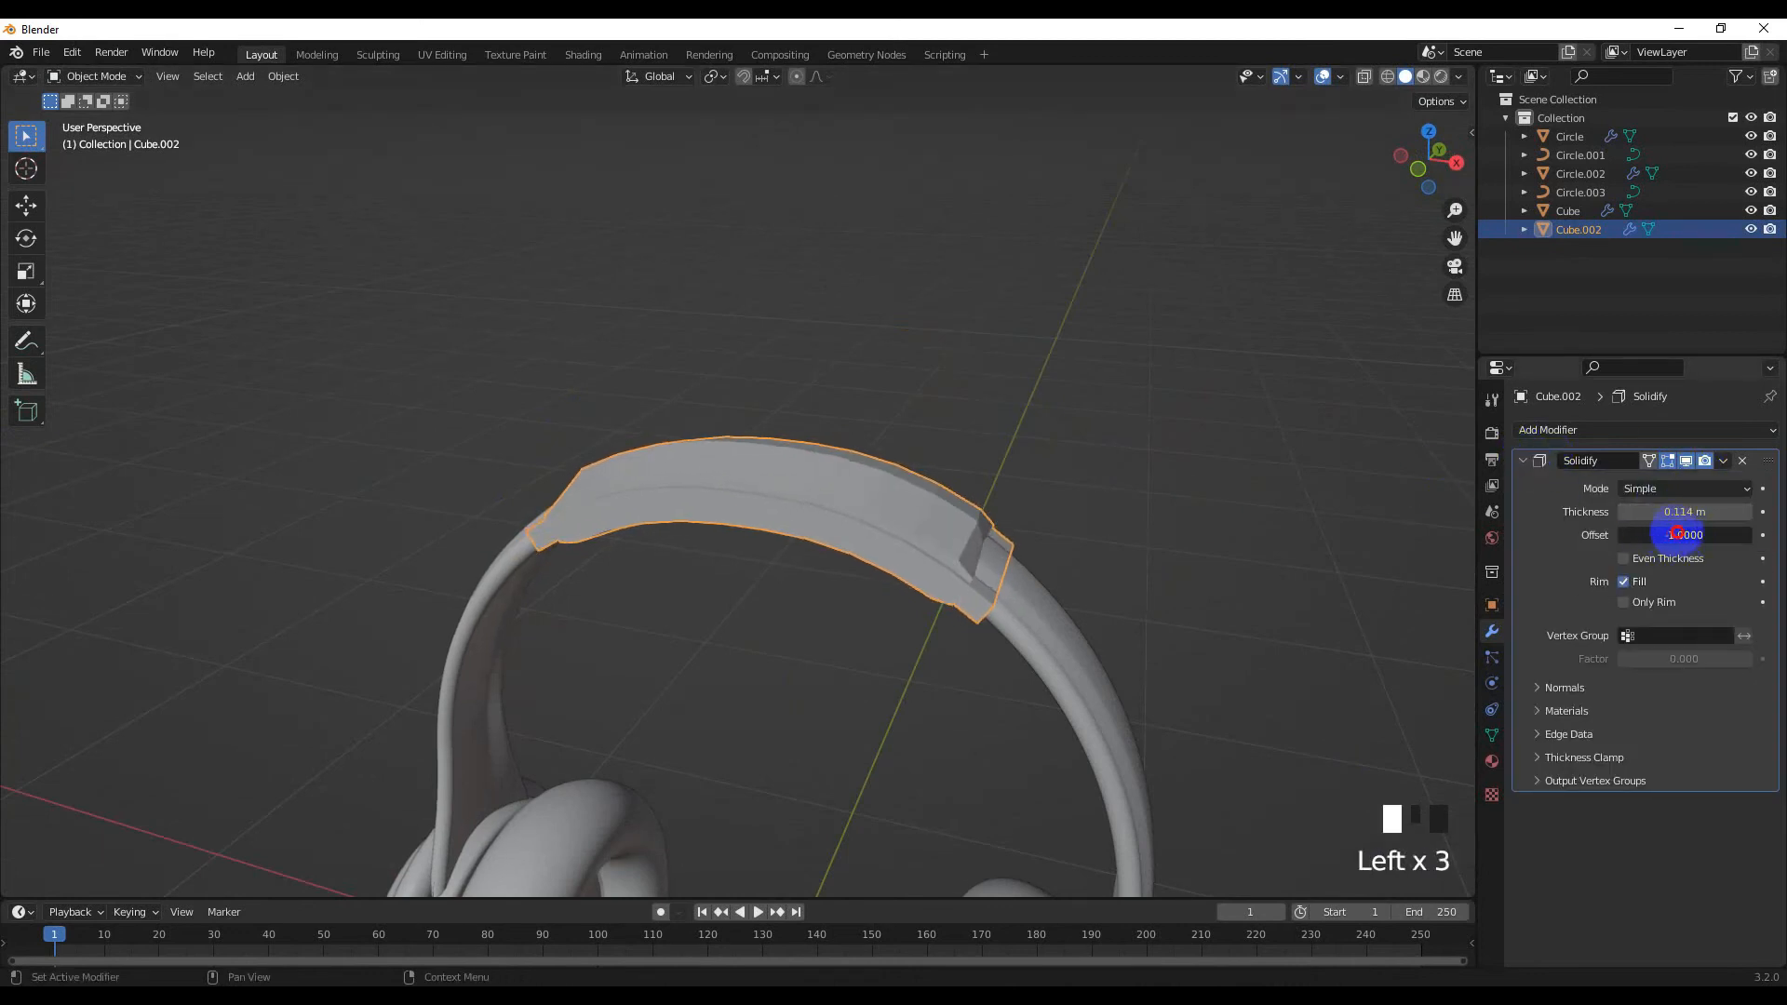
click(1623, 602)
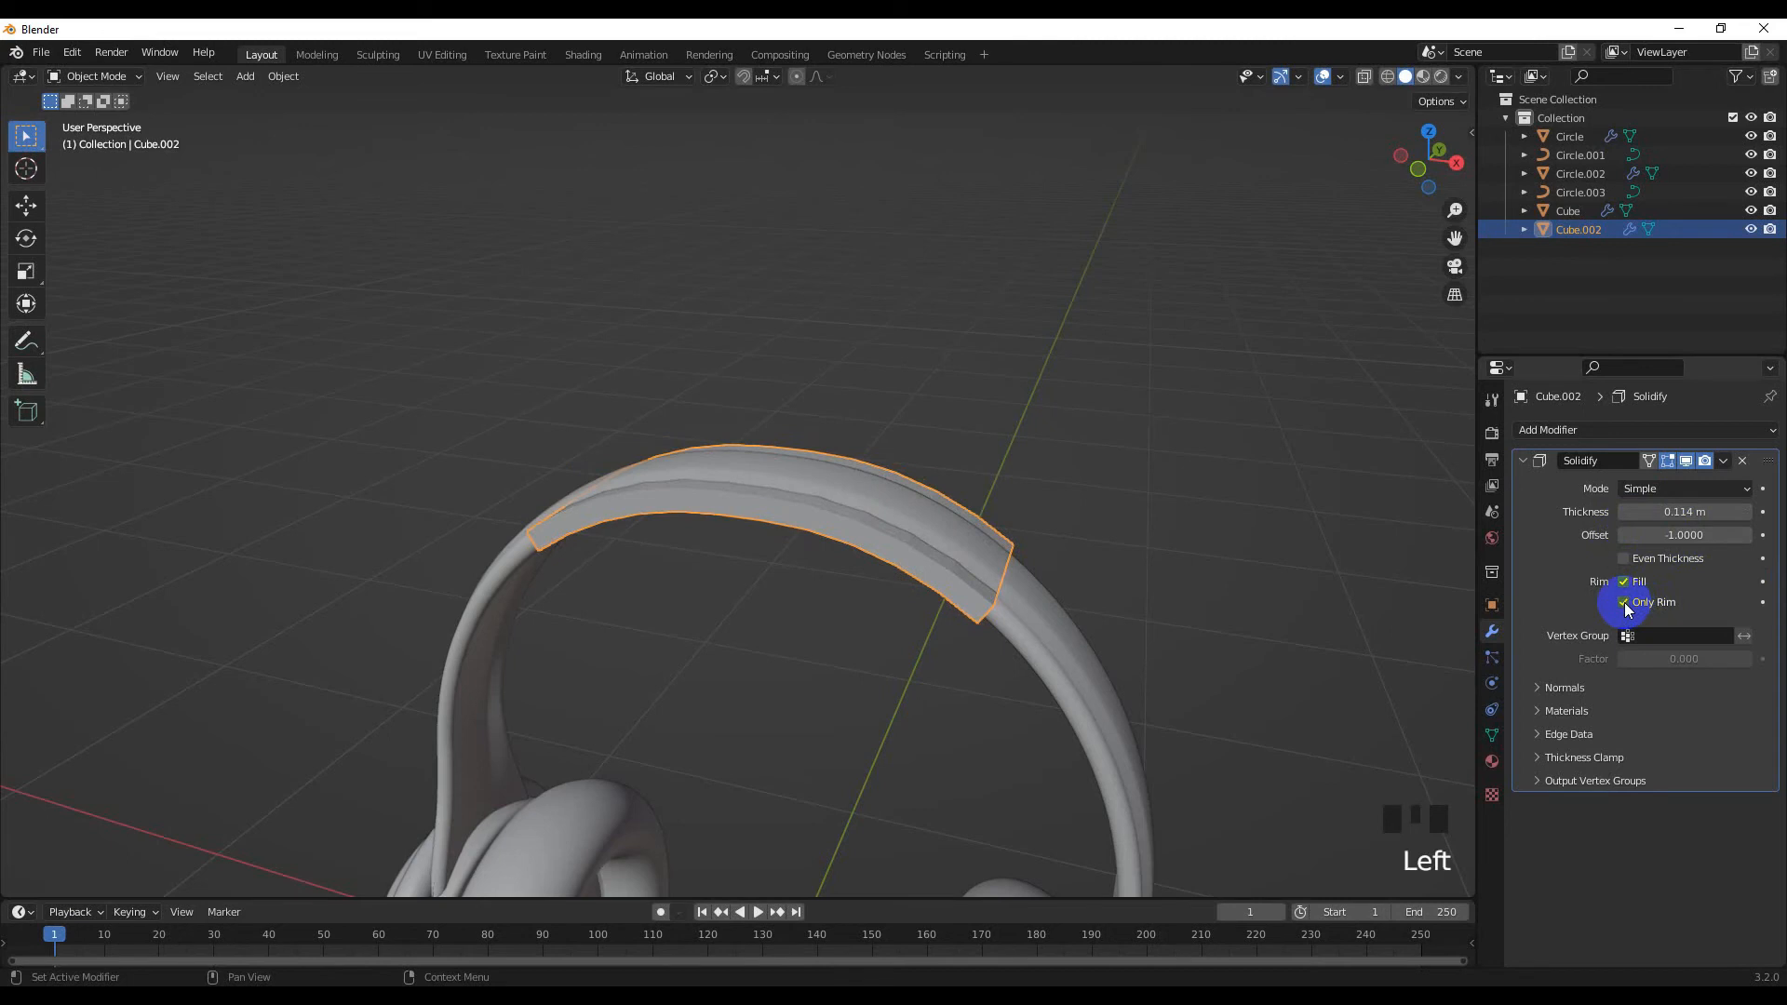
click(1623, 602)
Apply the Solidify modifier to the top pad
click(1722, 460)
click(1666, 481)
middle_drag(928, 584, 891, 589)
key(Tab)
key(Tab)
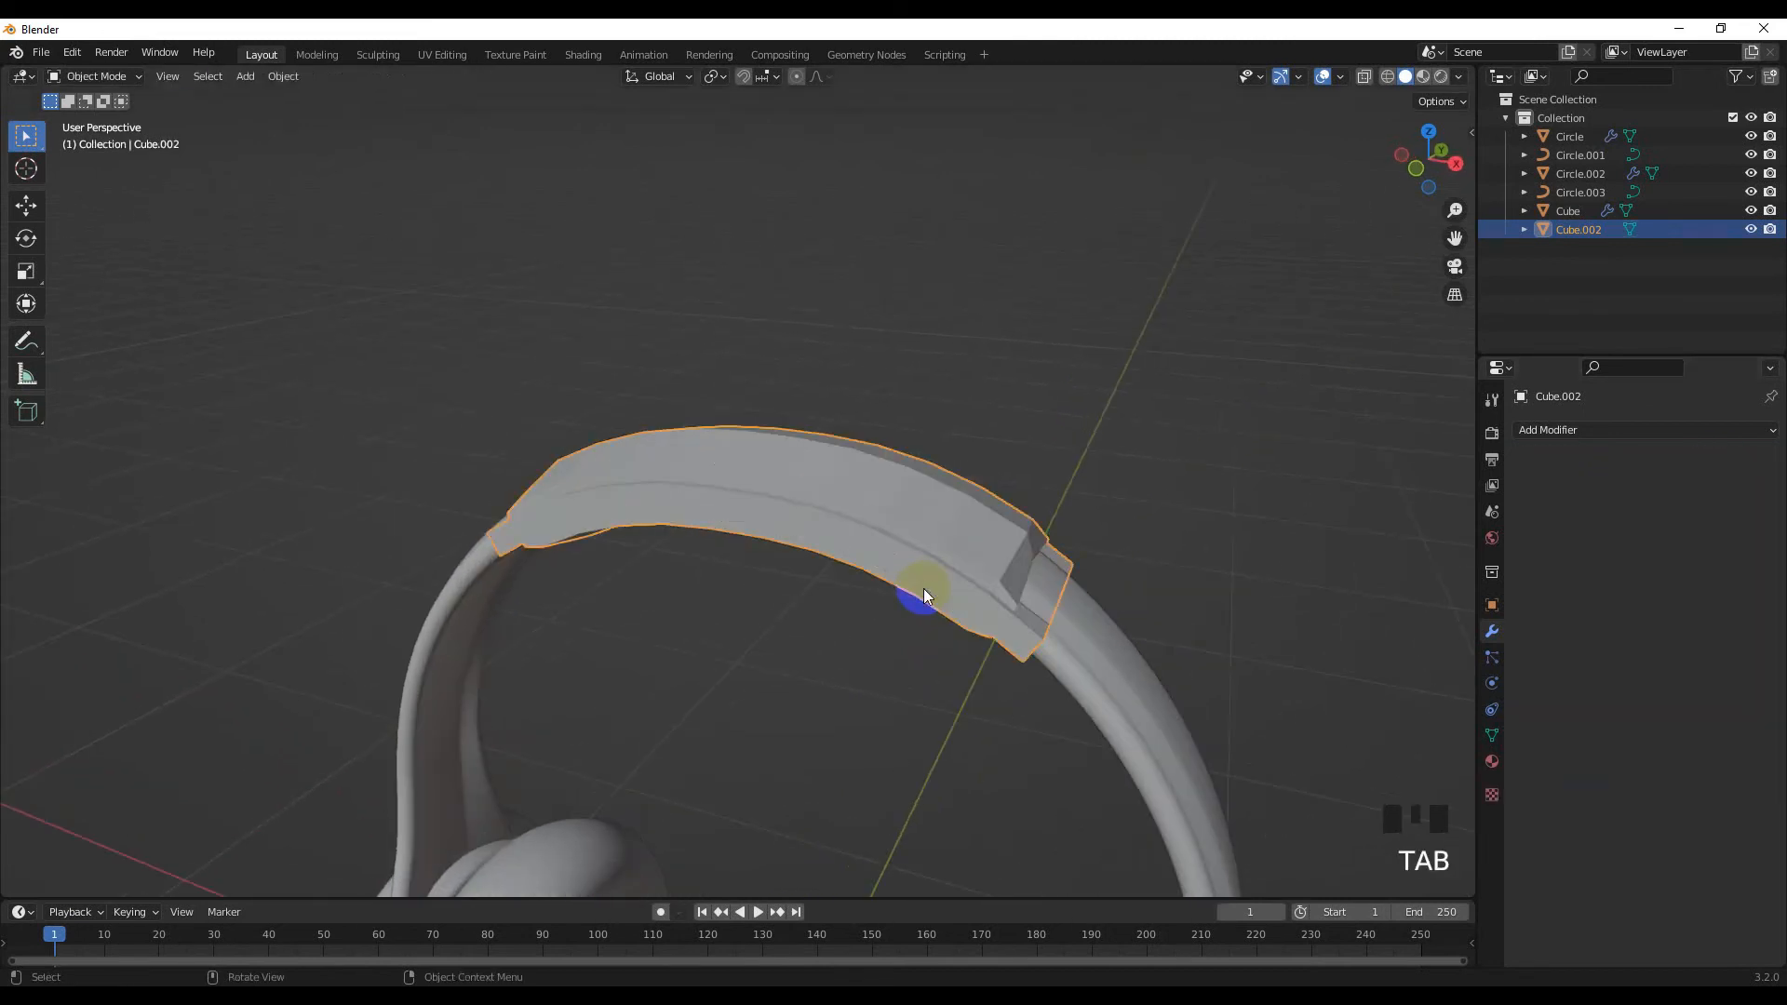
Isolate the top pad and narrow its protruding end by scaling the two side edges along Y to about 0.6
key(slash)
key(KP_1)
key(Tab)
scroll(758, 574, up, 2)
middle_drag(834, 511, 908, 586)
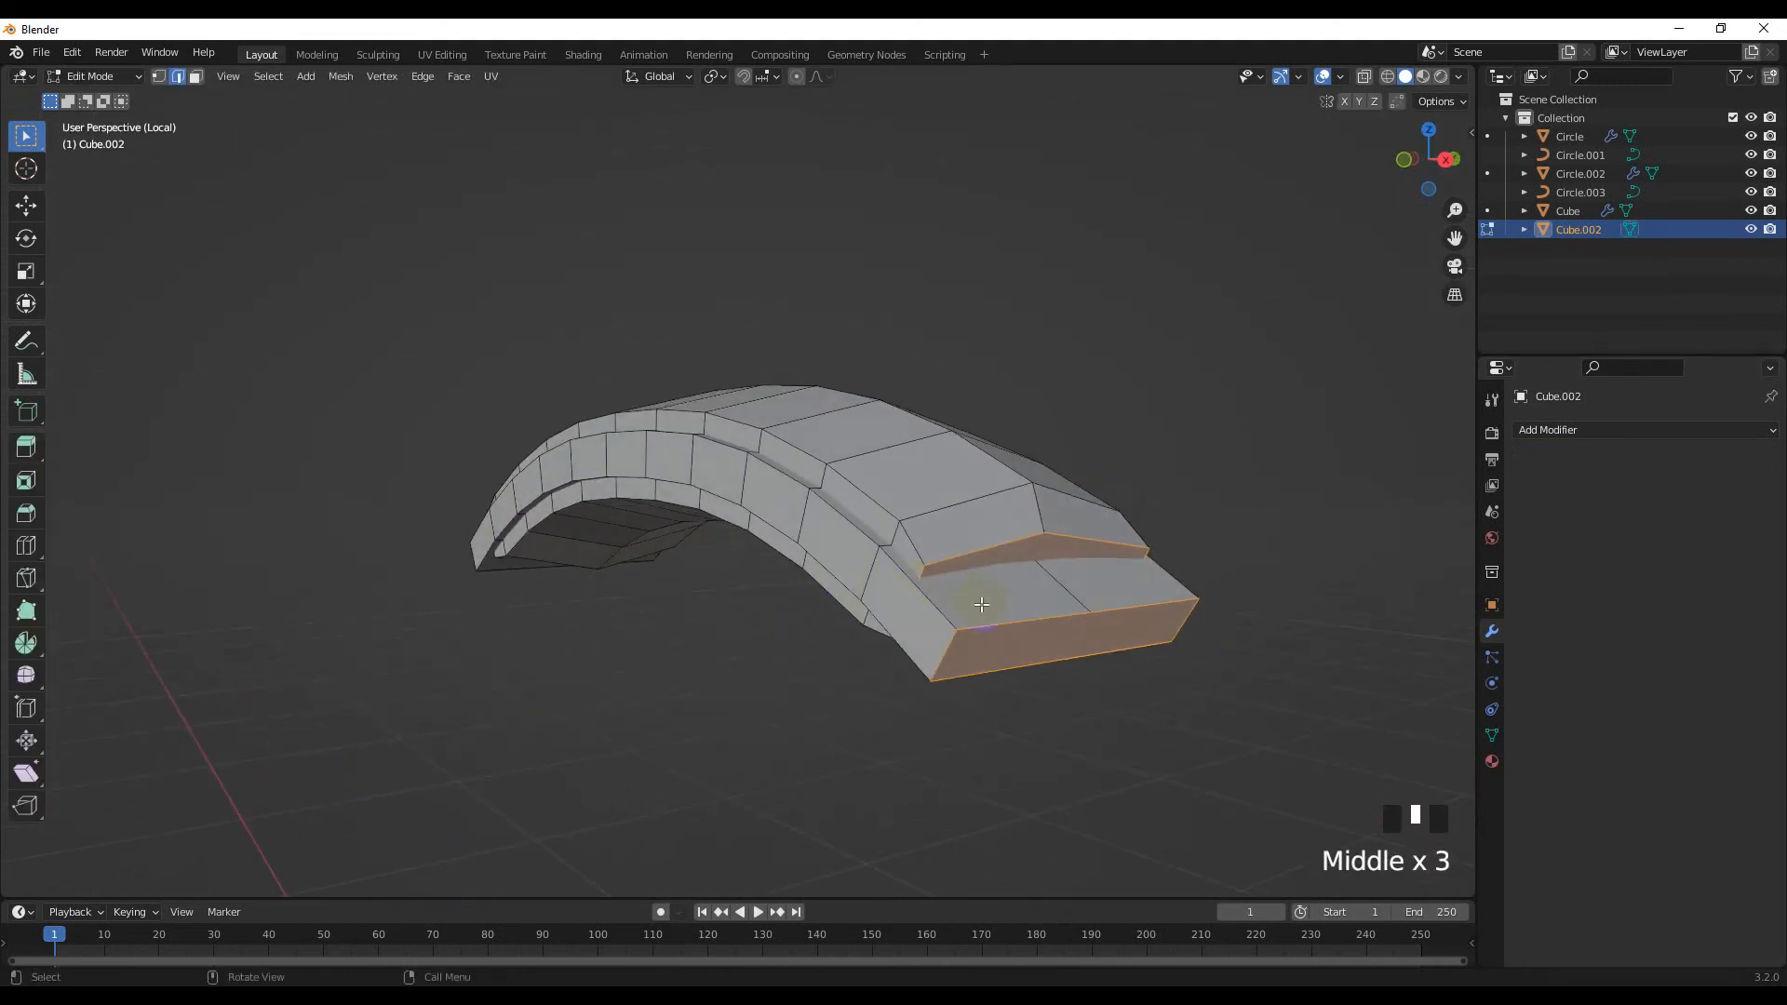
click(989, 626)
middle_drag(944, 646, 965, 670)
shift+click(679, 666)
middle_drag(678, 666, 1035, 636)
shift+middle_drag(550, 600, 618, 617)
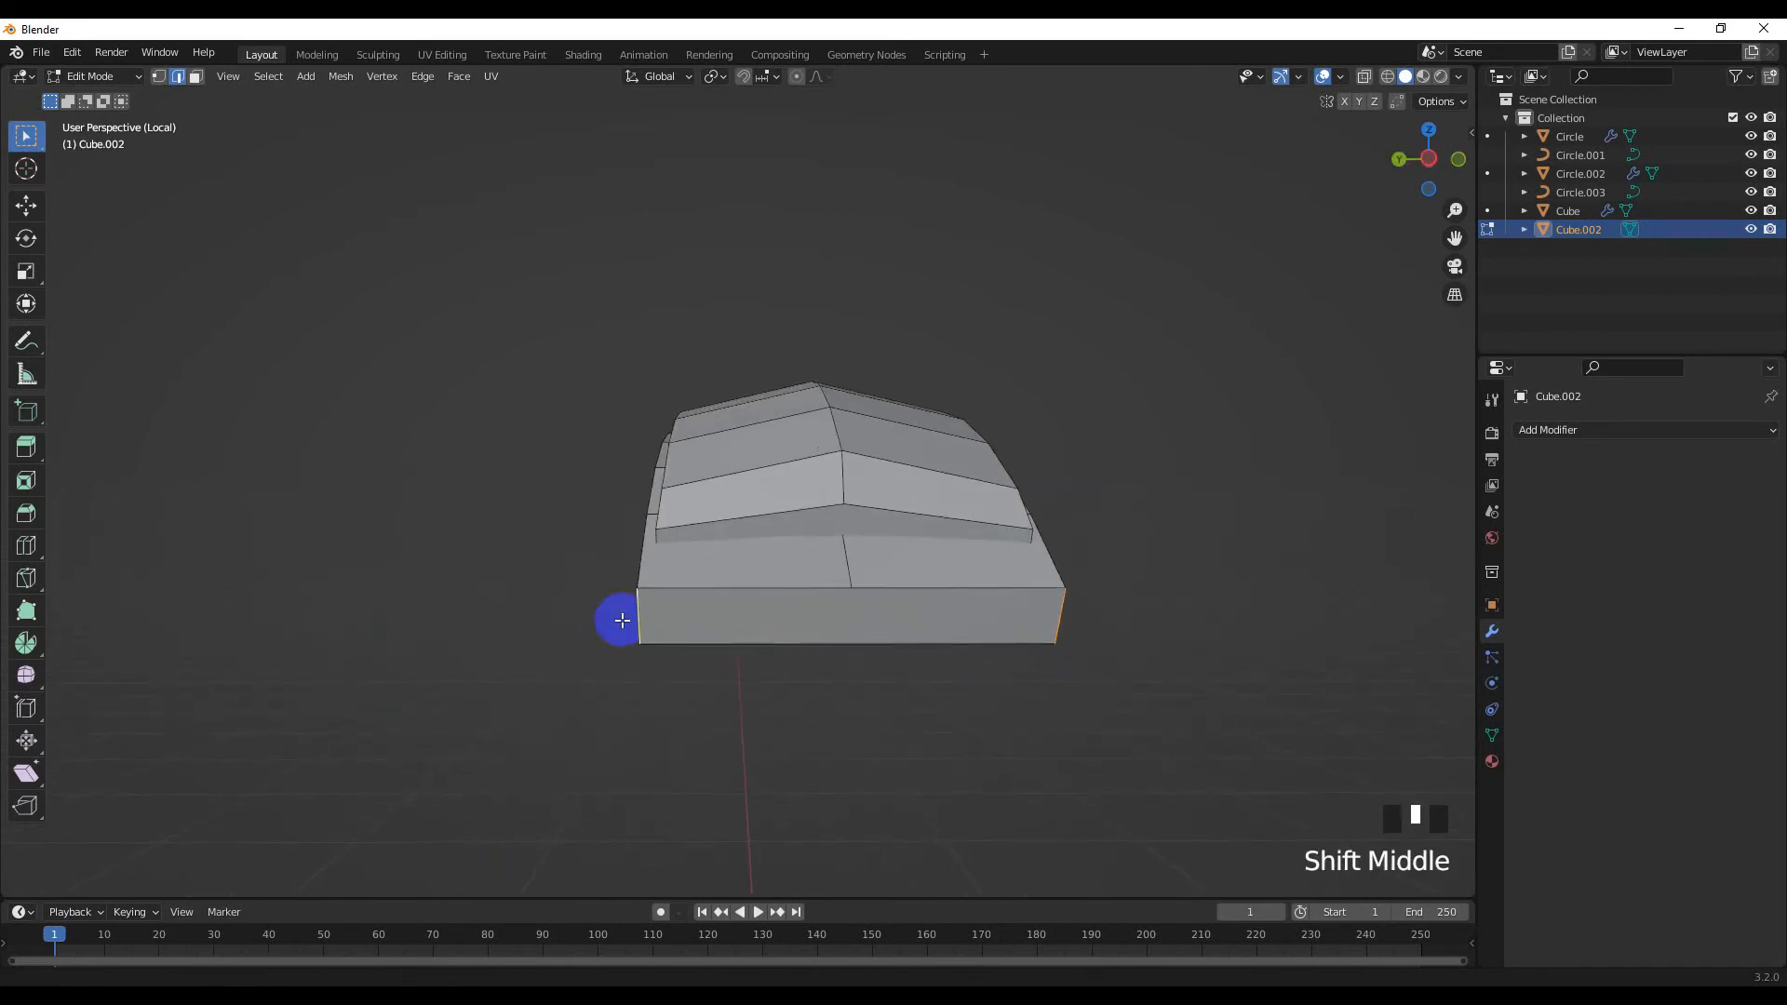
key(s)
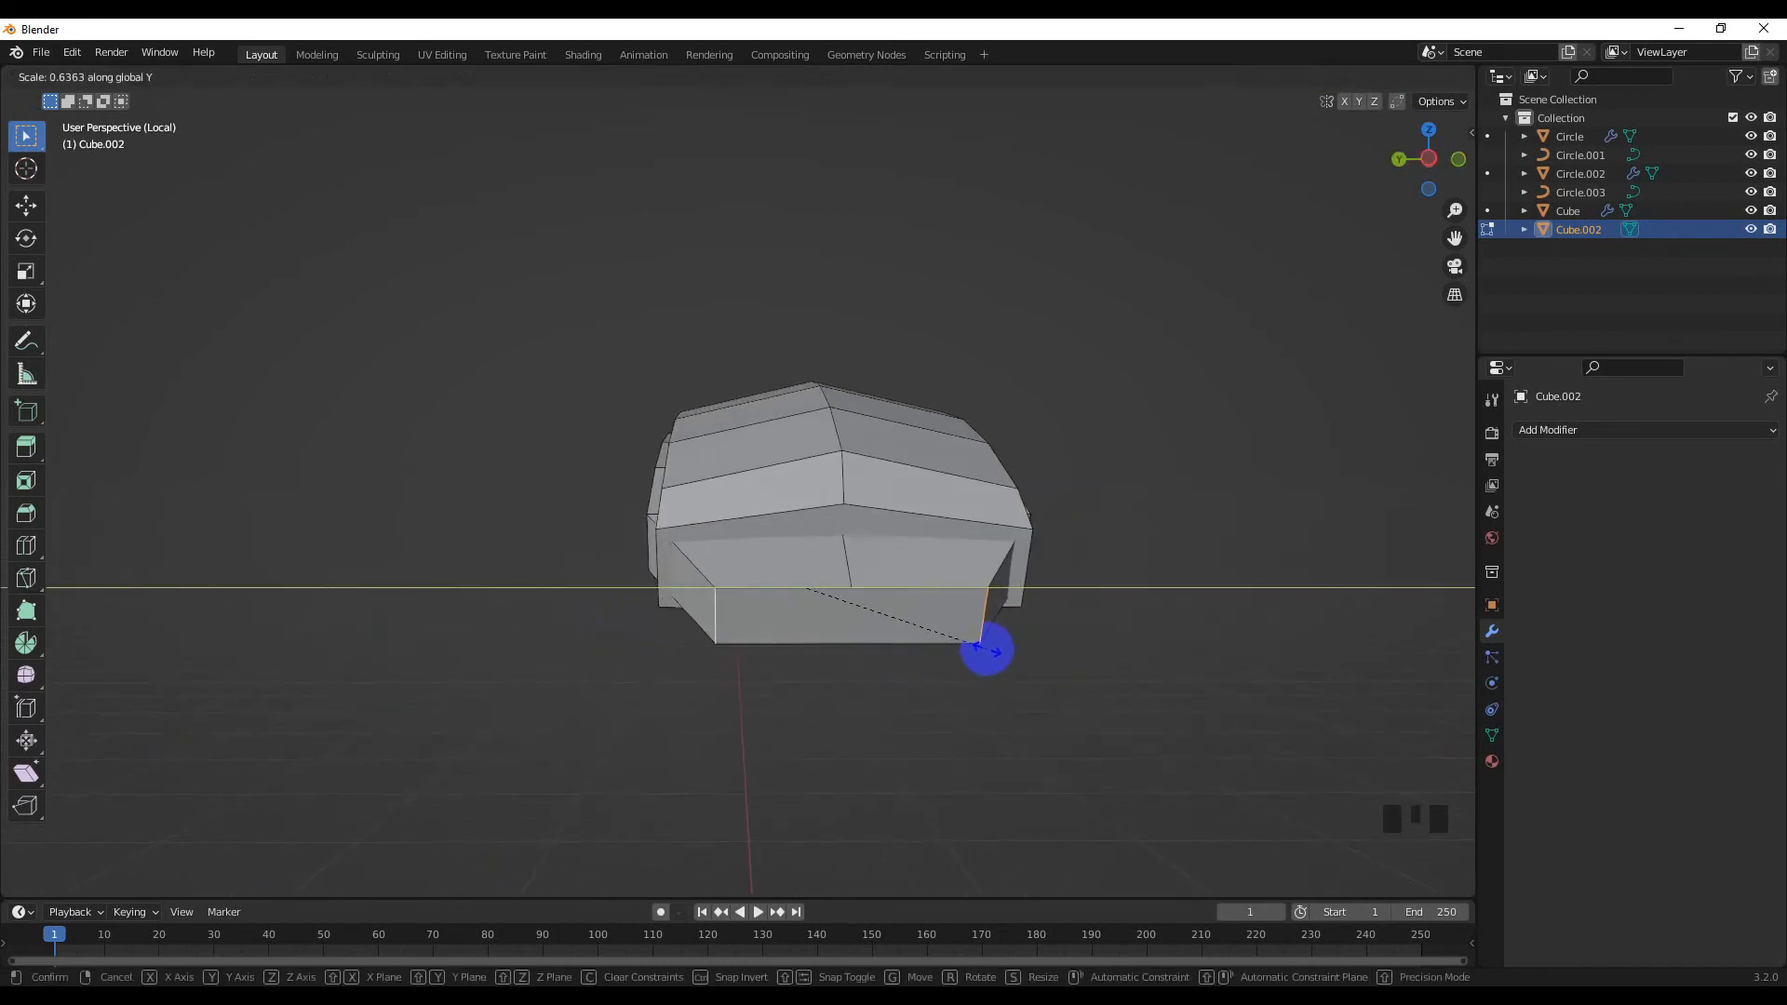
click(969, 645)
Adjust the scale of the pad's narrowed end edges once more and return to Object Mode
middle_drag(829, 658, 1073, 682)
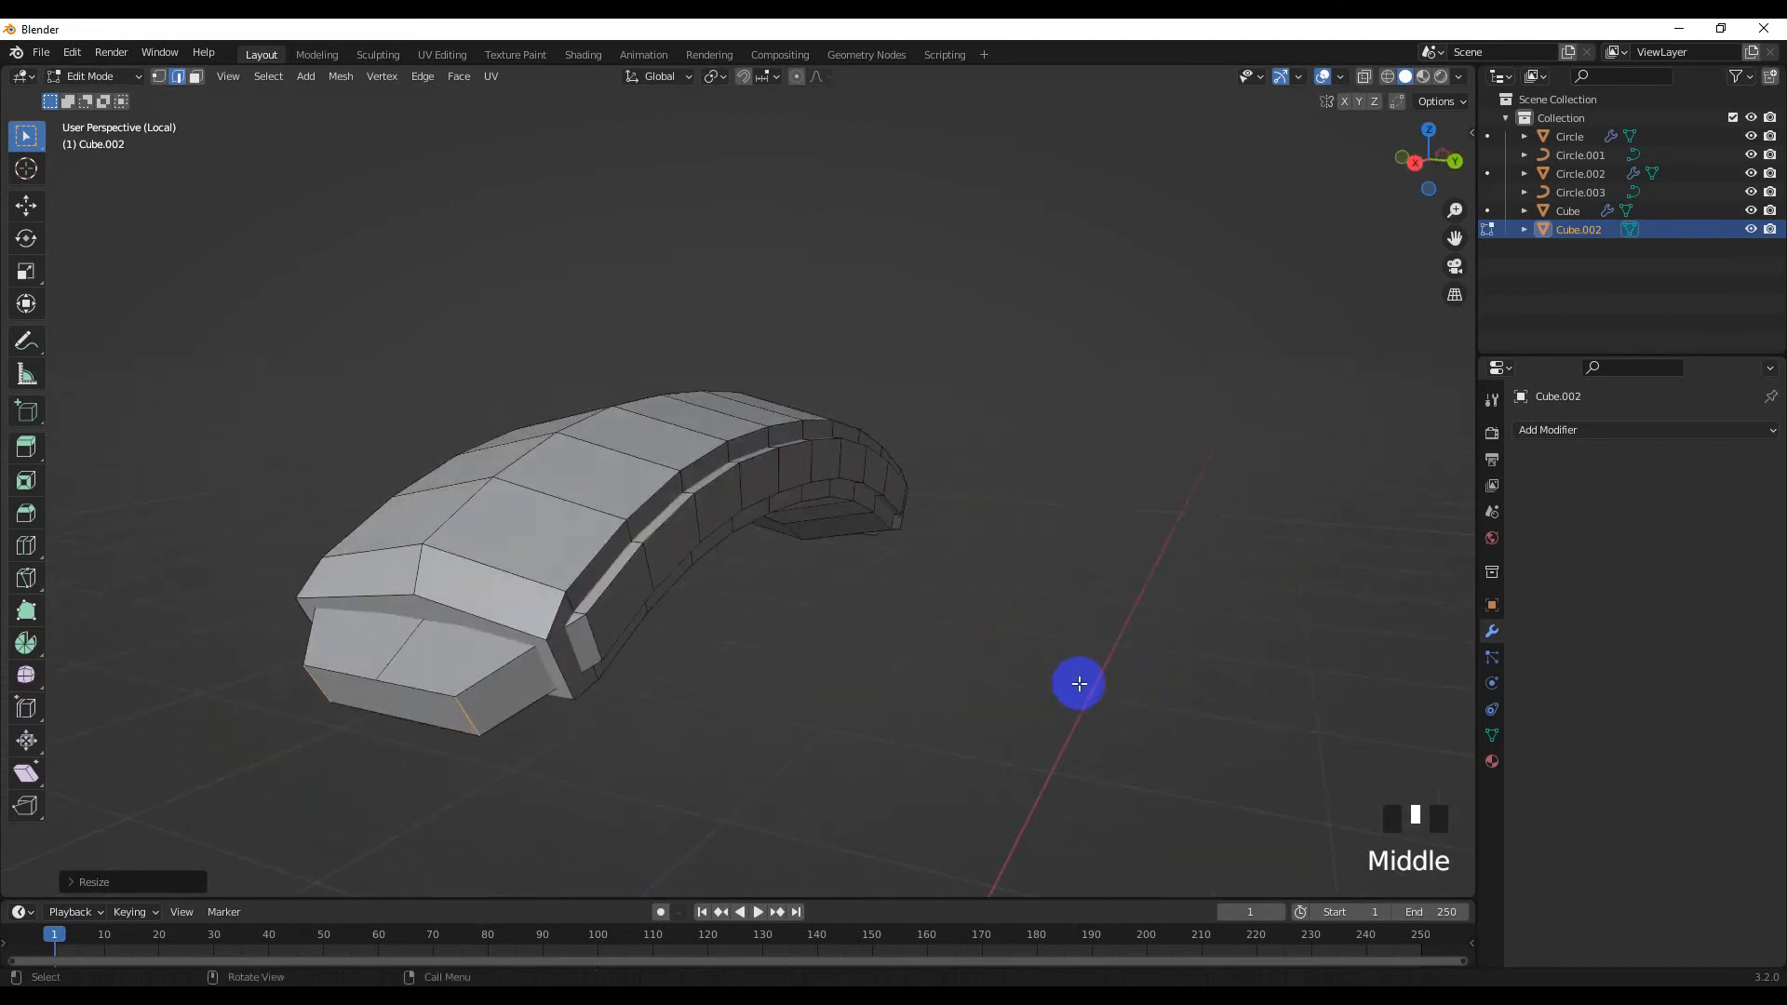
key(s)
click(951, 681)
scroll(770, 663, down, 2)
key(Tab)
key(Tab)
middle_drag(698, 657, 777, 672)
key(a)
middle_drag(586, 437, 913, 556)
key(Tab)
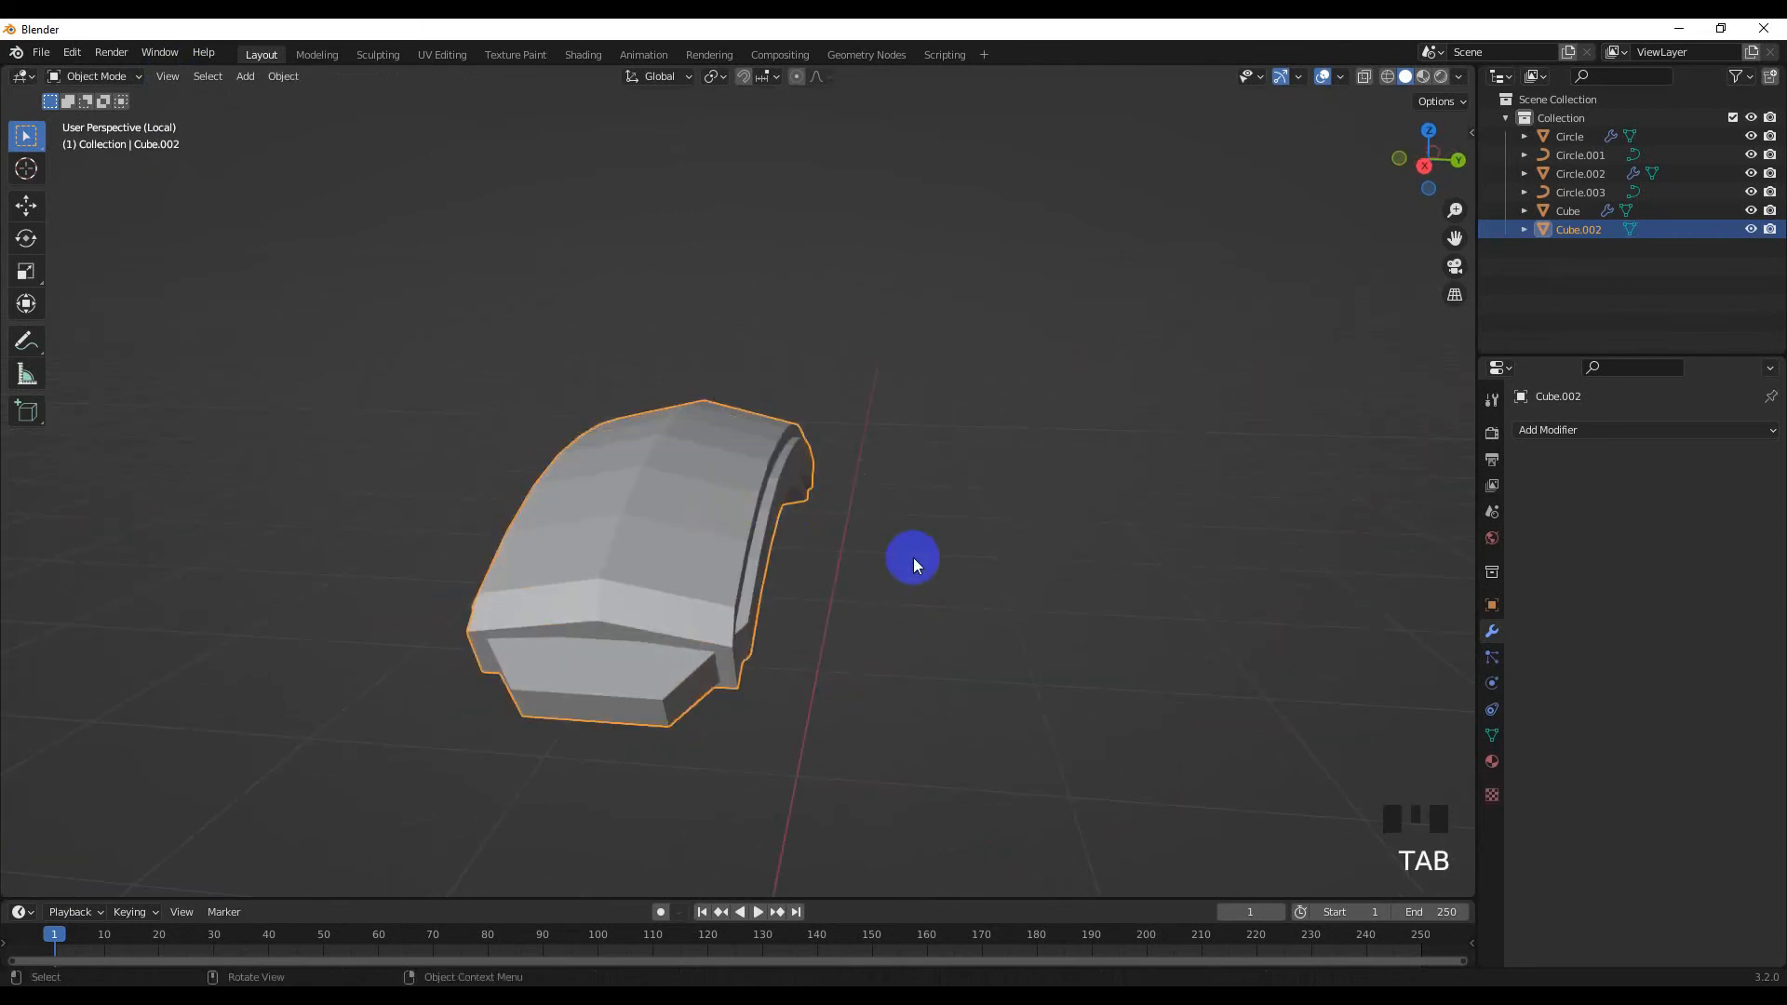
Add a level 2 Subdivision Surface modifier to the top pad and shade it smooth
key(ctrl+2)
middle_drag(666, 523, 601, 502)
right_click(601, 503)
click(577, 499)
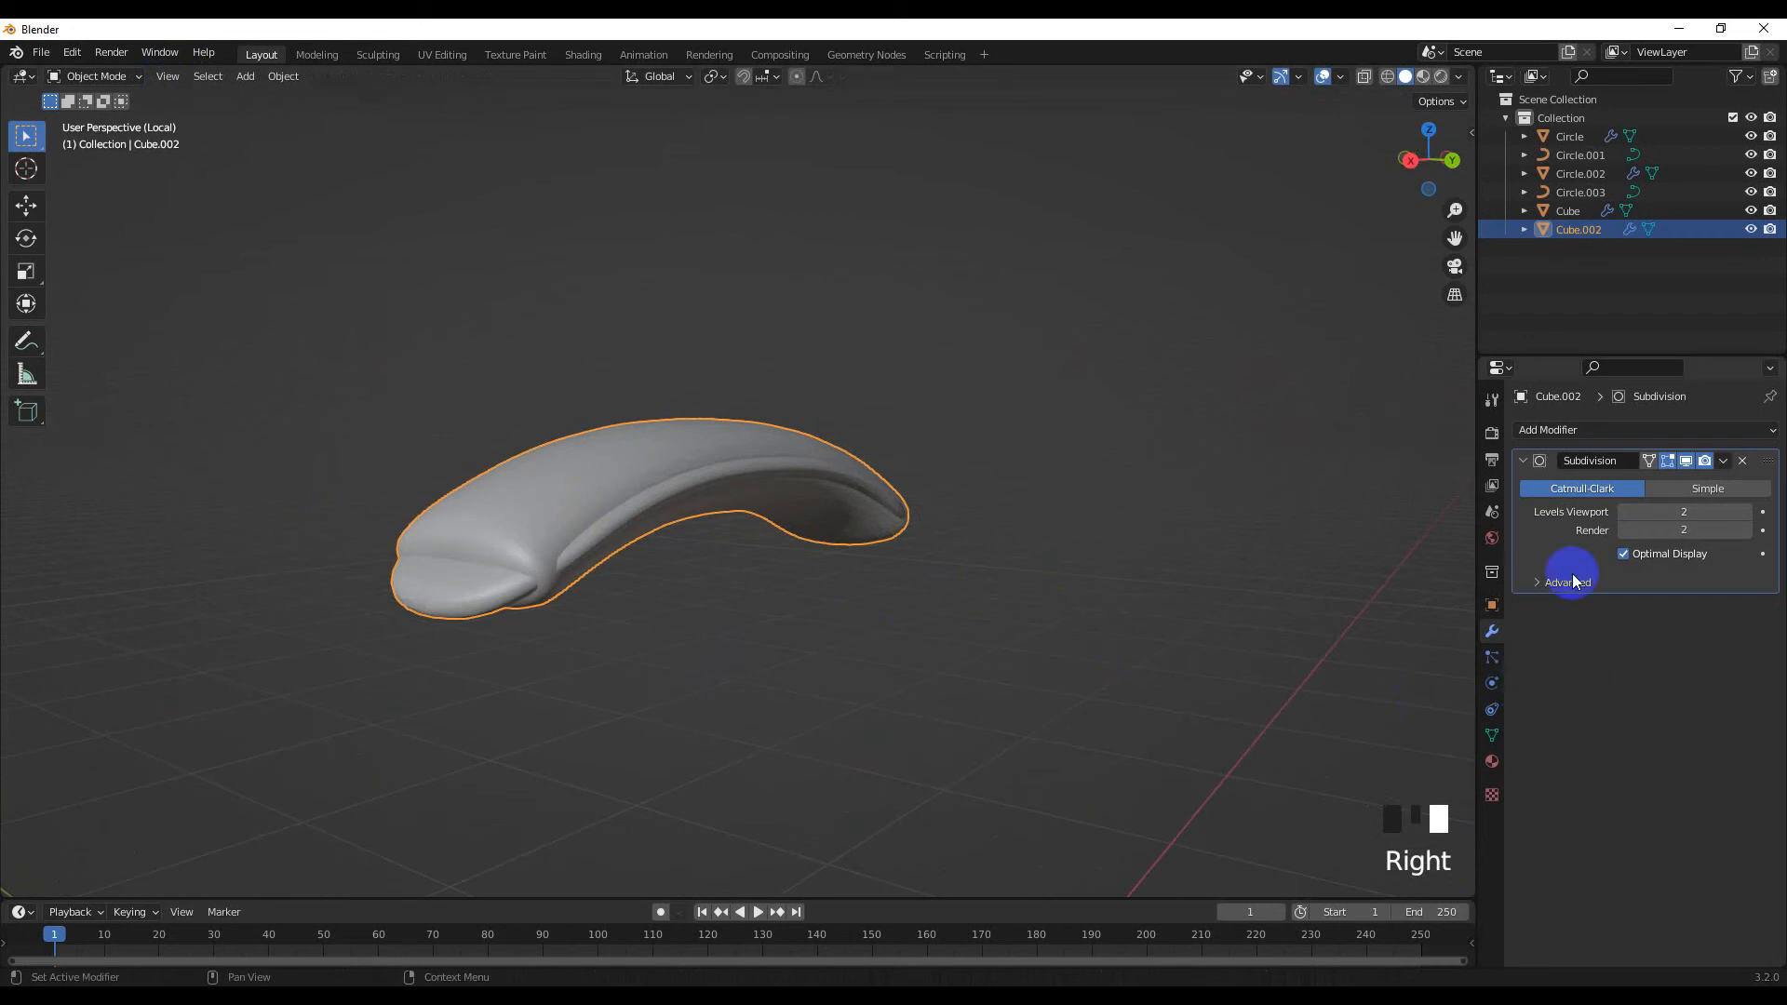
Enable Auto Smooth at 30° for the top pad and leave local view
click(1543, 468)
click(1490, 735)
click(1622, 817)
middle_drag(930, 596, 775, 588)
click(800, 521)
click(774, 588)
scroll(761, 536, down, 2)
click(761, 487)
key(slash)
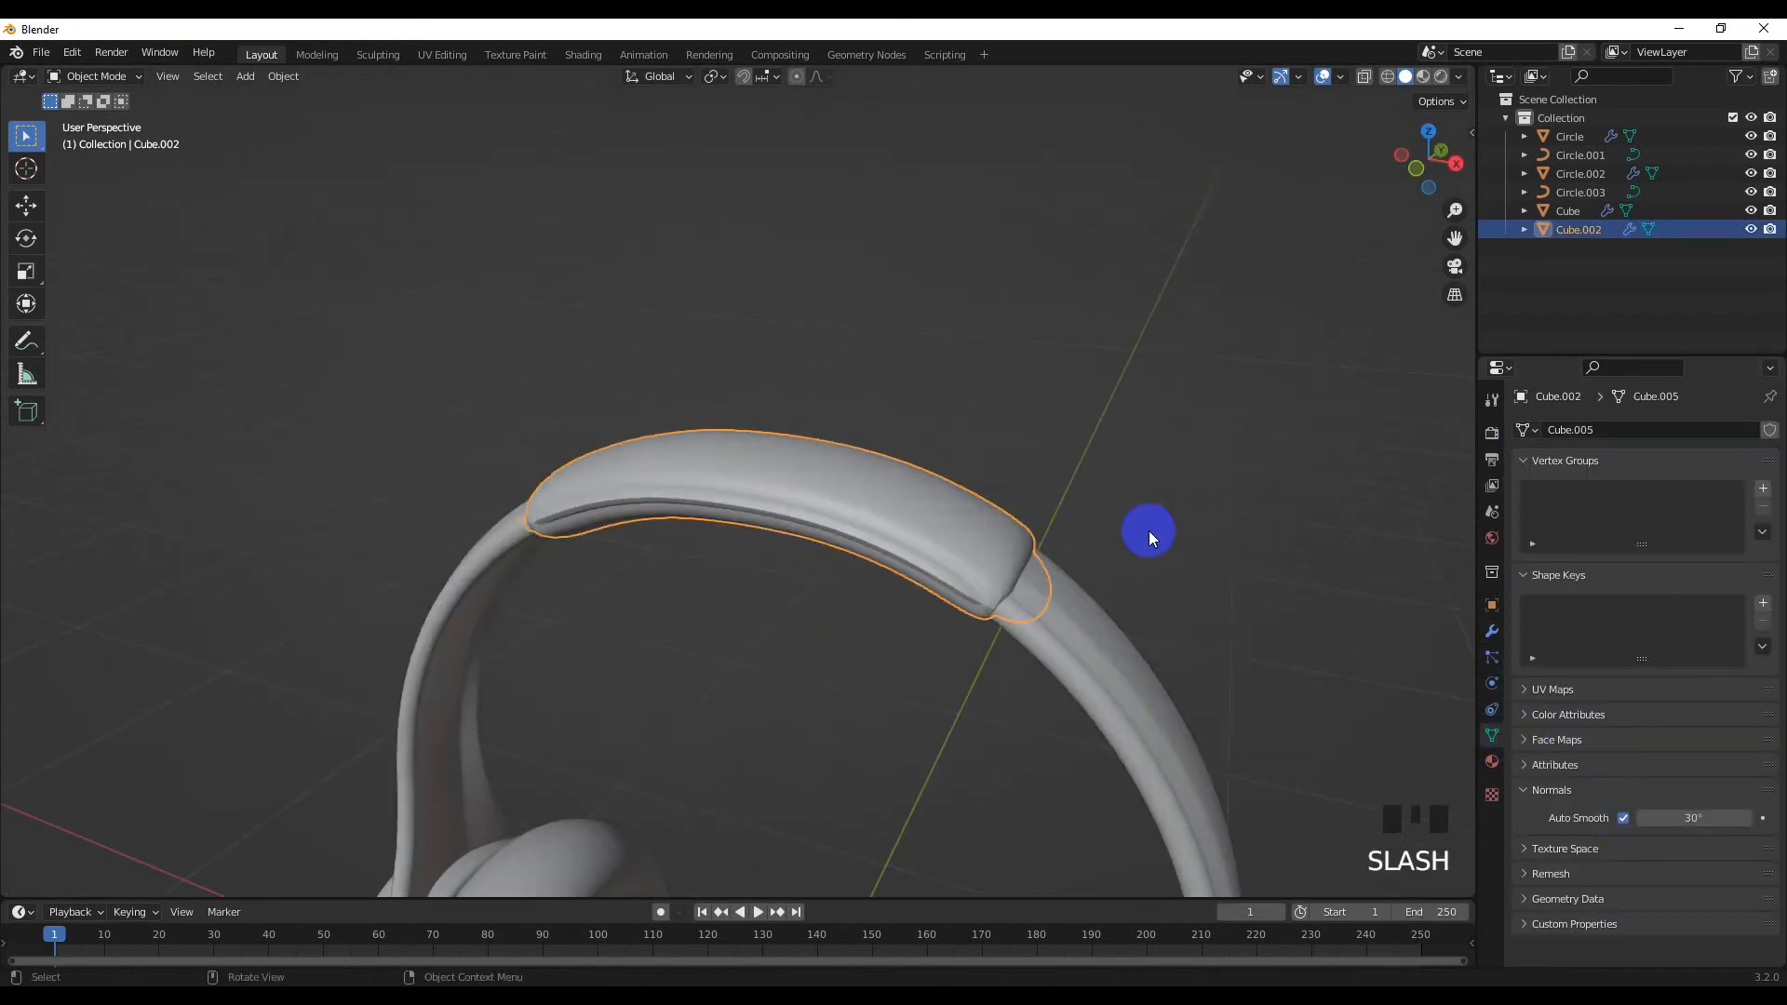
Scale up the smoothed top pad slightly around the headband
click(1149, 530)
middle_drag(1149, 530, 956, 505)
scroll(800, 549, down, 4)
mouse_move(800, 549)
middle_down()
mouse_move(1019, 595)
mouse_move(1079, 568)
mouse_move(796, 539)
mouse_move(806, 551)
middle_up()
click(806, 551)
key(s)
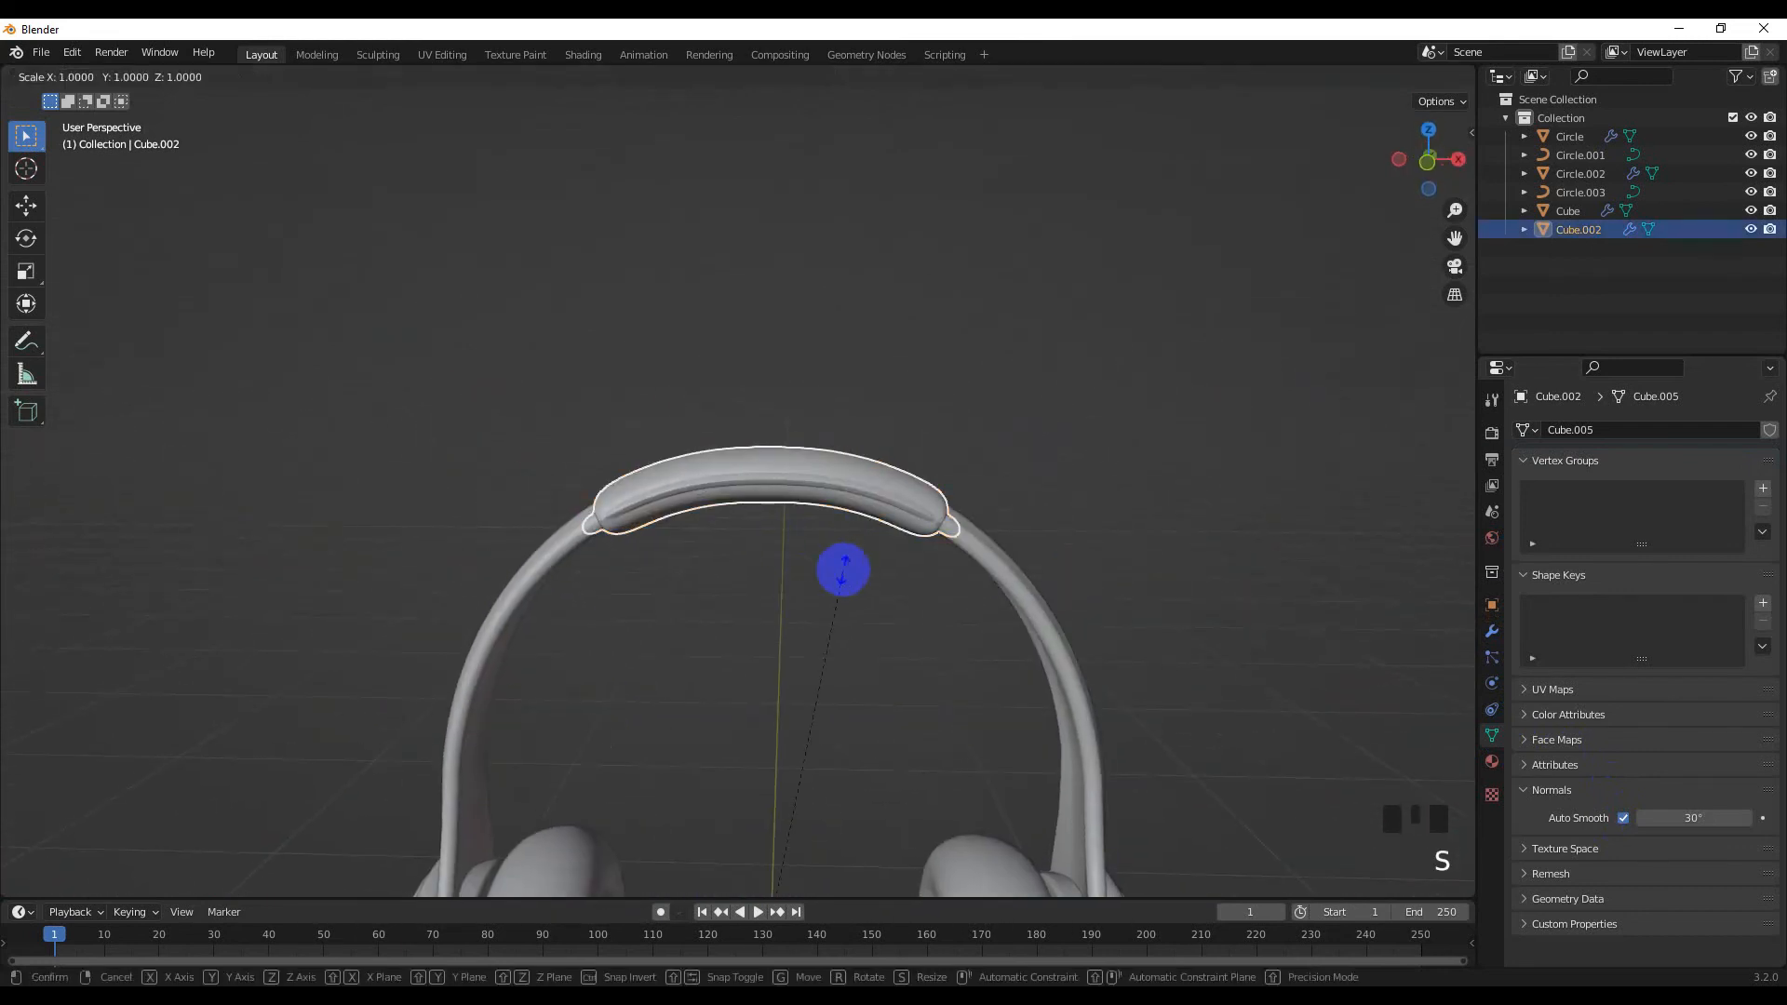
click(1252, 549)
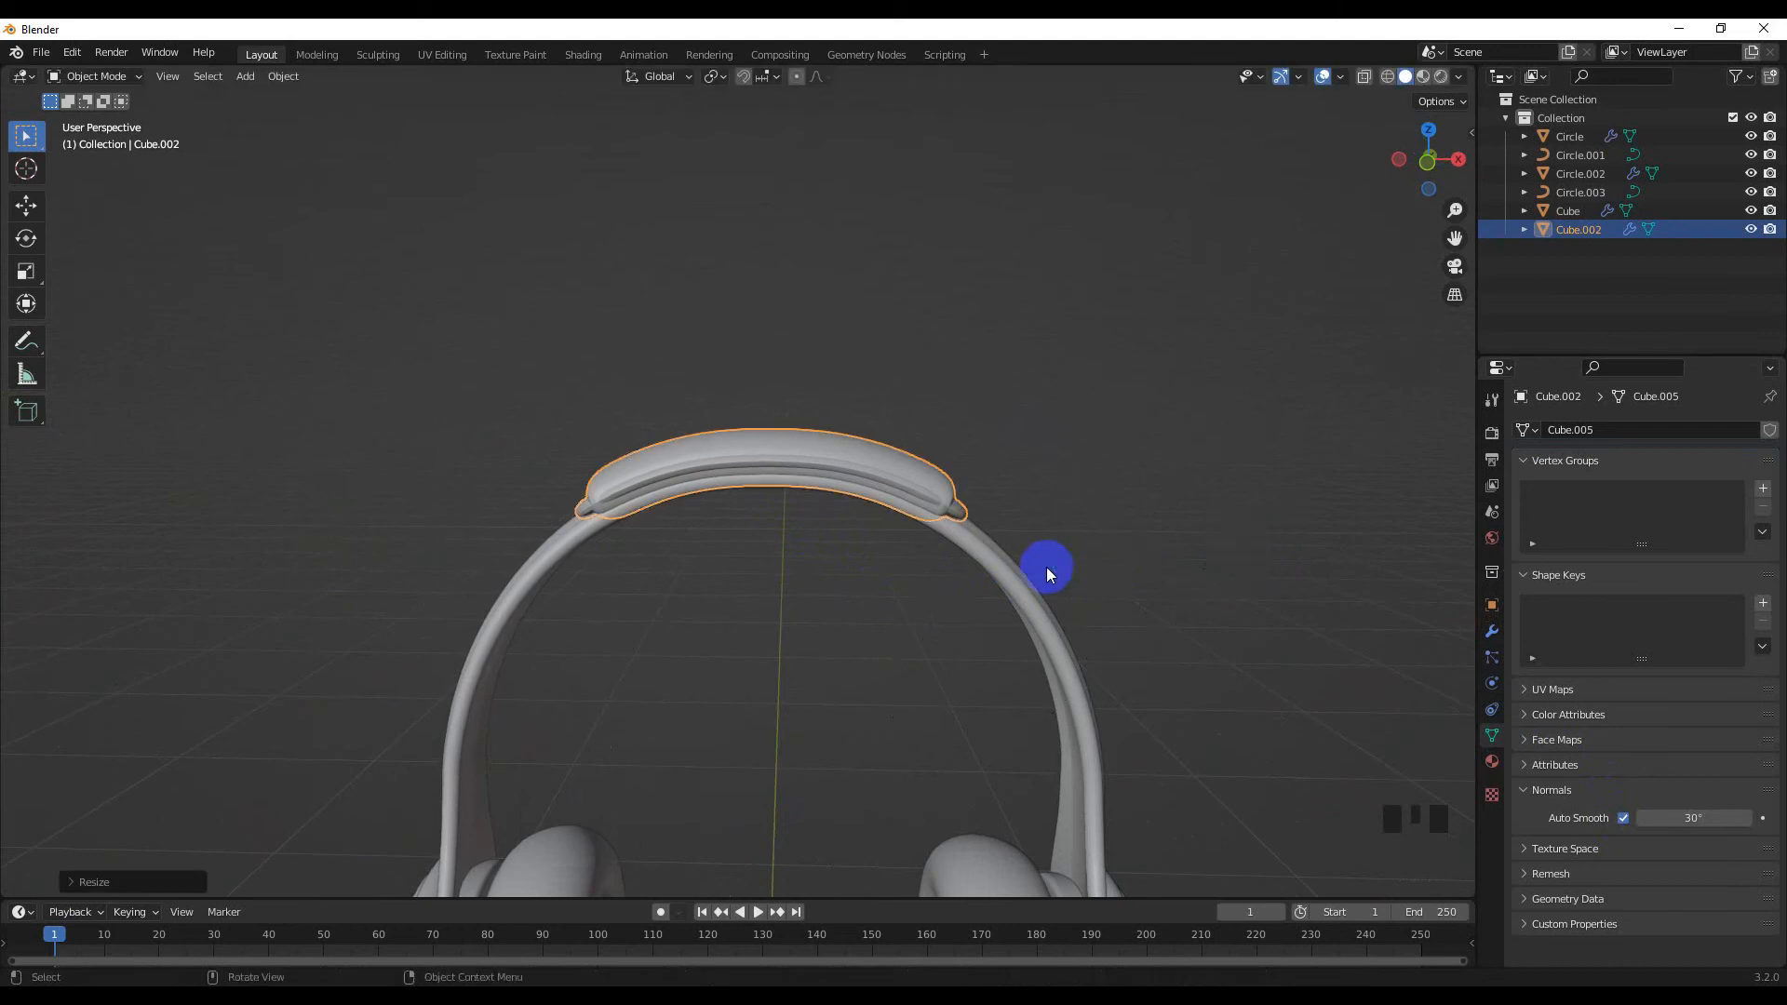
Adjust the top pad's scale in front view and lower it along Z onto the headband
key(KP_1)
key(s)
click(1001, 556)
key(g)
key(z)
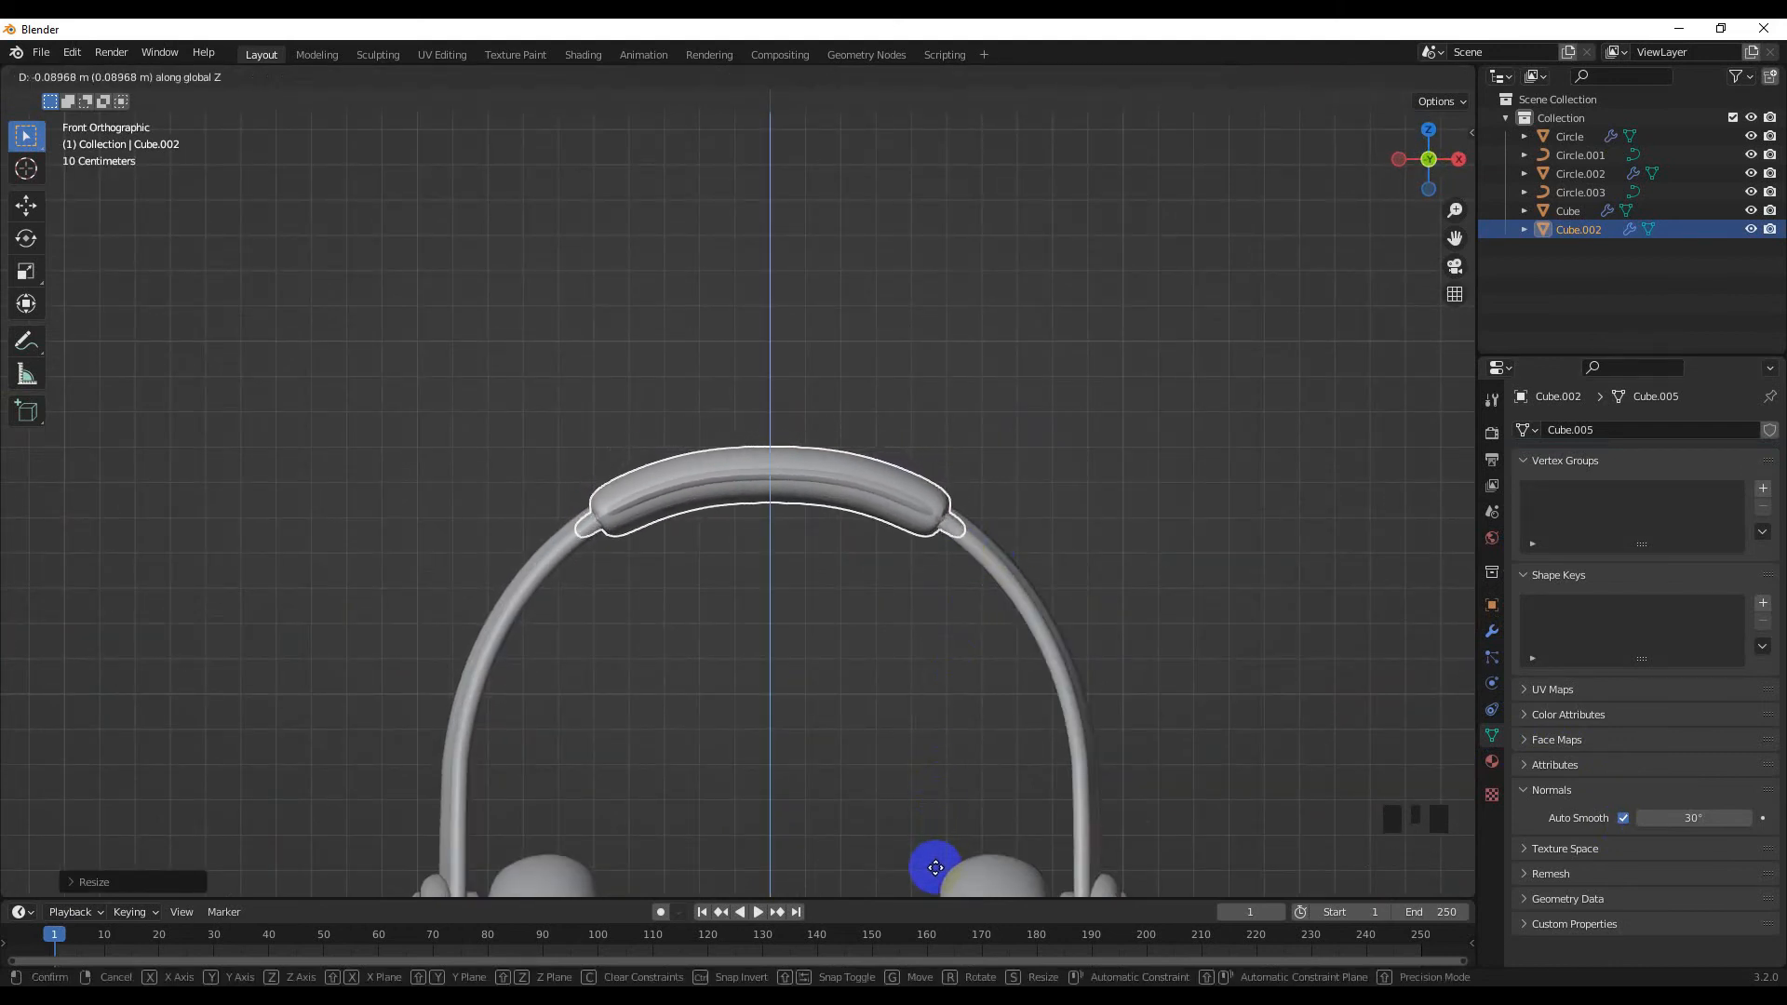
click(935, 867)
middle_drag(1120, 717, 856, 634)
scroll(966, 680, up, 2)
Scale down the right ear cup with its ring, shift it outward along X and raise it along Z to fit the band
key(KP_1)
scroll(980, 642, up, 1)
key(s)
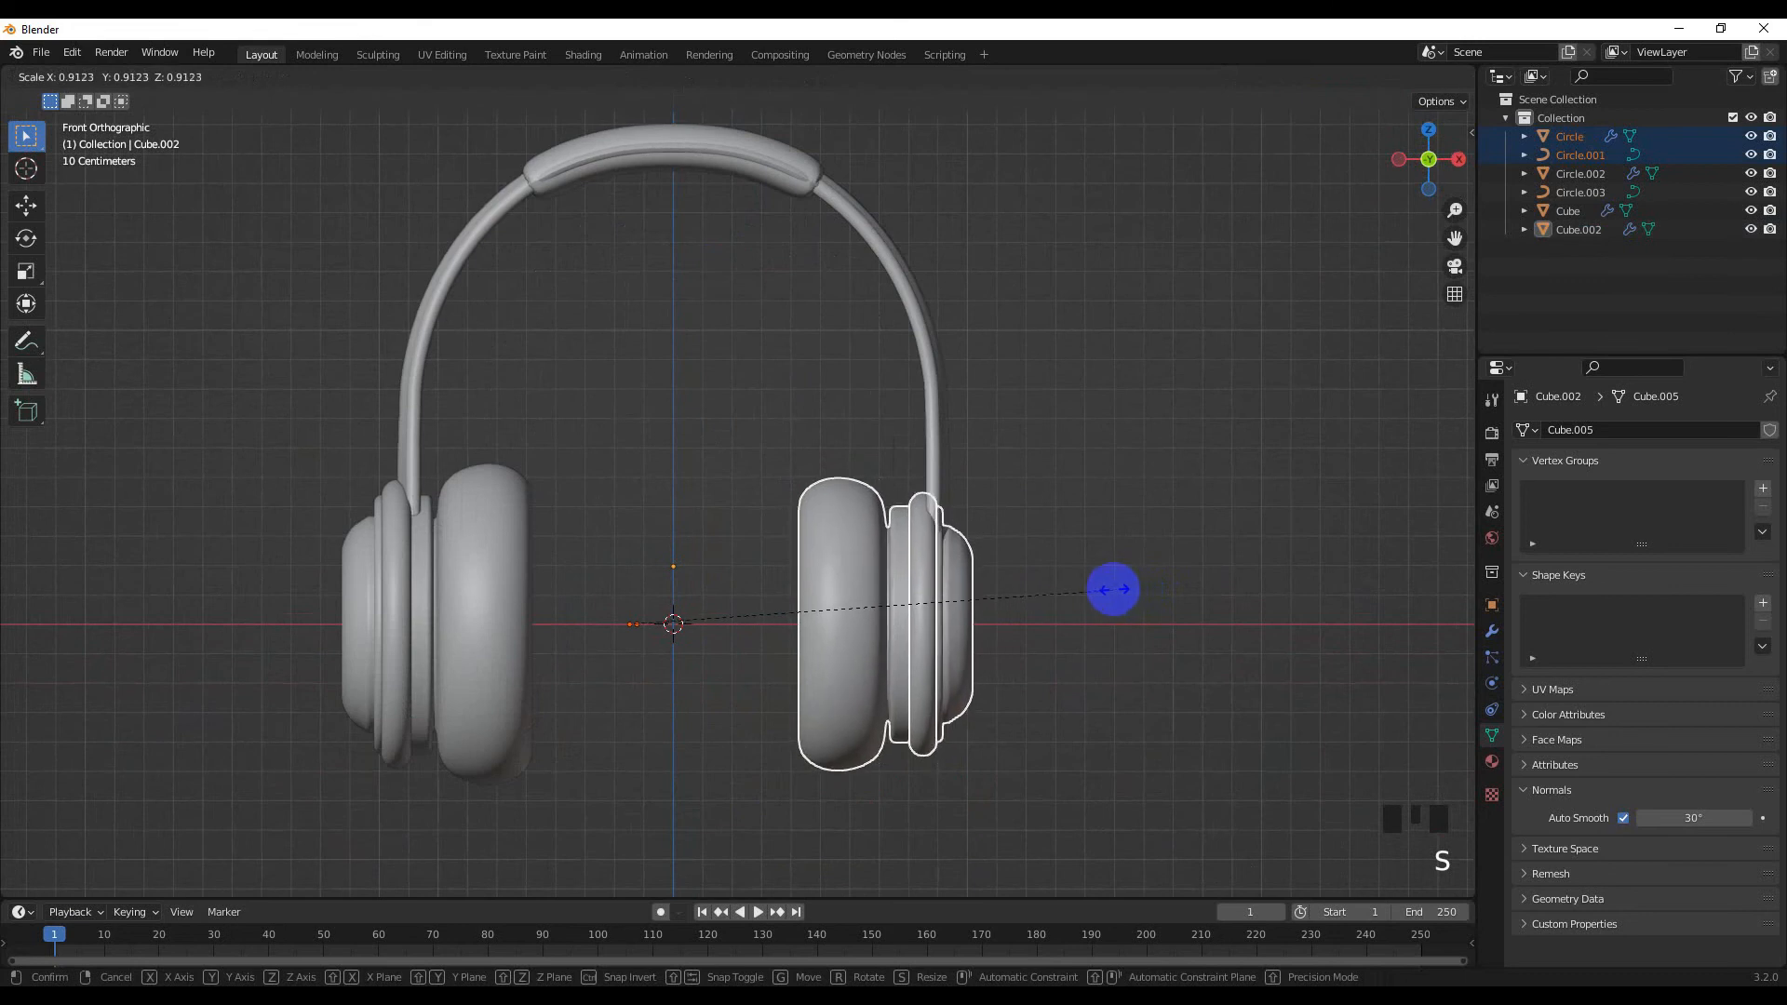
click(1036, 590)
key(g)
key(x)
click(1017, 614)
key(g)
key(z)
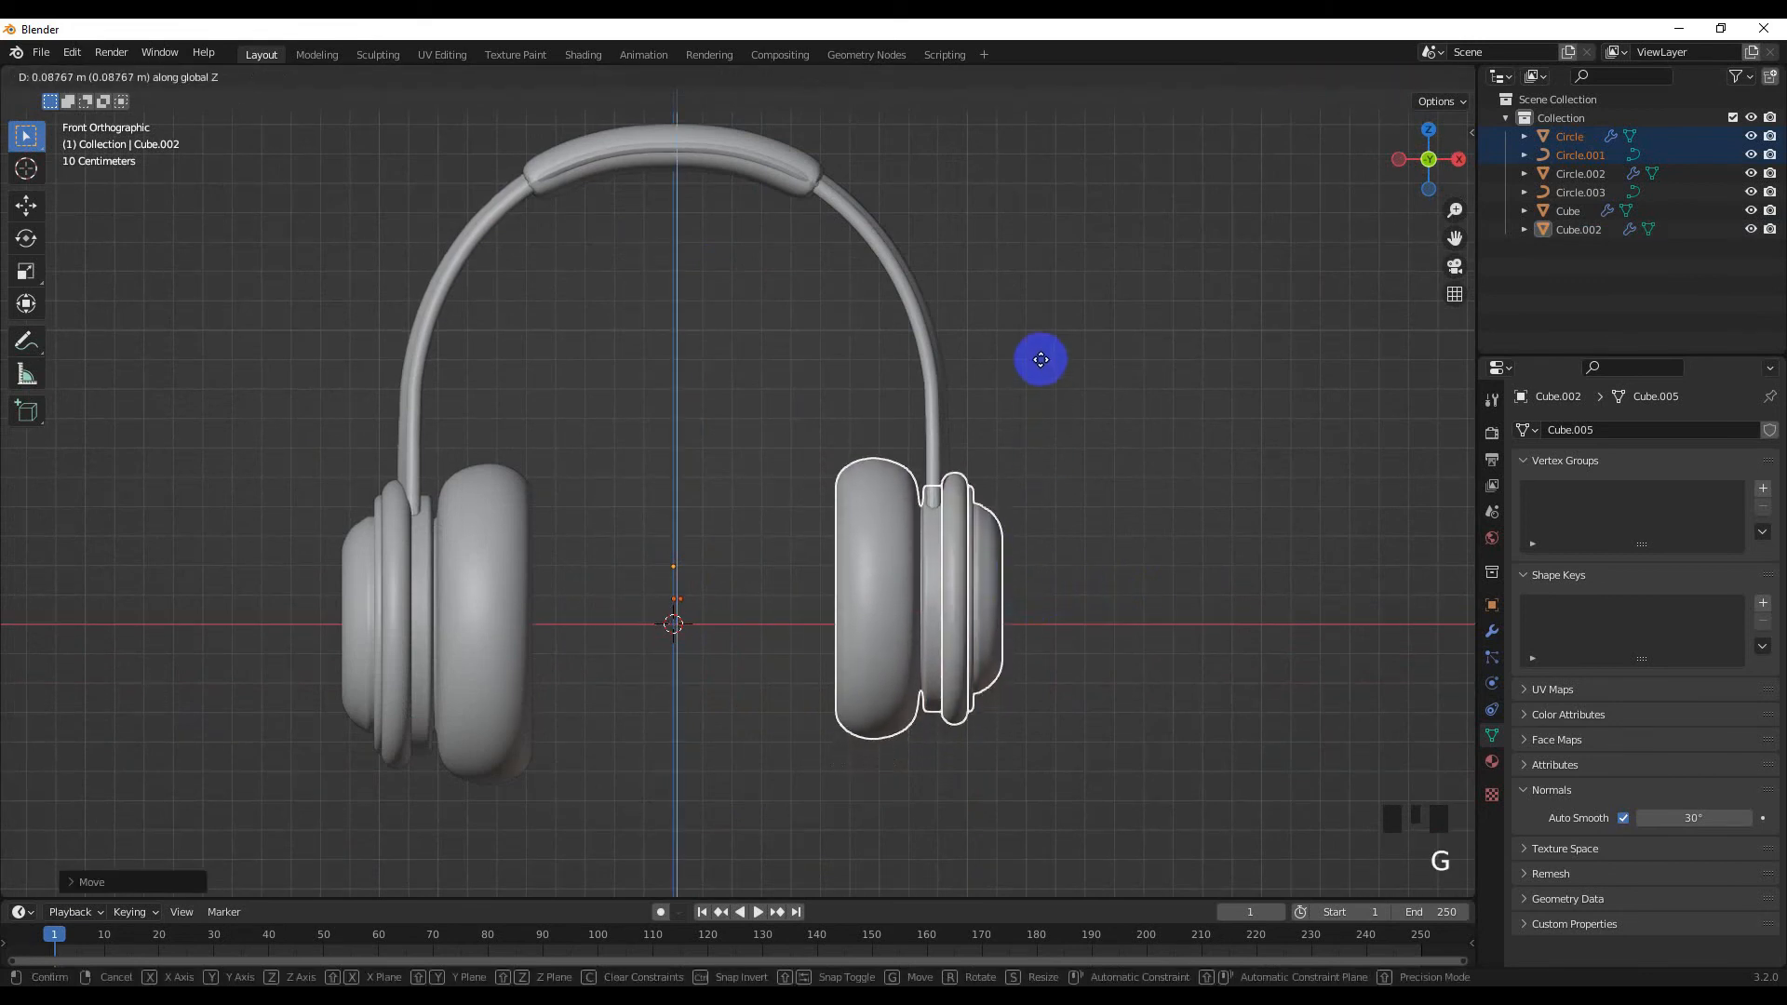
click(1044, 318)
Add a supporting loop cut at the lower tip of both headband legs and return to solid Object Mode
scroll(969, 450, up, 2)
click(1023, 437)
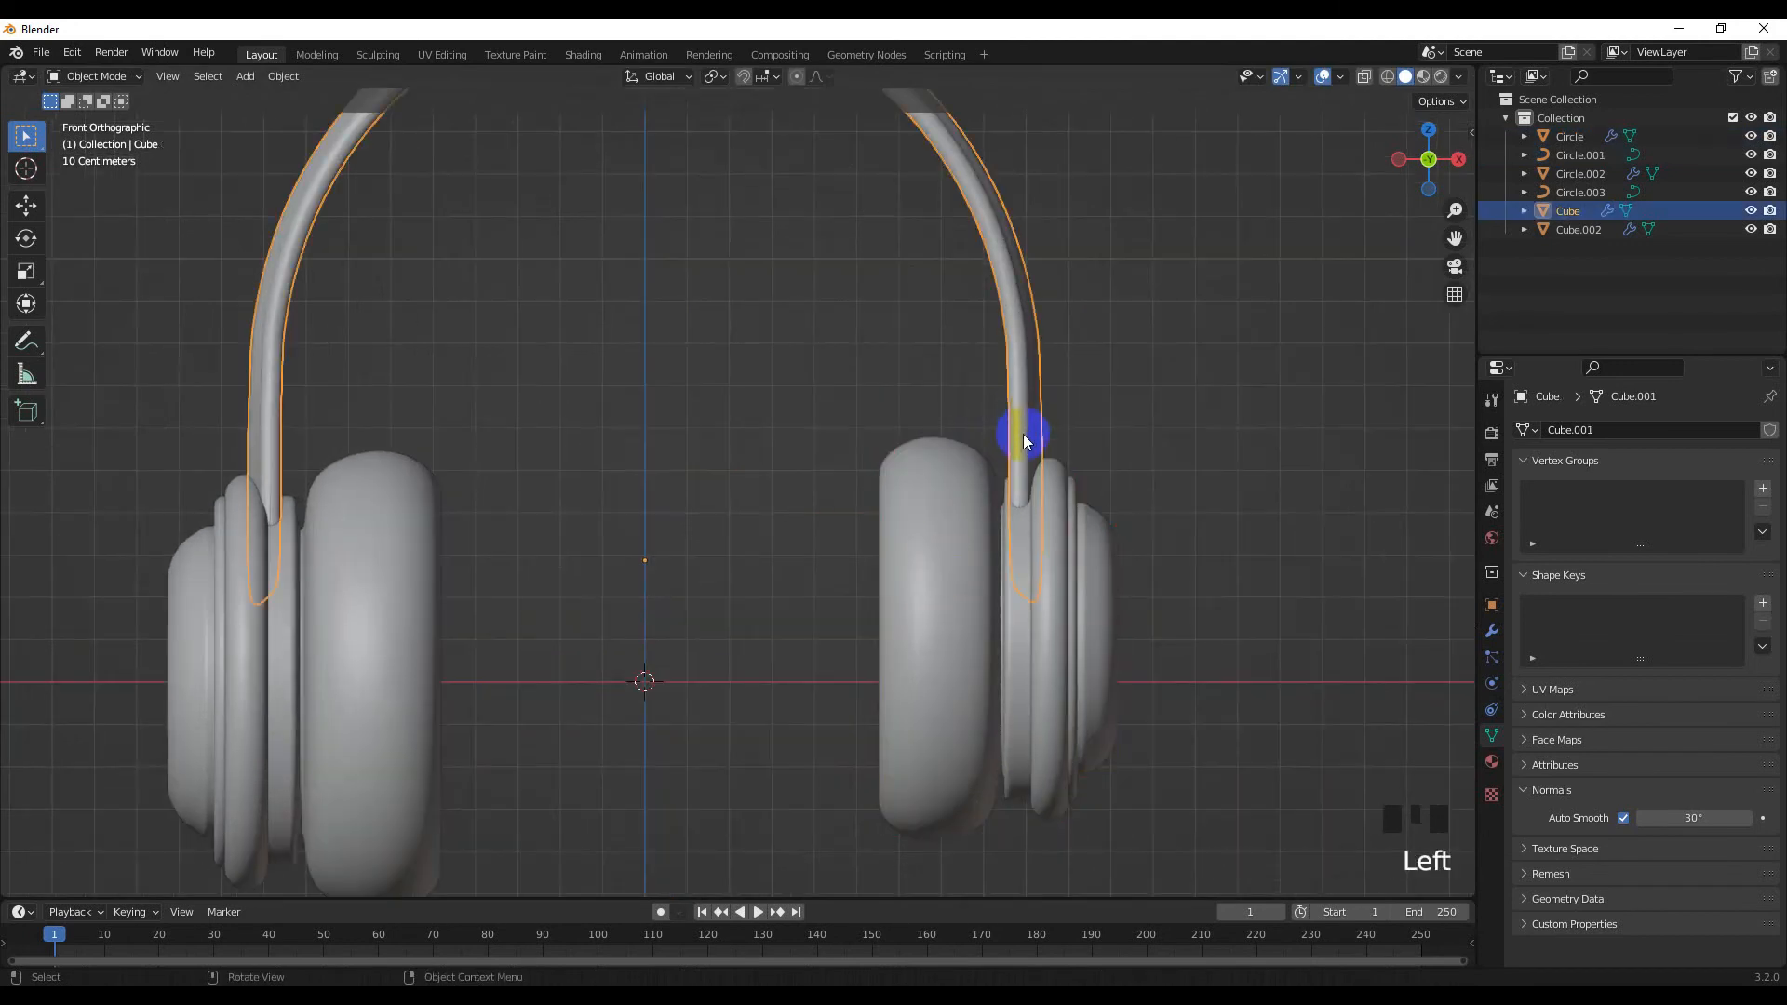
key(Tab)
click(1363, 76)
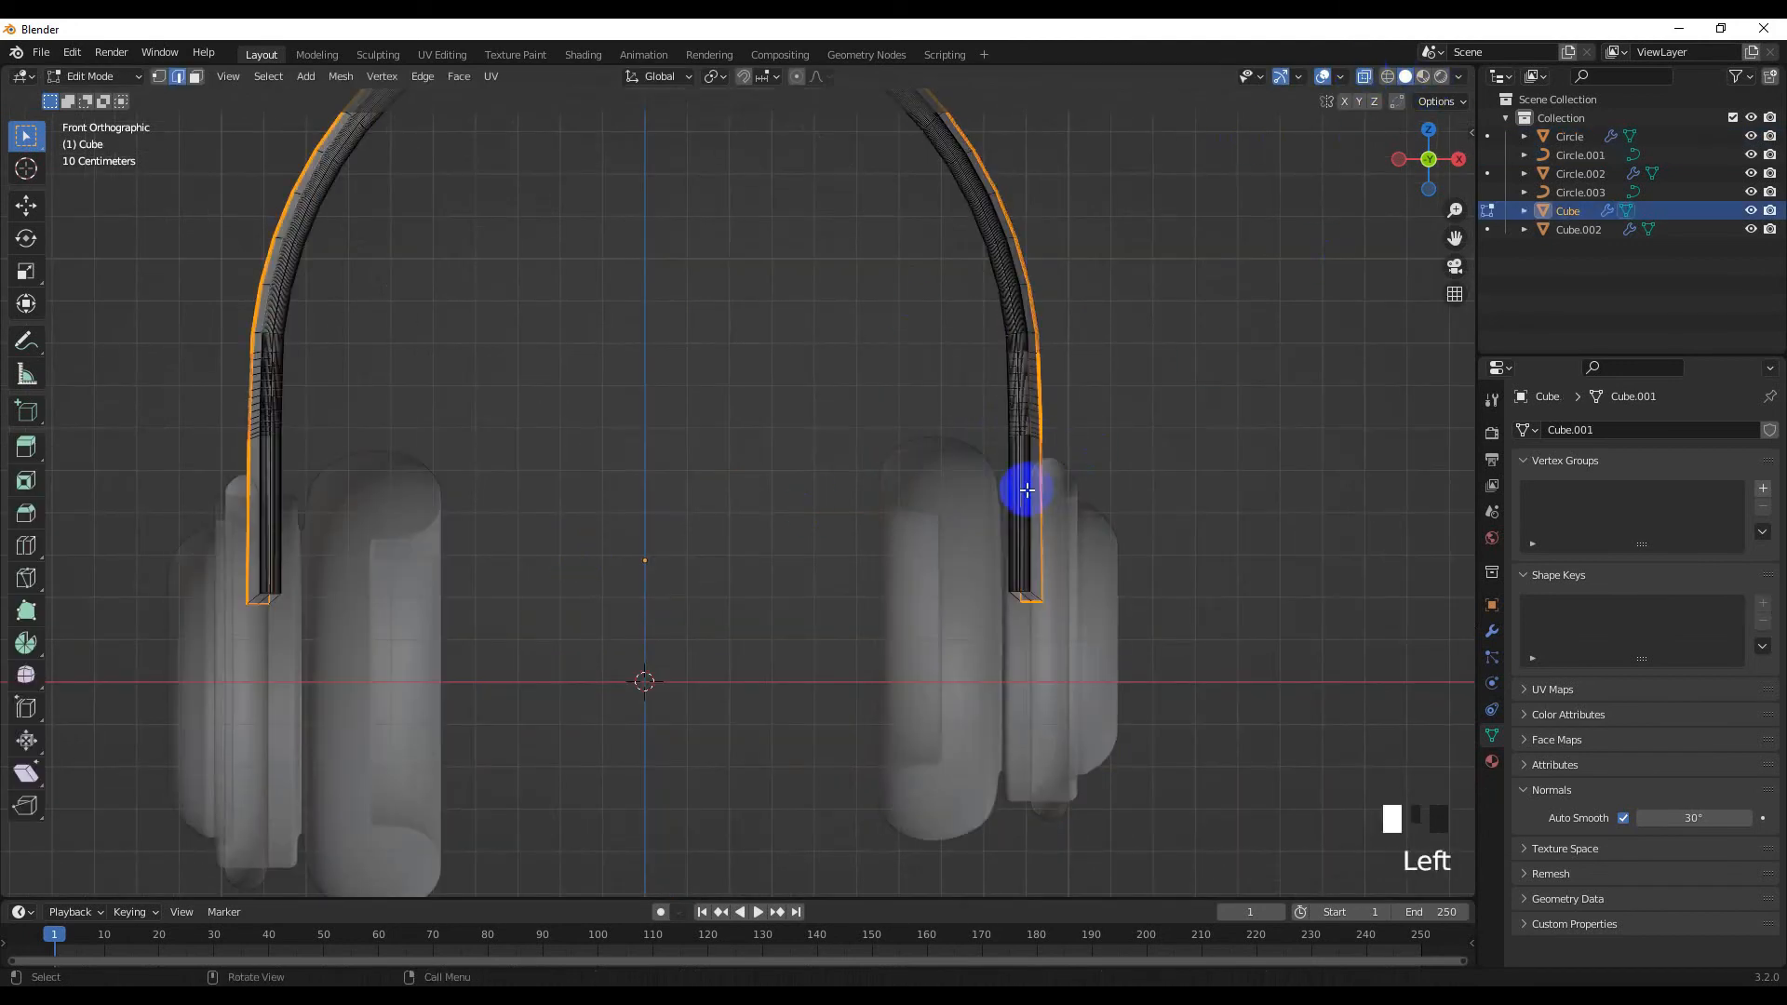
click(1021, 494)
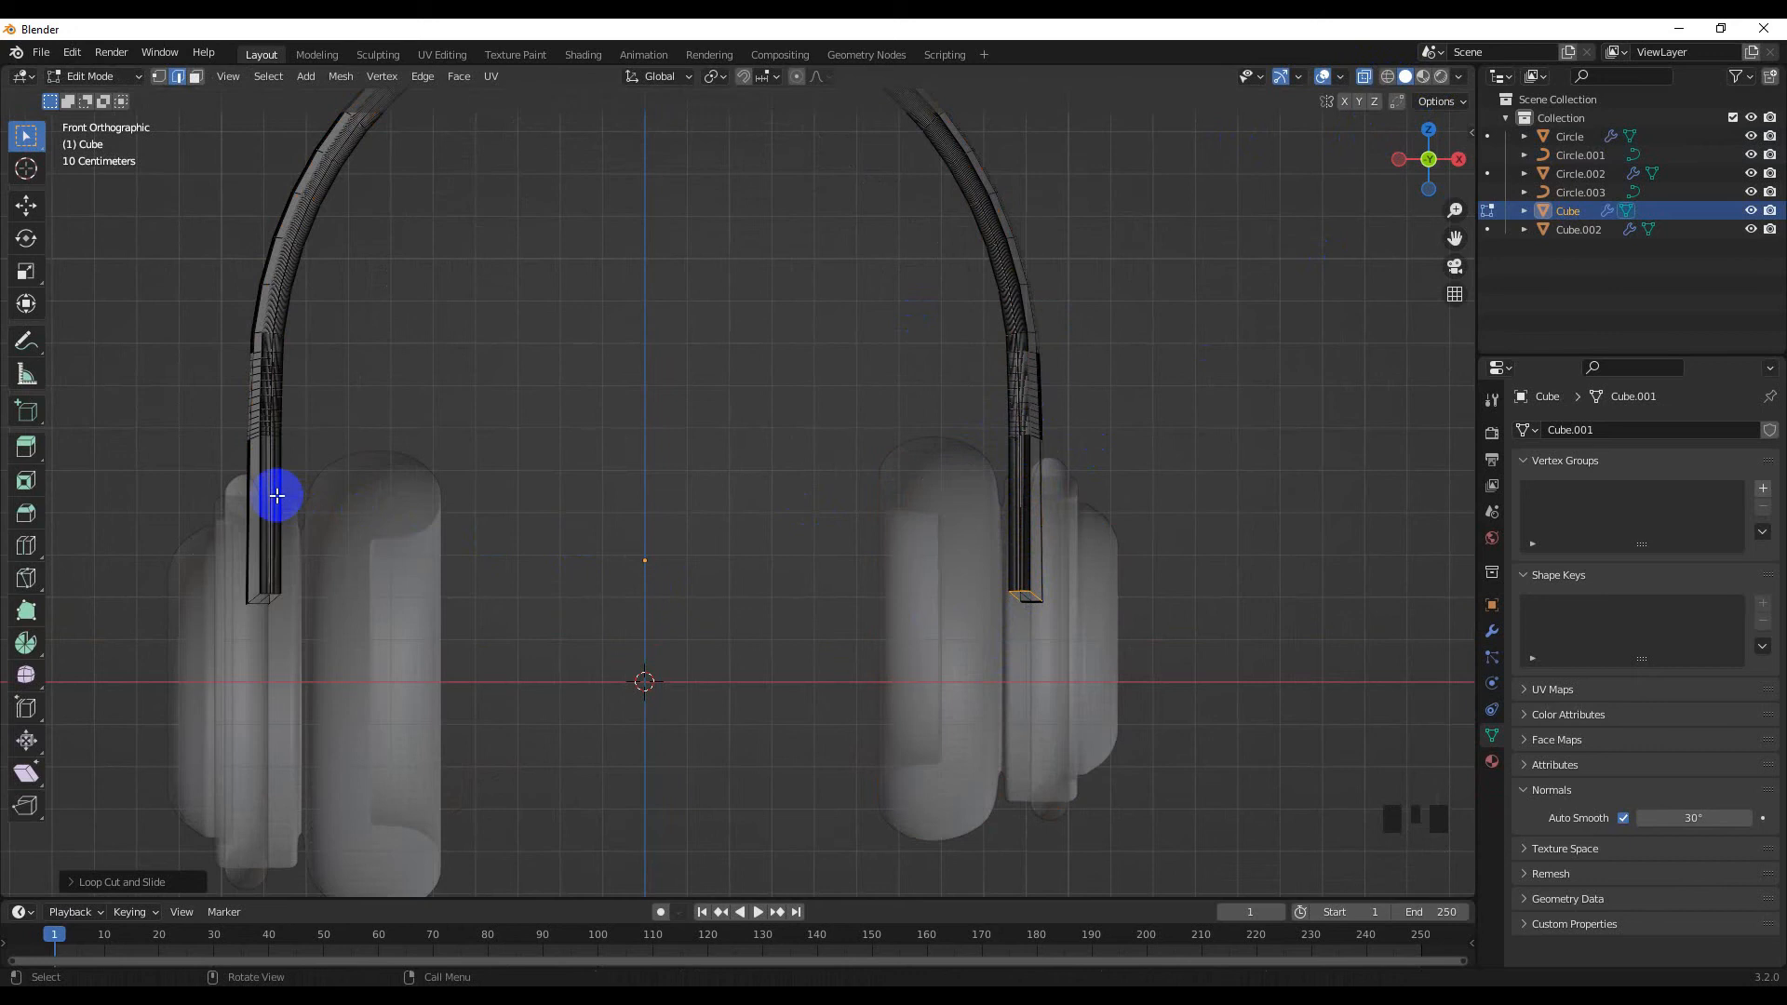
key(Tab)
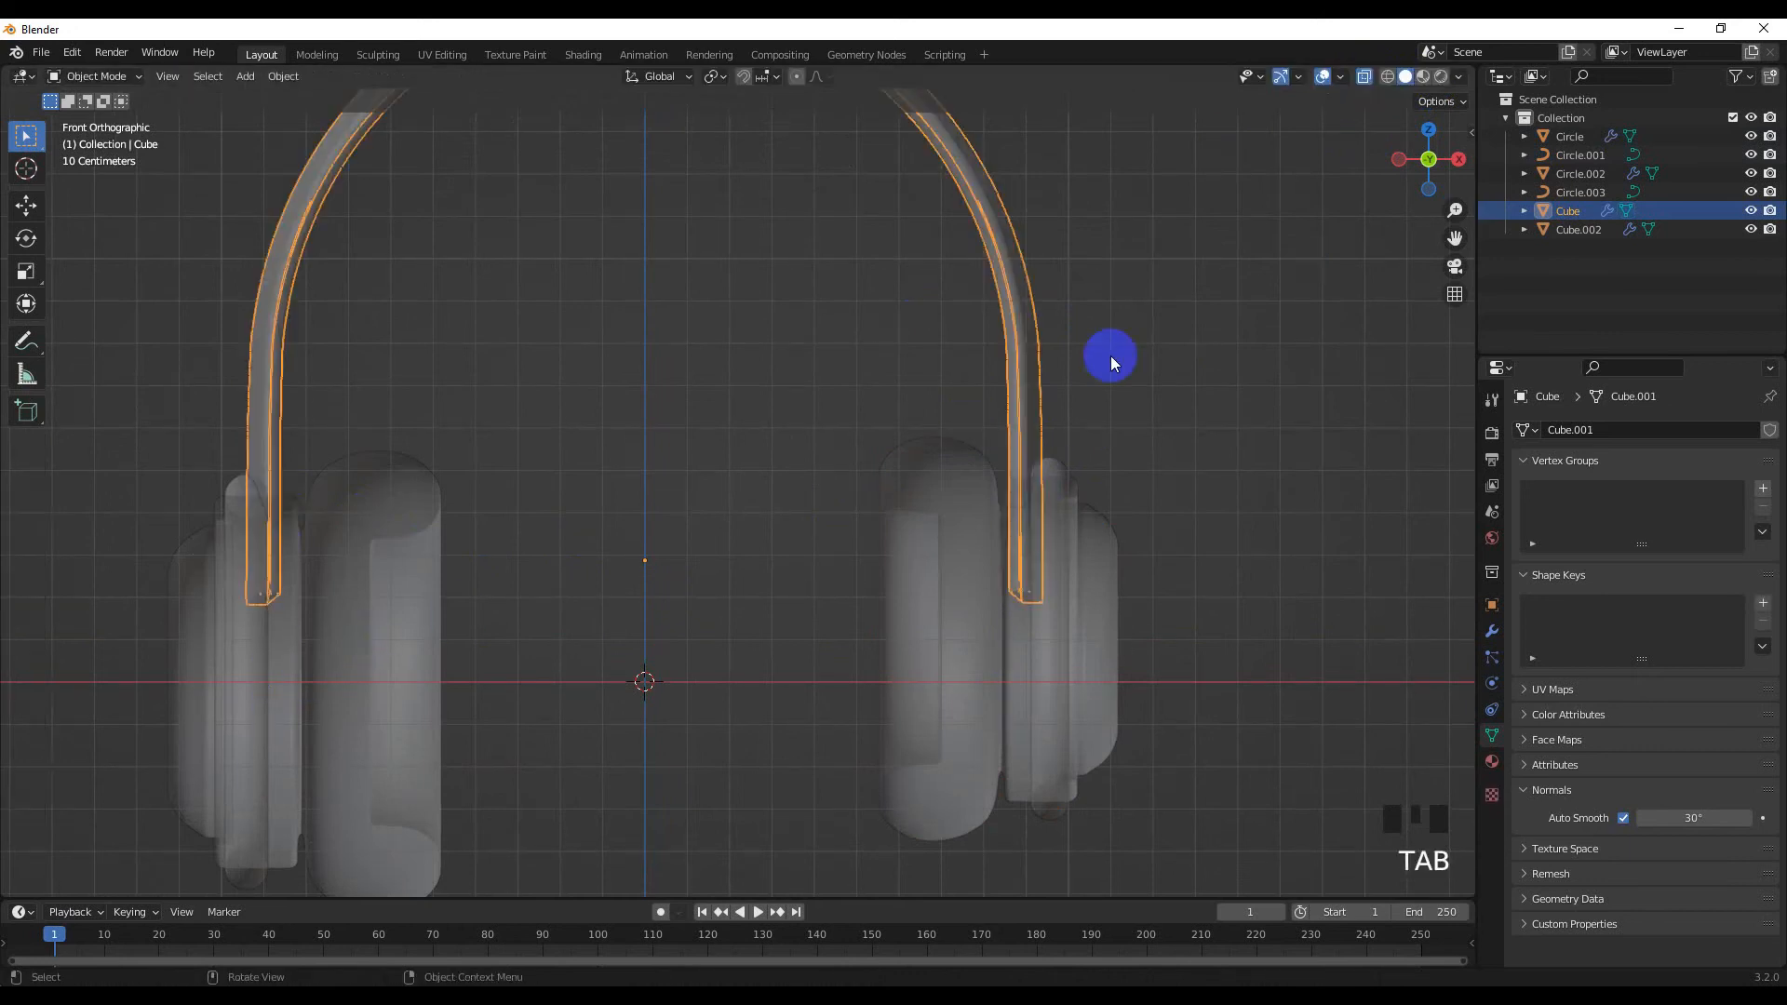
click(1364, 76)
click(1340, 109)
Delete the left ear cup and duplicate the resized right cup, rotating the copy 180° about Z
scroll(340, 595, down, 2)
click(343, 598)
key(Delete)
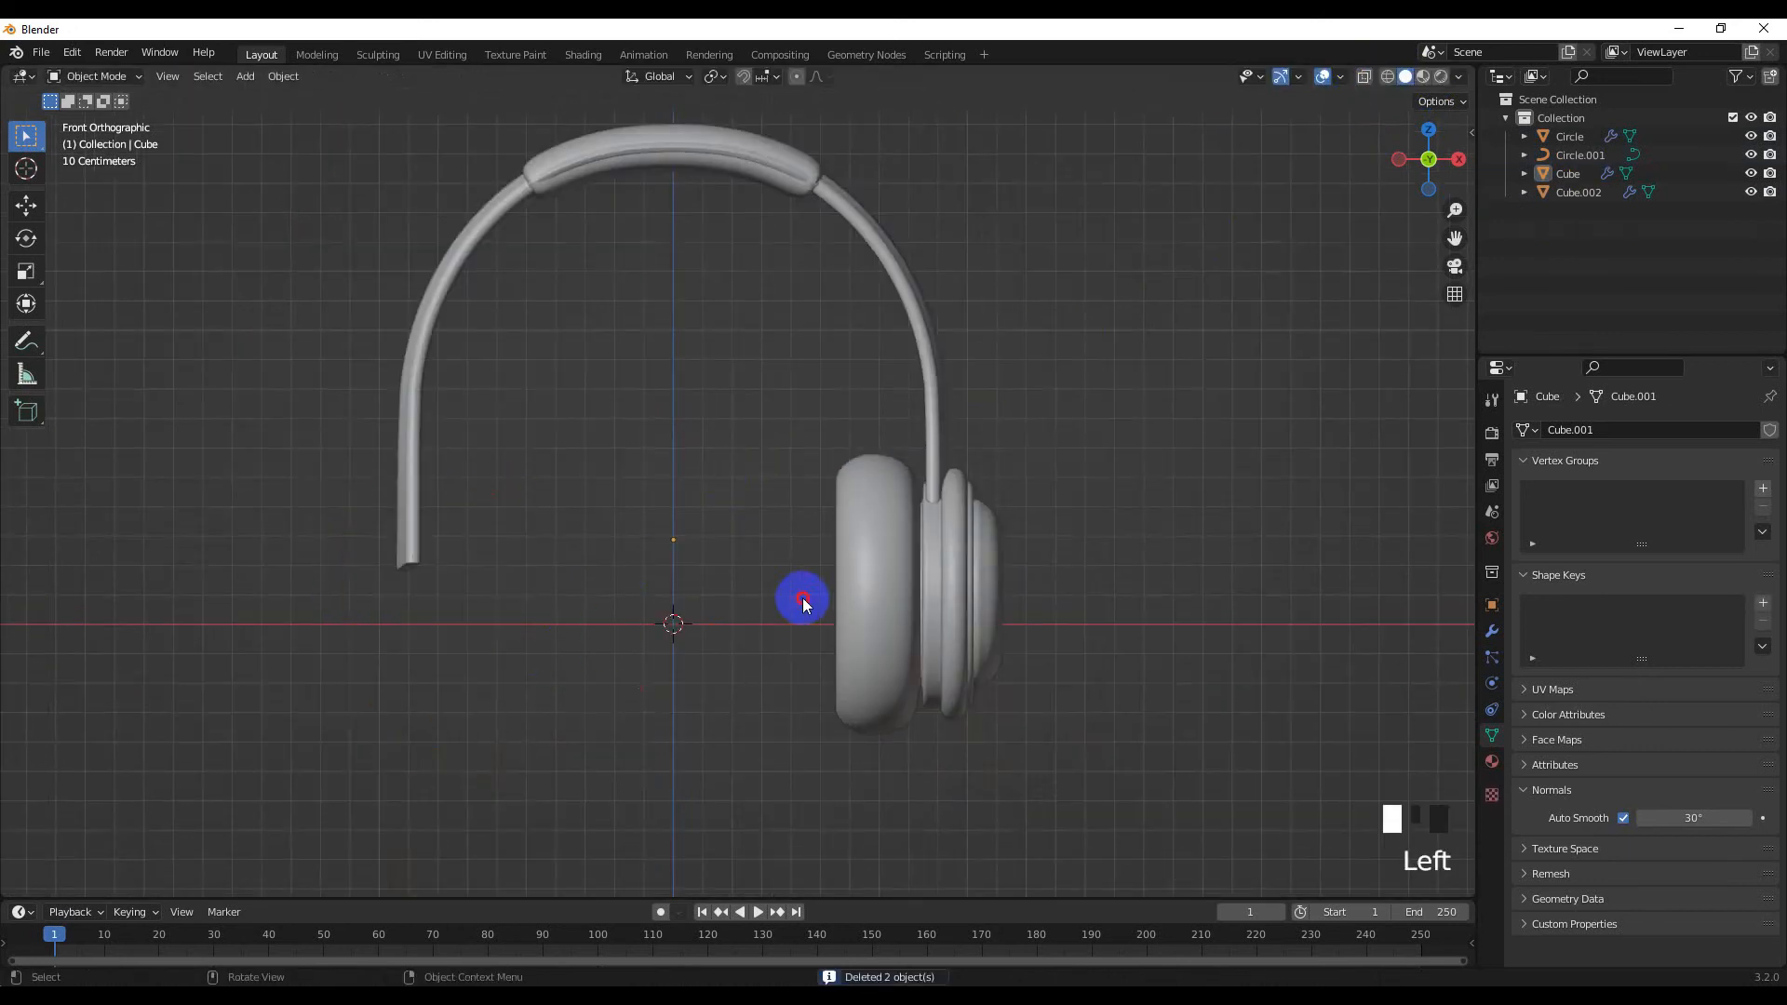
click(930, 623)
key(shift+d)
click(751, 629)
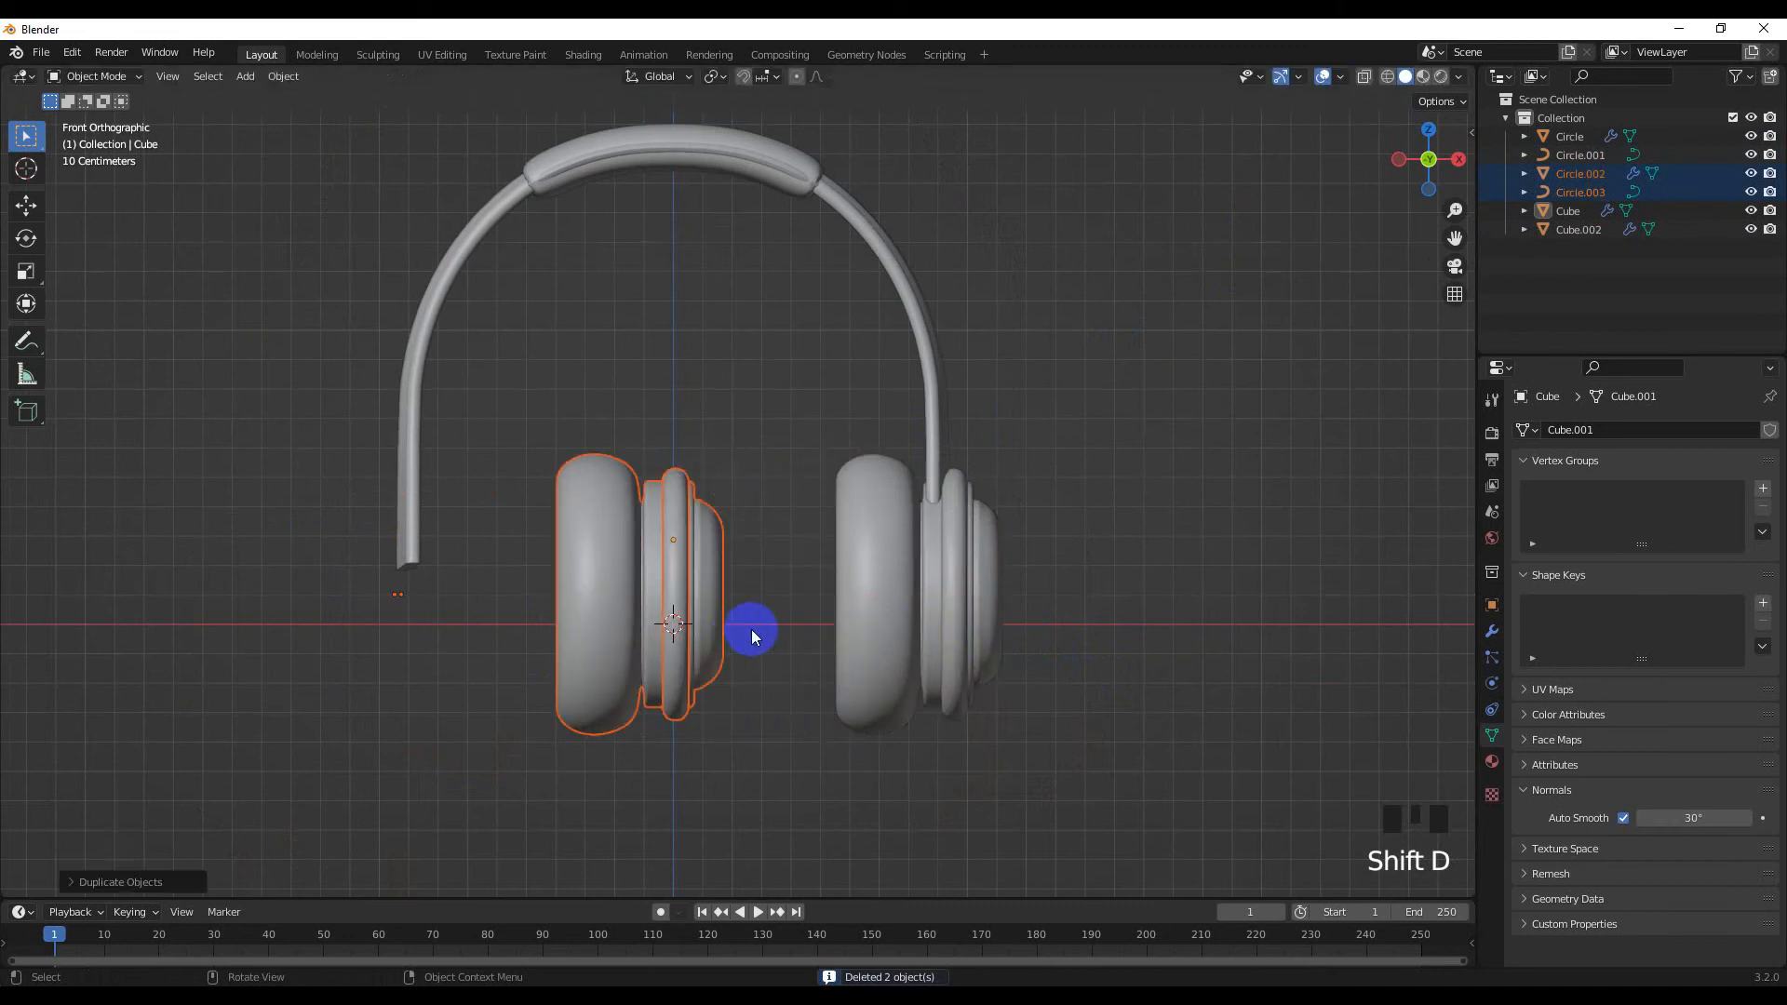
text(rz180)
click(751, 629)
Move the duplicated ear cup along X into line with the headband's left leg
key(g)
key(x)
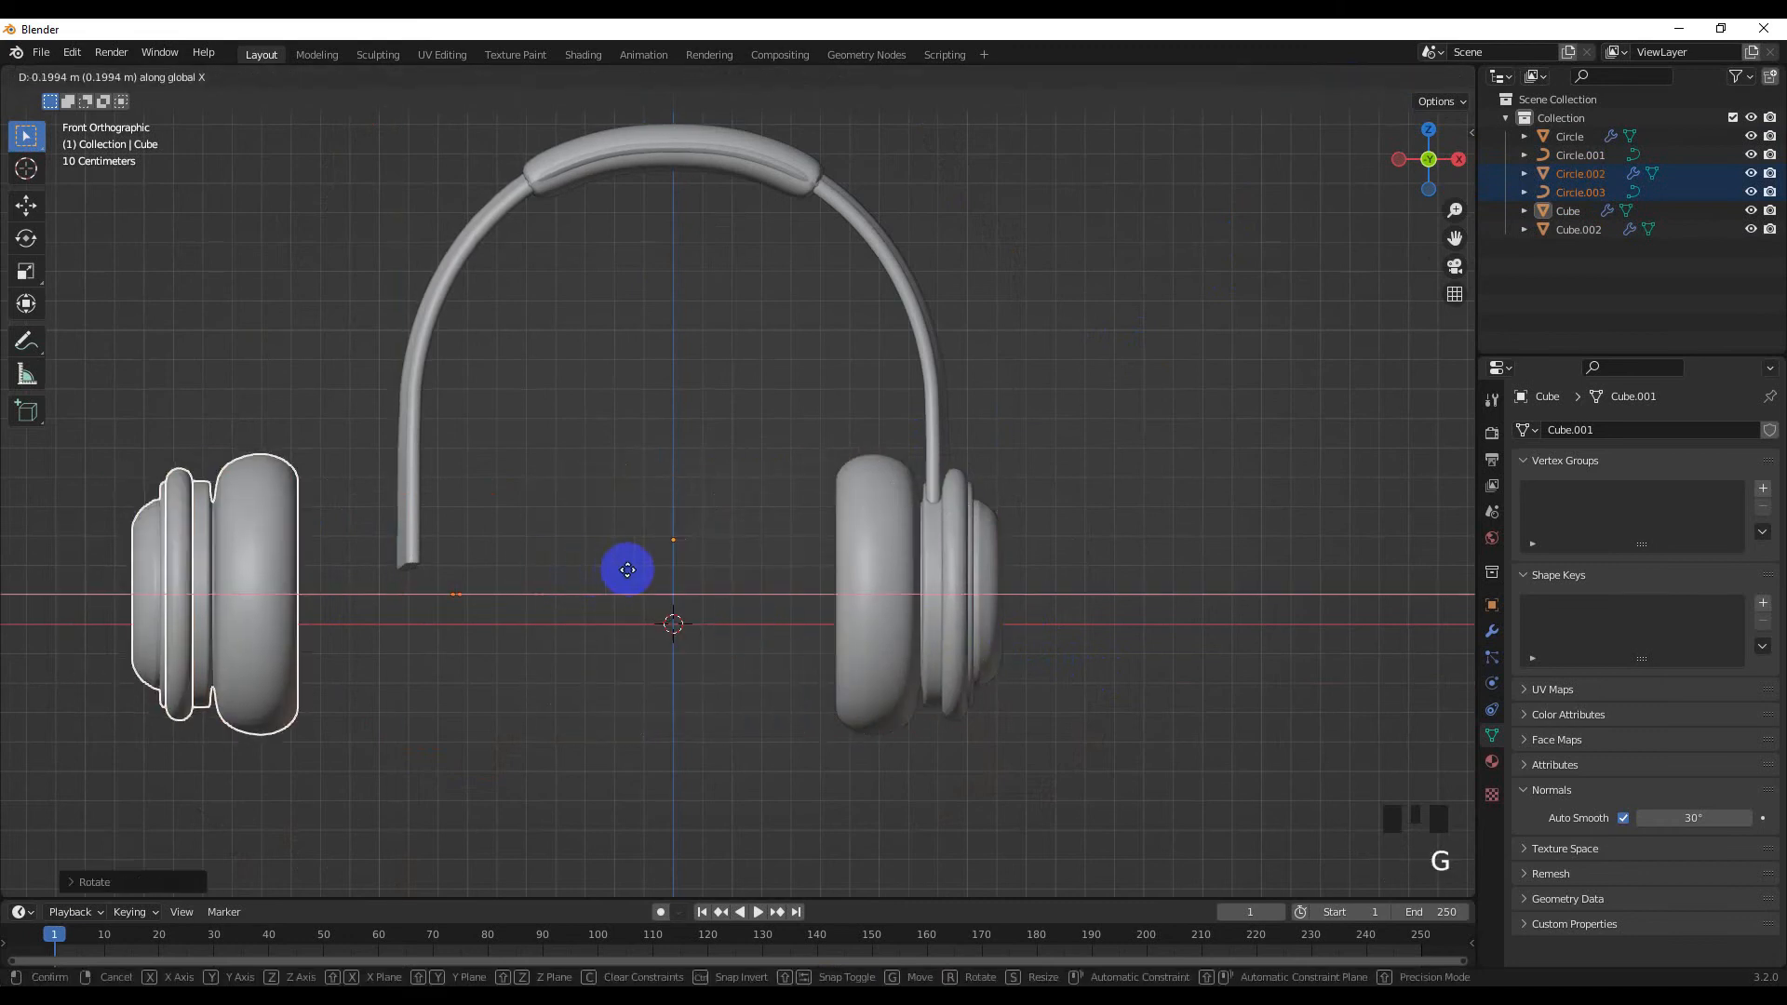
click(810, 607)
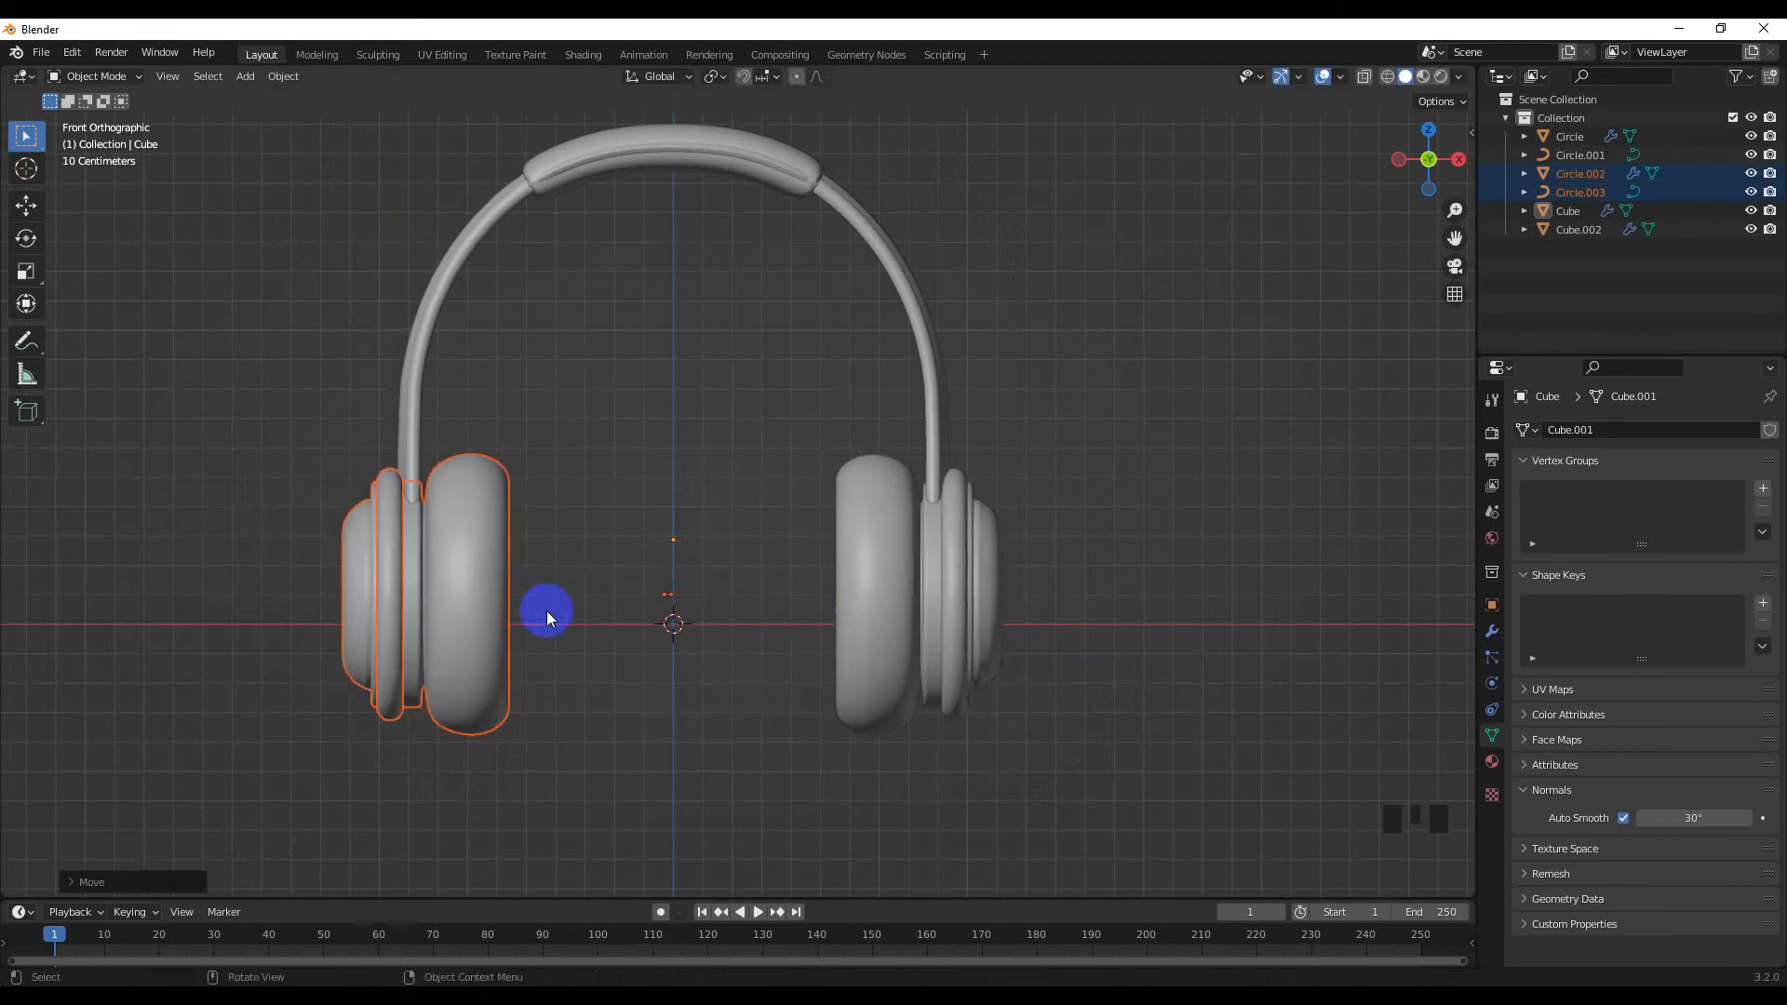
scroll(545, 610, up, 4)
shift+middle_drag(546, 611, 595, 622)
click(588, 629)
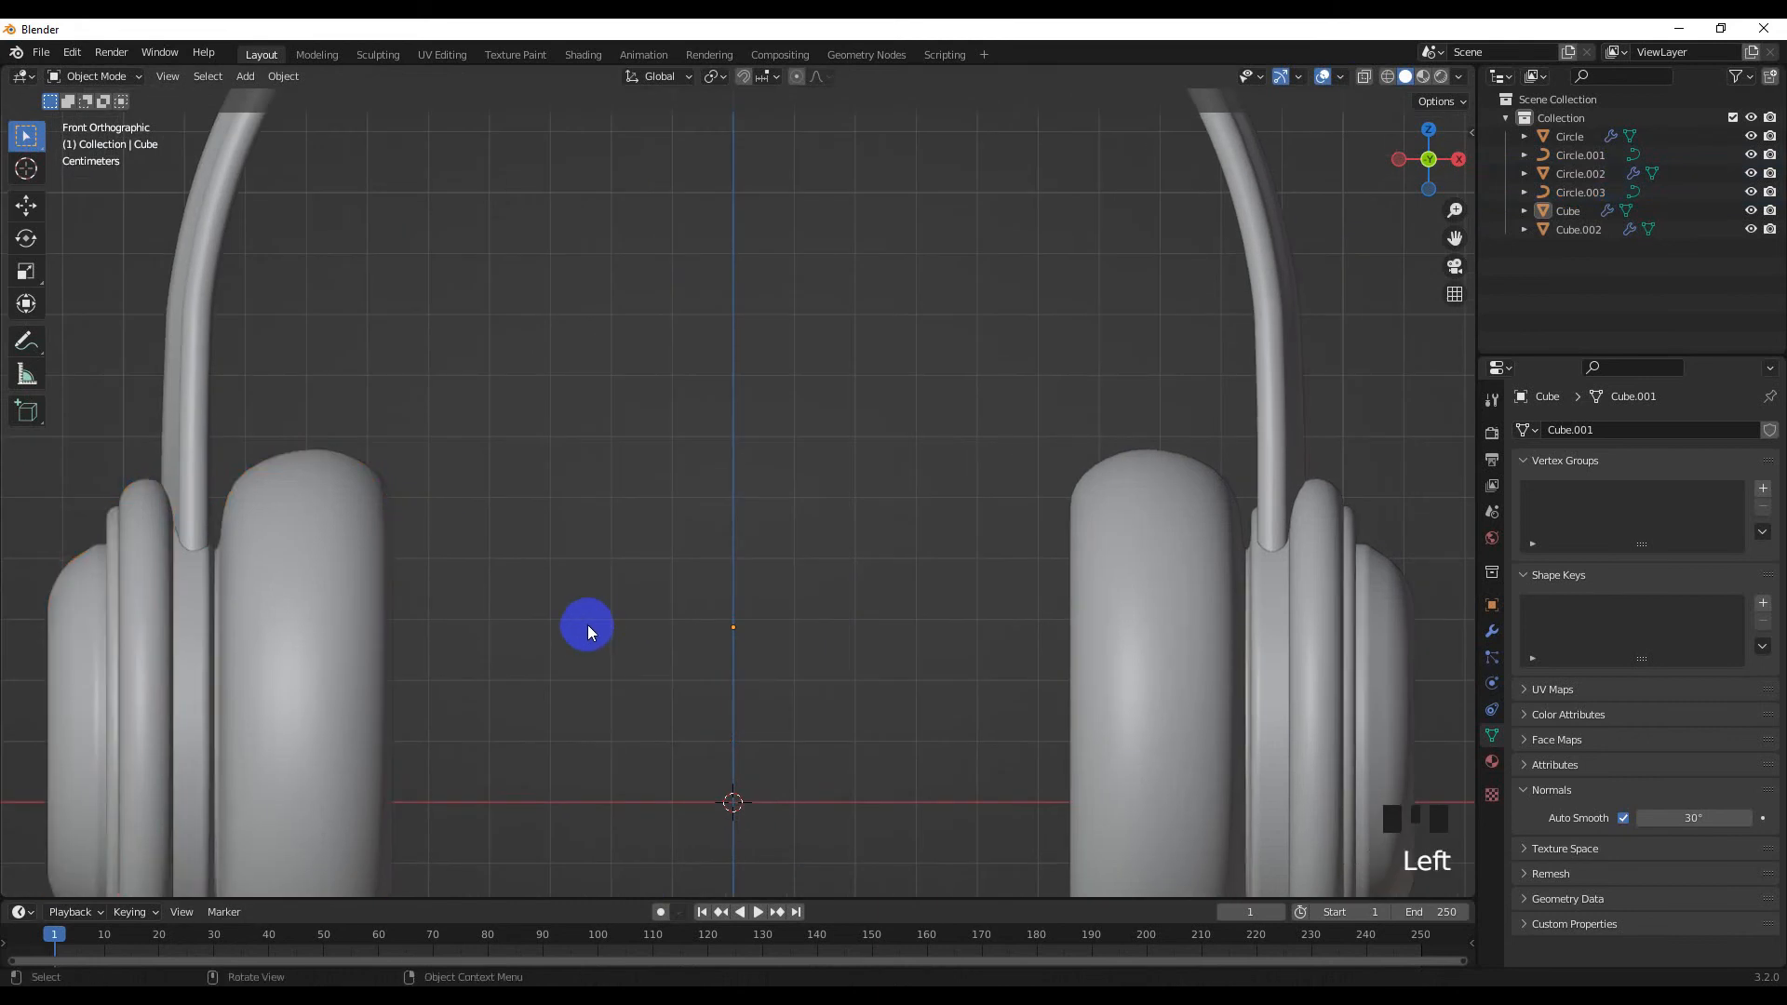
scroll(280, 605, down, 3)
drag(292, 642, 508, 685)
key(g)
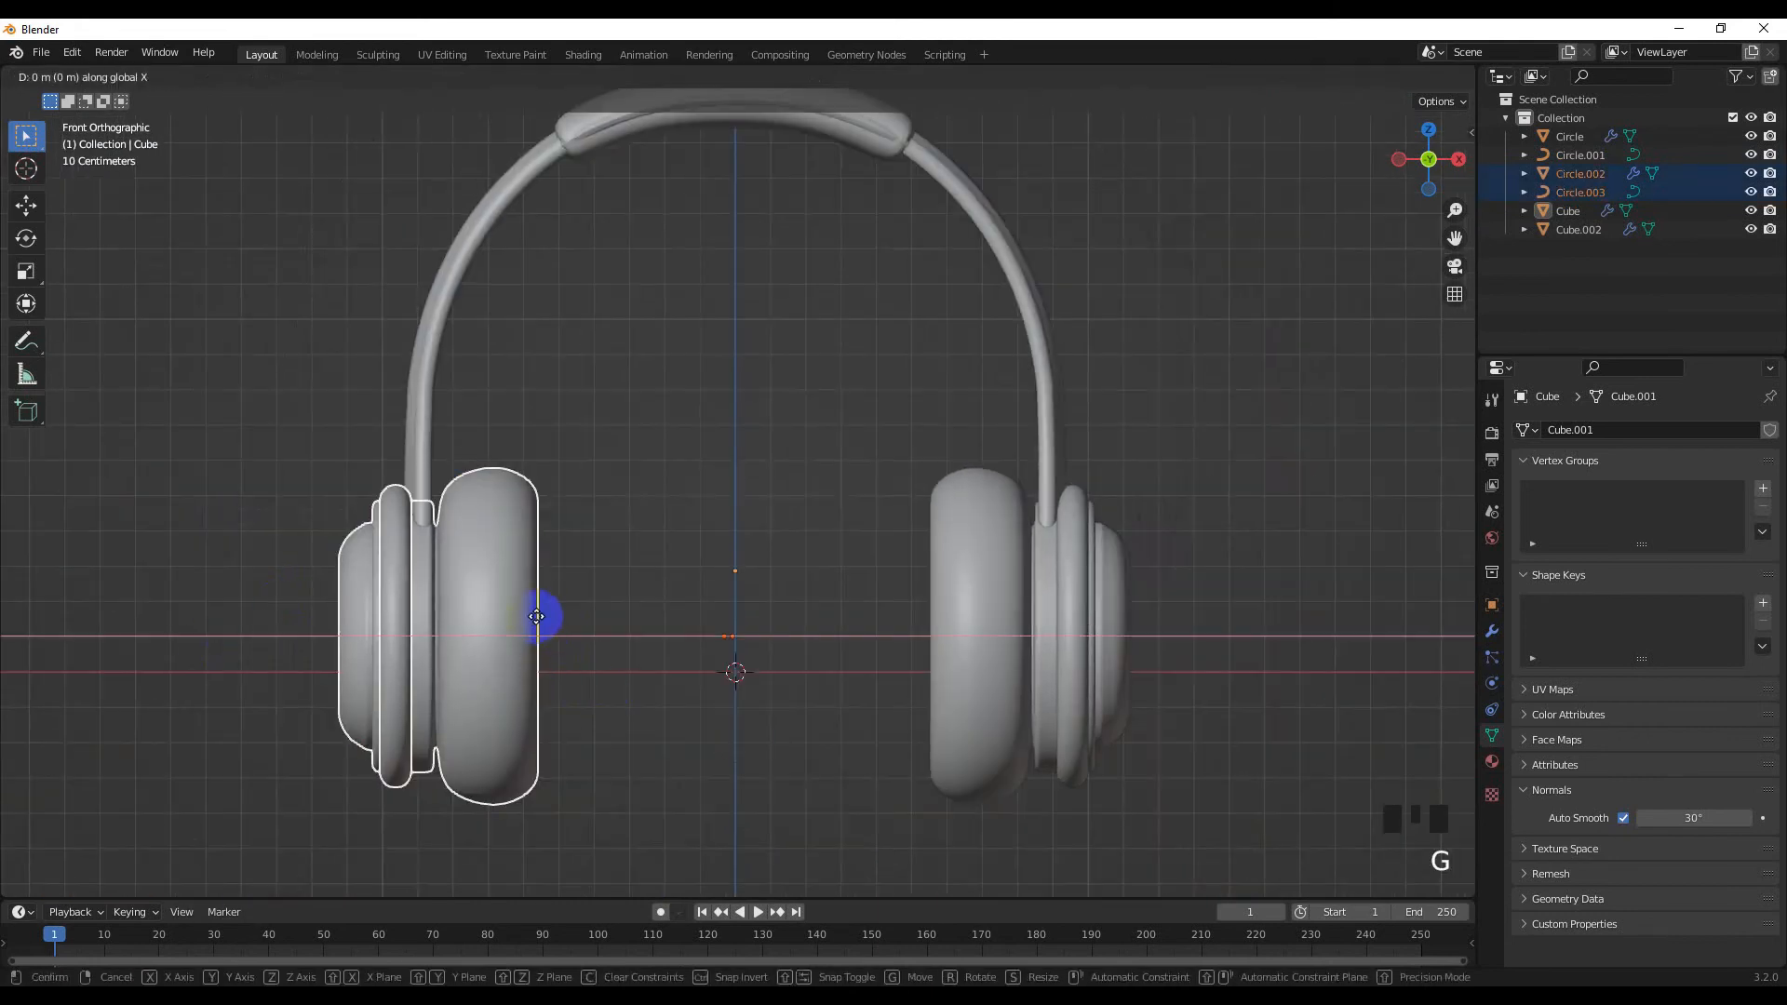
click(626, 598)
scroll(630, 596, down, 4)
middle_drag(627, 586, 834, 619)
Separate the cushion faces from the right ear cup into their own object and return to Object Mode
scroll(627, 642, up, 3)
click(876, 629)
scroll(934, 634, up, 3)
key(Tab)
middle_drag(960, 521, 882, 511)
click(195, 78)
key(KP_1)
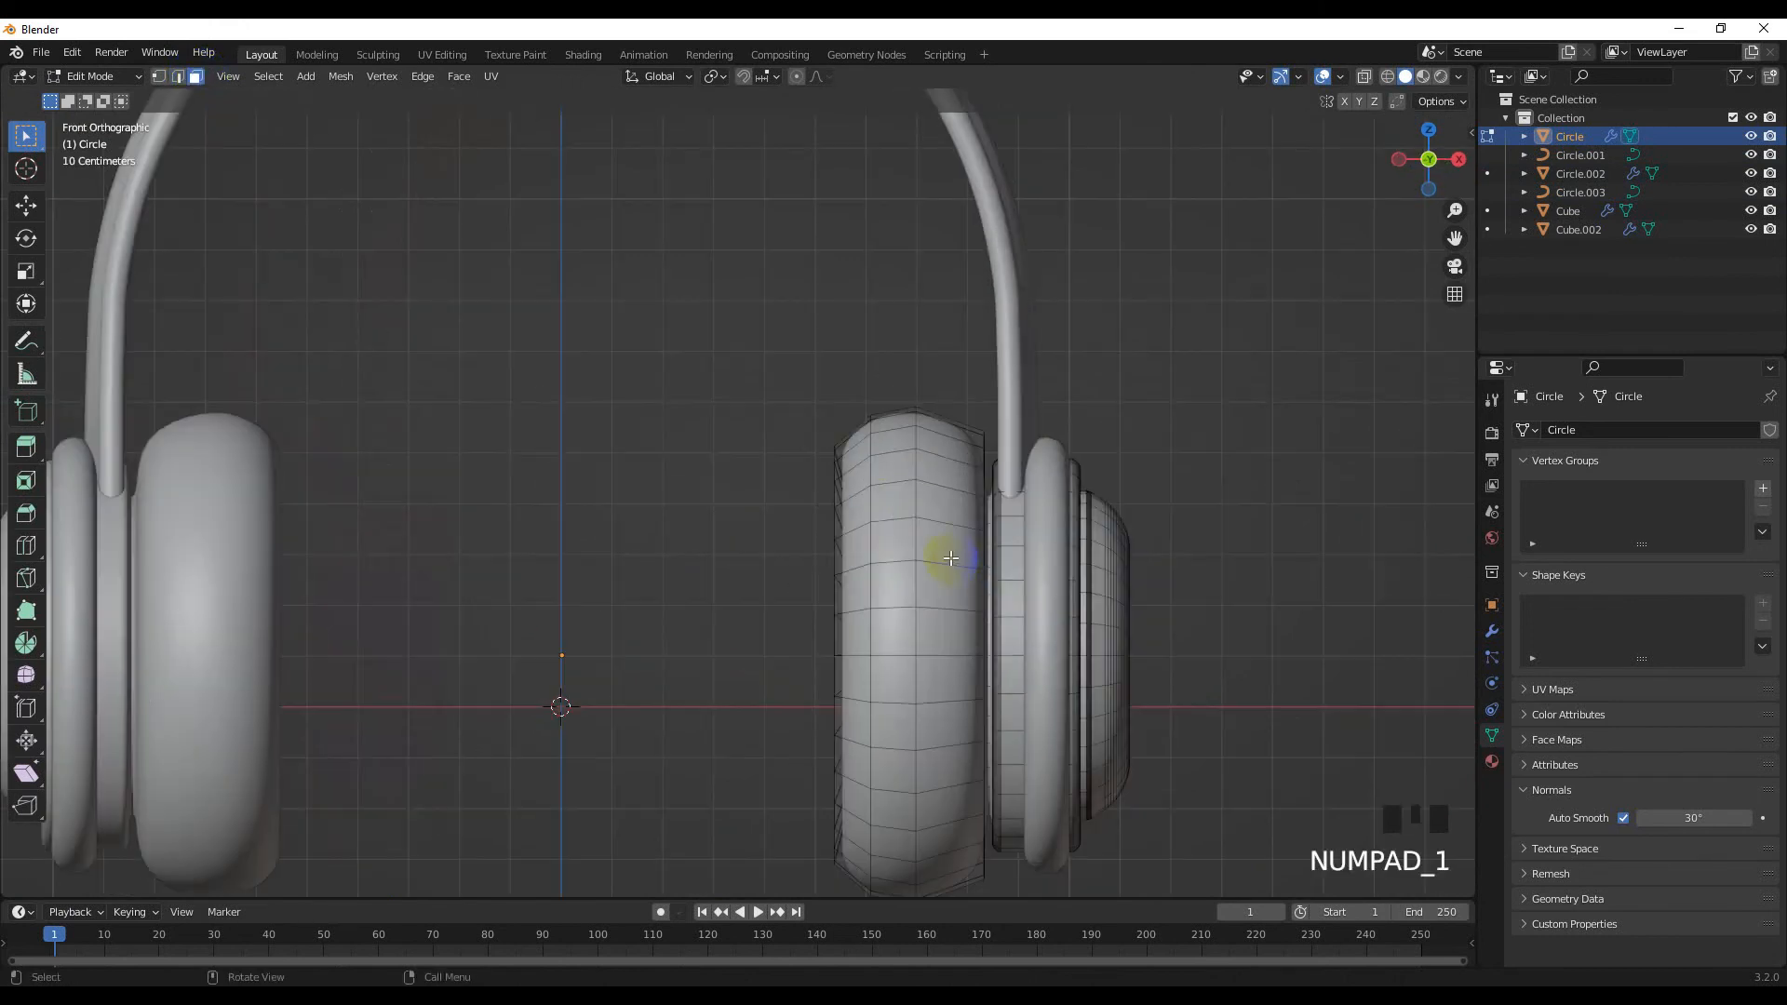
scroll(940, 553, down, 2)
click(1364, 77)
drag(751, 357, 924, 698)
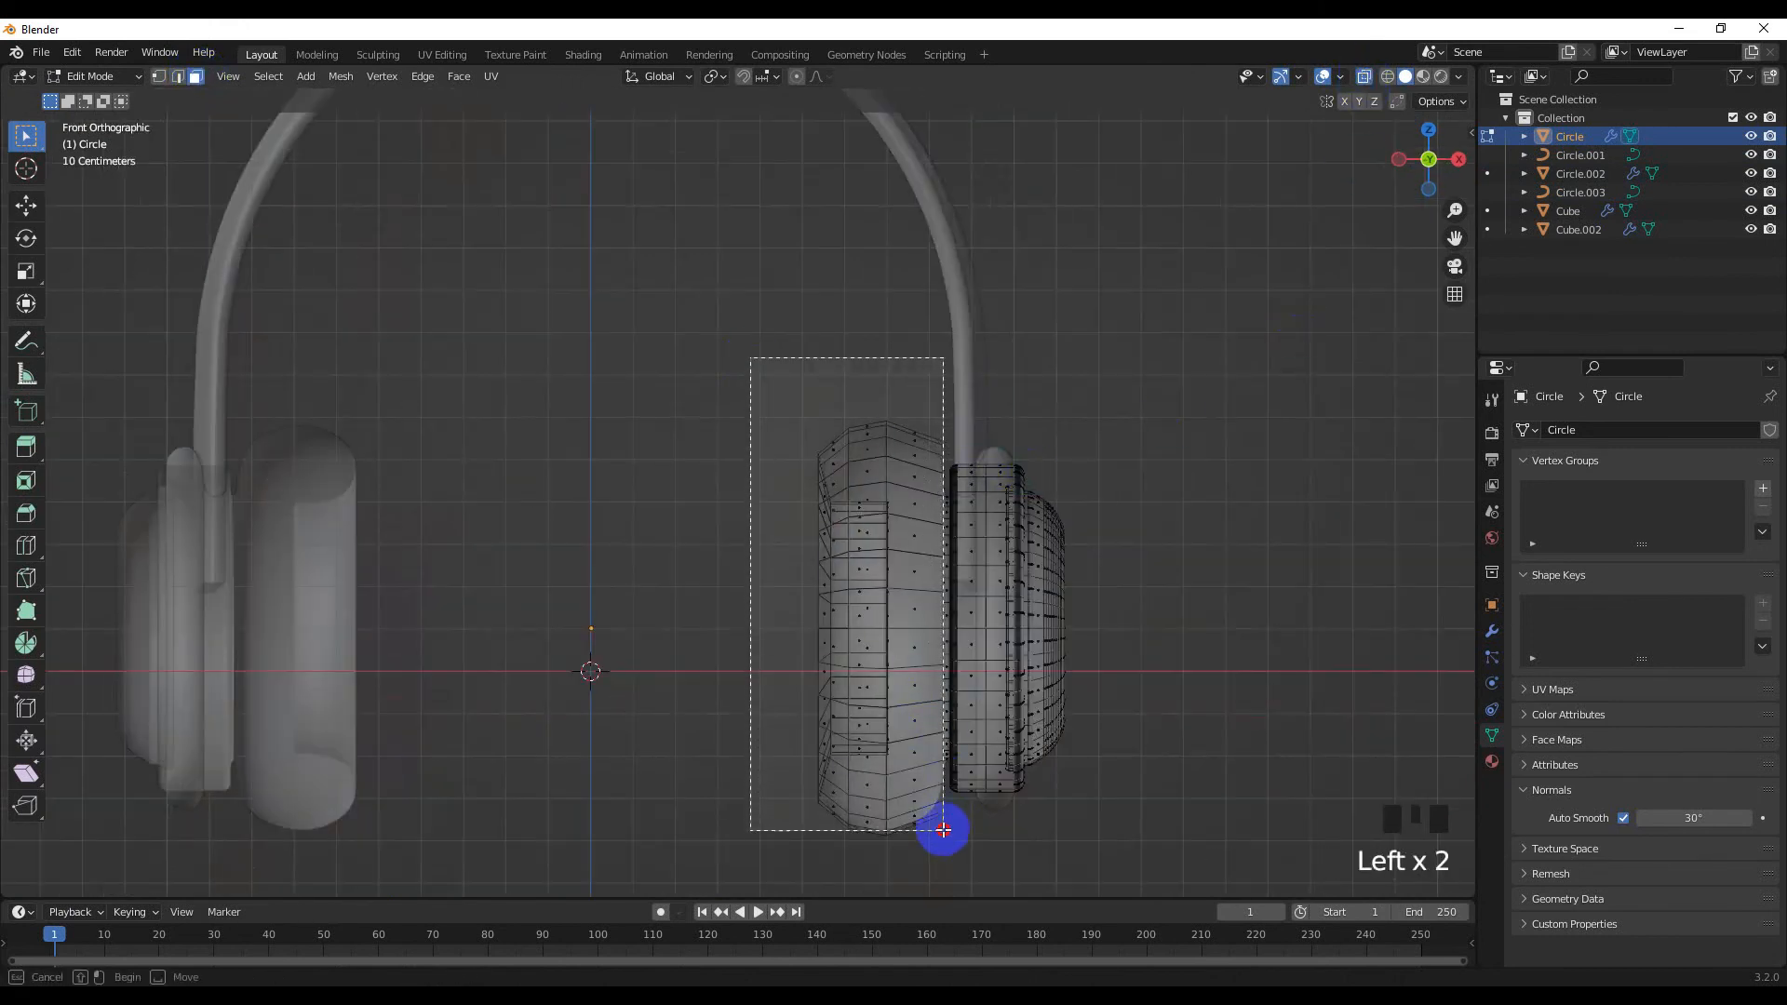
drag(947, 854, 946, 849)
middle_drag(945, 850, 909, 807)
key(KP_1)
key(p)
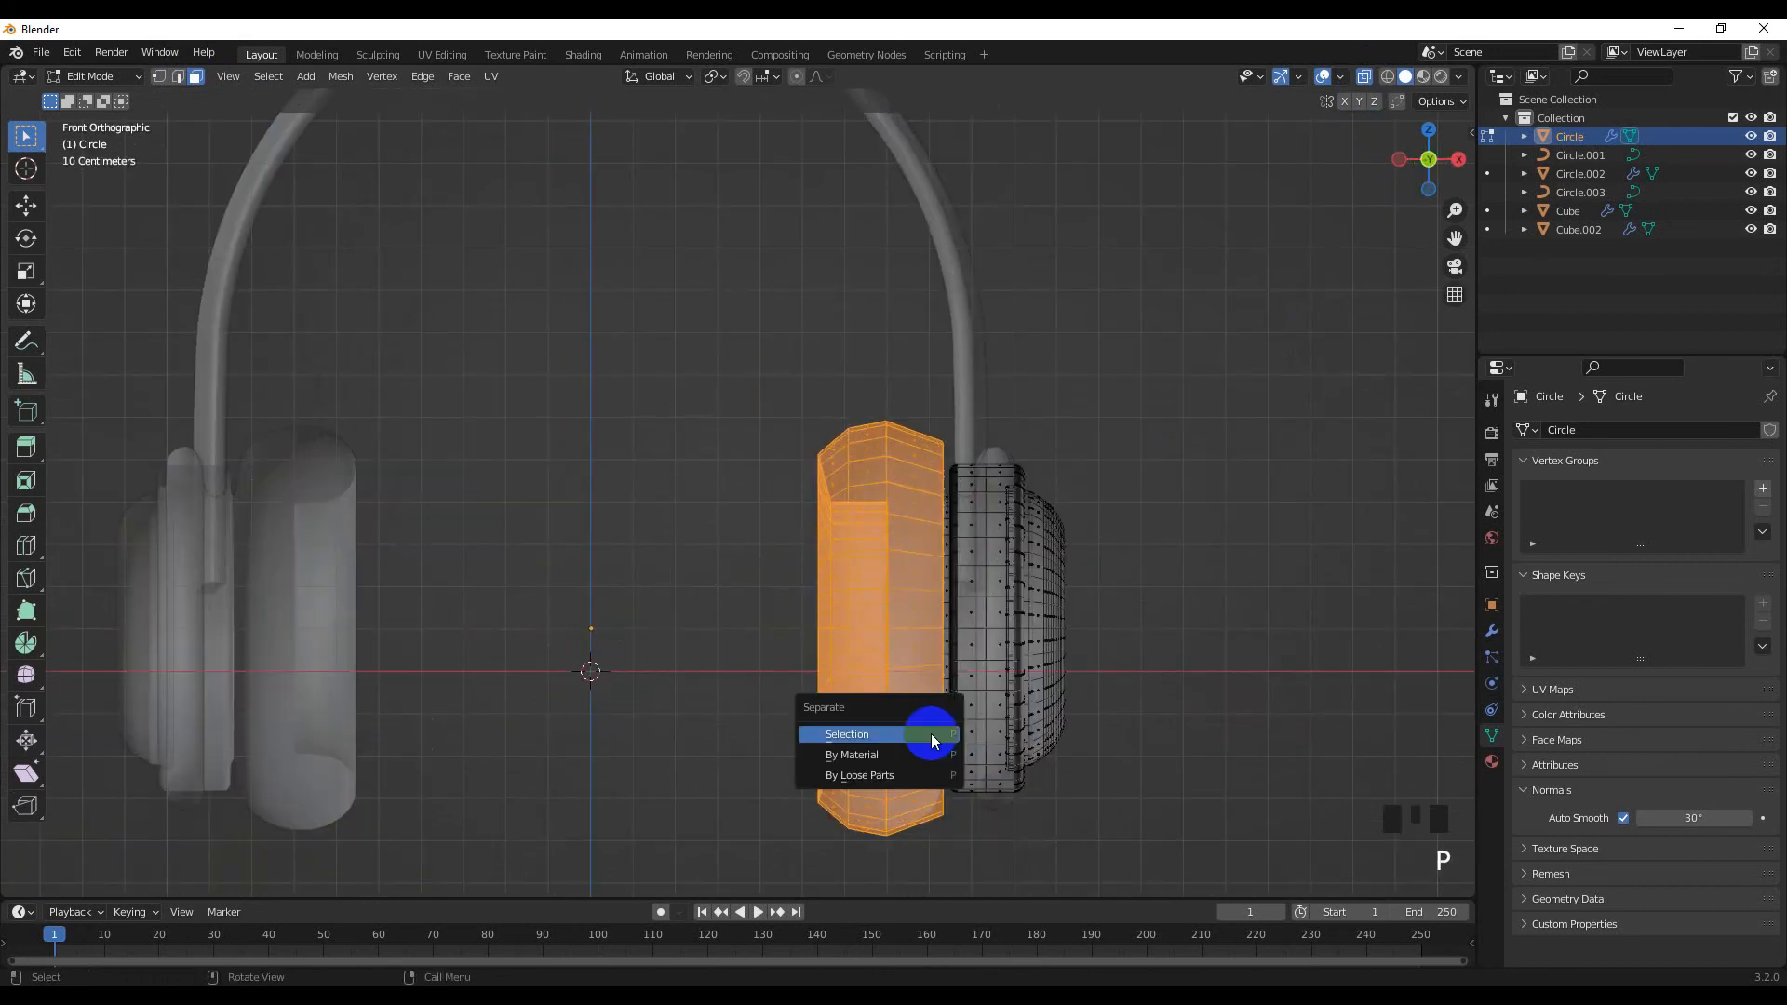
click(933, 735)
key(Tab)
click(1365, 77)
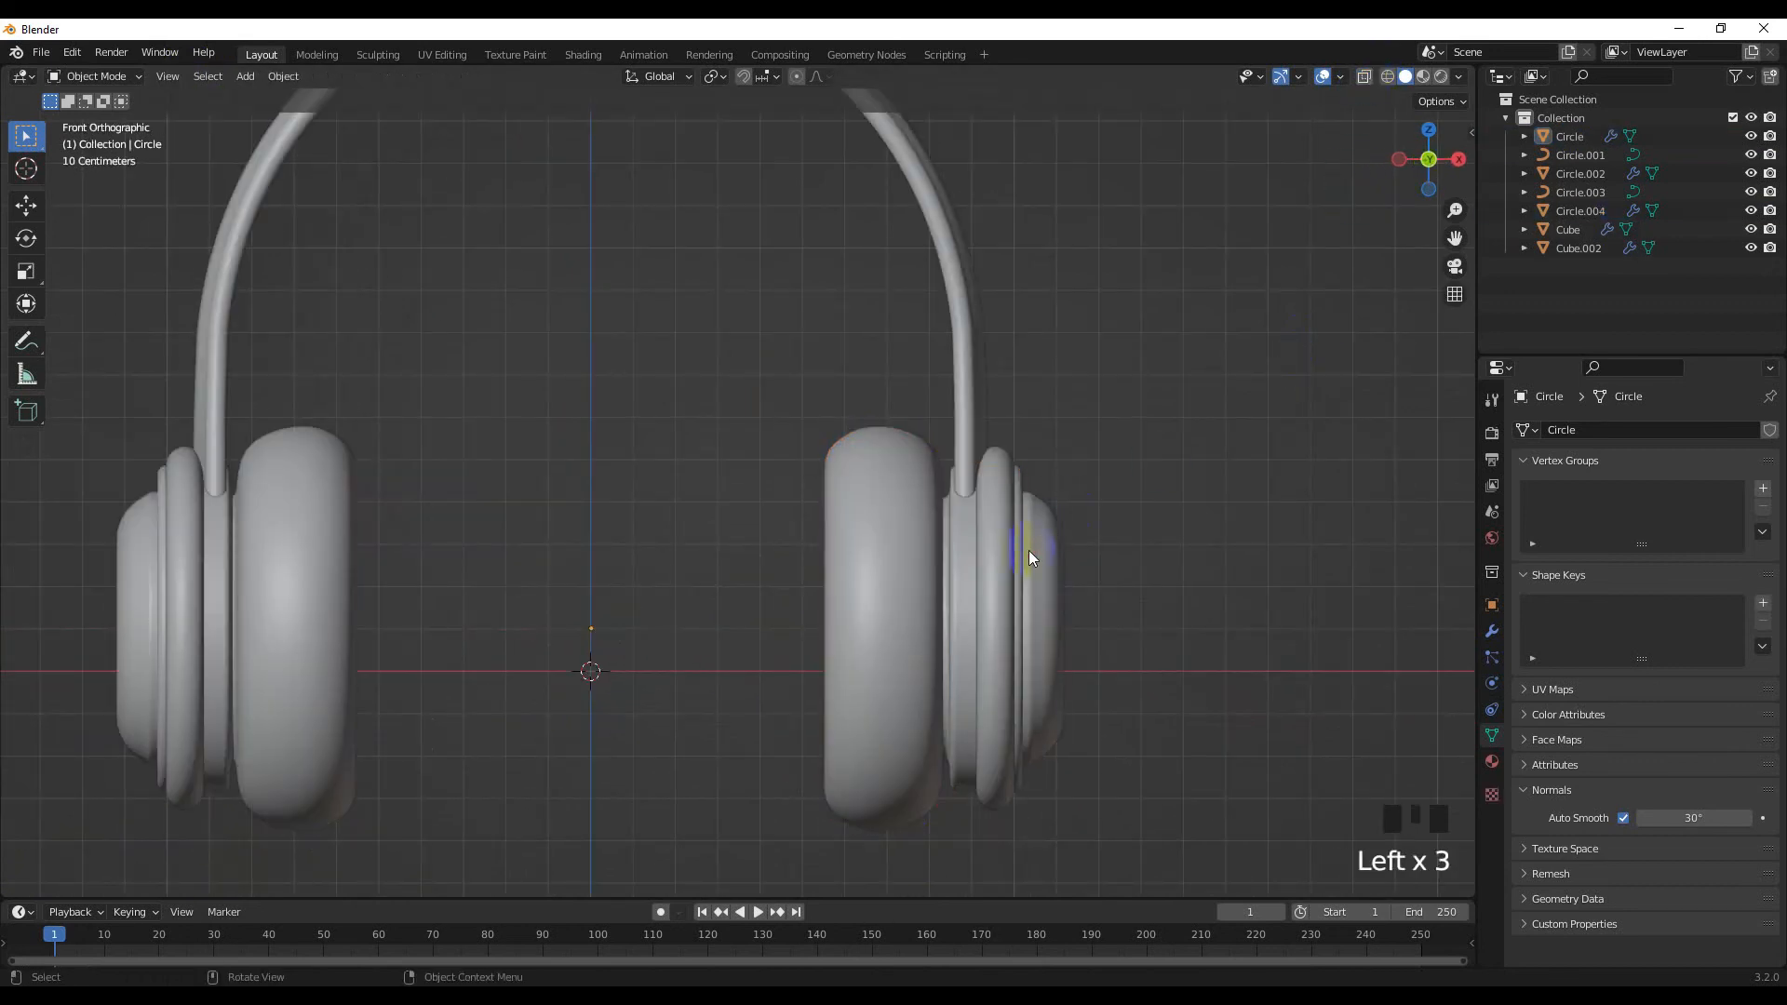
click(1029, 550)
scroll(1029, 549, up, 3)
click(1047, 534)
key(Tab)
shift+middle_drag(1059, 532, 821, 536)
scroll(1024, 520, down, 2)
key(Tab)
click(985, 519)
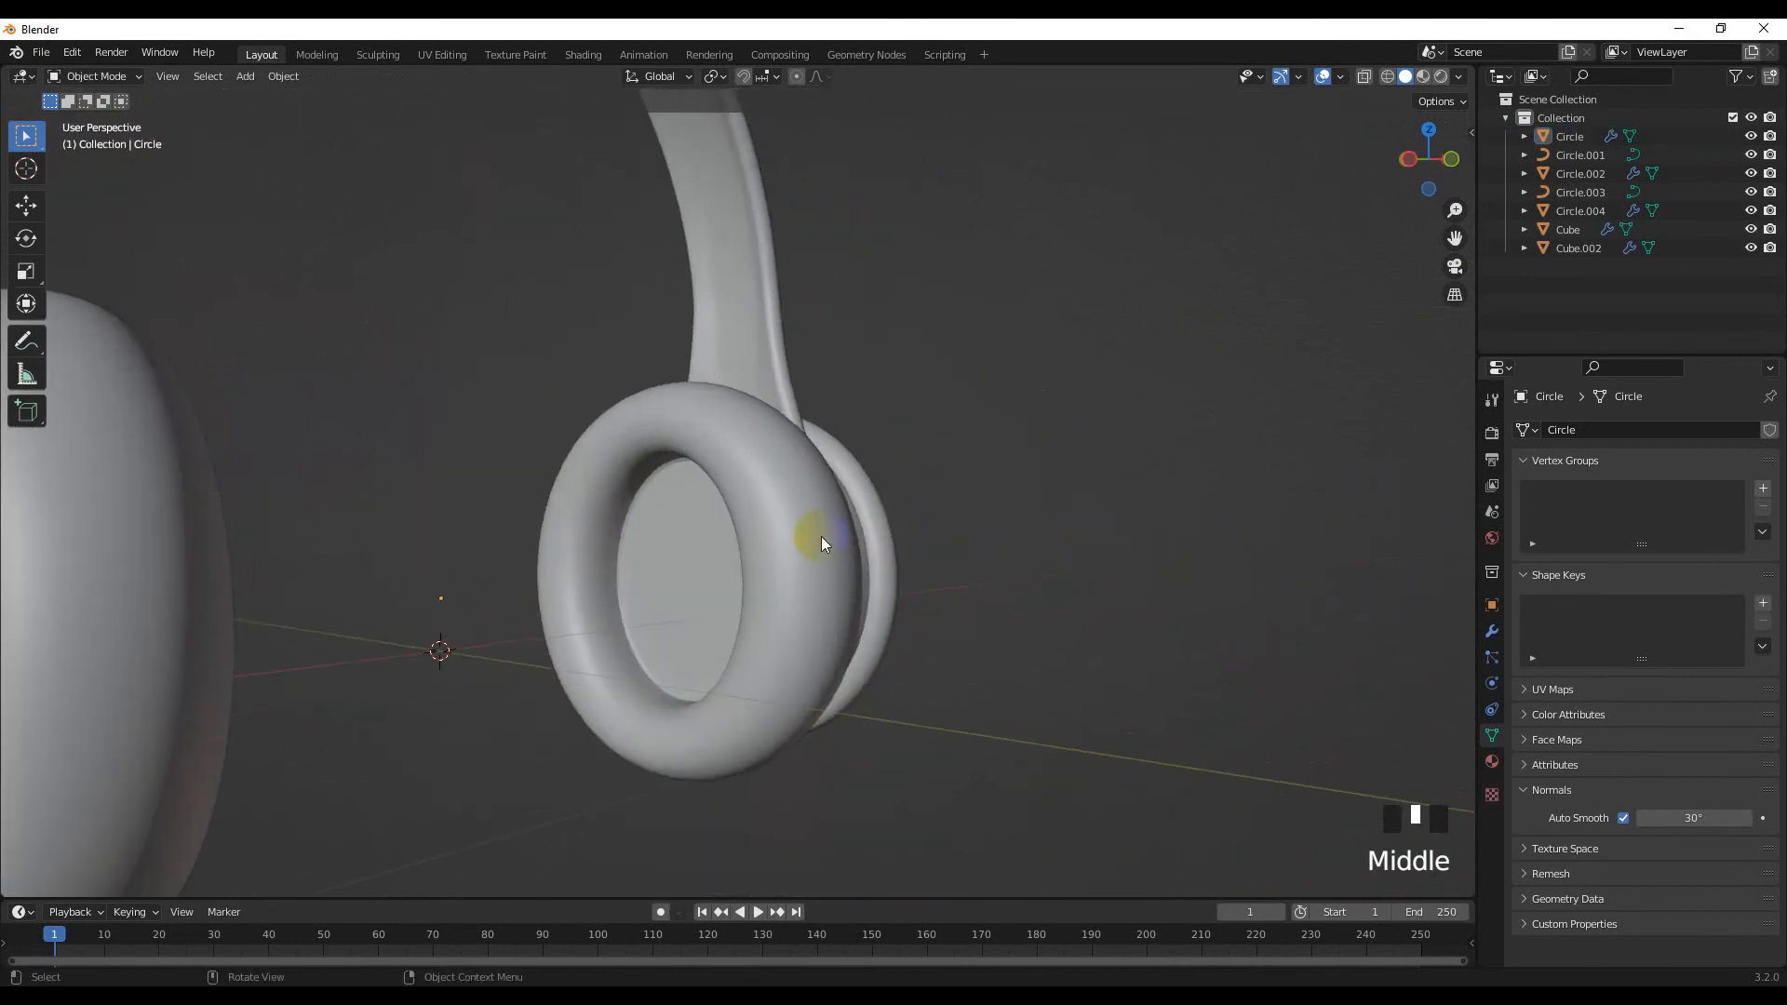
Separate the flat inner disc from the right ear cushion into its own object
scroll(796, 545, down, 1)
key(Tab)
scroll(682, 558, up, 2)
click(698, 559)
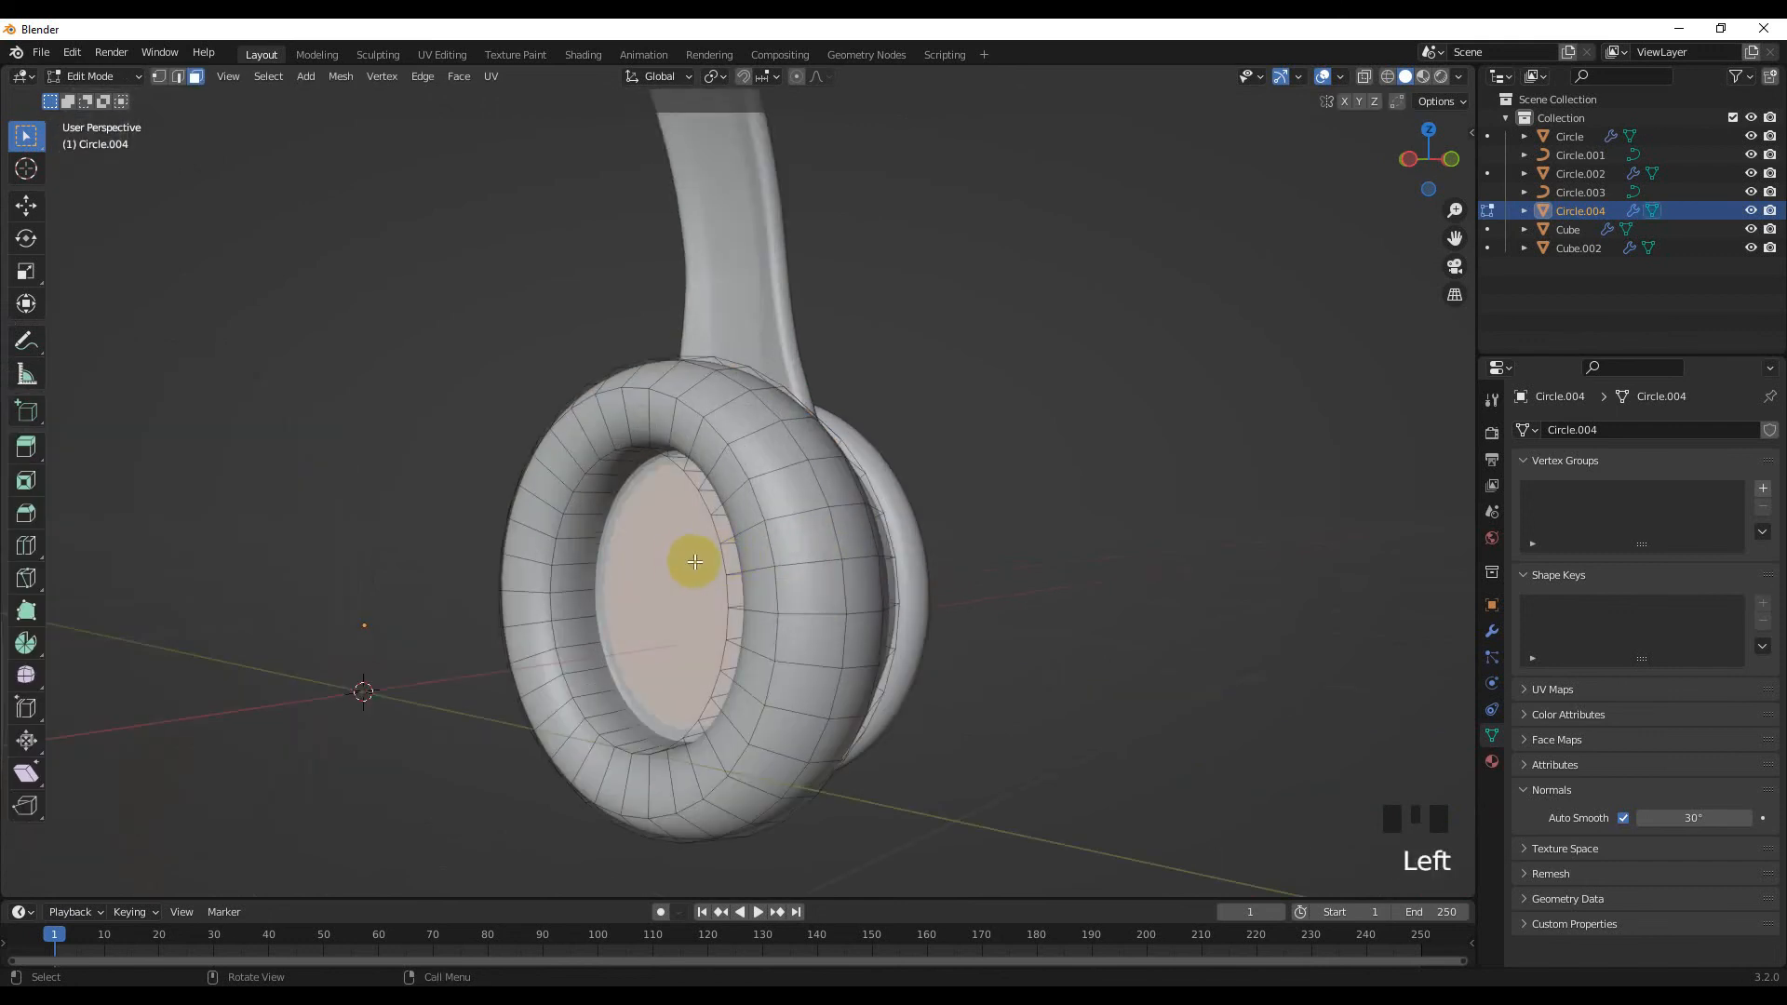
key(p)
key(Tab)
scroll(698, 561, down, 3)
Delete the unseparated left ear cup together with its ring trim
click(923, 539)
scroll(786, 465, down, 1)
middle_drag(923, 539, 595, 571)
click(785, 410)
click(508, 176)
click(824, 511)
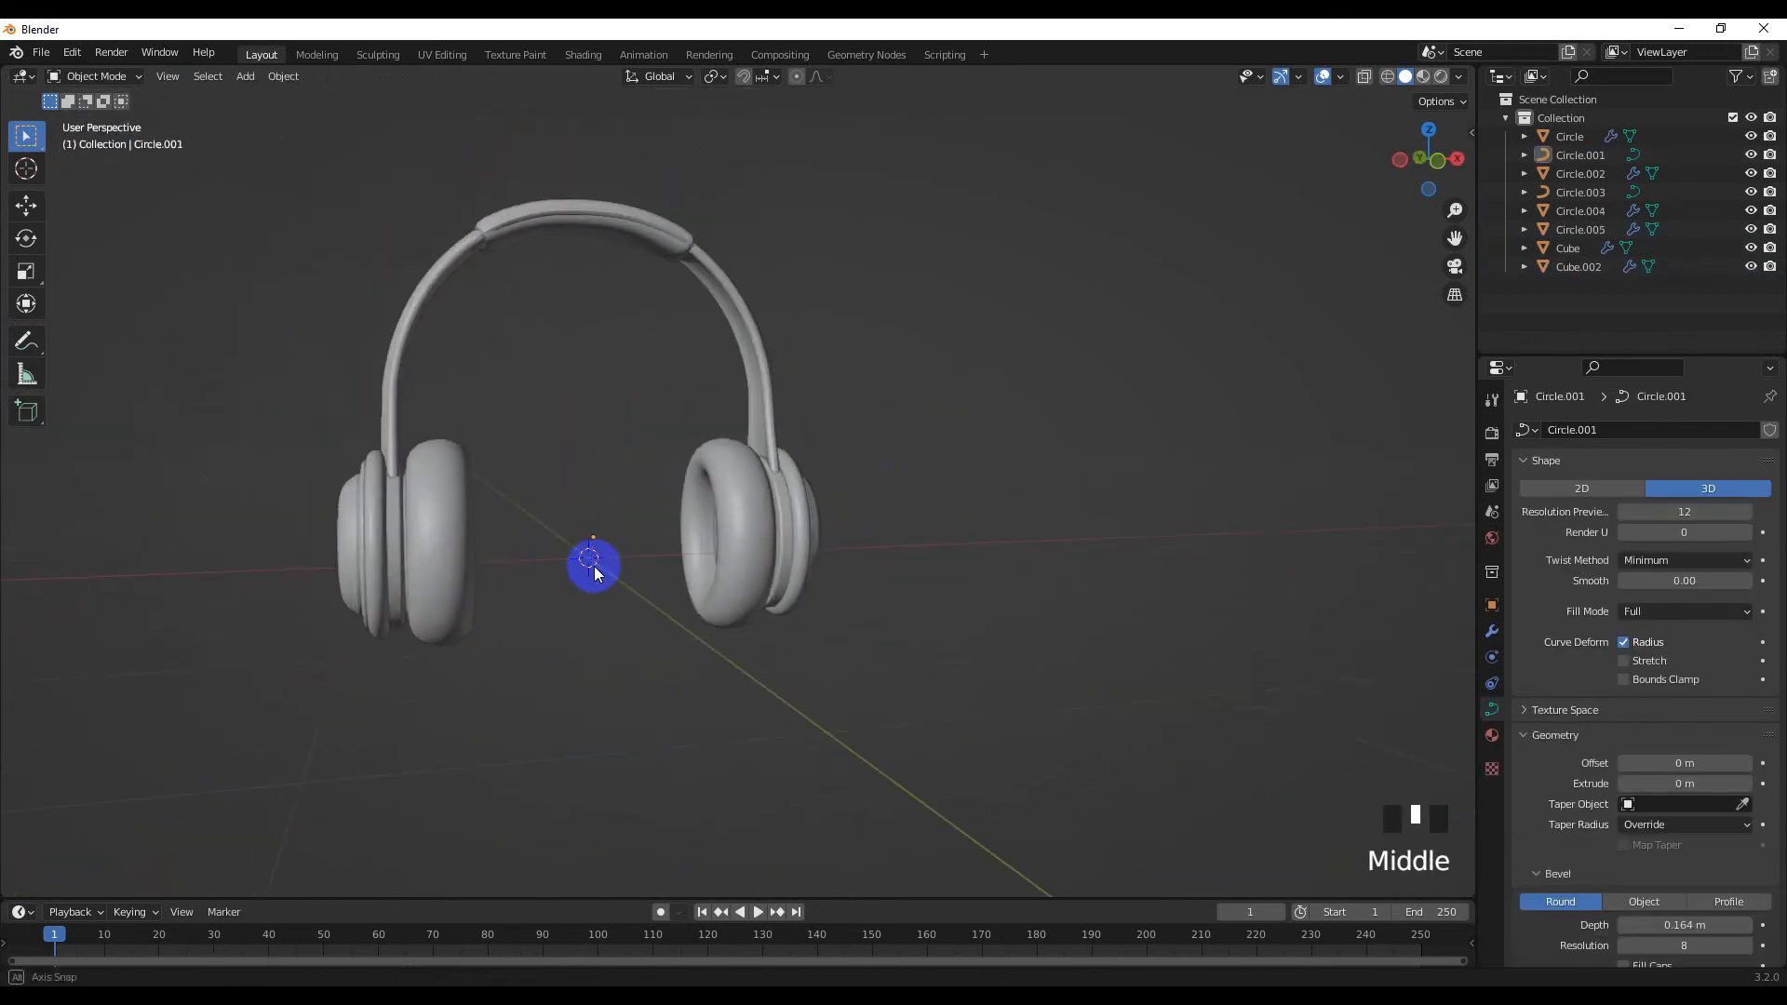
key(Delete)
key(KP_1)
Duplicate all separated parts of the right ear cup in place and rotate the copy 180° about Z
scroll(813, 600, up, 2)
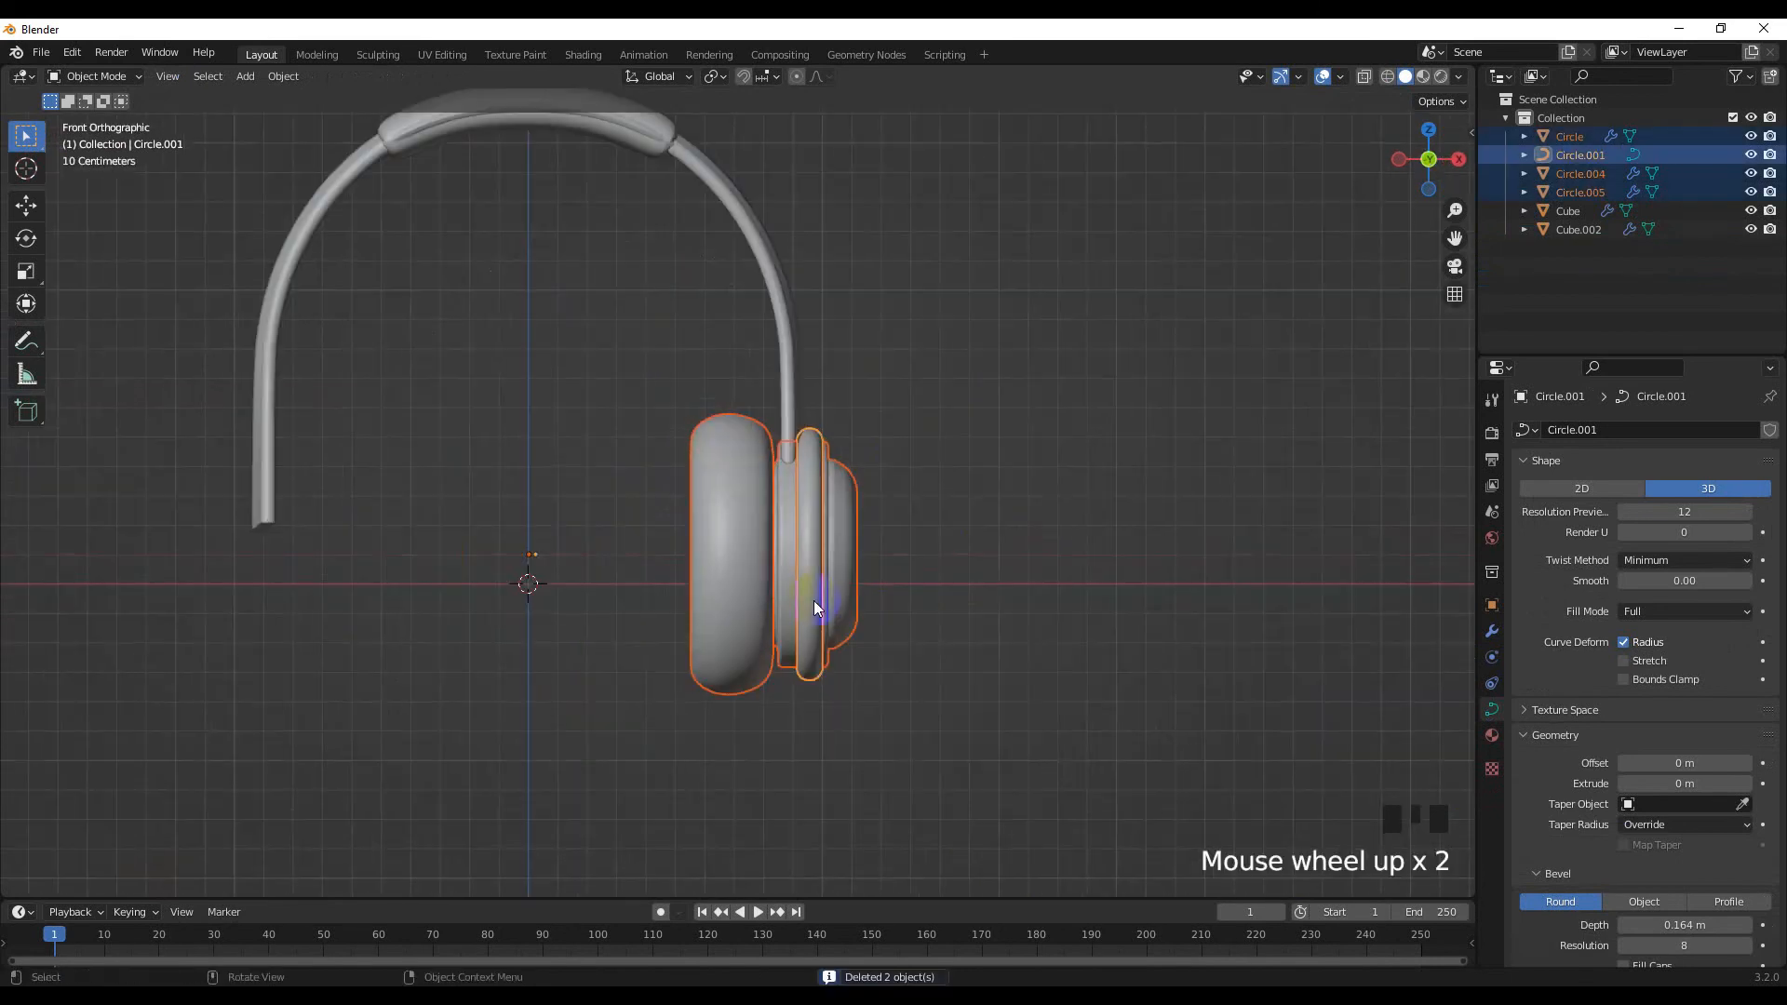
key(shift+d)
right_click(813, 601)
text(r)
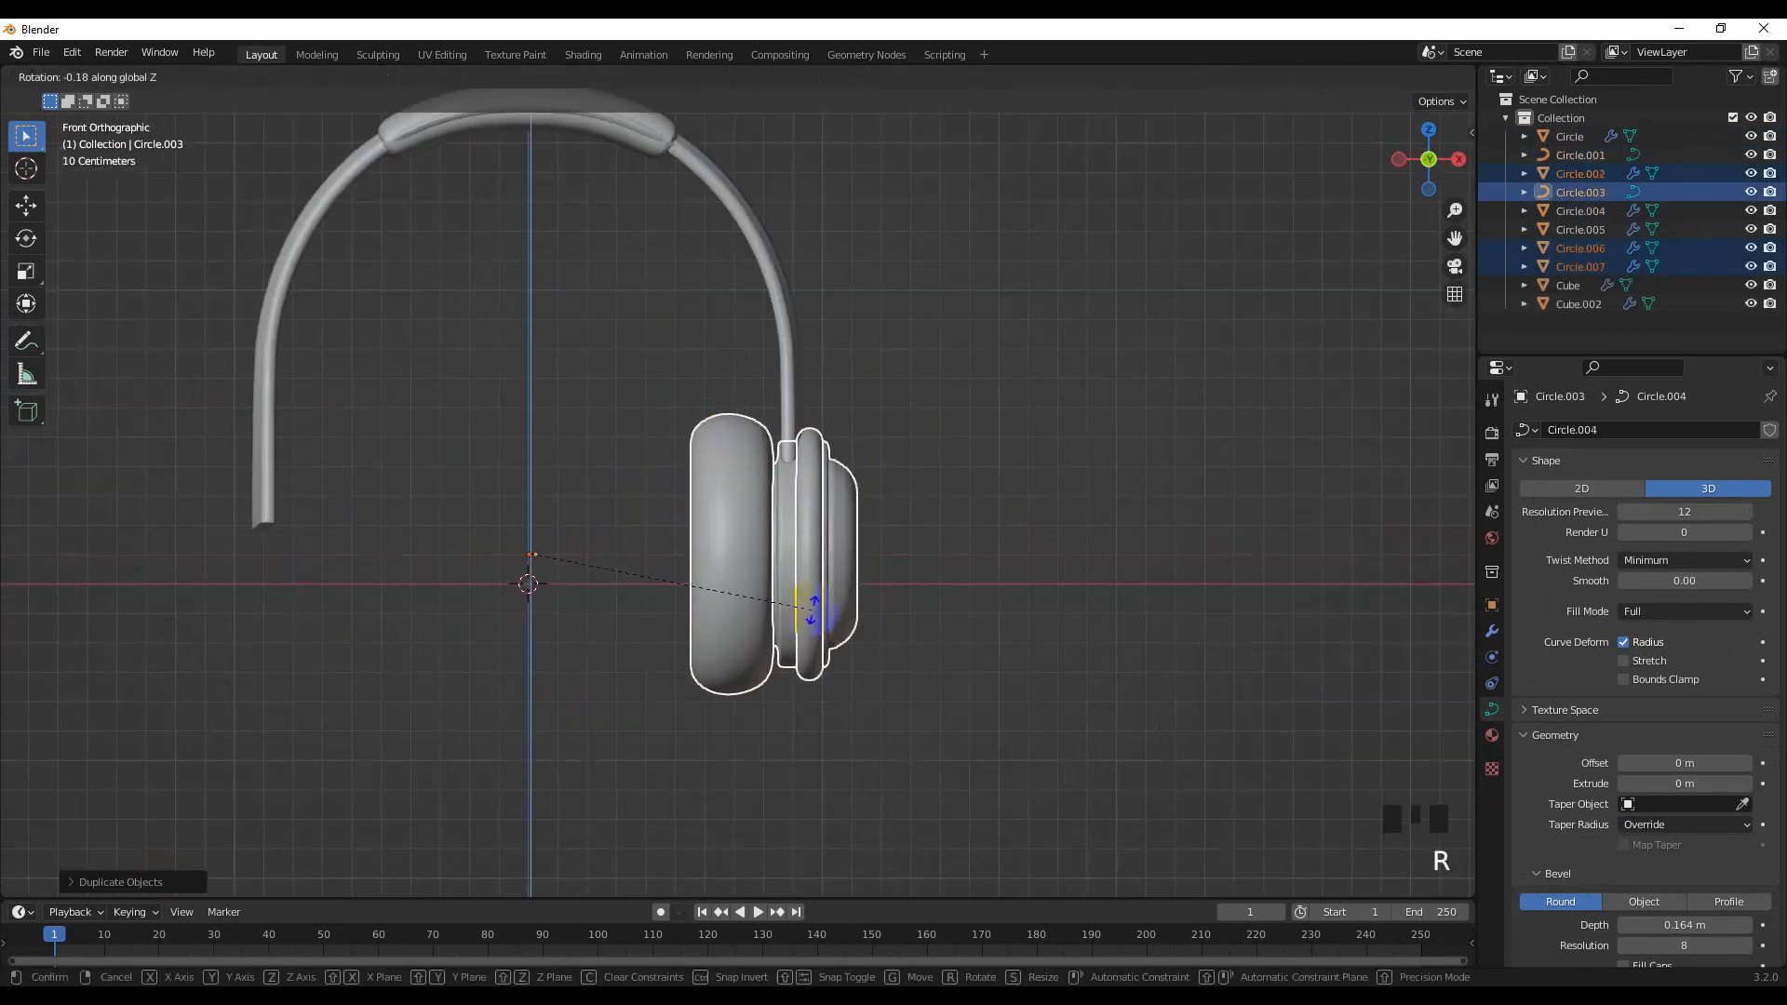
text(180)
click(538, 565)
Align the new left ear cup with the headband's left leg by moving it along X
scroll(387, 537, up, 3)
shift+middle_drag(387, 538, 522, 562)
key(g)
key(x)
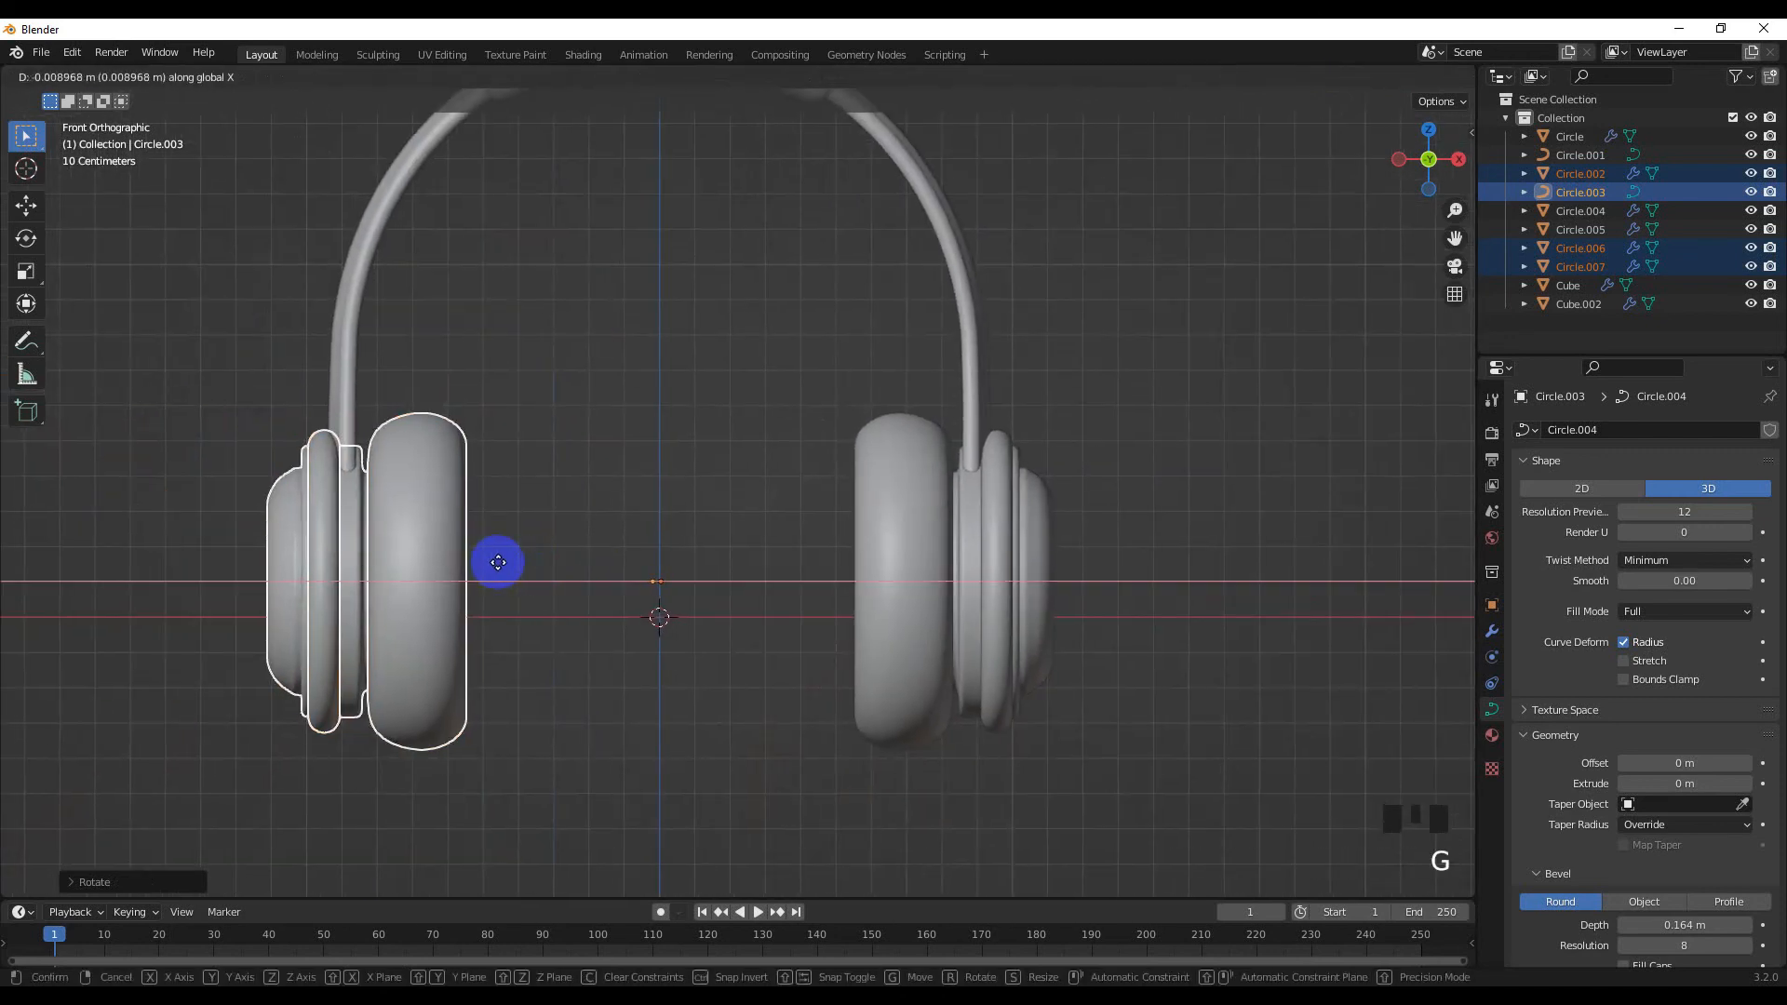
click(551, 579)
Select all headphone parts and raise them along Z above the grid floor
scroll(556, 578, down, 2)
middle_drag(555, 578, 408, 567)
scroll(670, 642, down, 3)
drag(339, 262, 1023, 643)
key(KP_1)
key(g)
key(z)
click(958, 510)
Add a mesh plane beneath the headphones and scale it up into a large floor
middle_drag(745, 646, 732, 604)
click(839, 668)
key(shift+a)
mouse_move(732, 606)
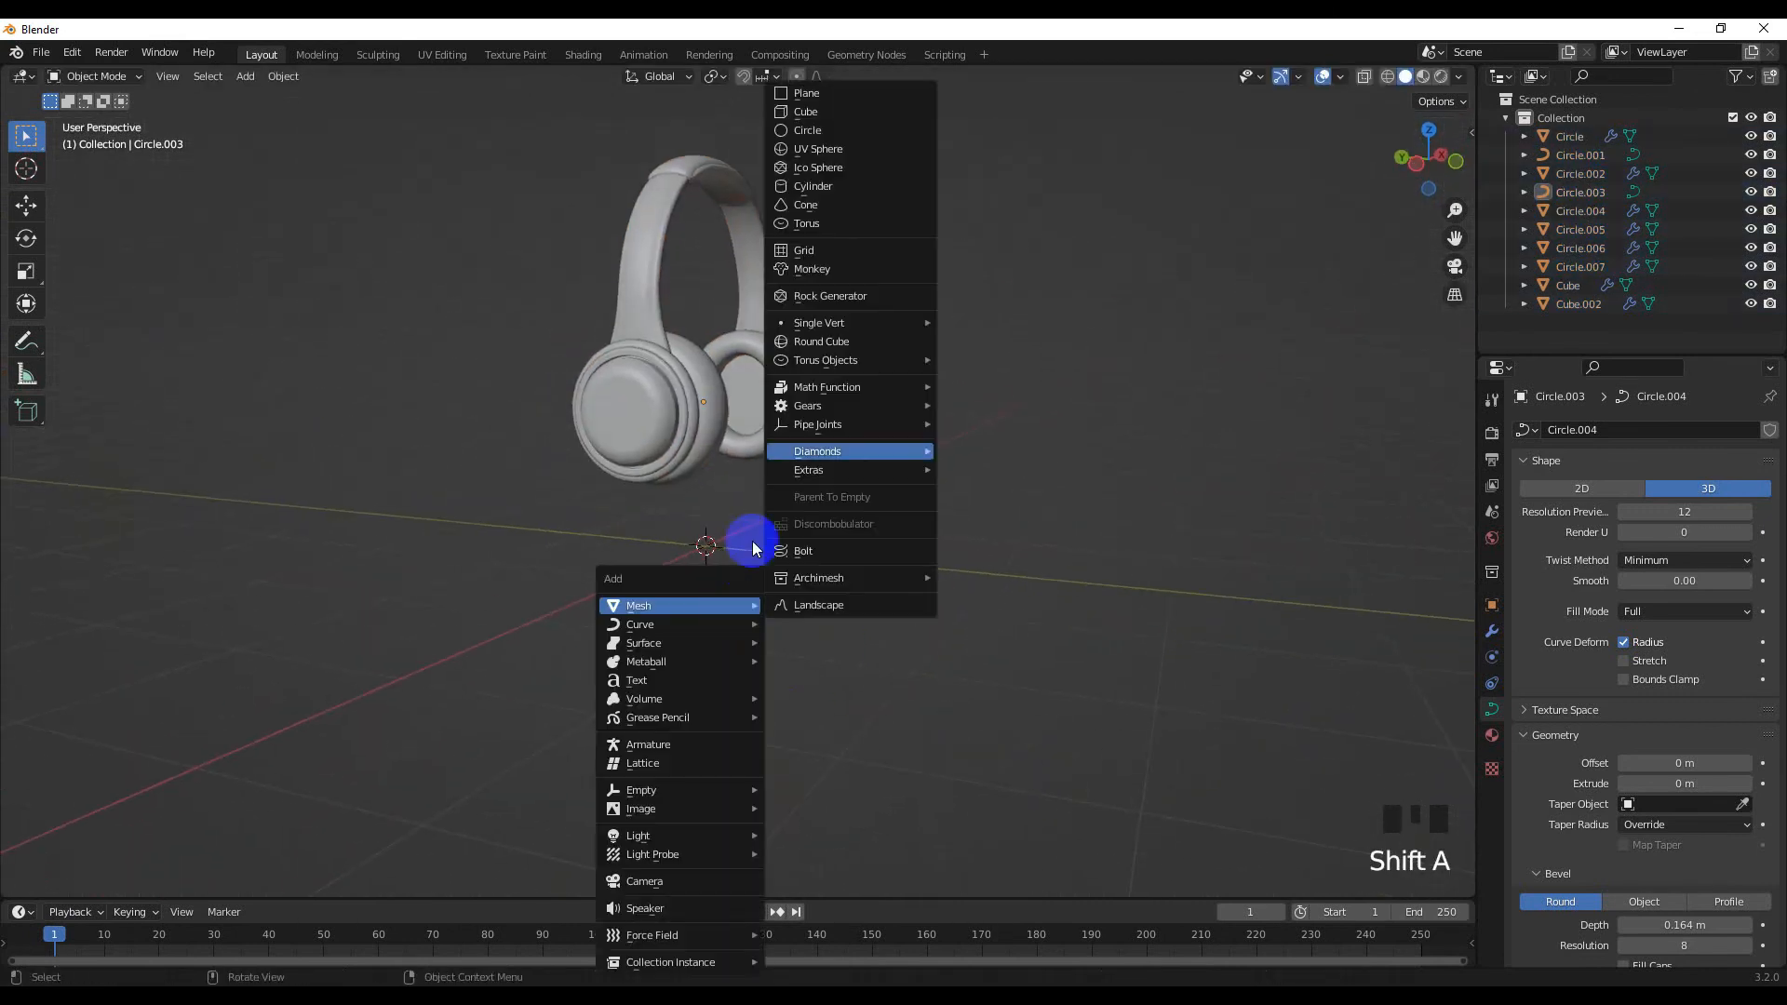
click(806, 93)
key(s)
click(1588, 818)
scroll(502, 686, down, 4)
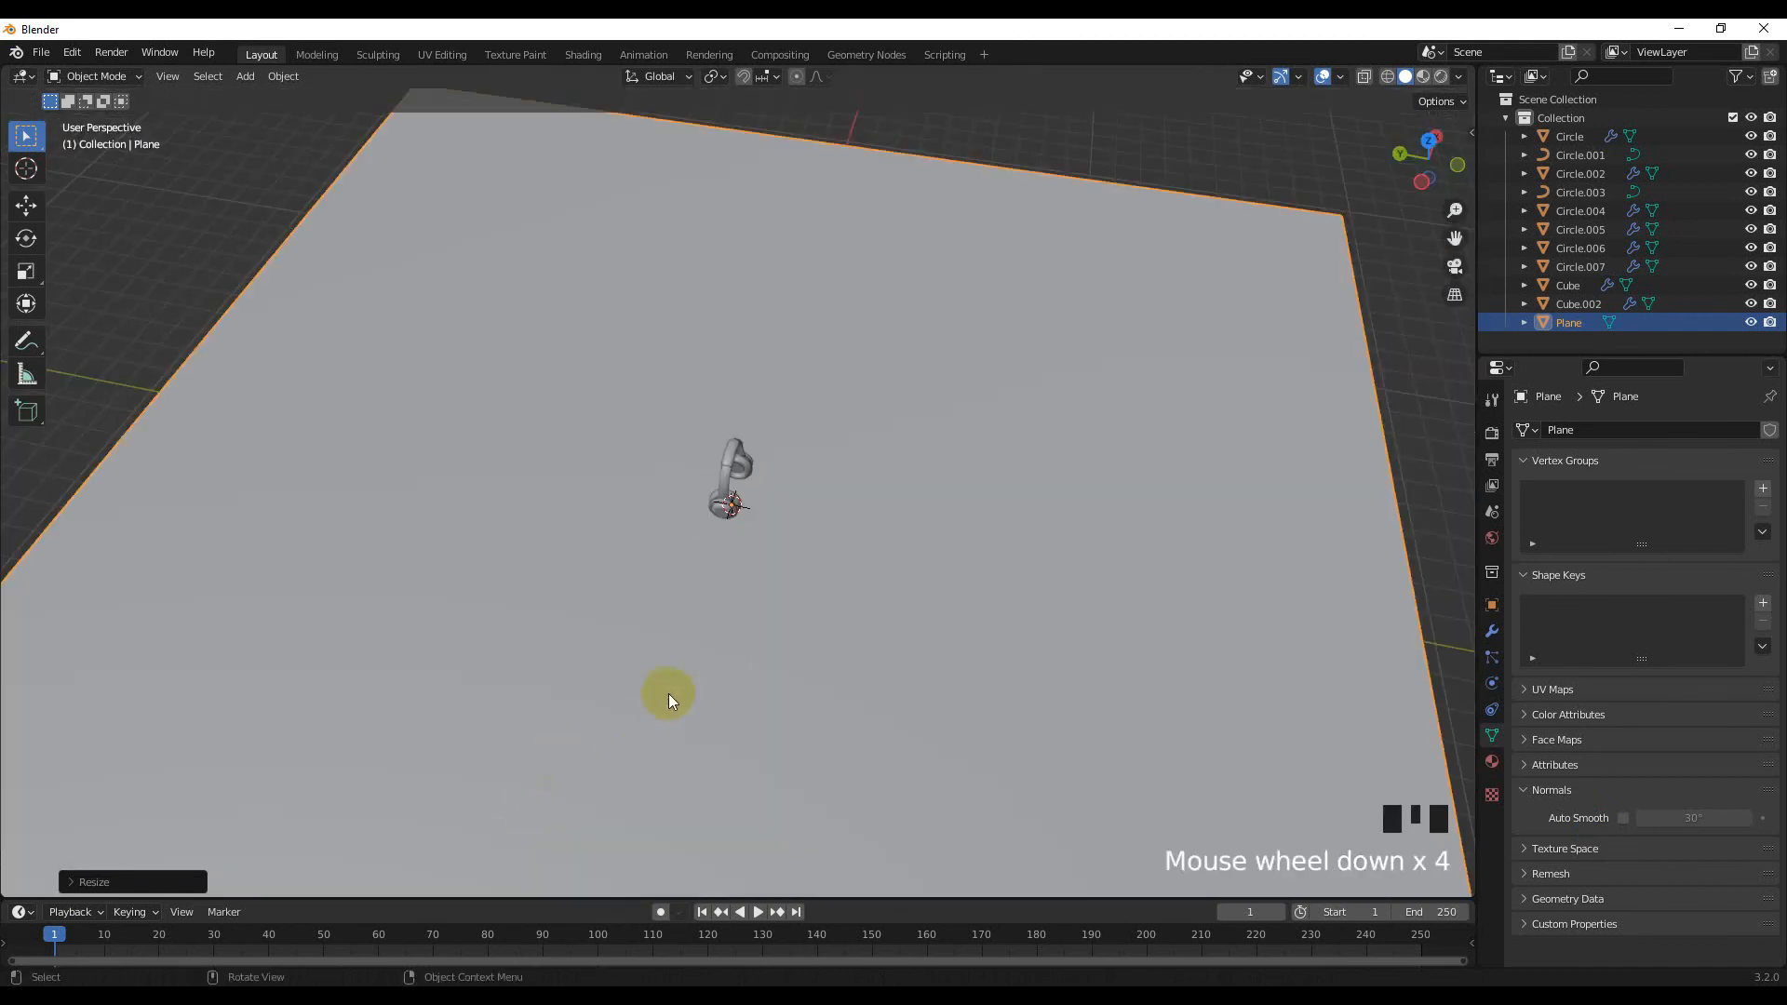
key(s)
click(942, 600)
scroll(925, 642, up, 3)
middle_drag(925, 642, 861, 562)
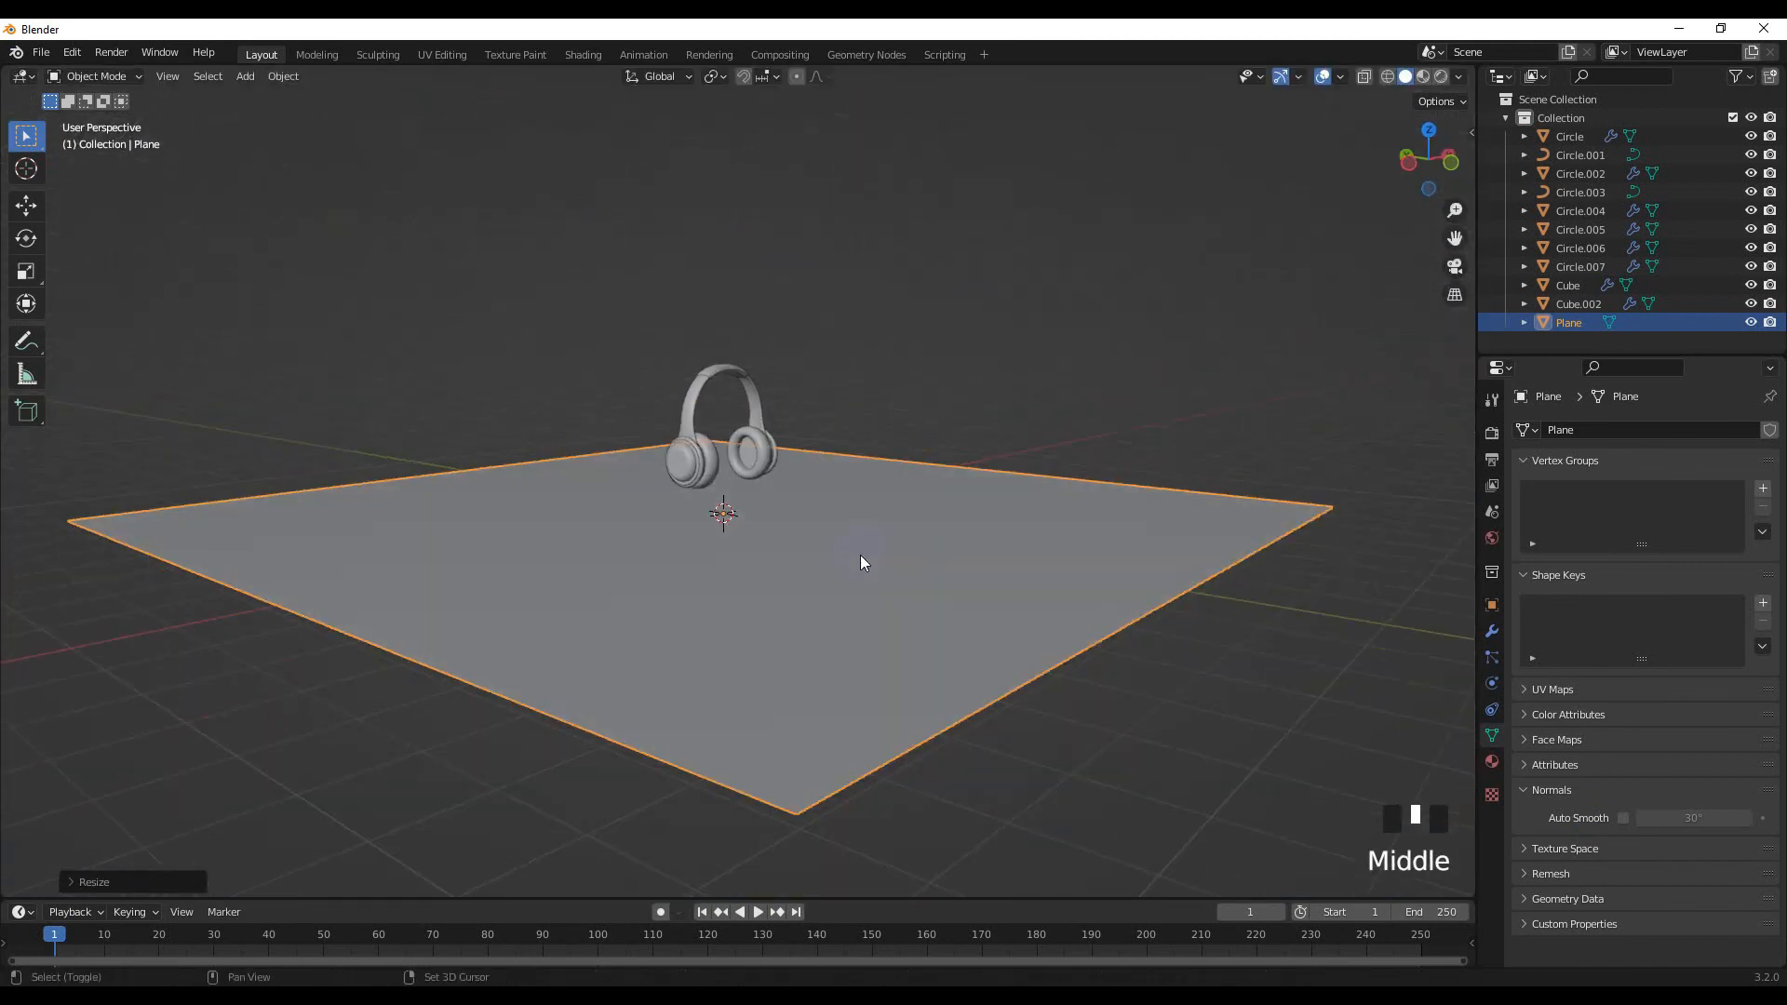
Add a second plane as a light panel, raise it along Z above the headphones and resize it
key(shift+a)
mouse_move(744, 517)
click(963, 63)
middle_drag(774, 454, 890, 512)
key(g)
key(z)
click(919, 227)
key(s)
click(972, 393)
Tilt the light panel about X and move it along Y away from the headphones
middle_drag(819, 341, 879, 388)
key(r)
key(x)
click(873, 482)
middle_drag(871, 485, 863, 438)
key(g)
key(y)
click(1114, 477)
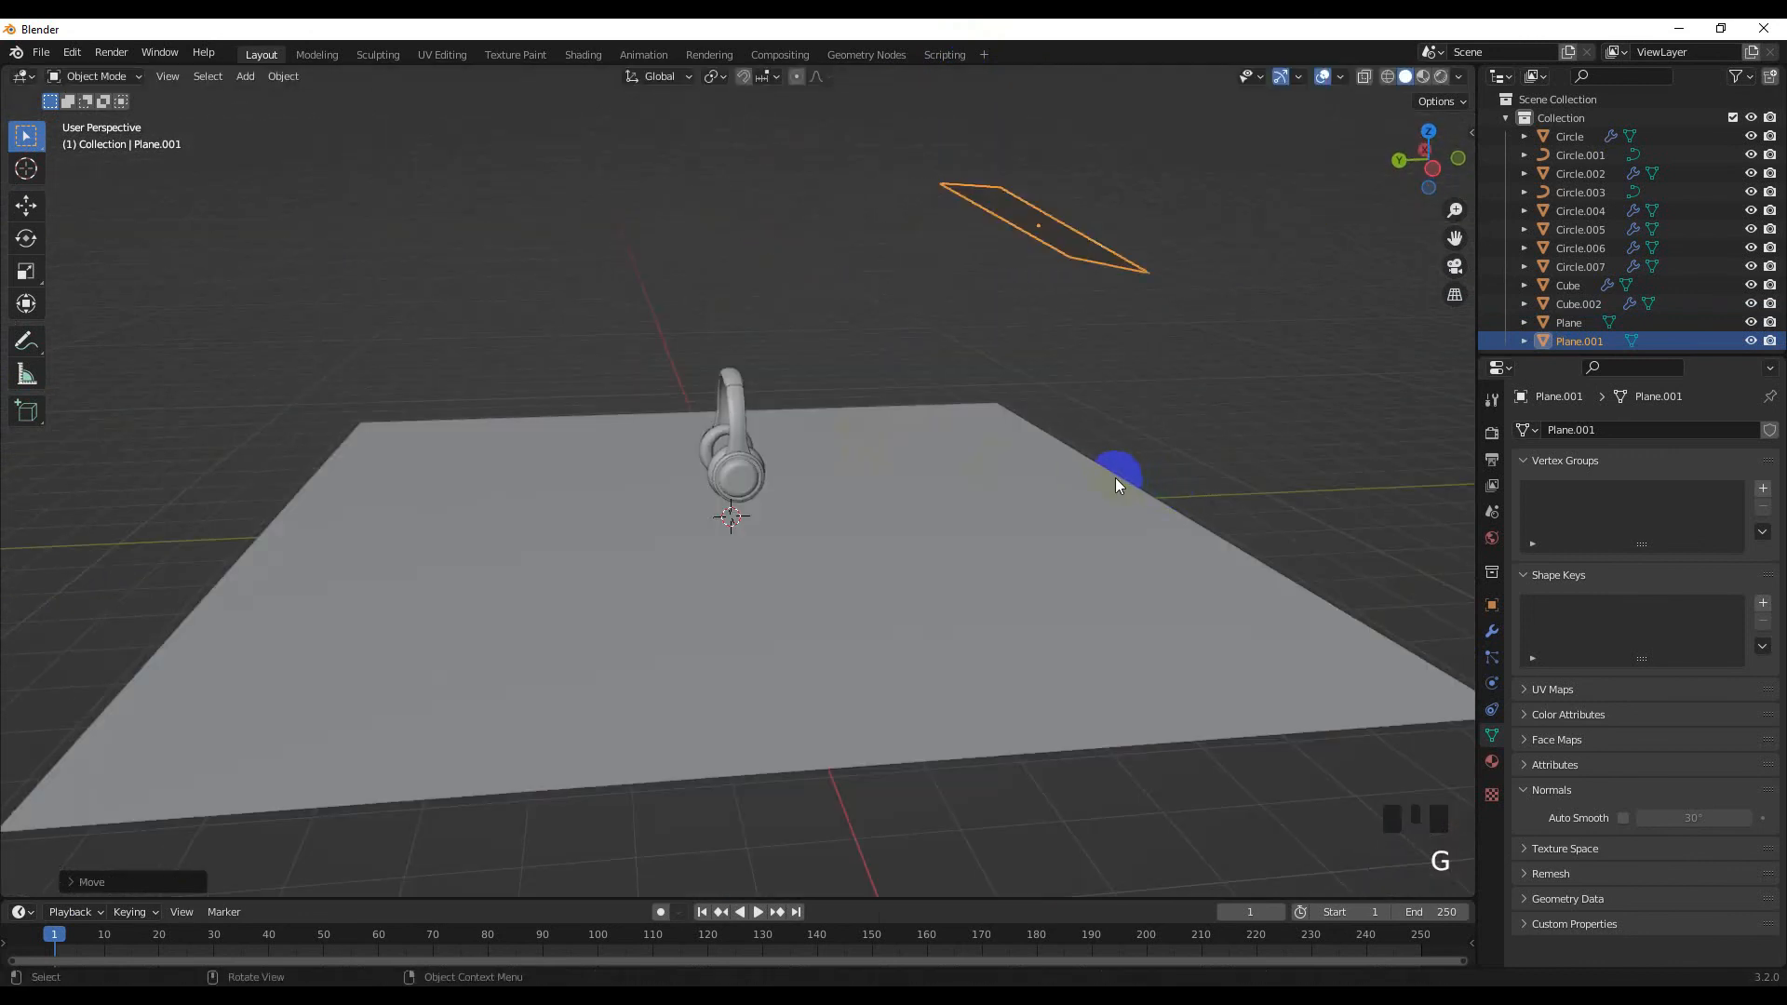
Adjust the light panel's height along Z and rotate it further about X to face the headphones
key(g)
key(z)
click(1104, 496)
key(r)
key(x)
click(1088, 502)
Give the light panel a new material with white emission and an emission strength of 15.5
middle_drag(1078, 507, 1526, 805)
click(1493, 760)
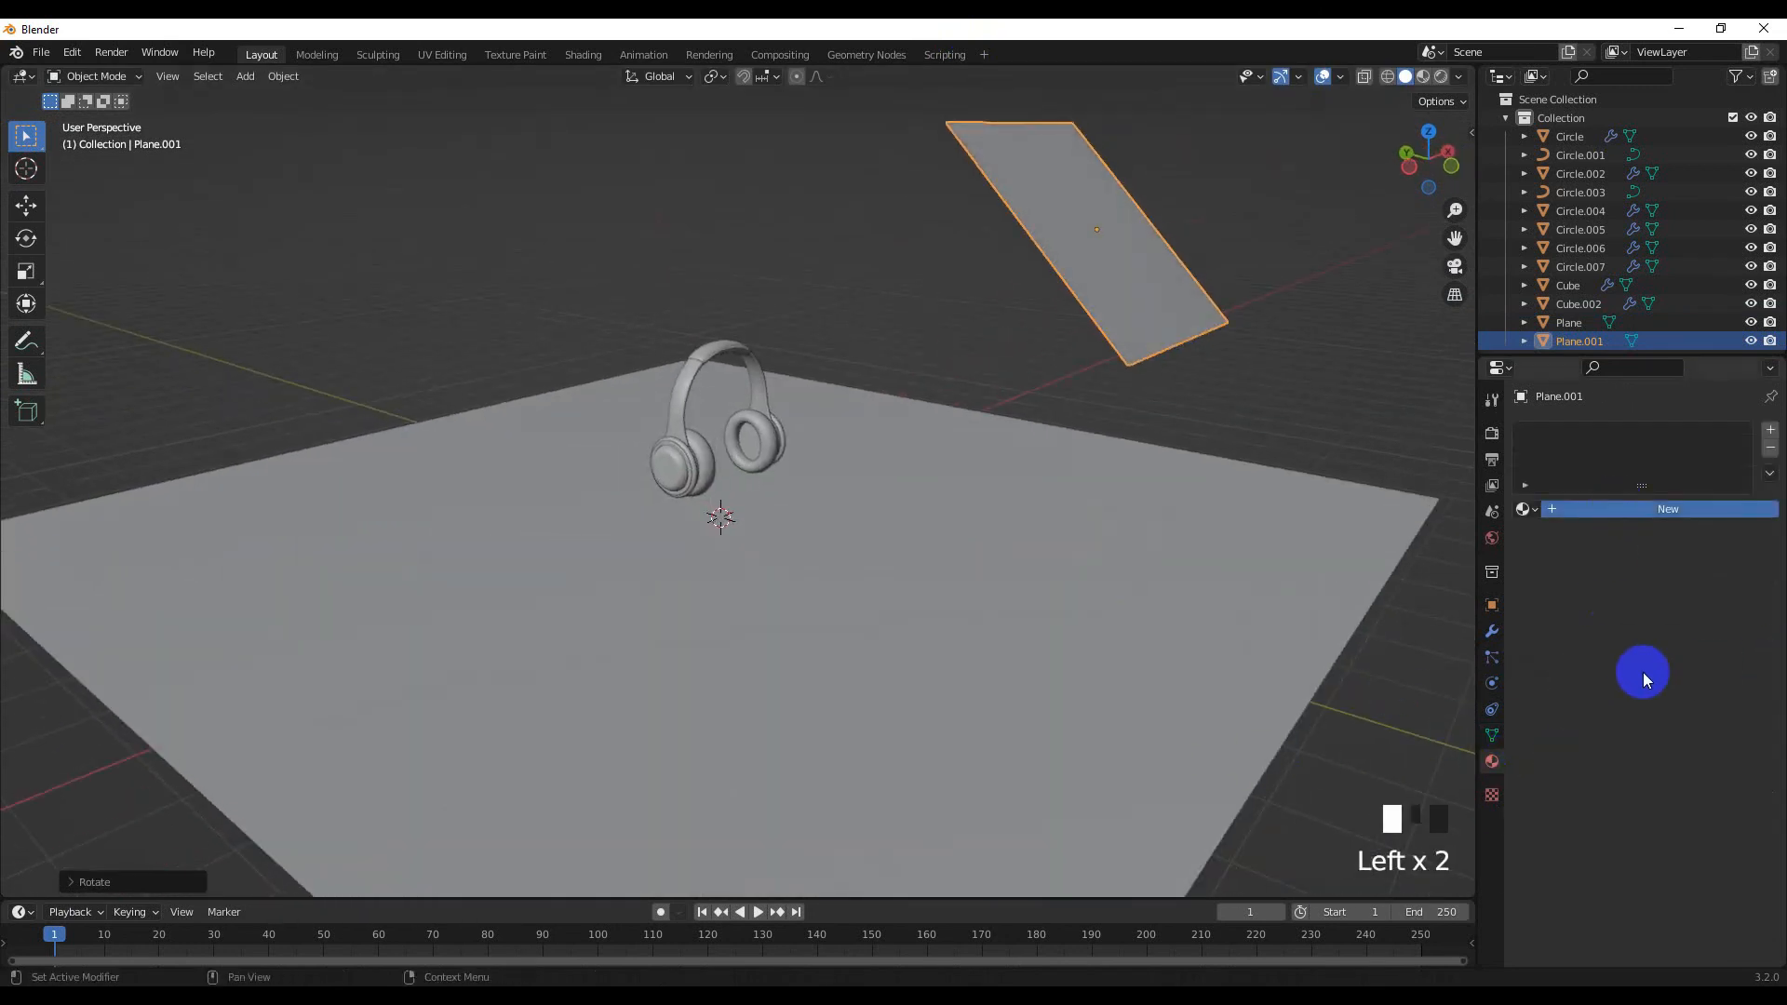
scroll(1643, 671, down, 13)
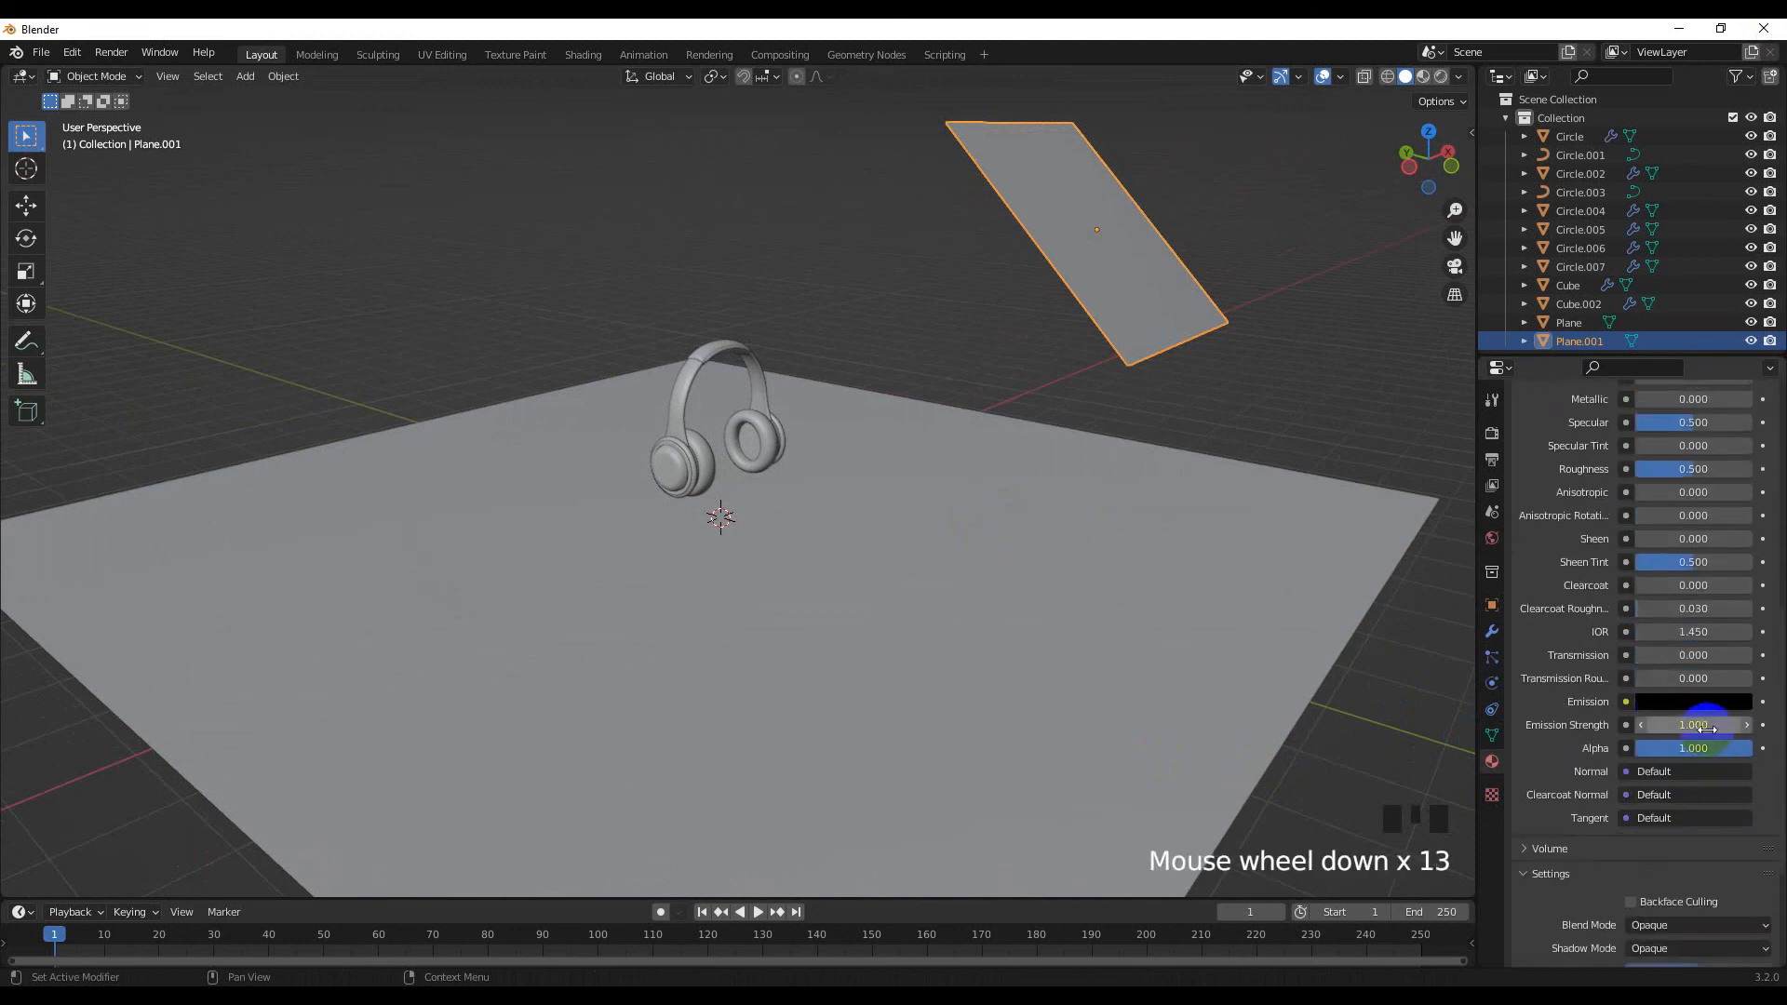
click(1692, 705)
click(1734, 439)
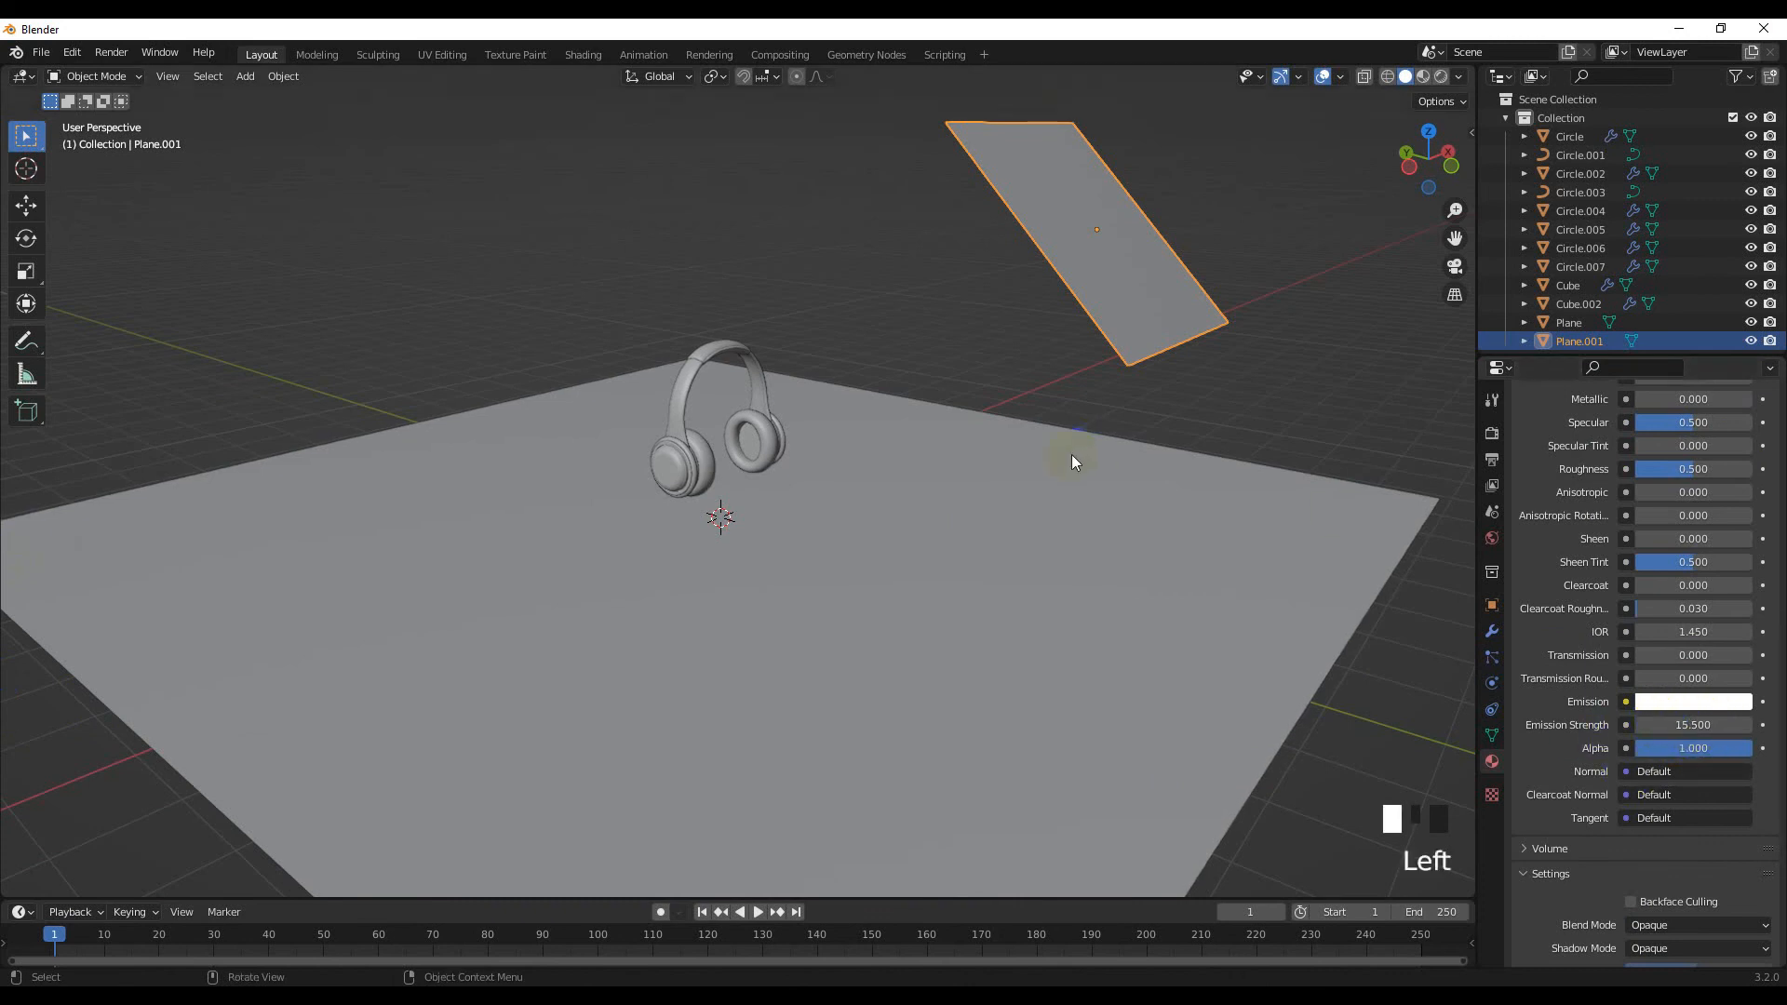
Set the scene's render engine to Cycles
scroll(1163, 456, down, 2)
click(1491, 433)
click(1701, 430)
click(1667, 502)
Frame the headphones and display the viewport in Rendered shading
shift+middle_drag(735, 414, 752, 438)
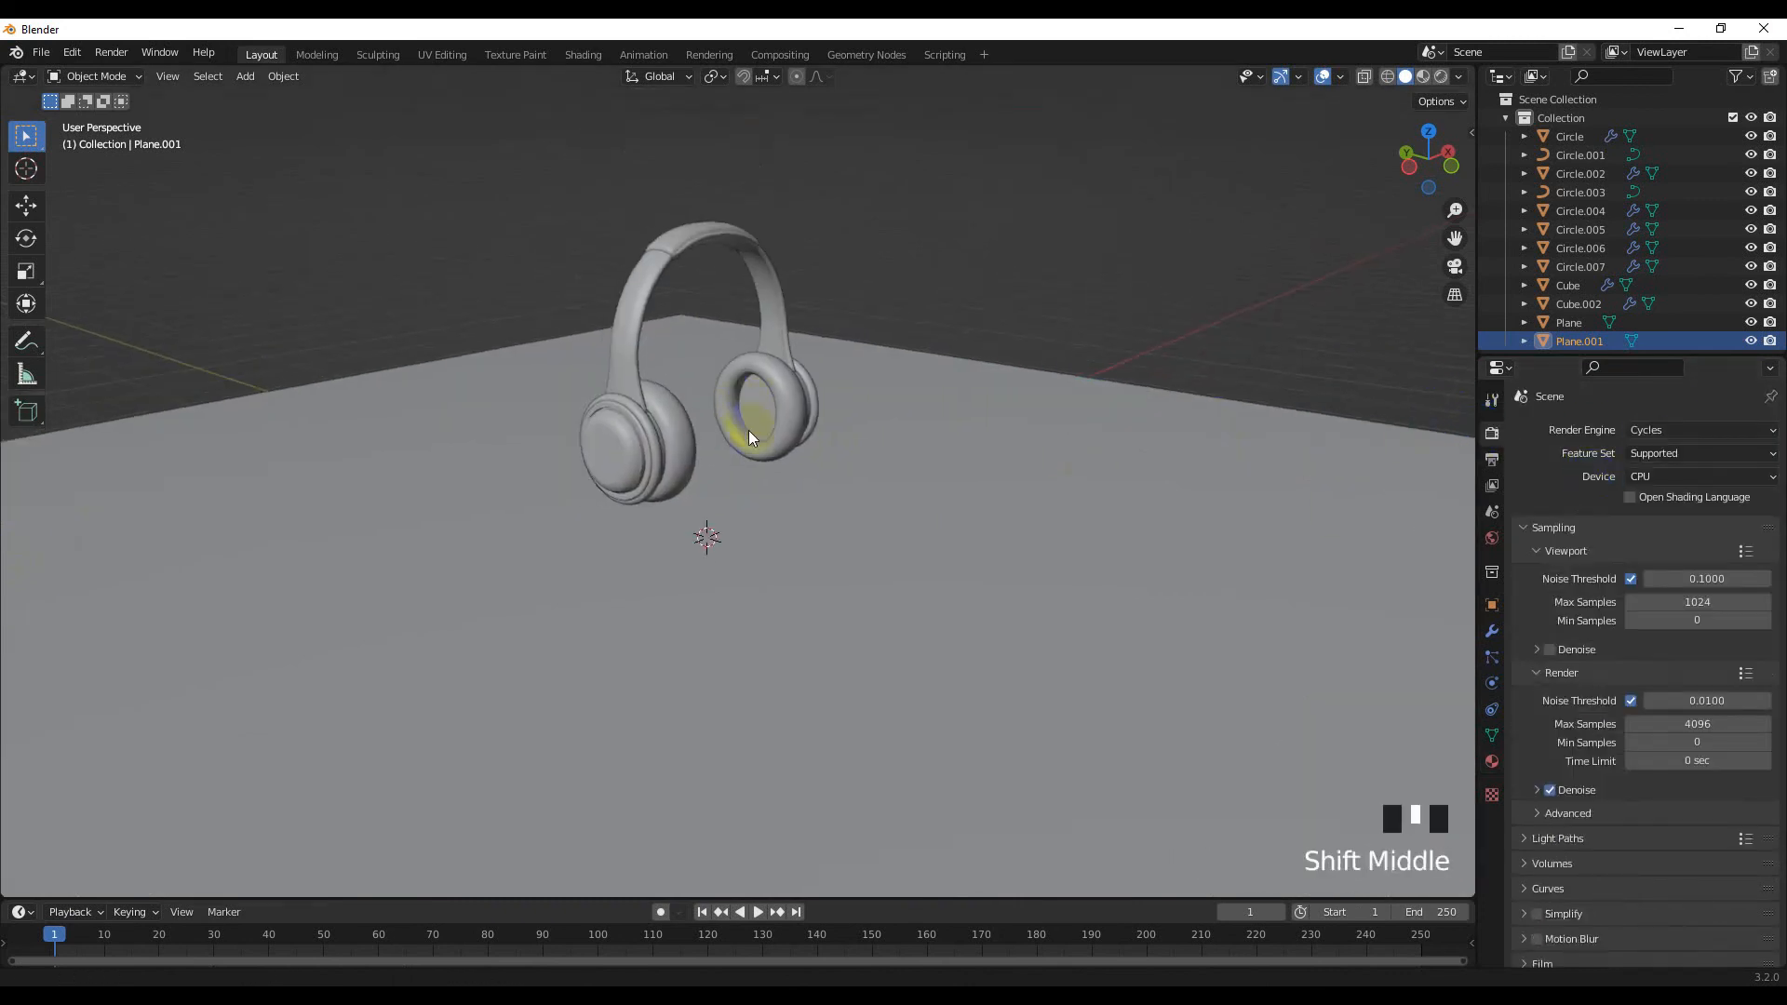
scroll(748, 484, up, 2)
click(1441, 77)
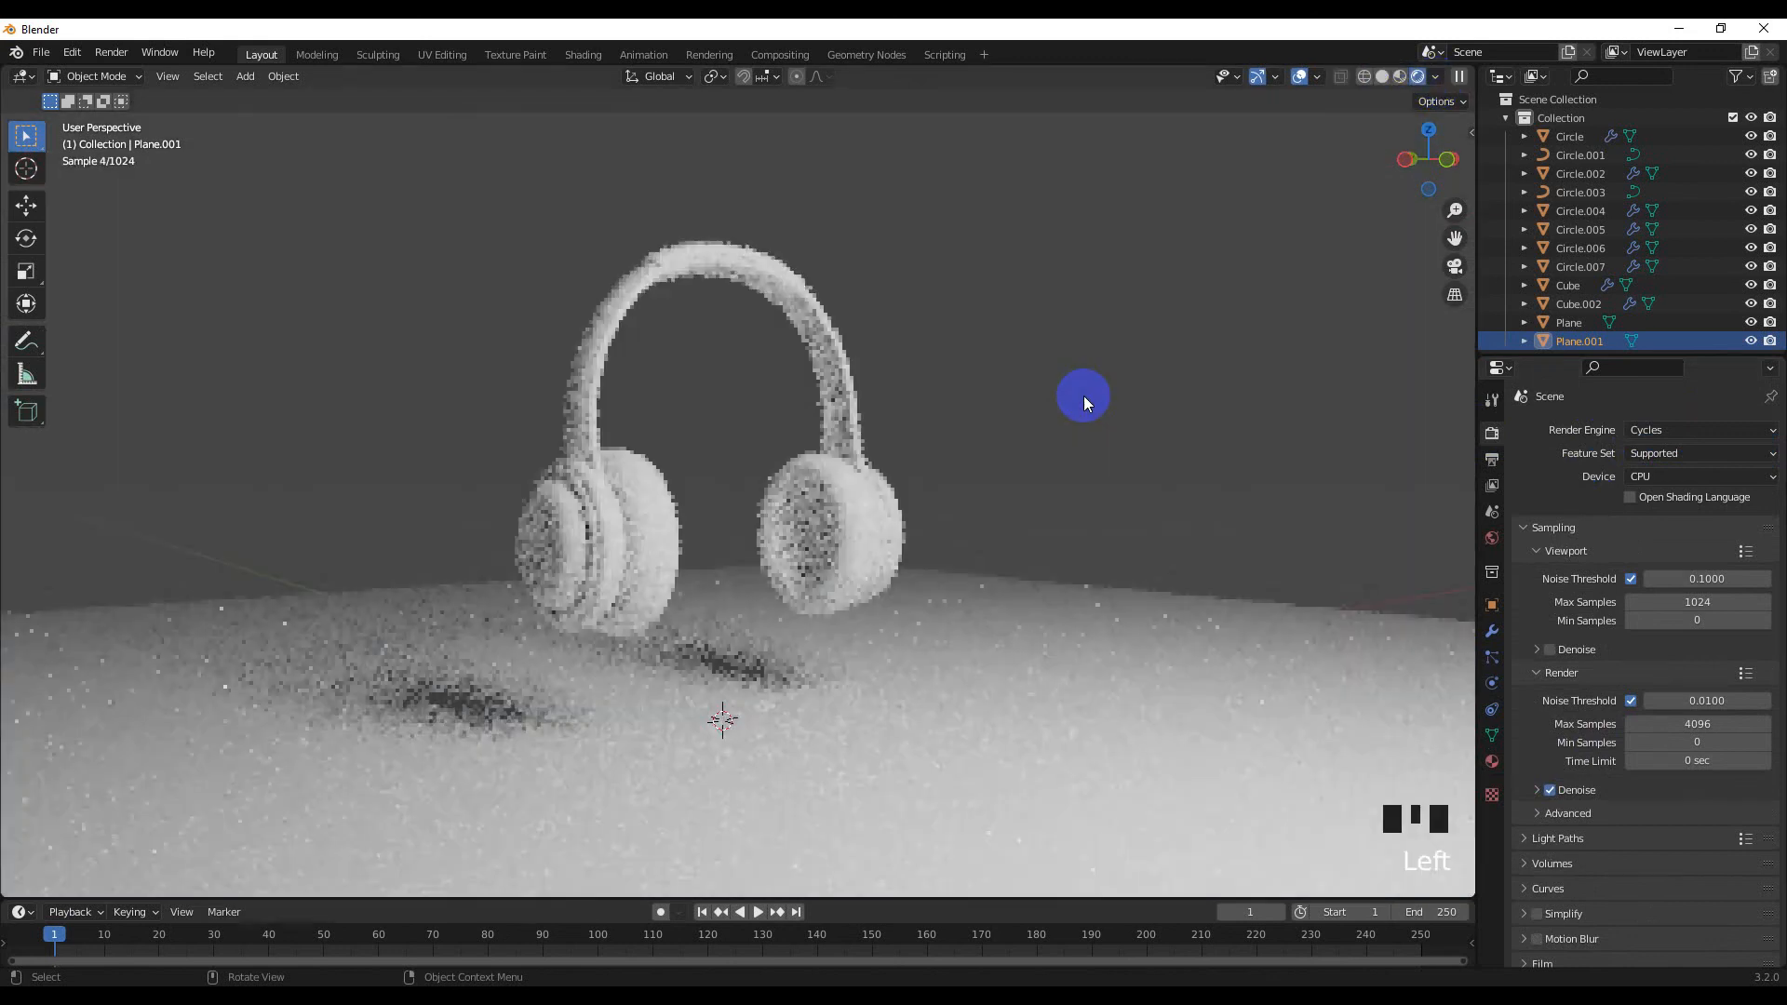
scroll(619, 471, up, 2)
Assign a new material with a light red base color to the left ear cushion
shift+middle_drag(619, 470, 693, 510)
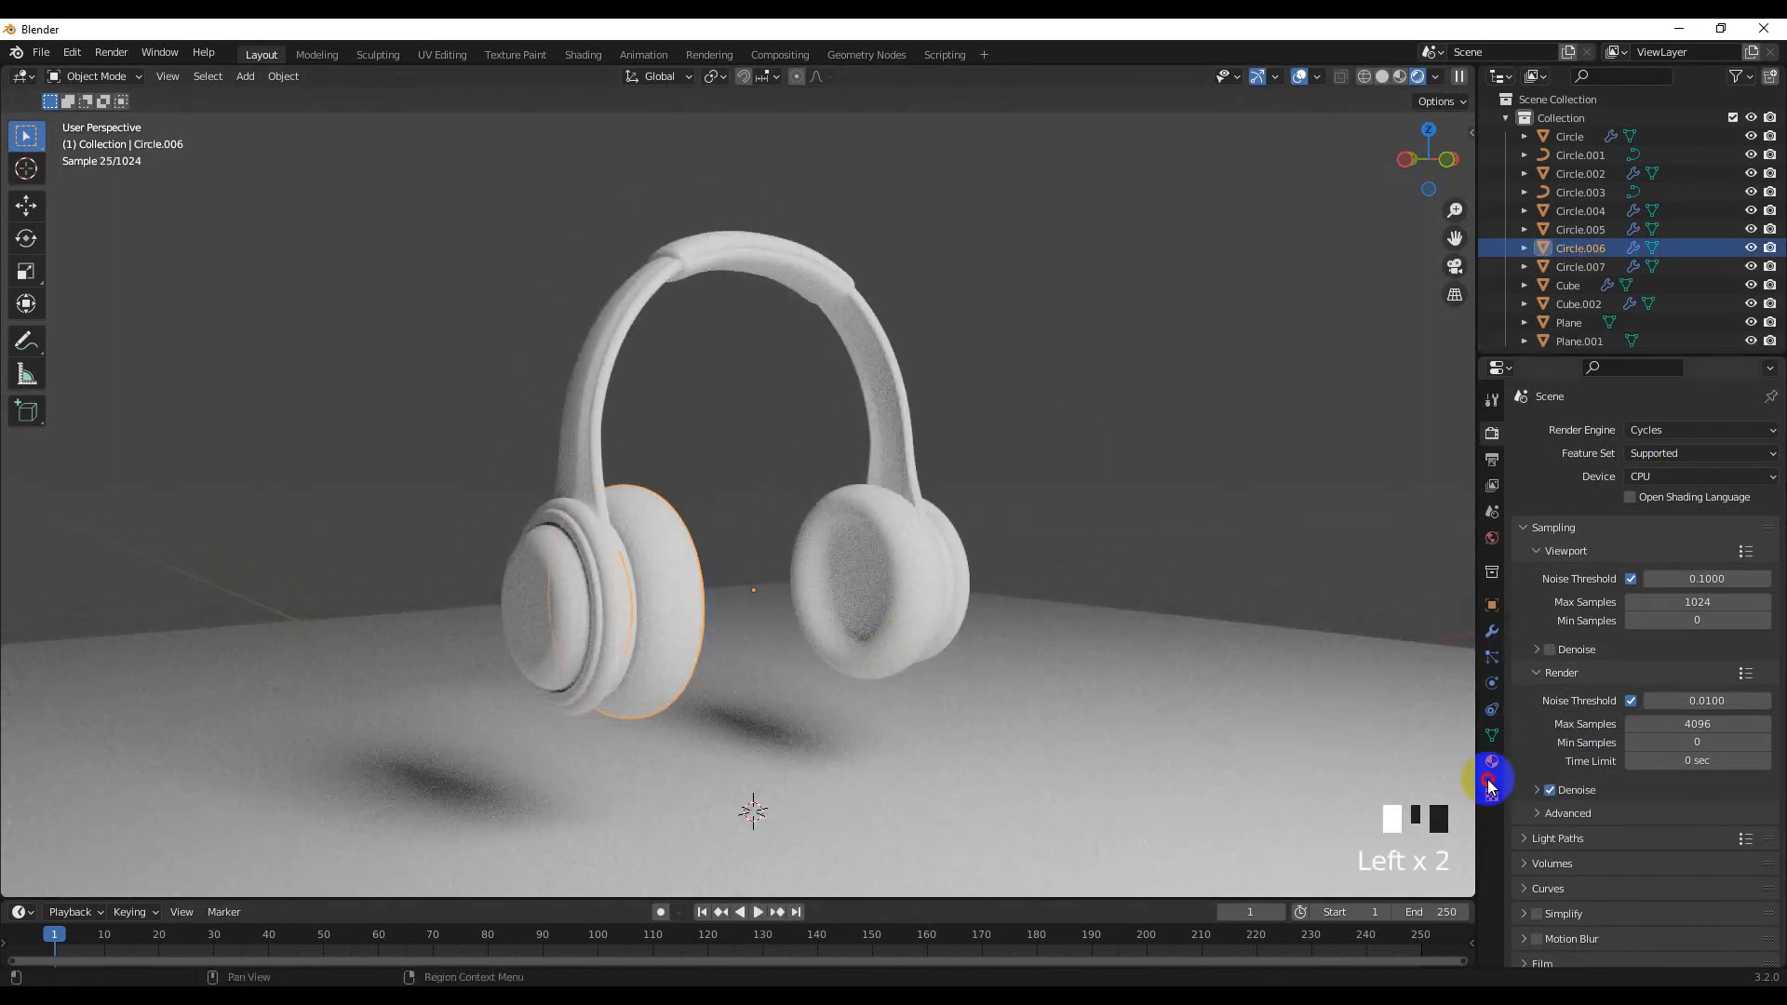
click(1490, 782)
click(1615, 511)
click(1692, 672)
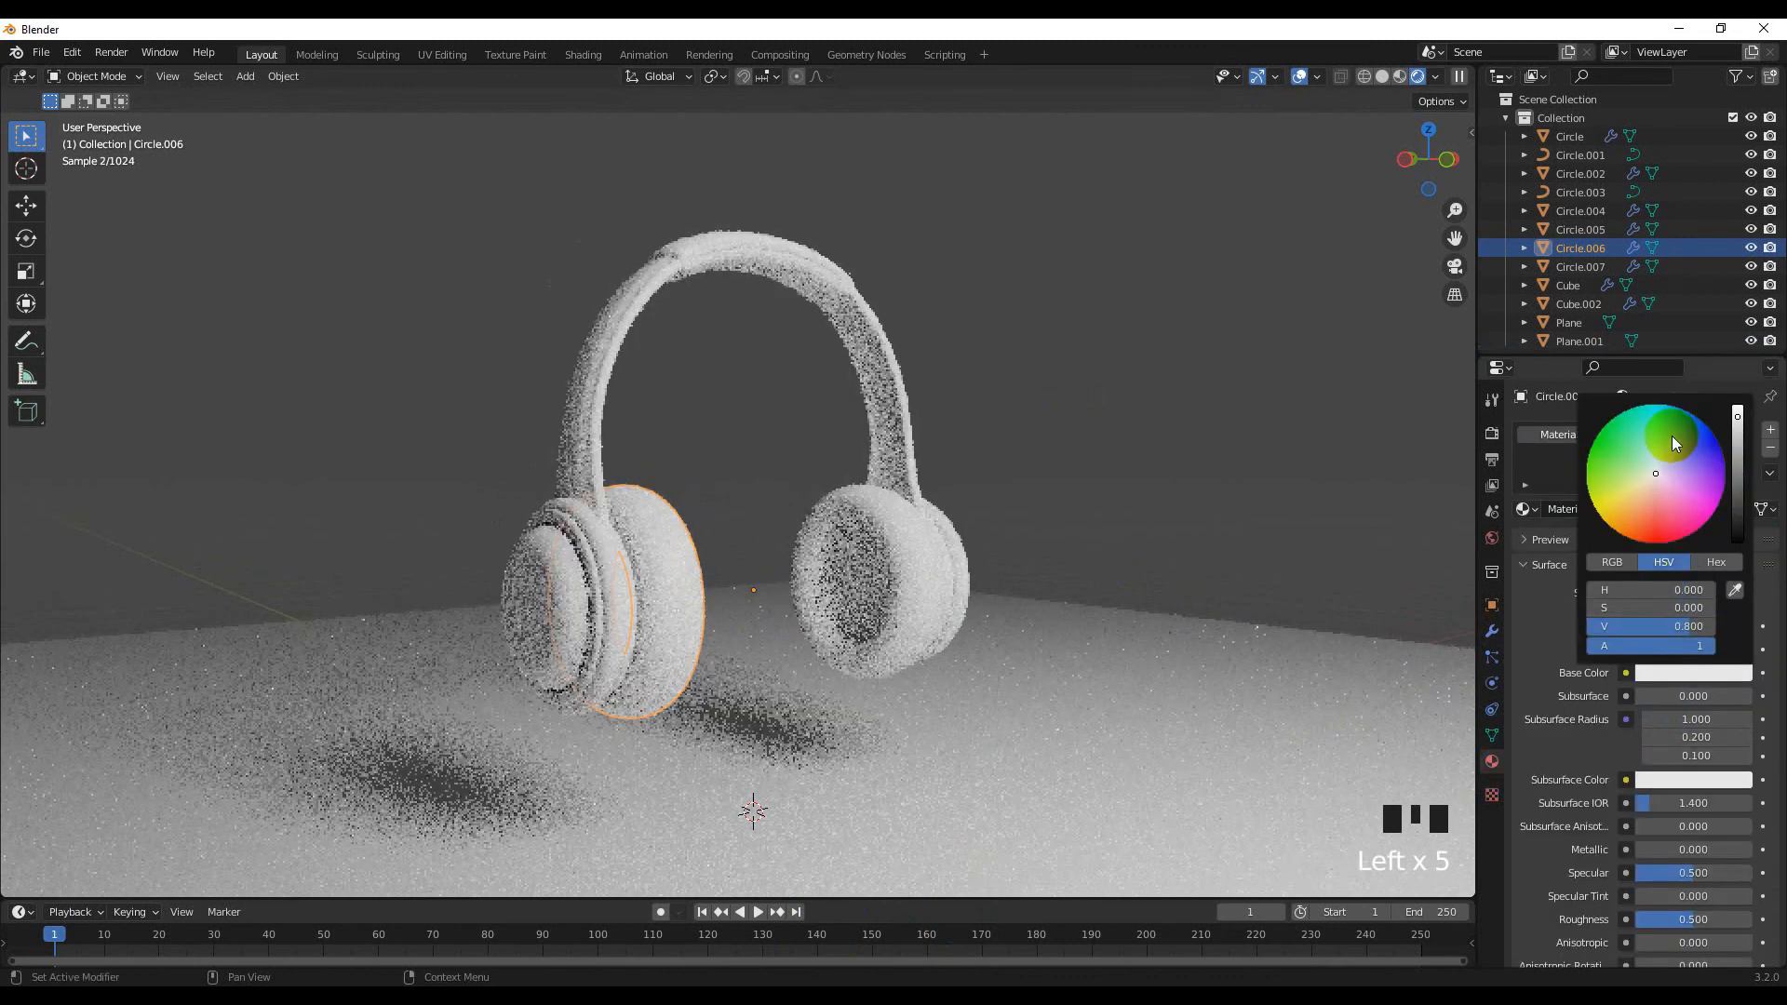
drag(1666, 523, 1659, 507)
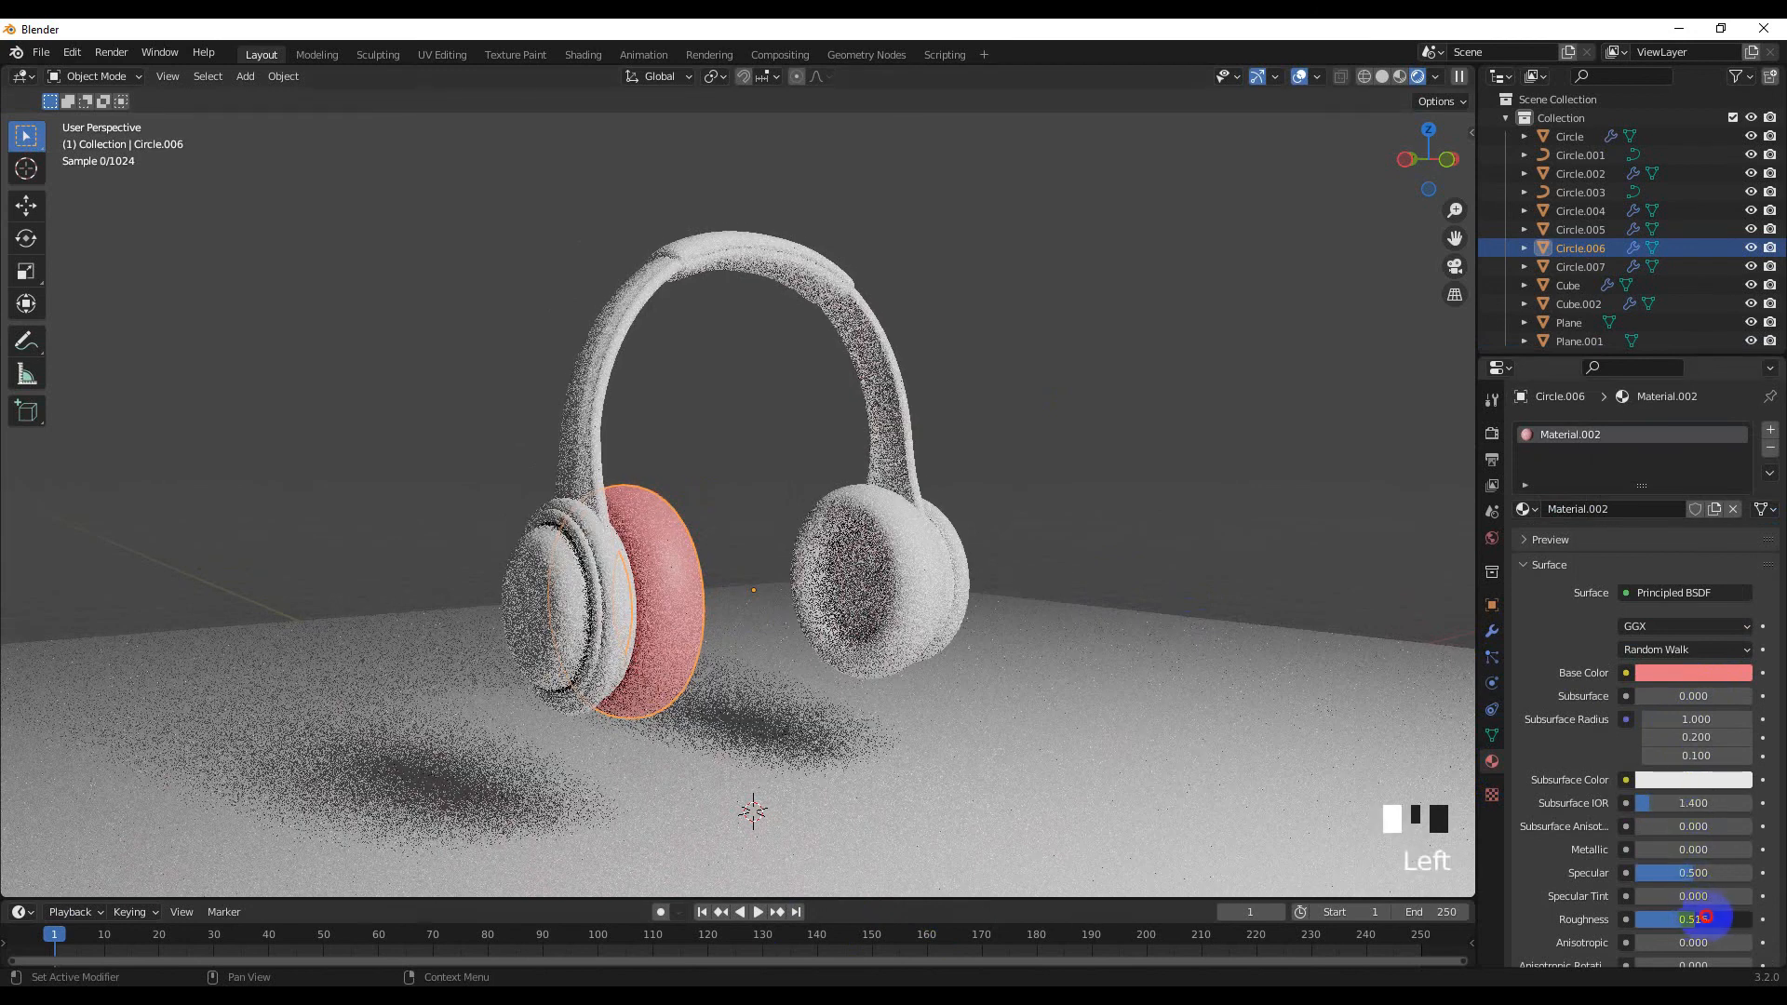
Finish the left ear cushion's material with roughness 0.634, a base color value of 1.000 and the name 1
drag(1706, 916, 1719, 917)
click(1692, 672)
click(1736, 410)
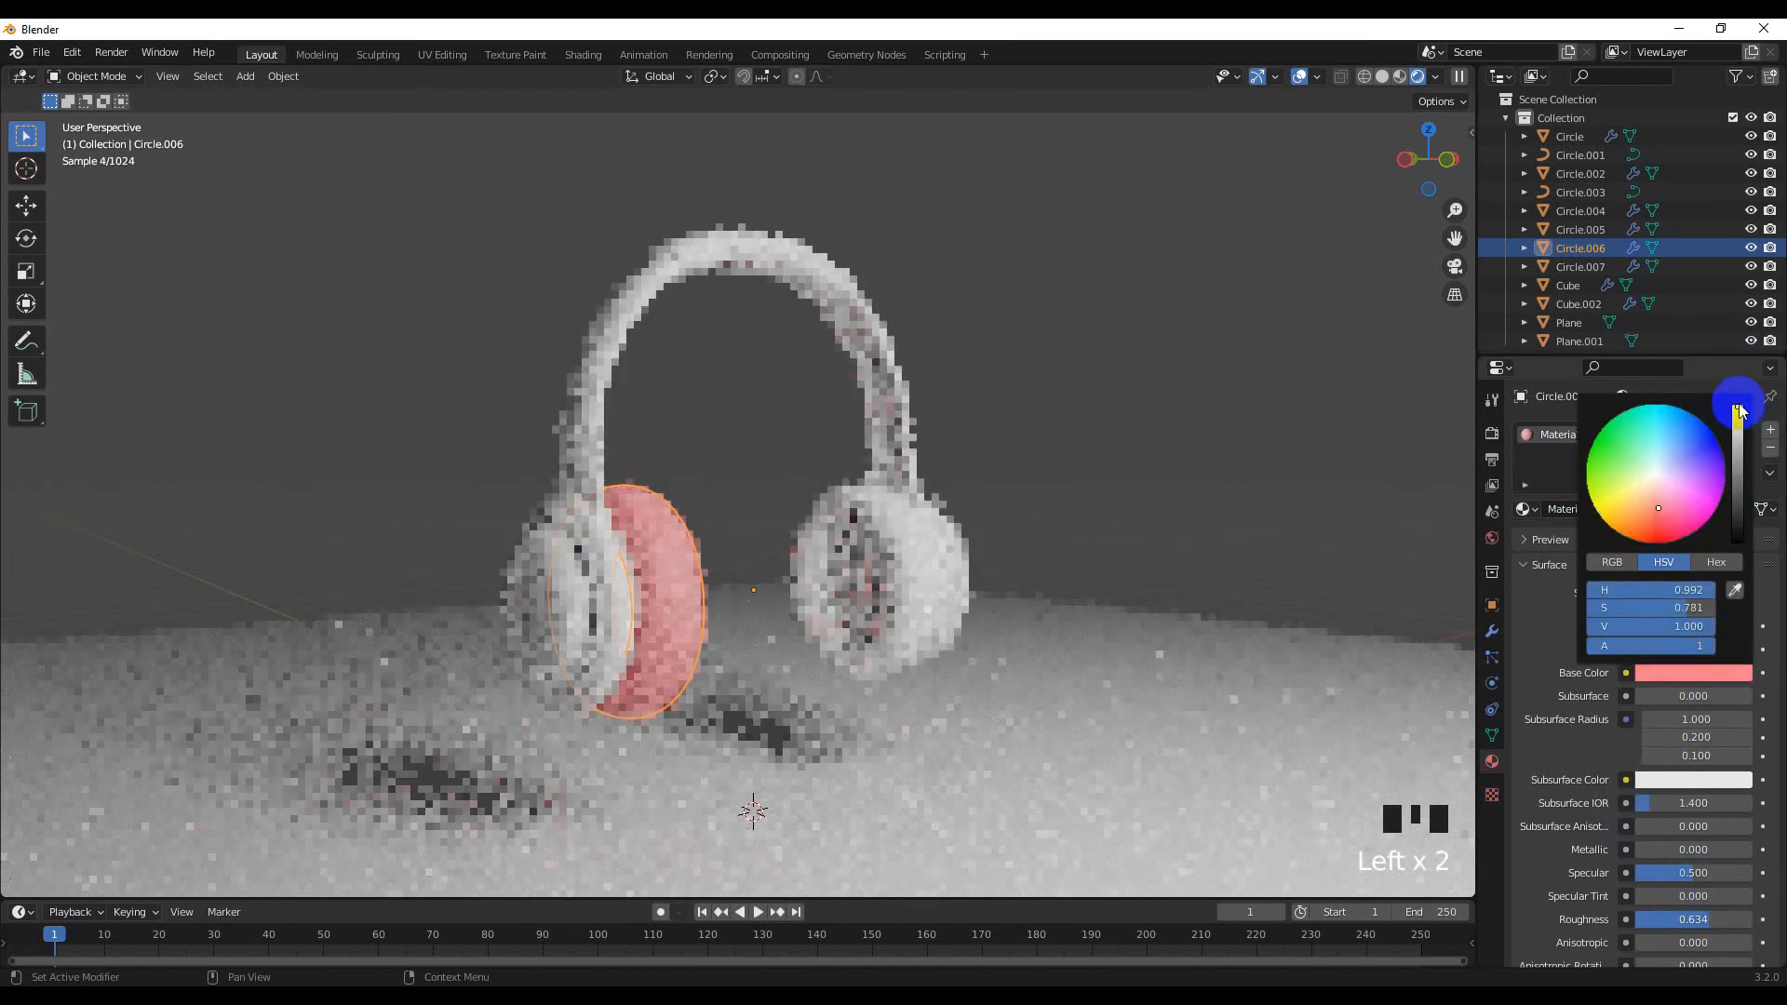
Assign the existing material 1 to the right ear cushion
click(925, 558)
click(1555, 488)
click(1180, 502)
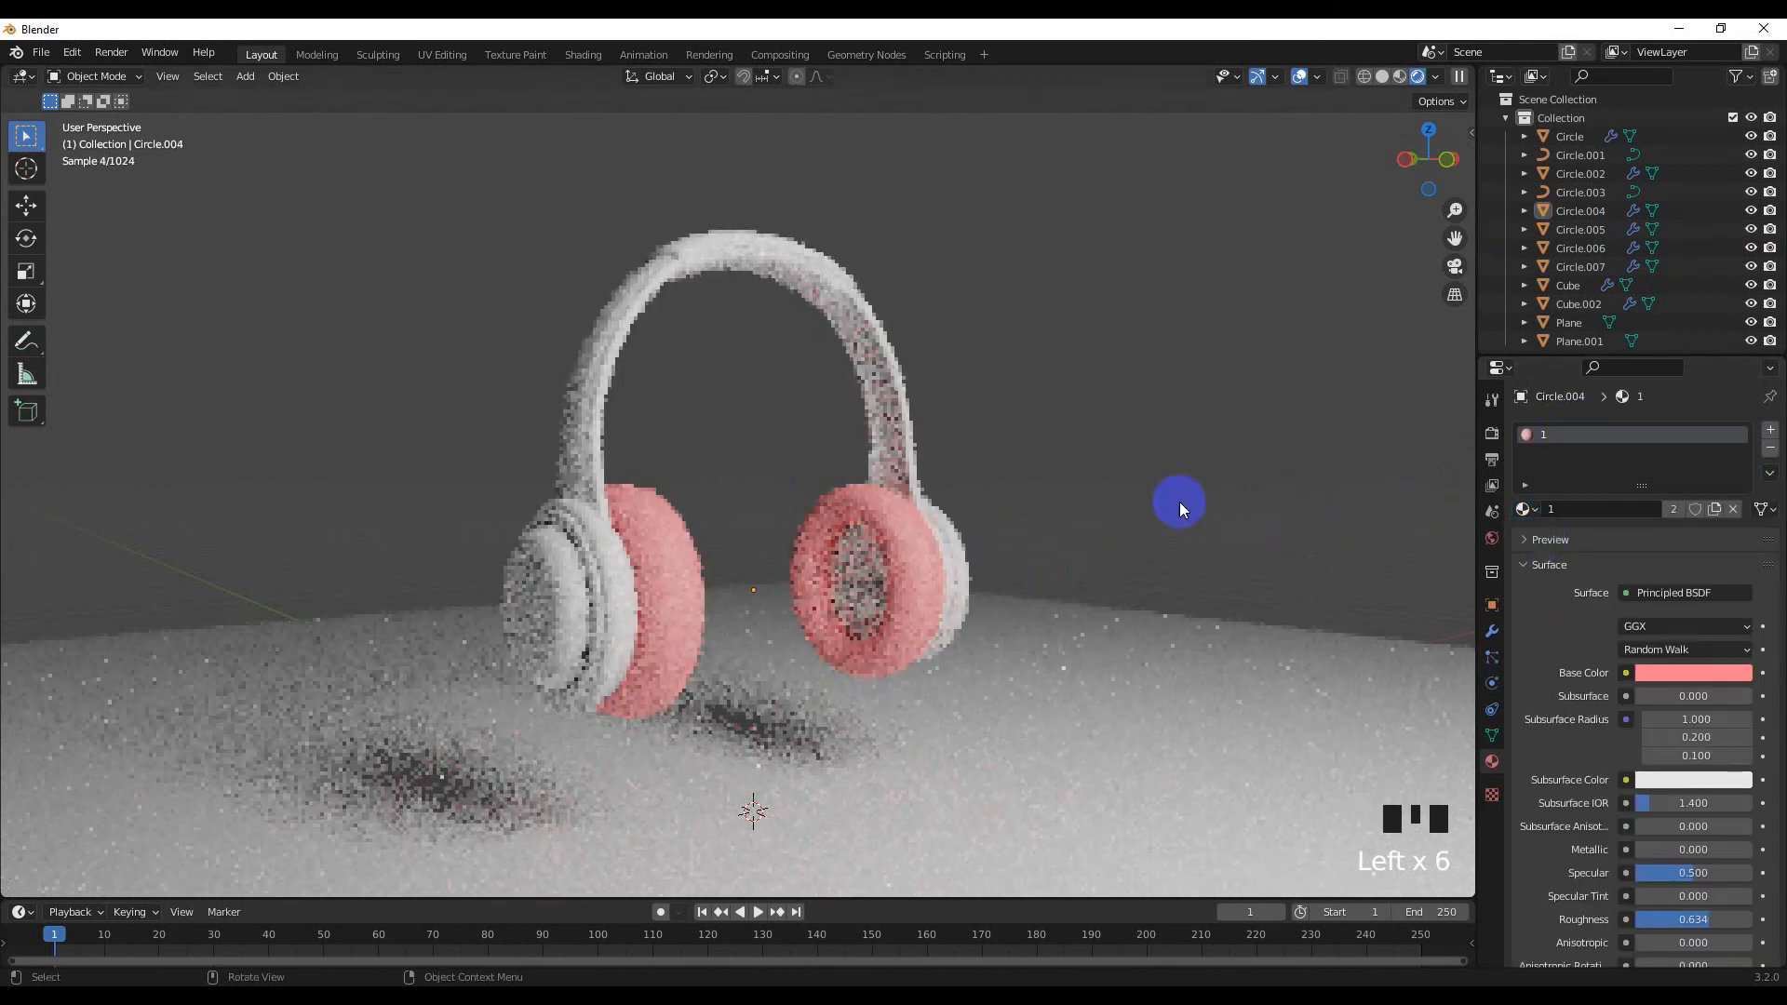
Give the left ear cup shell a new material with a saturated golden orange base color
click(707, 266)
click(1076, 385)
click(545, 595)
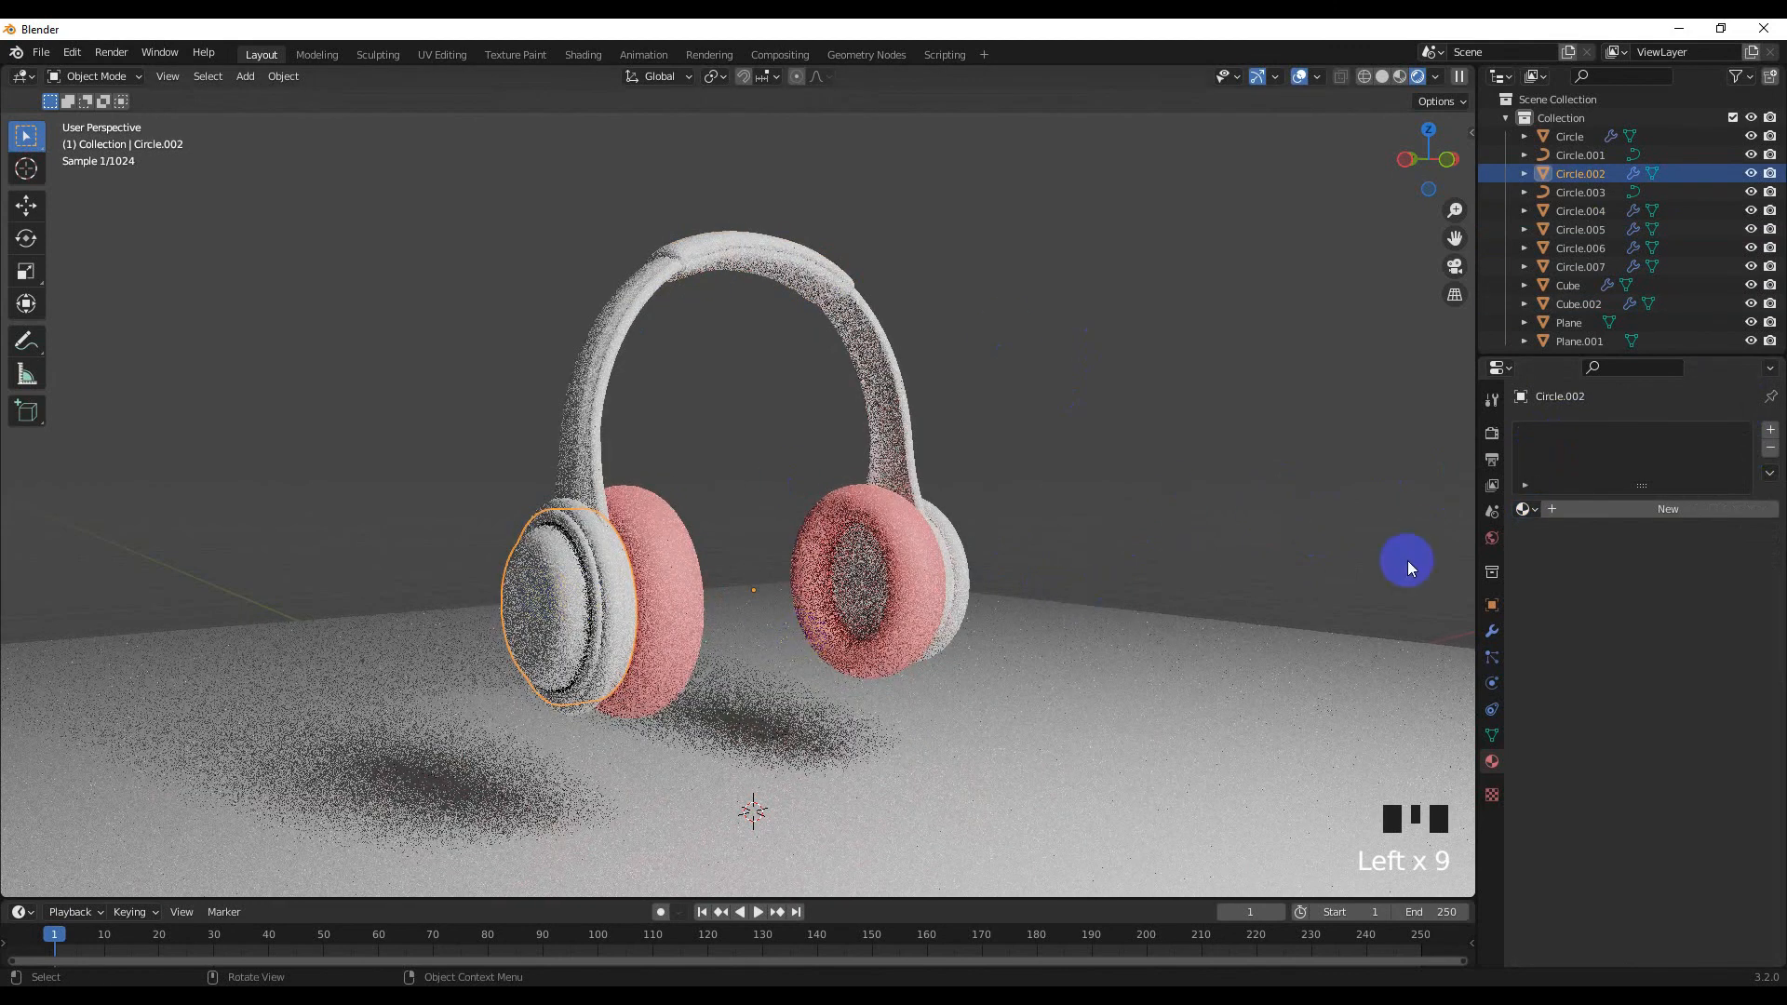
click(1645, 509)
click(1693, 672)
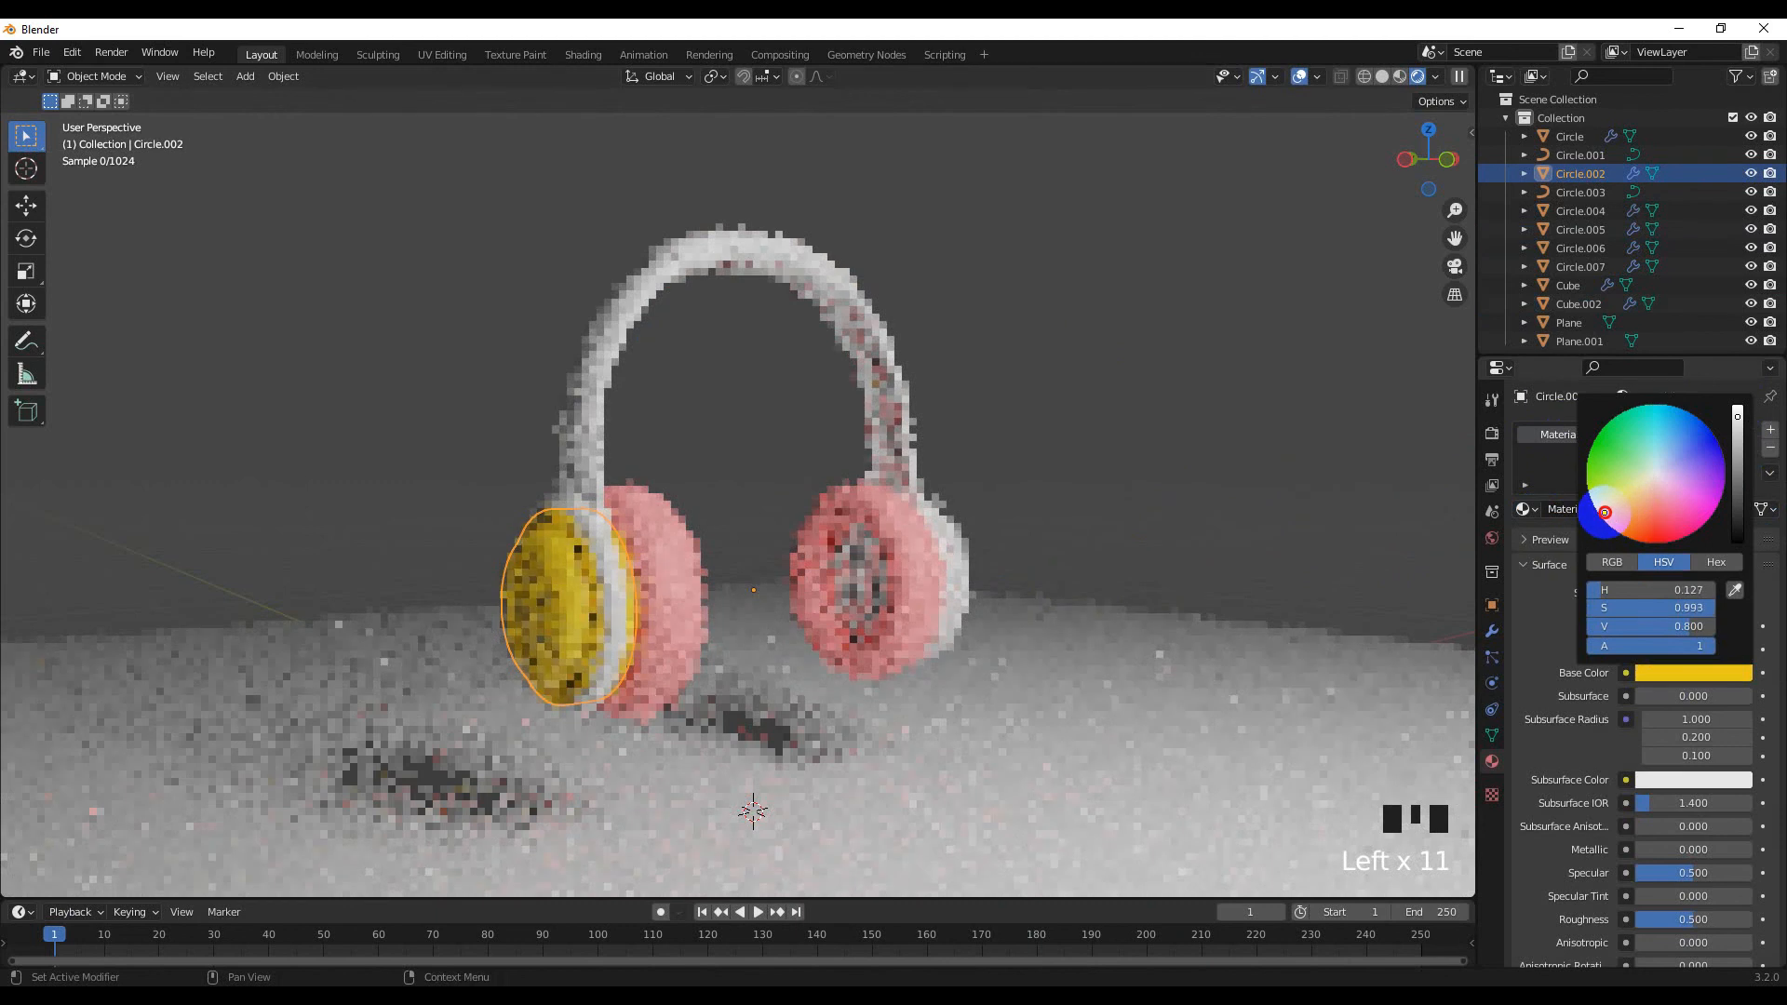
drag(1604, 512, 1611, 528)
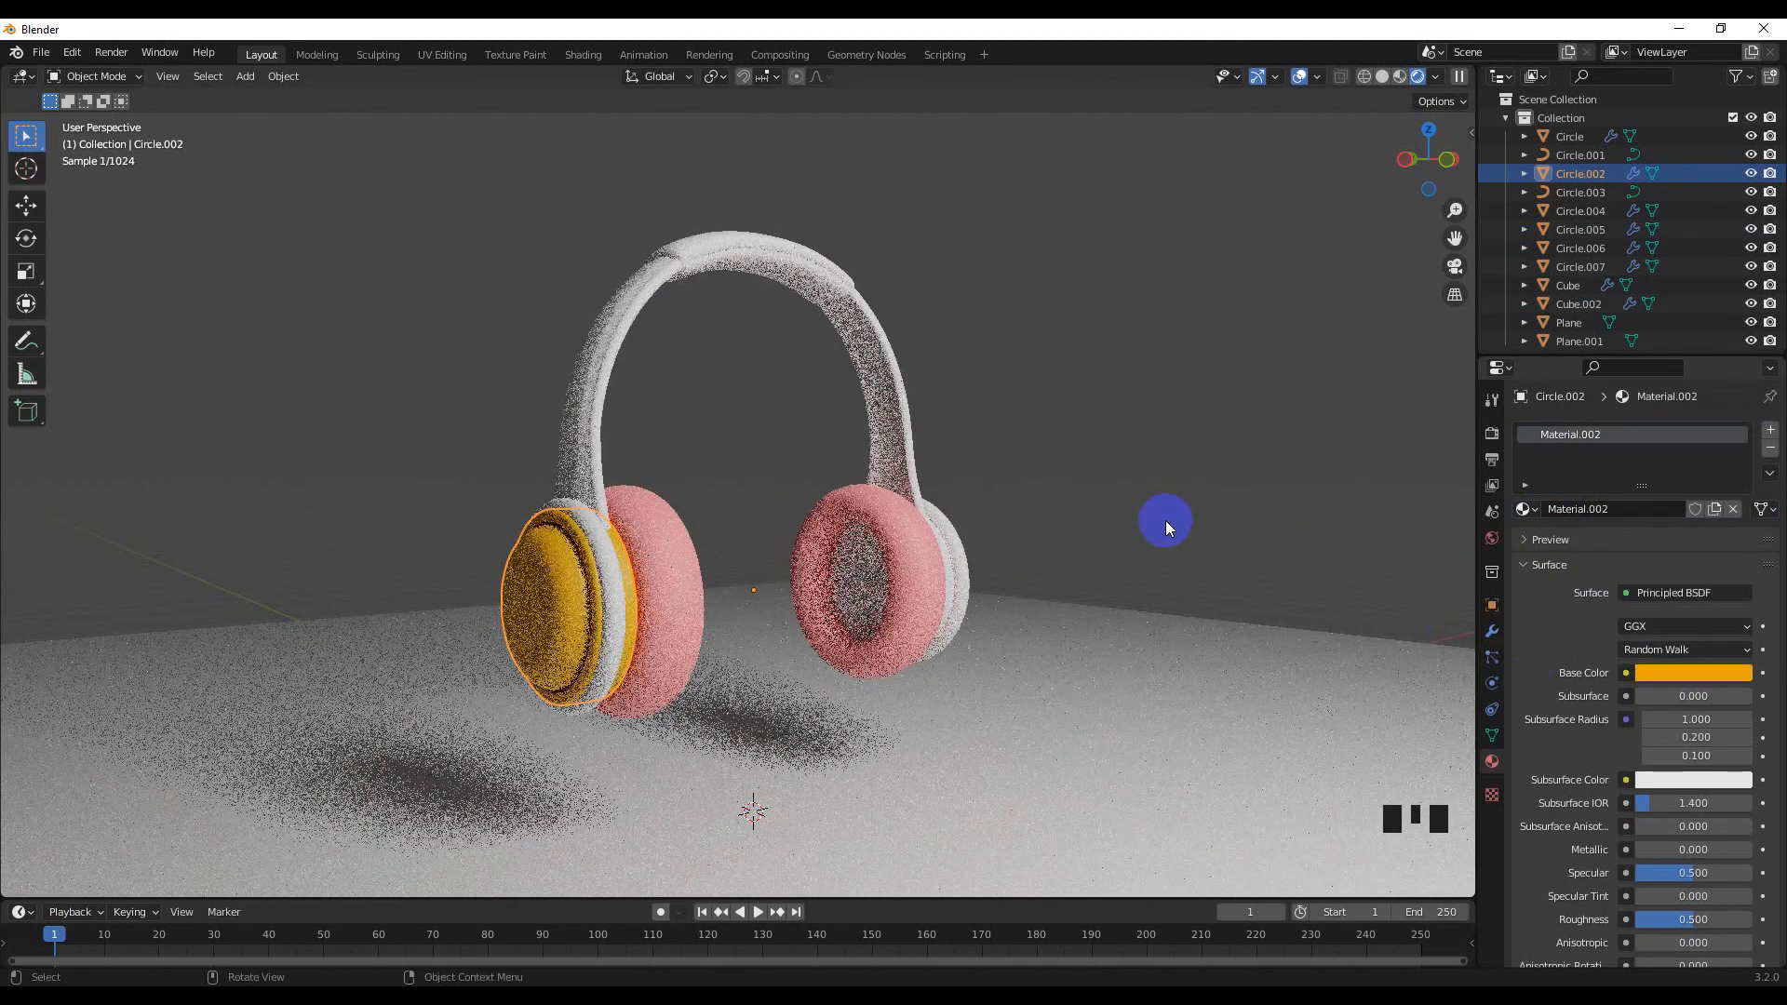
Set the ear cup material's roughness to 0.618, lighten its base color to a softer golden yellow, and rename it 2
drag(1693, 920, 1710, 924)
click(1689, 670)
click(1736, 410)
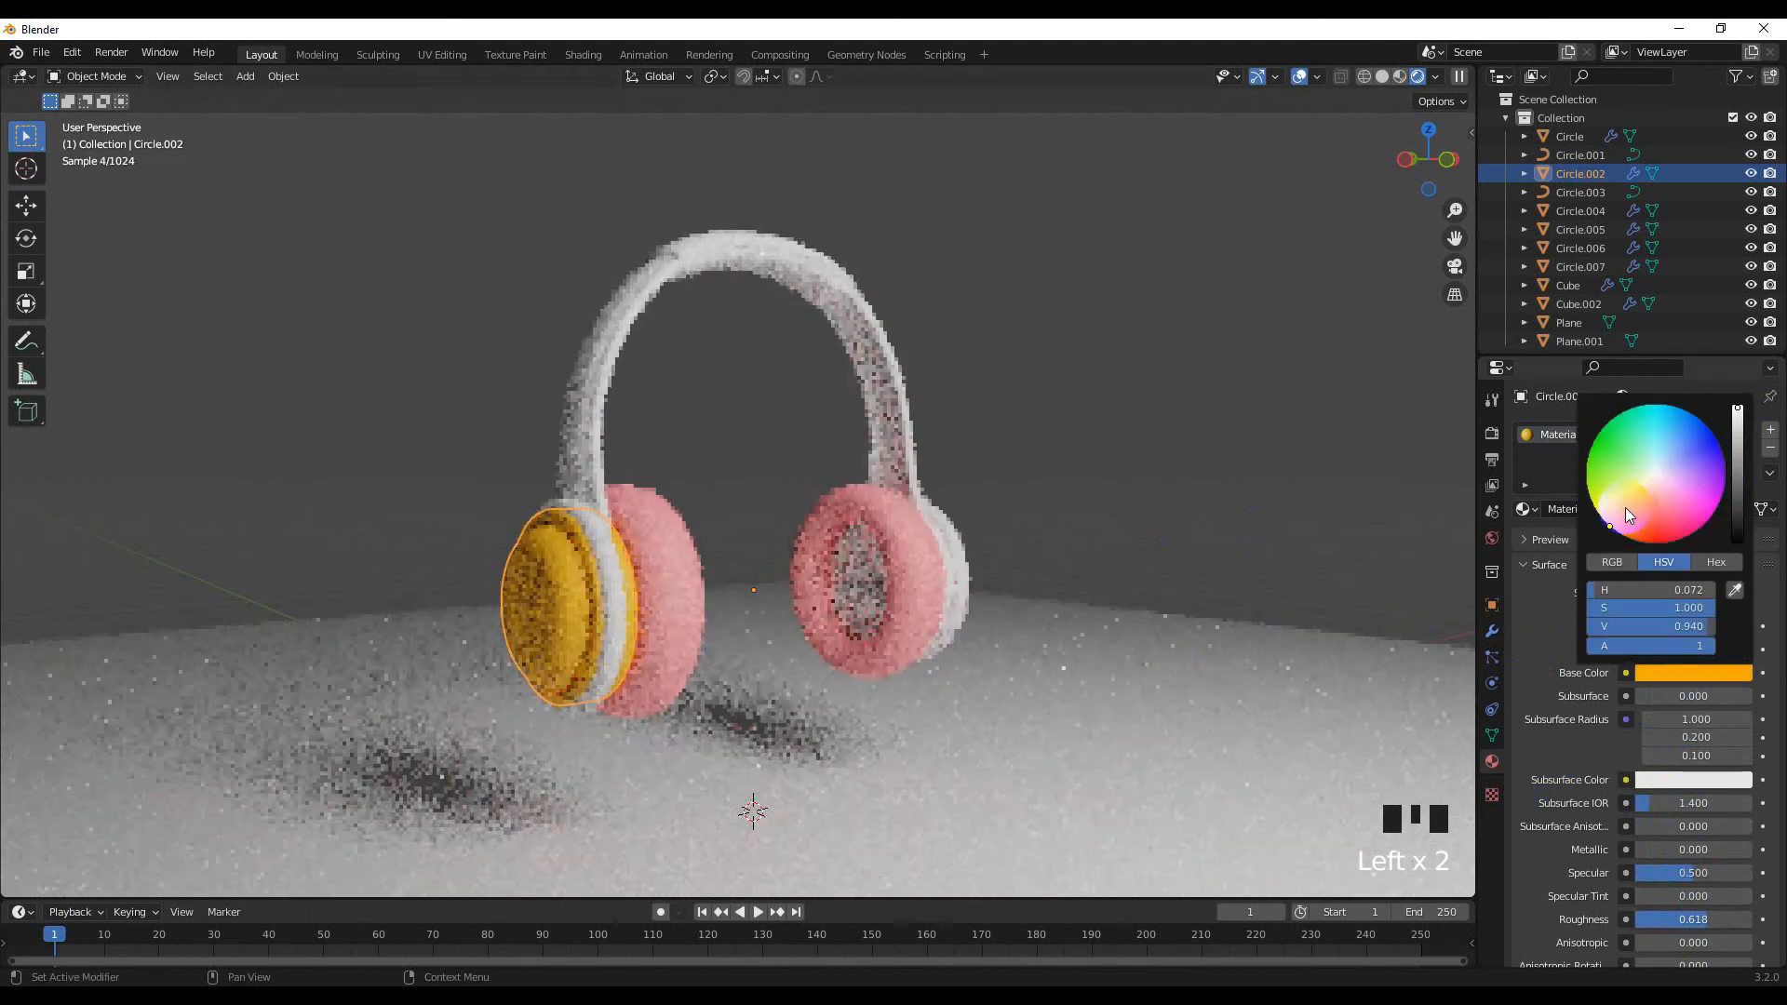
click(705, 269)
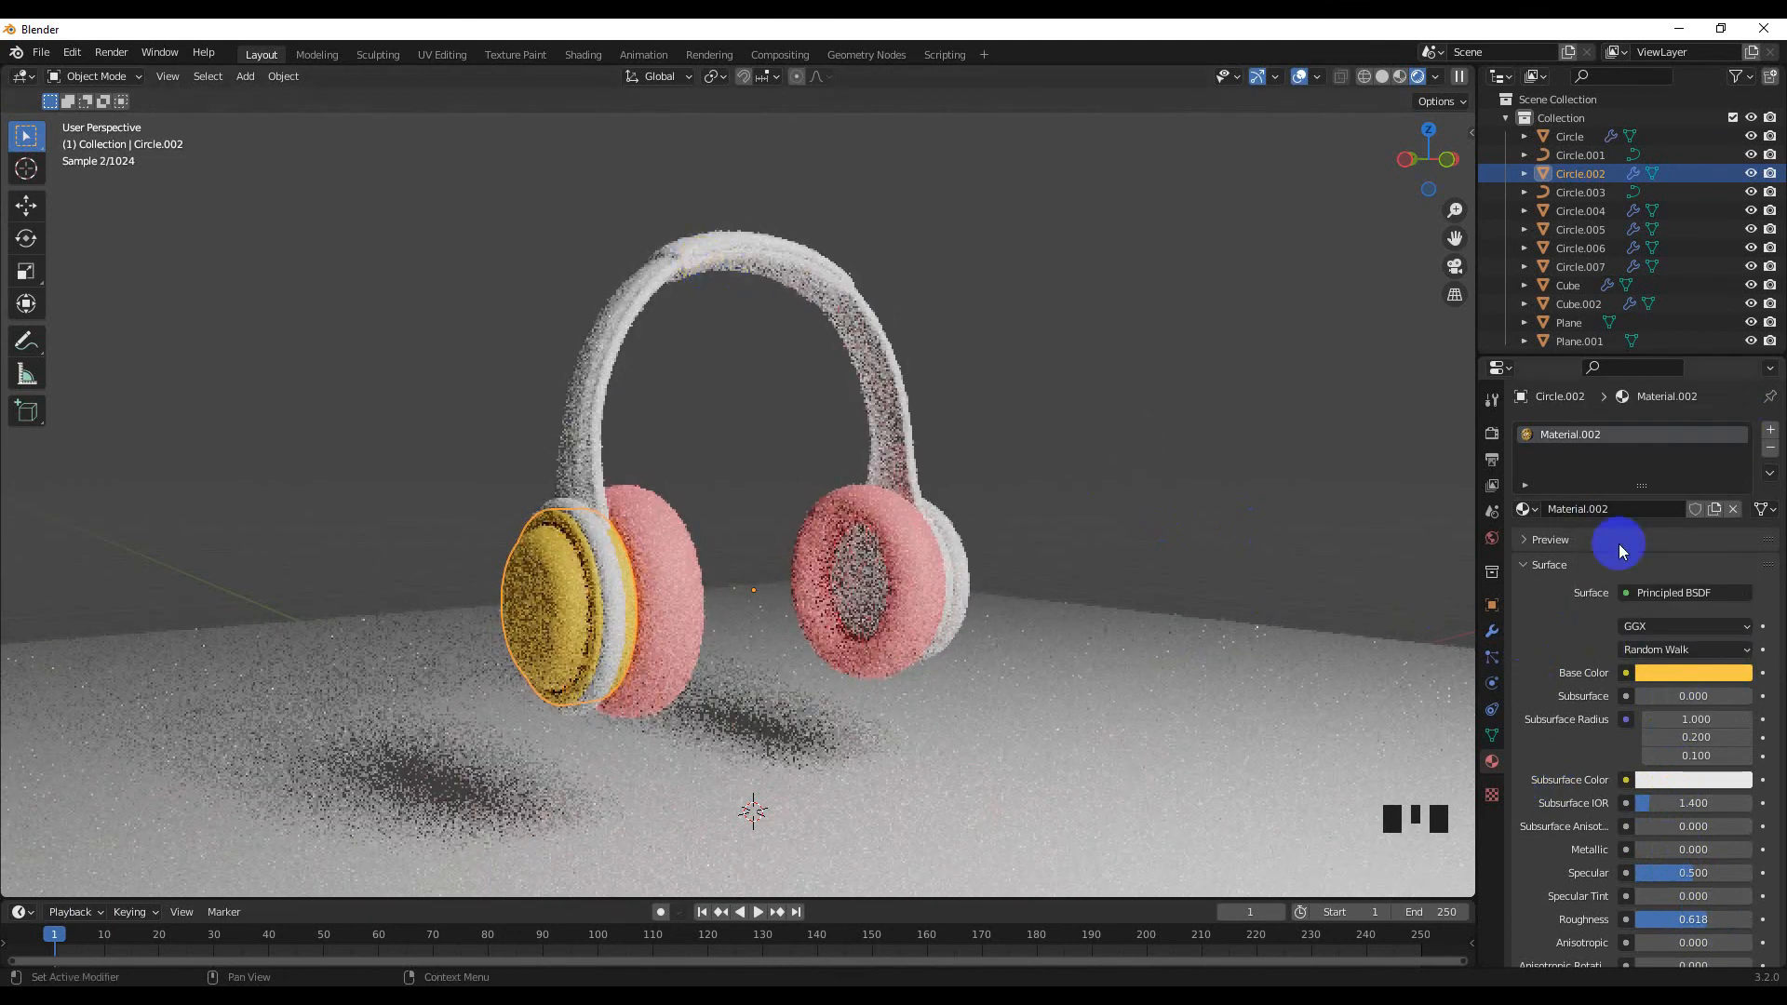
double_click(1573, 435)
click(1421, 501)
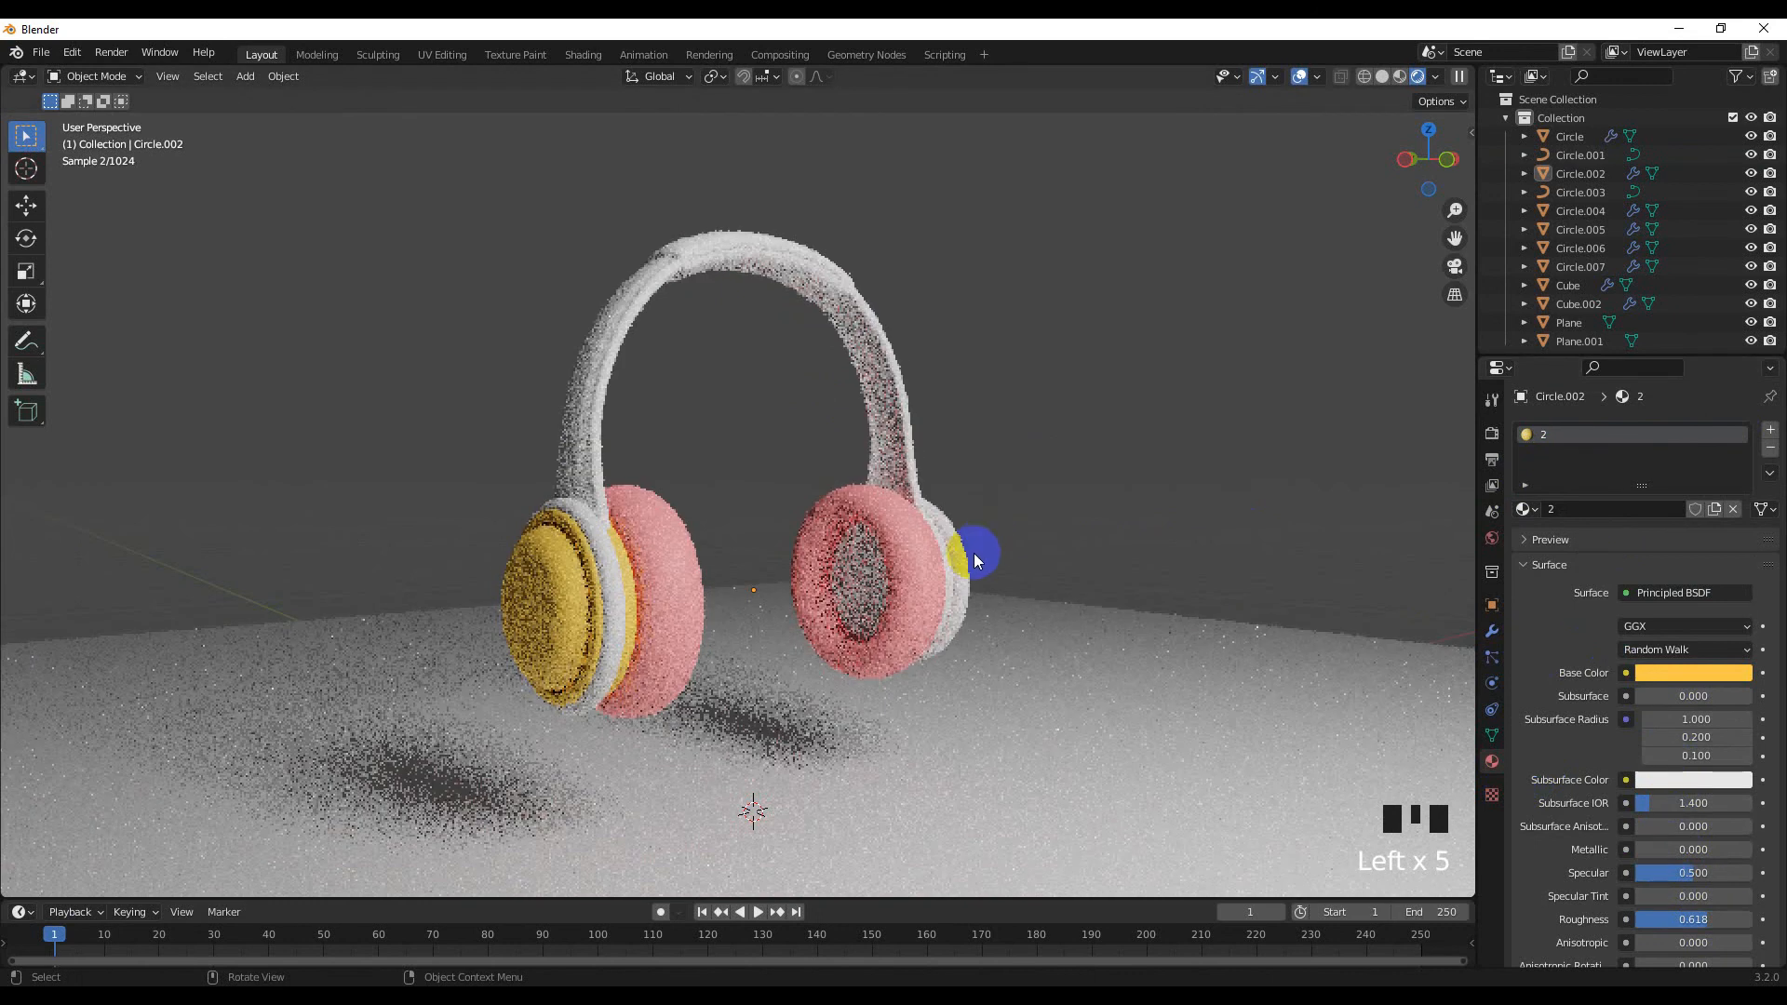
Assign the existing material 2 to the right ear cup shell
middle_drag(973, 554, 916, 553)
click(930, 556)
click(987, 562)
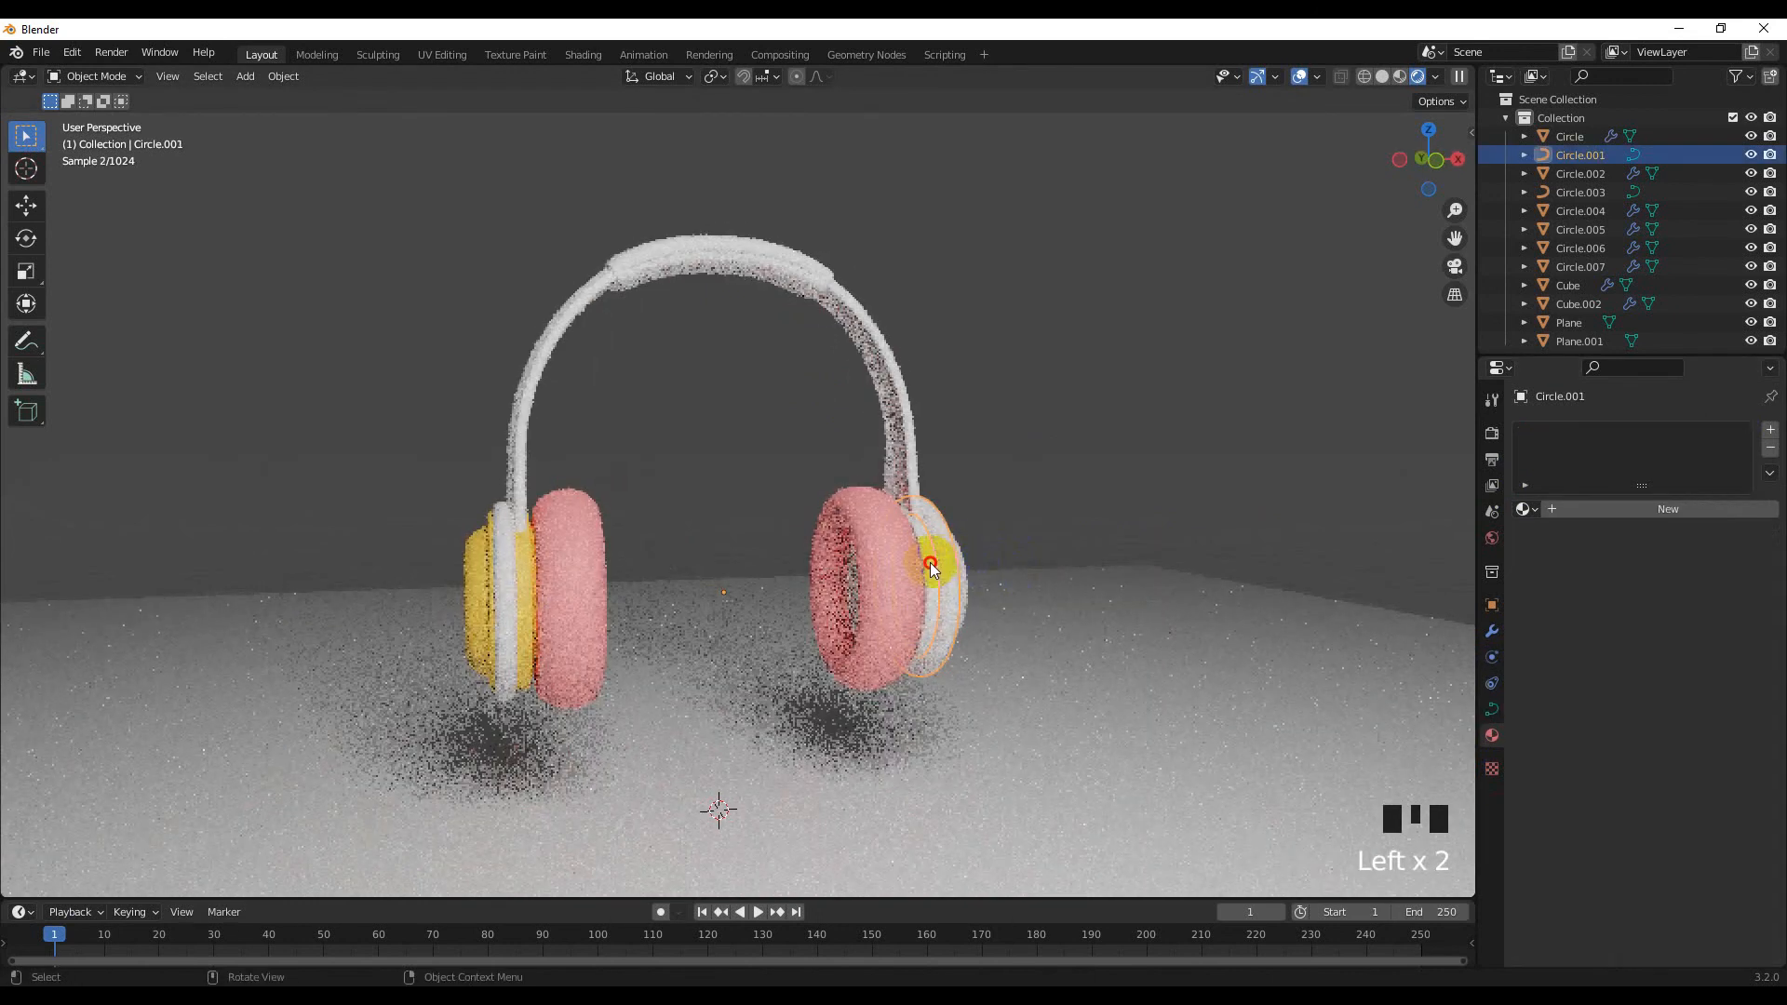
click(1526, 509)
click(1545, 546)
Assign the existing material 2 to the pad on top of the headband
click(798, 269)
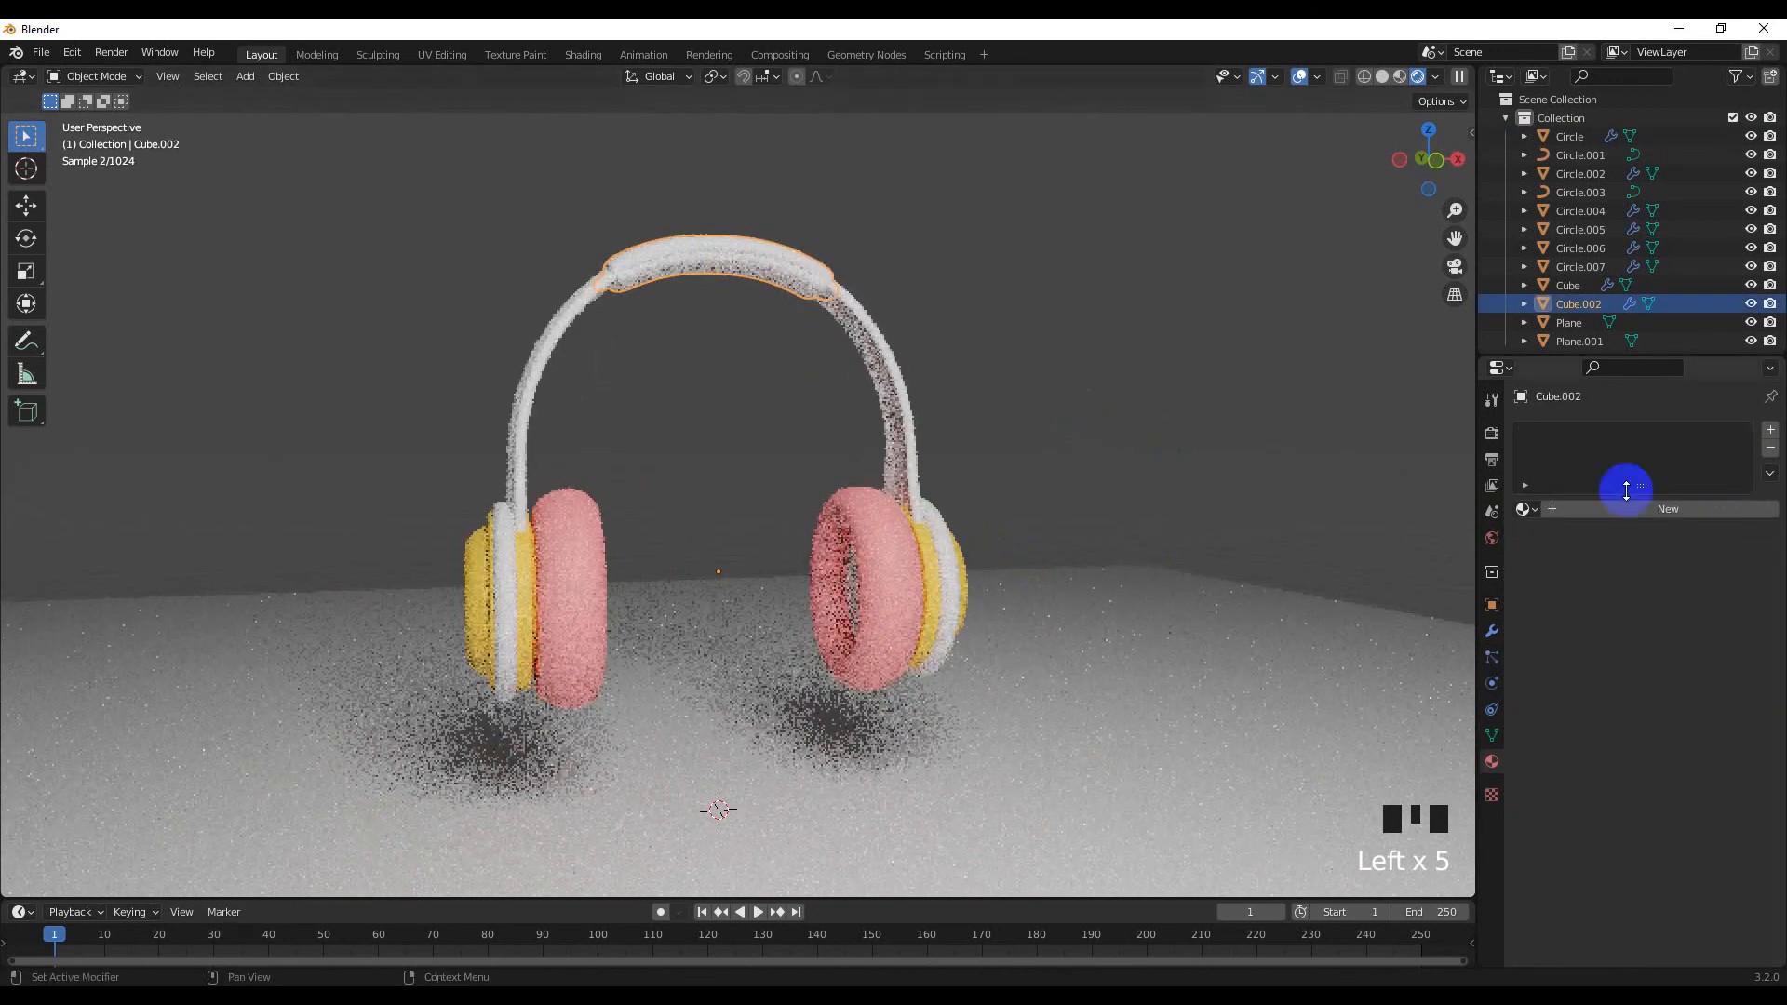
click(1526, 509)
click(1544, 546)
Assign the existing material 2 to the inner discs inside both ear cushions
middle_drag(1158, 474, 967, 540)
click(904, 577)
click(1522, 509)
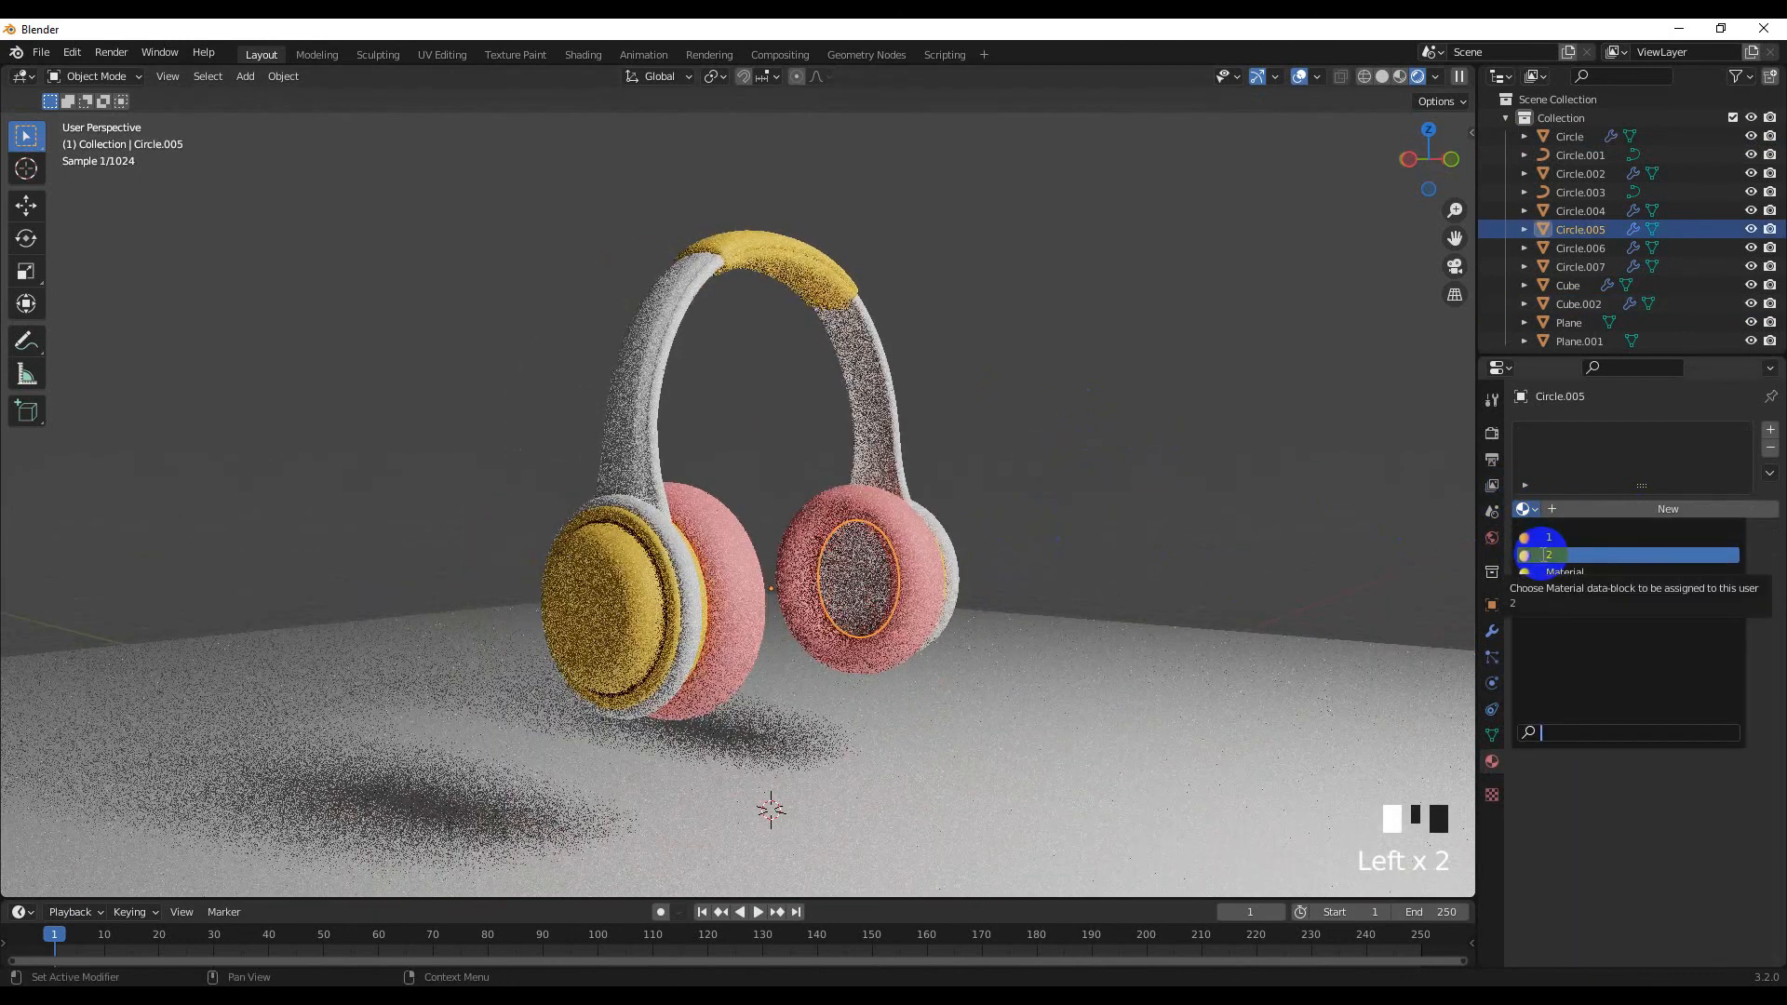
click(1545, 547)
middle_drag(977, 651, 587, 572)
click(584, 571)
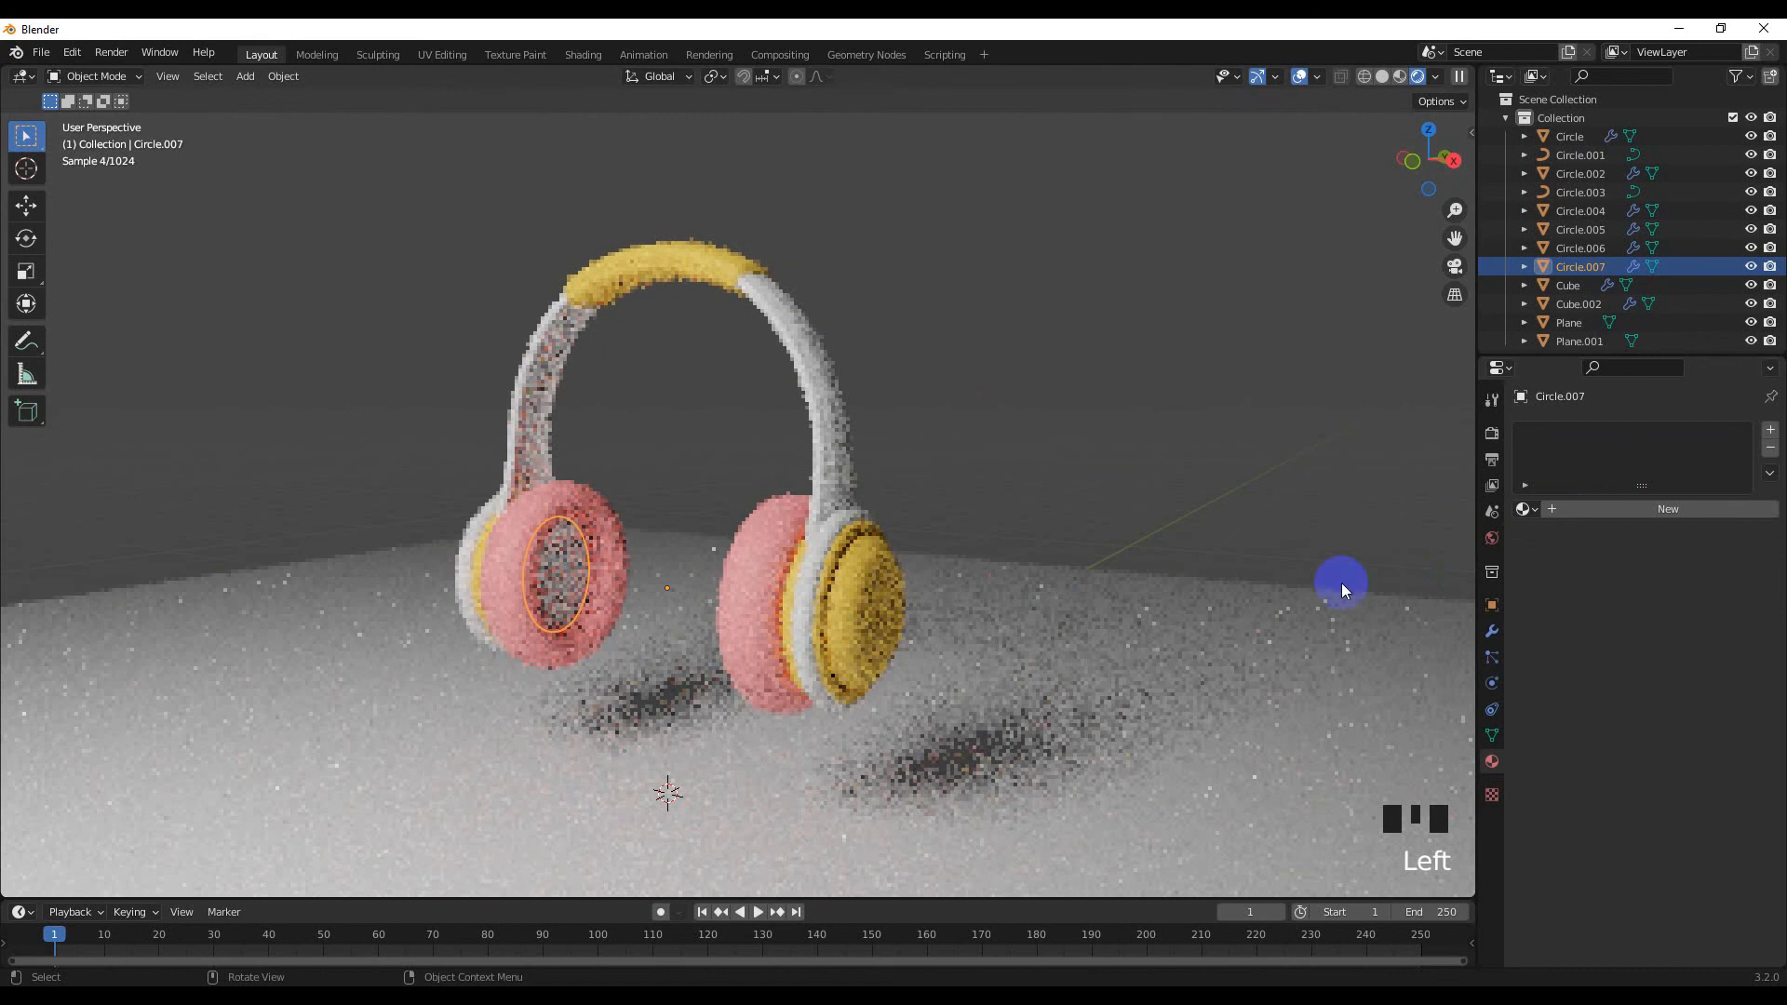
click(1522, 509)
click(1546, 555)
click(1075, 461)
Display the viewport in Material Preview shading and view the headphones from the front
mouse_move(1074, 461)
middle_down()
mouse_move(962, 514)
mouse_move(1075, 473)
mouse_move(837, 500)
mouse_move(1055, 498)
middle_up()
click(1075, 473)
click(1396, 82)
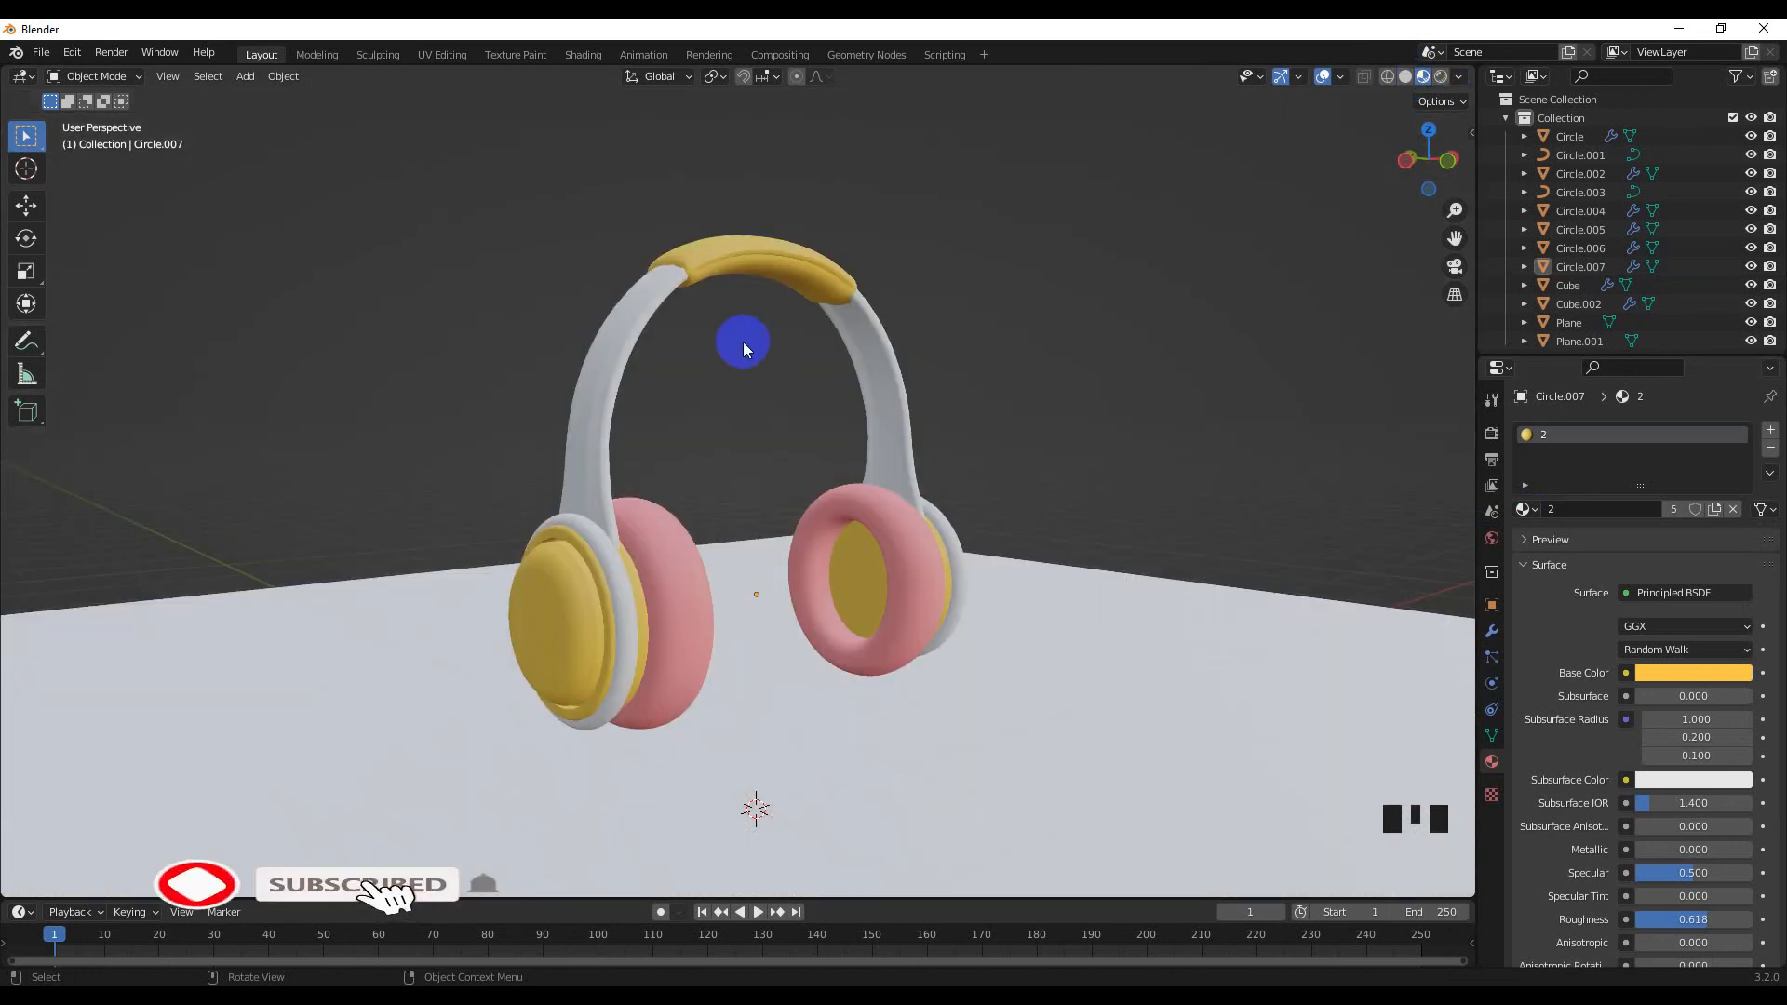
middle_drag(738, 339, 686, 338)
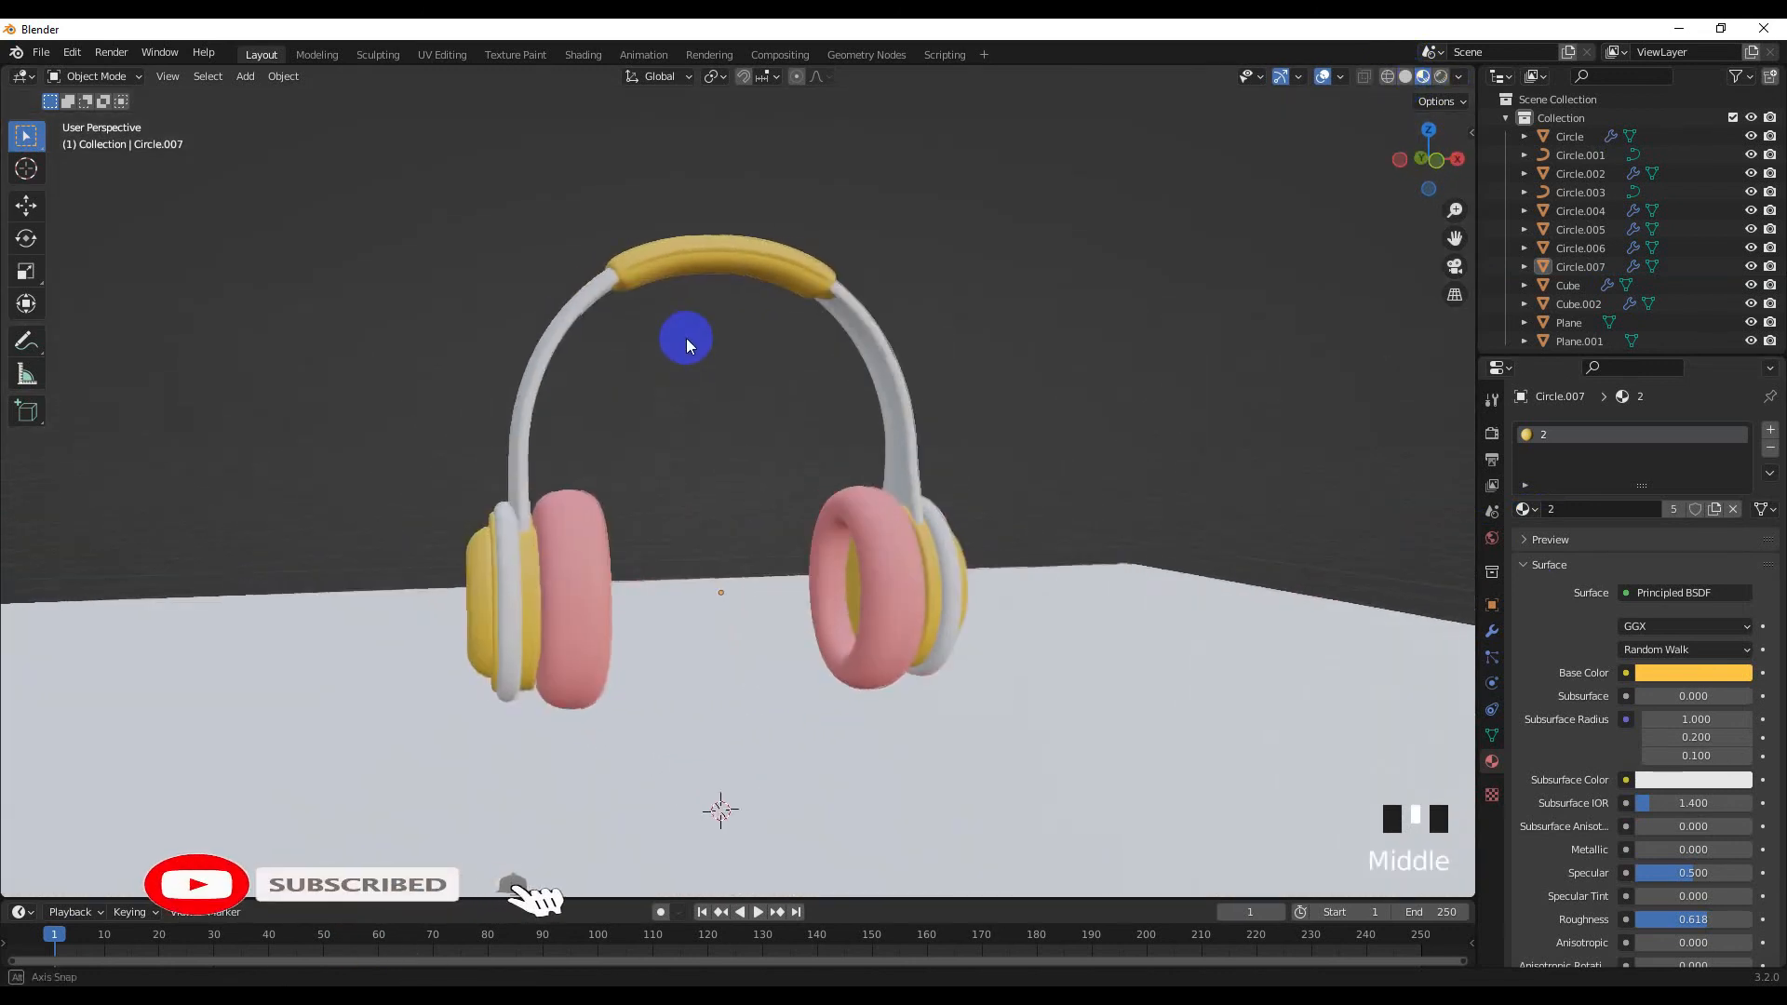
Give the headband a new material with a near-white base color and a roughness of 0.193
click(577, 329)
middle_drag(577, 327, 506, 333)
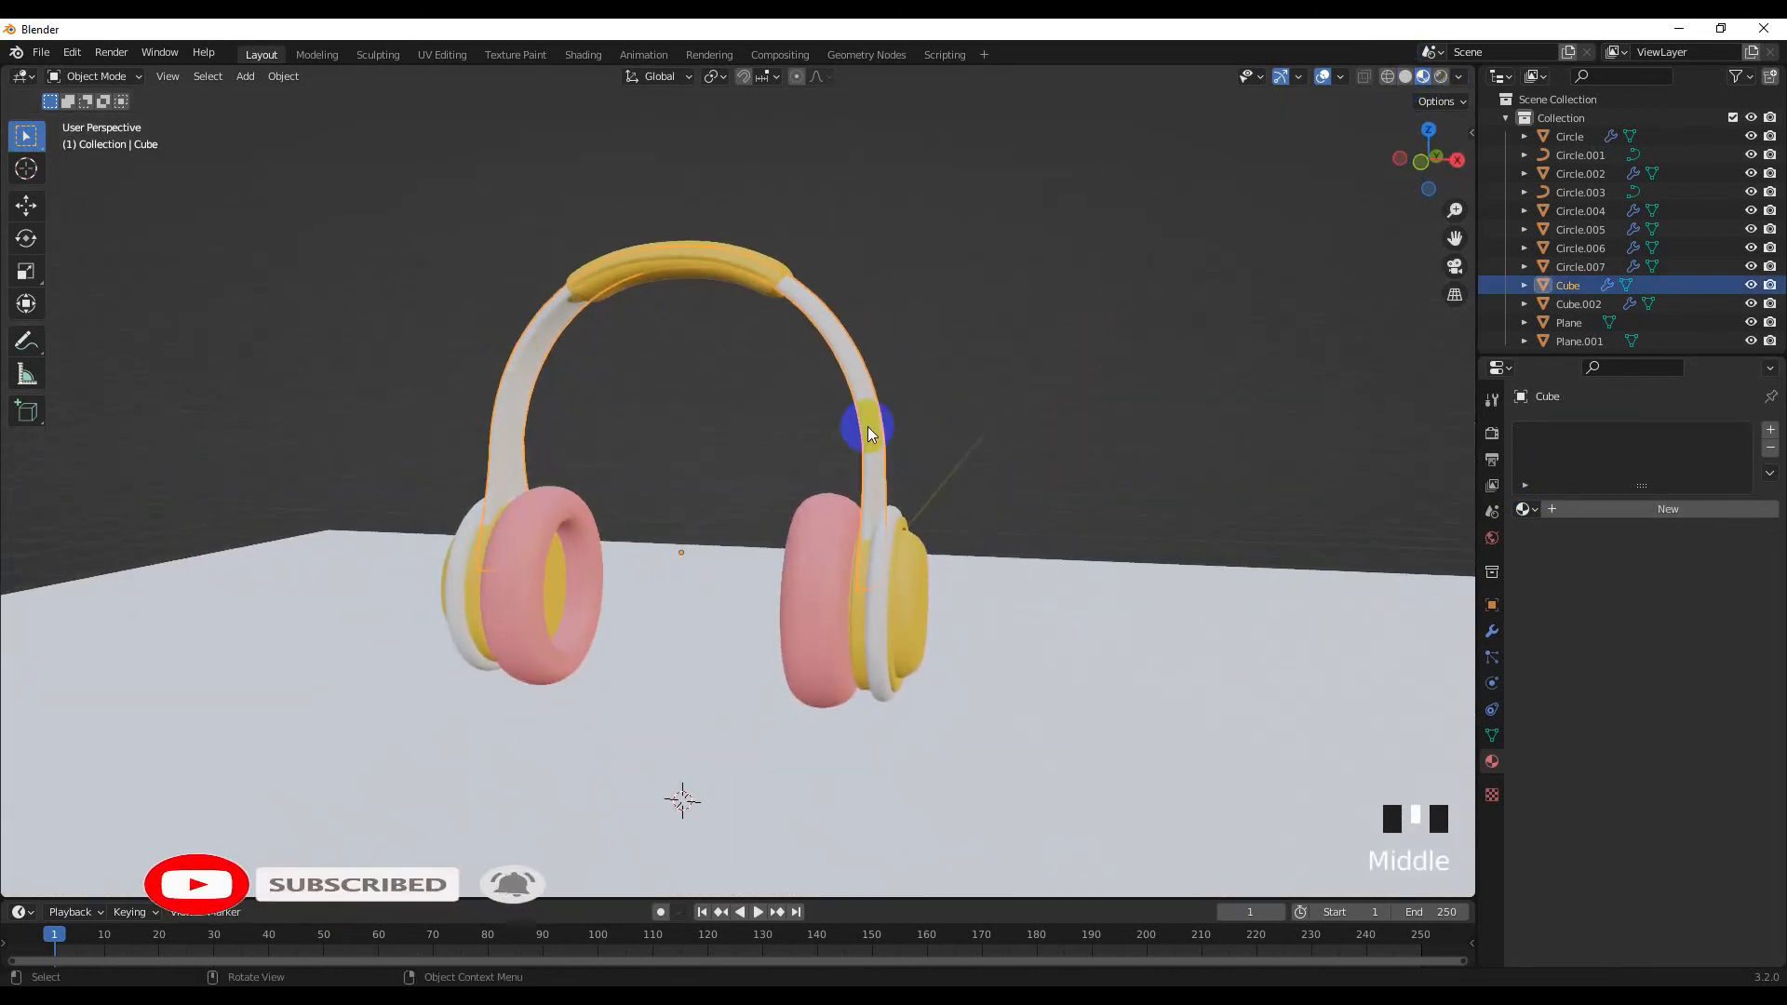
click(1655, 508)
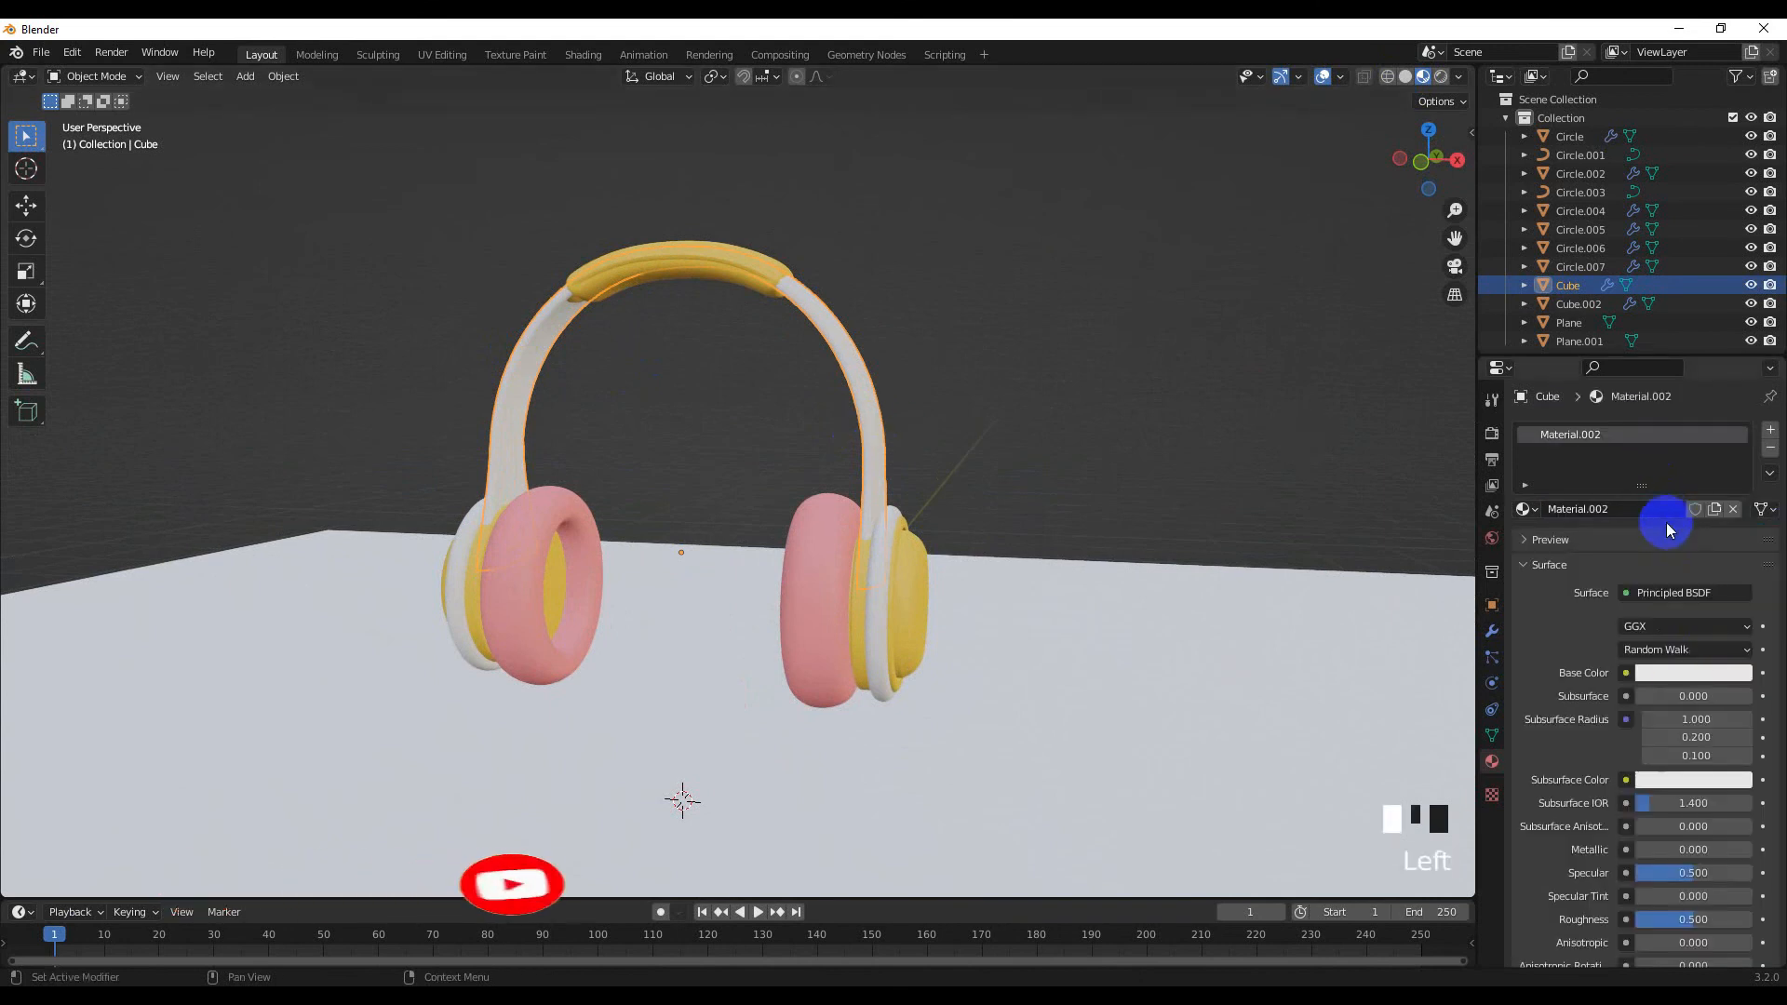
click(1692, 672)
drag(1693, 919, 1657, 919)
click(1165, 504)
Assign Material.002 to the ring around the right ear cup and return the viewport to Rendered shading
click(873, 571)
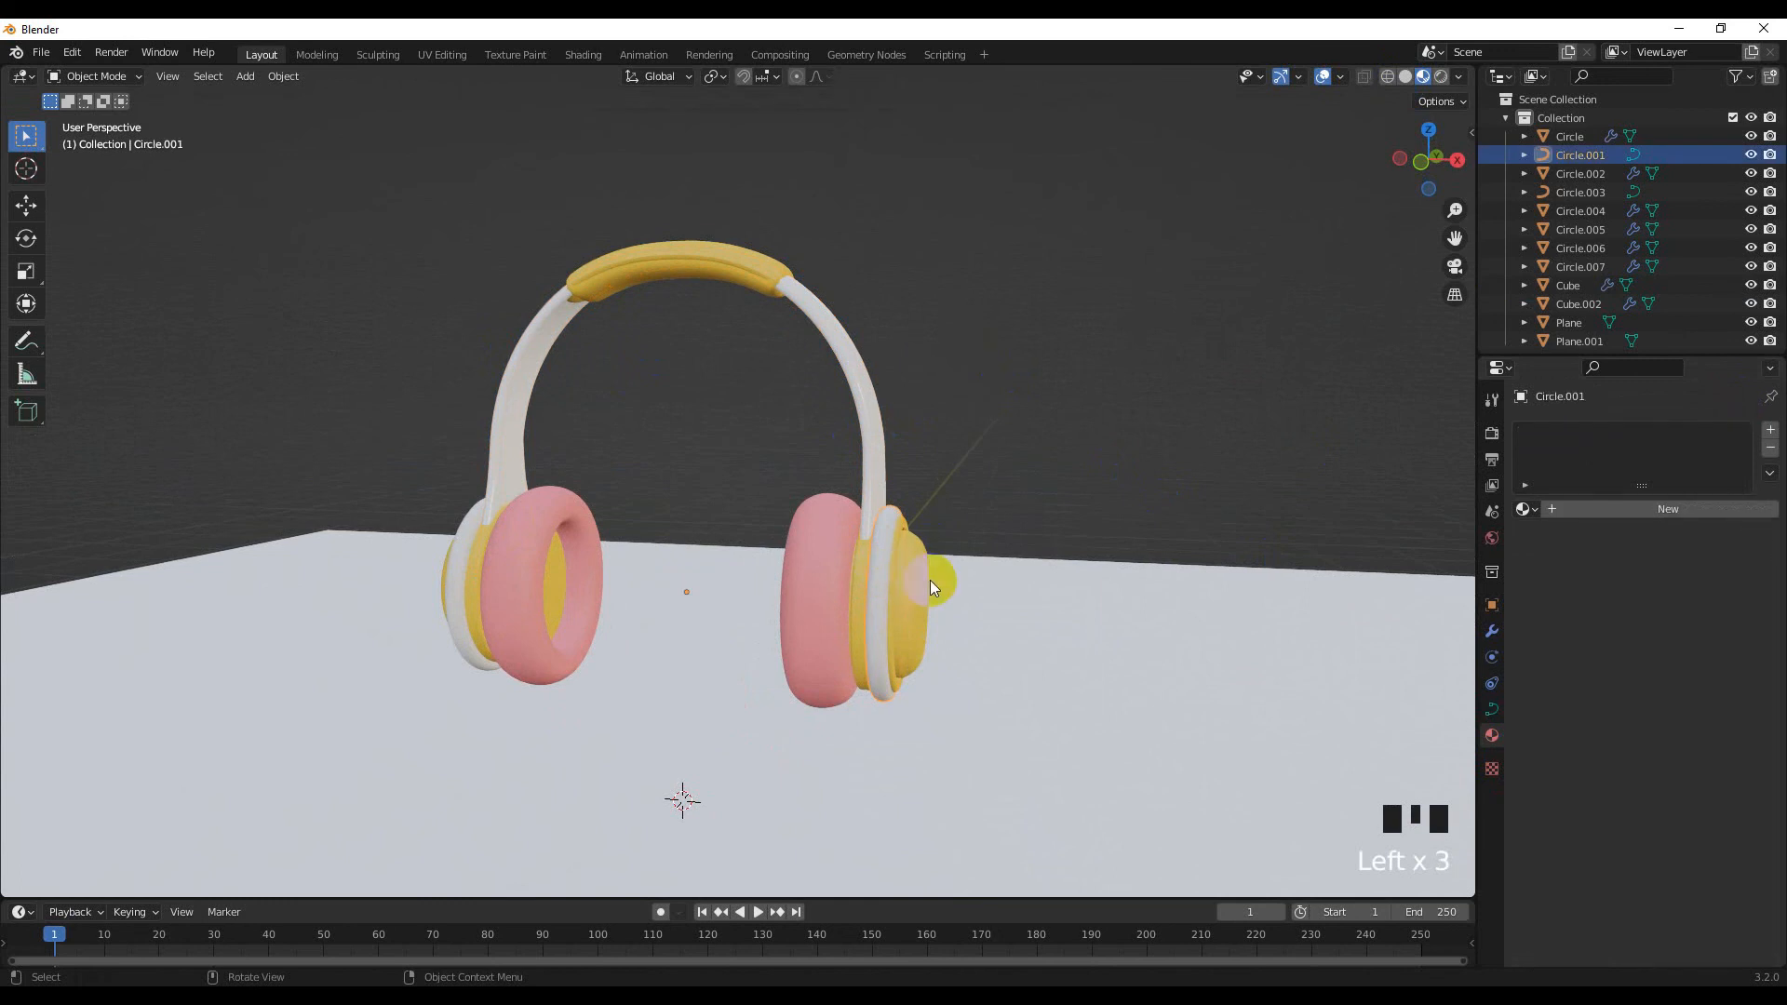
click(1523, 508)
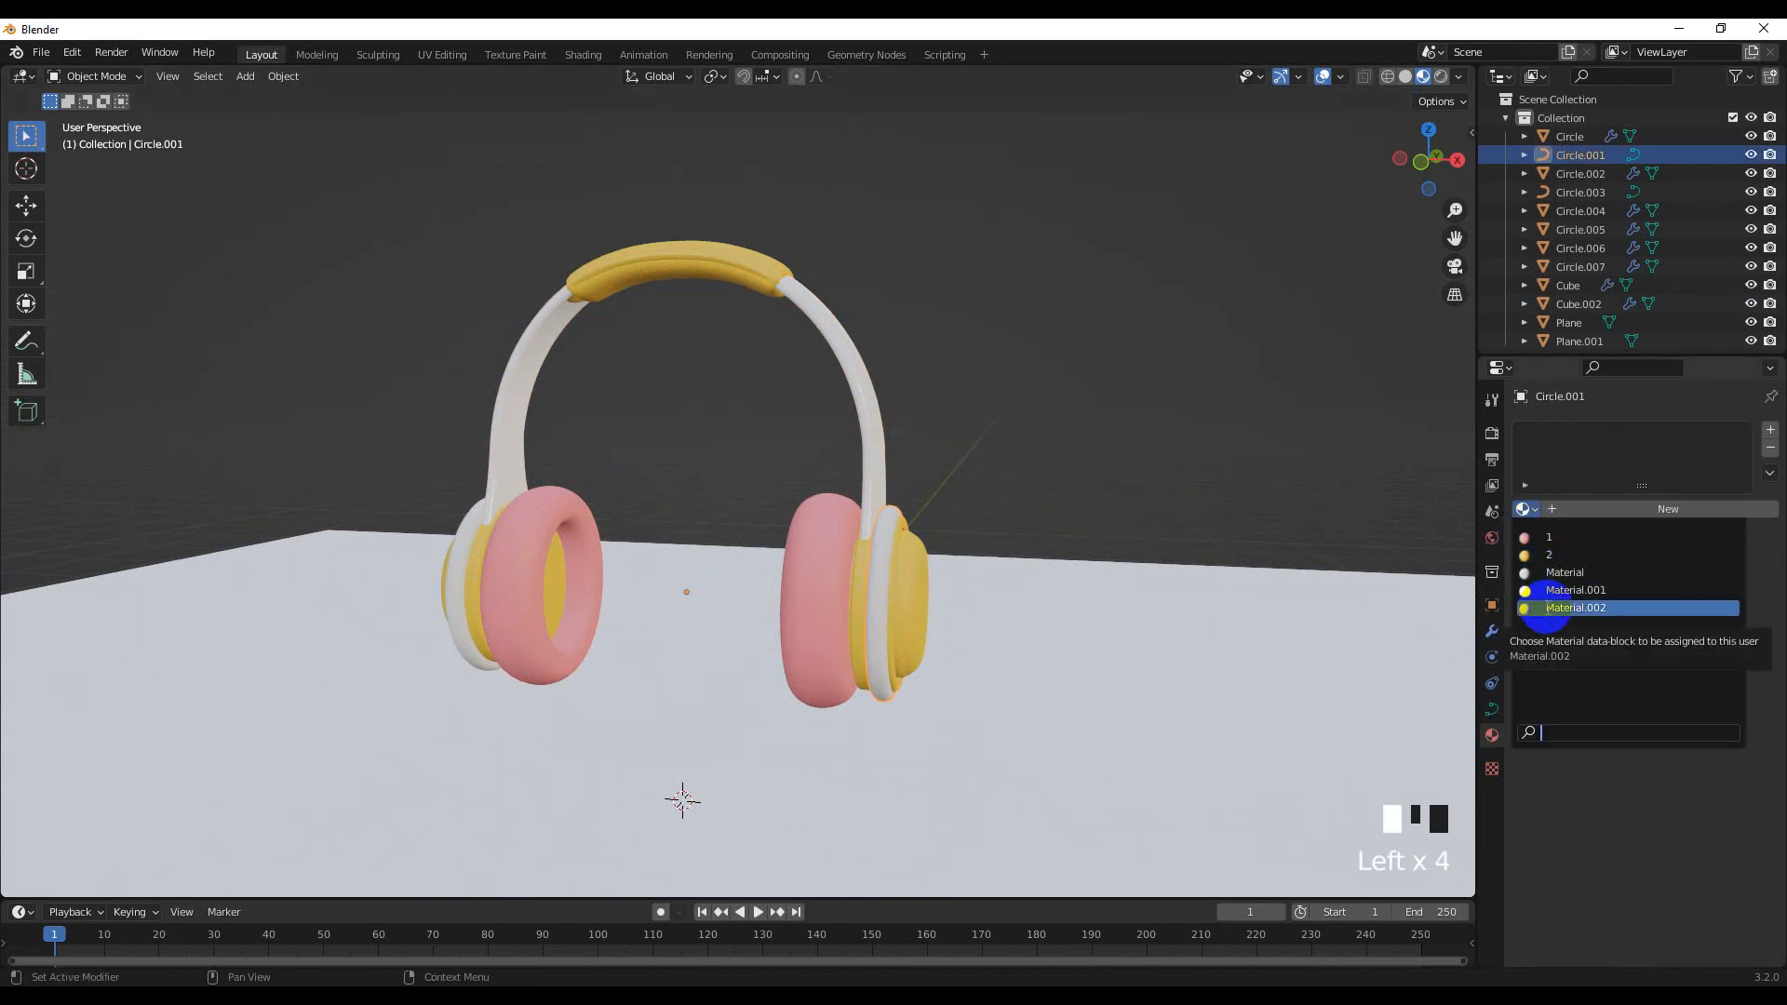
click(1546, 606)
middle_drag(1030, 483, 1117, 452)
click(1441, 76)
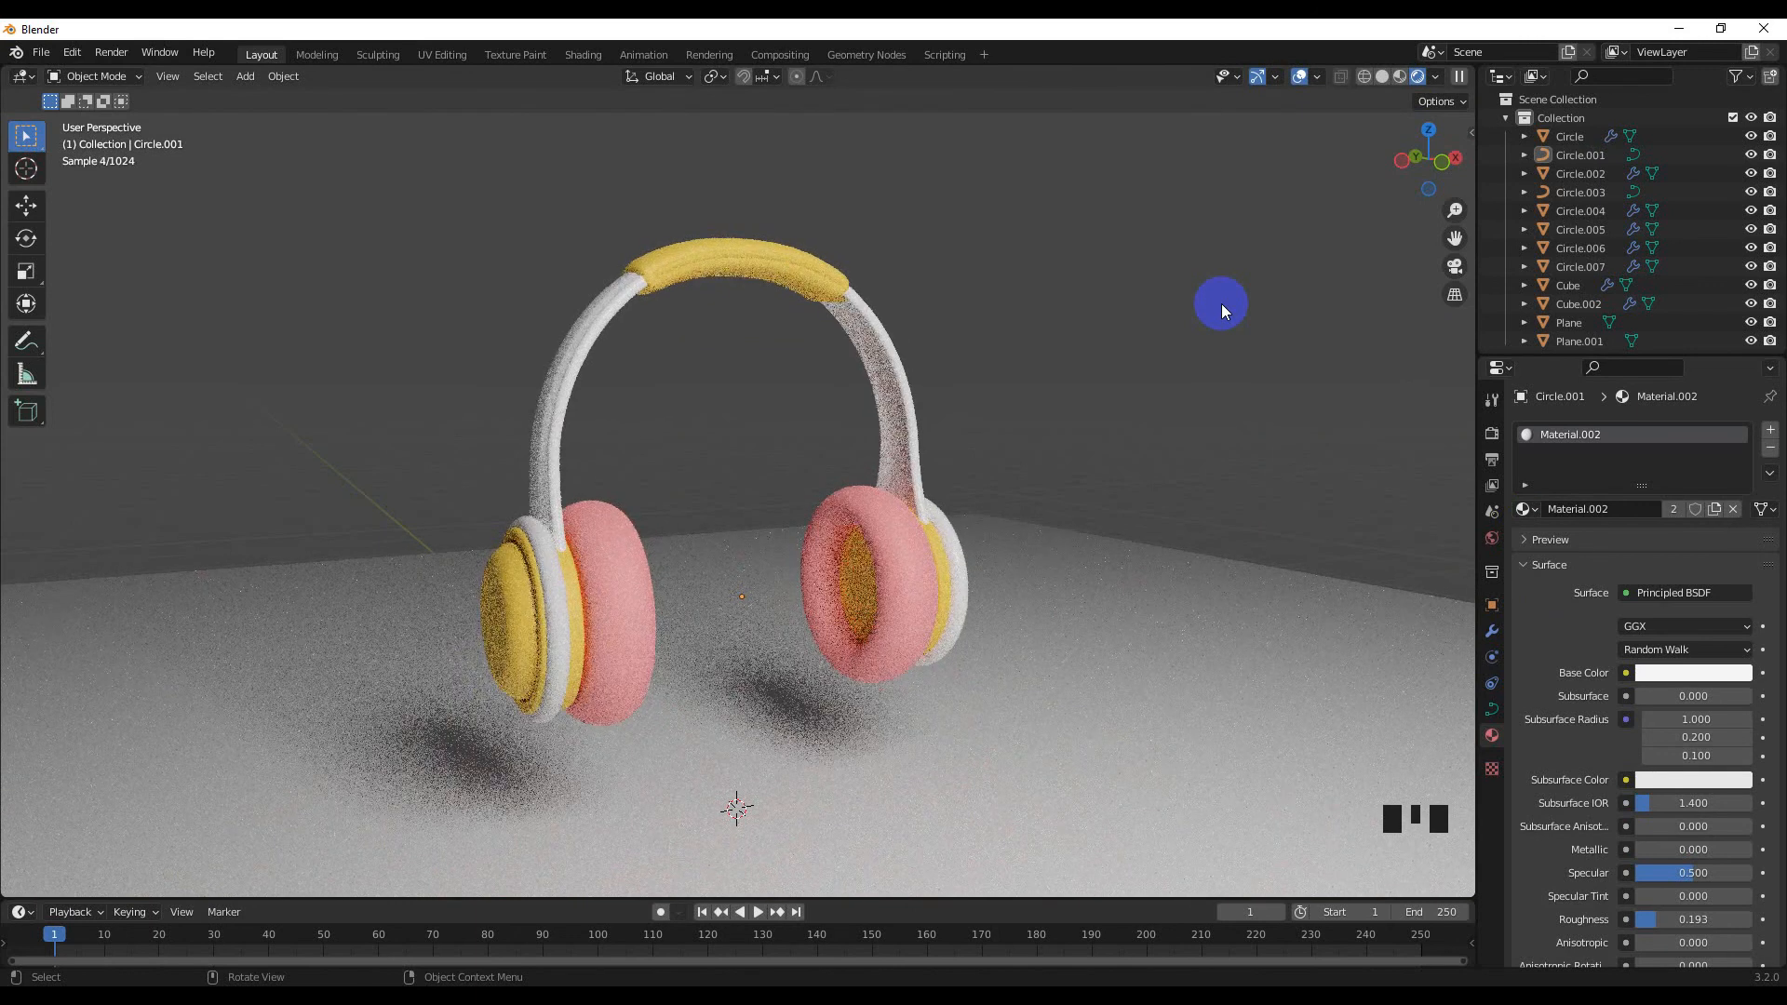
Assign Material.002 to the ring around the left ear cup
click(562, 607)
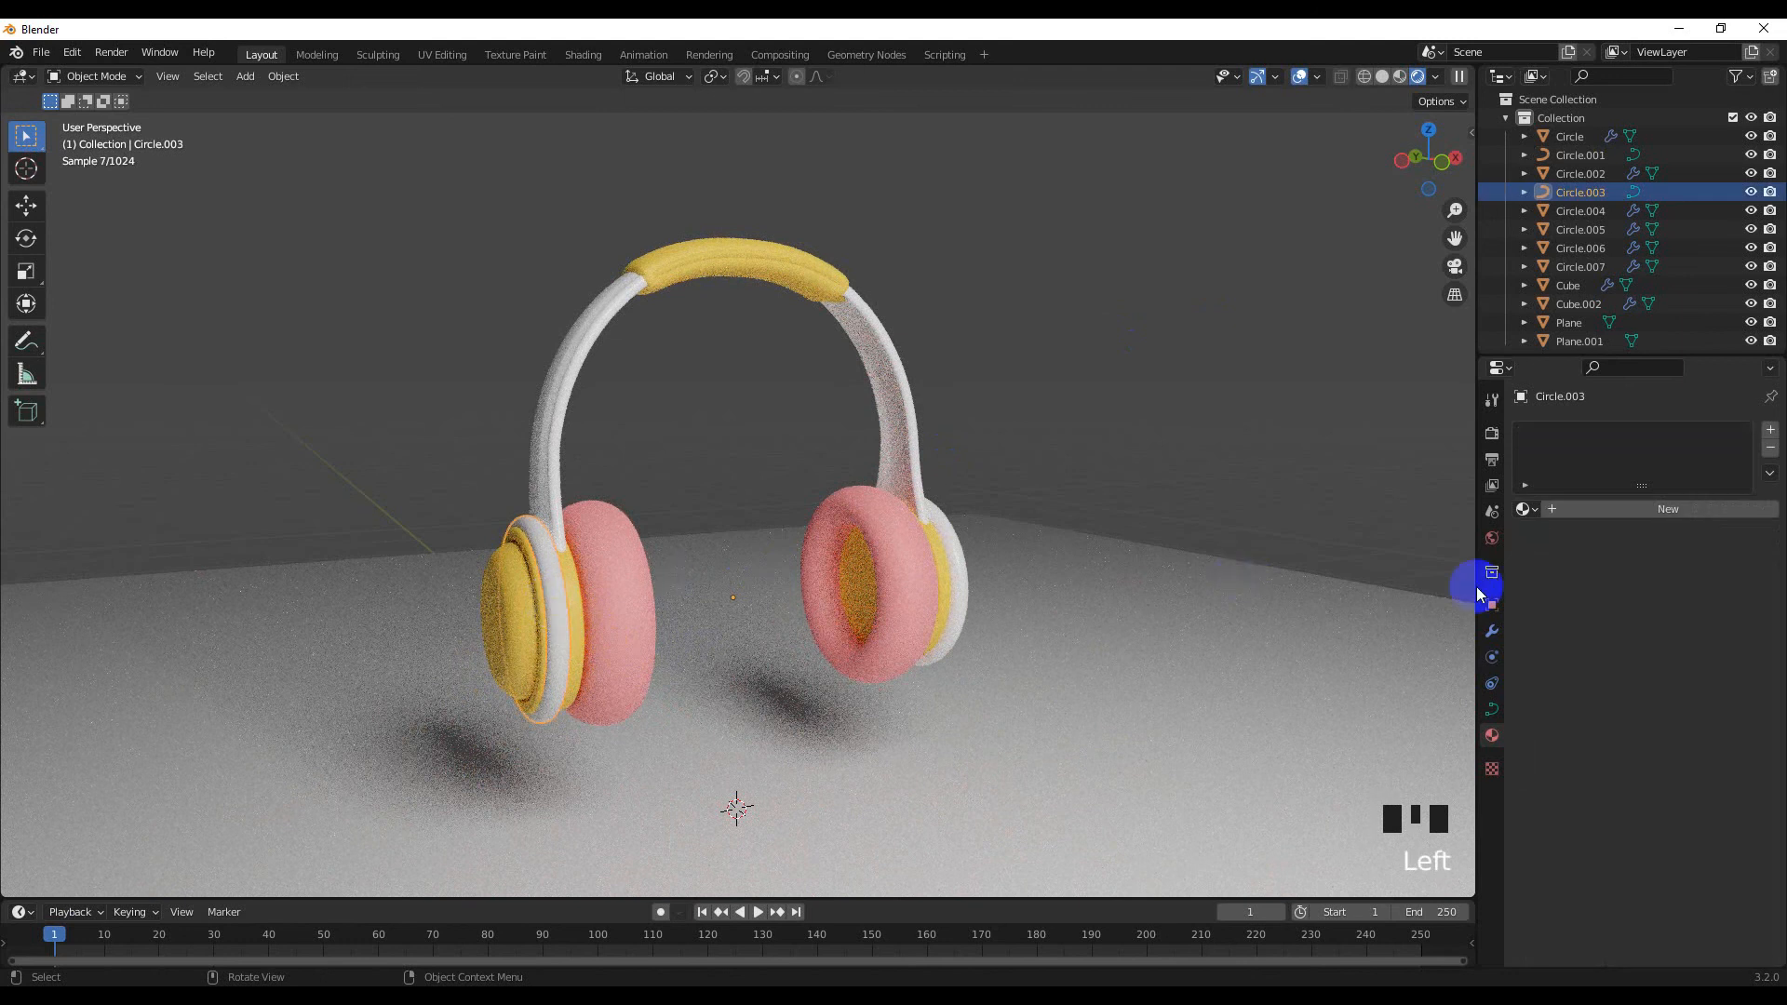
click(1524, 509)
click(1582, 586)
shift+middle_drag(1023, 483, 1124, 462)
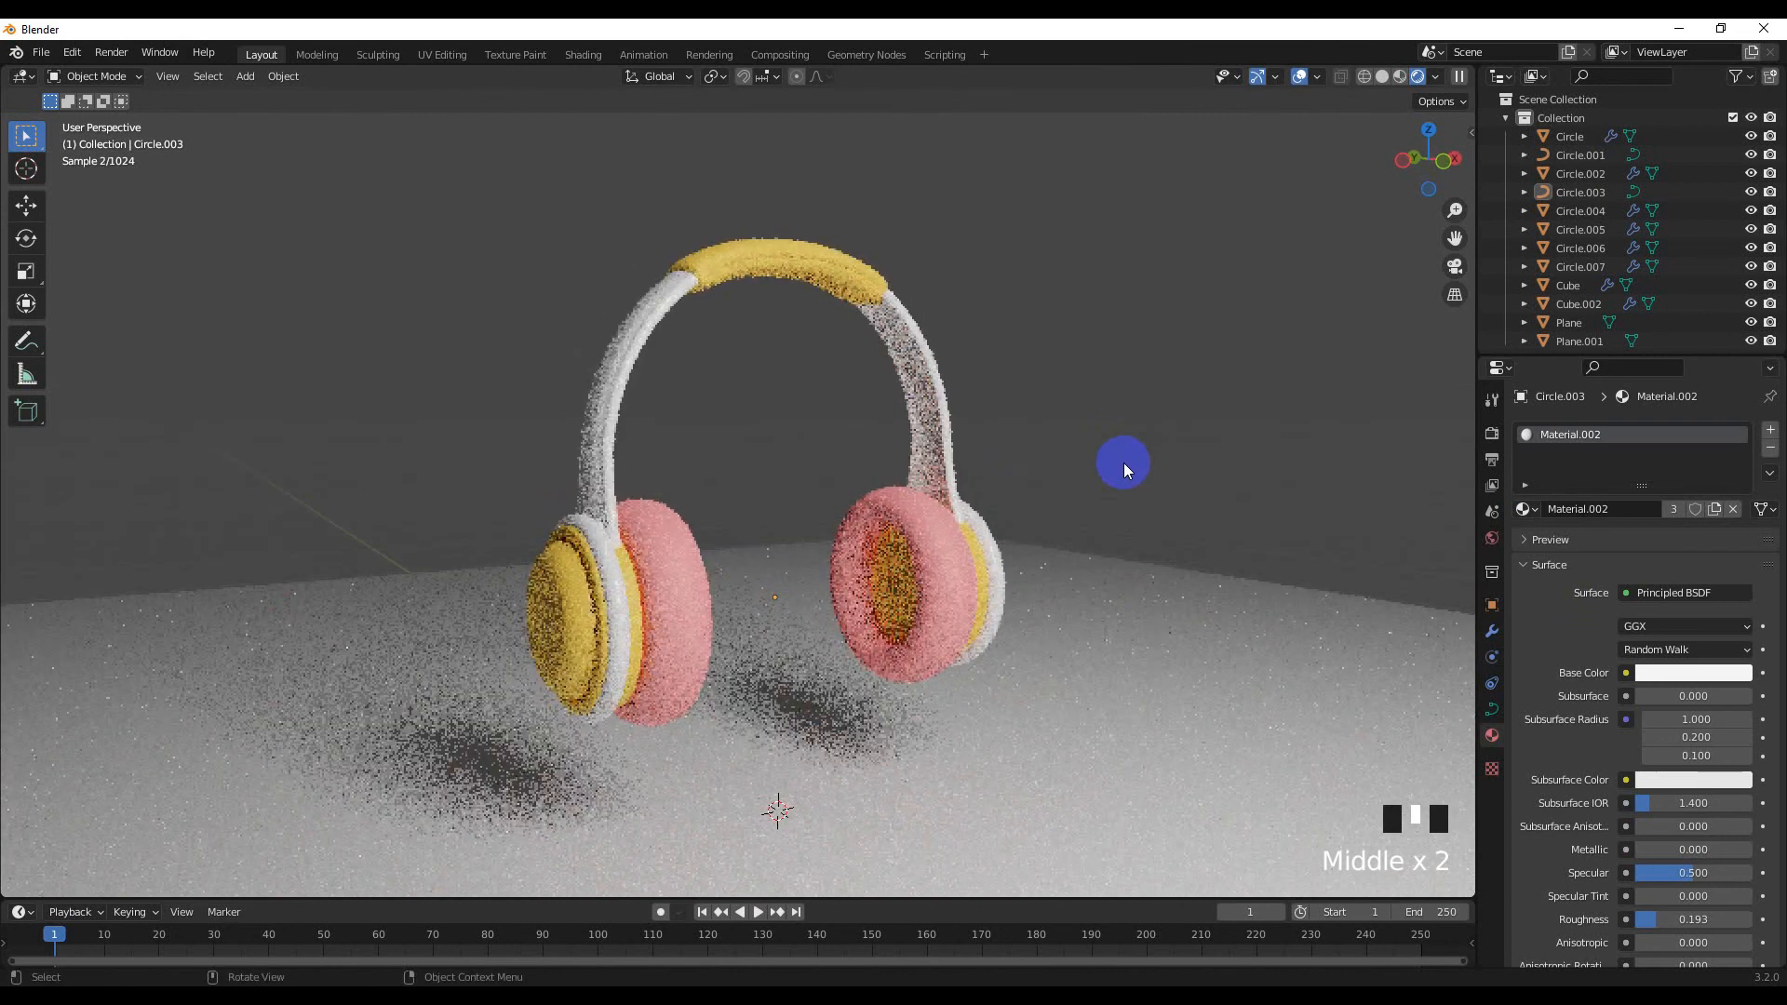